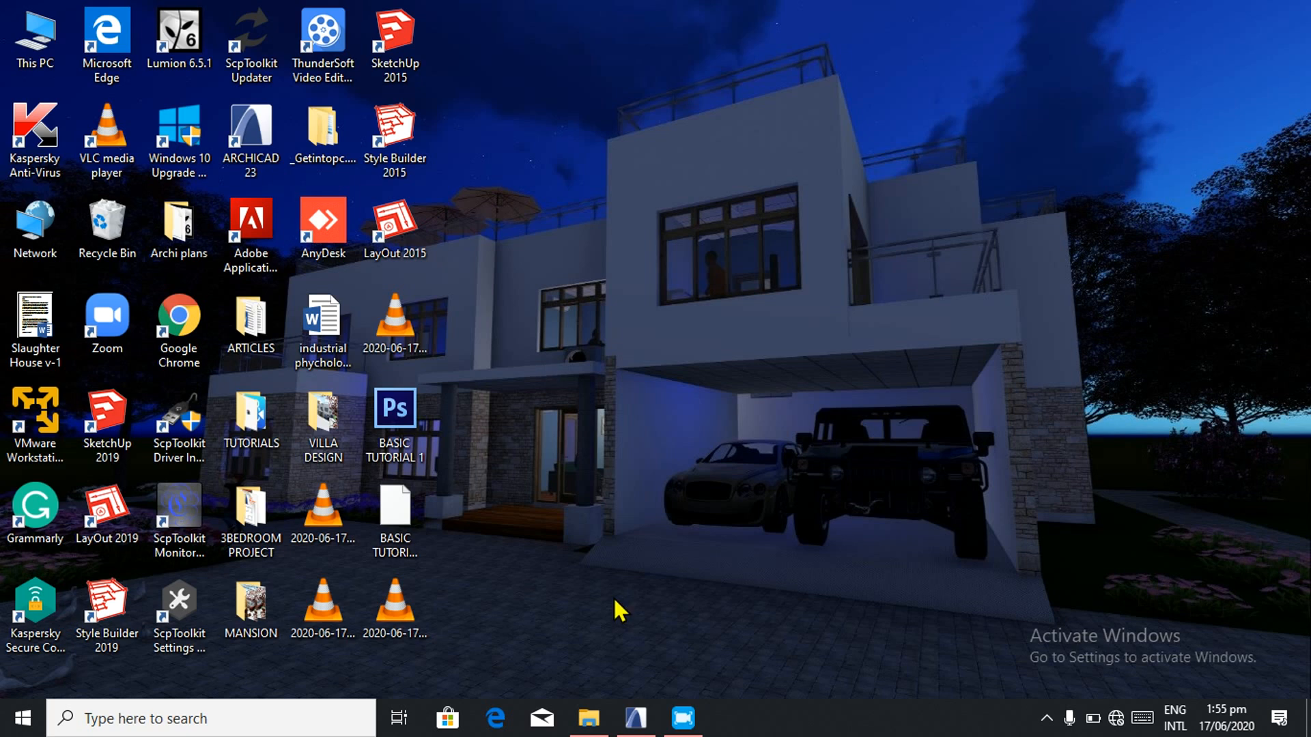
- Switch to ARCHICAD and examine the building's walls and floor slab in 3D from several angles
left_click(637, 718)
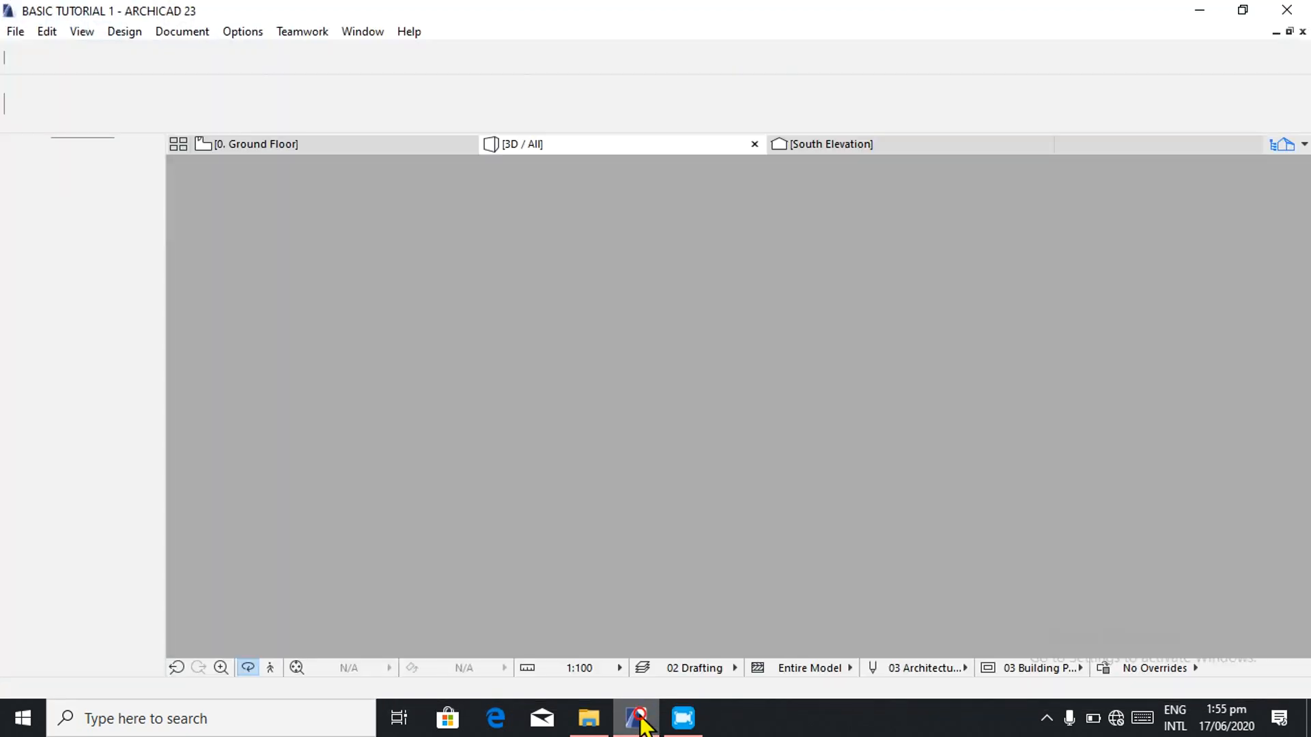
scroll(548, 427, "up", 2)
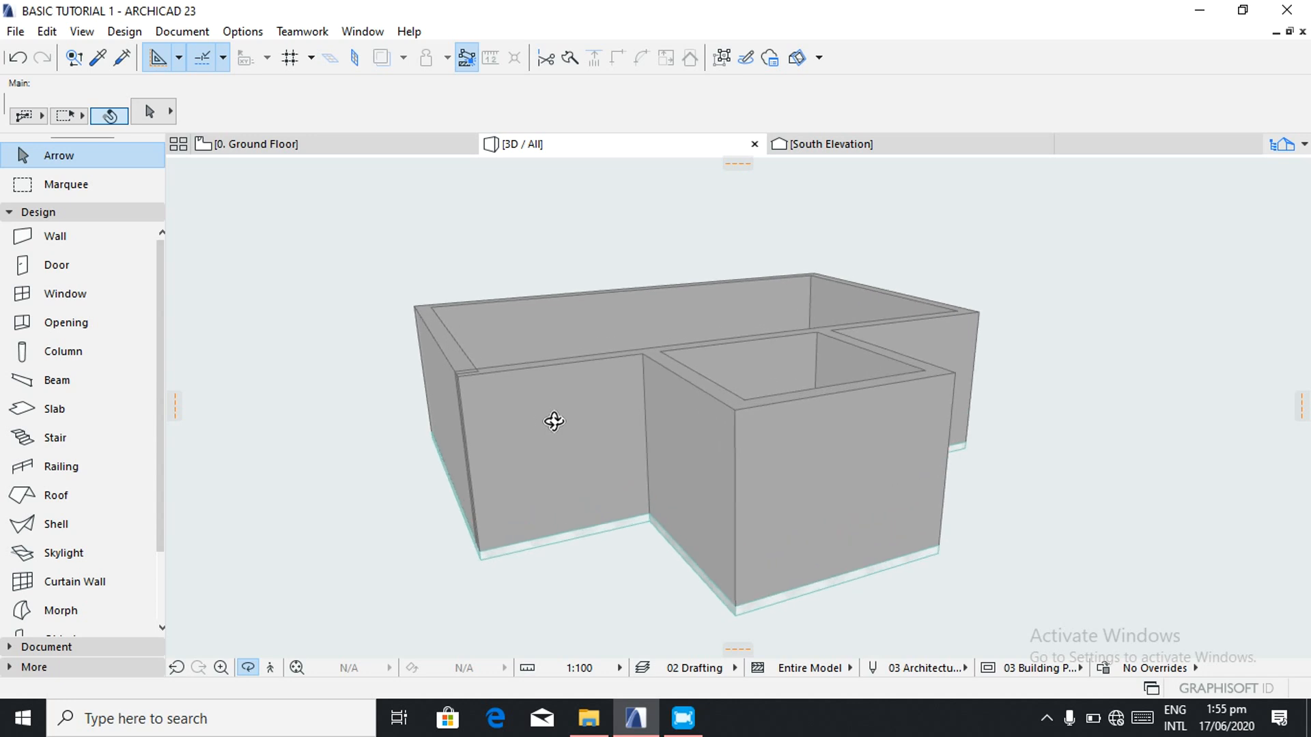
left_click_drag(508, 423, 545, 430)
scroll(605, 374, "up", 2)
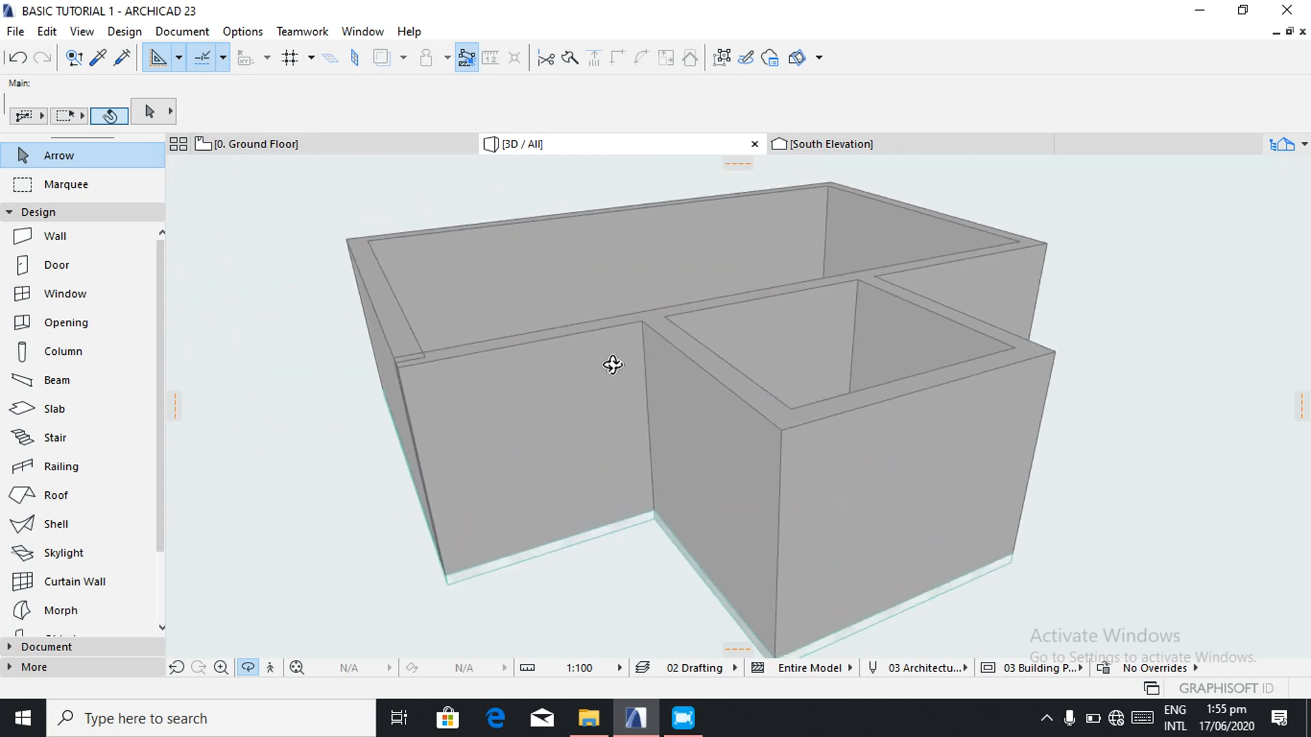
scroll(634, 312, "down", 1)
left_click_drag(755, 334, 702, 257)
left_click_drag(803, 444, 746, 339)
left_click_drag(731, 446, 764, 410)
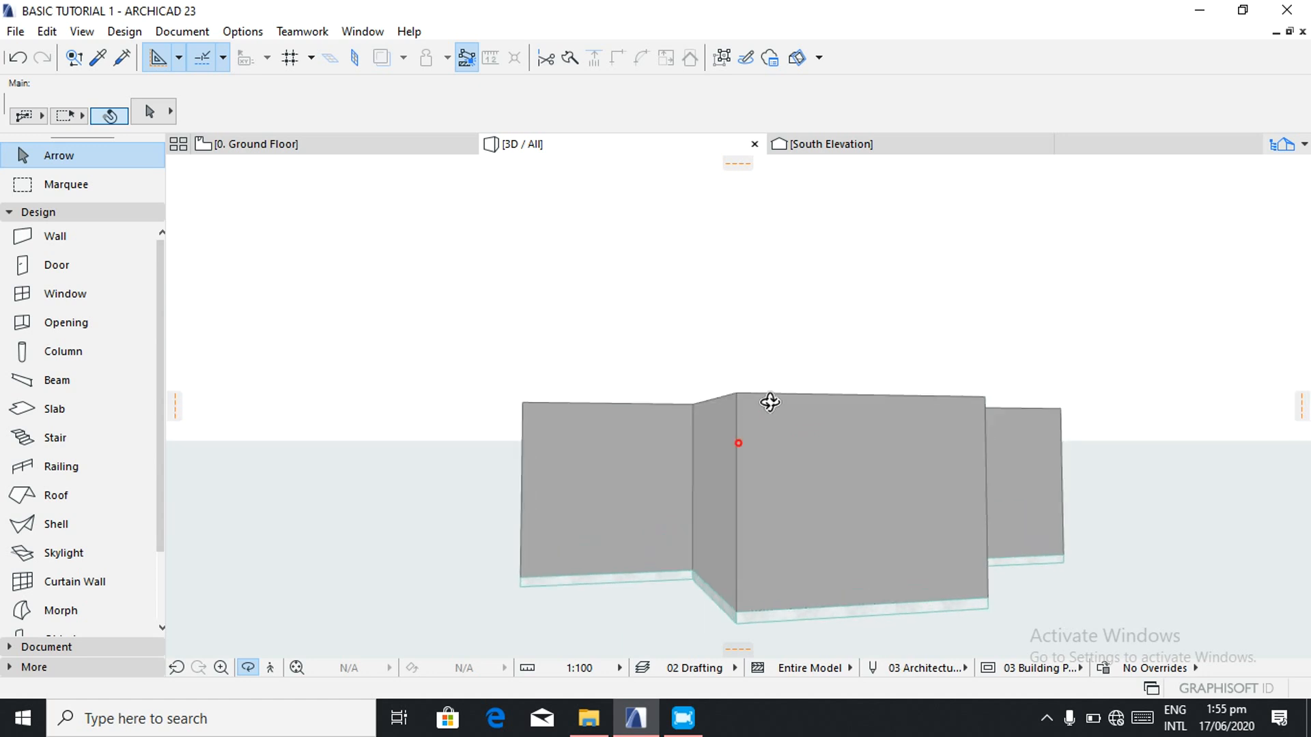
left_click_drag(658, 432, 601, 447)
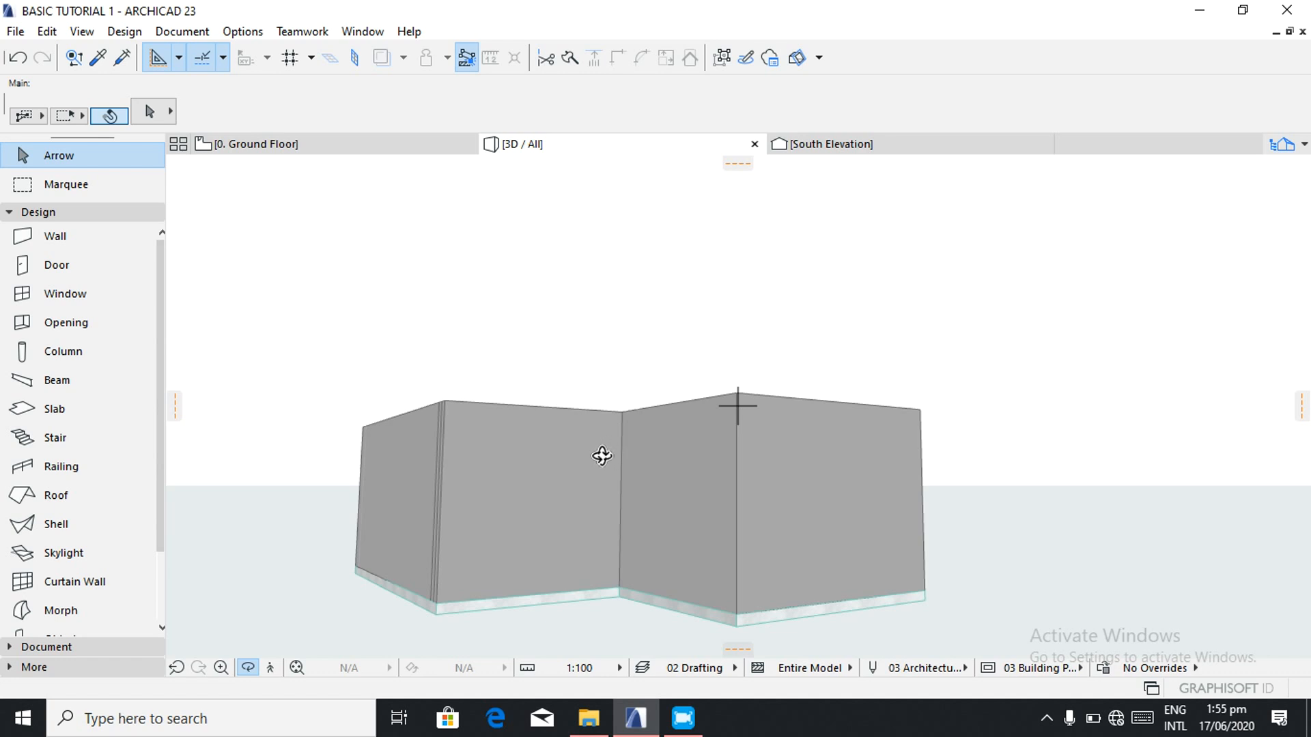
left_click_drag(609, 452, 623, 565)
left_click_drag(506, 433, 448, 448)
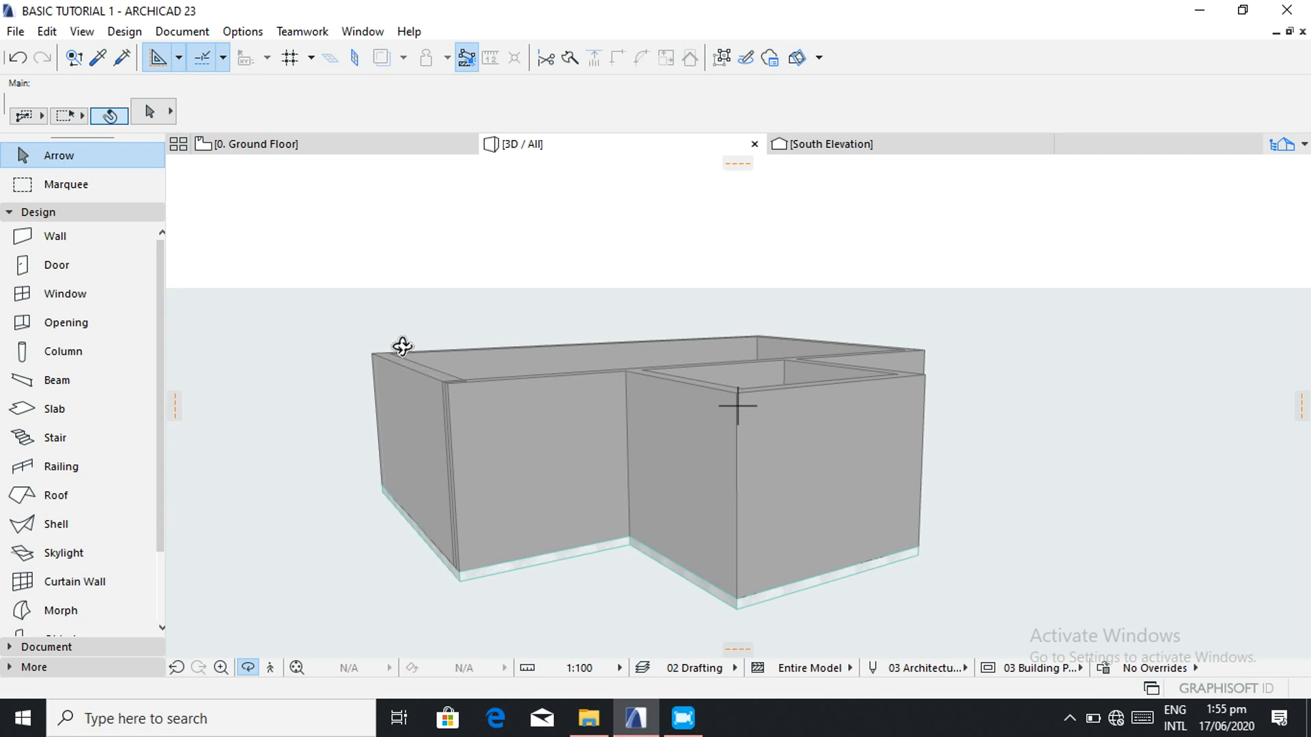
- Open the Ground Floor plan and fit the whole plan in view, centred on the building's walls
left_click(301, 145)
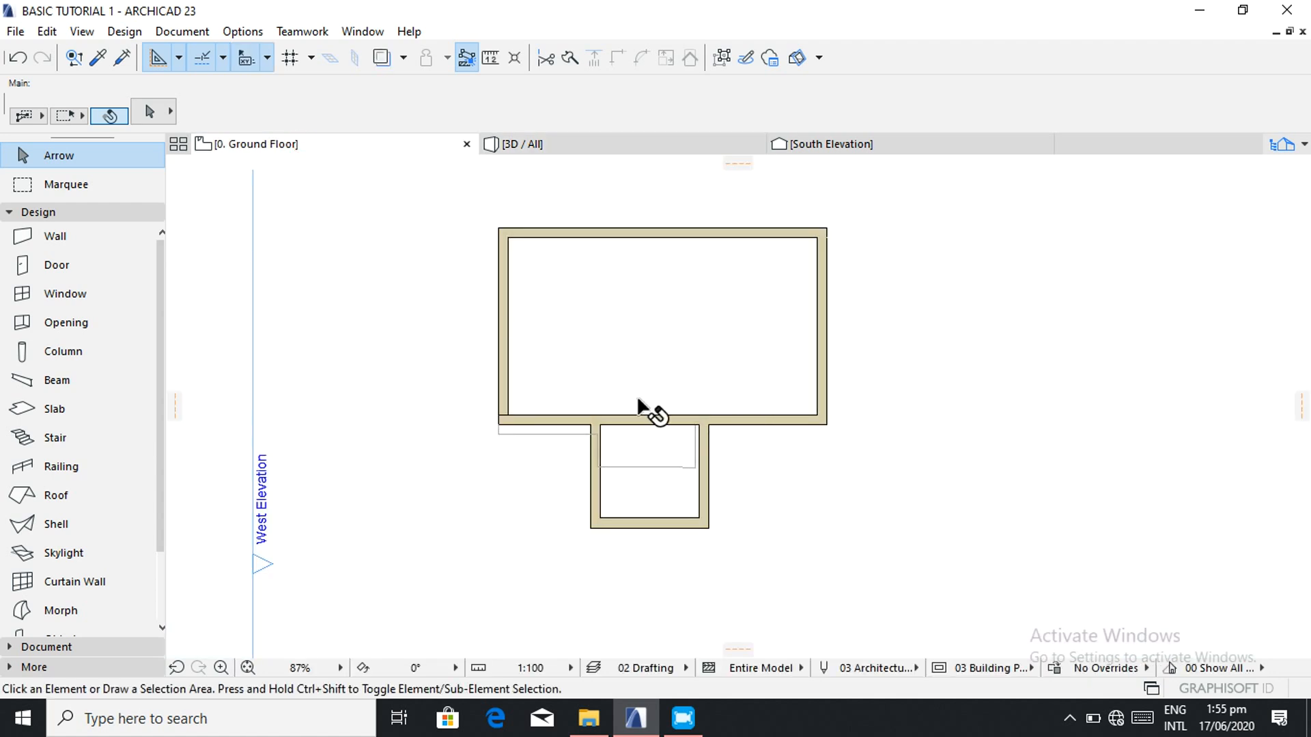
scroll(644, 409, "up", 2)
scroll(762, 415, "down", 2)
scroll(664, 269, "up", 4)
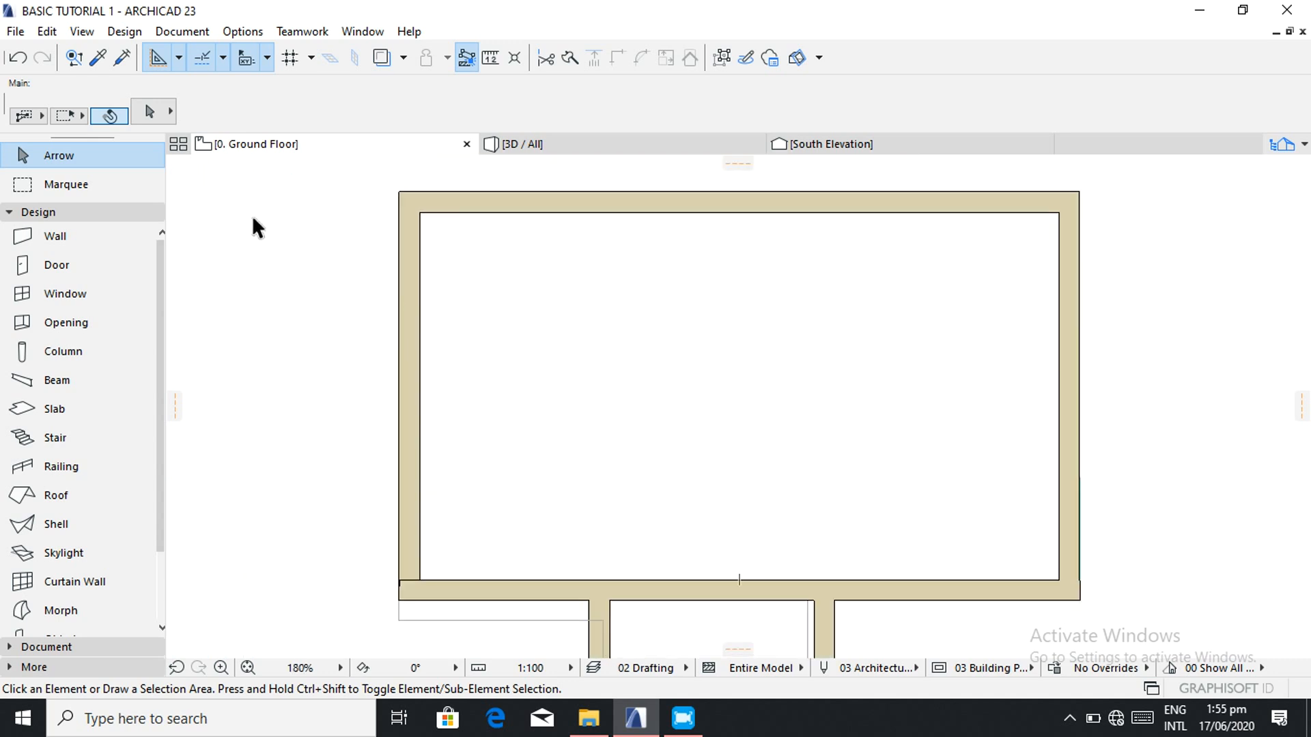
scroll(253, 217, "down", 3)
scroll(298, 174, "up", 2)
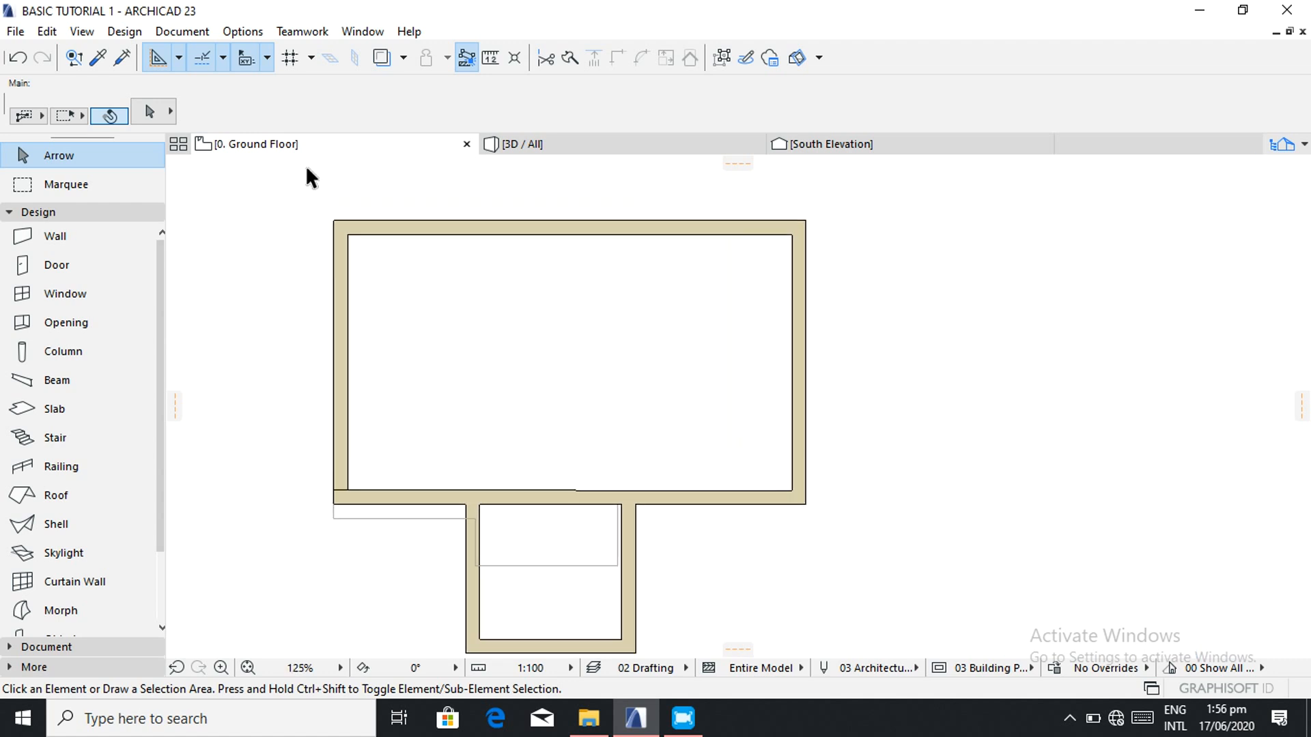
scroll(306, 168, "down", 6)
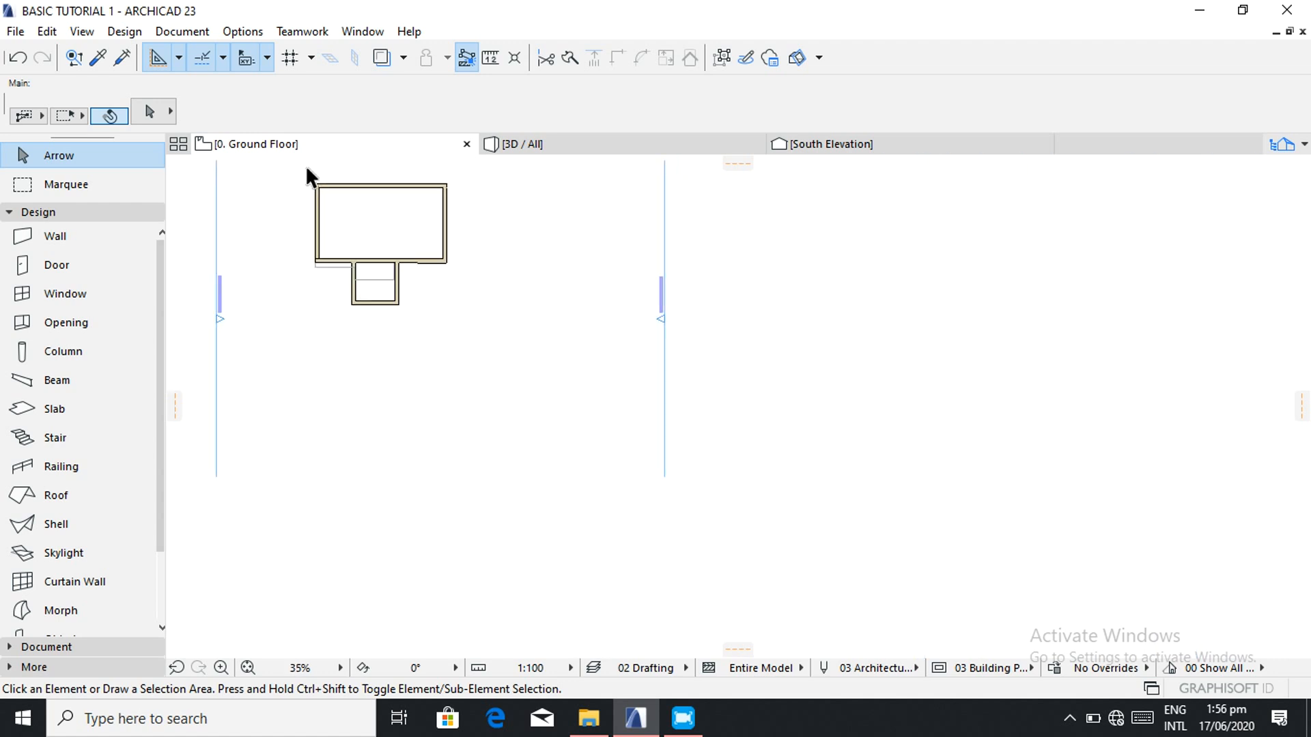
scroll(314, 154, "up", 2)
scroll(304, 160, "down", 3)
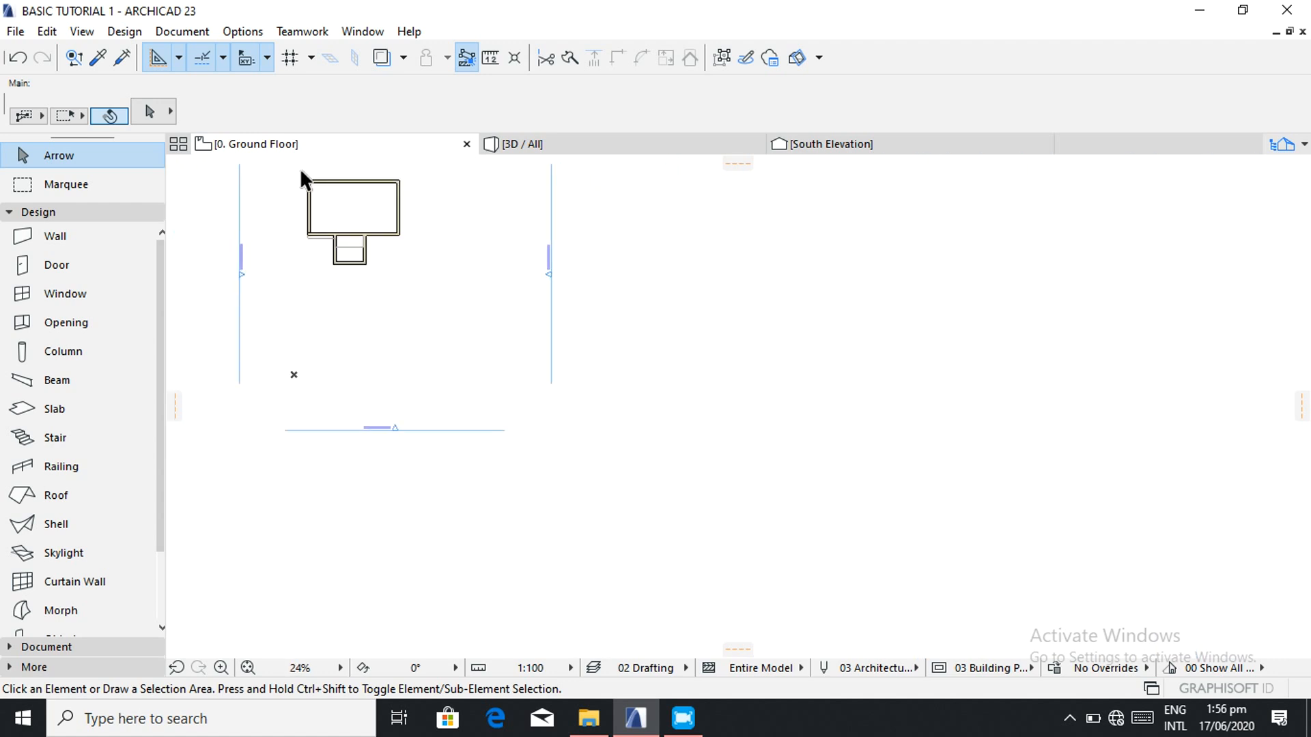
right_click(716, 343)
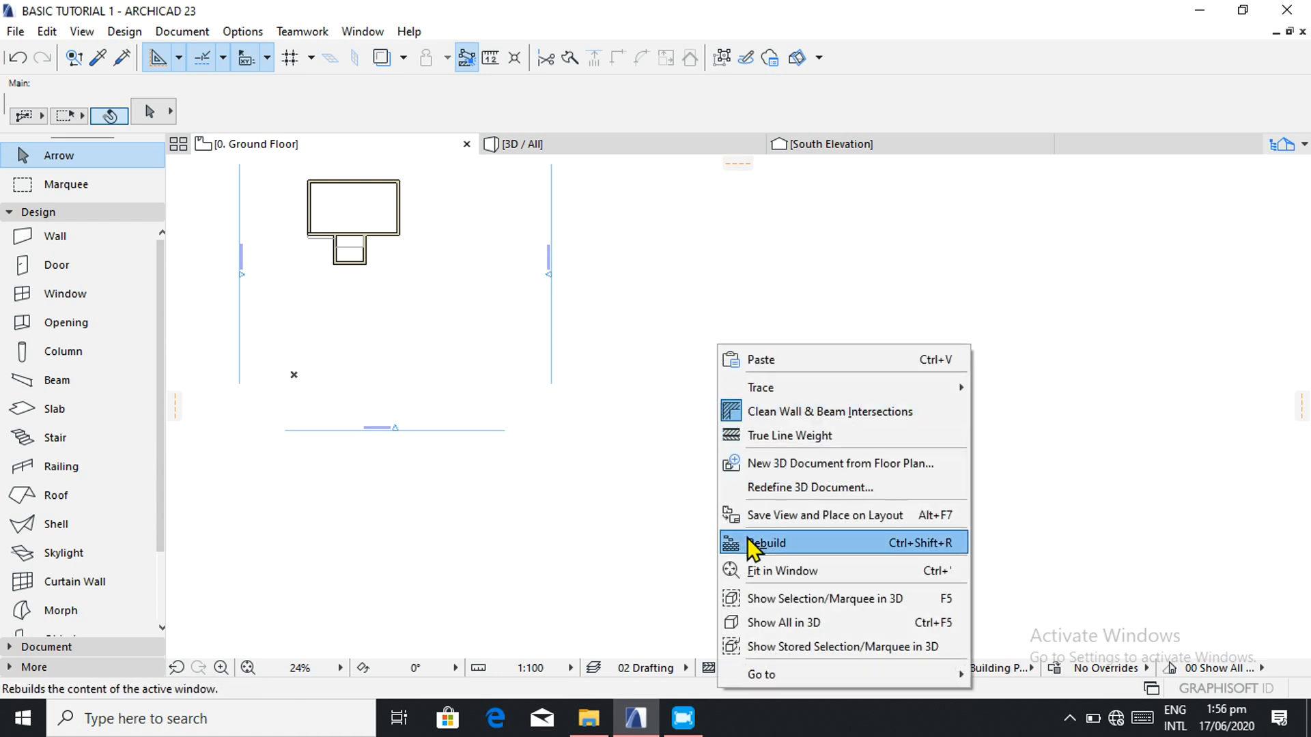
left_click(751, 570)
scroll(637, 236, "up", 1)
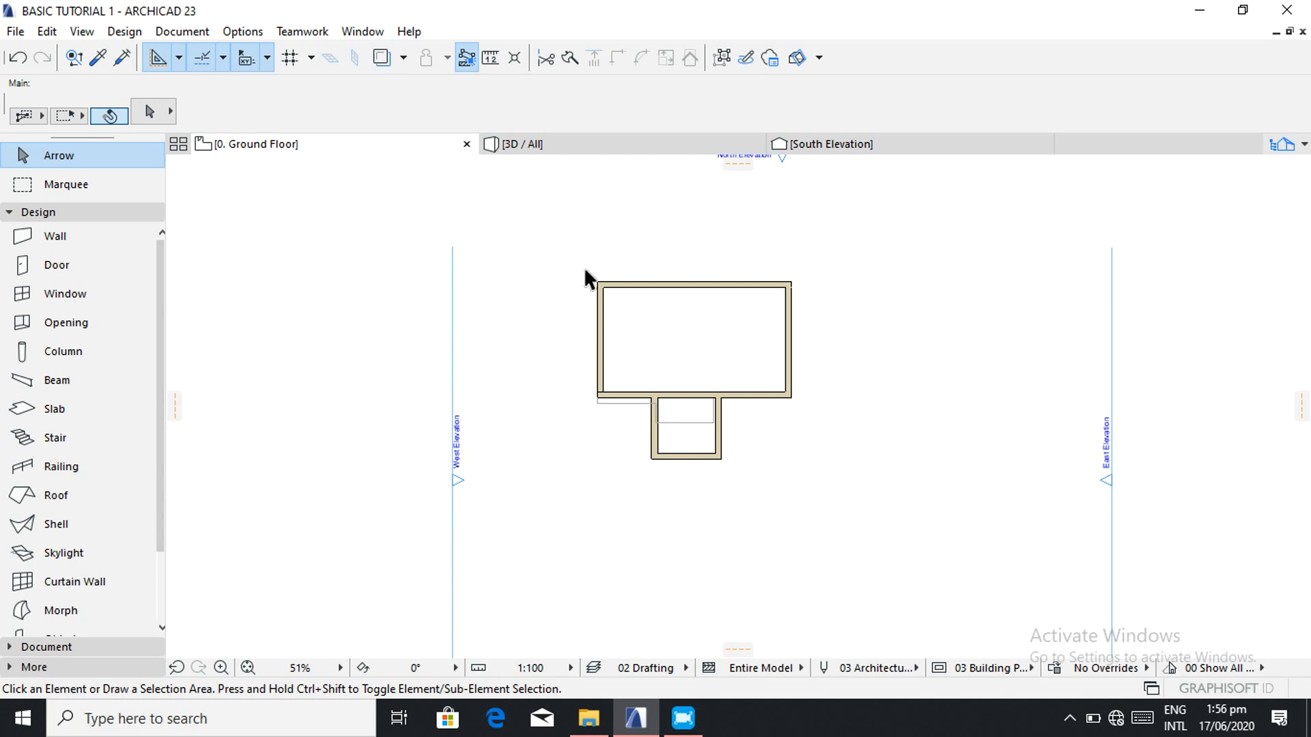
scroll(579, 272, "up", 1)
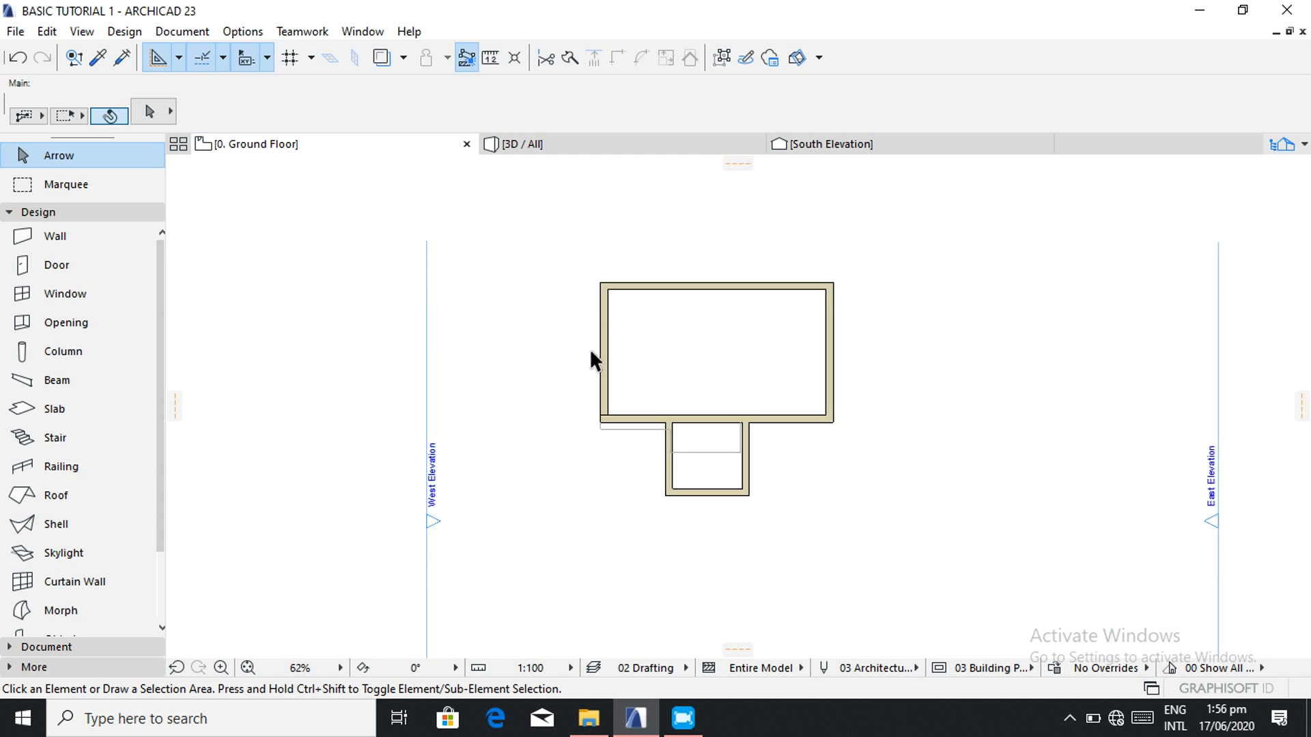
scroll(590, 355, "up", 1)
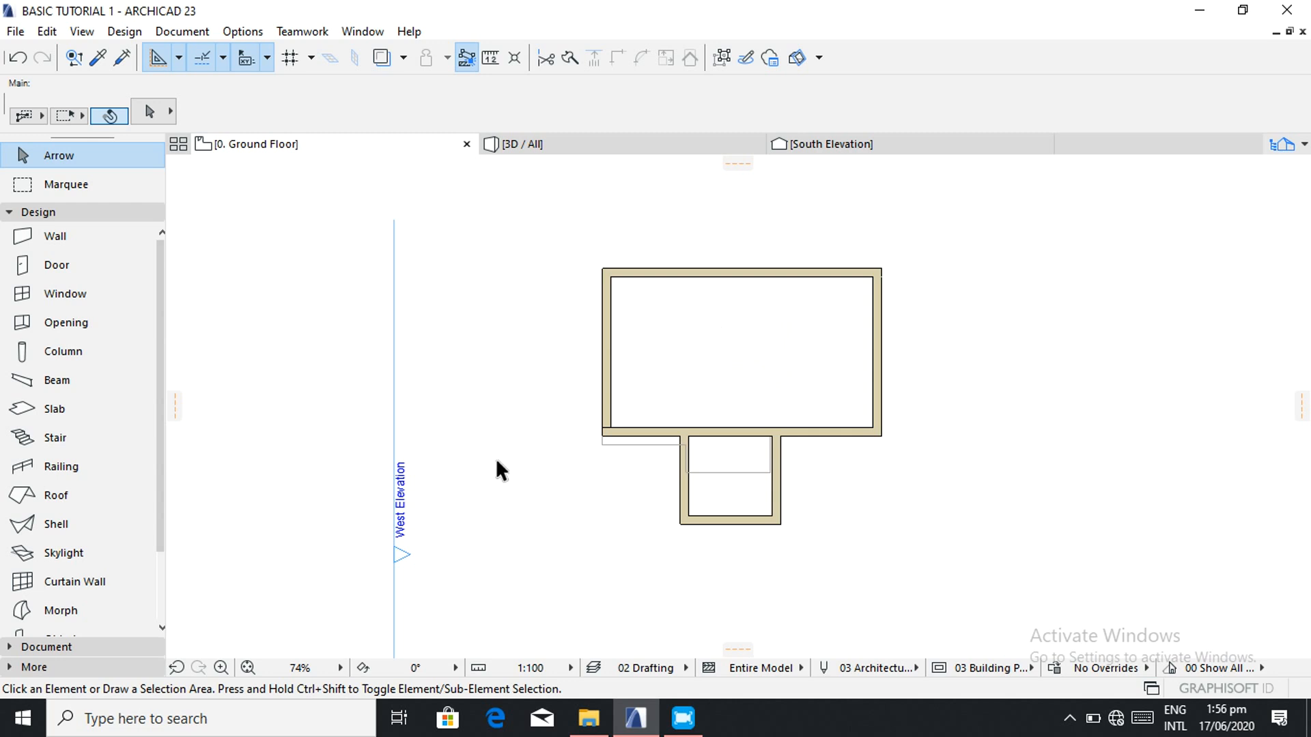
left_click(161, 628)
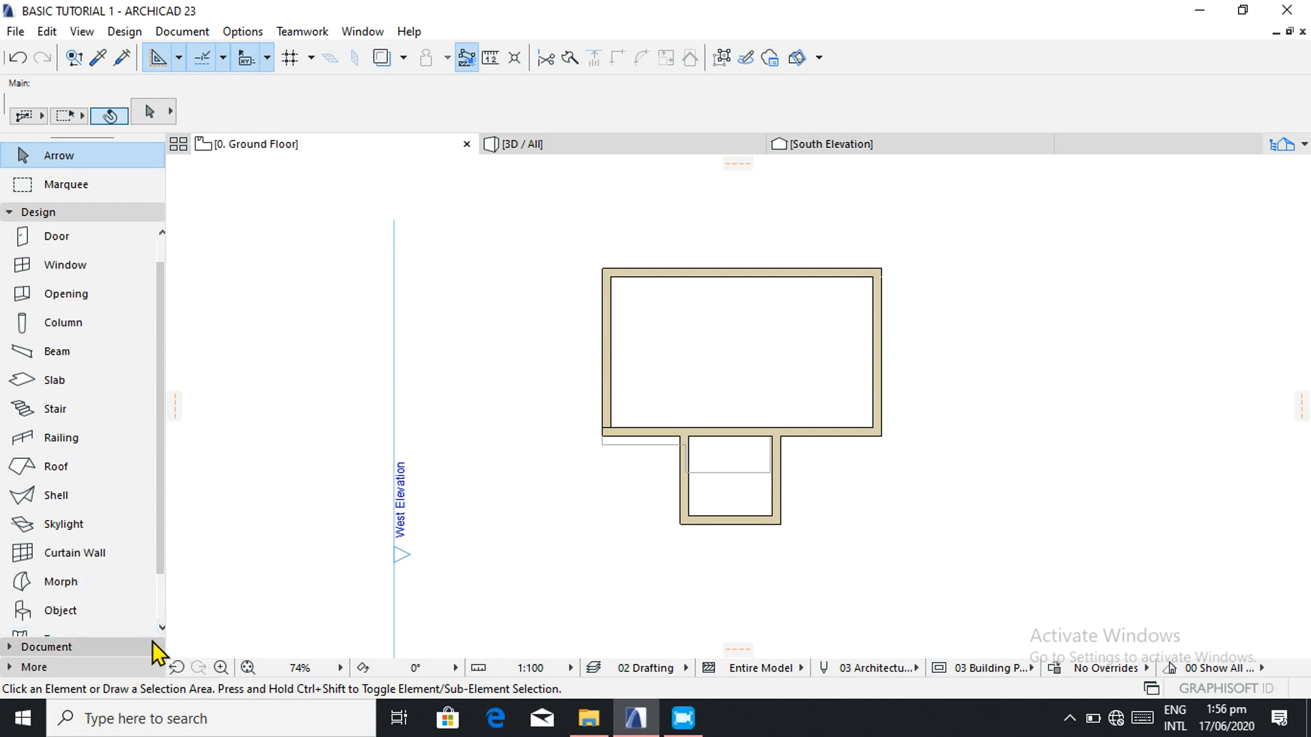
left_click(158, 646)
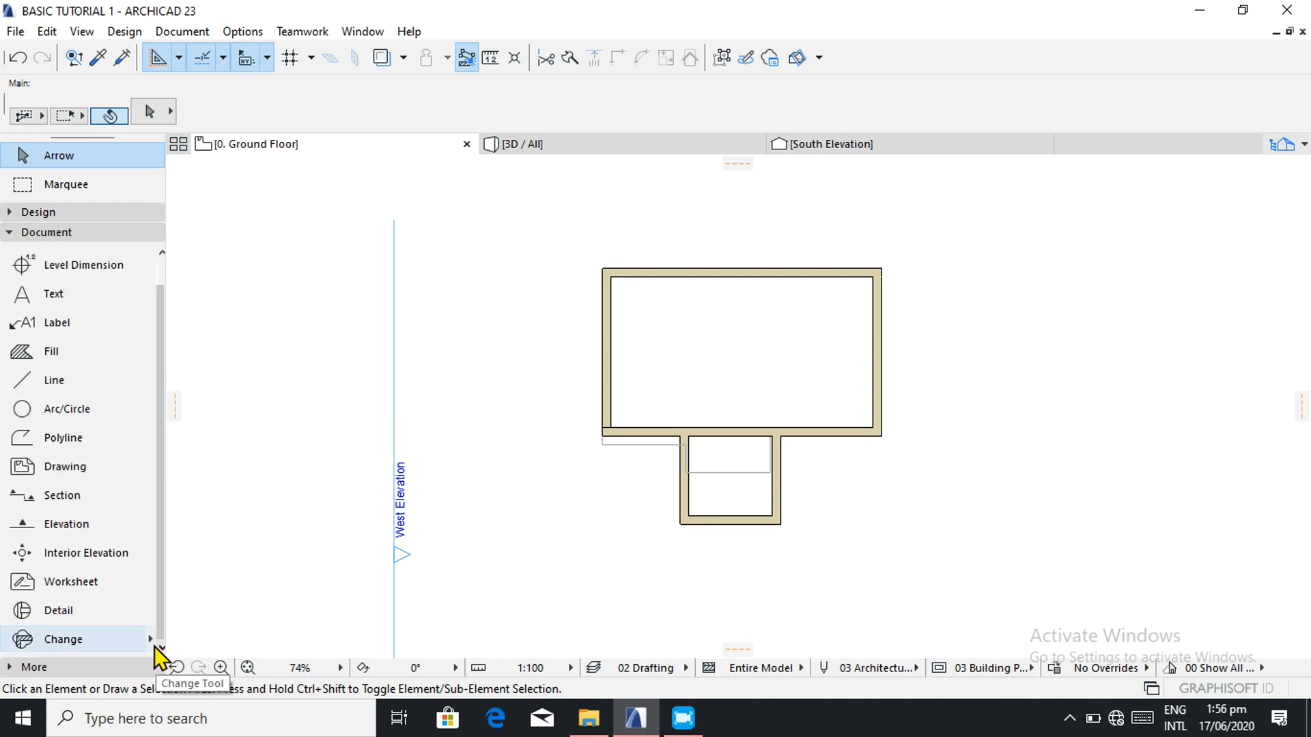
left_click(124, 665)
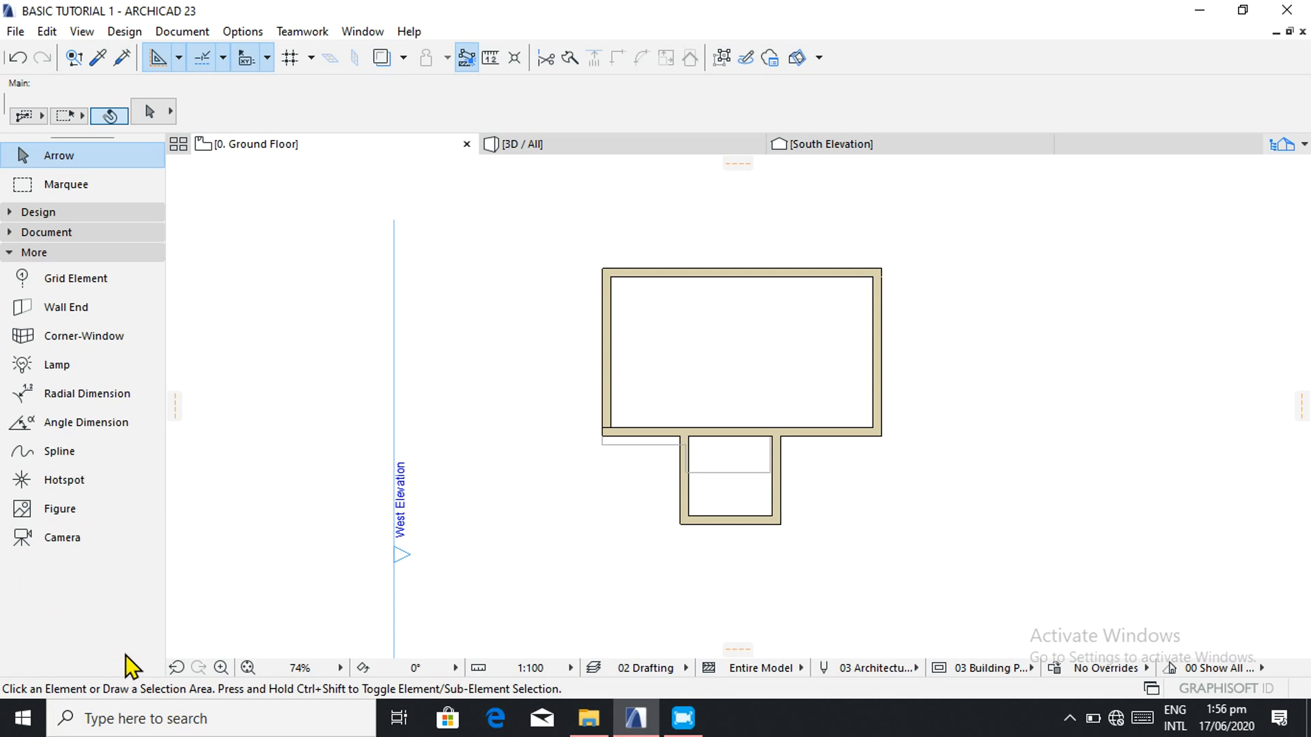
left_click(184, 31)
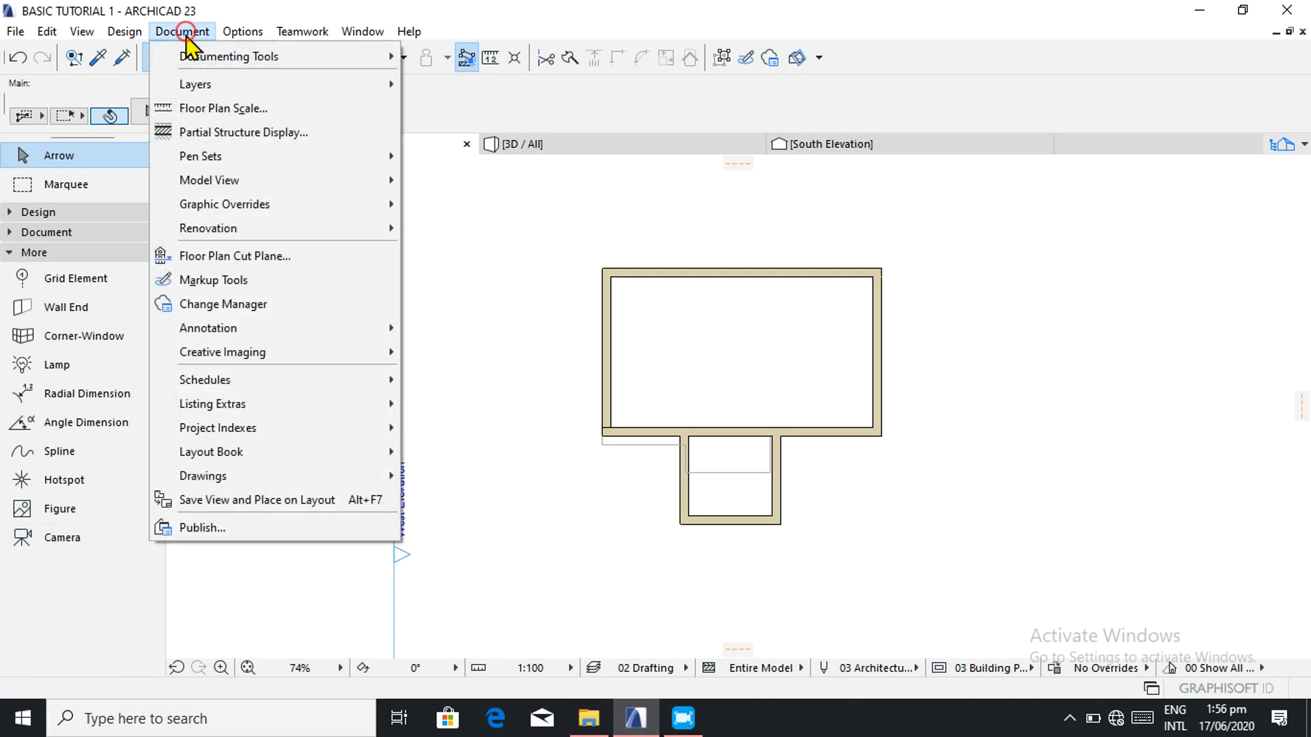
left_click(828, 227)
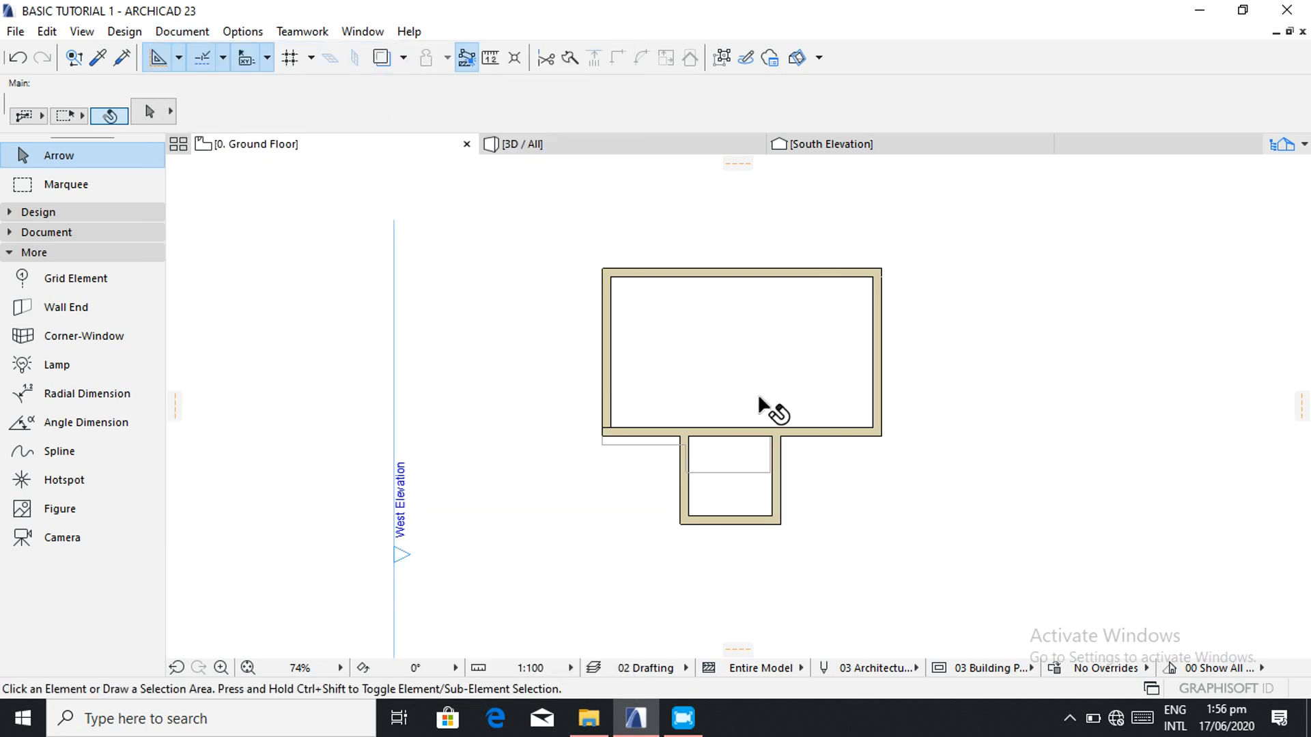
- Activate the linear Dimension tool and set its default font to Century
left_click(182, 31)
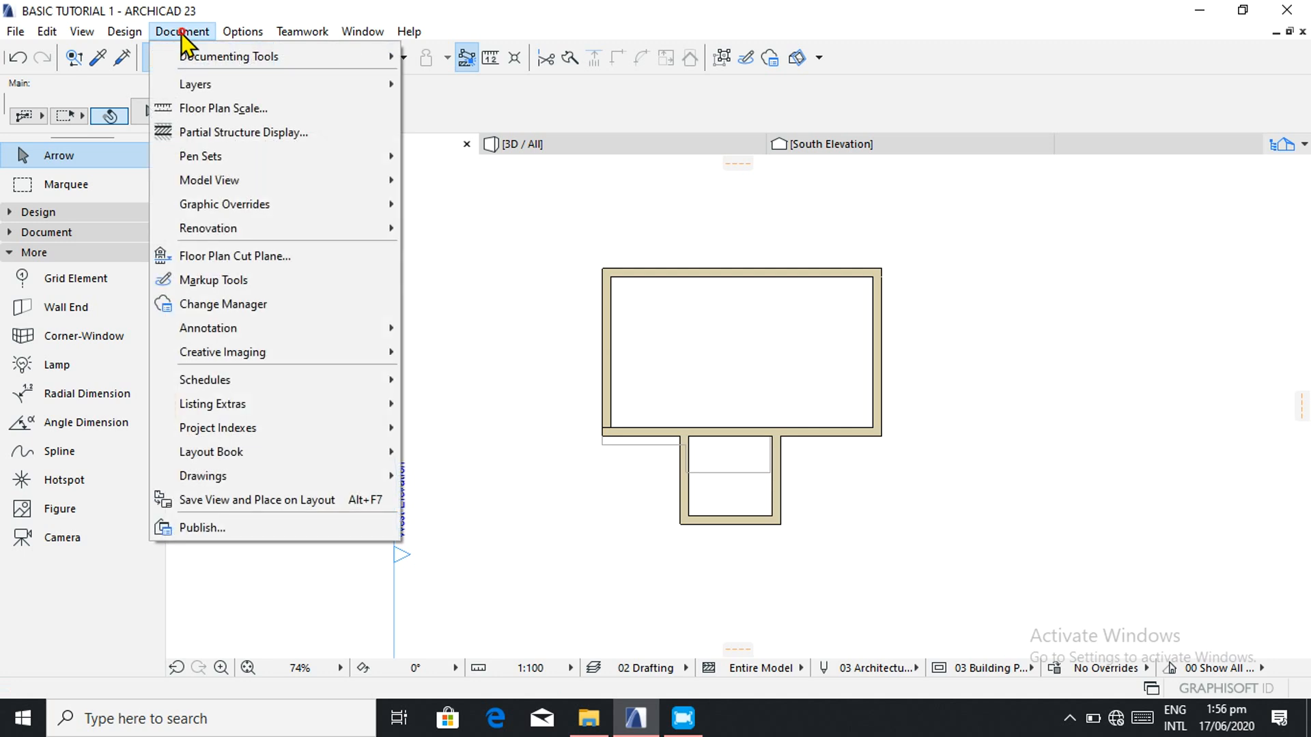
mouse_move(318, 62)
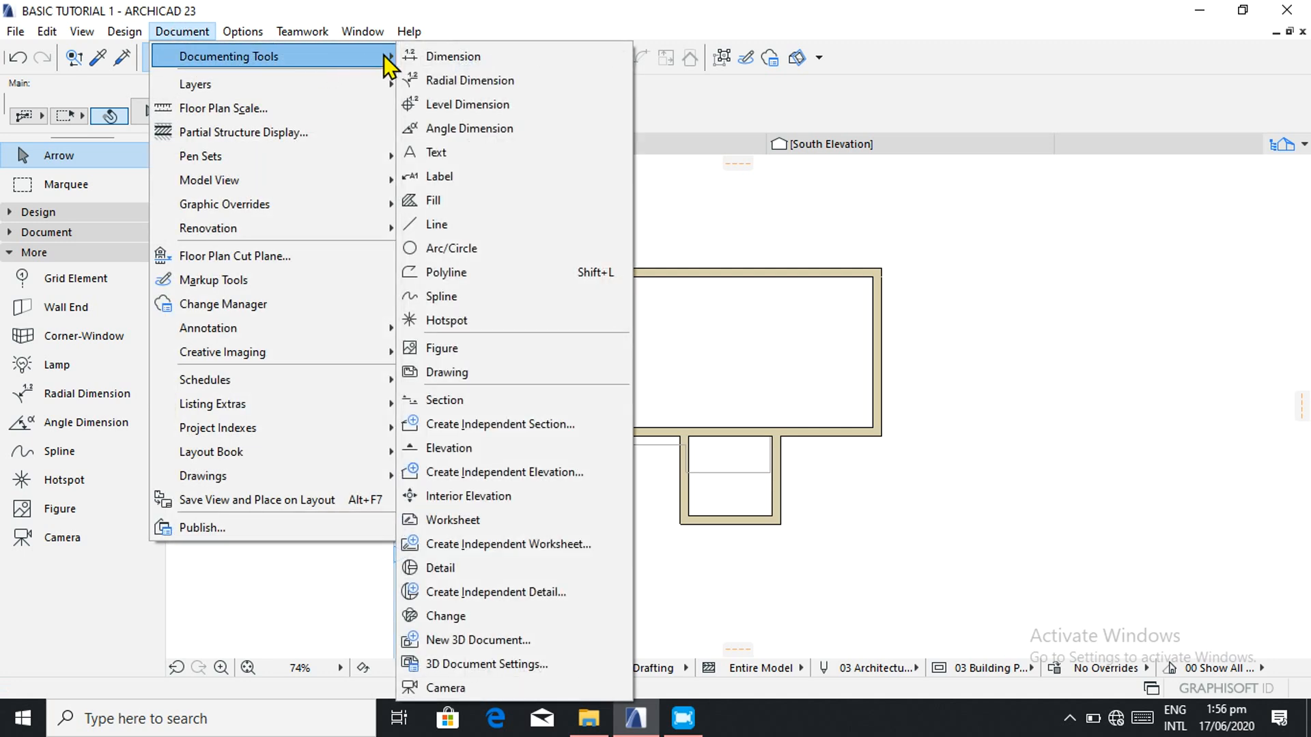
left_click(424, 56)
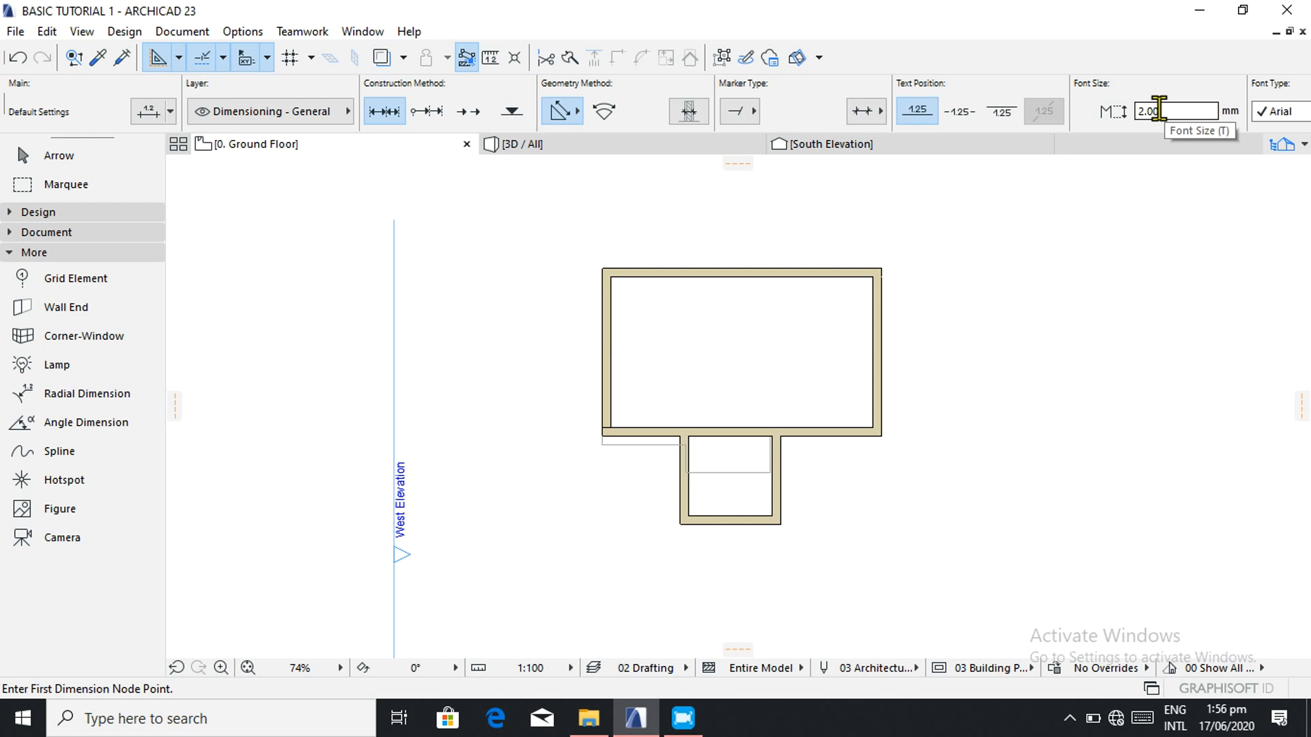
left_click(1297, 110)
scroll(1293, 416, "down", 3)
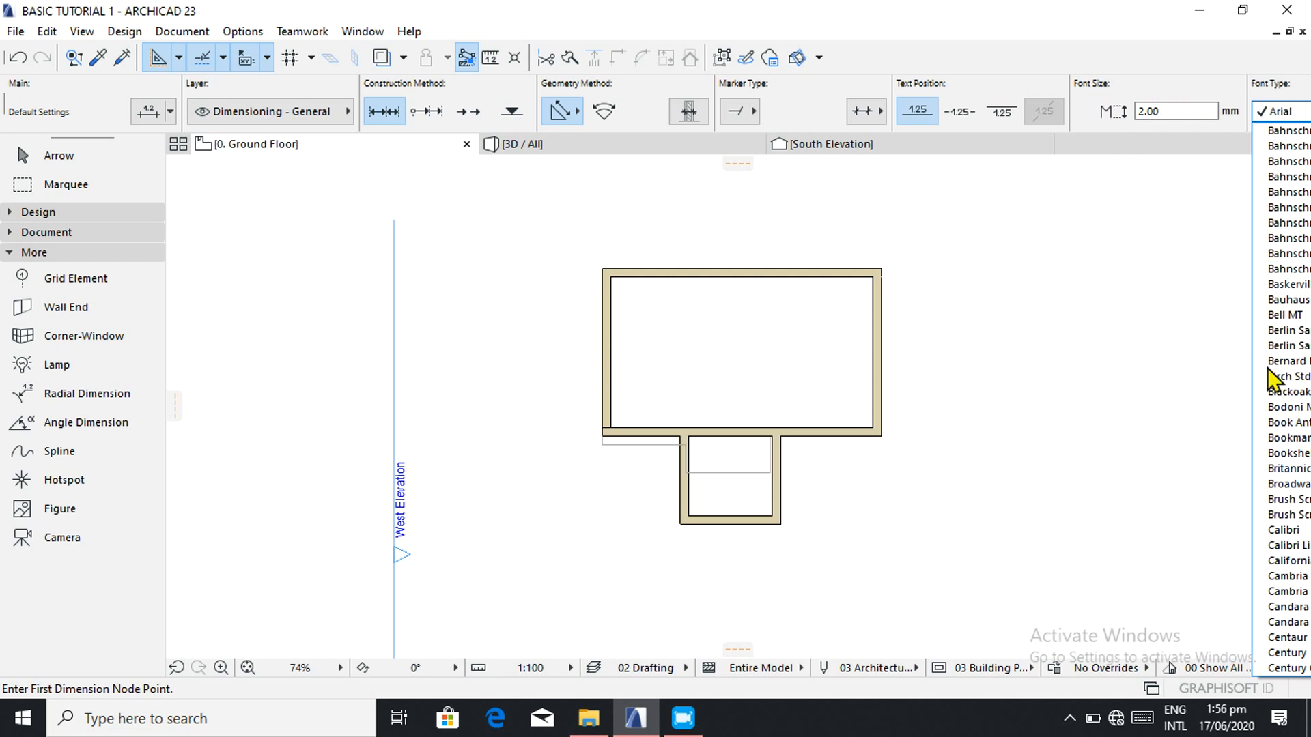
left_click(1279, 666)
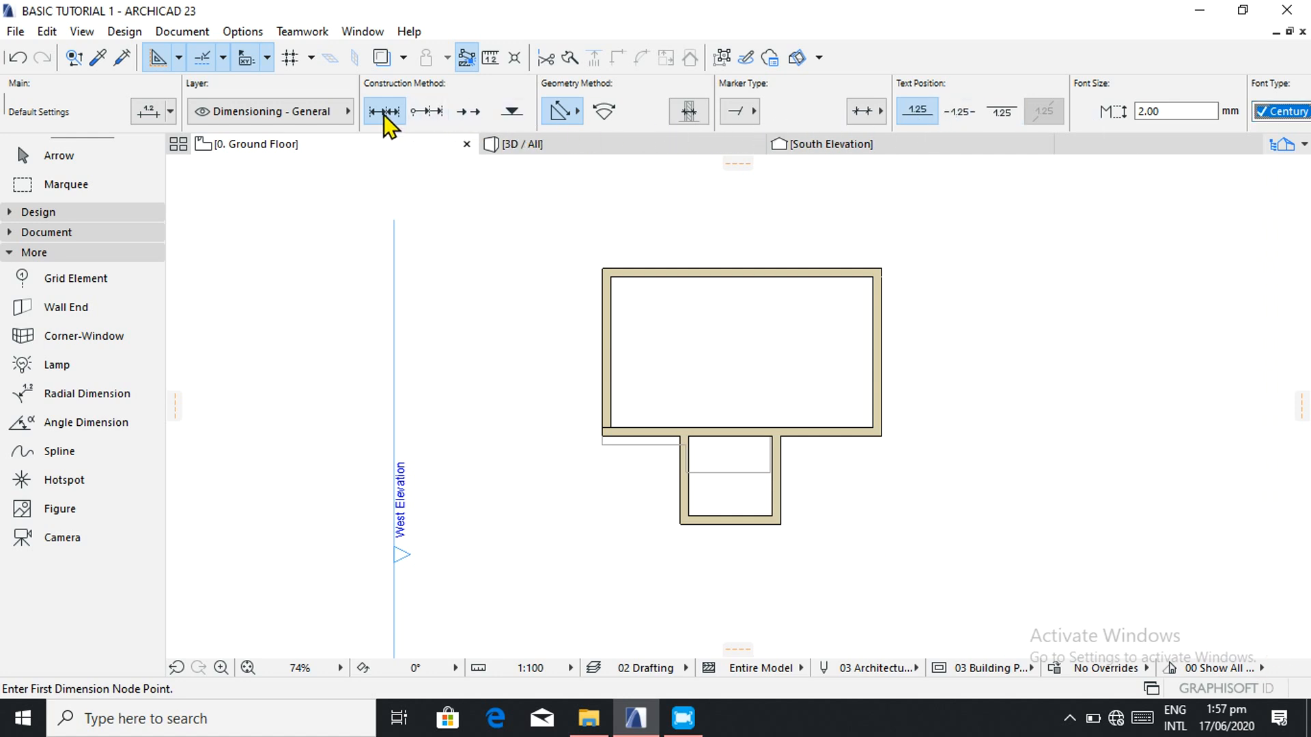
- Set the text pen to red pen 20 in the dimension default settings and apply them after reviewing the pointer and dimension details
left_click(167, 111)
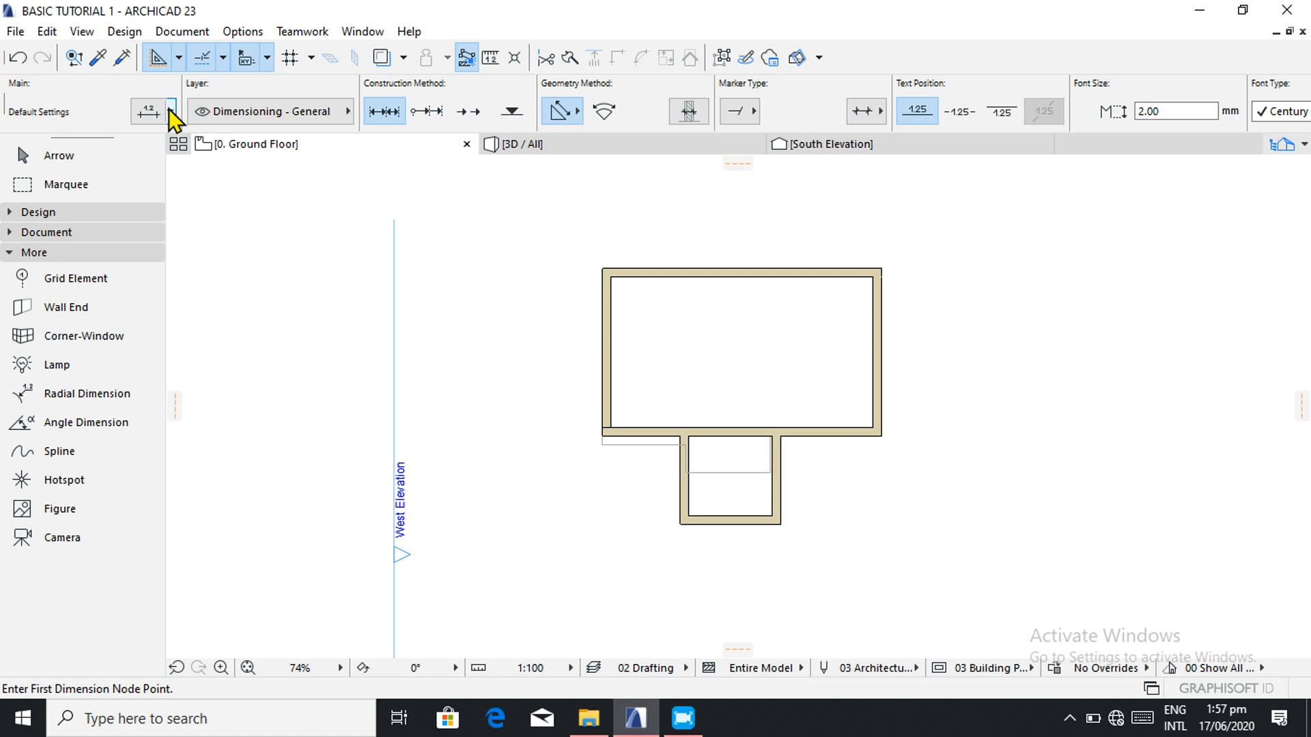
left_click(150, 110)
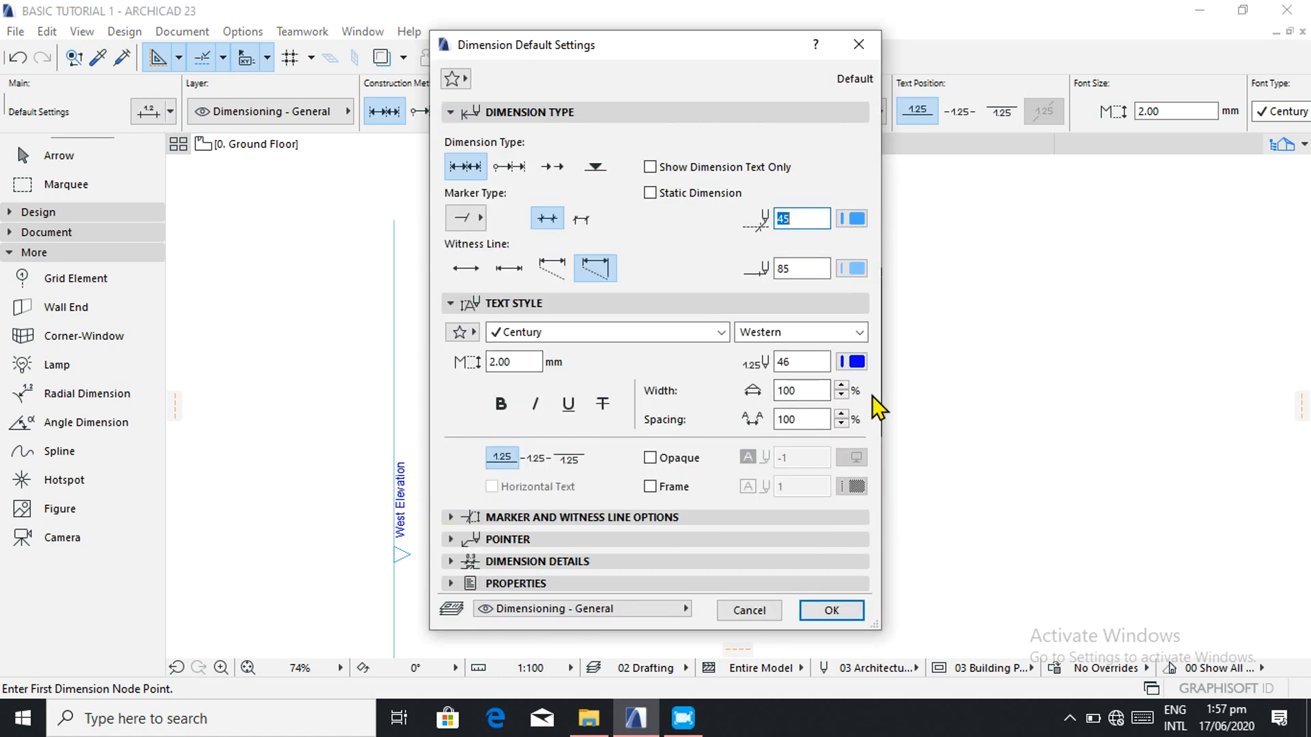
left_click(721, 331)
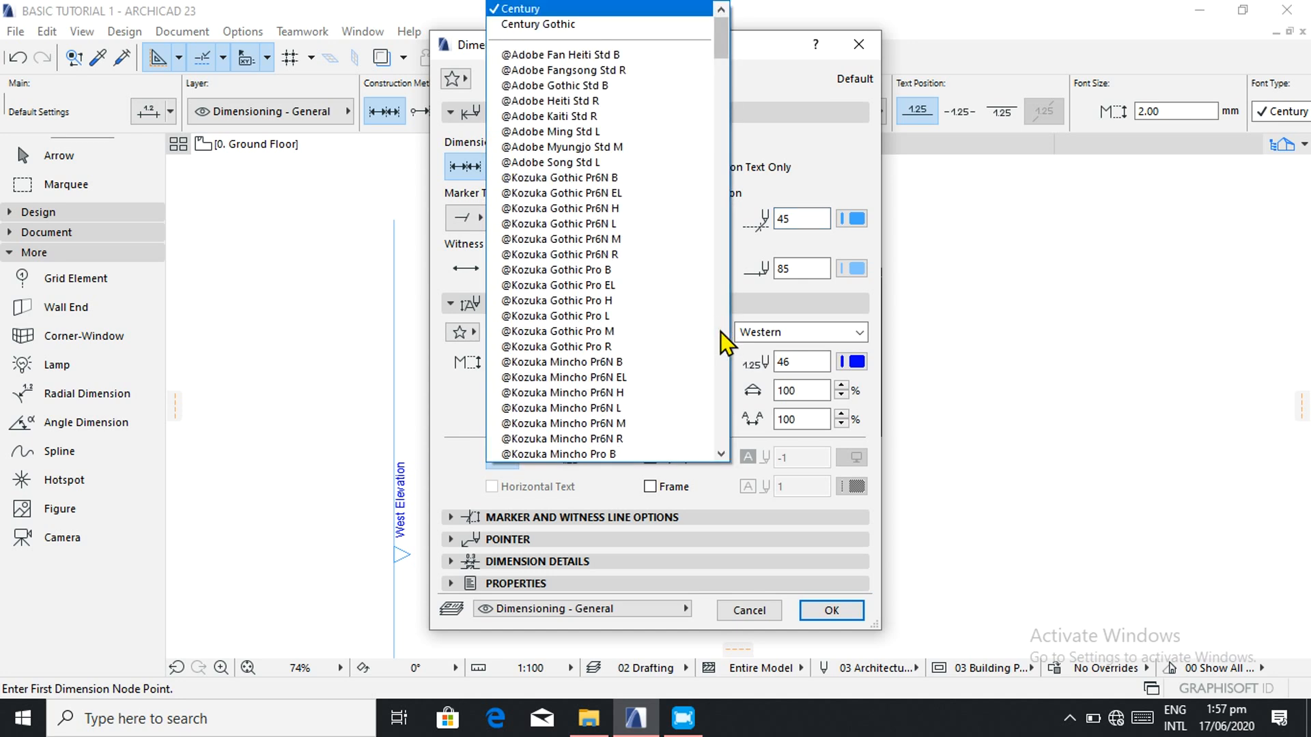
left_click(824, 296)
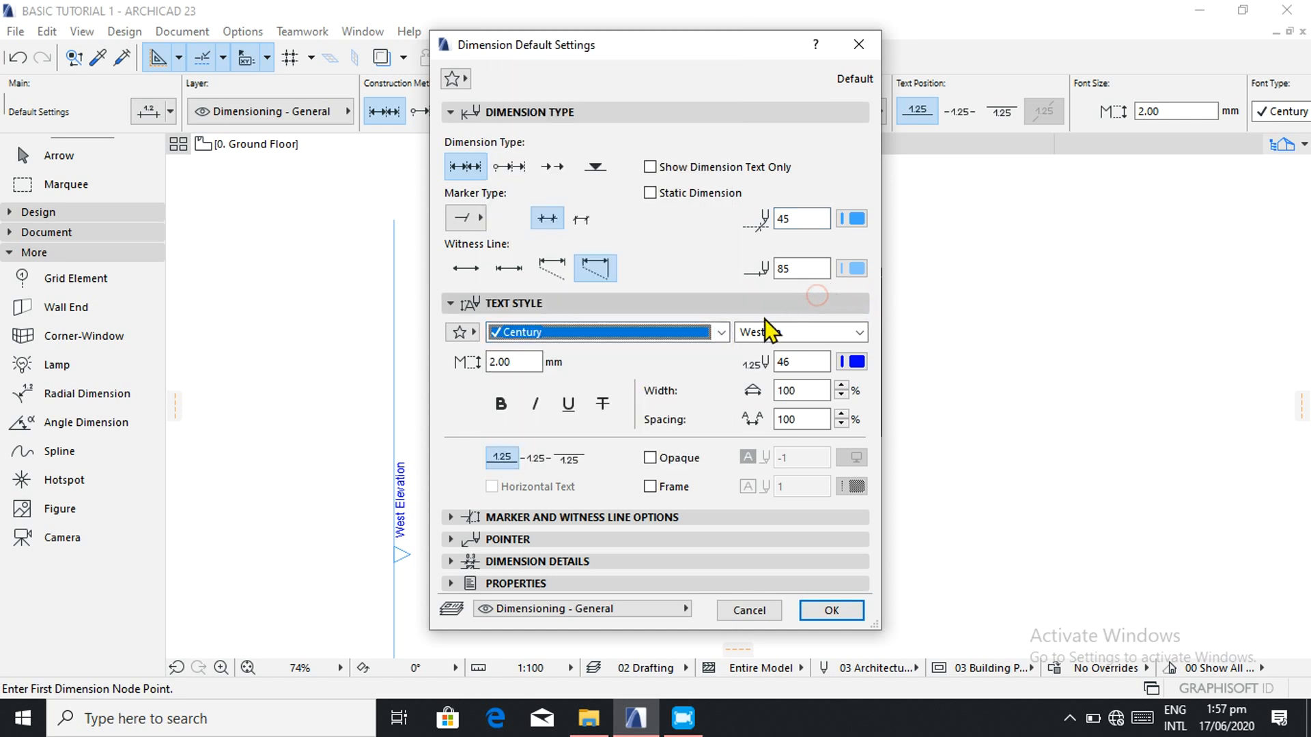
left_click(851, 361)
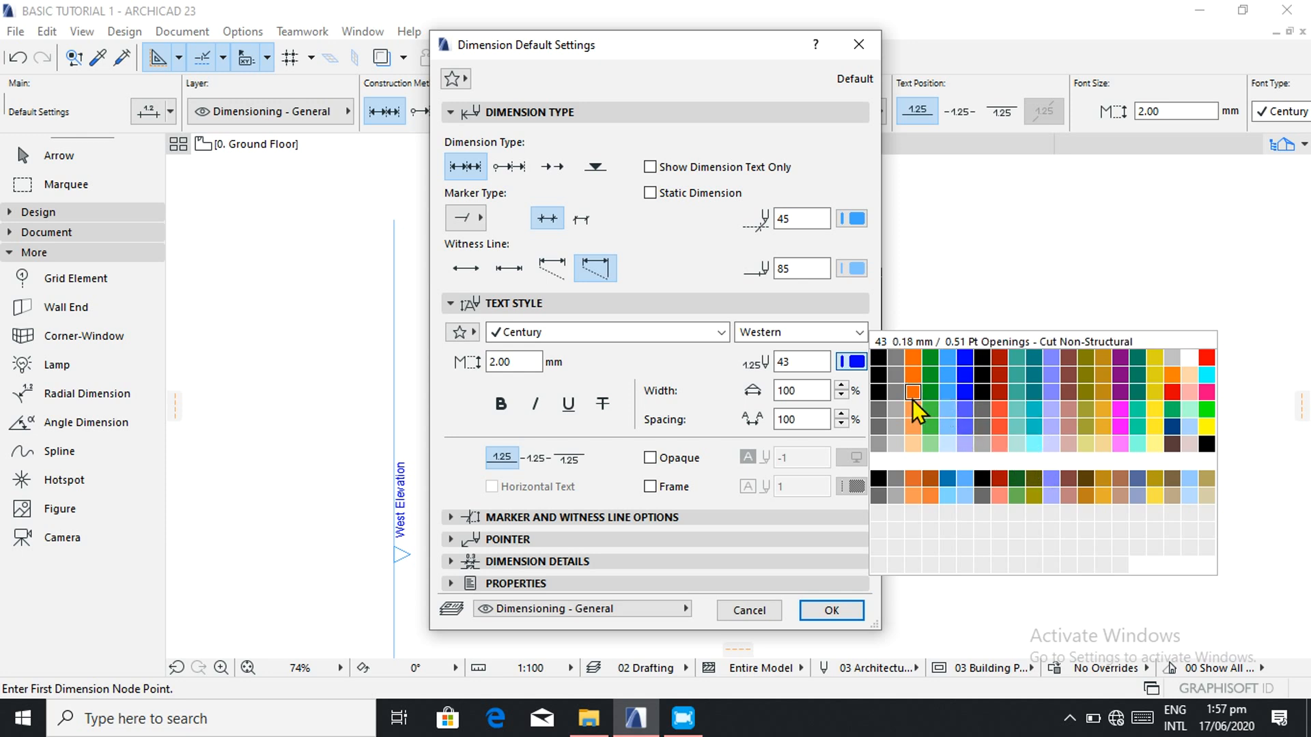
left_click(1203, 359)
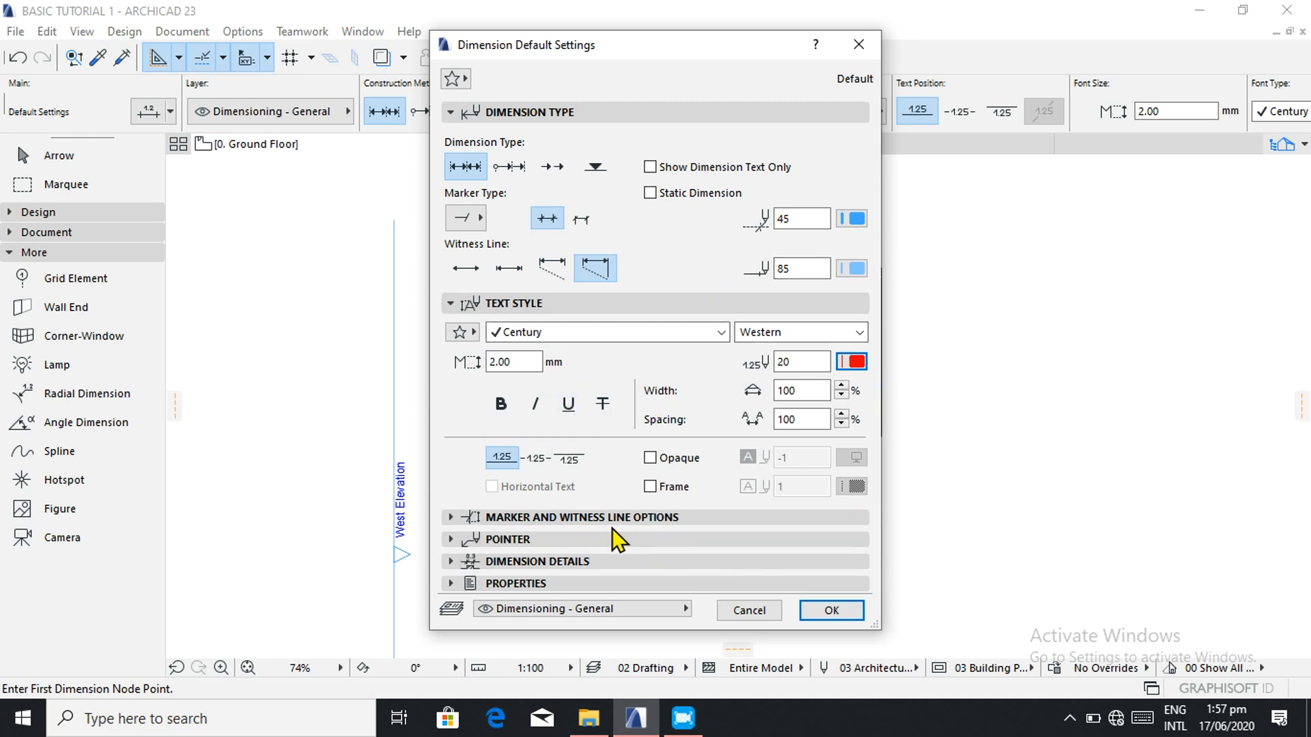
left_click(520, 541)
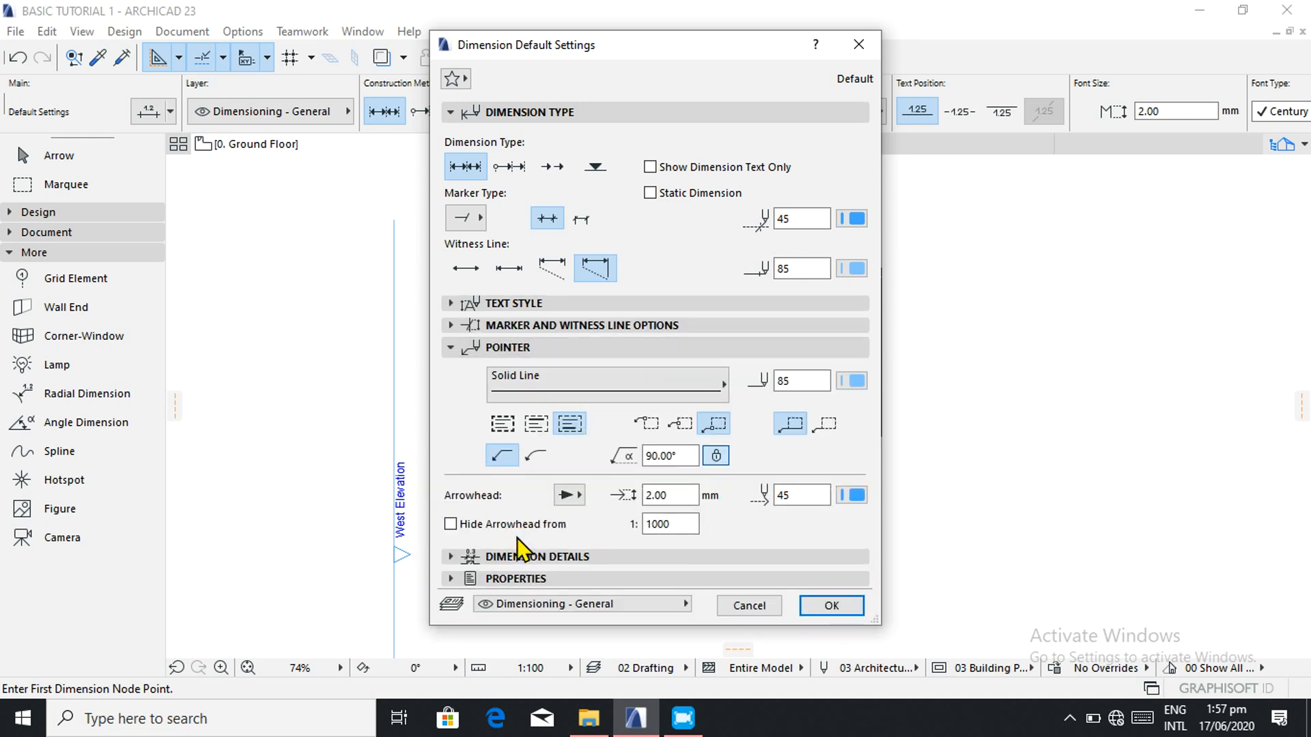
left_click(561, 557)
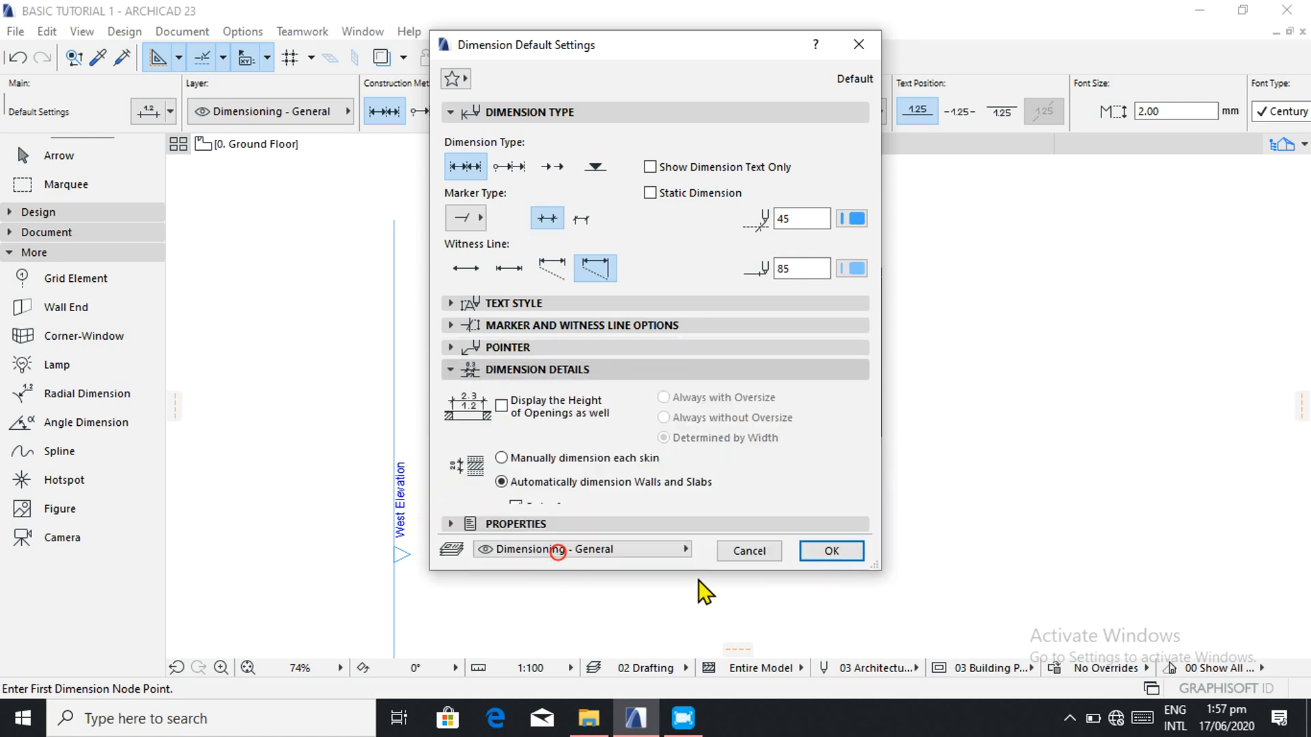
left_click(829, 674)
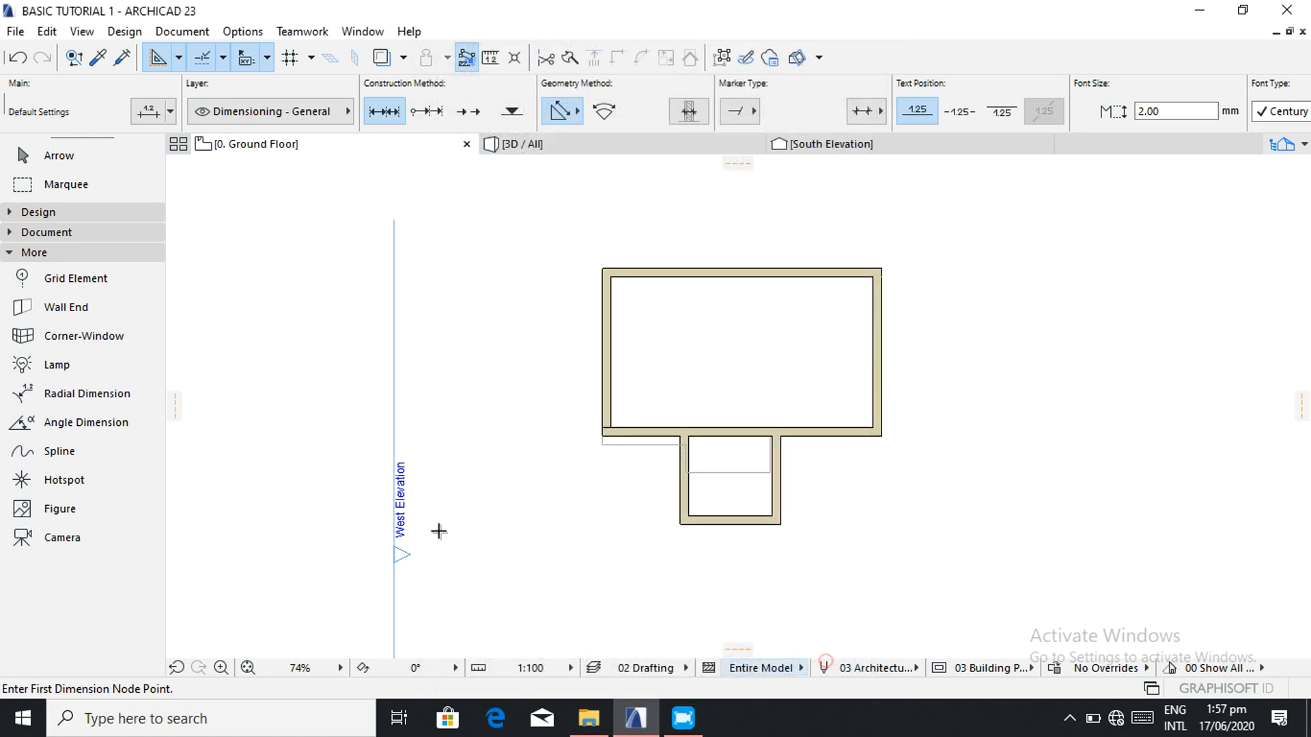
- Place a dimension chain above the building's north wall covering the west and east wall thicknesses and the clear width between them
scroll(571, 301, "up", 3)
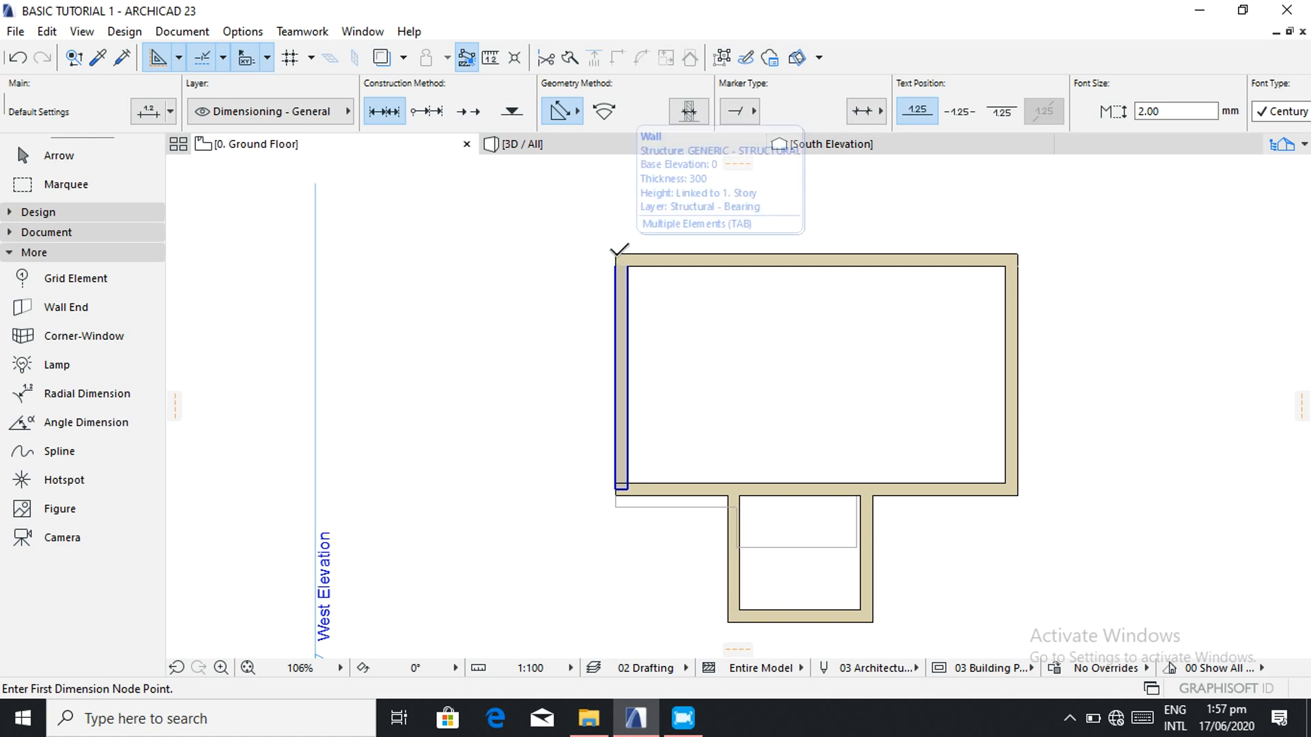
scroll(617, 301, "up", 1)
scroll(617, 301, "up", 3)
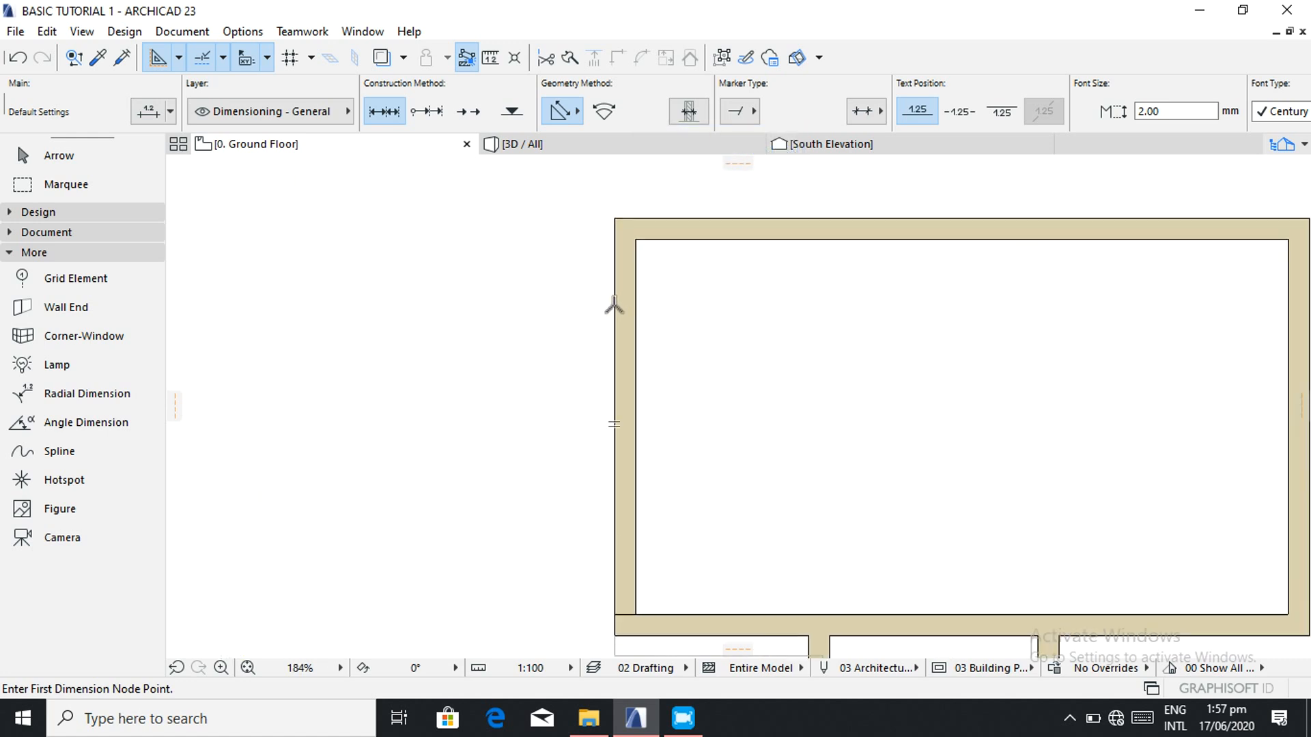
left_click(615, 306)
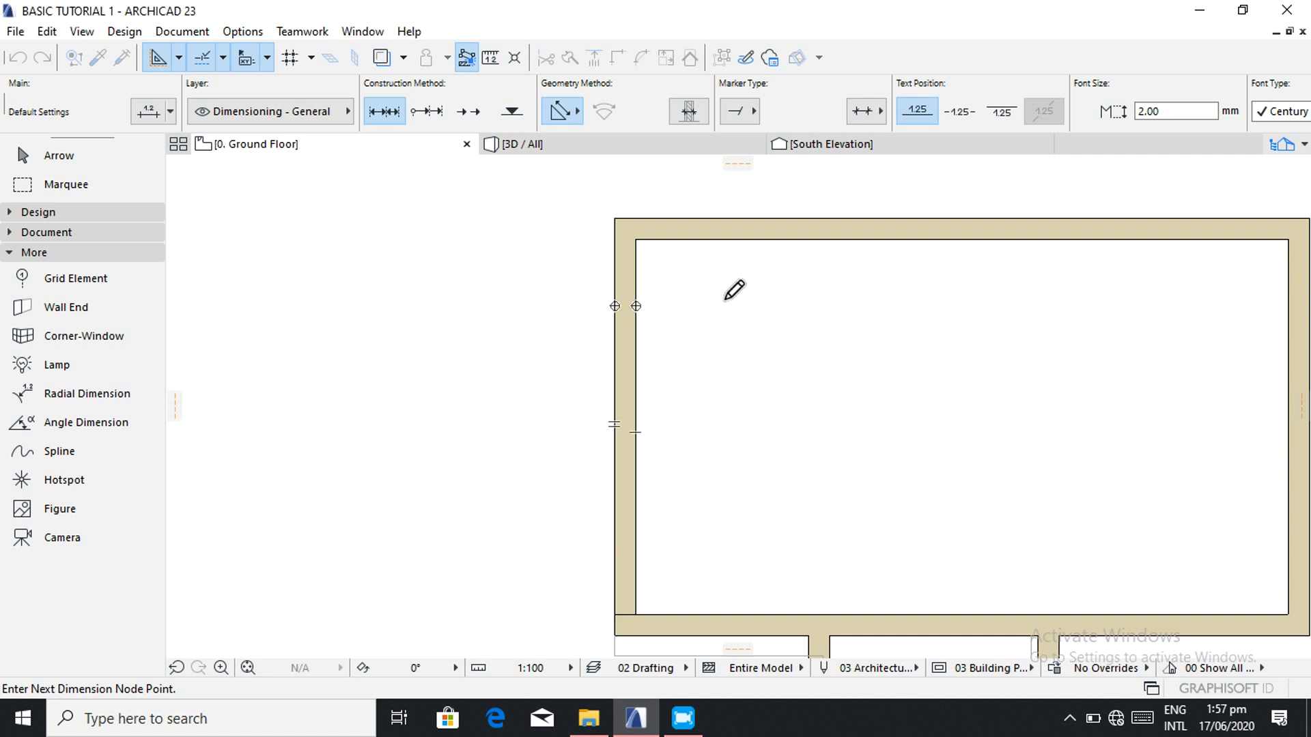
scroll(785, 287, "down", 3)
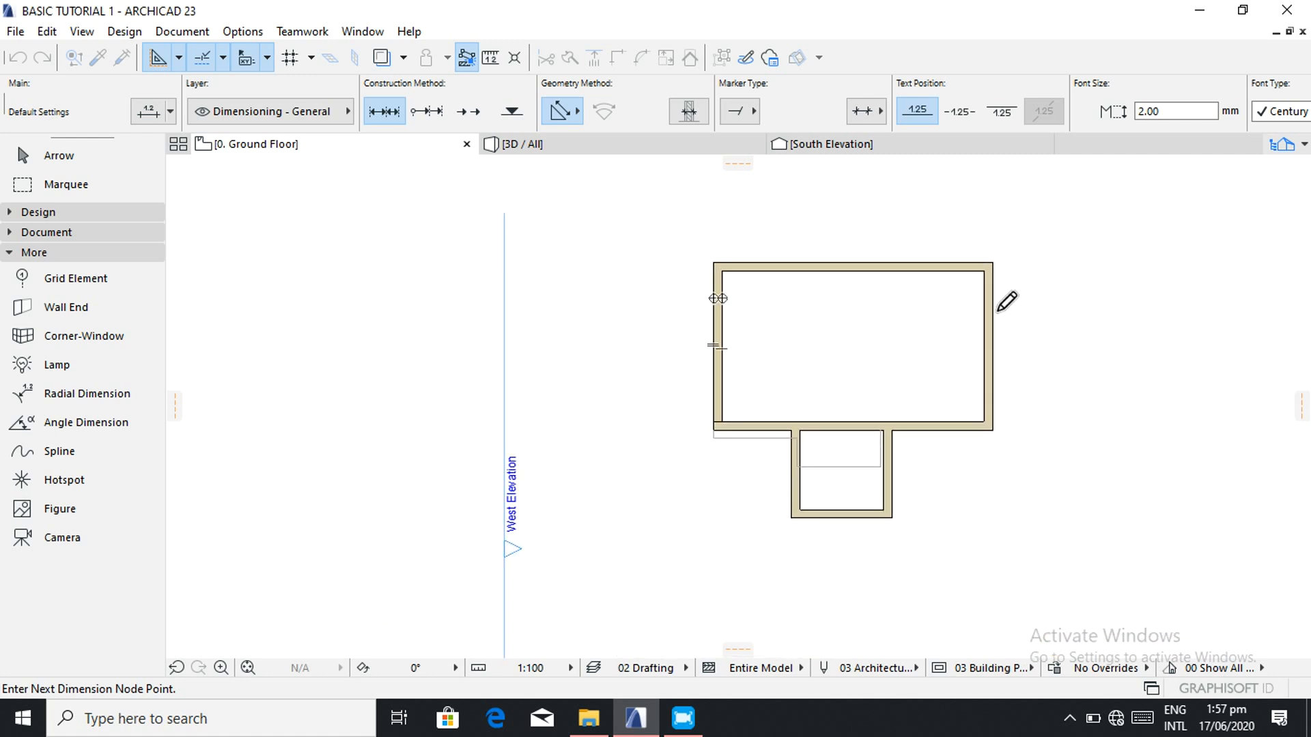
left_click(988, 310)
right_click(839, 206)
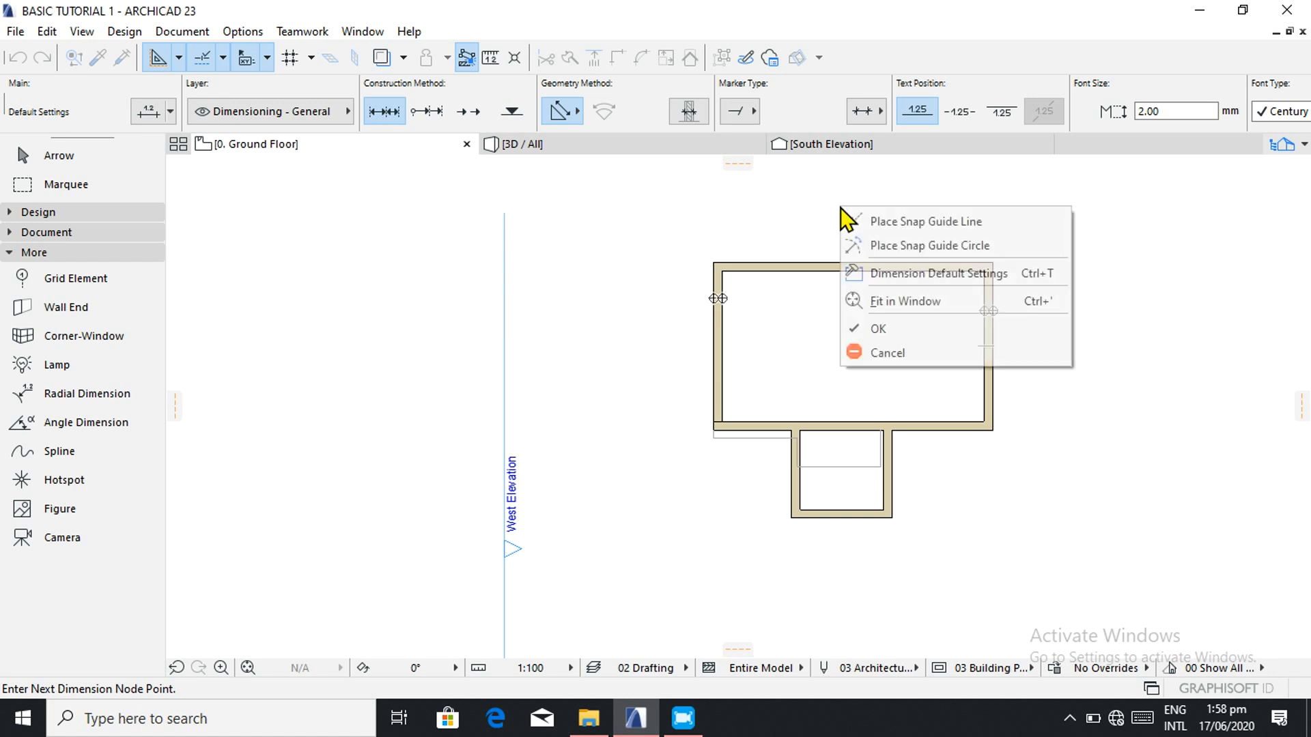
left_click(876, 328)
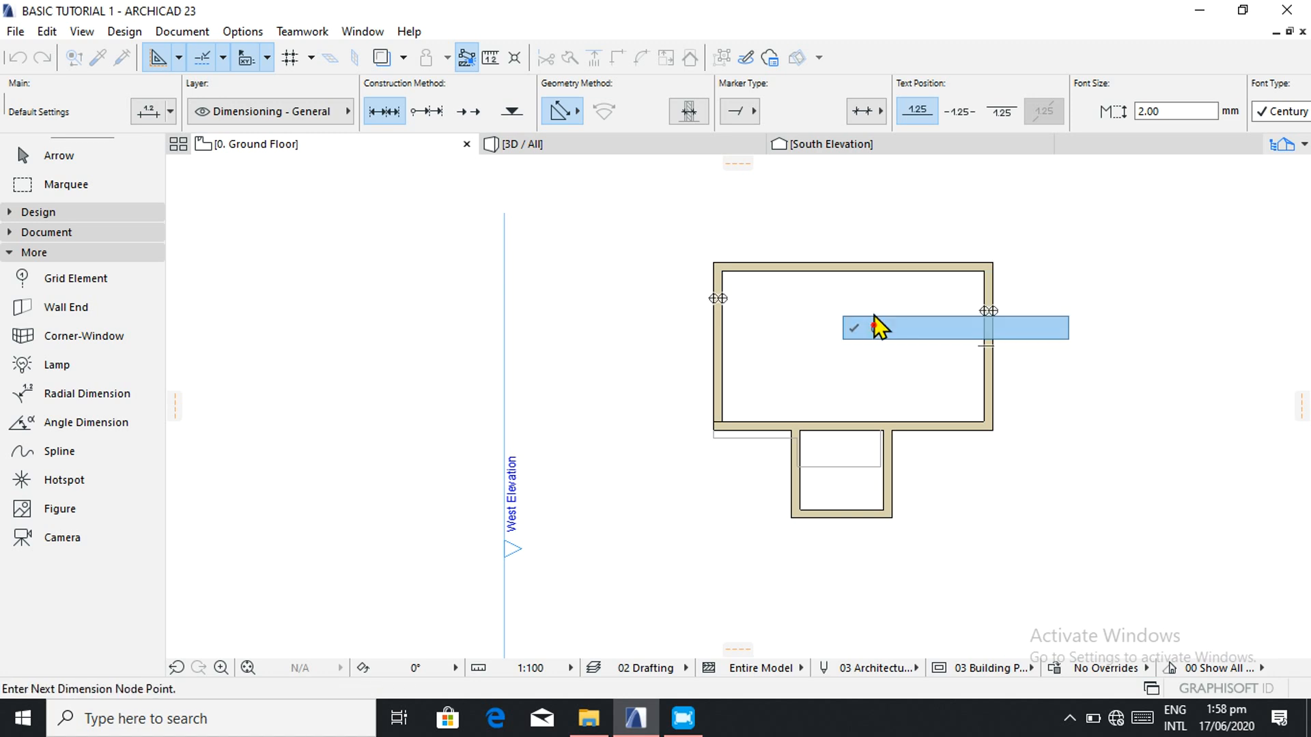
left_click(858, 192)
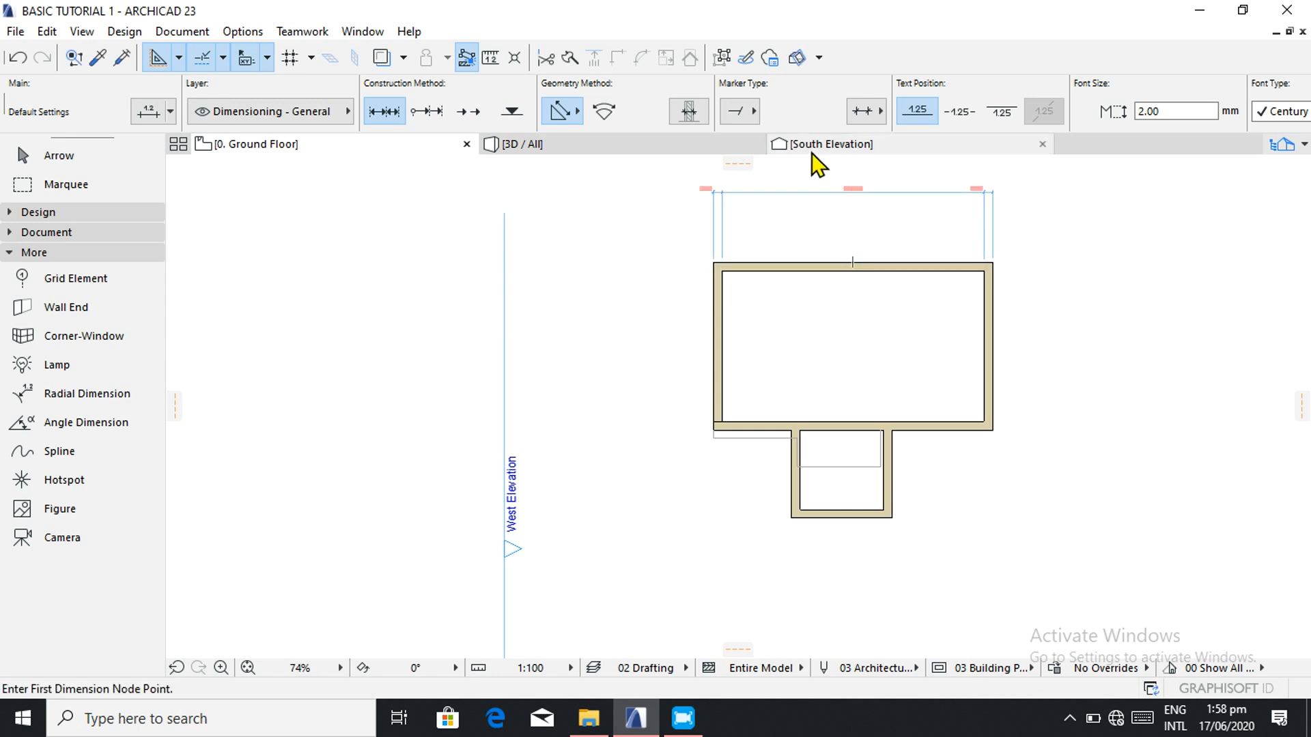
scroll(845, 184, "up", 3)
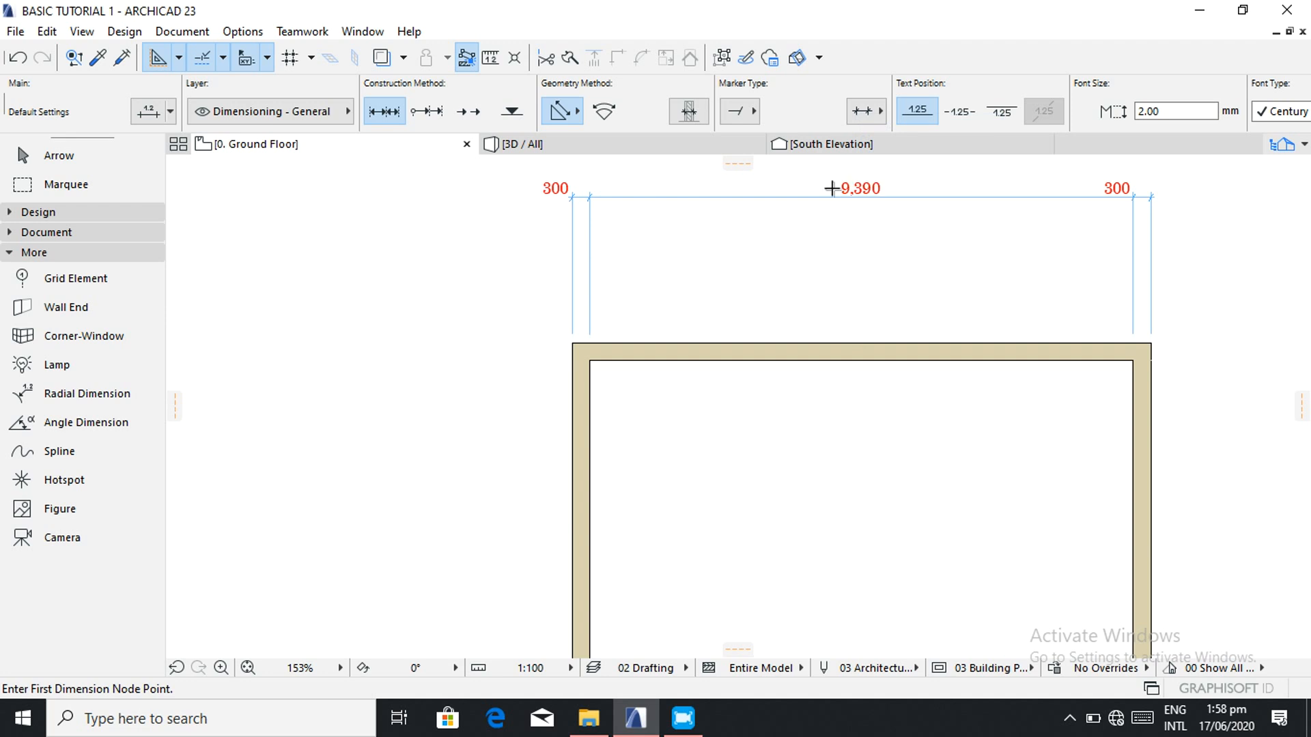
scroll(831, 188, "down", 2)
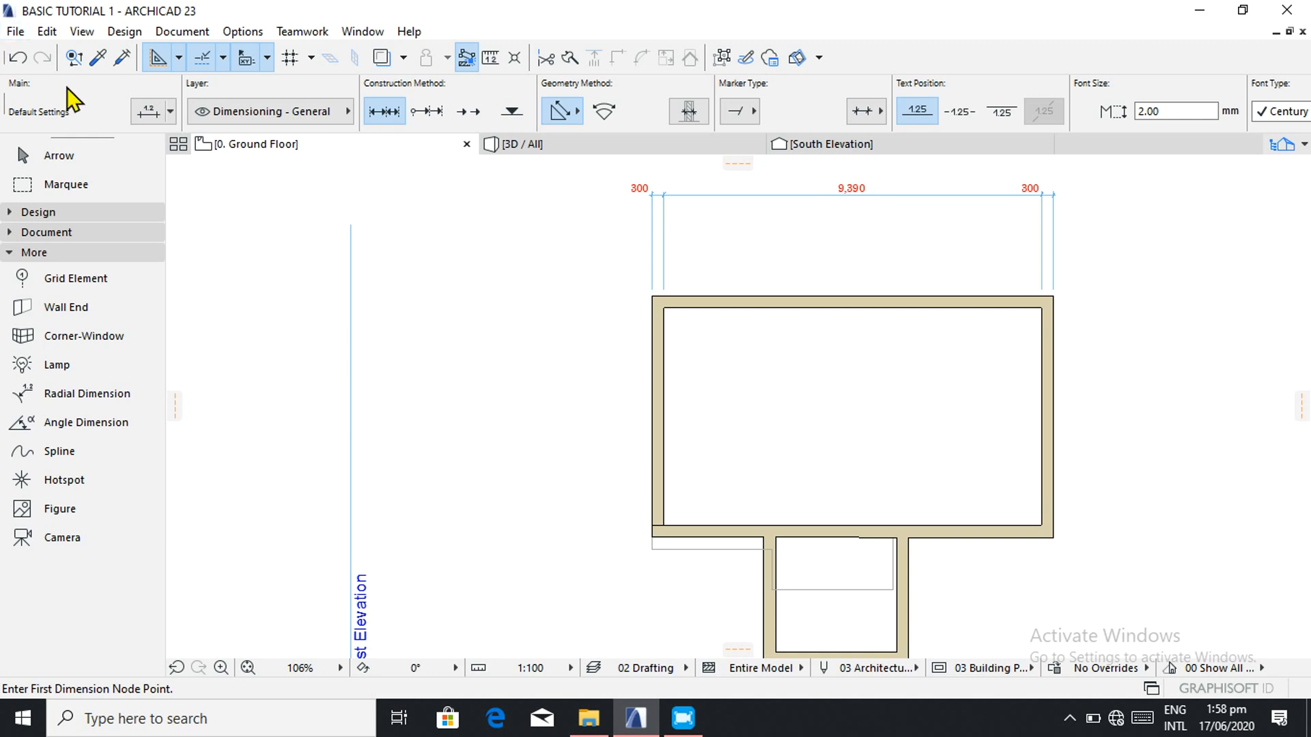
- Select all seven walls of the ground floor plan, covering the main room and the small projecting room, without the loose 2D lines
left_click(52, 212)
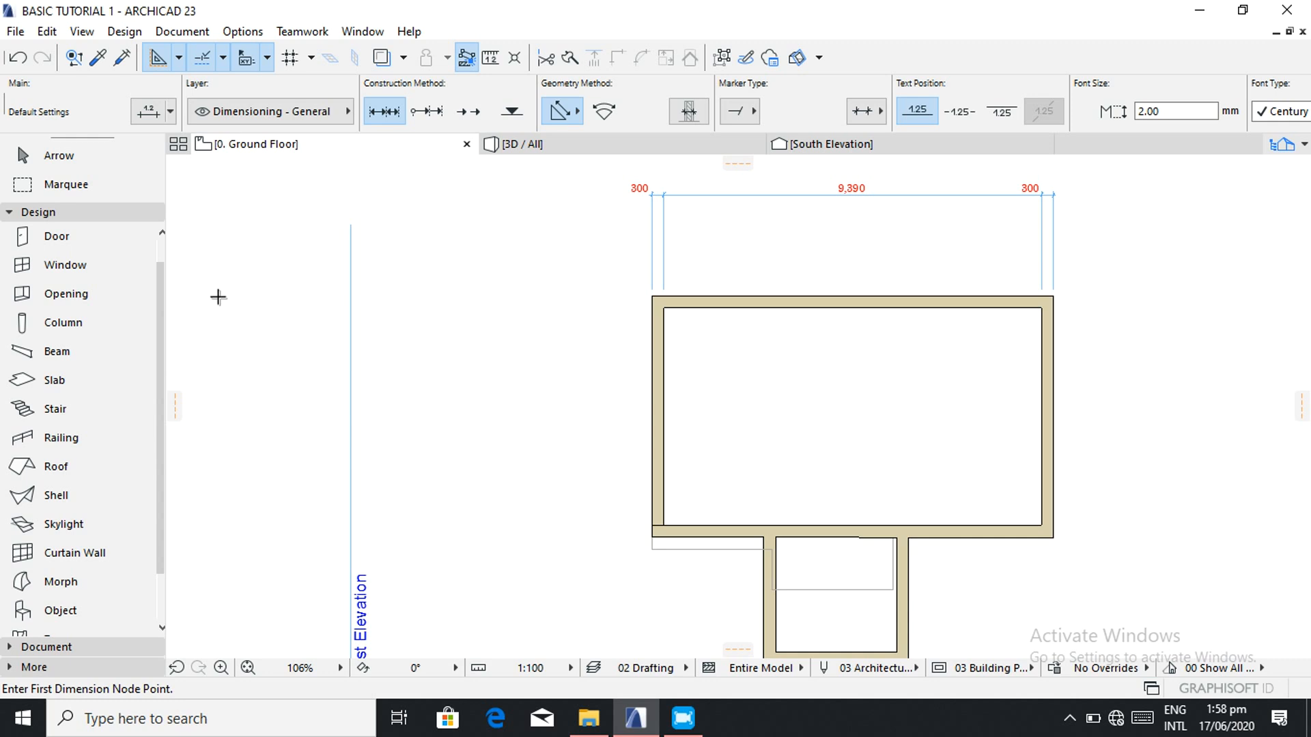
key("shift")
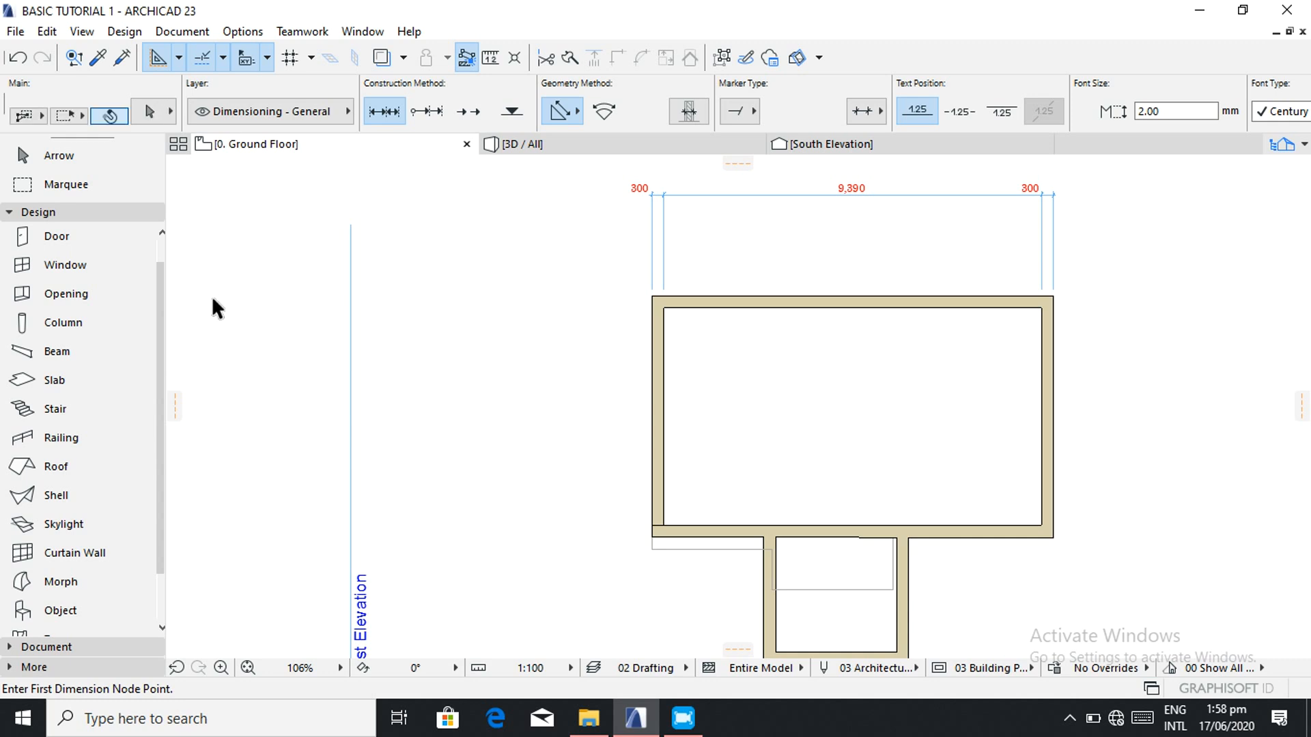
left_click(658, 409, "shift")
left_click(849, 306, "shift")
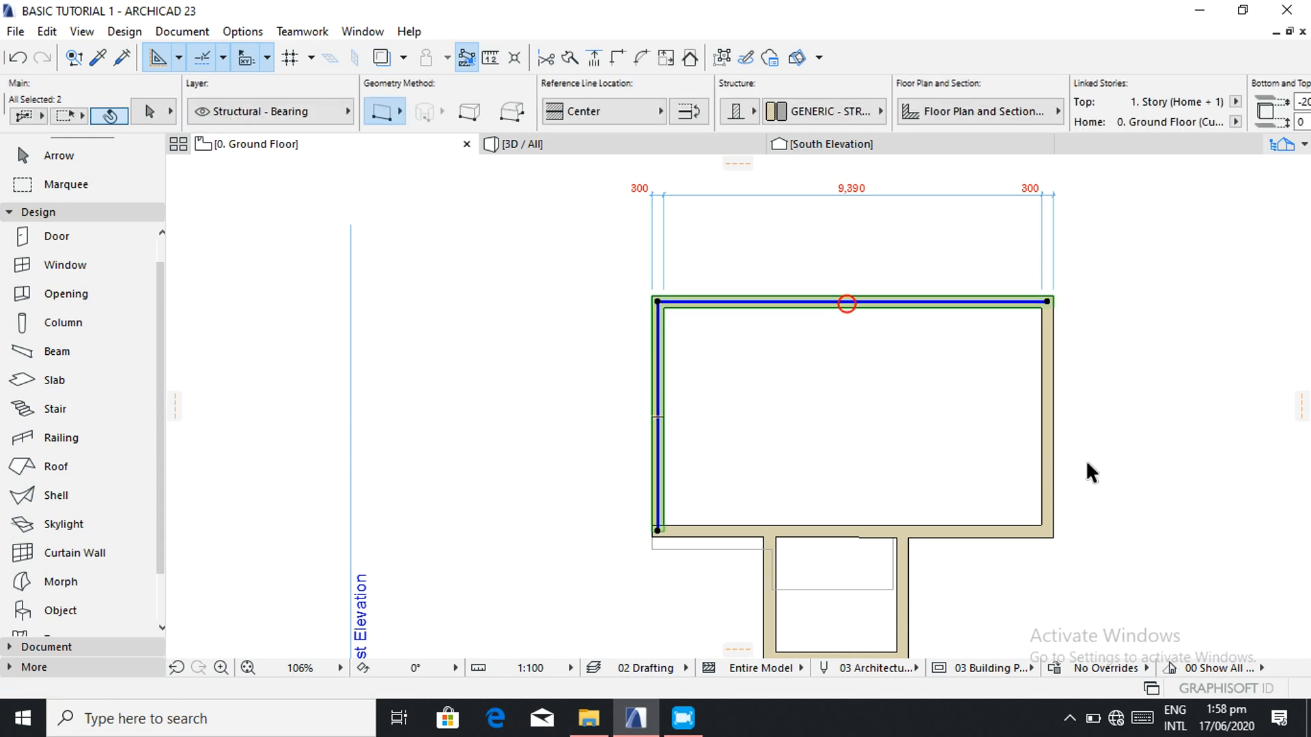
left_click(1050, 469, "shift")
left_click(880, 533, "shift")
left_click(901, 585, "shift")
left_click(779, 590, "shift")
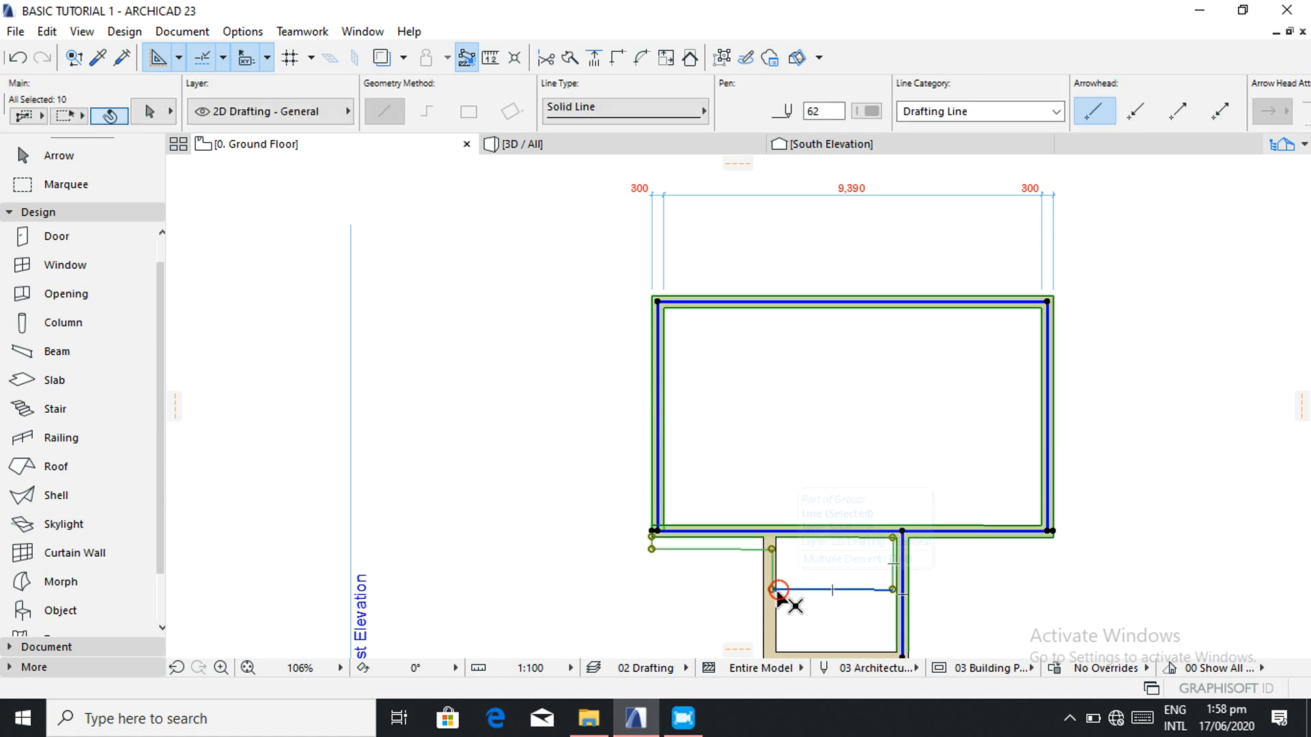
left_click(769, 607, "shift")
scroll(809, 600, "down", 5)
scroll(805, 599, "up", 7)
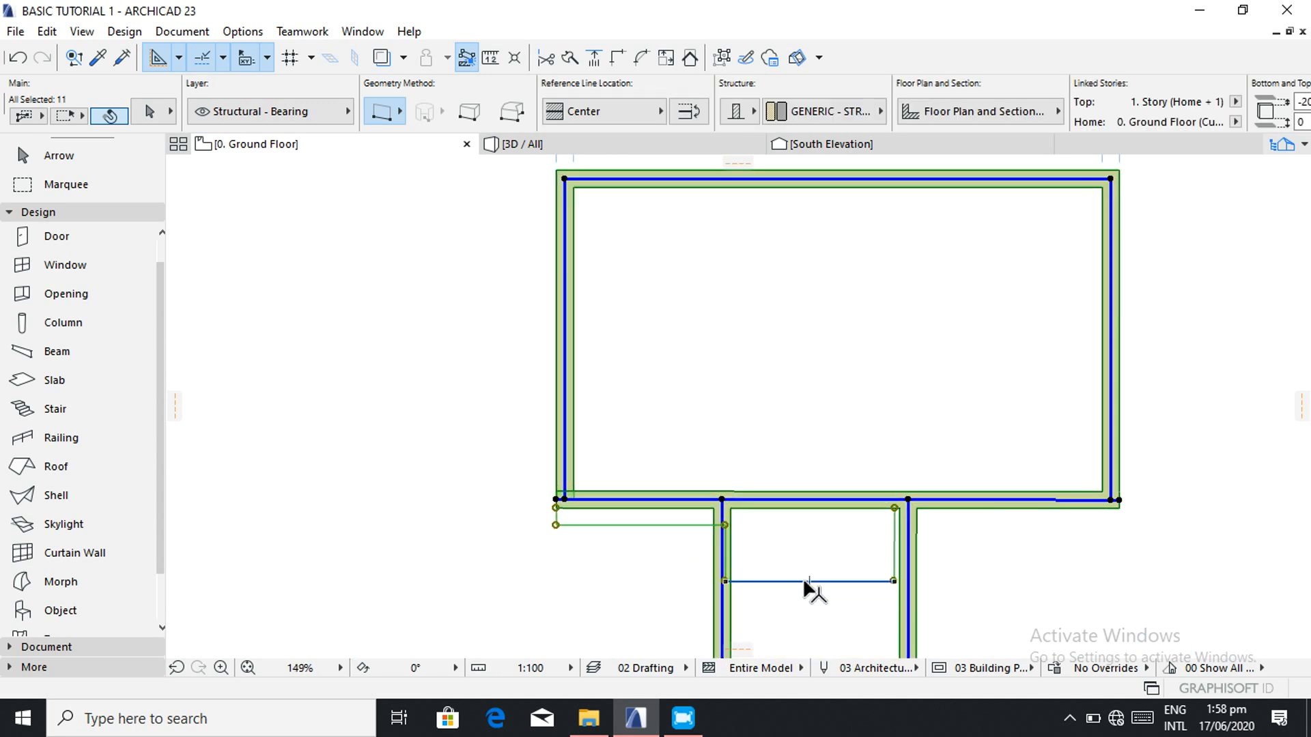
scroll(809, 598, "down", 7)
left_click(815, 607, "shift")
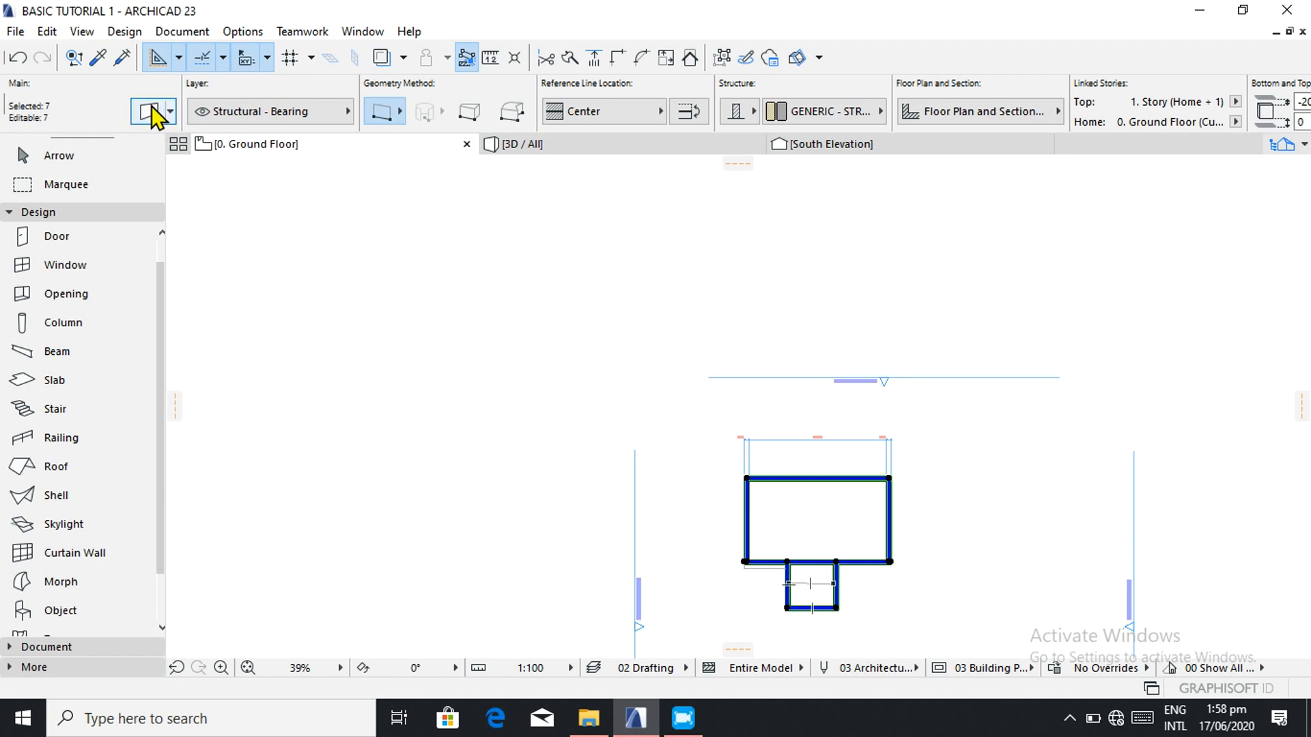
- Set the thickness of the selected walls to 200 in the wall selection settings and apply it
left_click(150, 109)
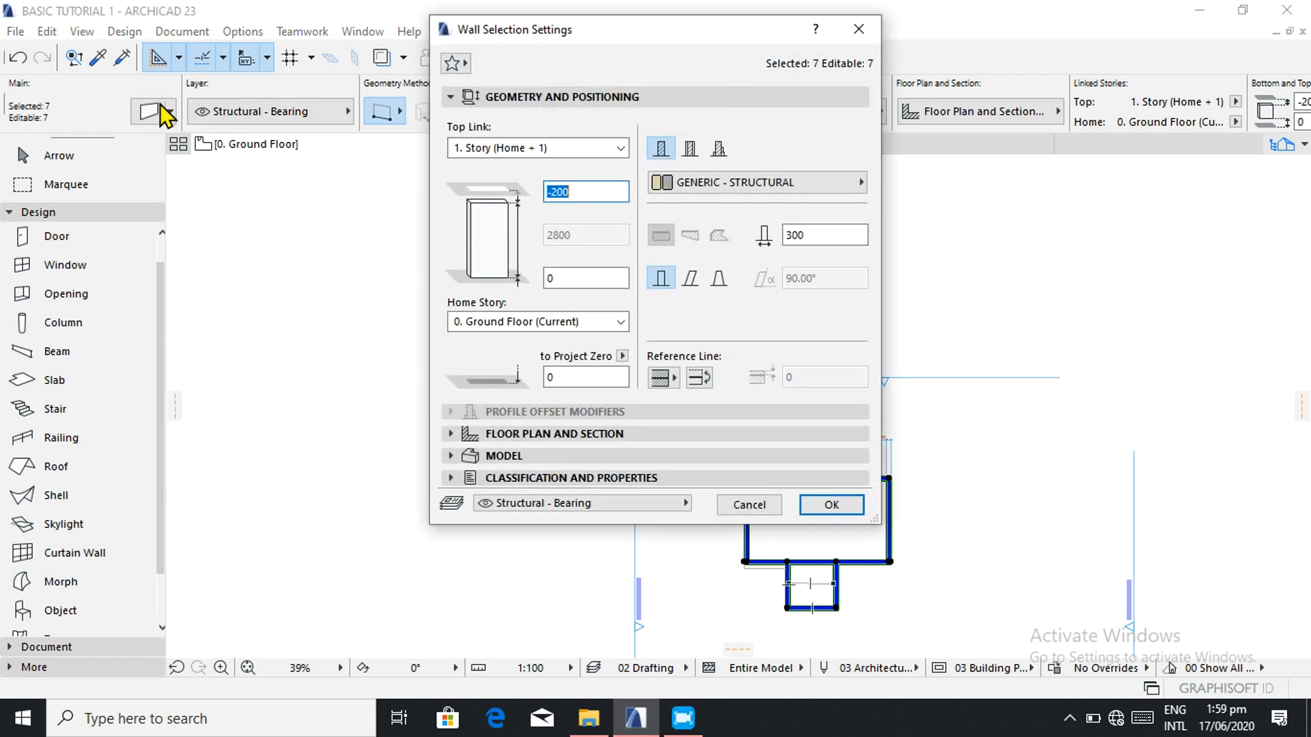
left_click(826, 235)
key("BackSpace")
key("BackSpace")
key("BackSpace")
type("200")
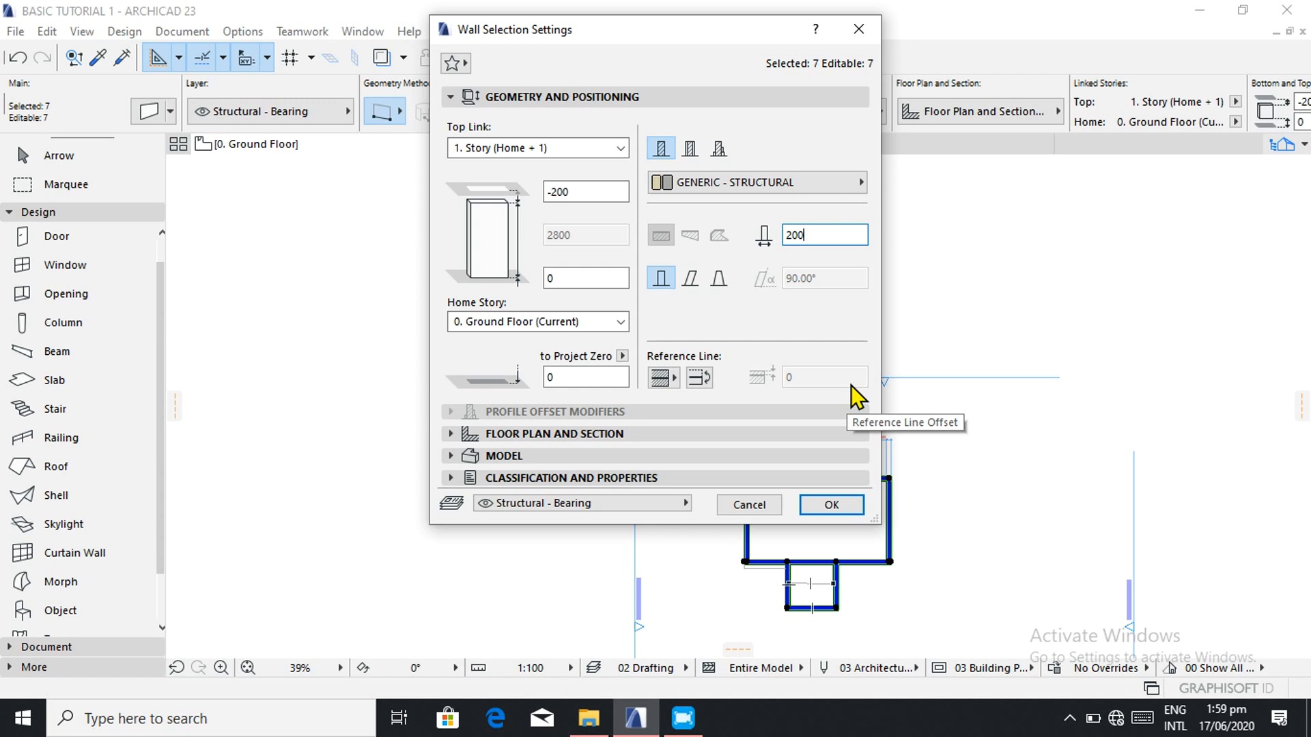
left_click(832, 505)
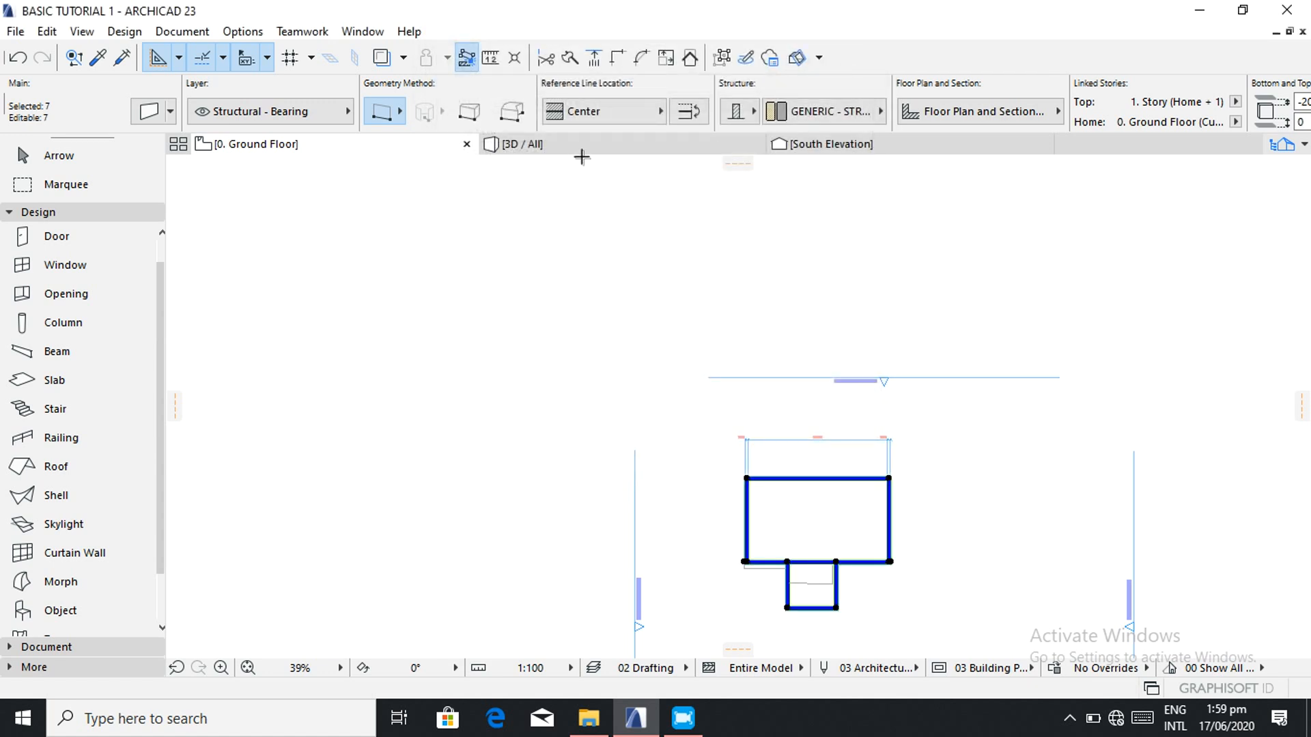
- Examine the dimension chain above the north wall and the thinner walls in plan, clearing the wall selection
scroll(802, 416, "up", 5)
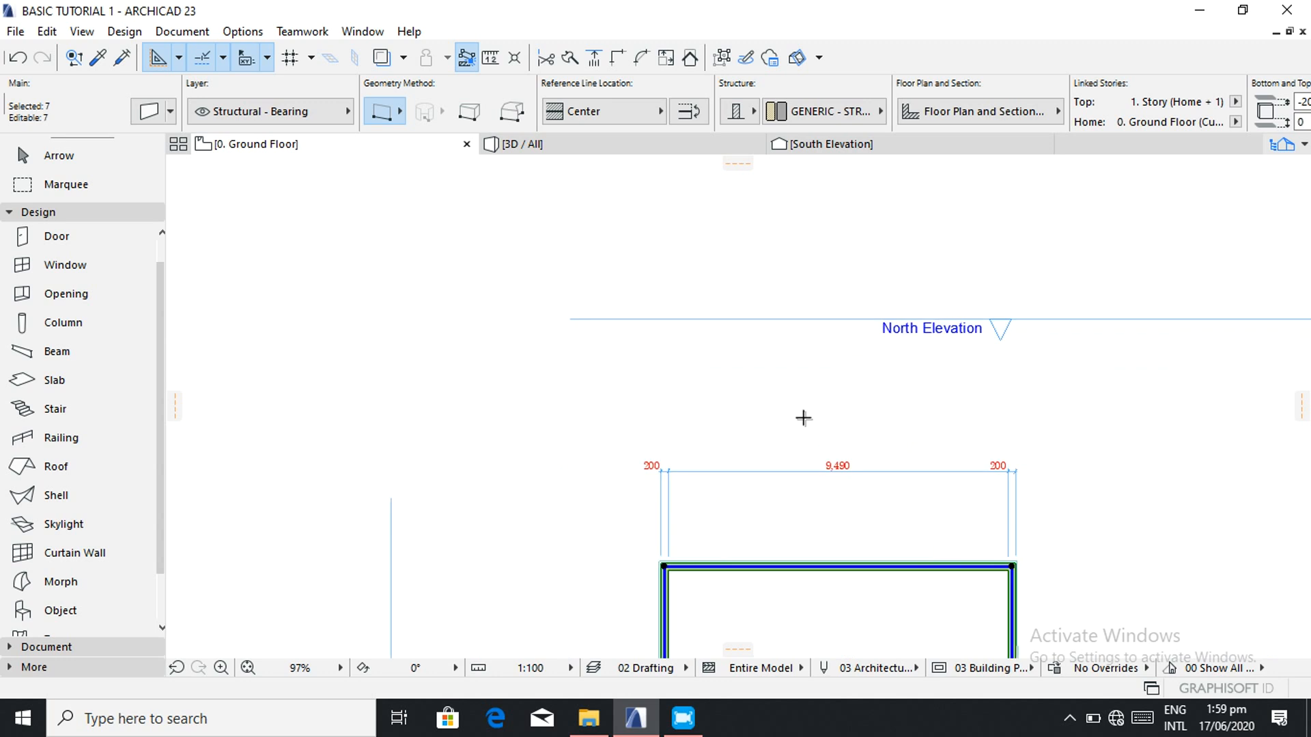
scroll(773, 512, "up", 3)
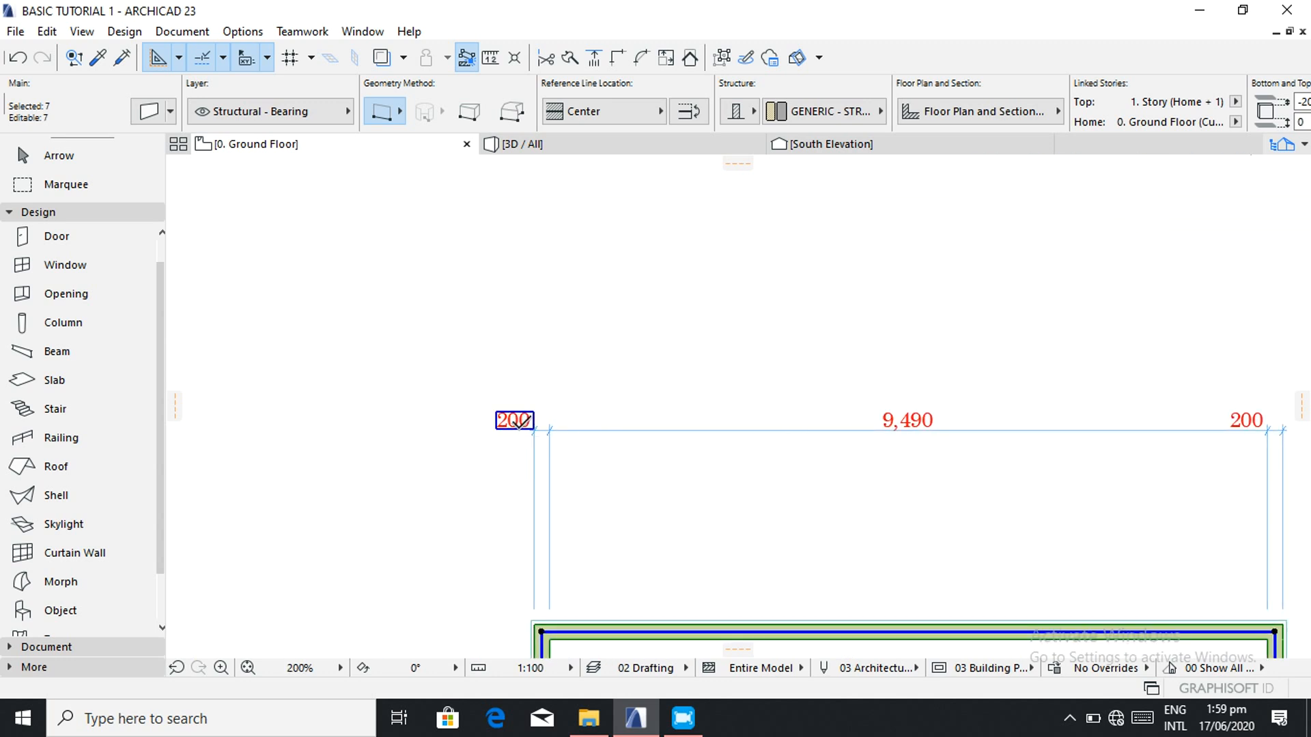
scroll(520, 422, "down", 5)
scroll(523, 422, "down", 4)
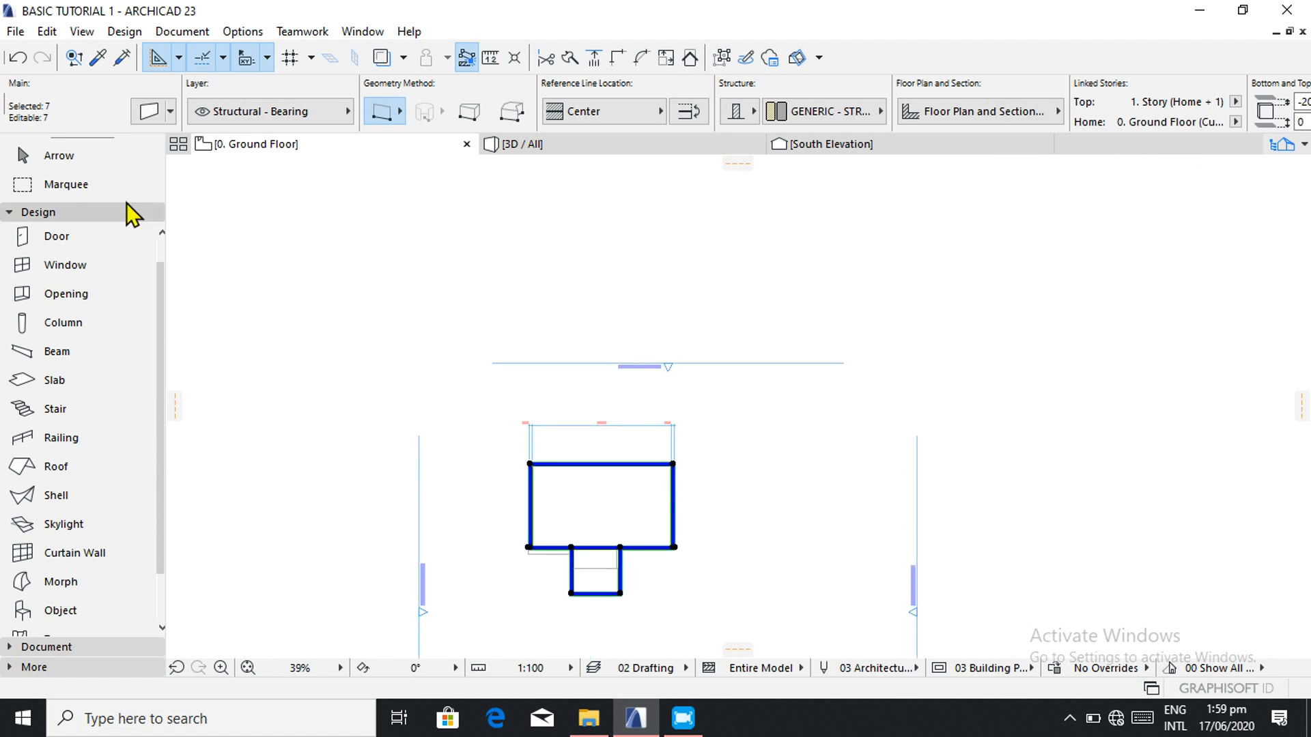
left_click(42, 156)
left_click(490, 525)
scroll(600, 586, "up", 7)
scroll(588, 589, "down", 4)
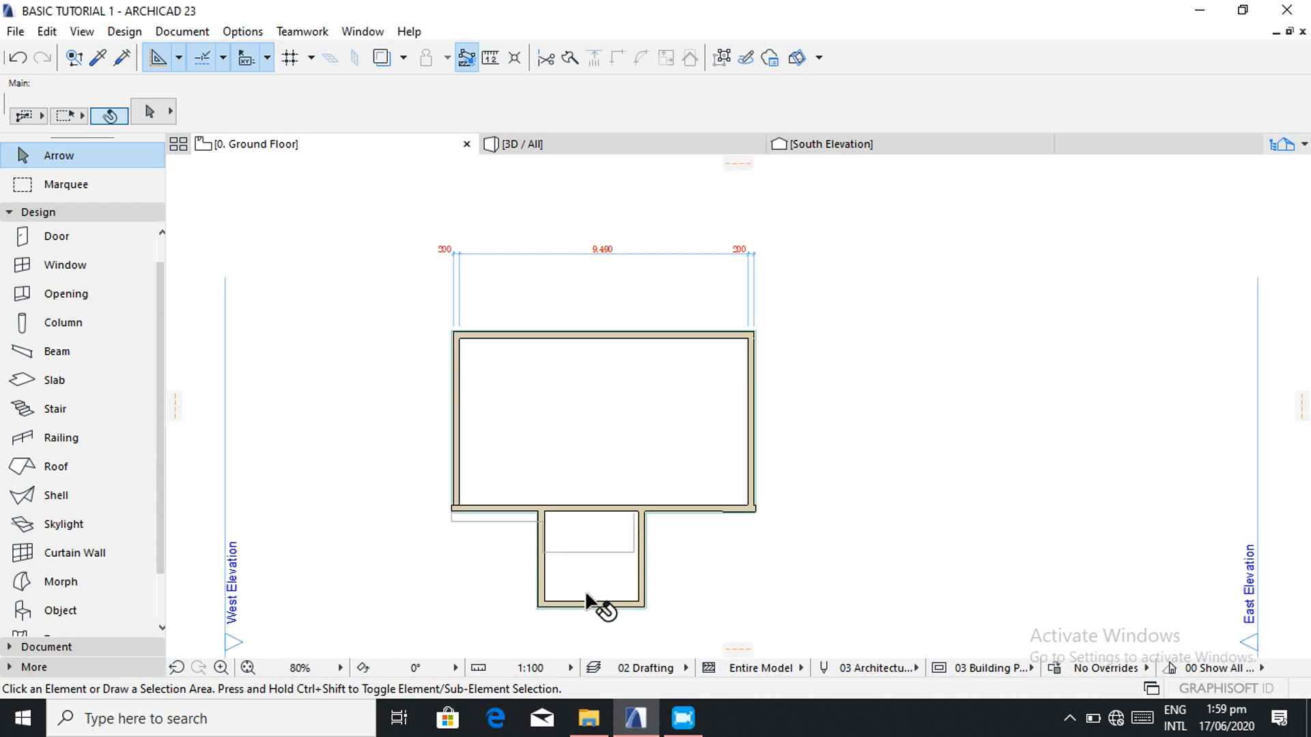
scroll(594, 272, "up", 3)
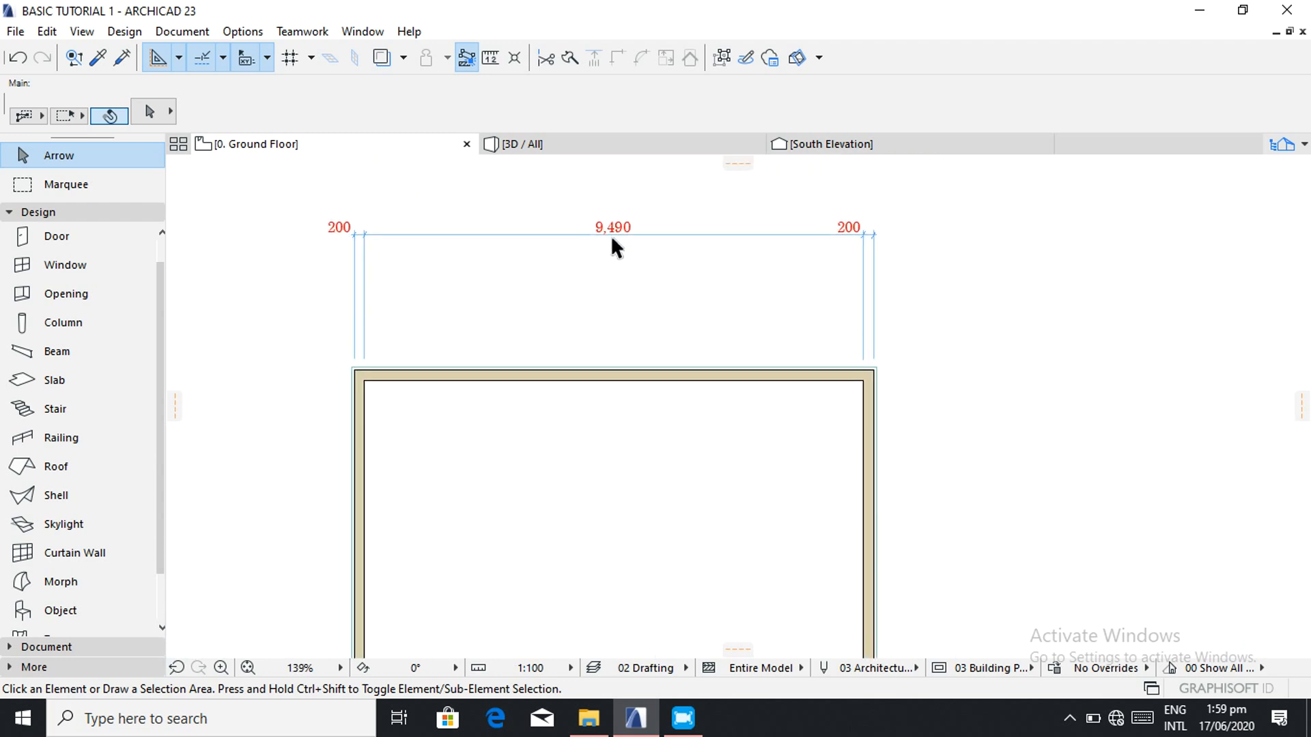
scroll(612, 229, "down", 2)
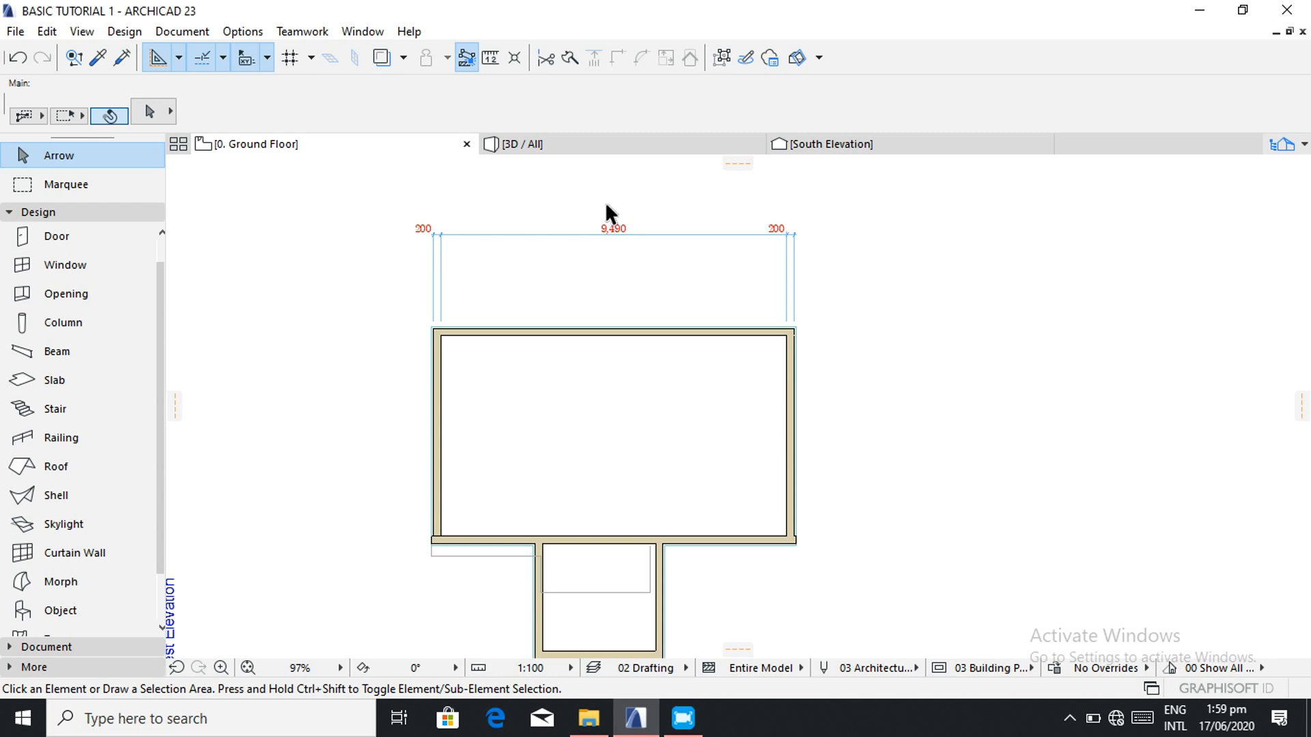
- Add an overall dimension between the building's outer north corners with the Dimension tool, placing its line above the existing chain
left_click(56, 645)
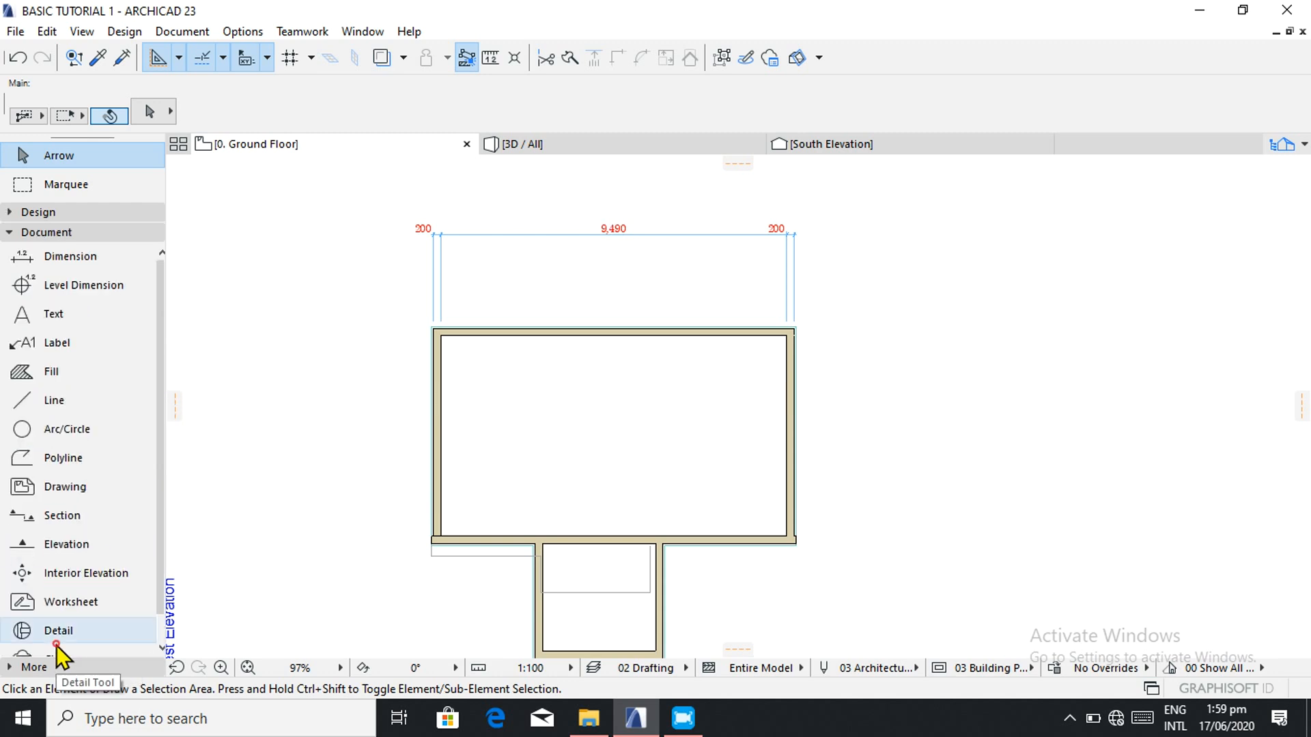
left_click(179, 32)
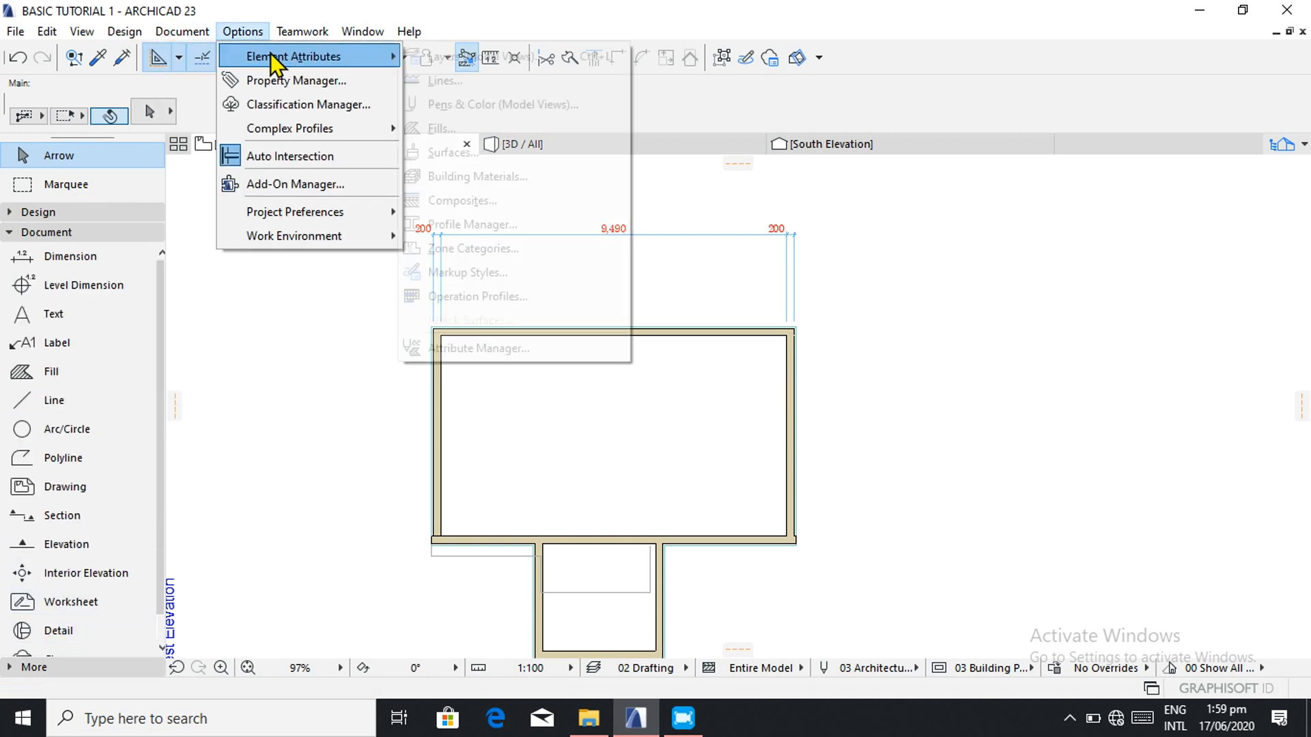
mouse_move(202, 52)
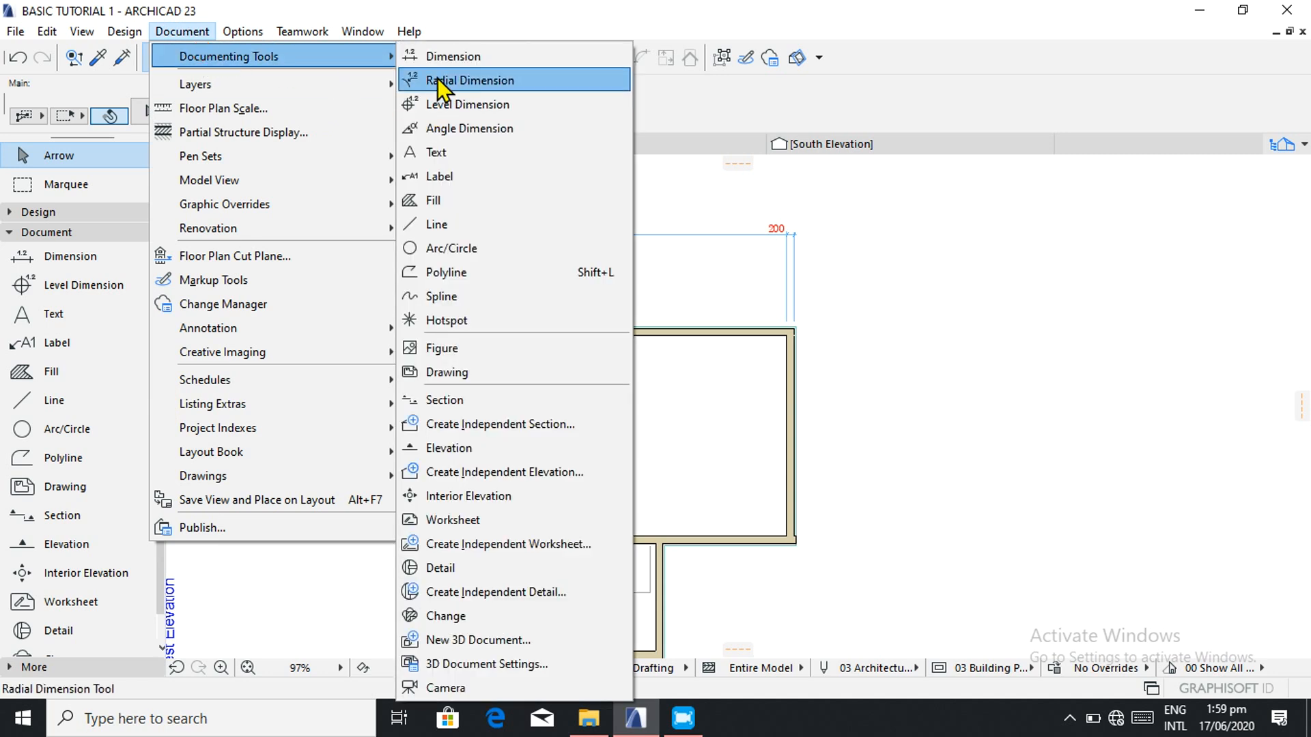
left_click(447, 56)
scroll(430, 324, "up", 3)
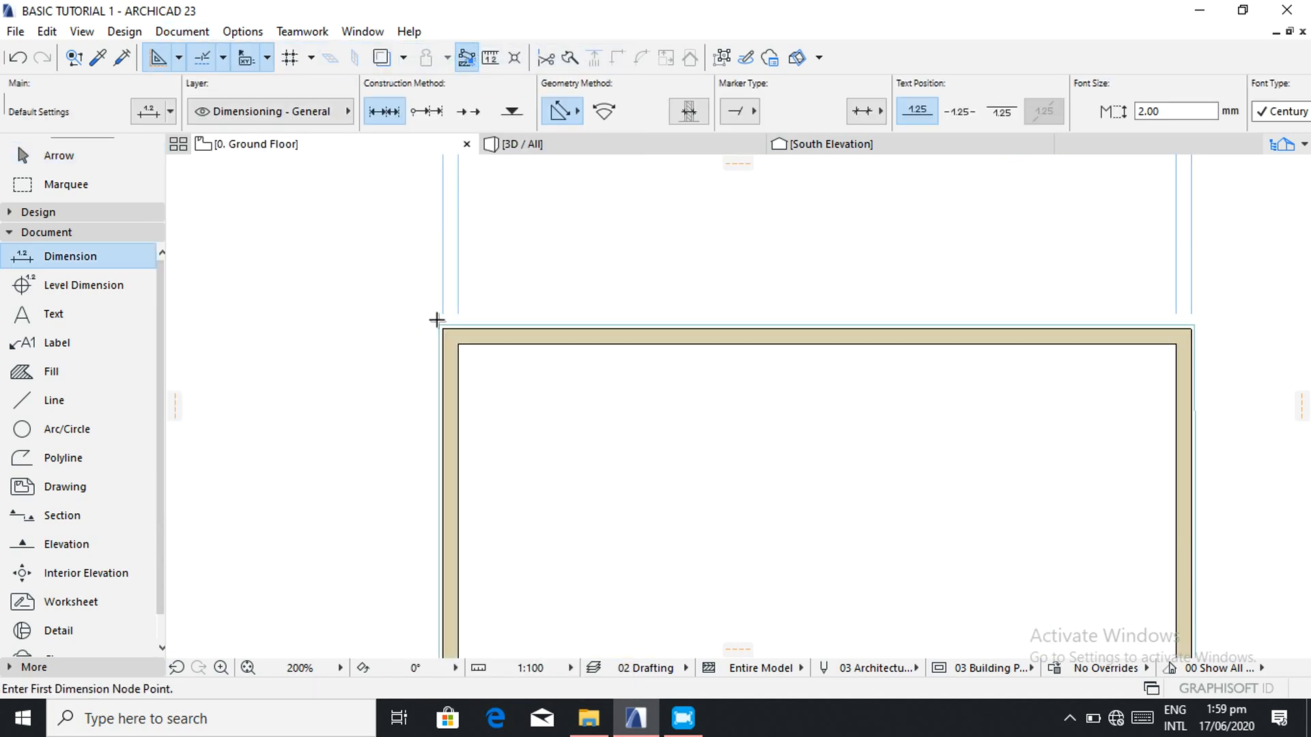
left_click(443, 329)
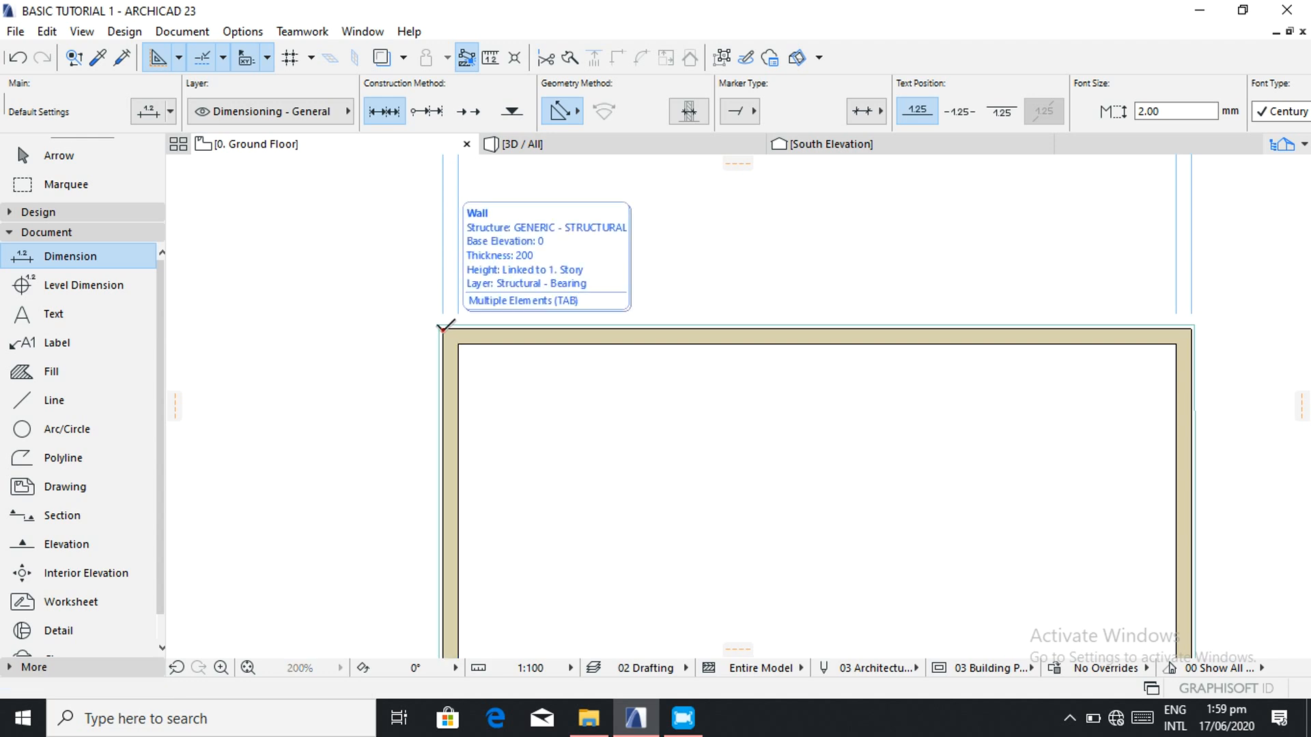
left_click(1192, 328)
scroll(1071, 269, "down", 3)
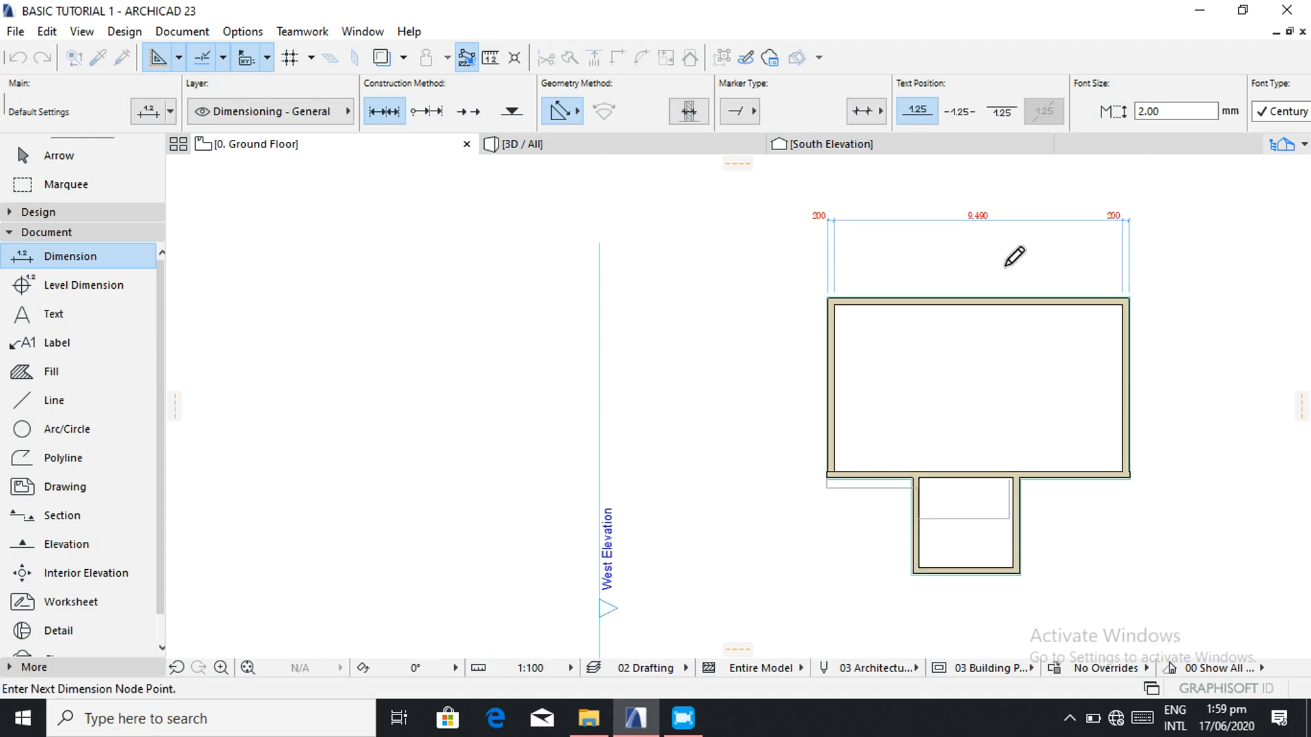
right_click(951, 255)
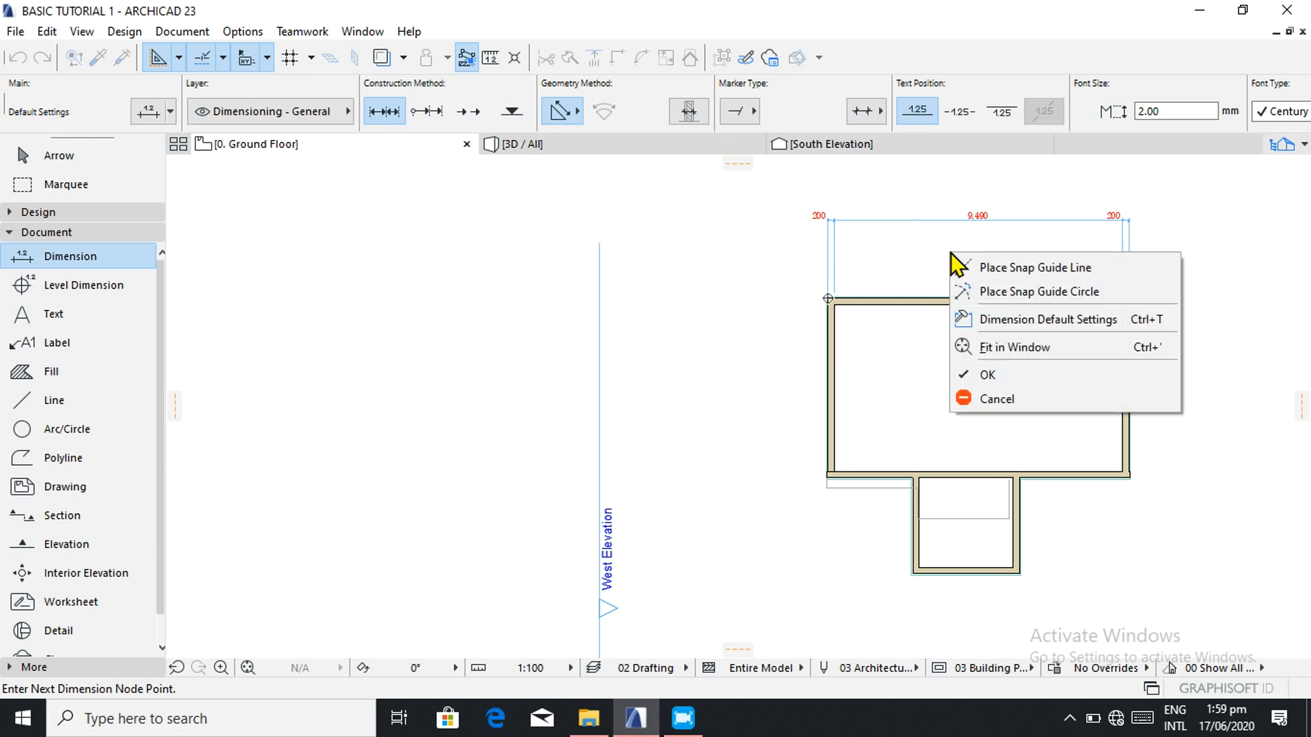
left_click(980, 369)
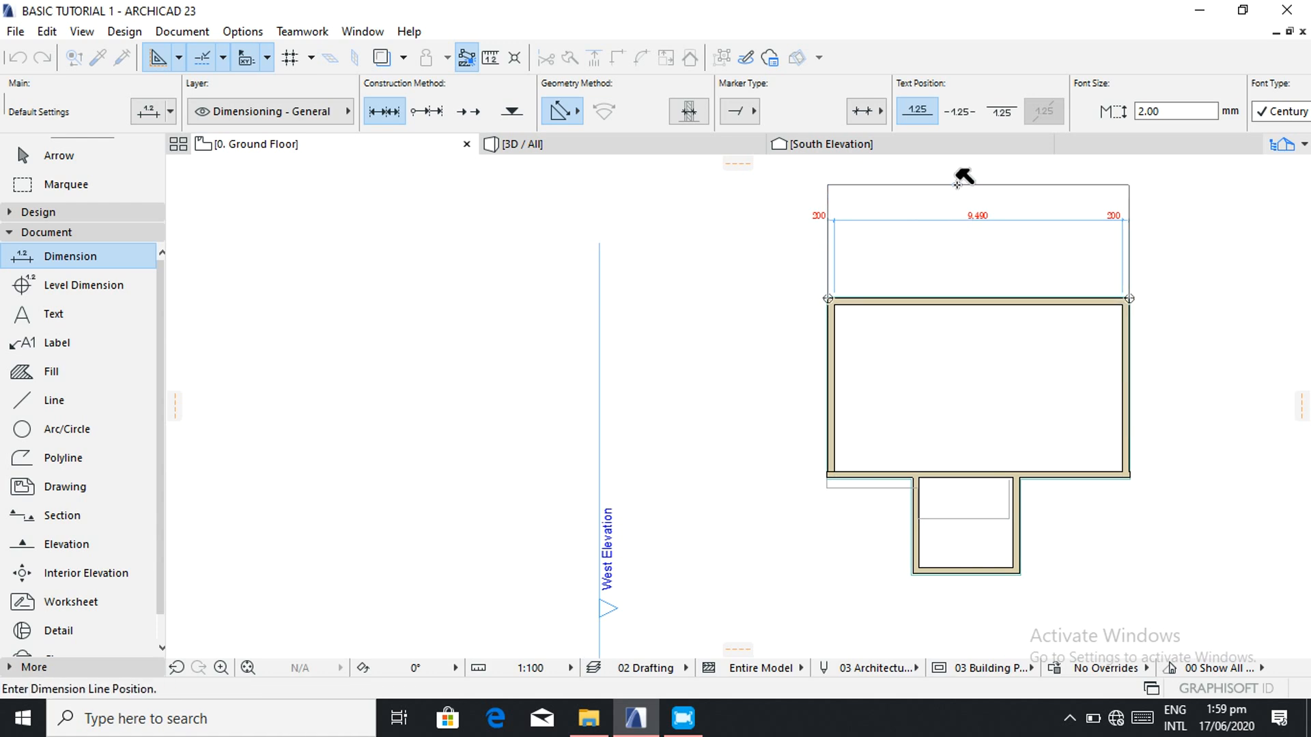
left_click(957, 183)
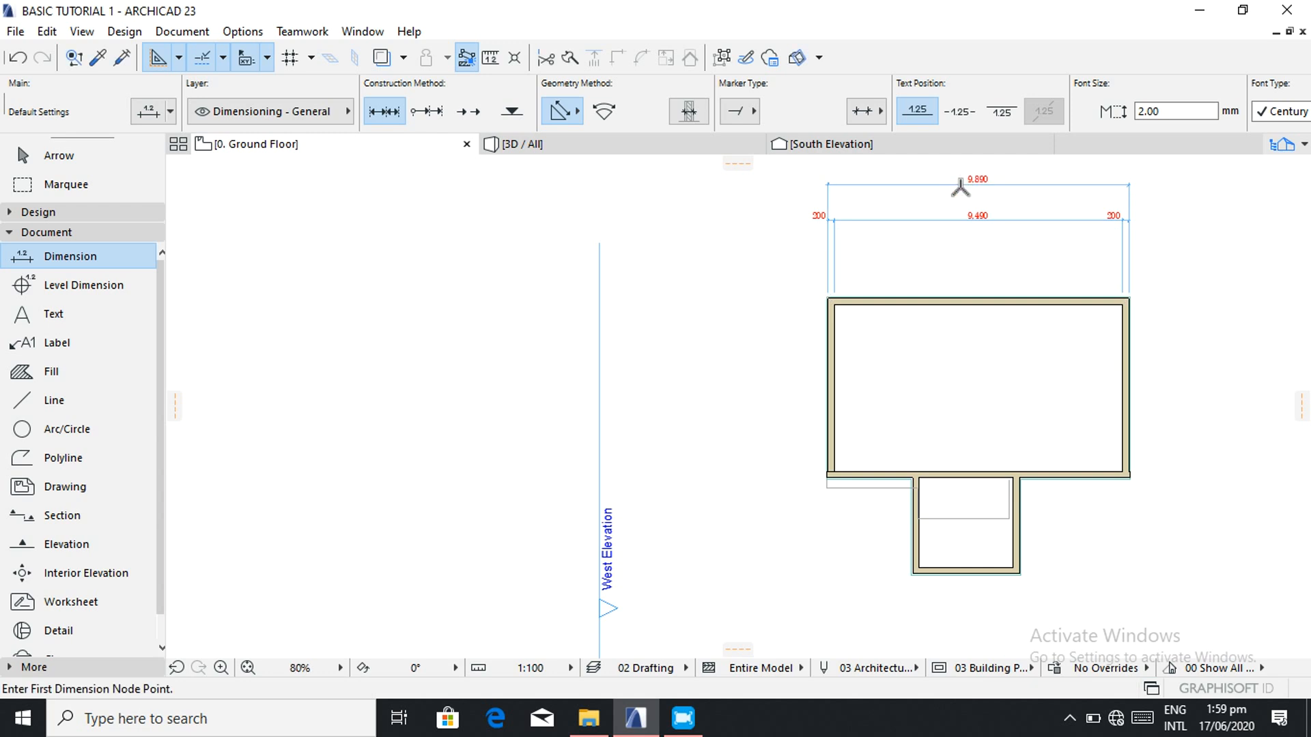
scroll(970, 175, "up", 3)
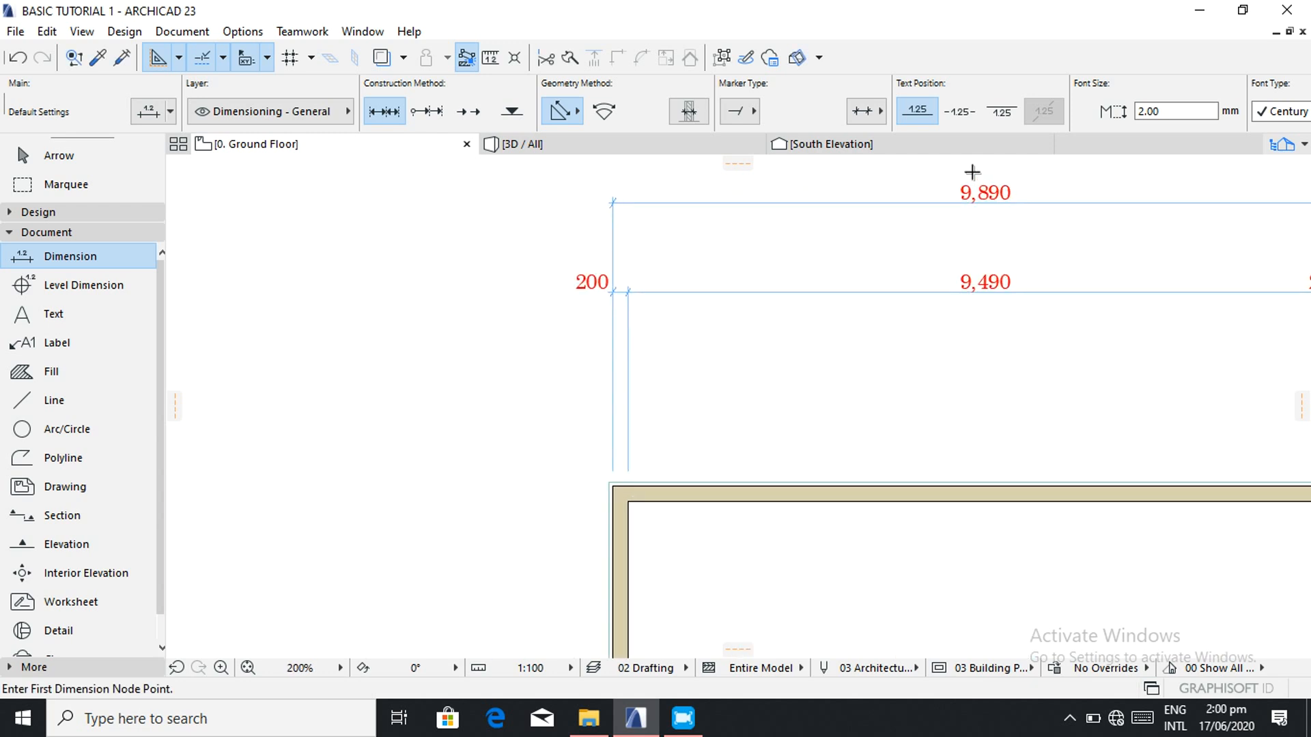
scroll(994, 201, "down", 3)
scroll(1003, 183, "up", 2)
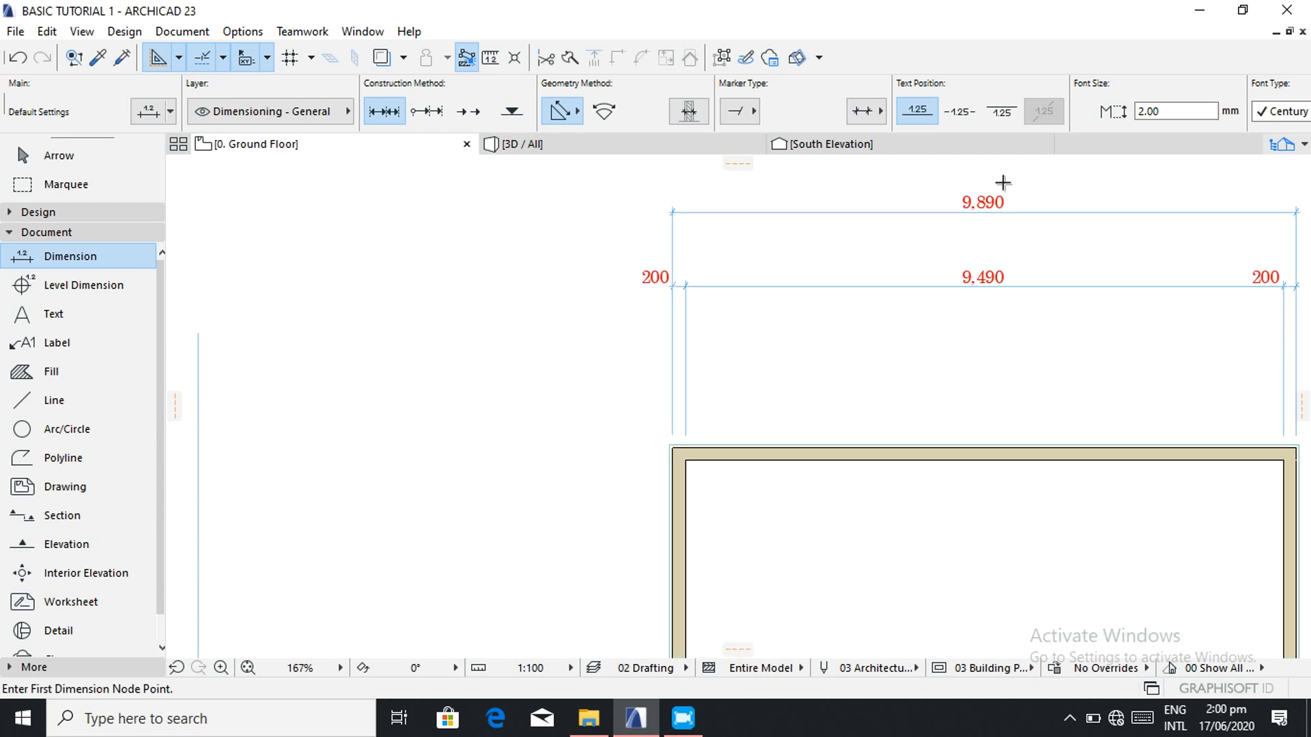
- Set the project's dimension standard to Plain Meter in the project preferences and check the dimensions above the north wall
scroll(998, 190, "up", 2)
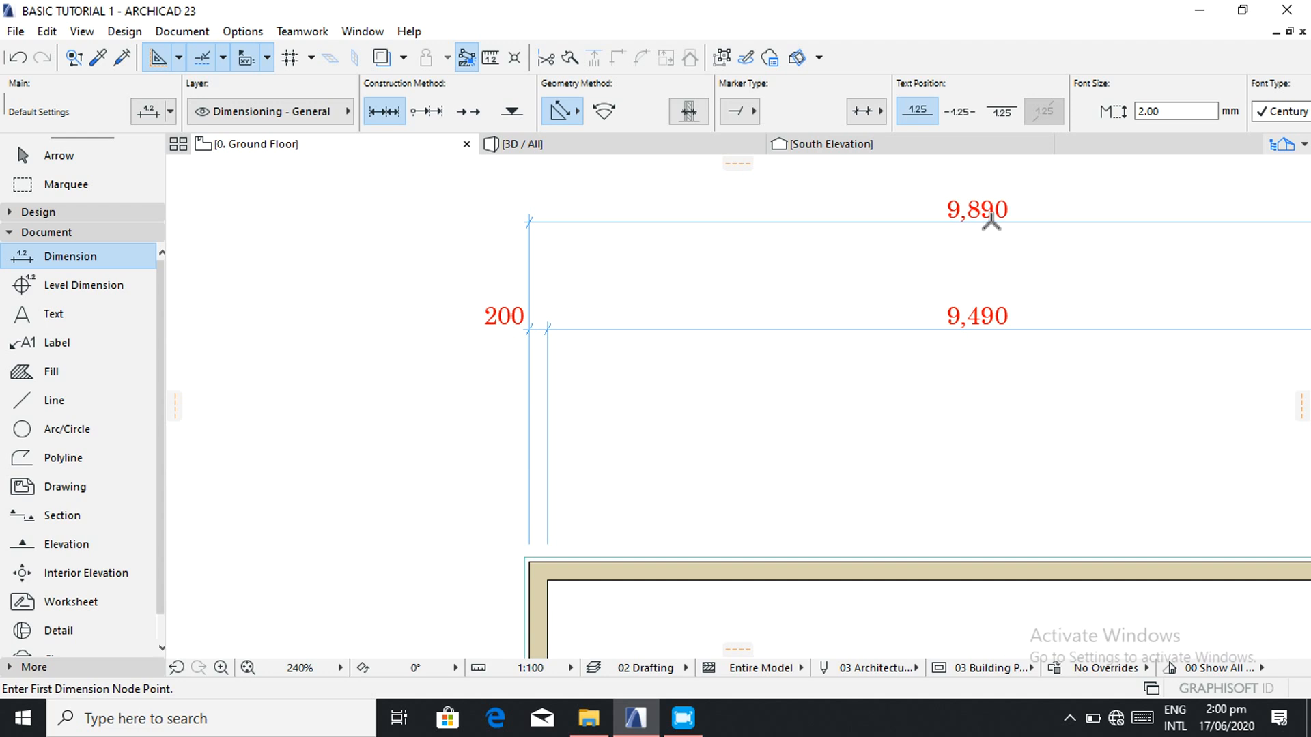
scroll(991, 220, "down", 4)
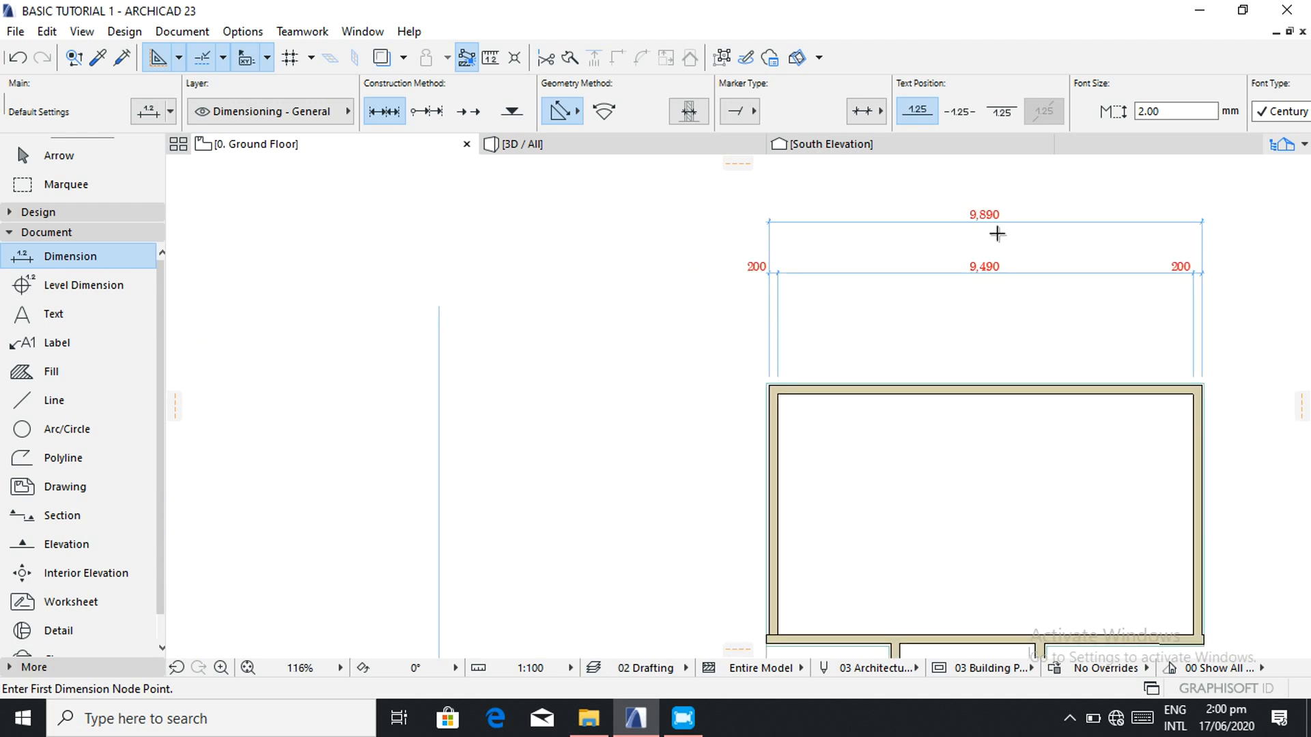
left_click(243, 32)
mouse_move(304, 218)
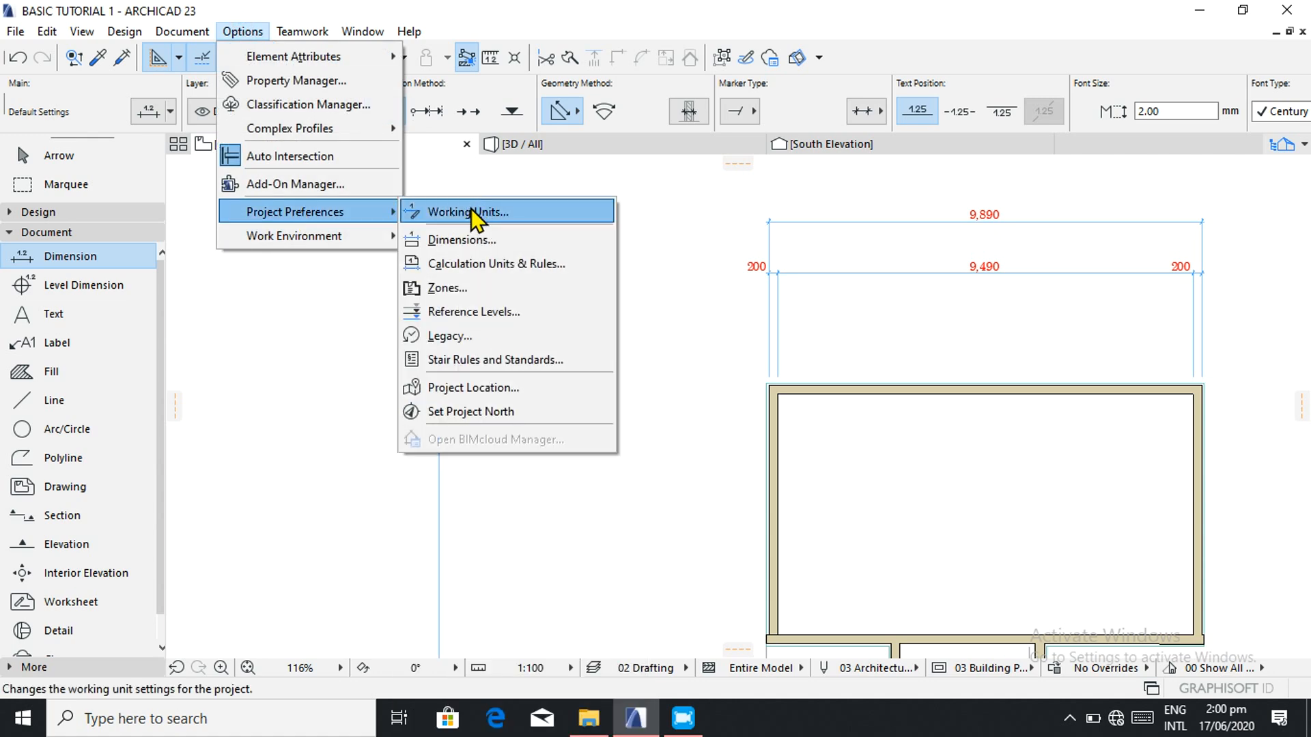
left_click(460, 245)
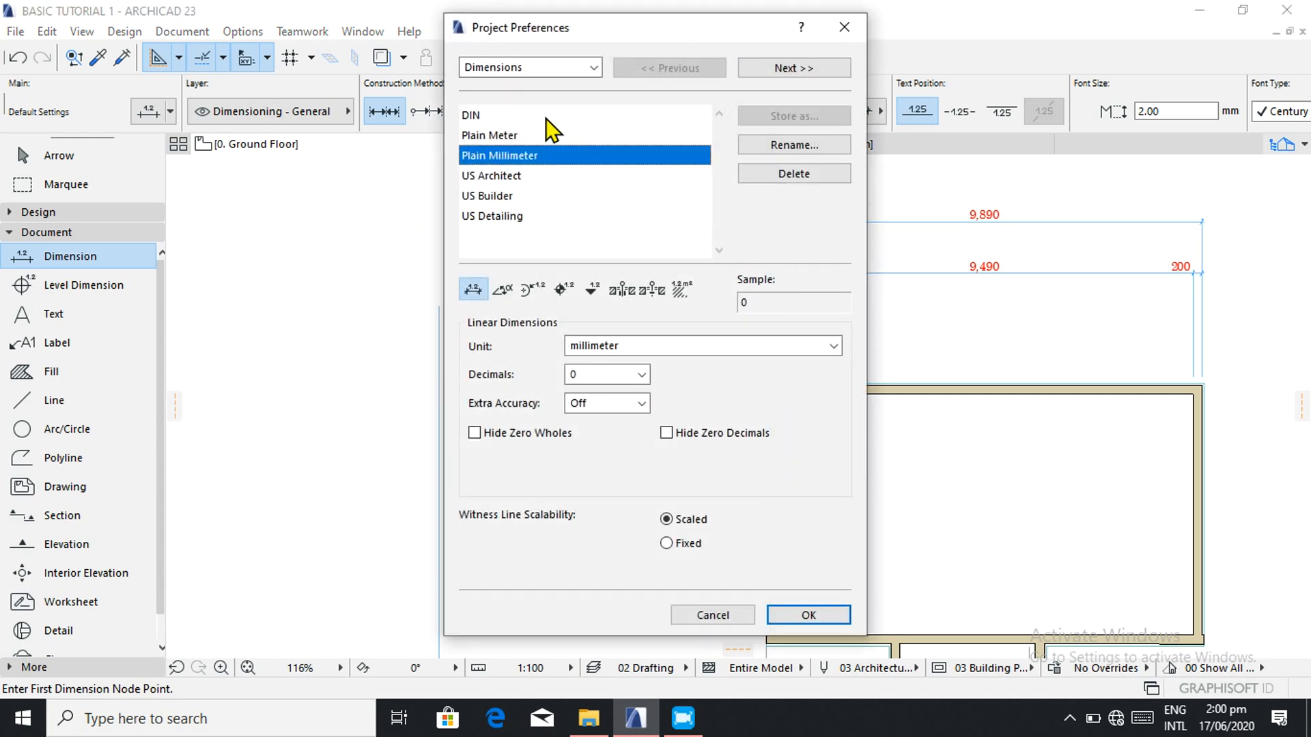
left_click(490, 135)
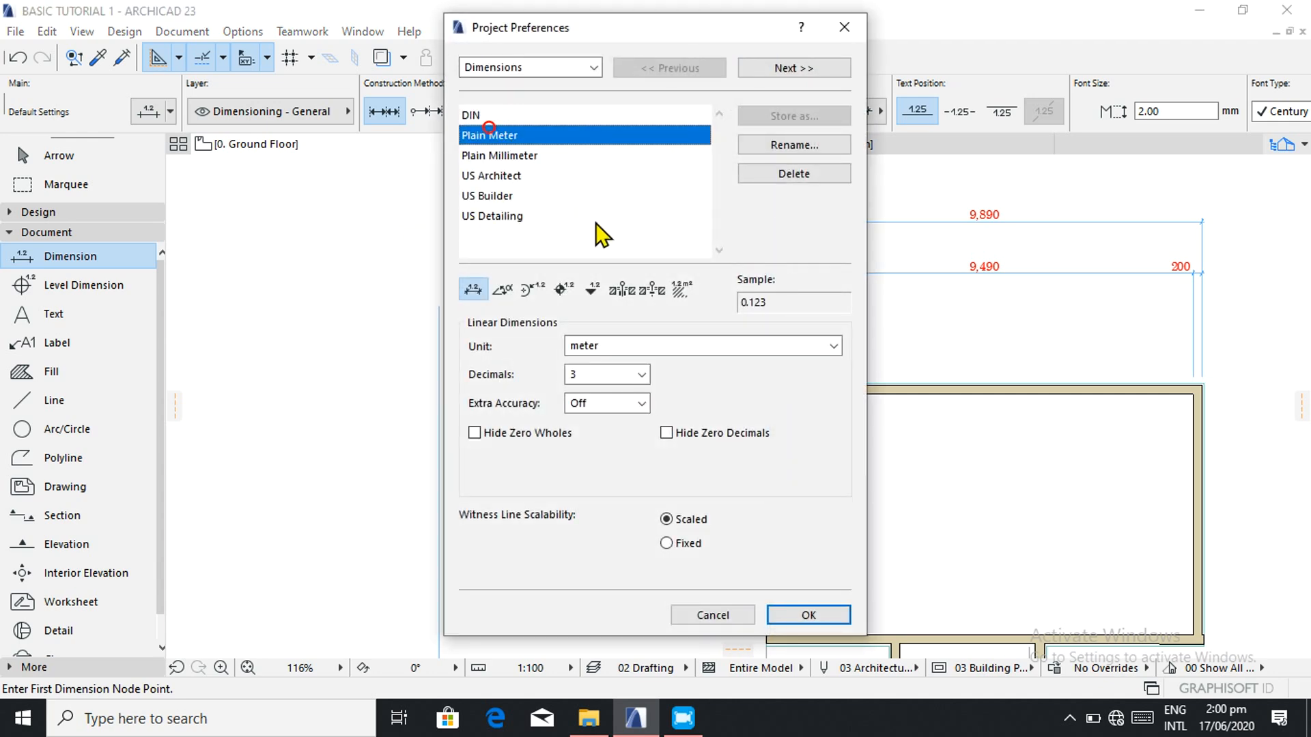
left_click(810, 617)
scroll(990, 218, "up", 8)
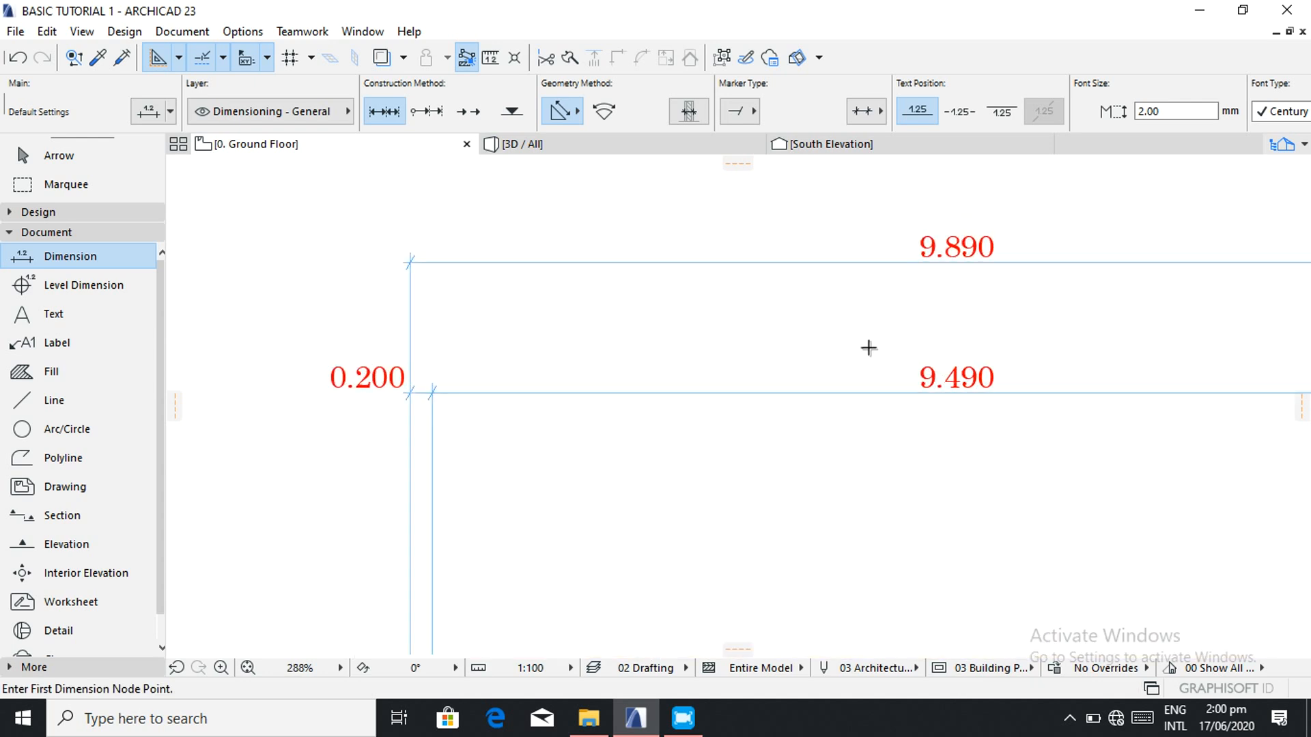
scroll(1009, 129, "right", 3)
scroll(1015, 272, "down", 10)
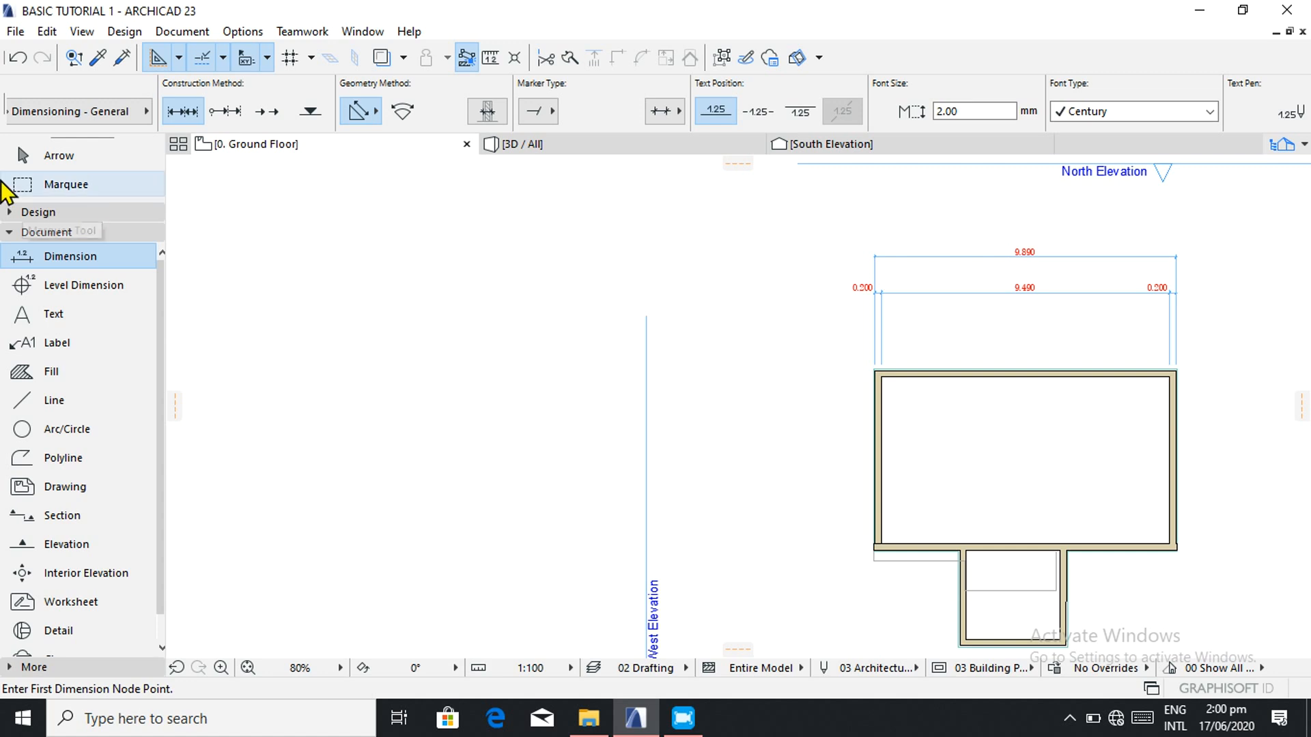
- Set the project's dimension standard to Plain Millimeter in the project preferences and apply it to the plan
left_click(186, 30)
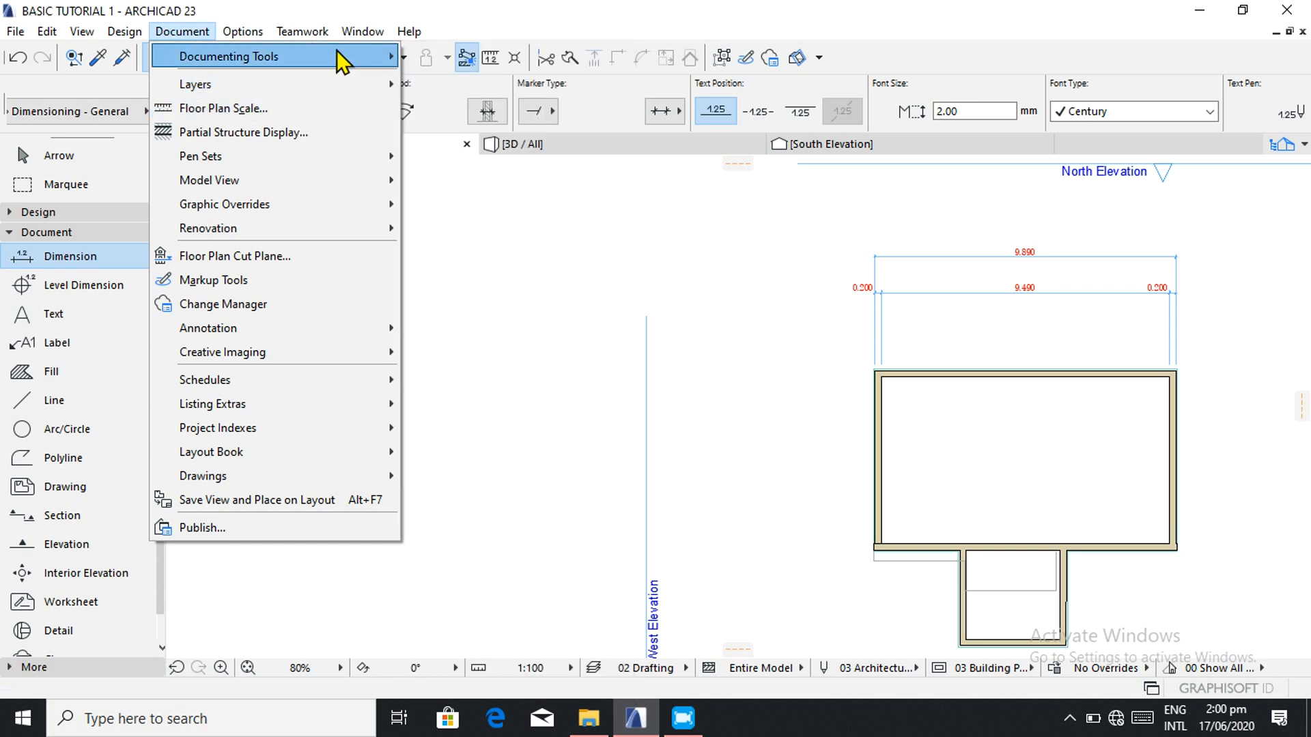
mouse_move(280, 39)
left_click(243, 31)
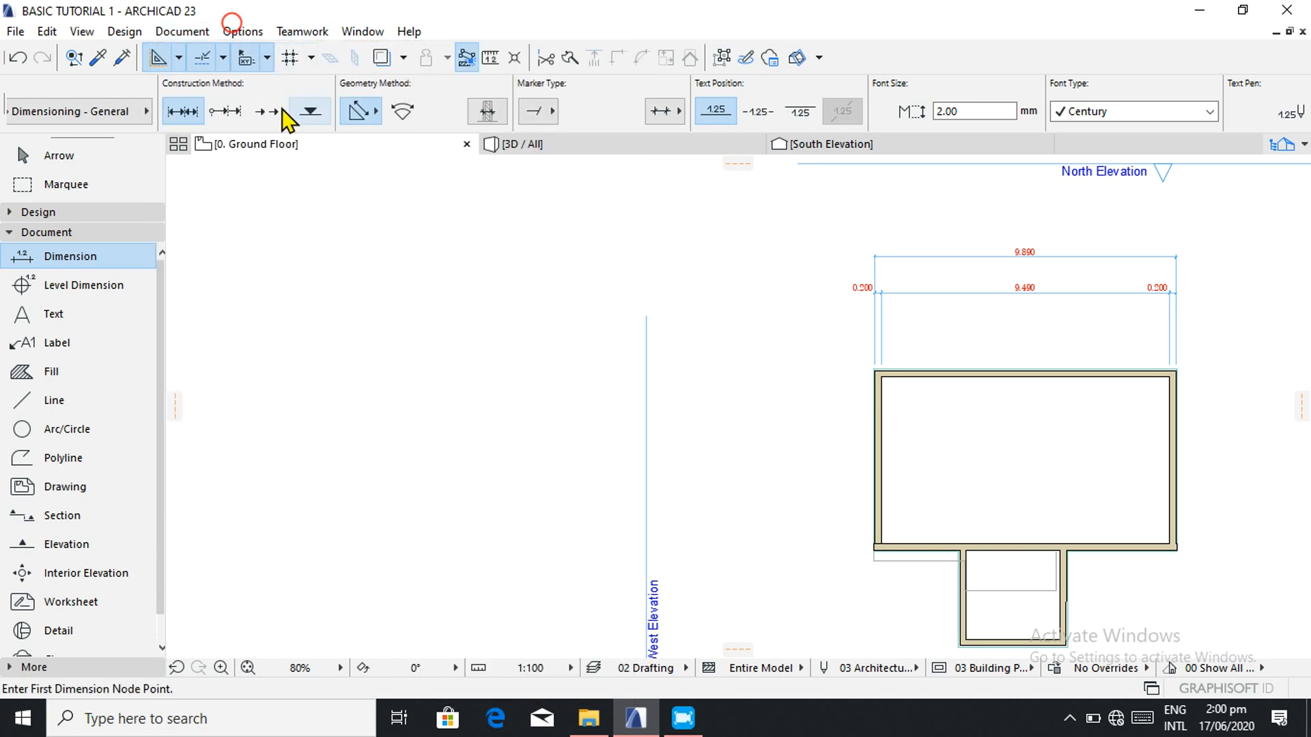
left_click(242, 32)
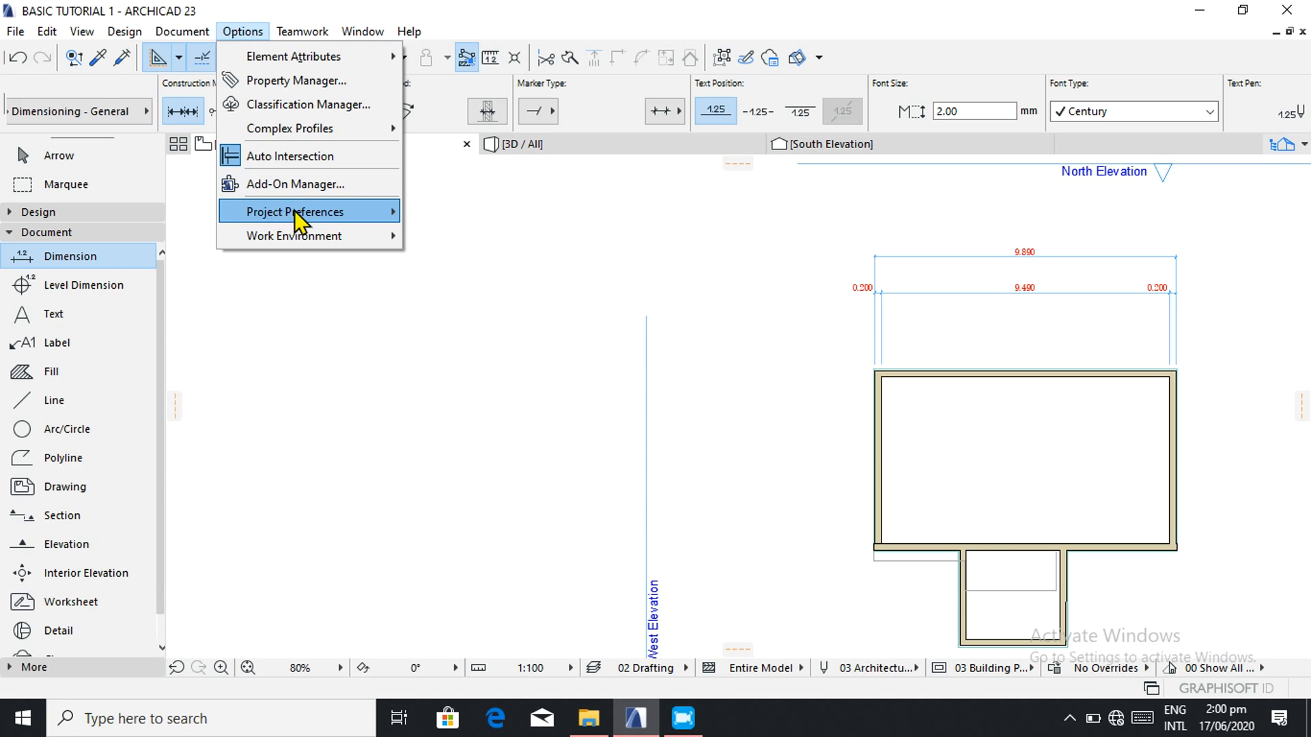
mouse_move(280, 210)
left_click(451, 240)
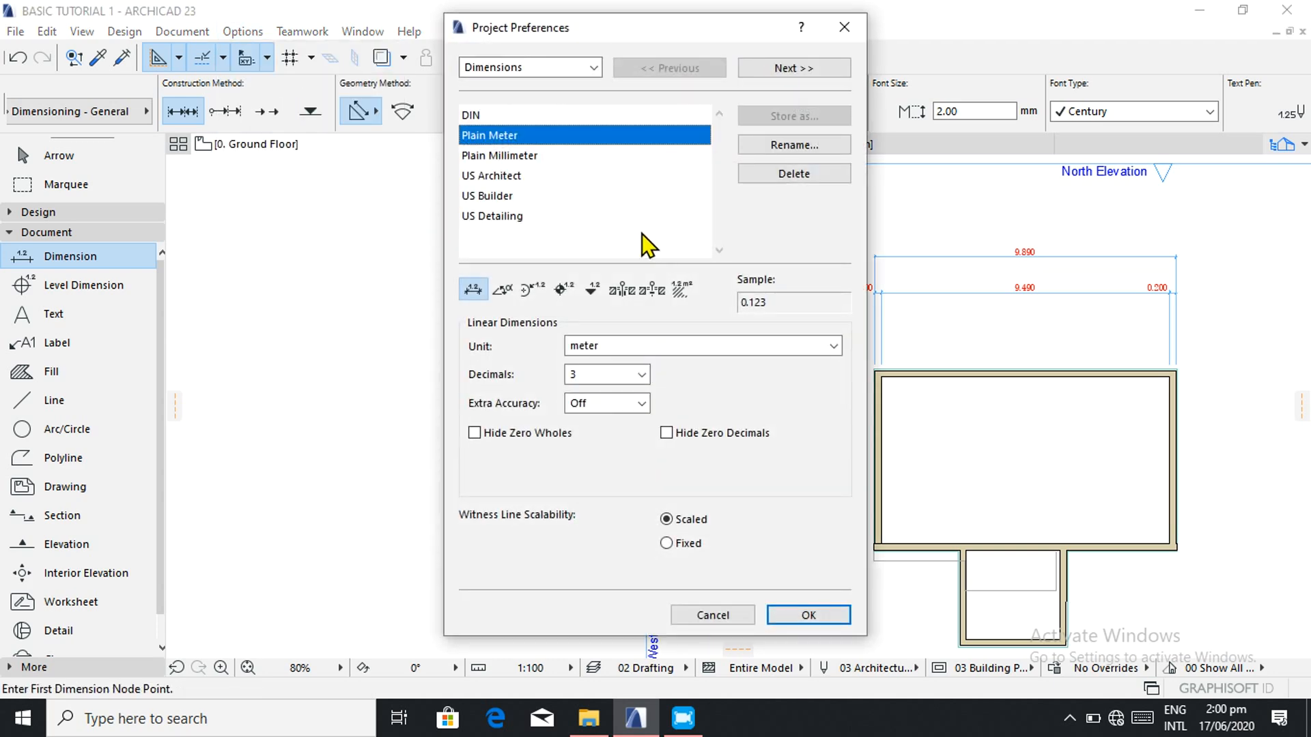
left_click(506, 155)
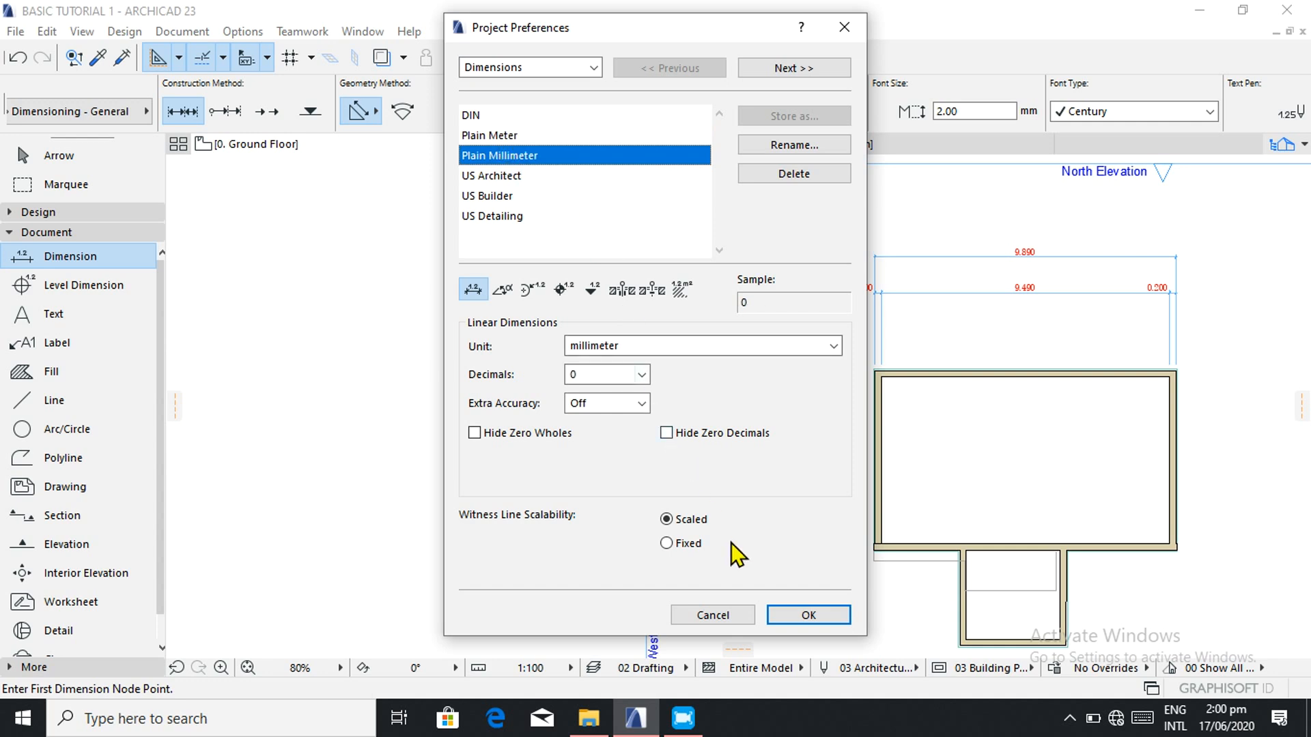
left_click(808, 615)
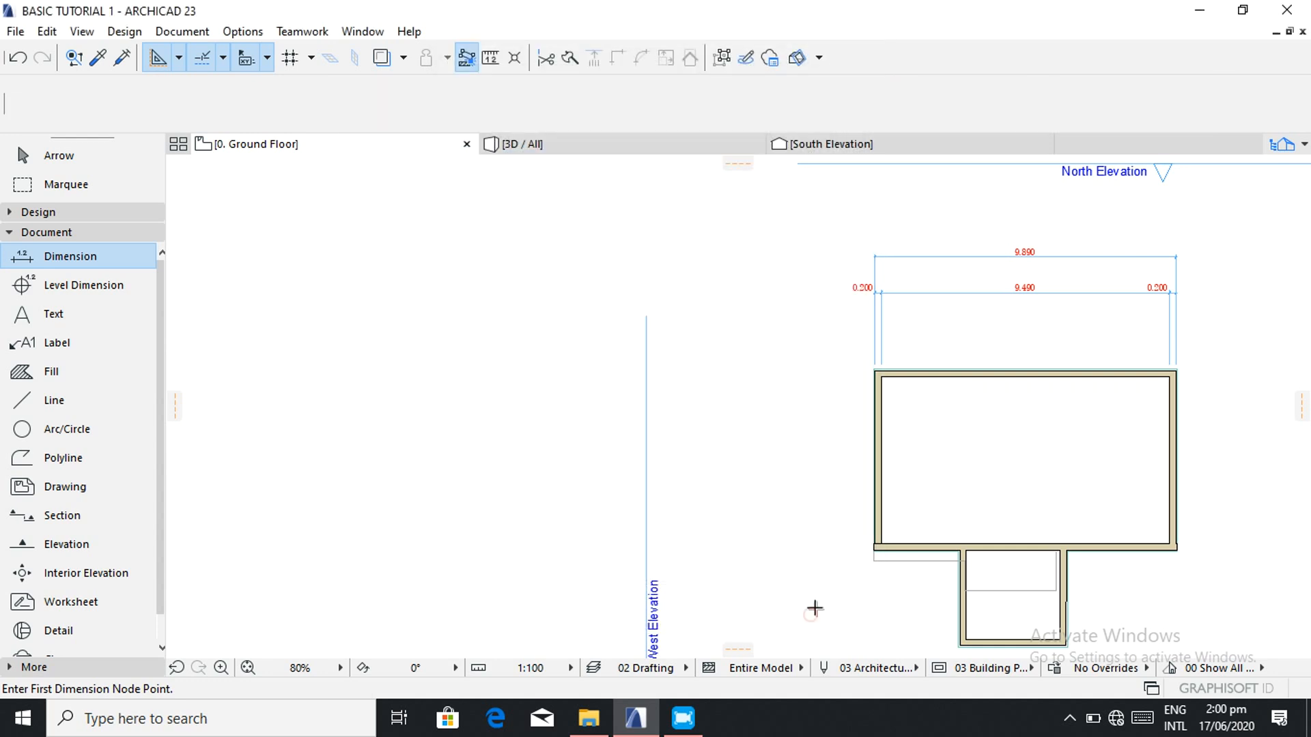
scroll(1305, 429, "up", 1)
scroll(1305, 429, "up", 2)
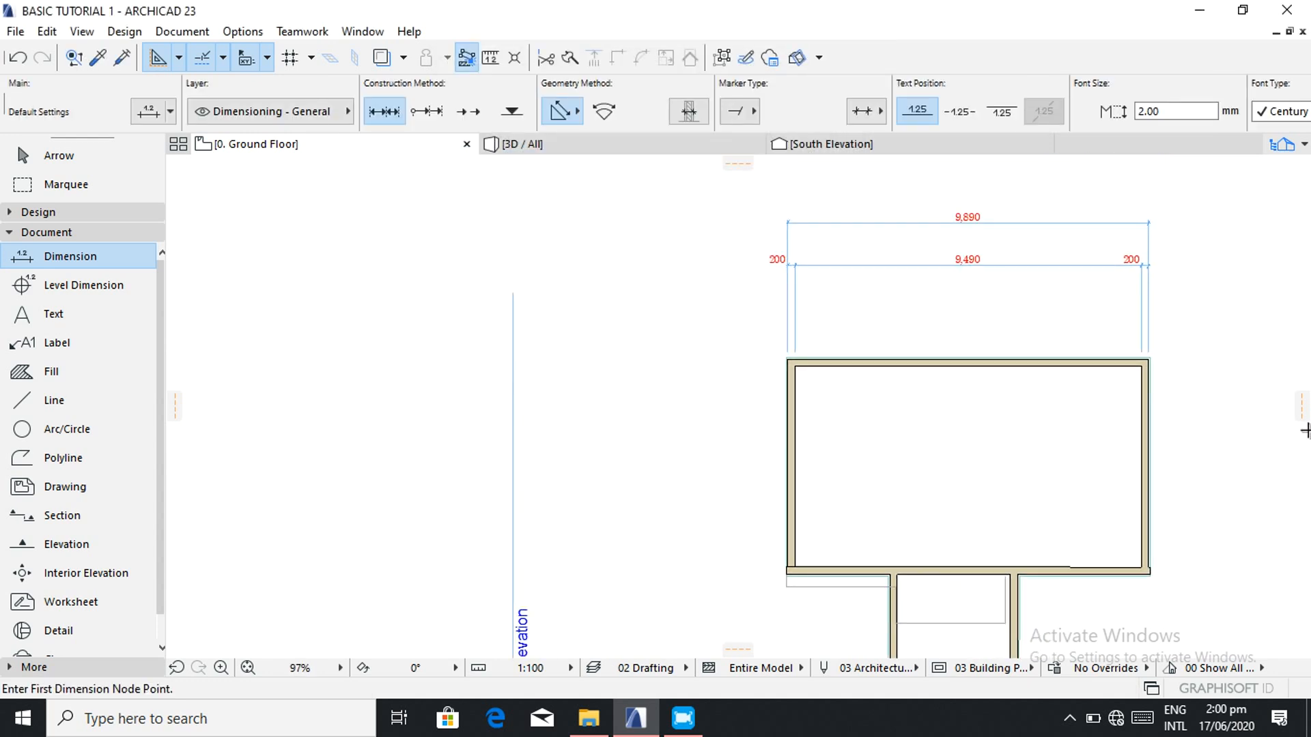
scroll(1305, 478, "down", 3)
scroll(1306, 520, "up", 2)
scroll(1305, 530, "down", 3)
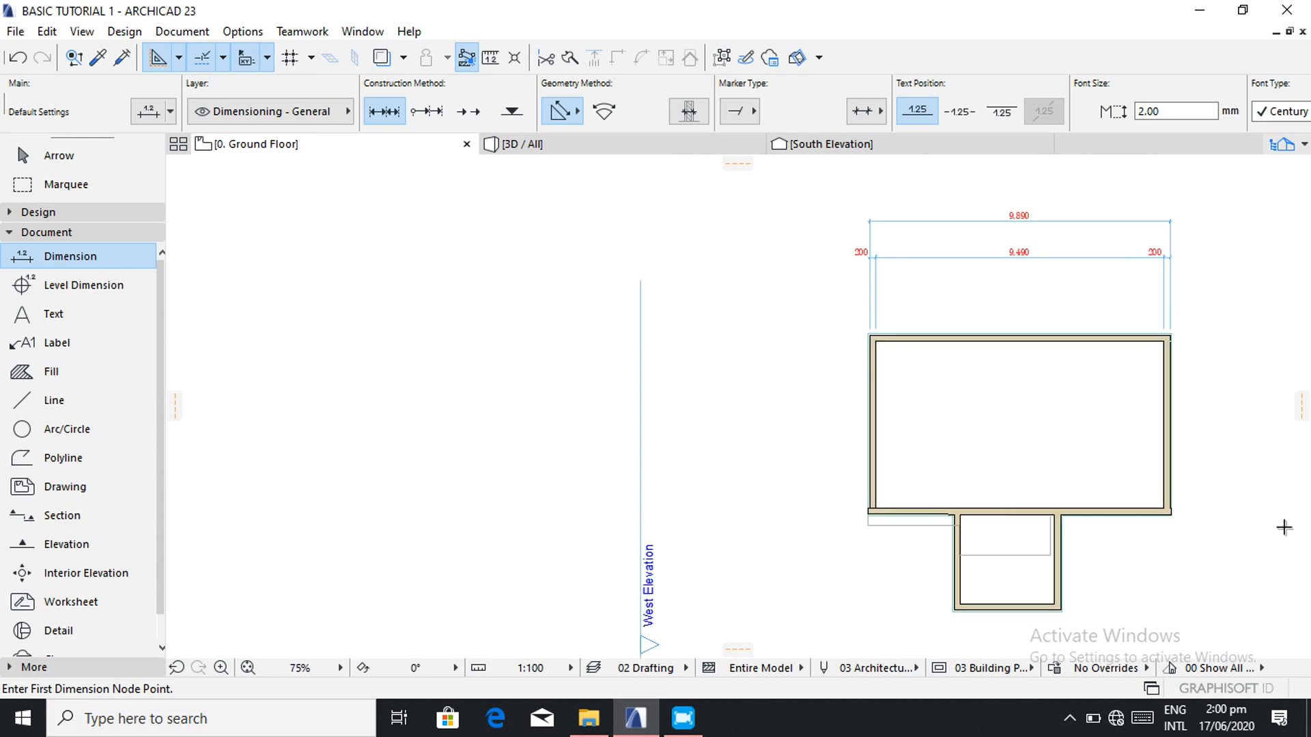
right_click(849, 417)
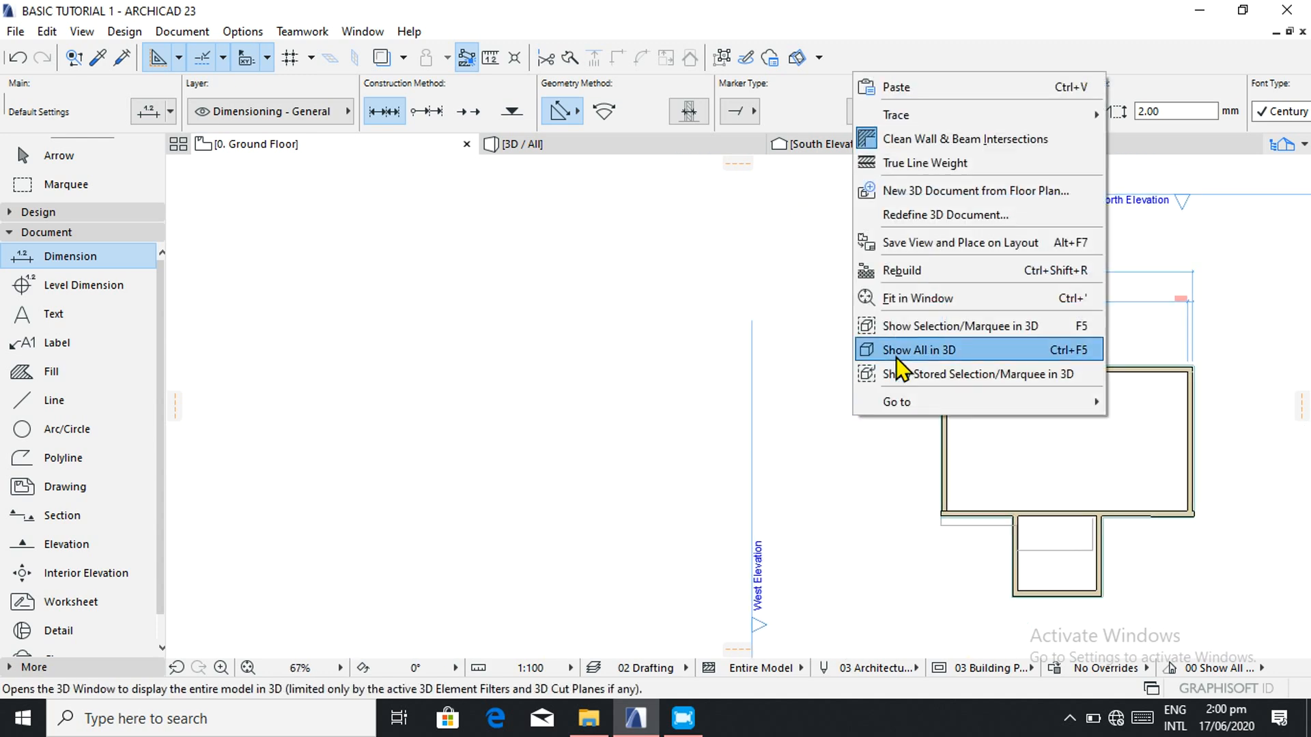
left_click(820, 474)
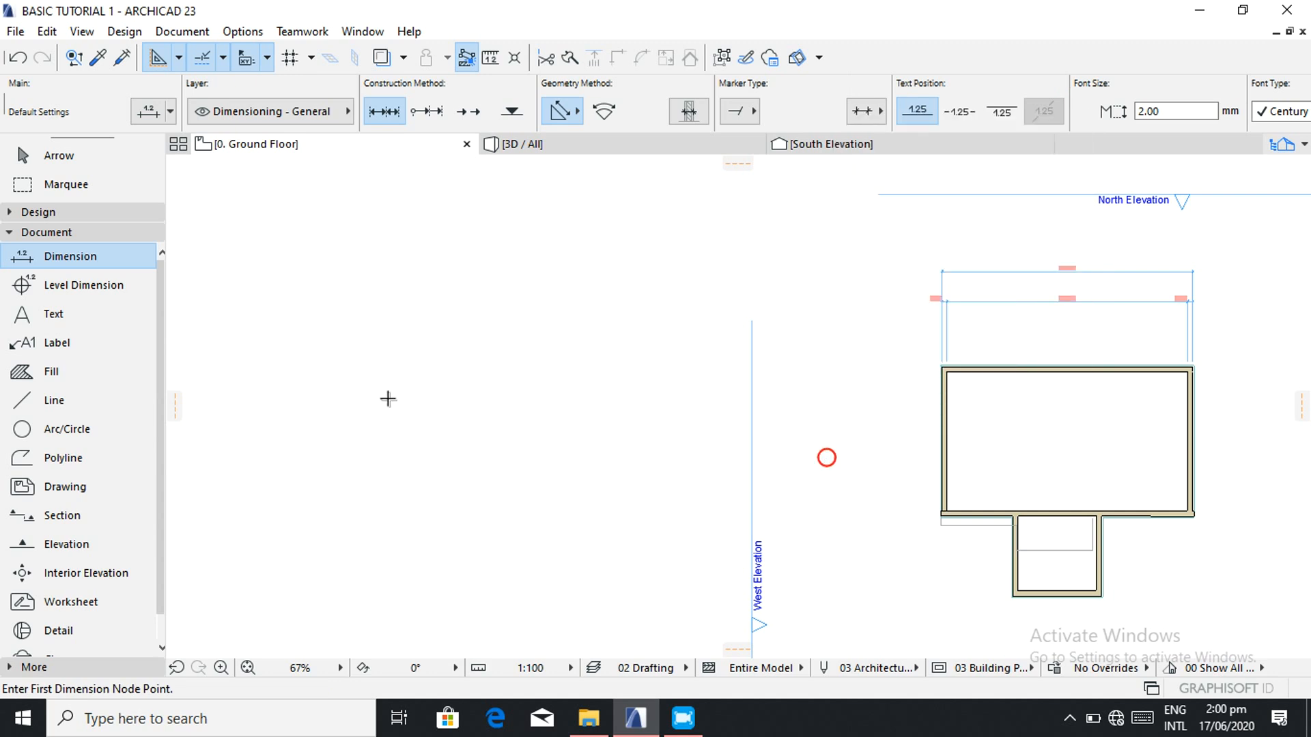
left_click(51, 154)
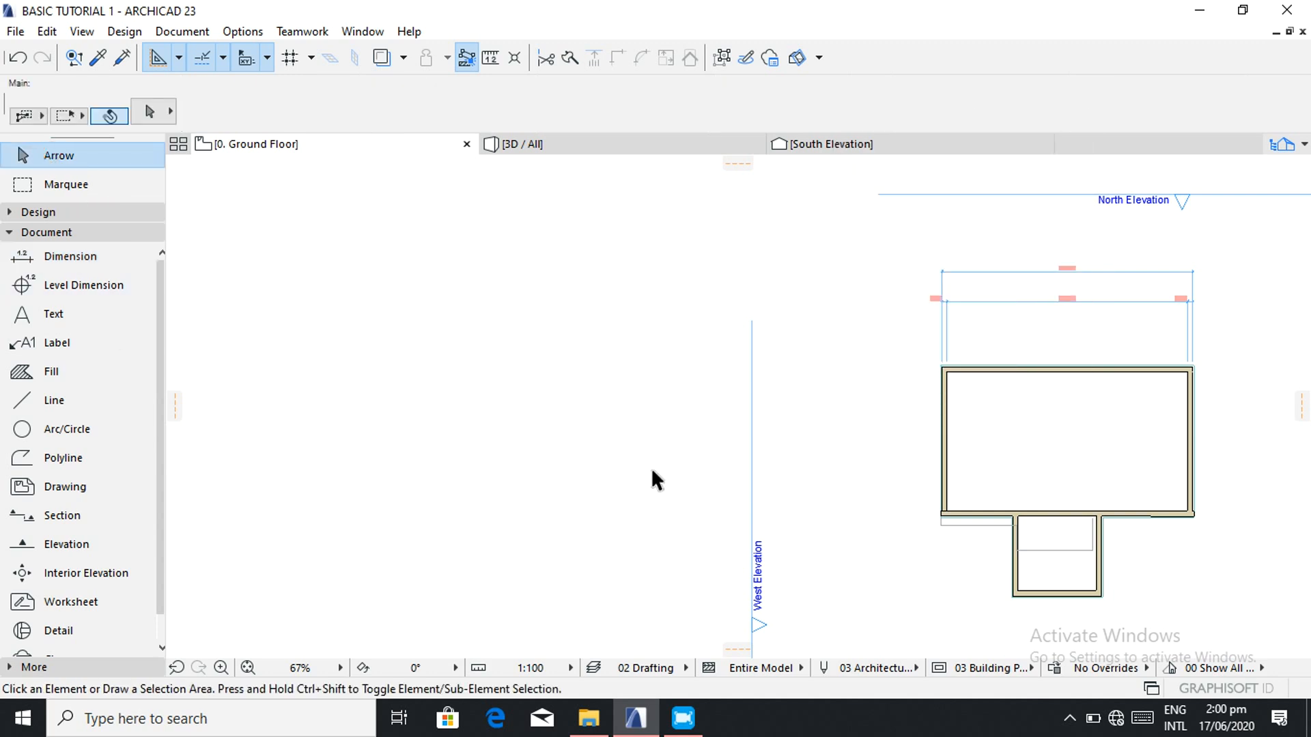
scroll(1297, 488, "up", 3)
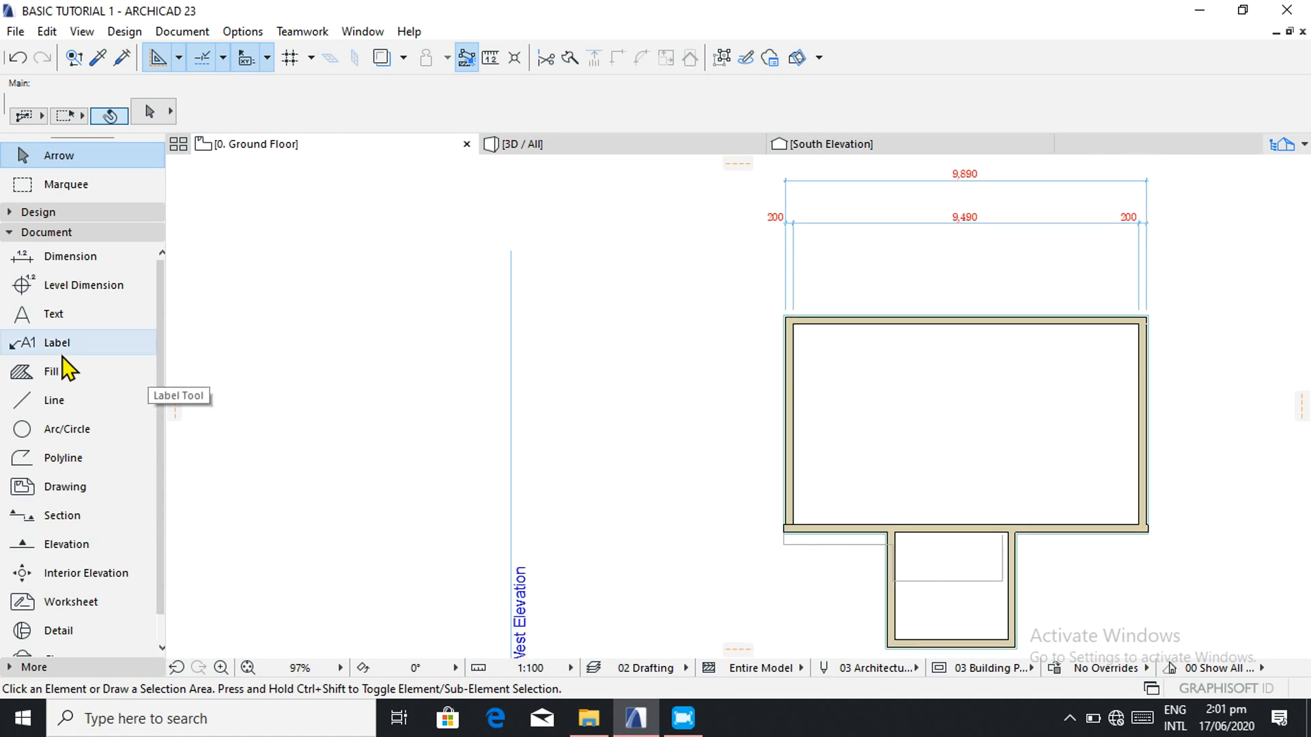
- Add a vertical dimension chain through the main room's north and south walls, placing its line just outside the west wall
left_click(55, 254)
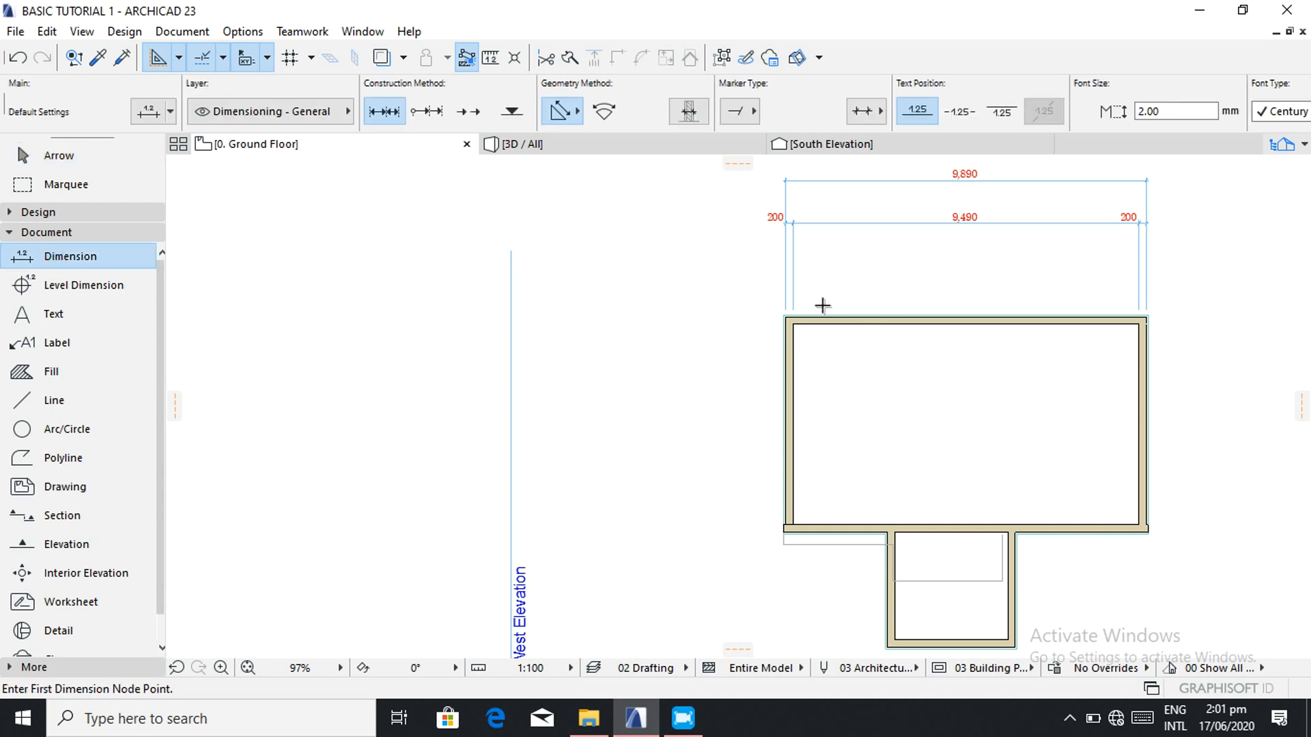
left_click(805, 317)
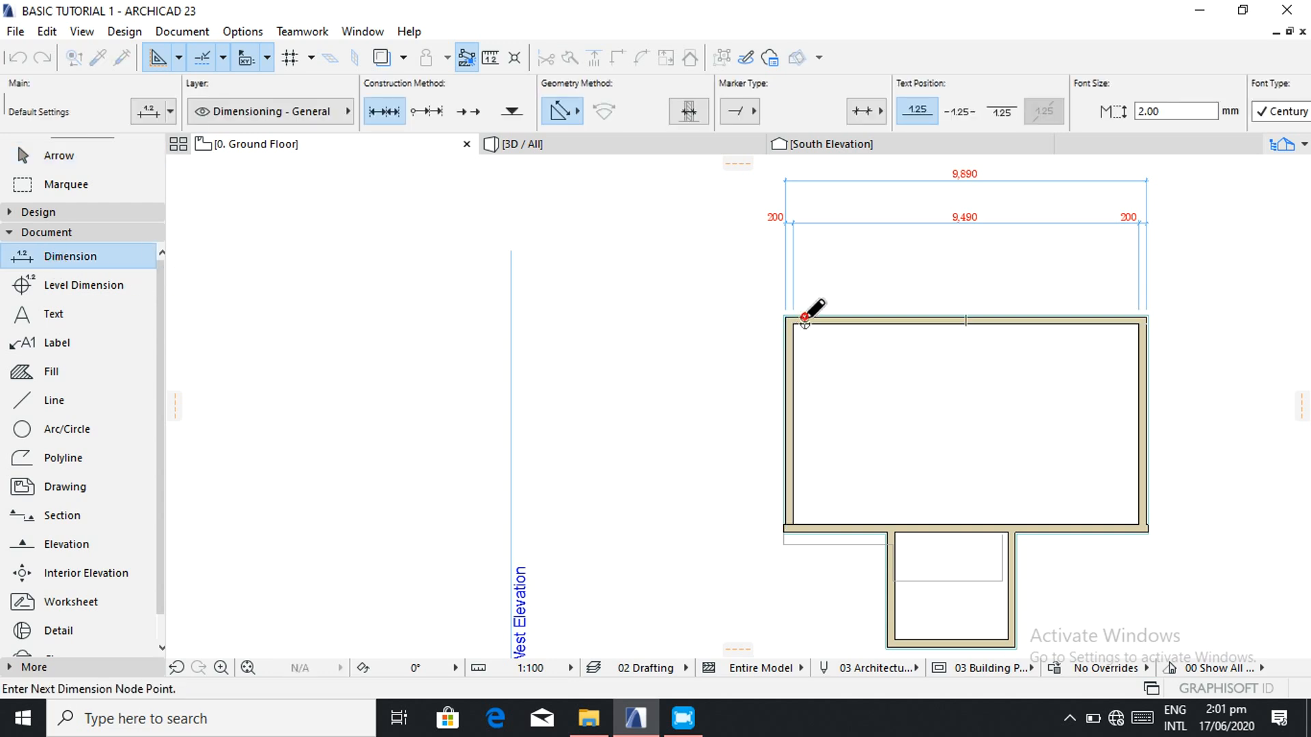
left_click(813, 529)
right_click(710, 440)
left_click(733, 564)
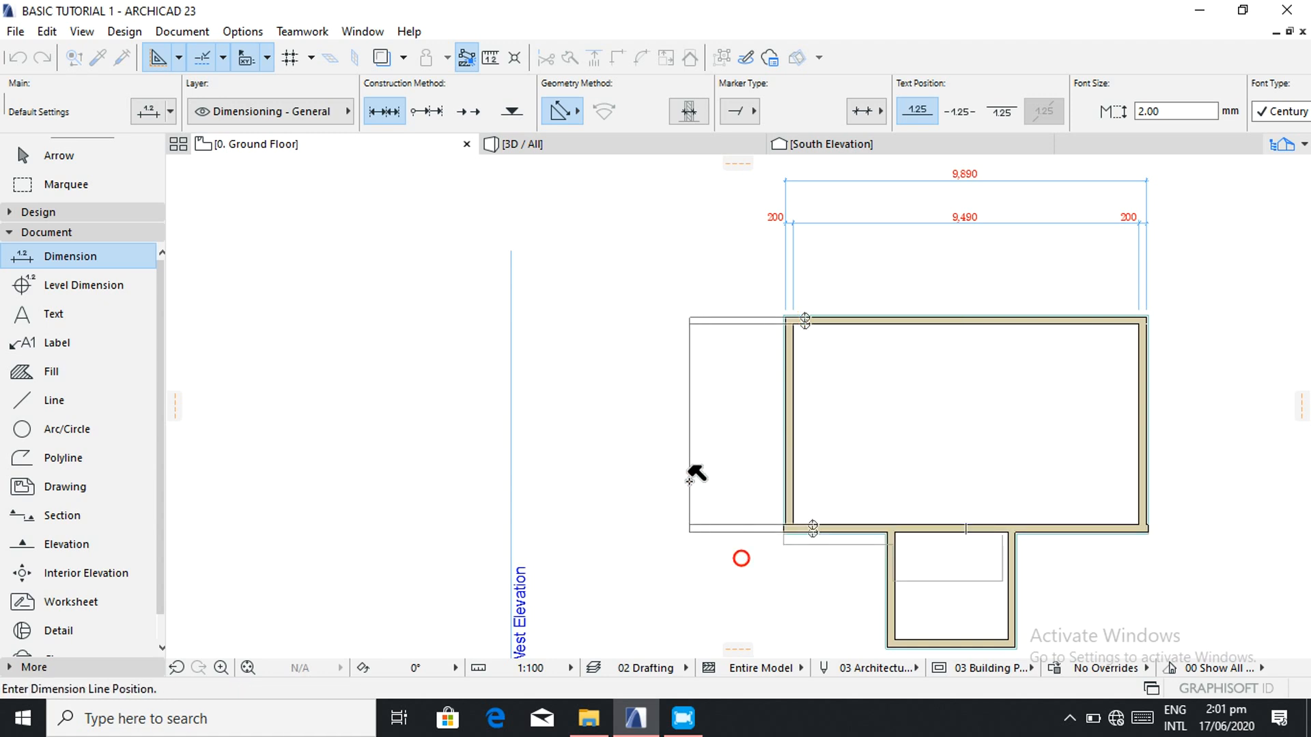
left_click(737, 488)
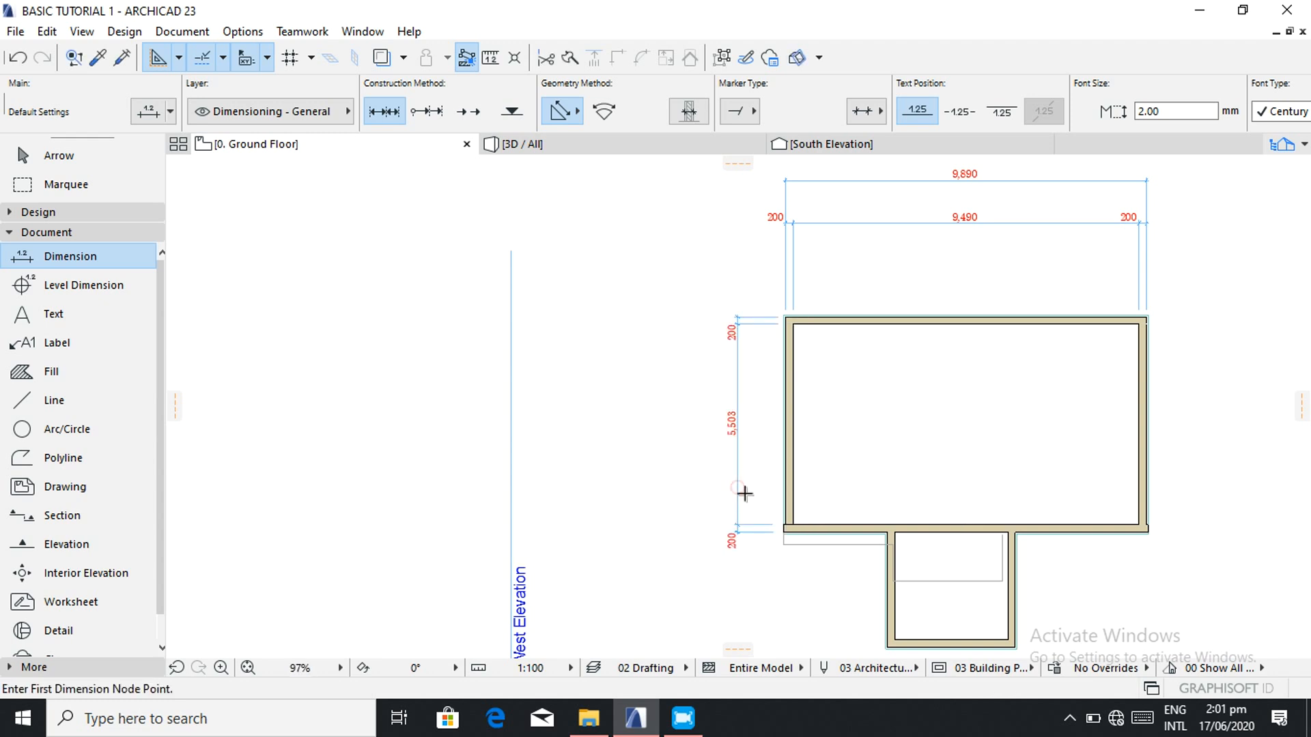
- Add an overall dimension from the main room's north-west outer corner to its south-west outer corner, placing its line outside the west chain
scroll(805, 318, "up", 5)
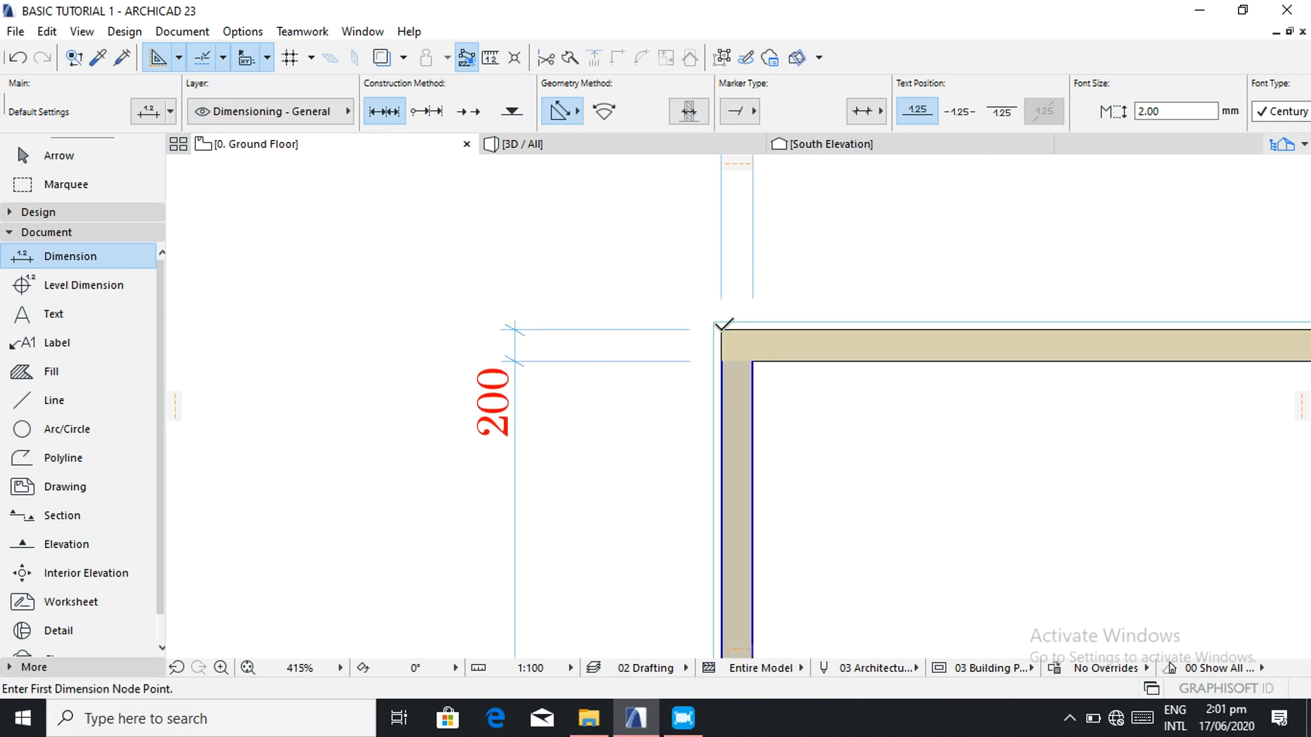
left_click(724, 325)
scroll(776, 436, "down", 5)
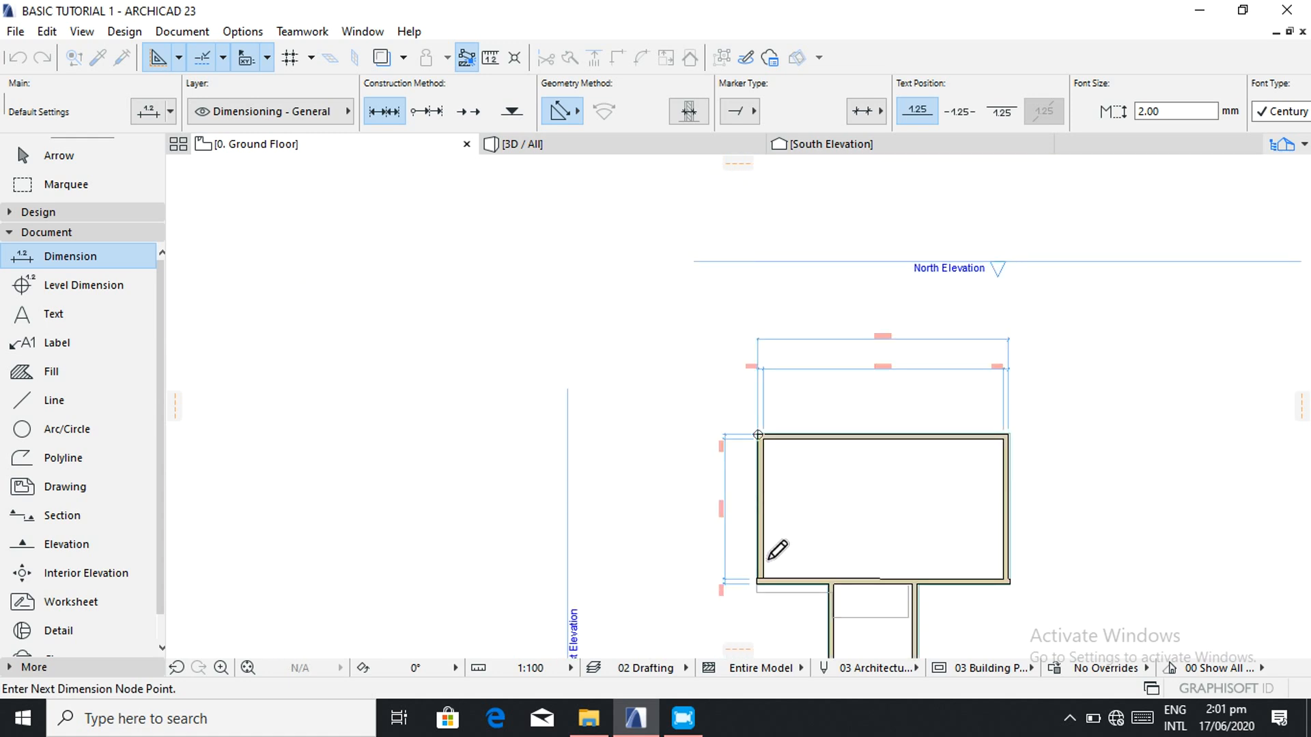
scroll(770, 580, "up", 5)
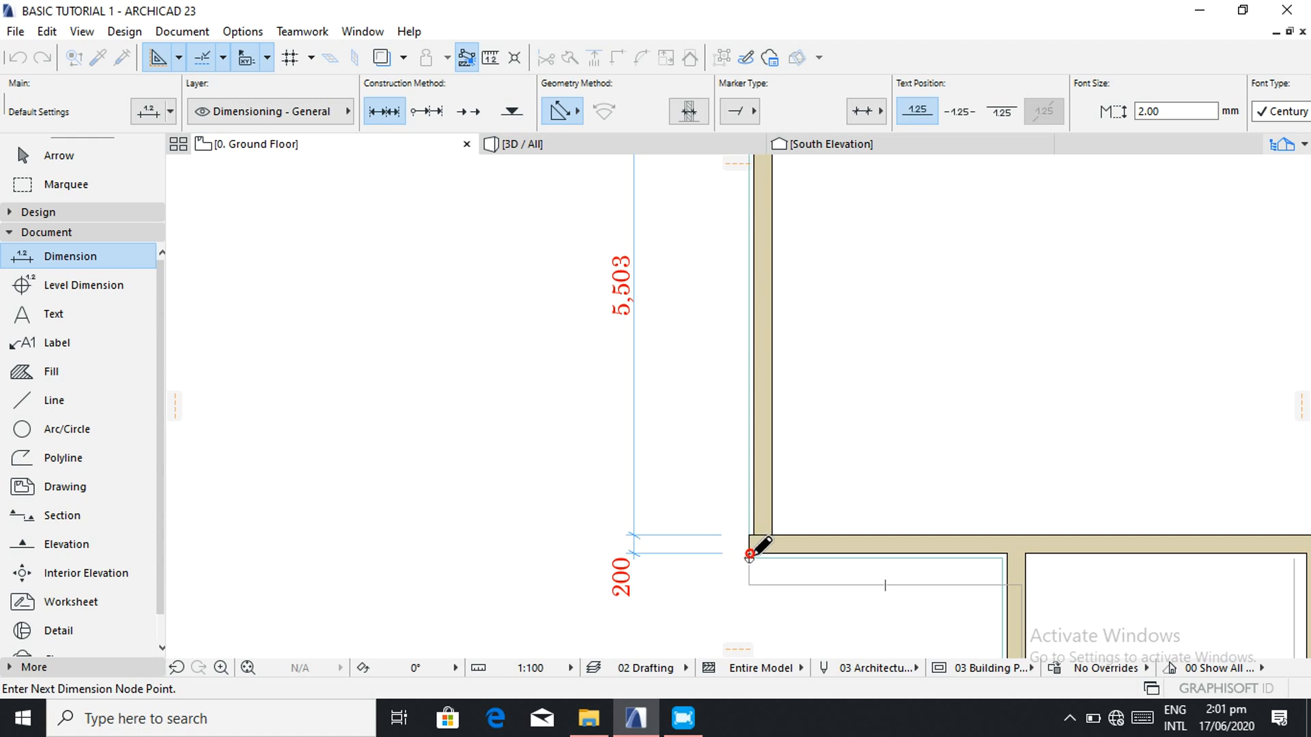
right_click(486, 367)
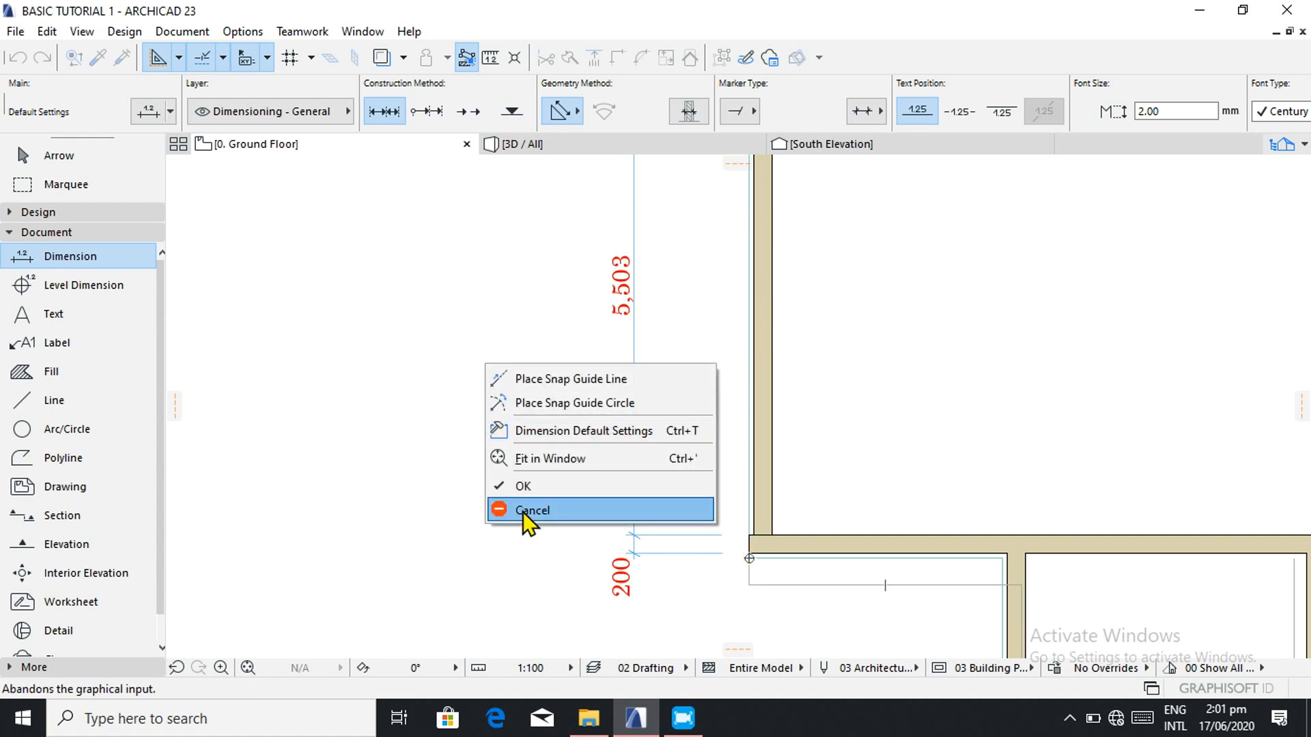
left_click(524, 486)
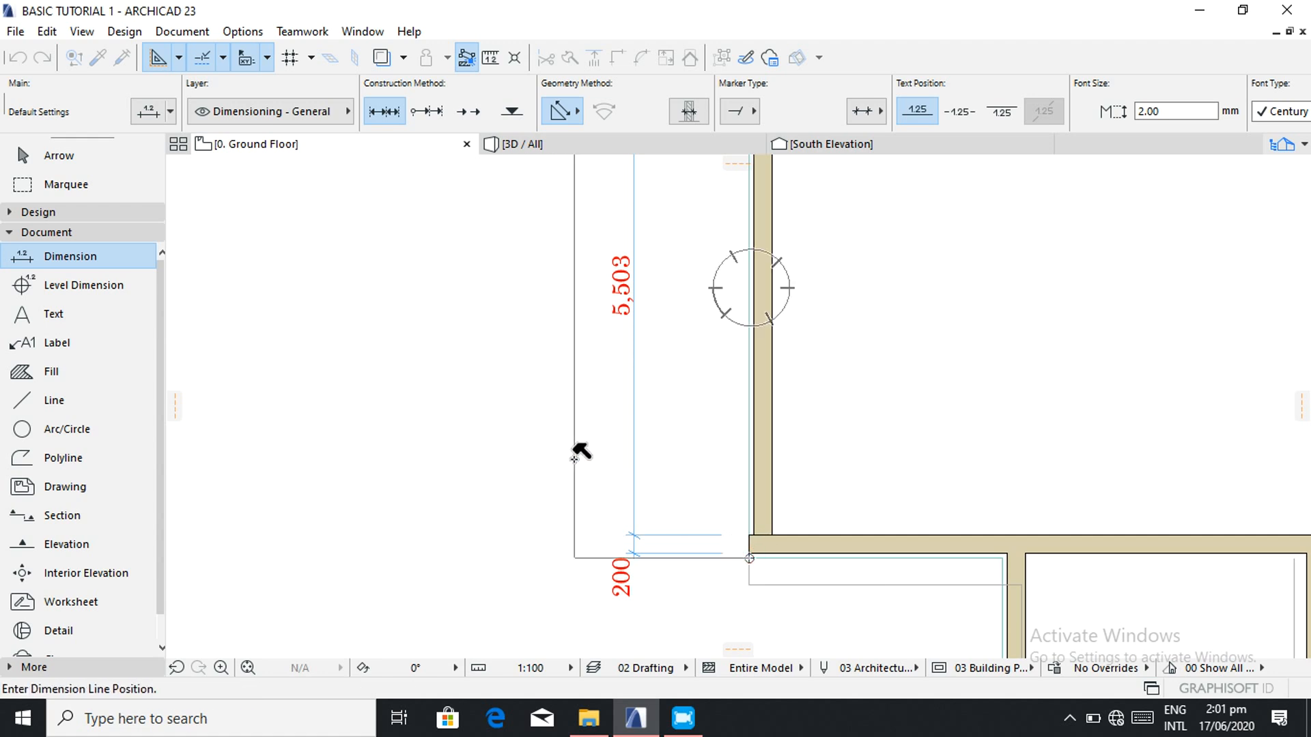
left_click(574, 455)
scroll(579, 455, "down", 5)
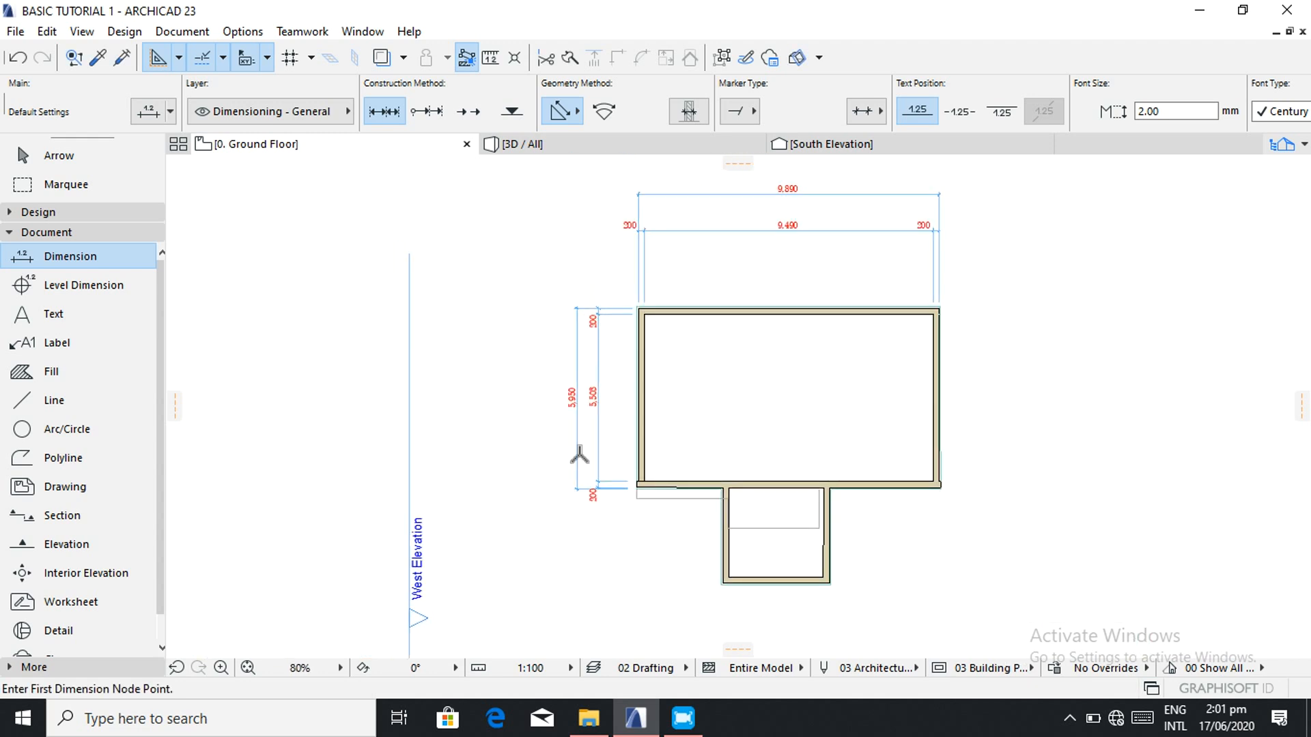
scroll(615, 369, "up", 6)
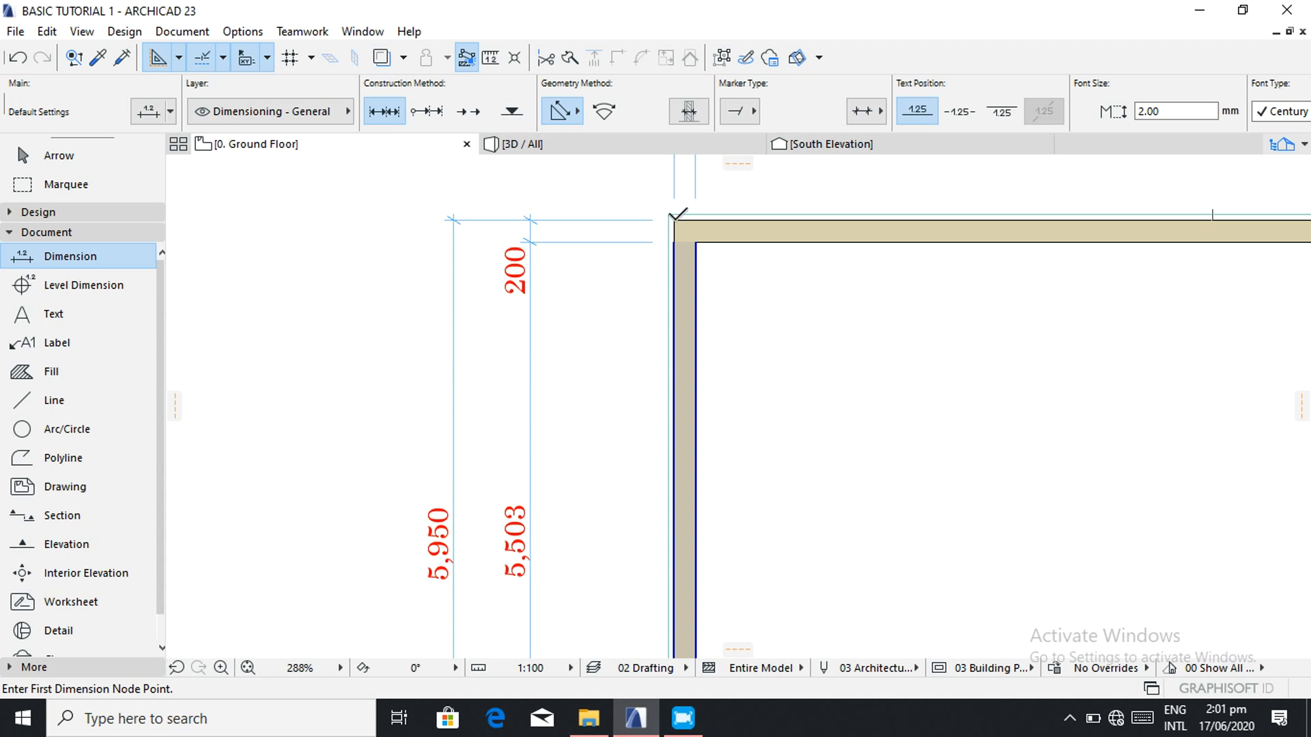
right_click(675, 217)
left_click(635, 292)
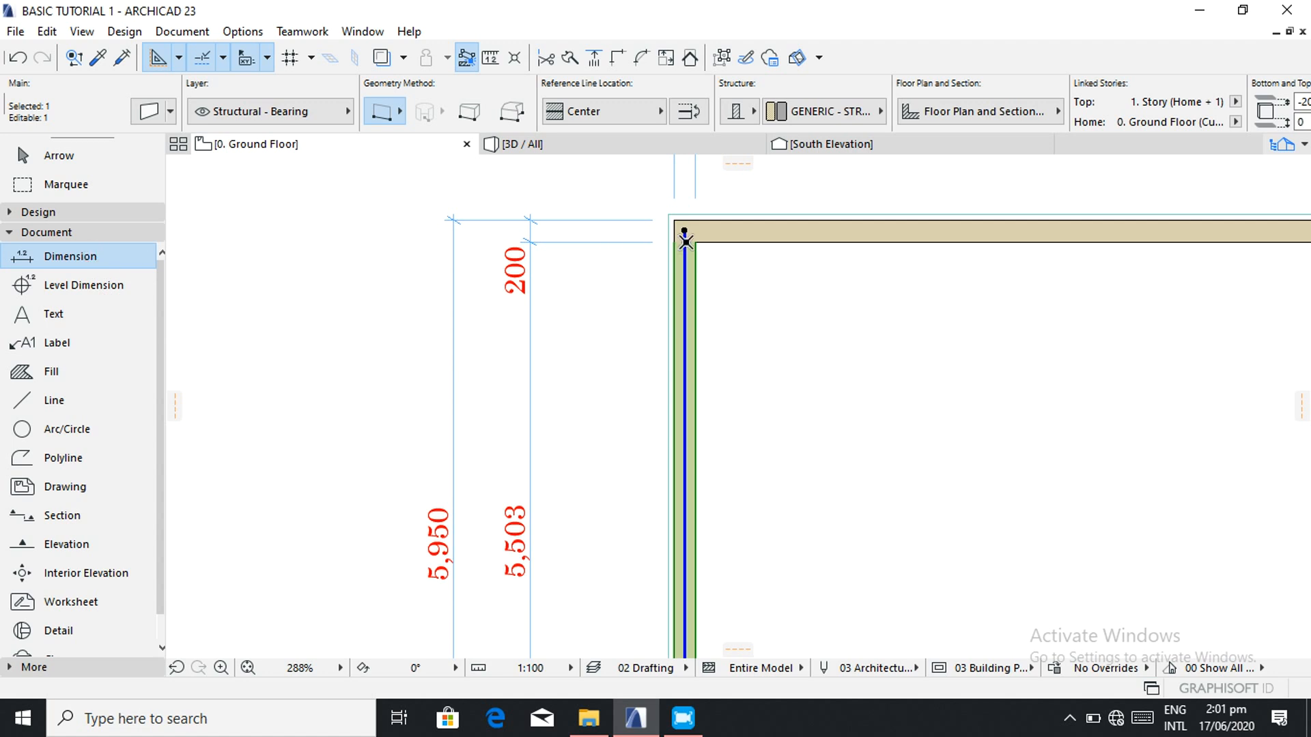
scroll(690, 256, "up", 3)
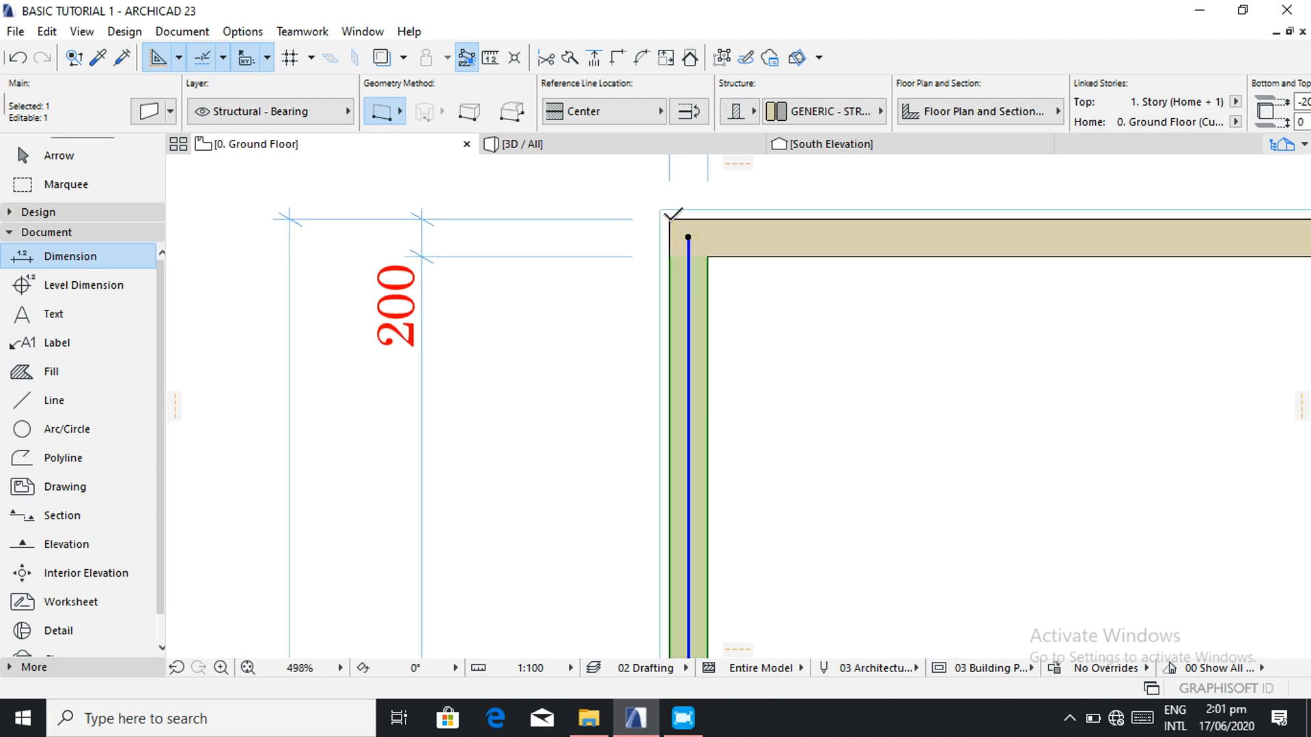
right_click(670, 220)
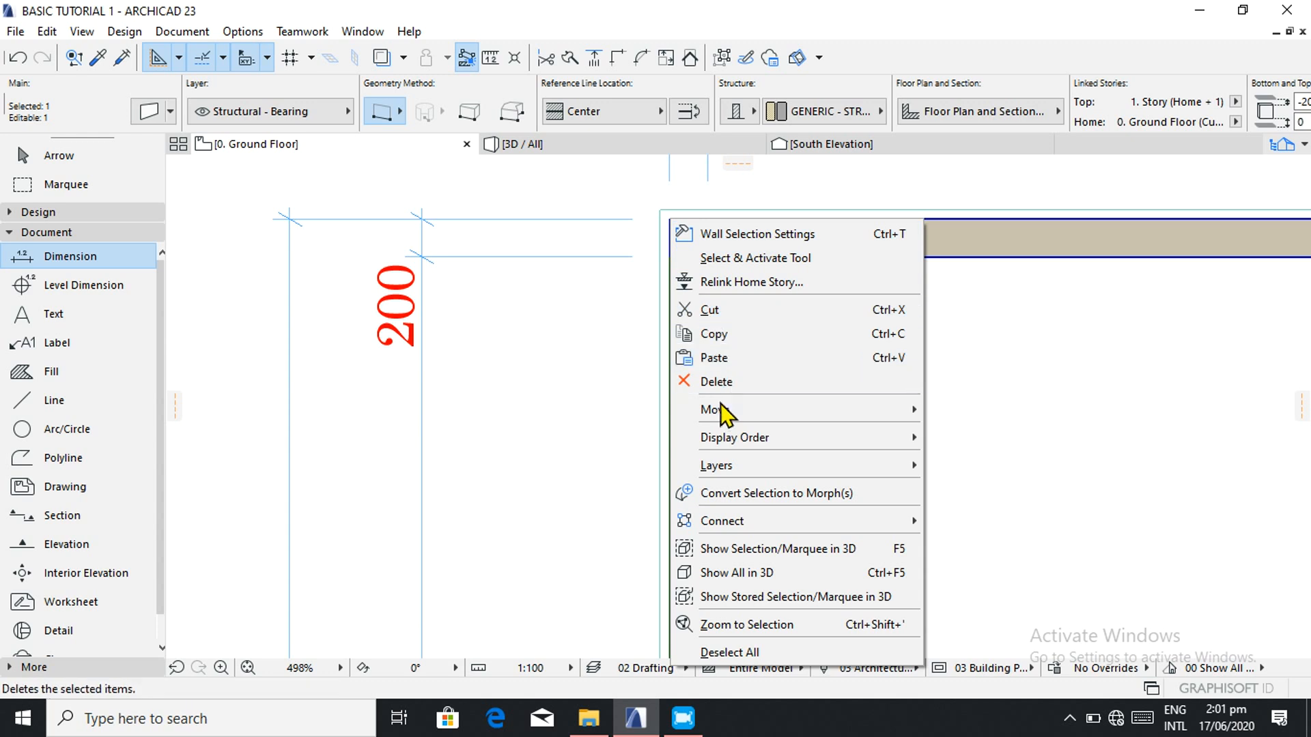
left_click(299, 404)
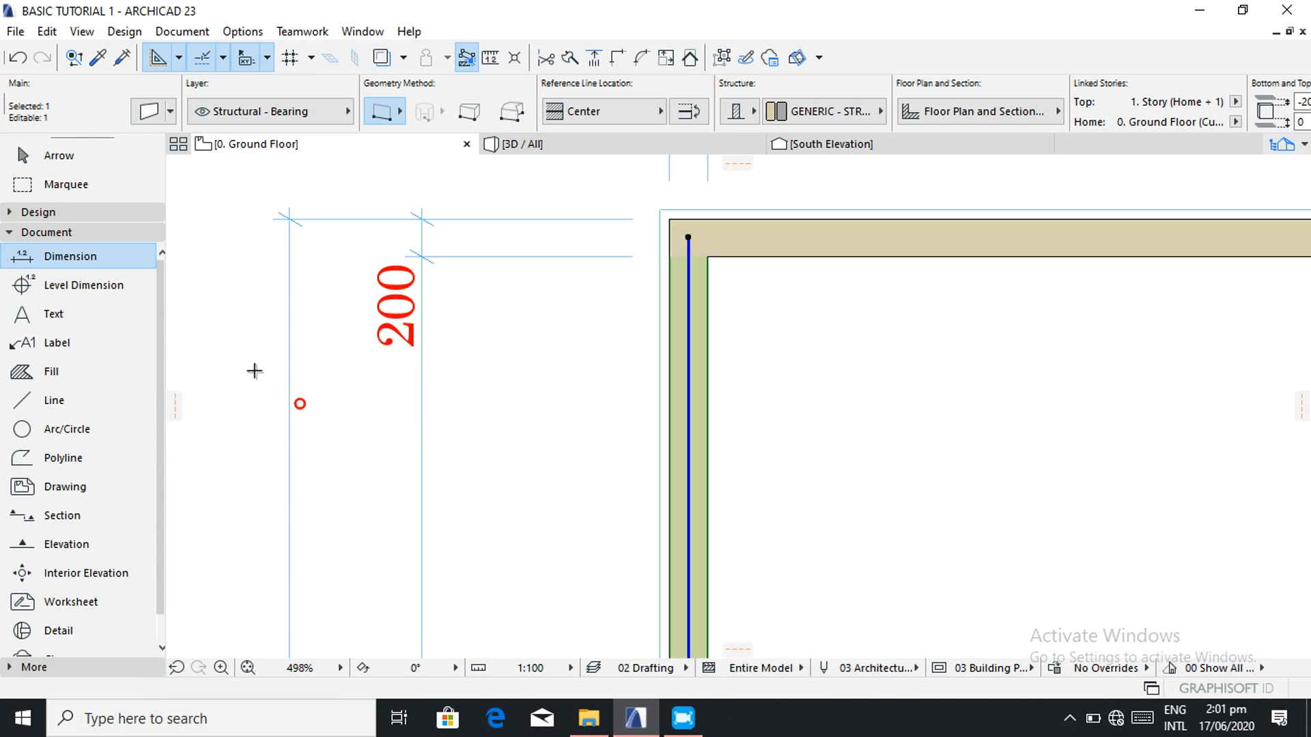
left_click(58, 157)
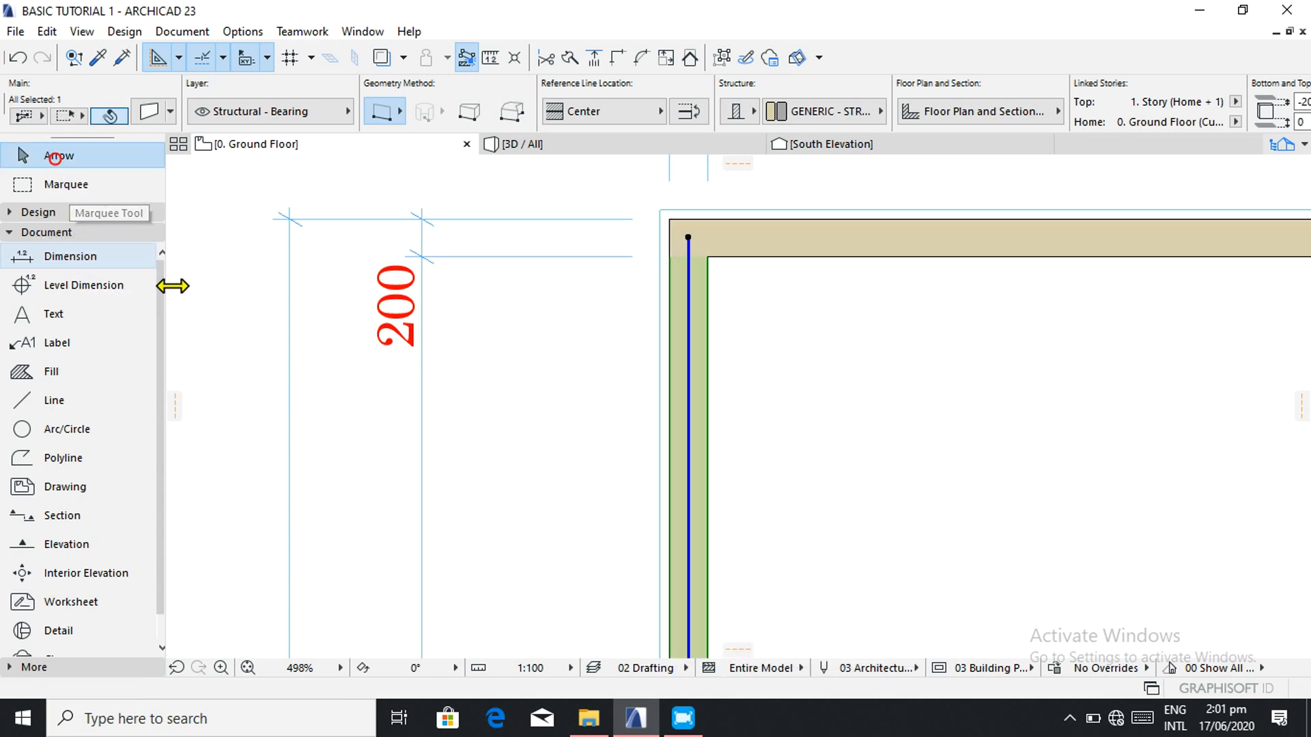
left_click(225, 331)
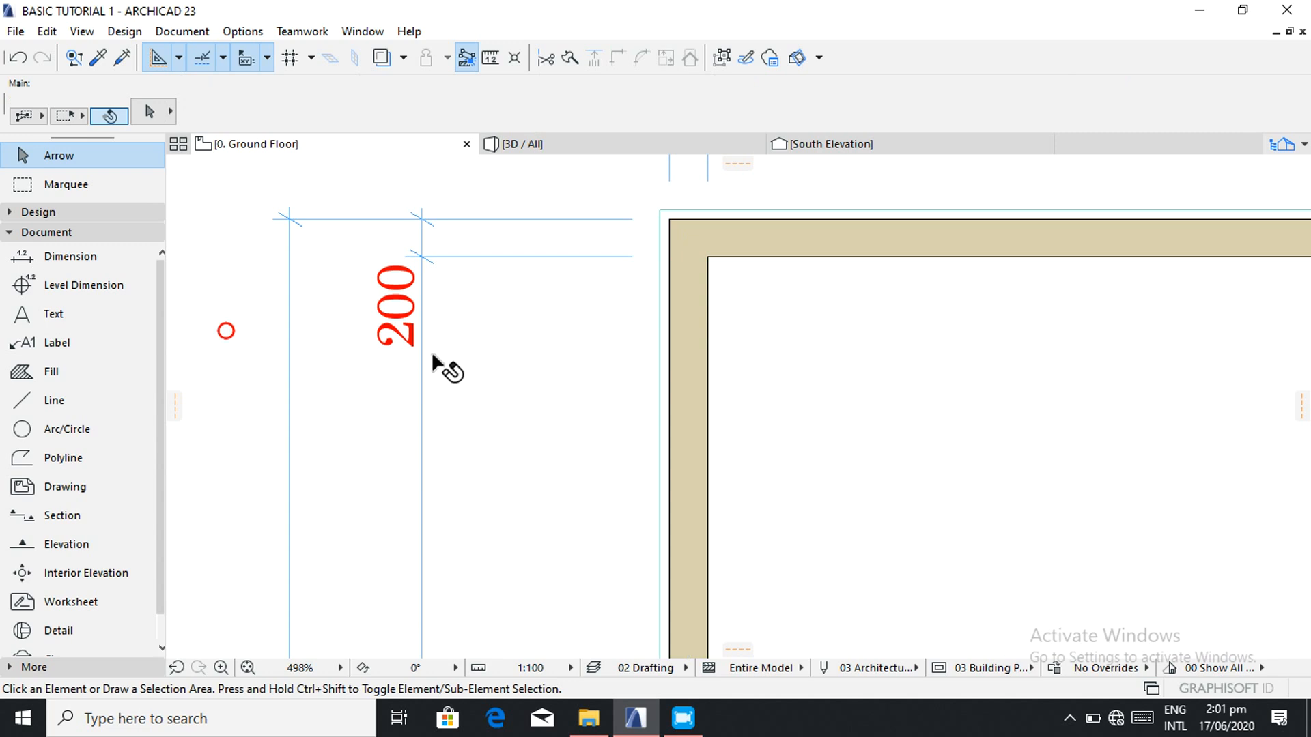
left_click(72, 259)
scroll(314, 267, "down", 3)
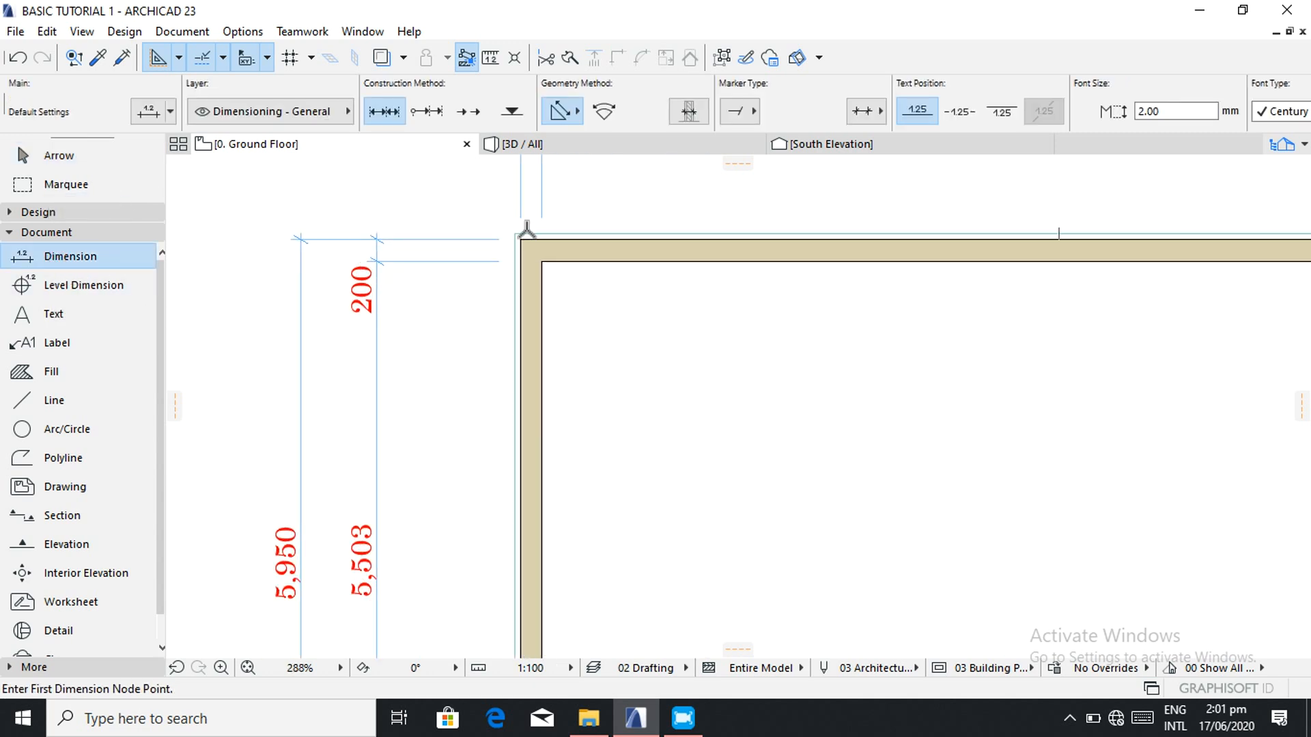
scroll(533, 234, "up", 4)
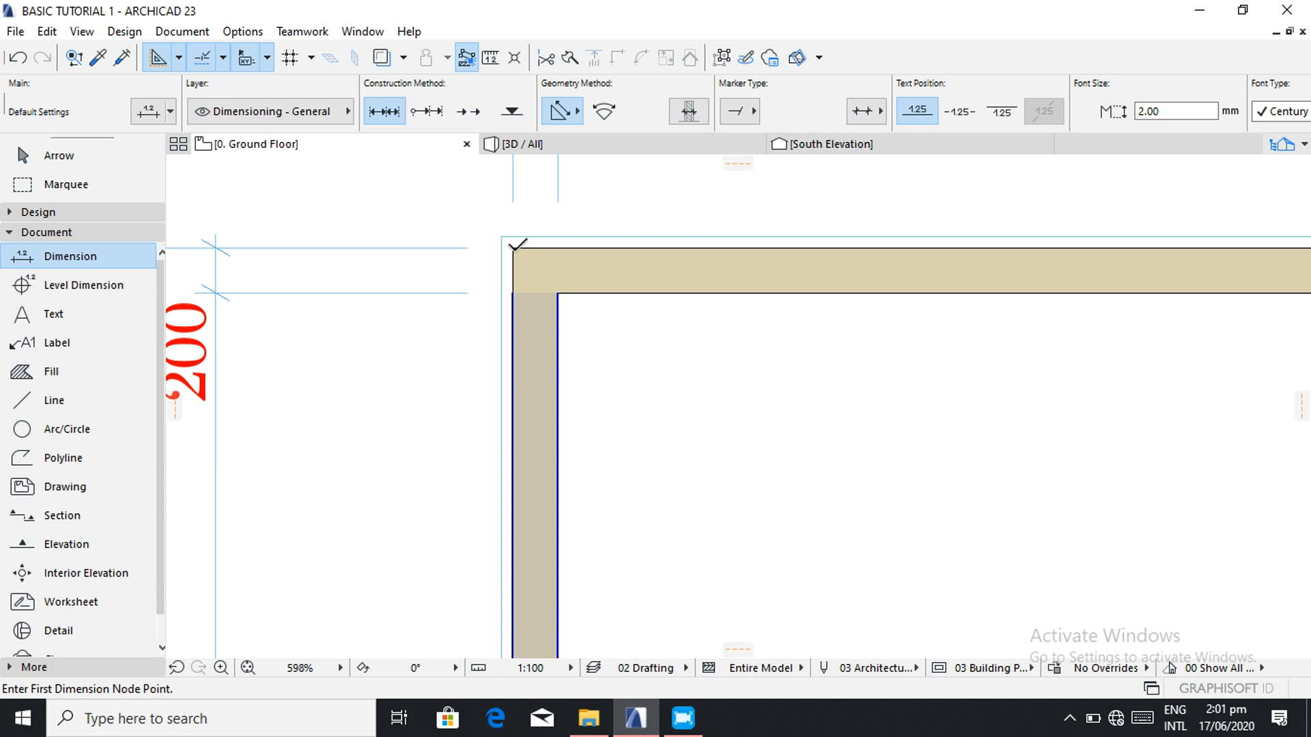
left_click(517, 249)
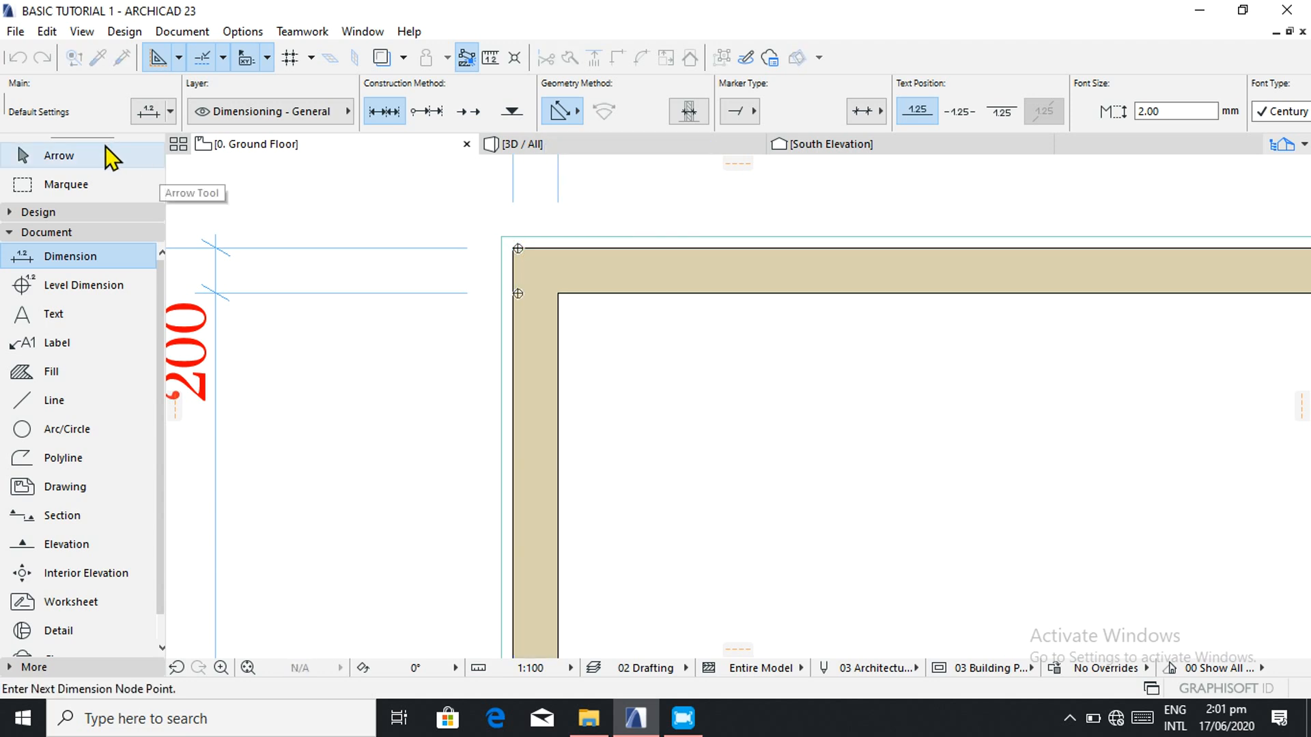
right_click(303, 212)
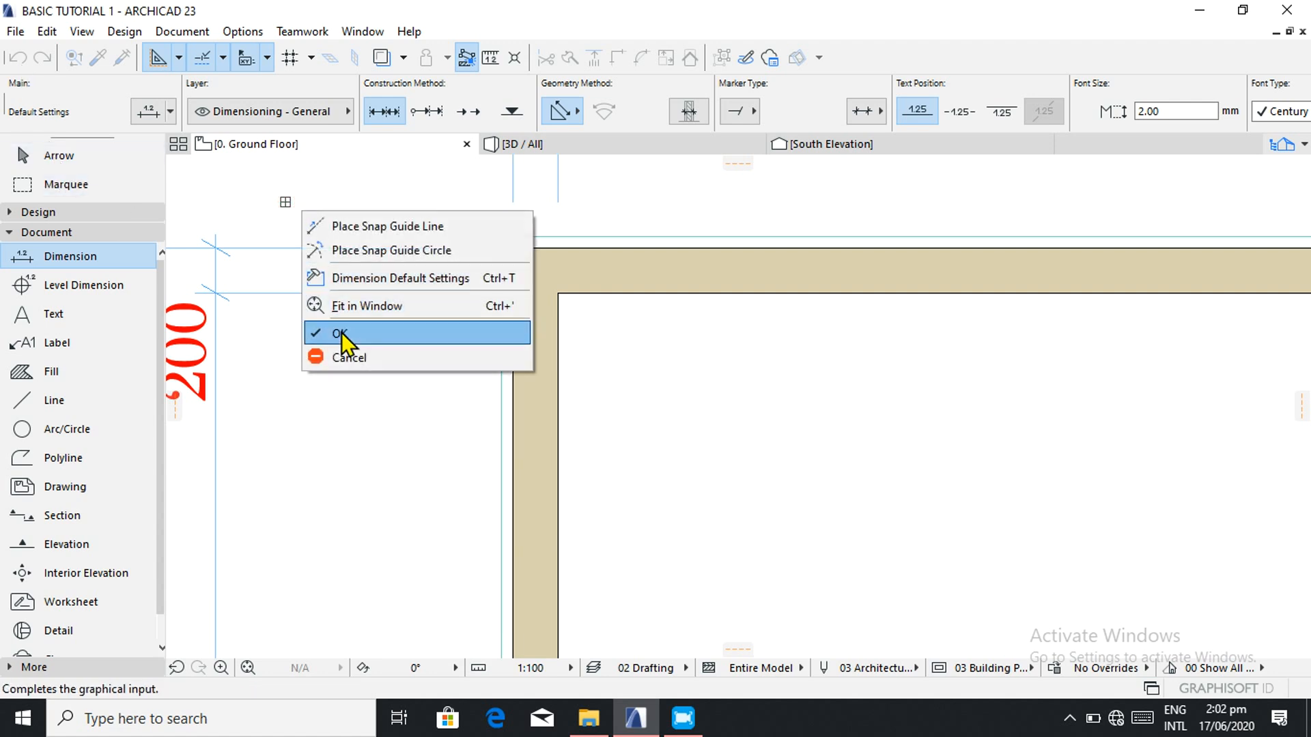
left_click(340, 357)
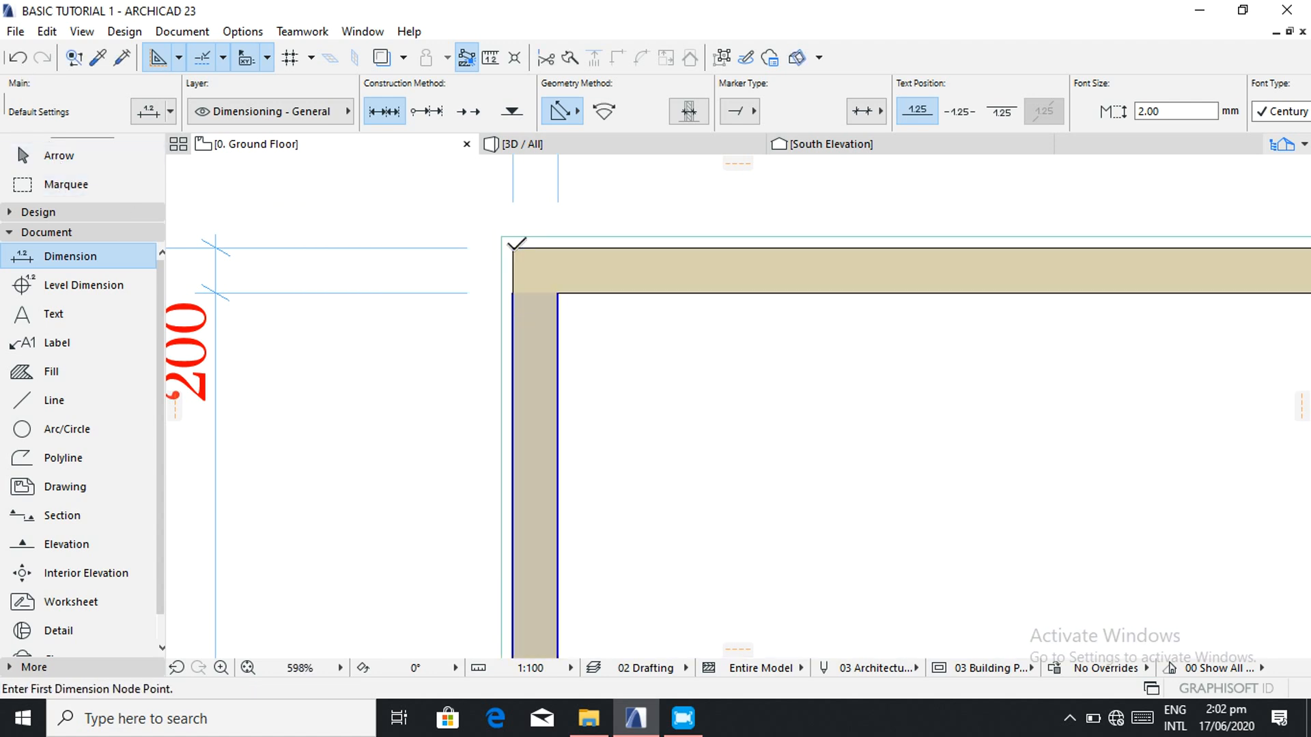
- Add an overall vertical dimension from the main room's north-west outer corner to the small projecting room's south-west outer corner, placing its line outside the existing west dimensions
left_click(507, 239)
scroll(521, 258, "down", 5)
scroll(524, 294, "down", 4)
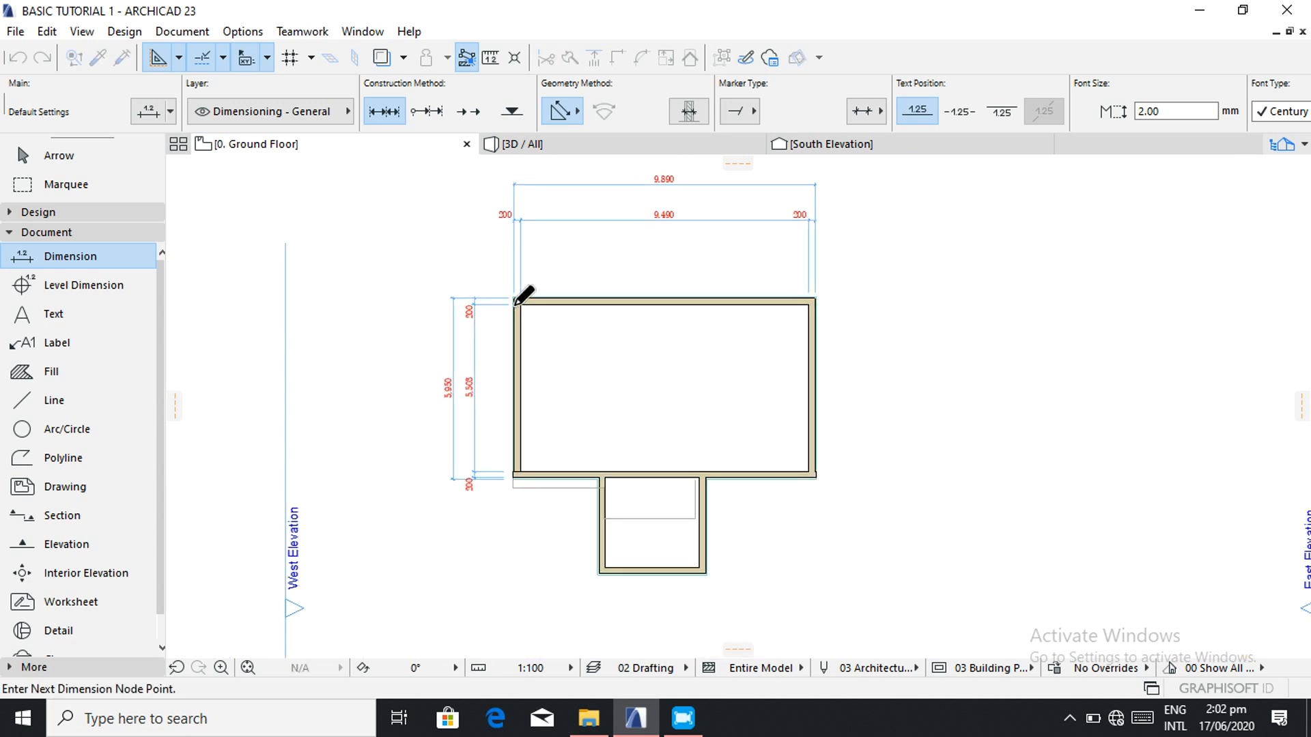
scroll(557, 445, "up", 3)
scroll(550, 452, "up", 3)
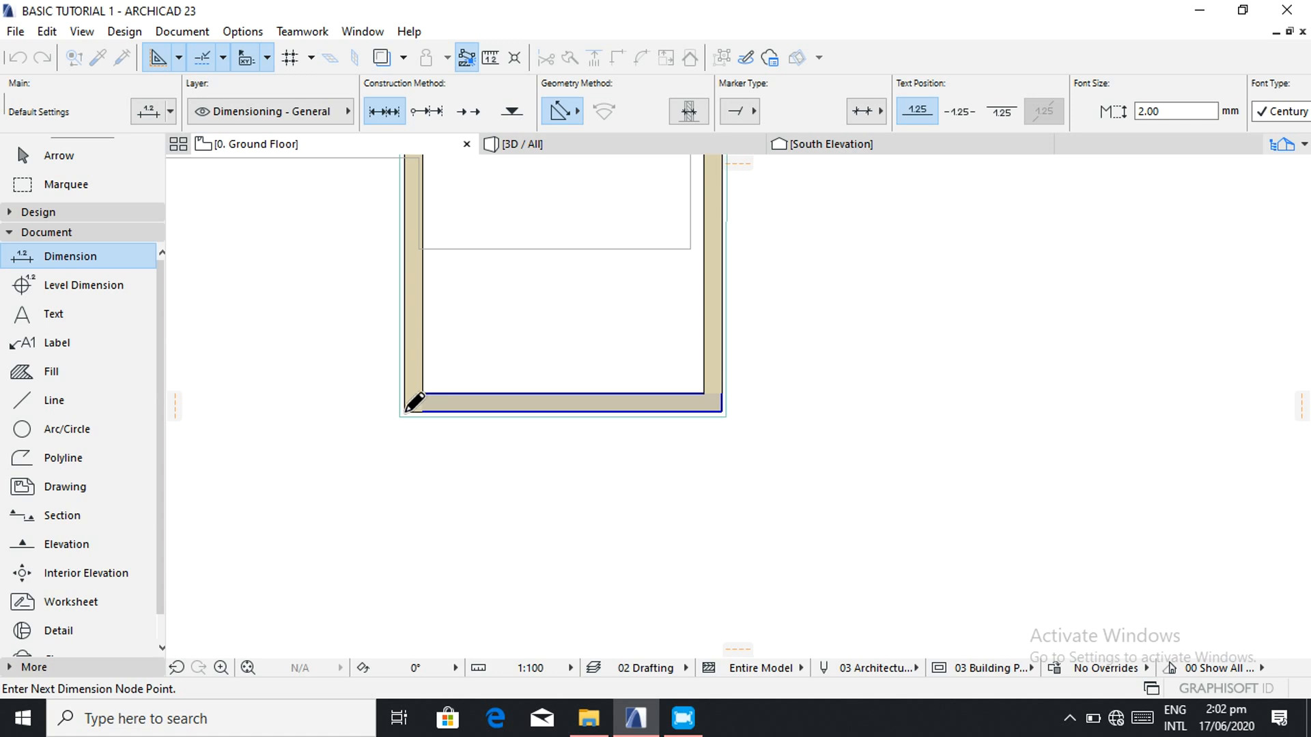
scroll(360, 387, "up", 3)
scroll(372, 372, "down", 3)
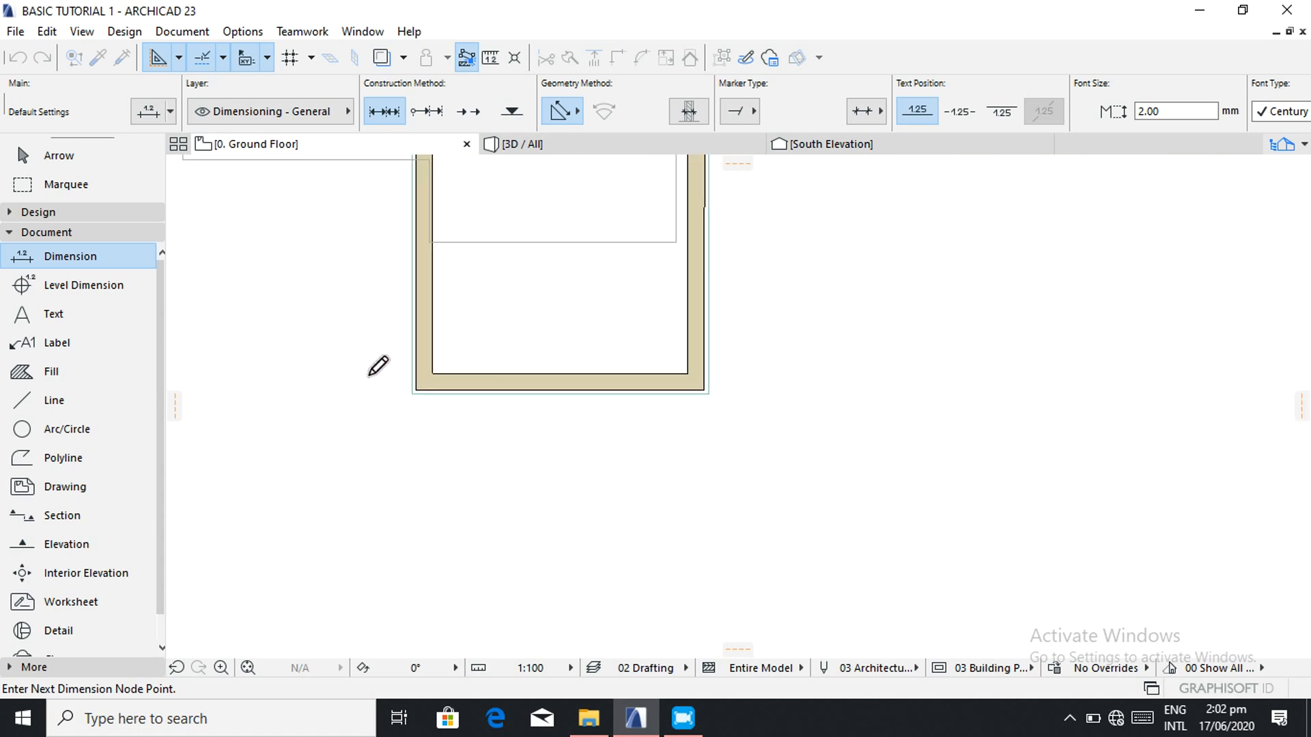
scroll(378, 367, "down", 3)
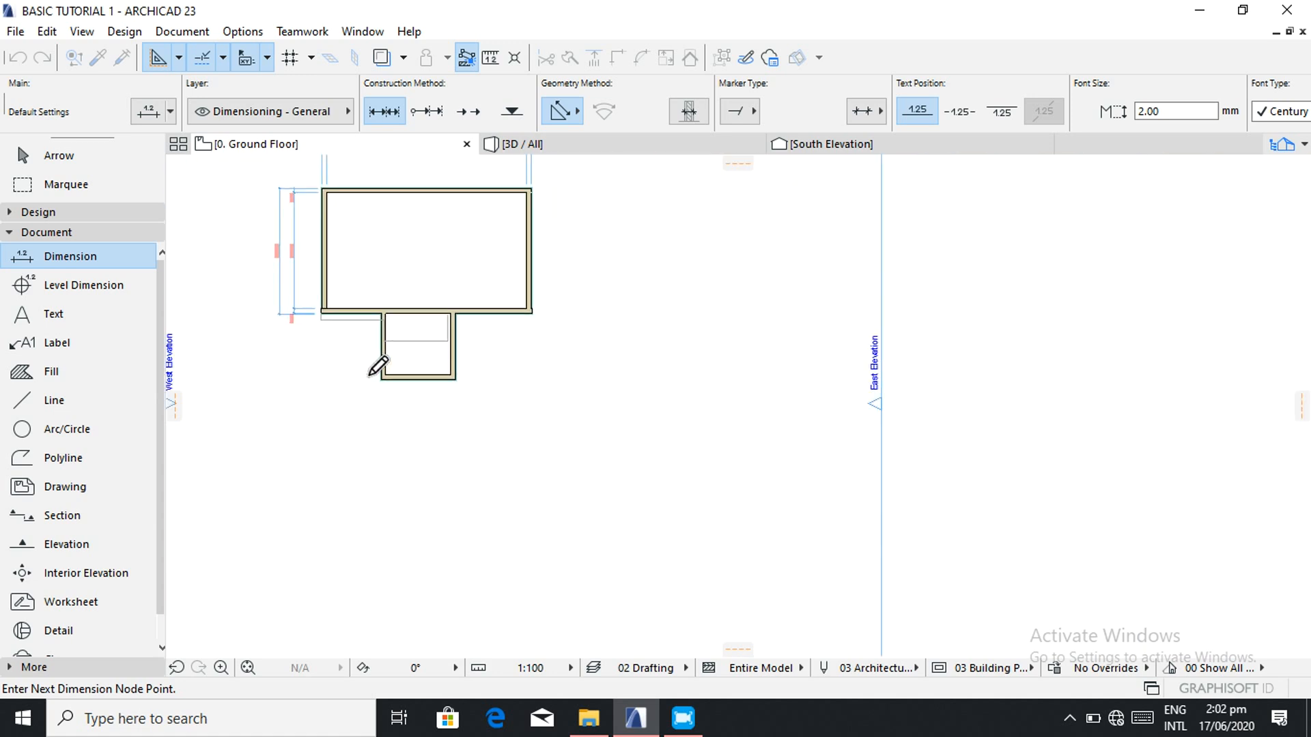
right_click(236, 291)
left_click(277, 413)
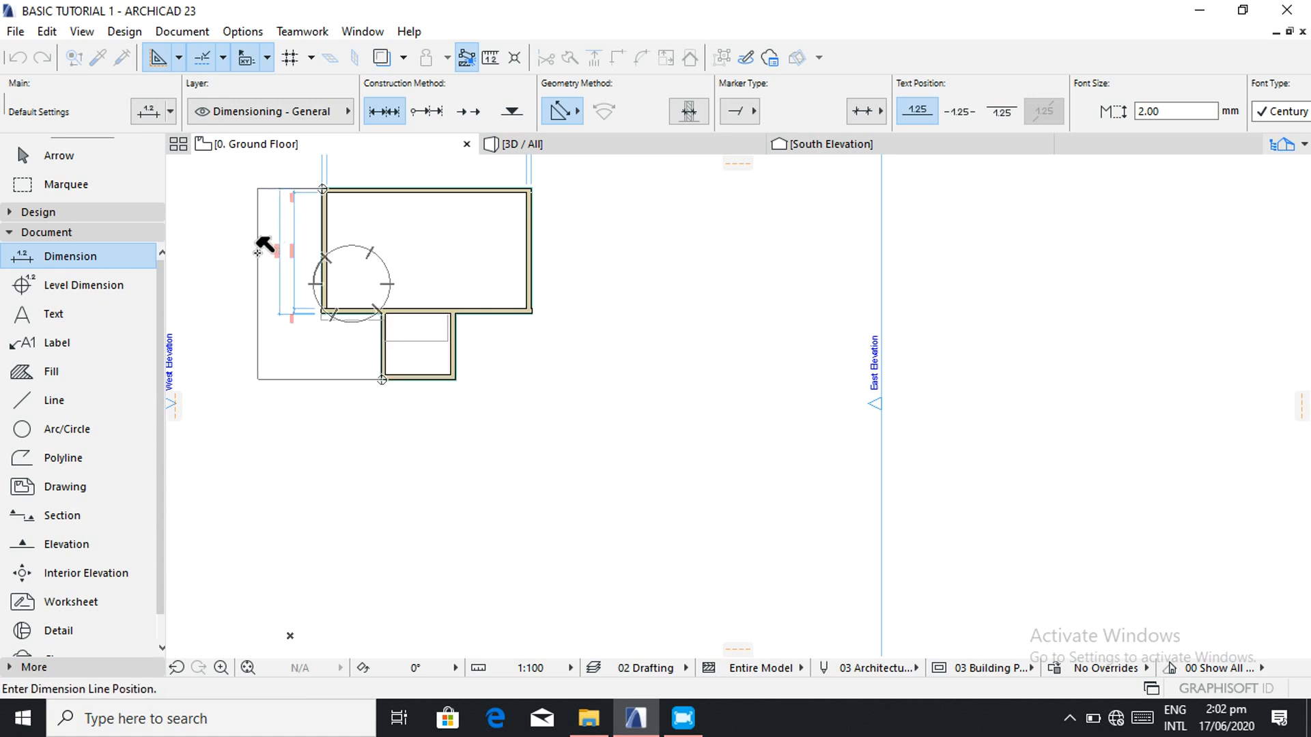
left_click(260, 244)
- Examine the new overall west dimension against the two inner west dimension lines and the walls they reach
scroll(259, 287, "up", 3)
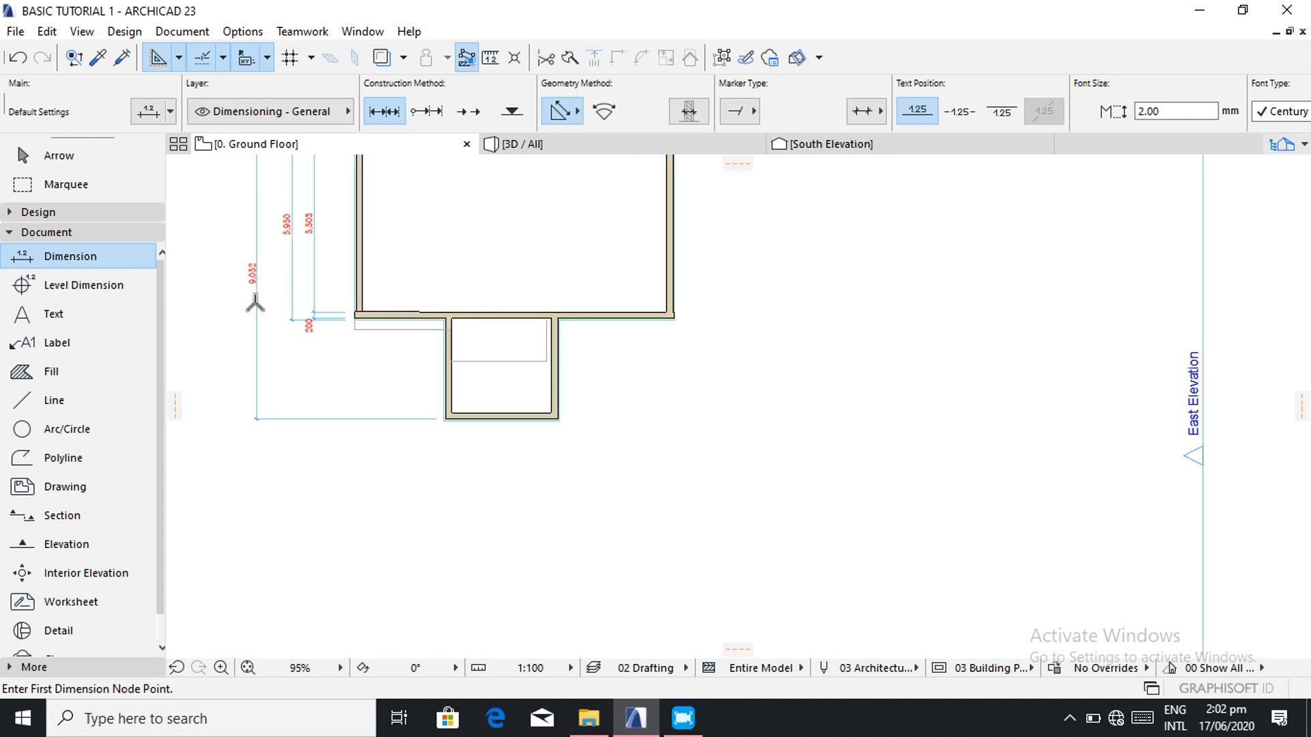
scroll(265, 291, "up", 3)
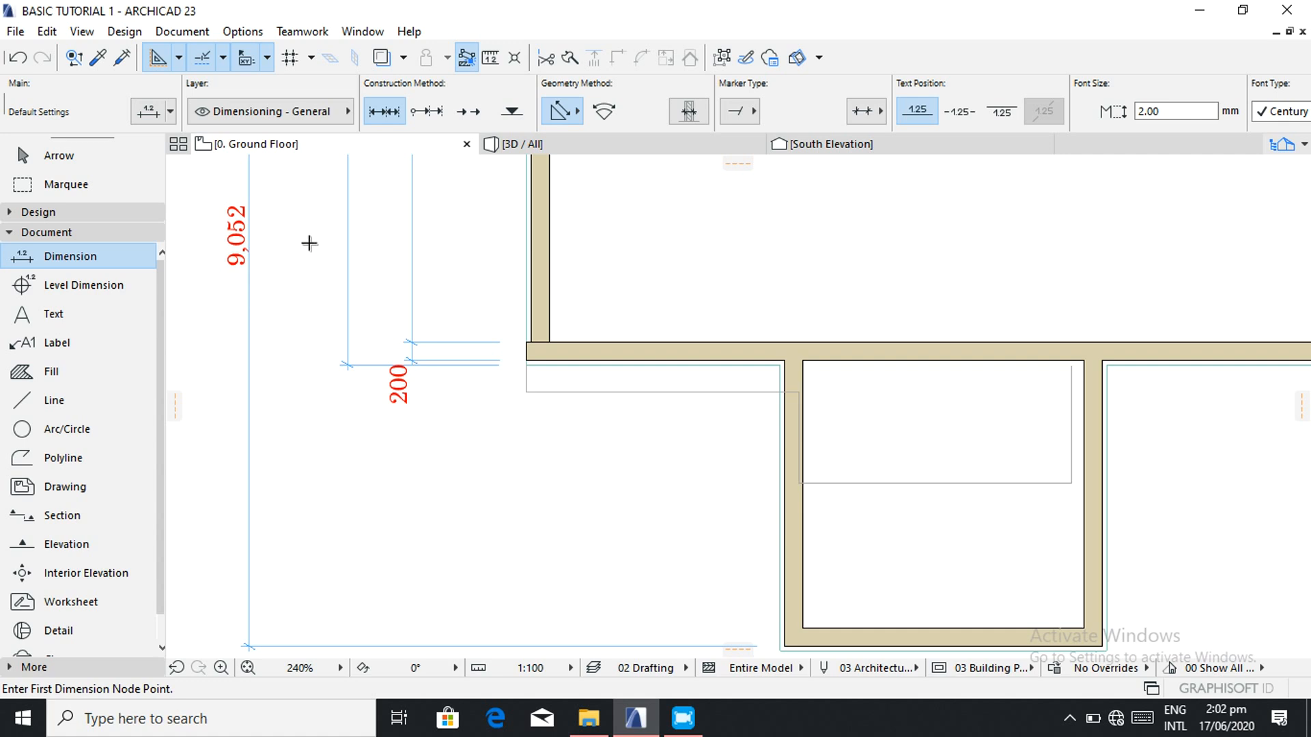
scroll(309, 243, "down", 10)
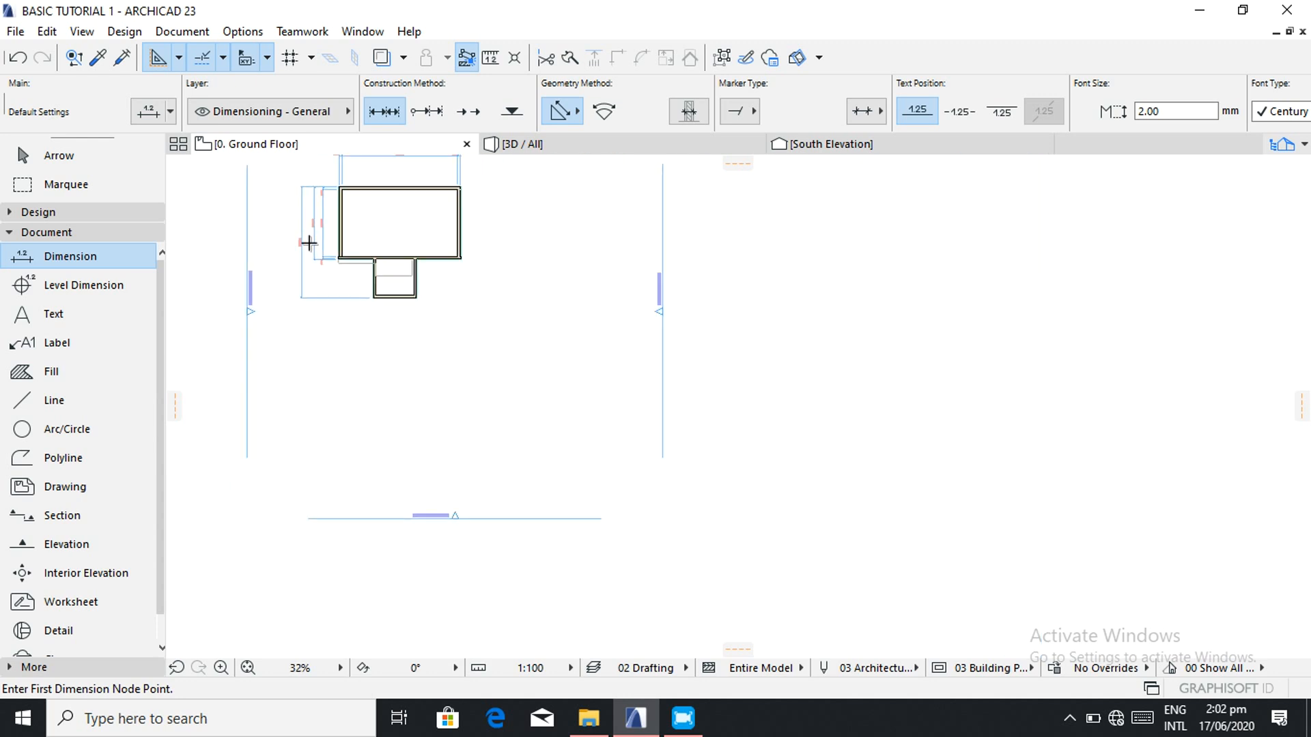
scroll(351, 173, "up", 5)
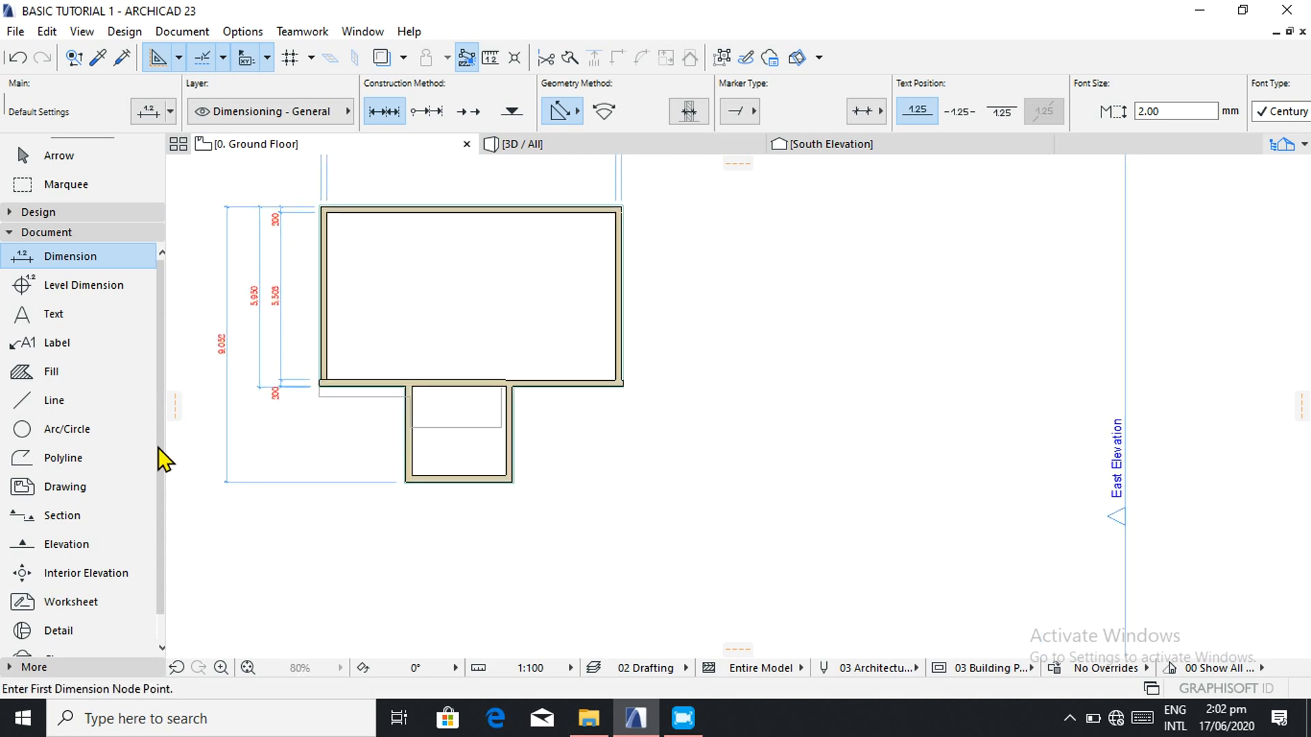
scroll(335, 205, "up", 1)
scroll(336, 195, "down", 2)
scroll(337, 195, "down", 1)
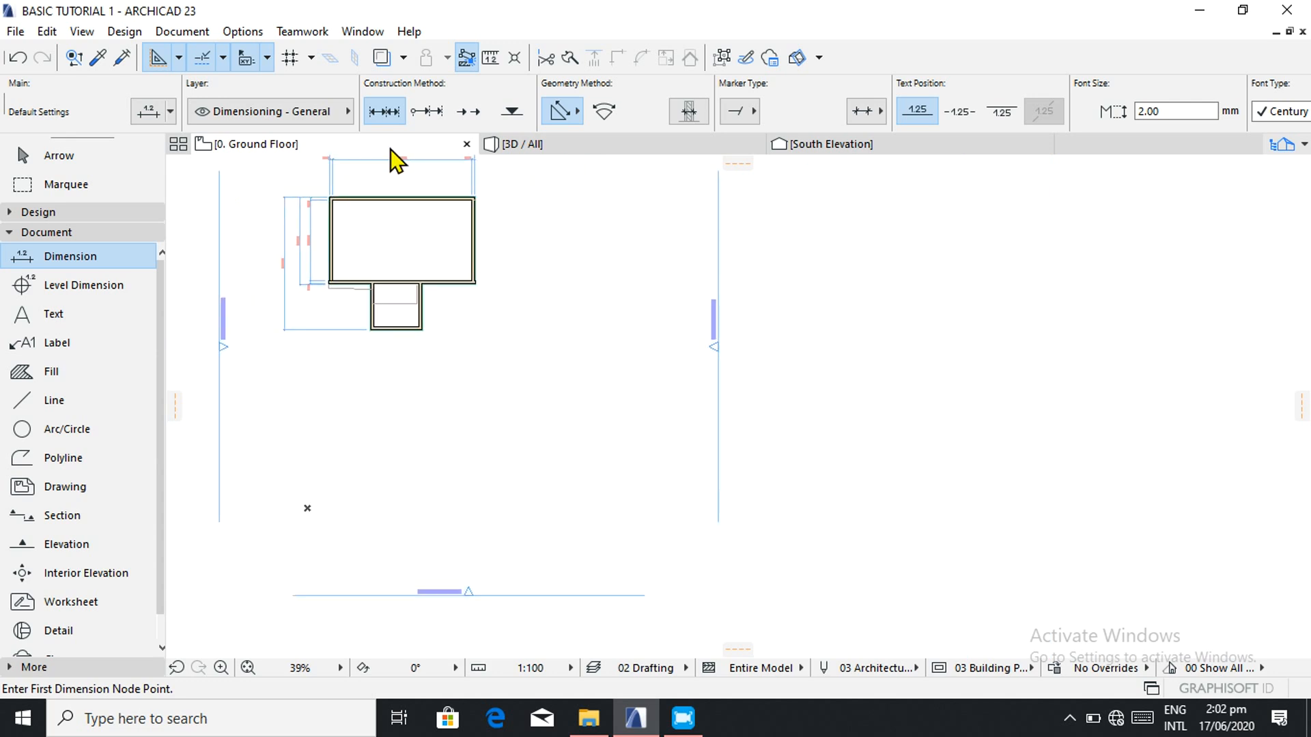
scroll(372, 162, "up", 3)
scroll(378, 163, "down", 3)
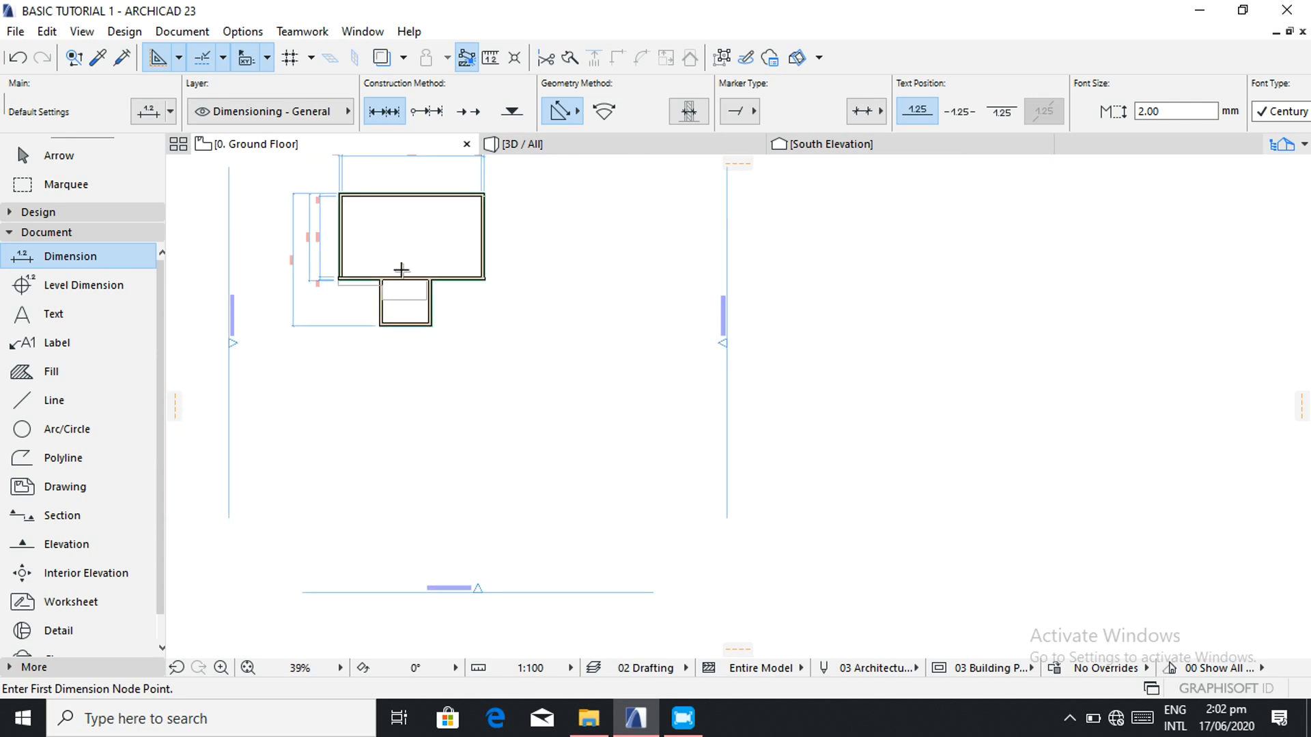
- Leave the Dimension tool and review the whole ground floor plan with its north and west dimensions
left_click(68, 157)
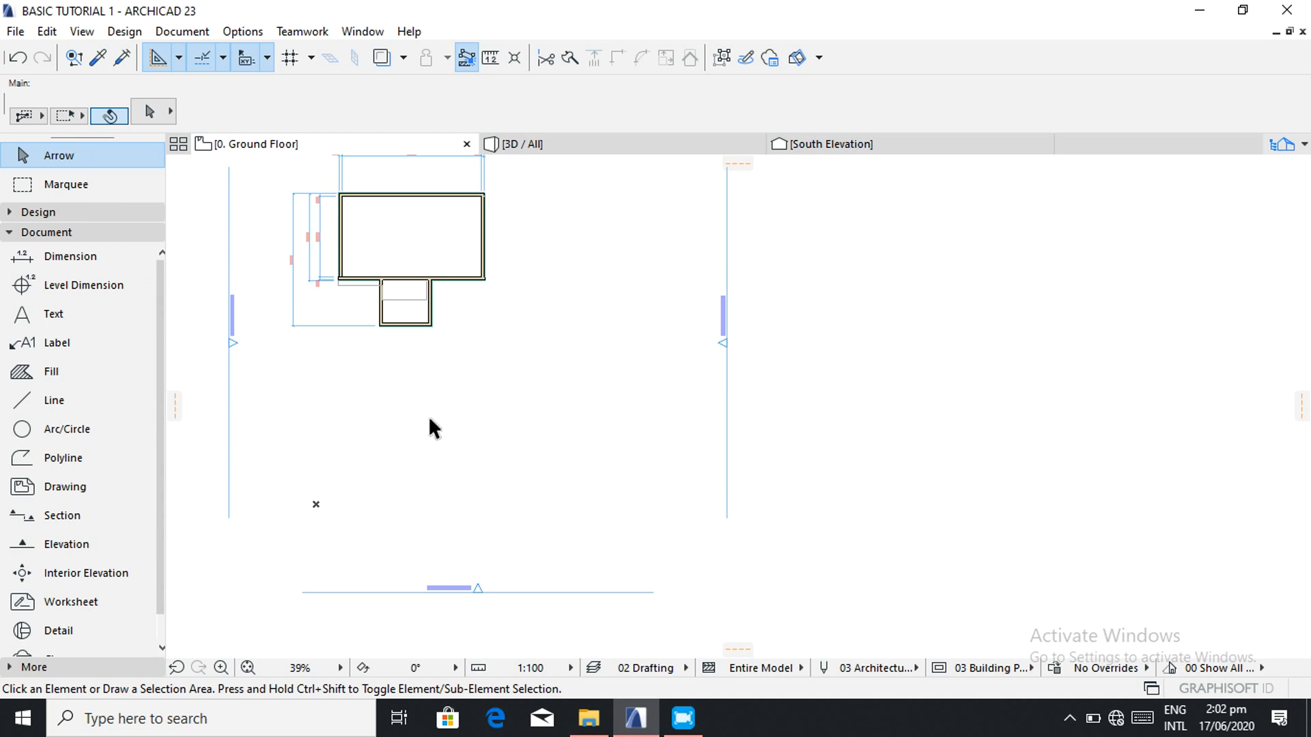
right_click(446, 441)
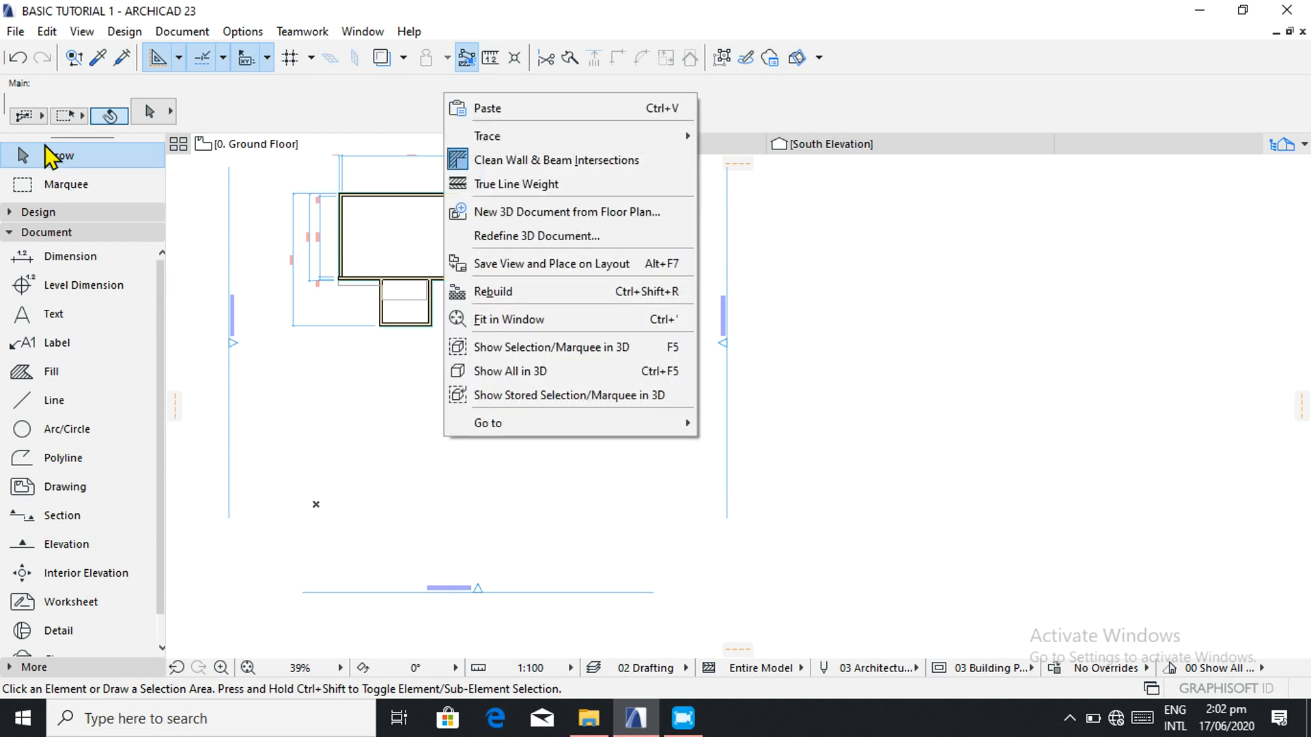
left_click(56, 152)
right_click(425, 441)
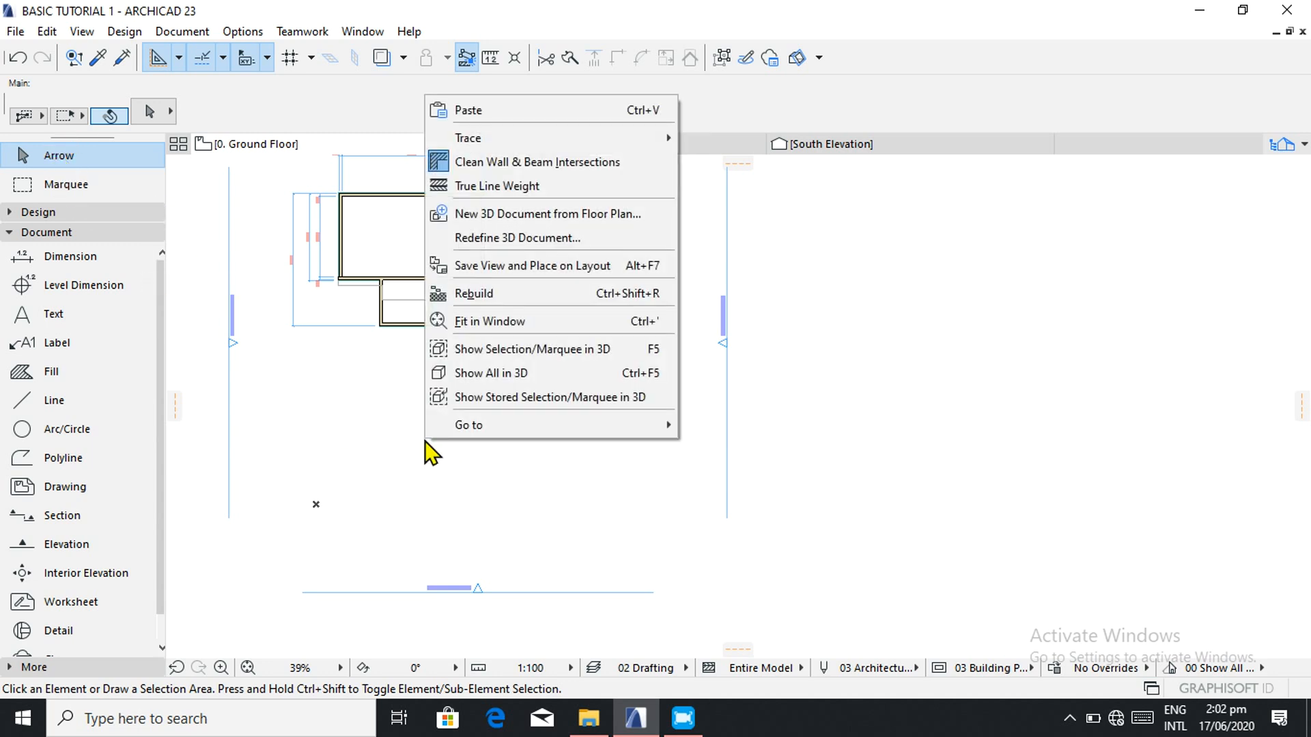
left_click(457, 321)
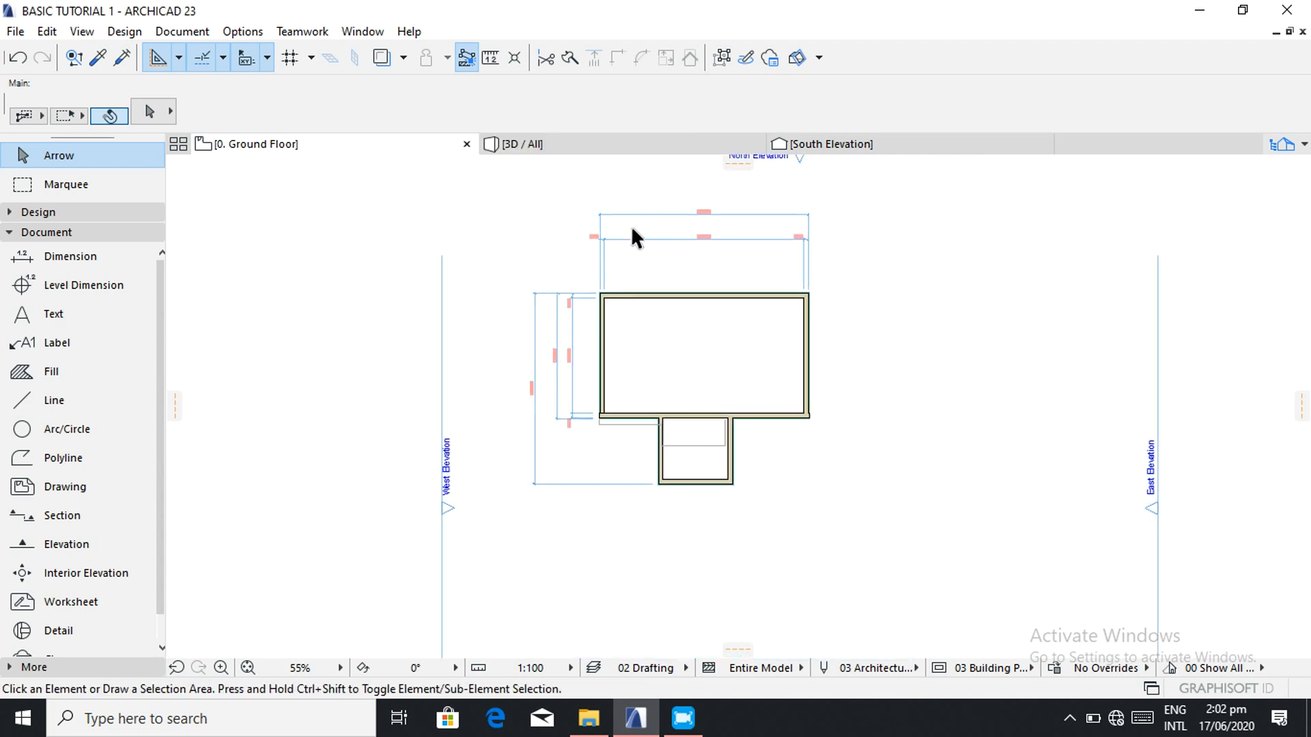
scroll(631, 241, "up", 4)
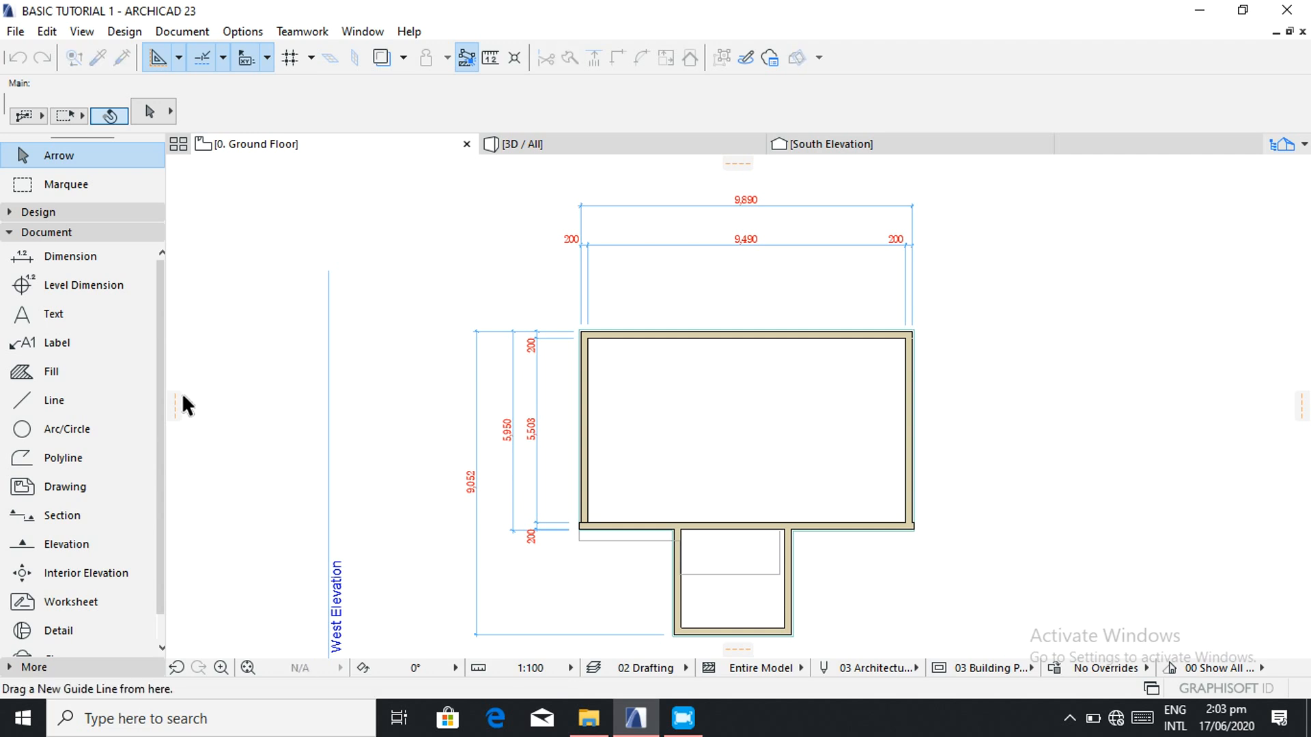
scroll(657, 551, "down", 2)
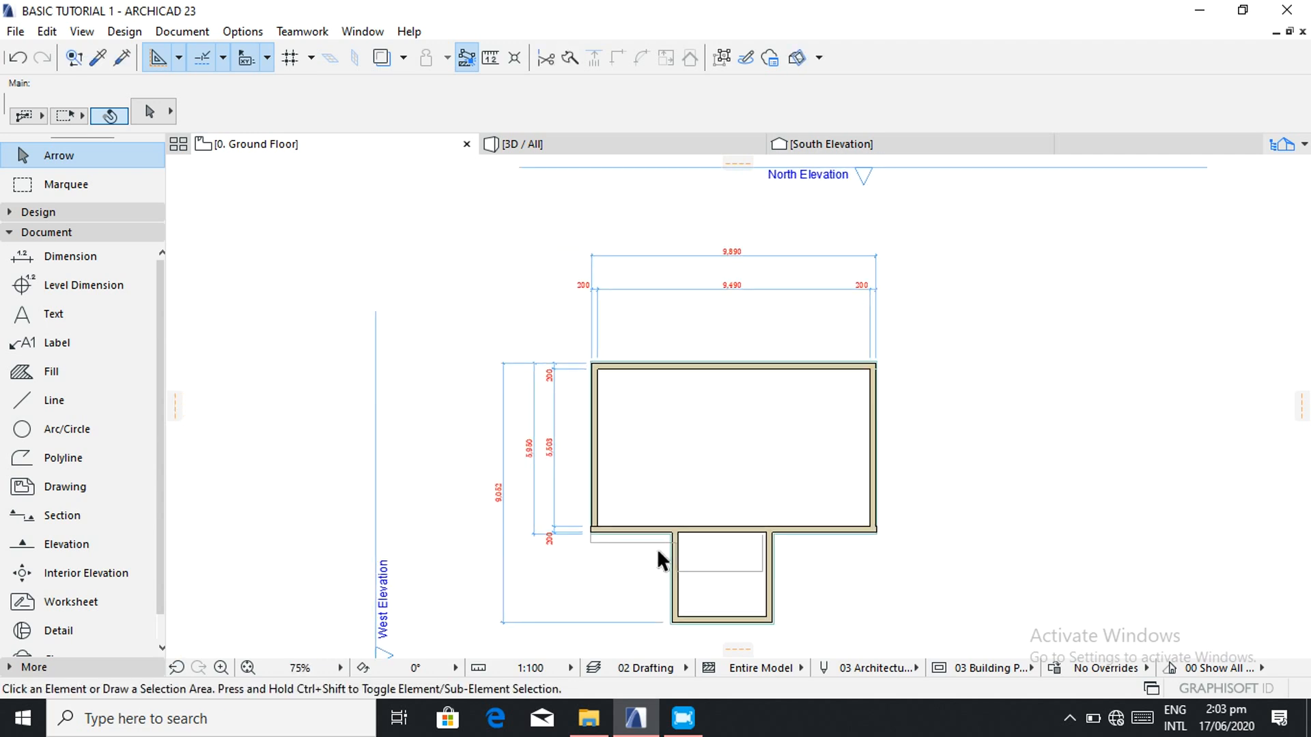
scroll(708, 624, "down", 1)
scroll(706, 626, "up", 2)
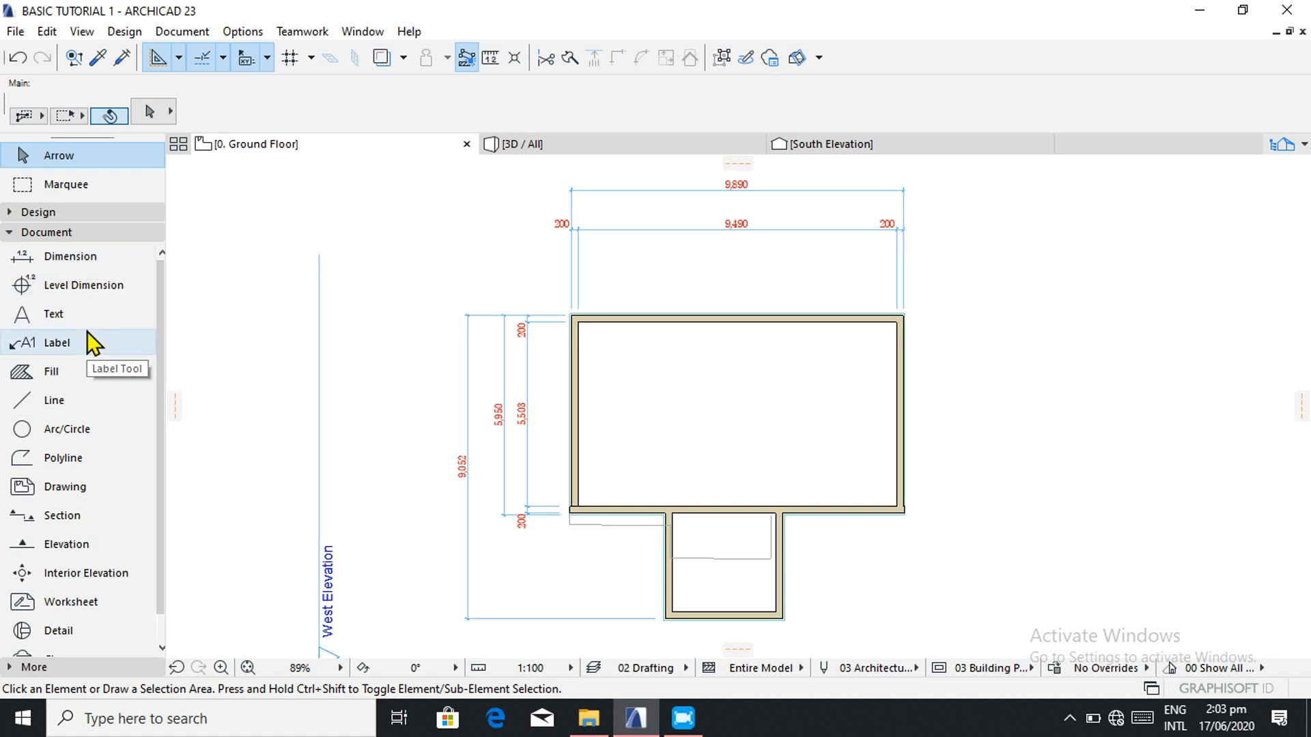
- Add a vertical dimension chain through the centrelines of the small room's south wall and the main room's south and north walls, placing its line outside the east wall
left_click(64, 255)
scroll(754, 536, "up", 2)
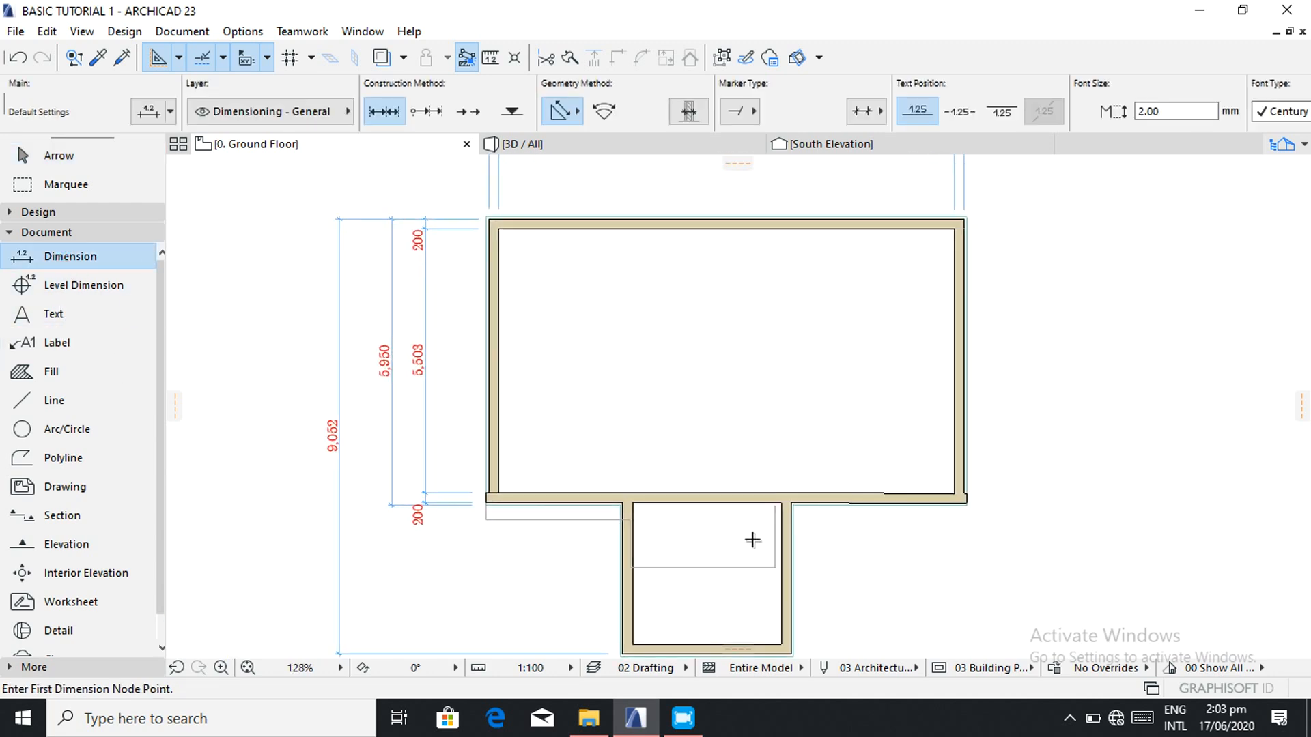
left_click(773, 645)
left_click(771, 518)
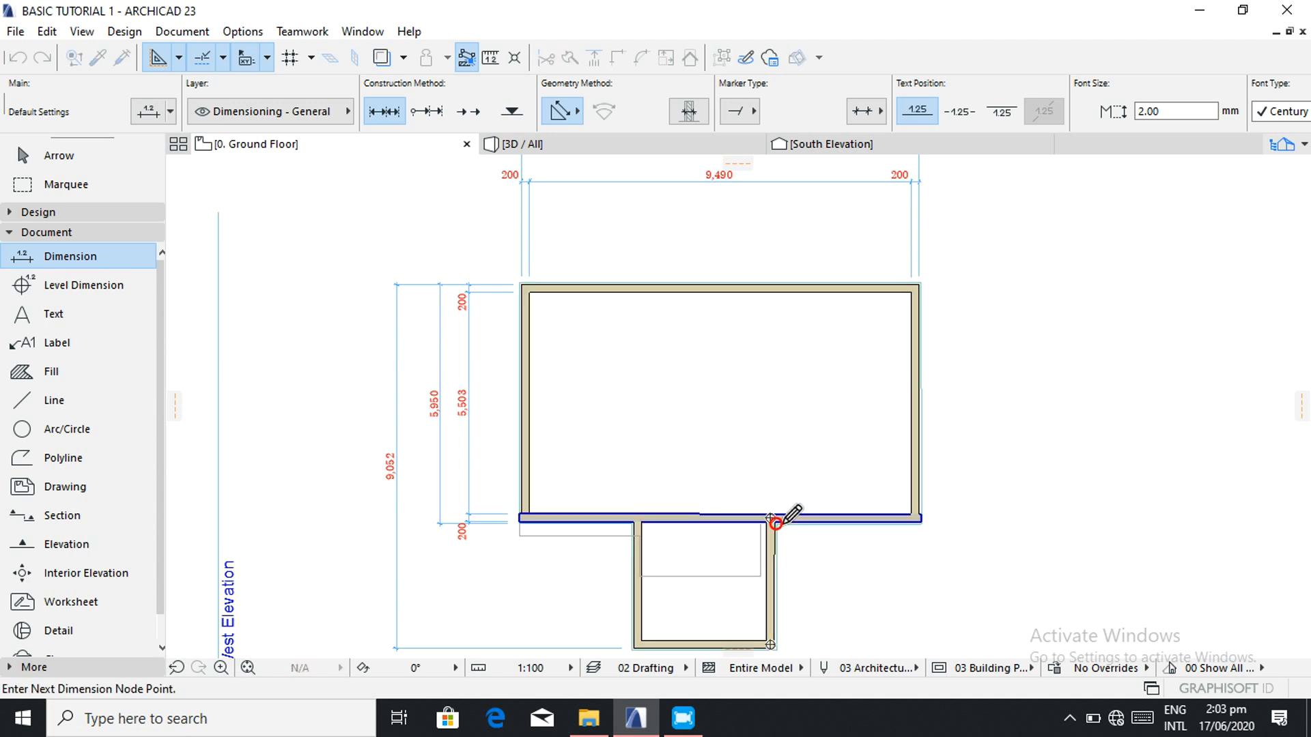
left_click(915, 288)
right_click(972, 356)
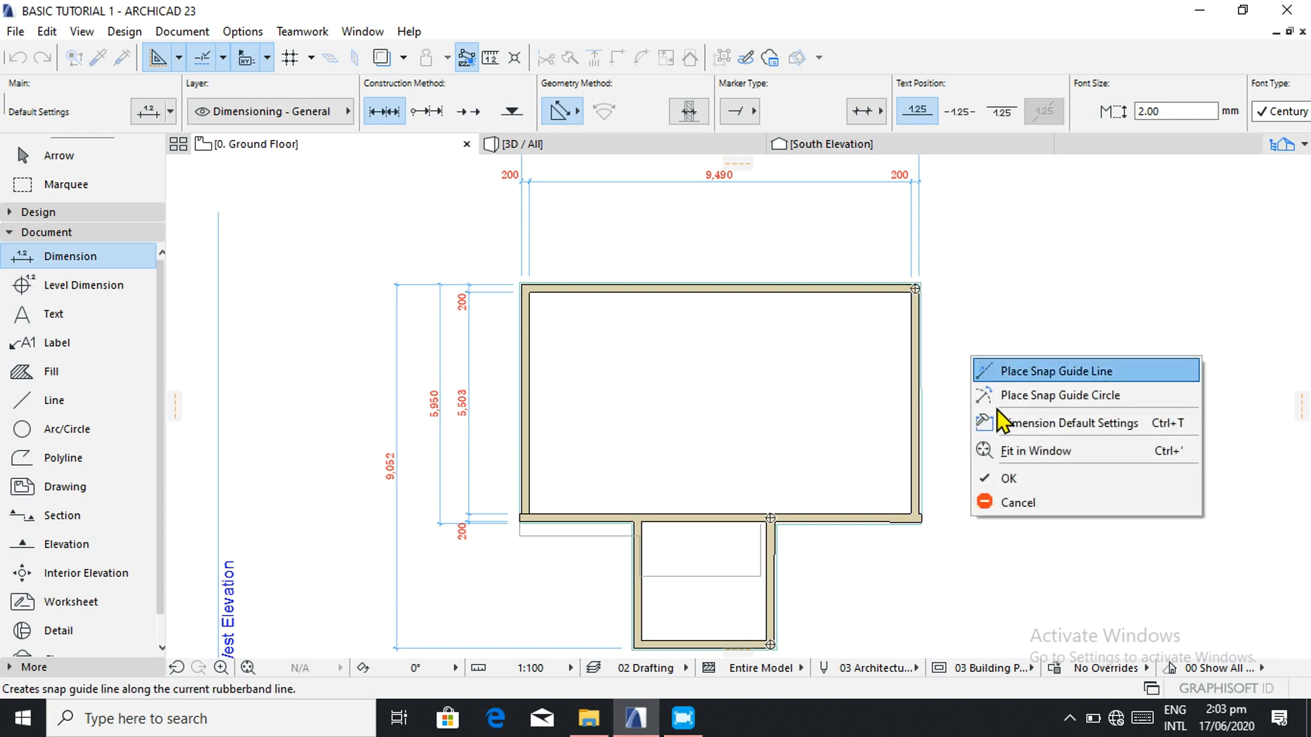
left_click(1011, 478)
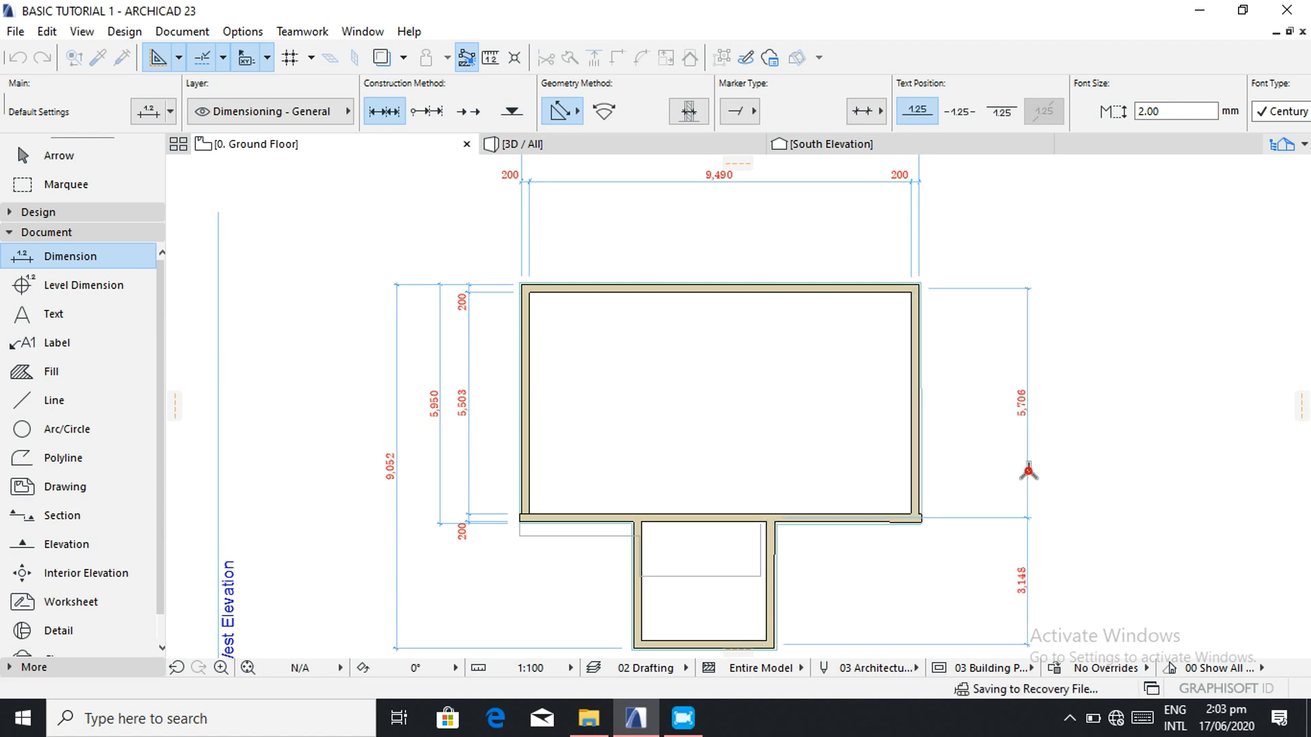
left_click(1029, 469)
scroll(1000, 490, "down", 3)
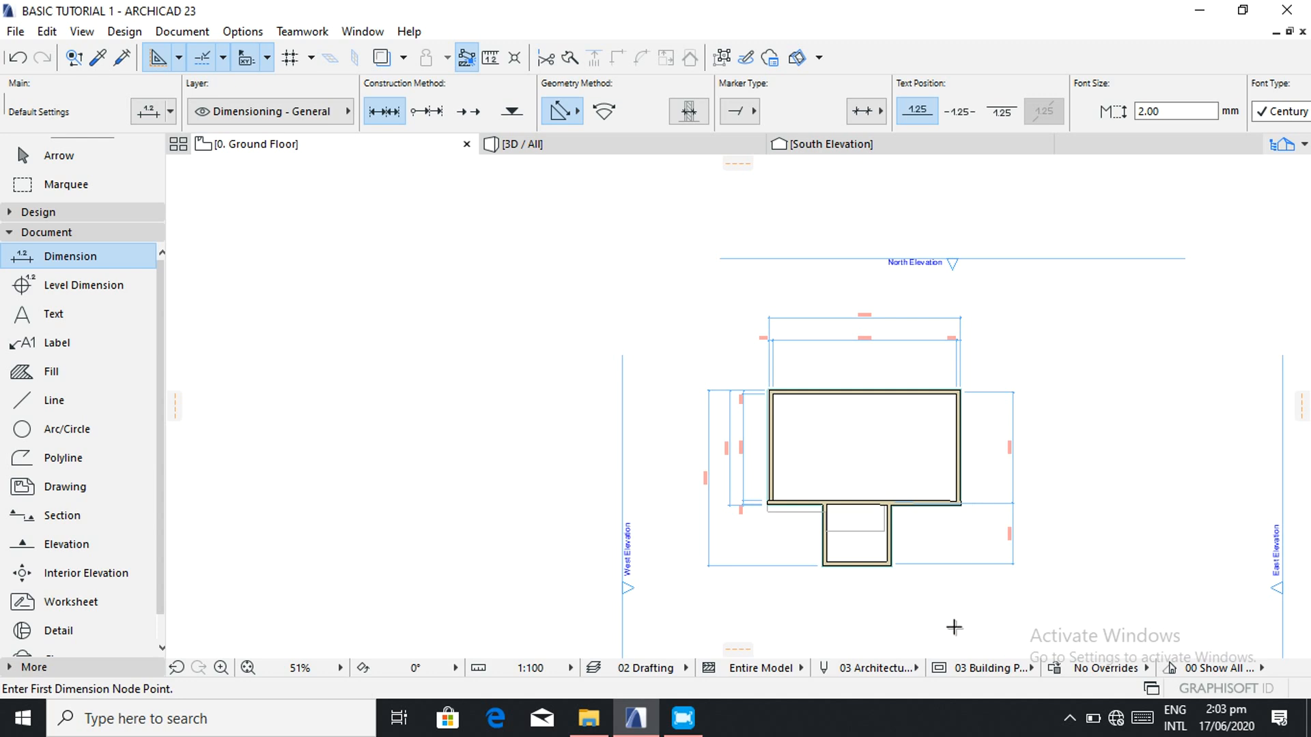
scroll(953, 627, "up", 3)
scroll(911, 337, "up", 1)
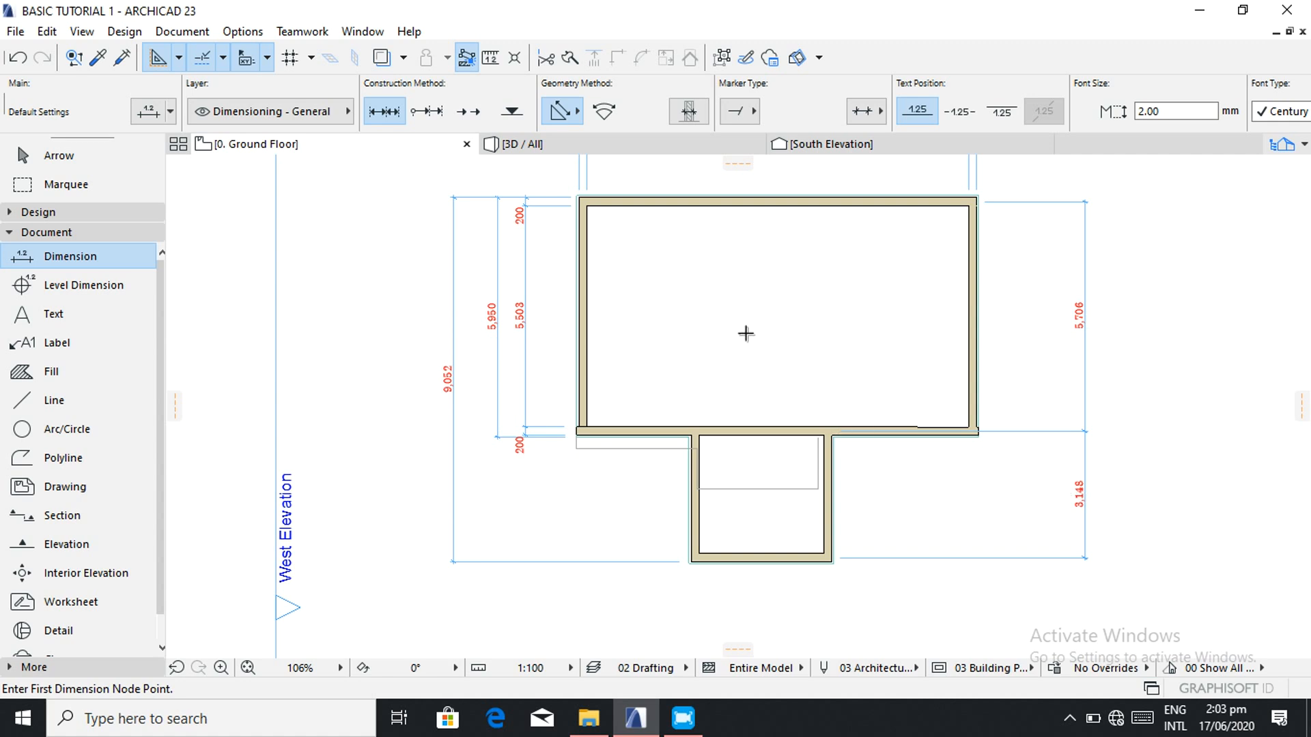
scroll(751, 331, "down", 4)
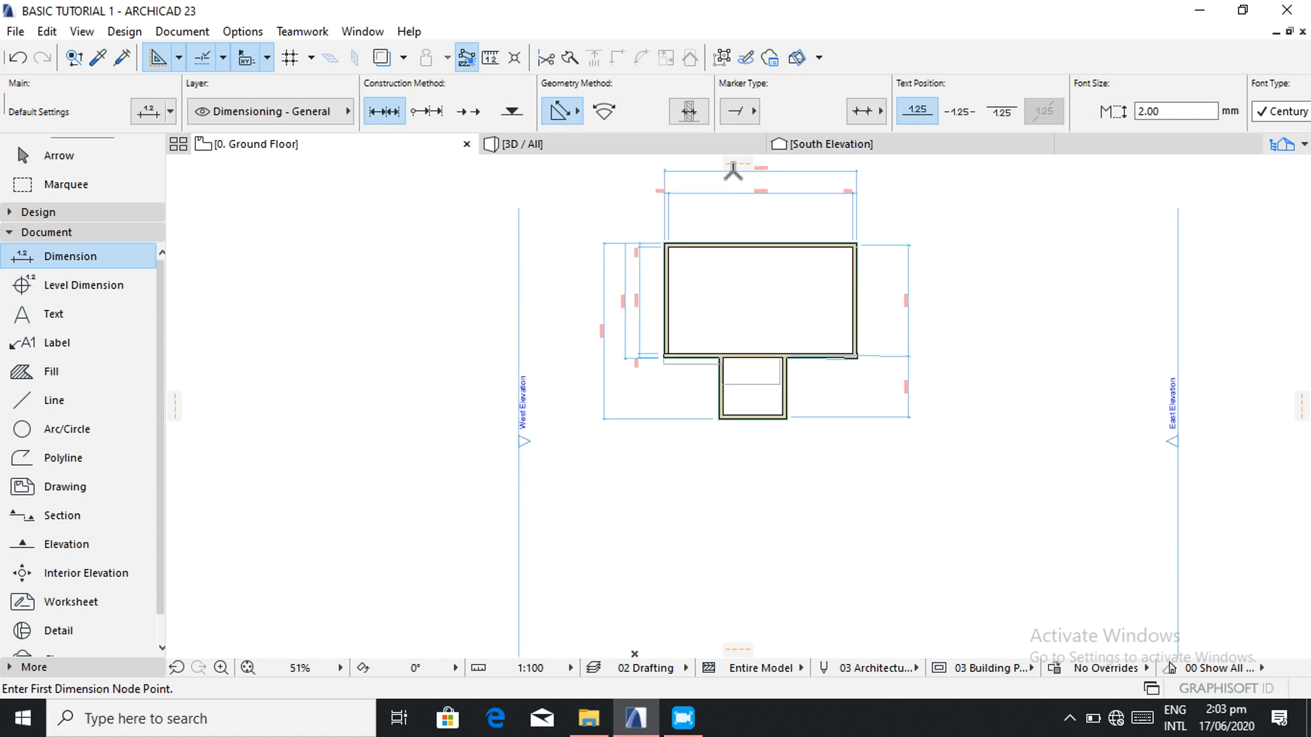
scroll(736, 179, "up", 3)
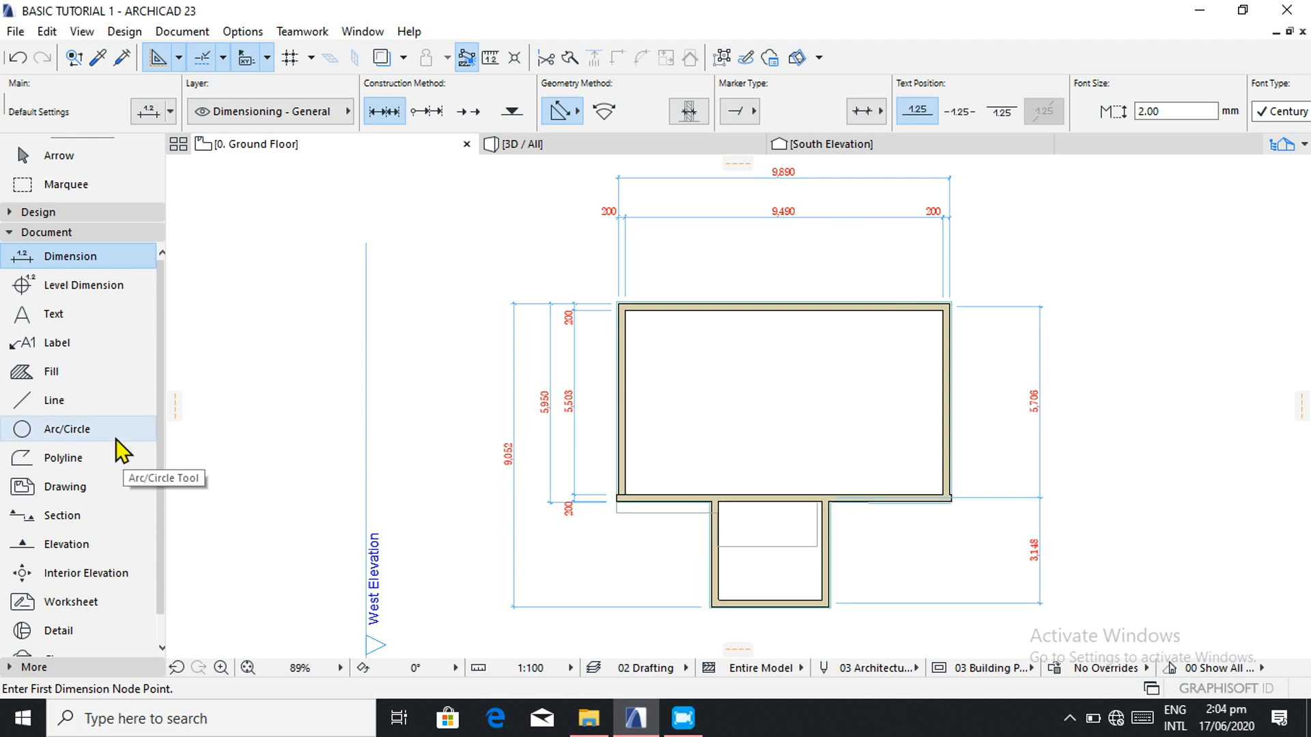
left_click(54, 213)
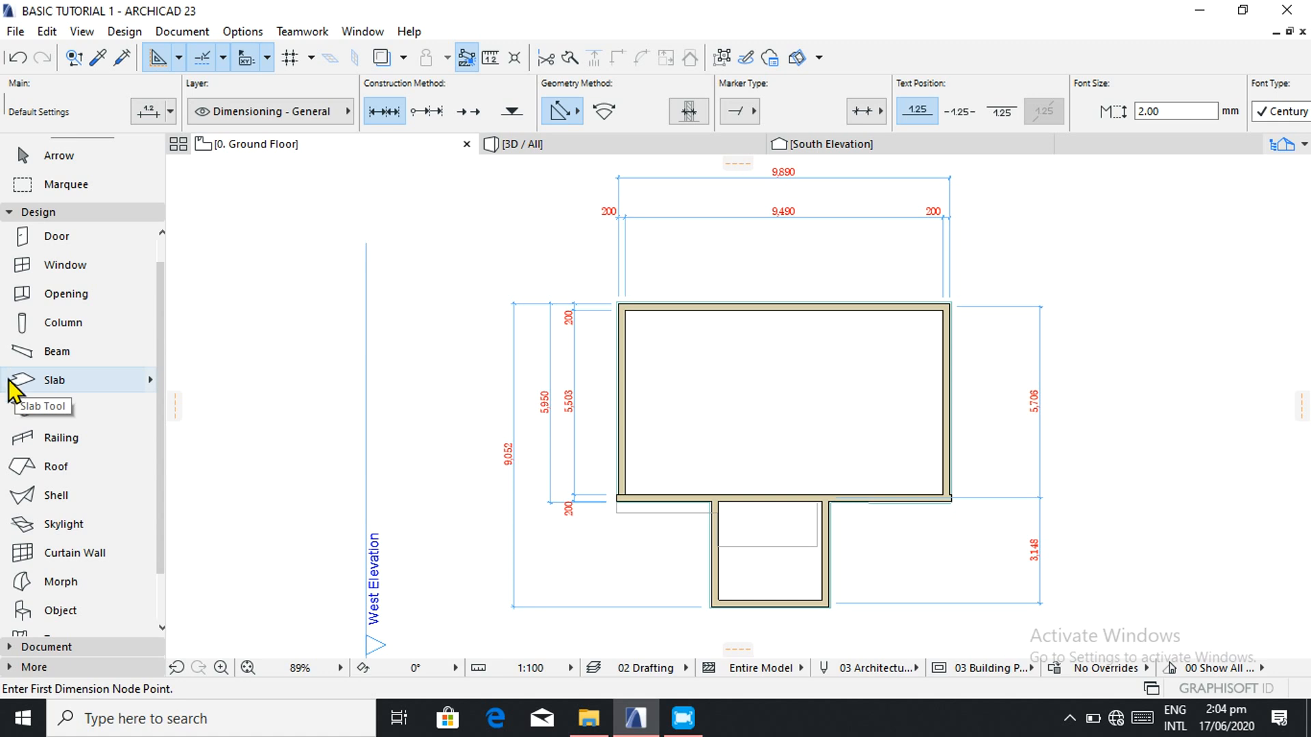
left_click(42, 470)
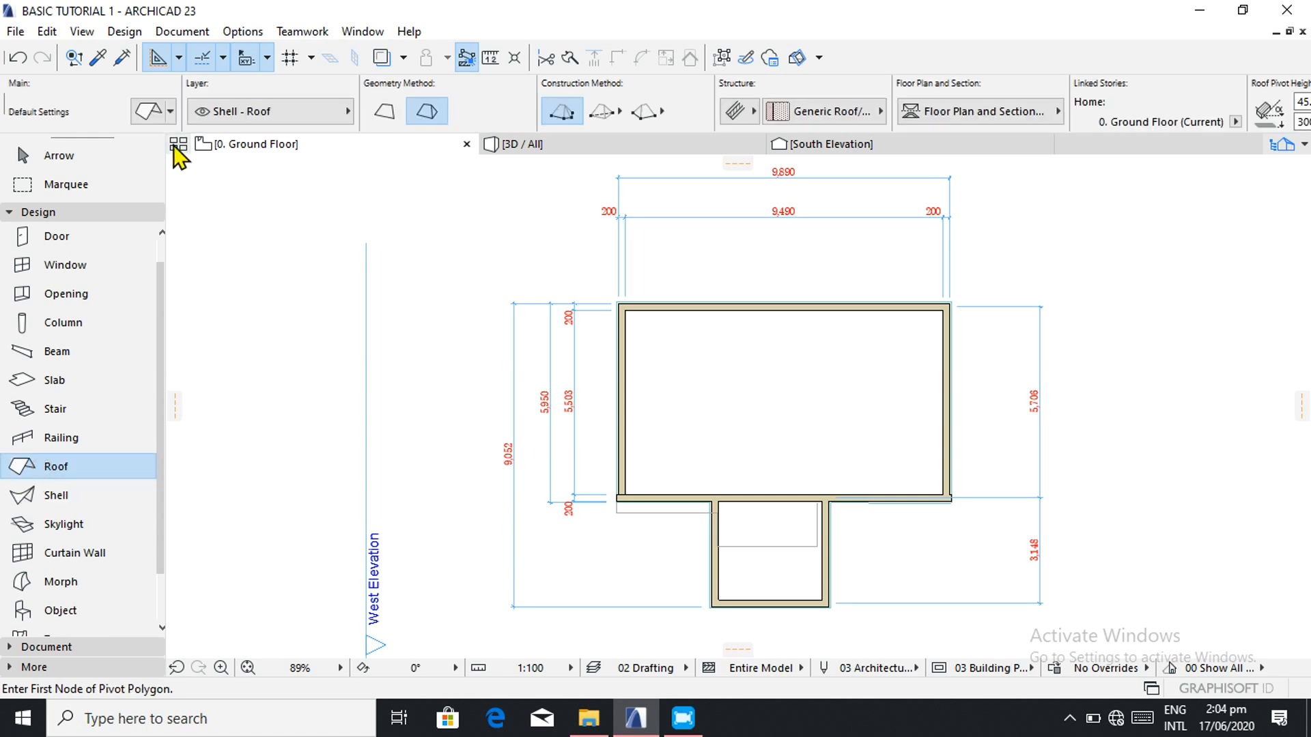
left_click(148, 112)
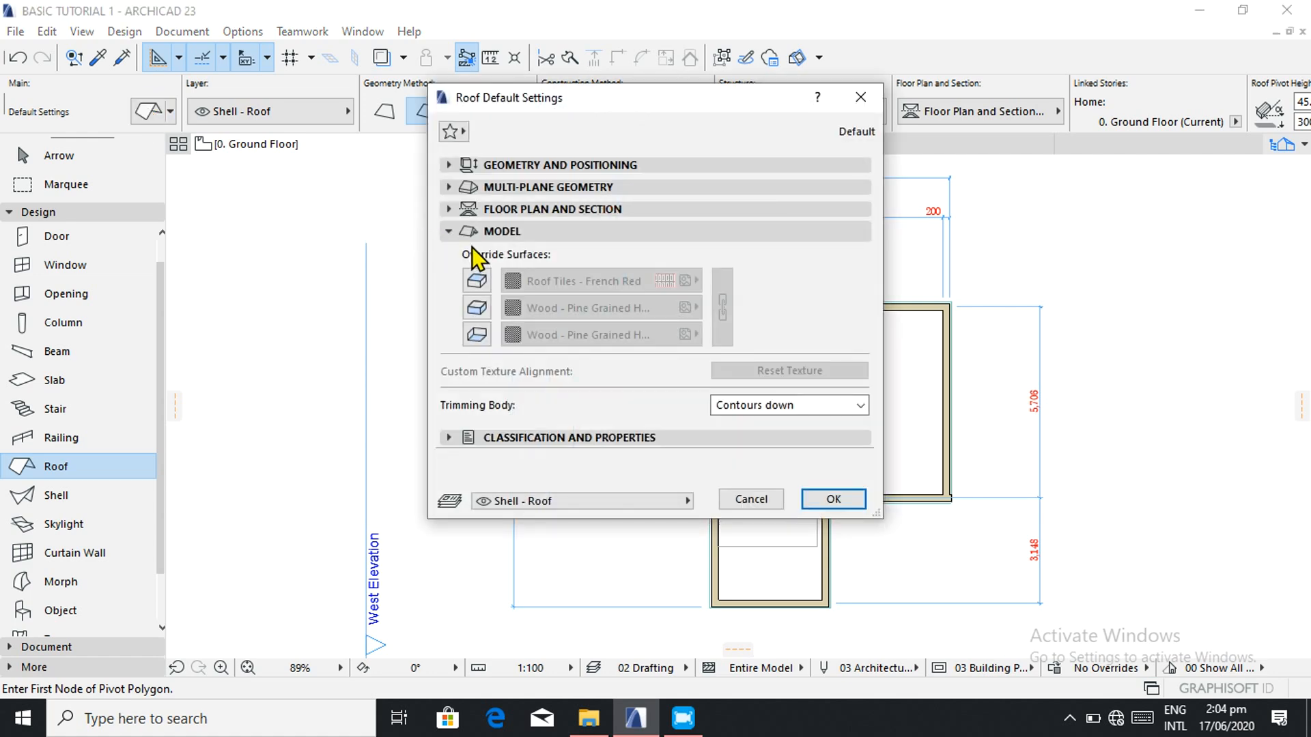
left_click(477, 283)
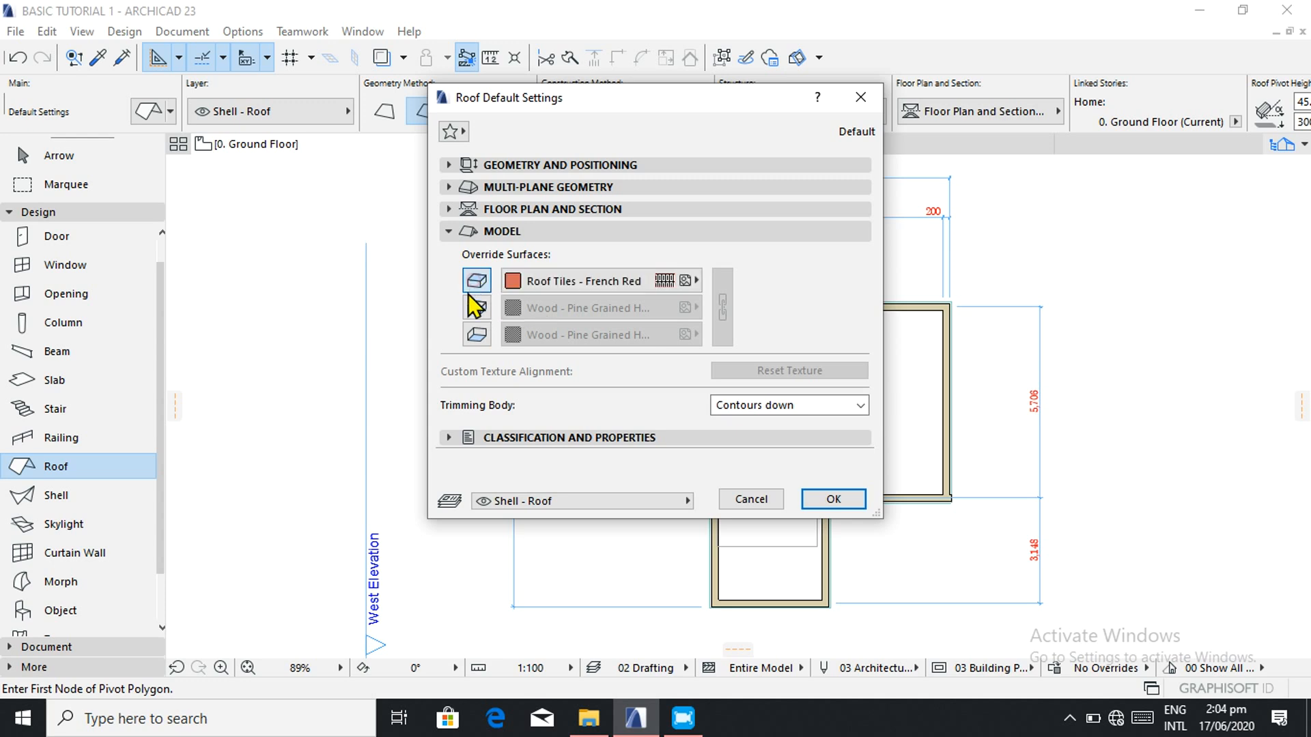
left_click(477, 309)
left_click(477, 335)
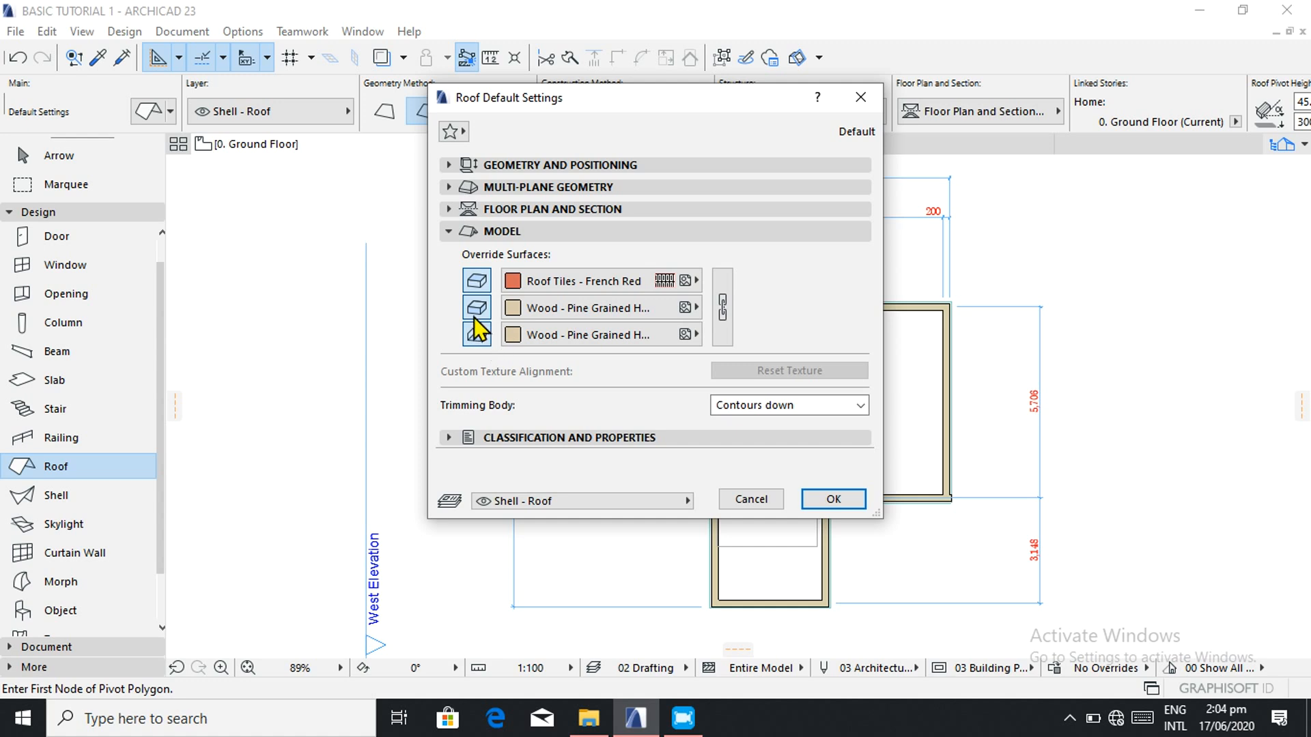
left_click(482, 332)
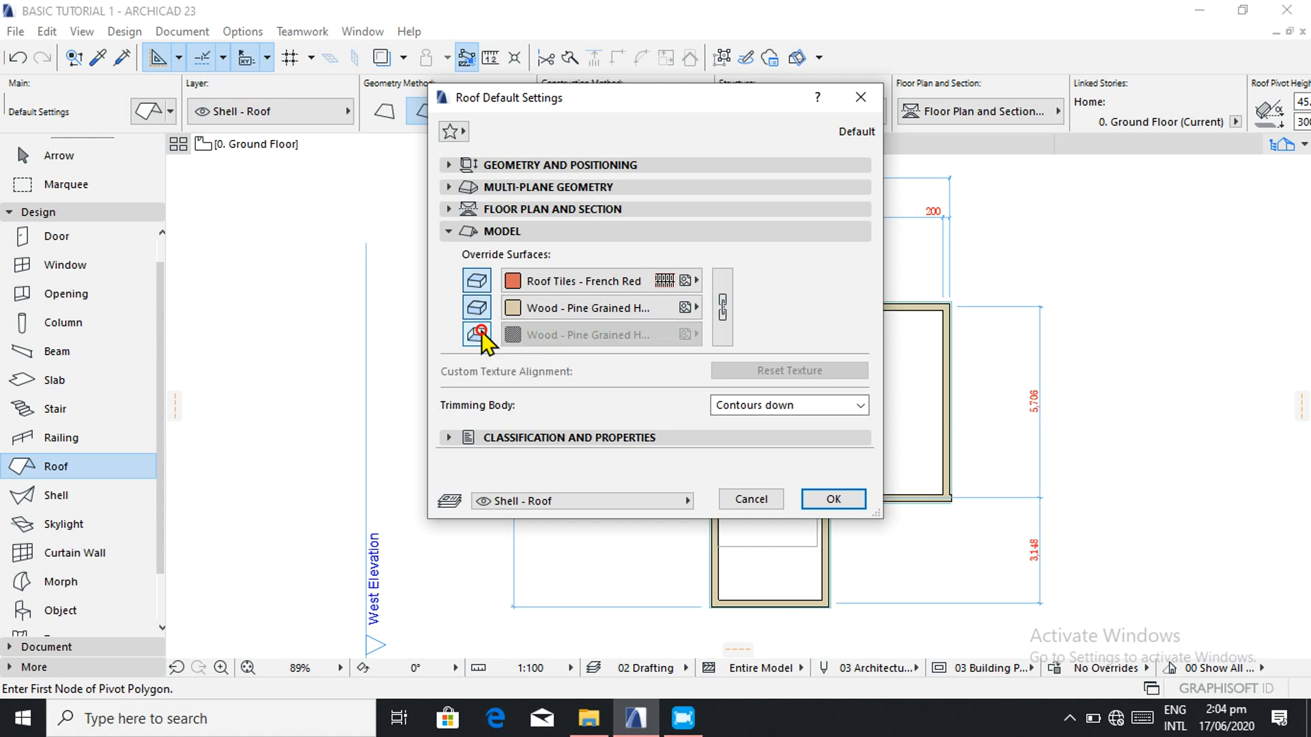
left_click(481, 332)
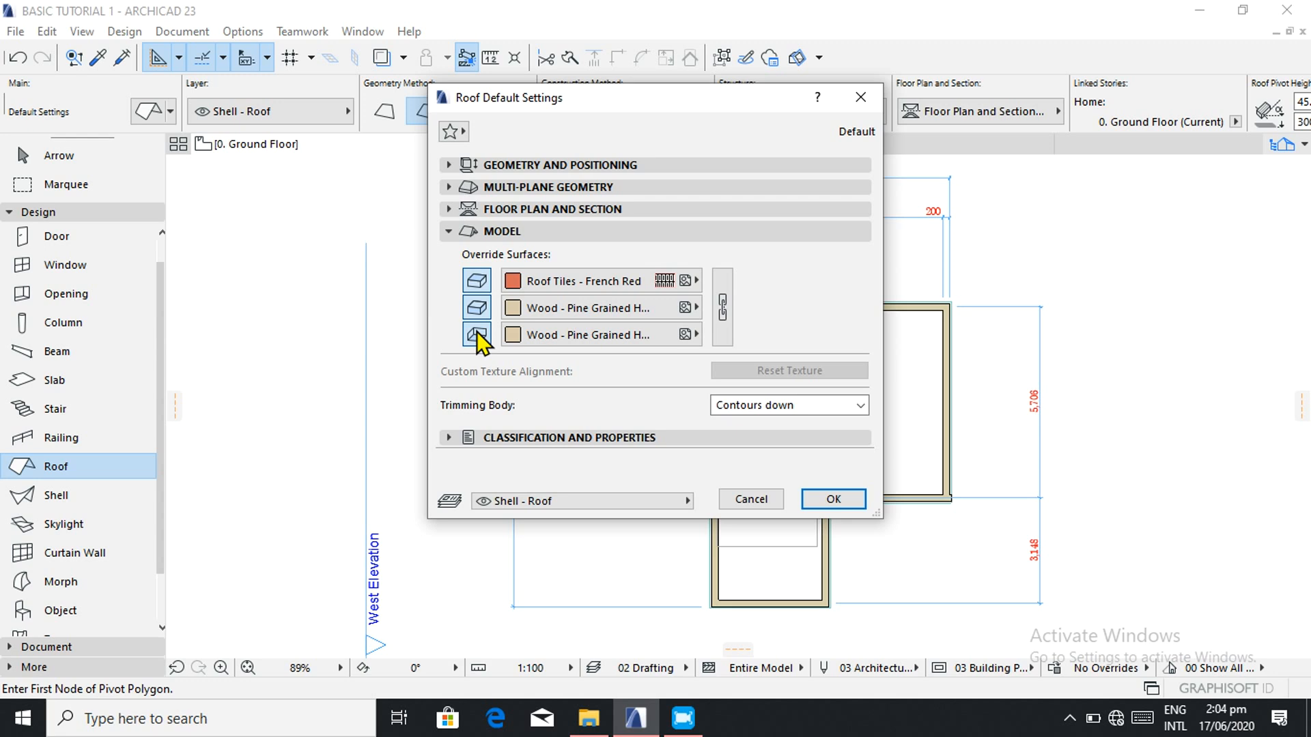
left_click(870, 102)
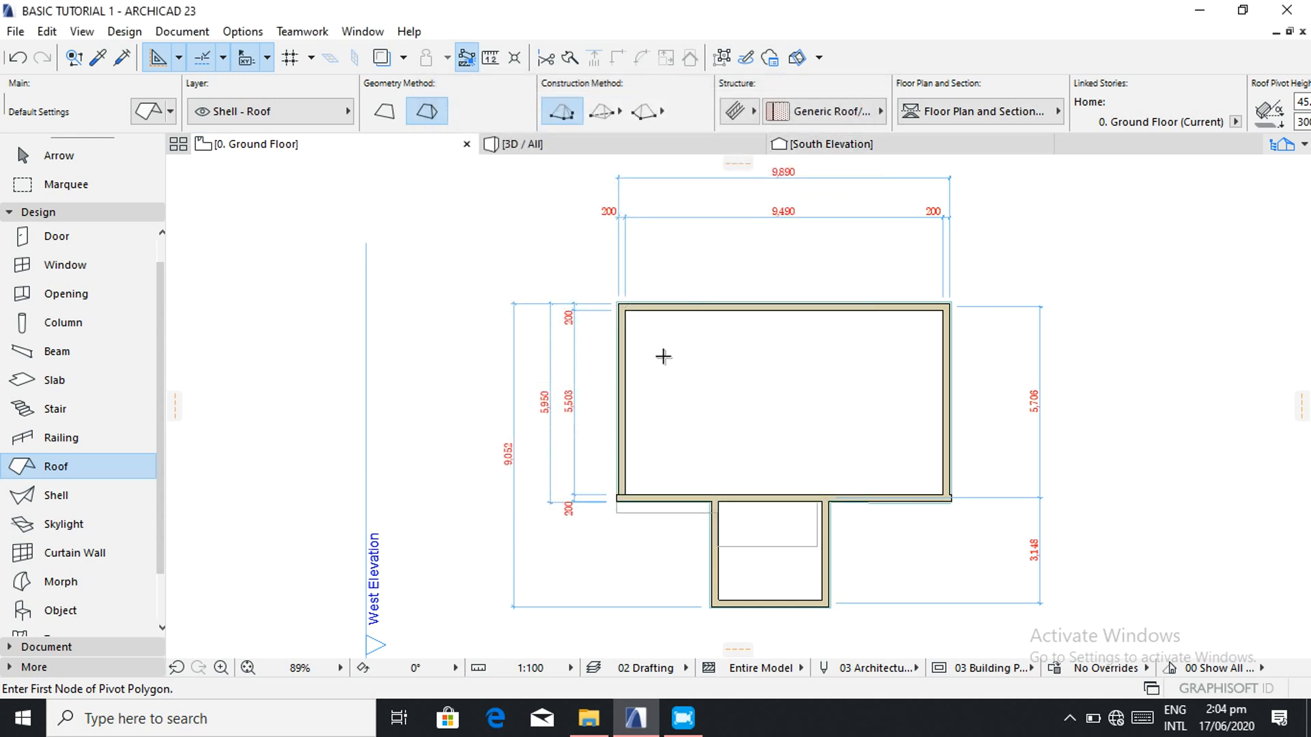
- Start the Slab tool and apply the Ceiling favorite to its default settings
left_click(53, 382)
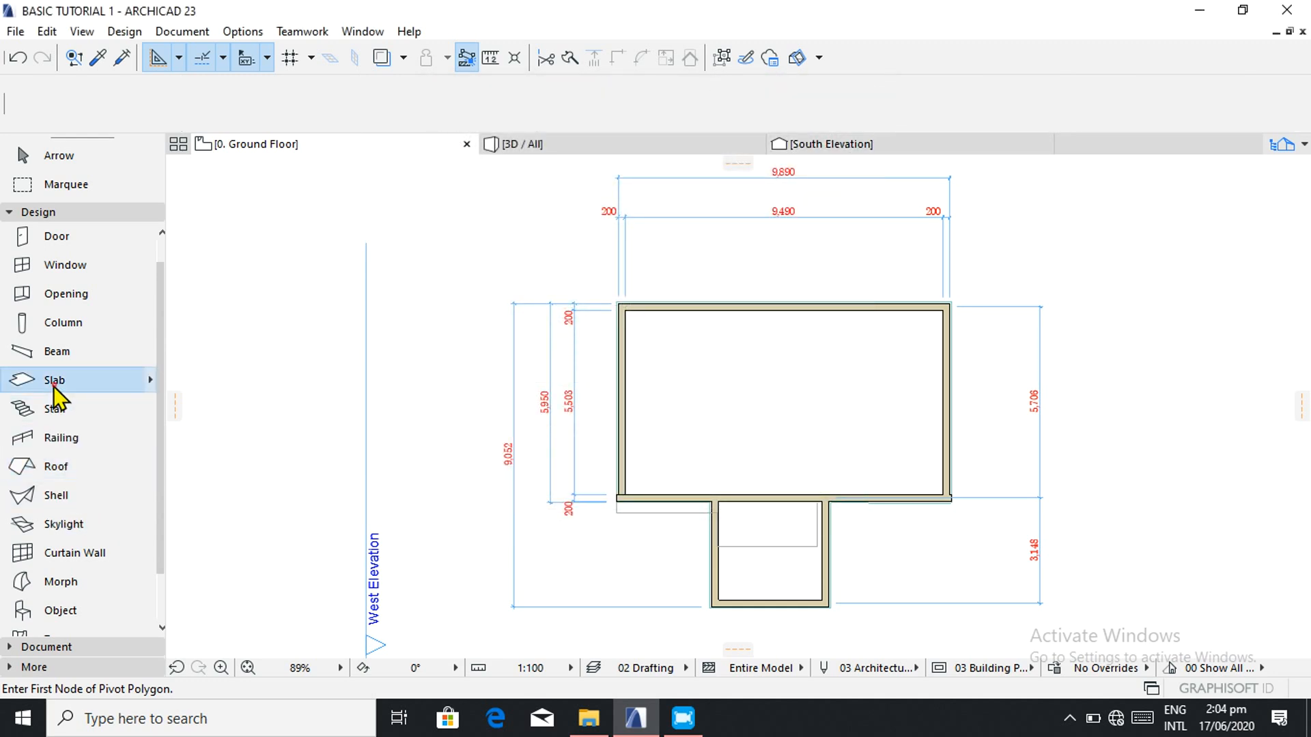
left_click(171, 110)
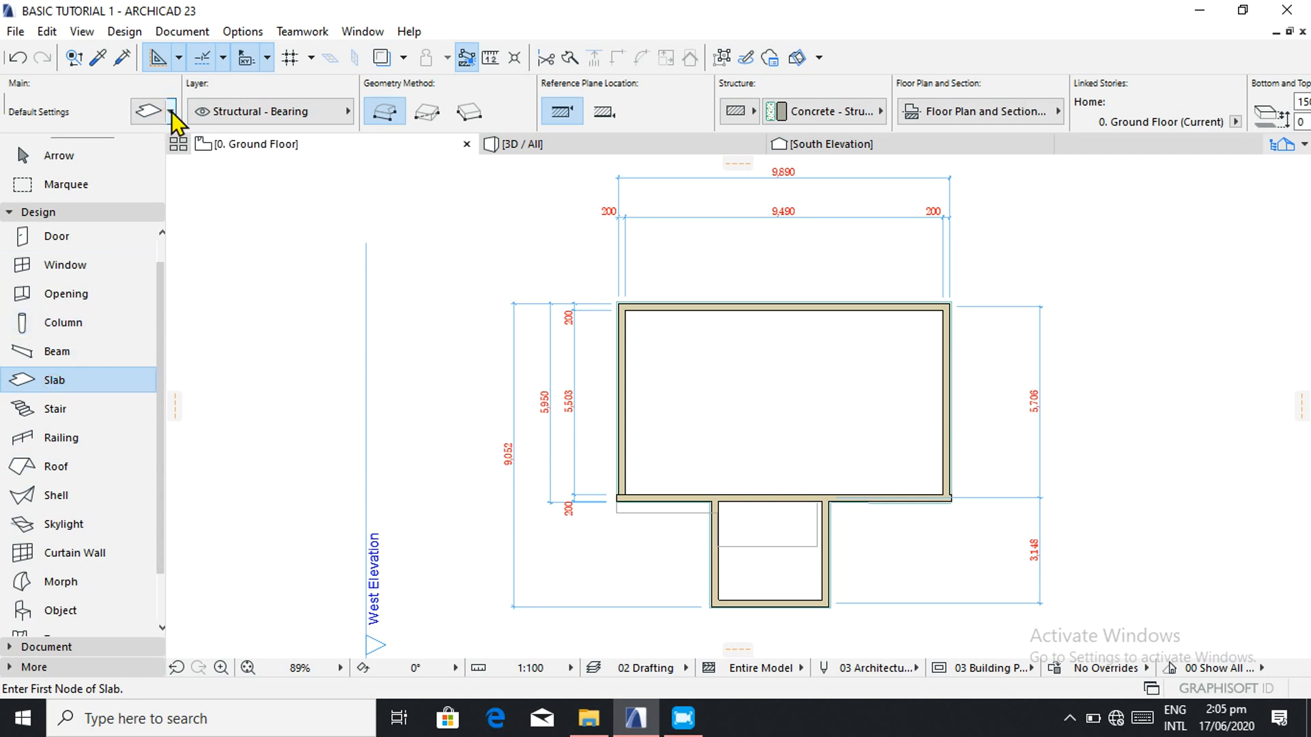
right_click(171, 112)
left_click(170, 111)
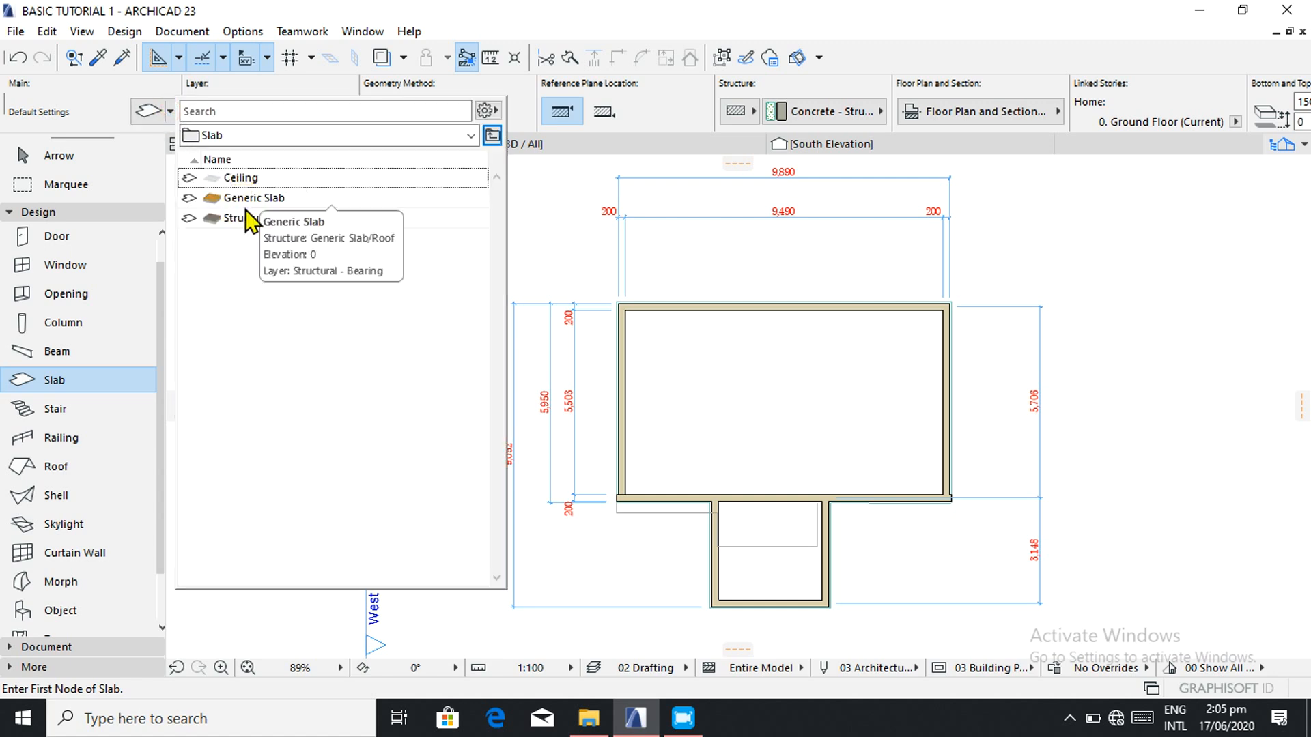
left_click(195, 178)
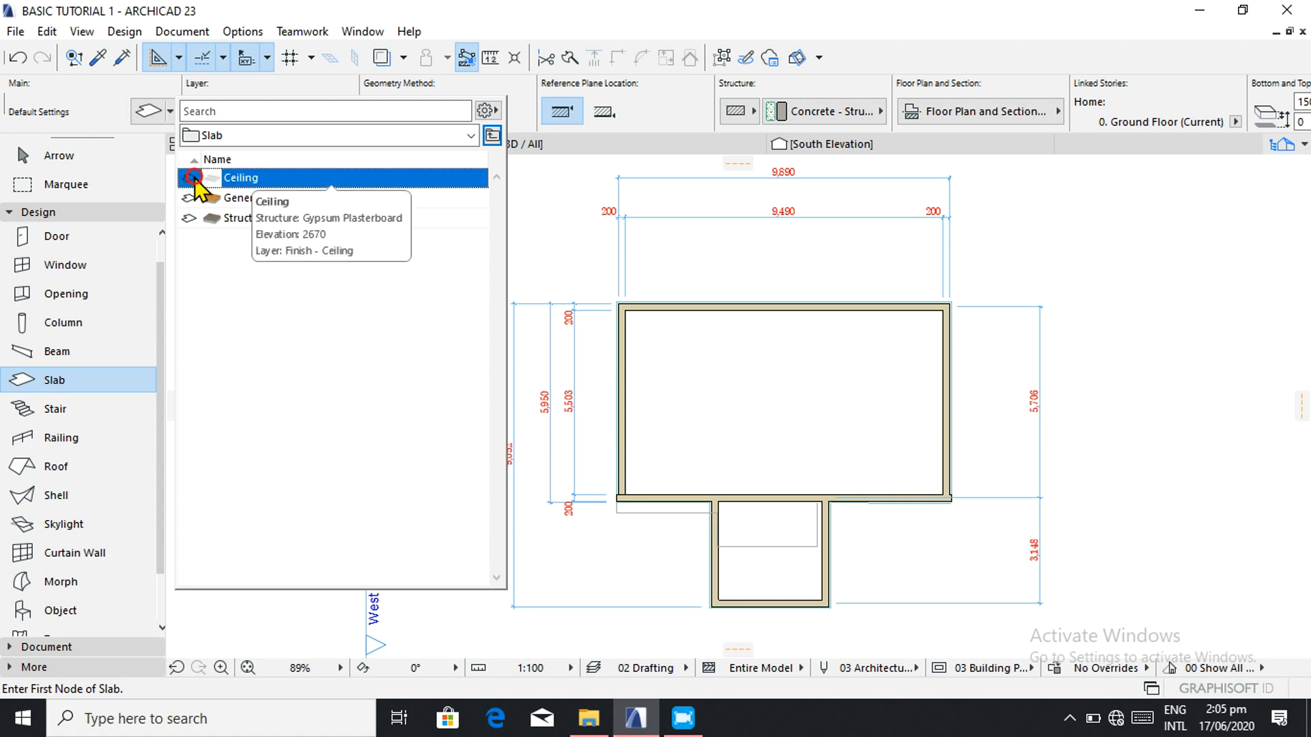
double_click(189, 179)
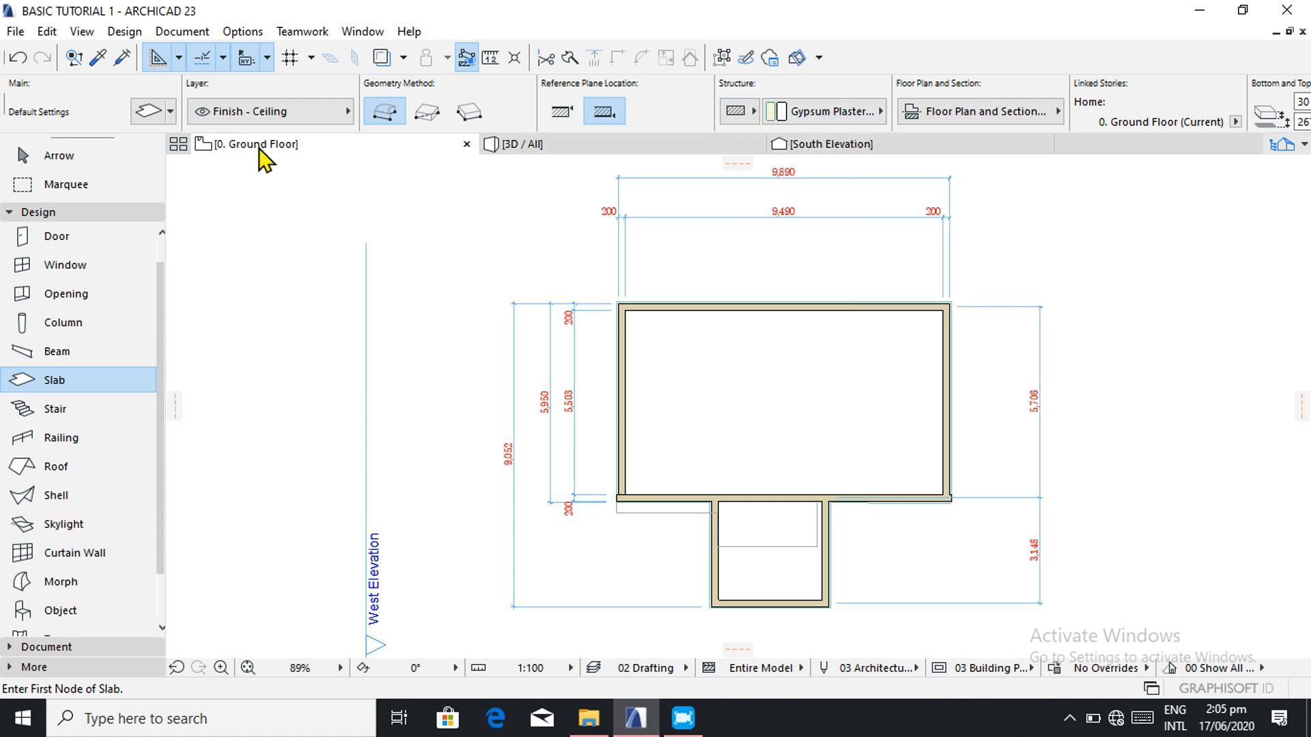
- Set the ceiling slab's default offset to the home story to 2700
left_click(154, 115)
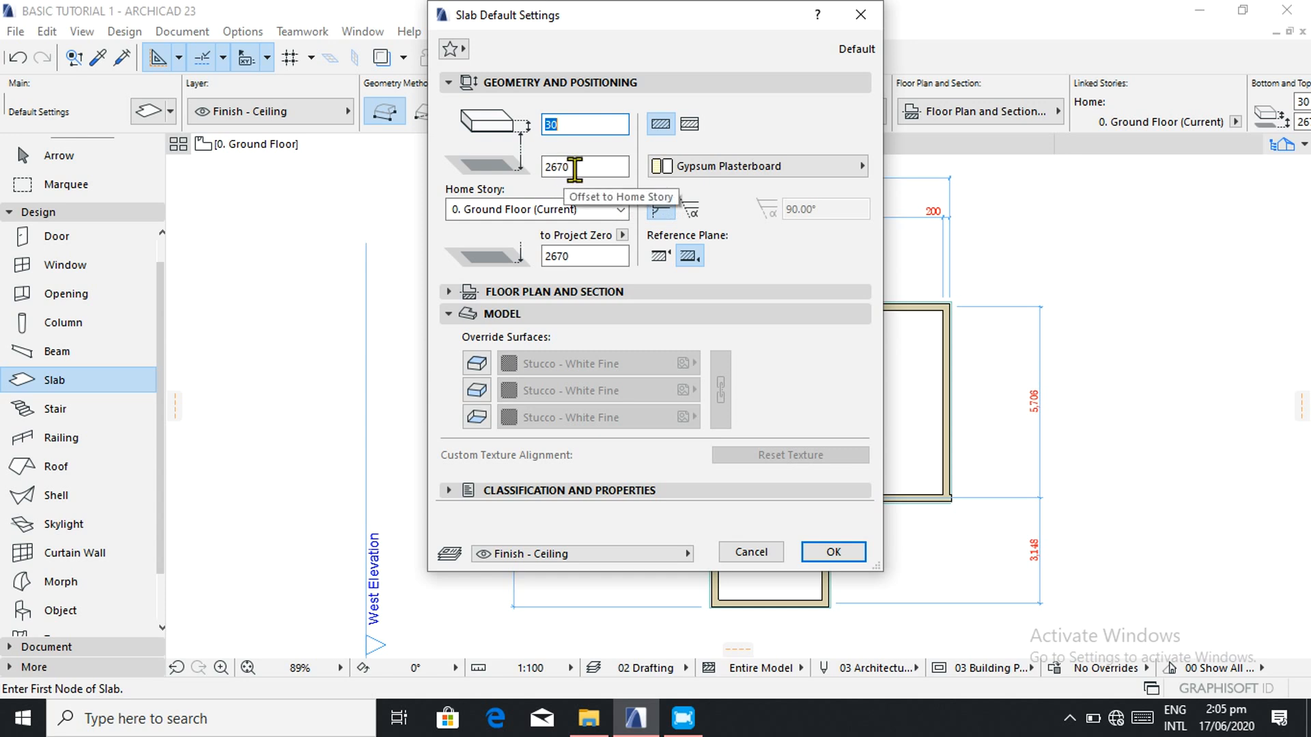
left_click(575, 167)
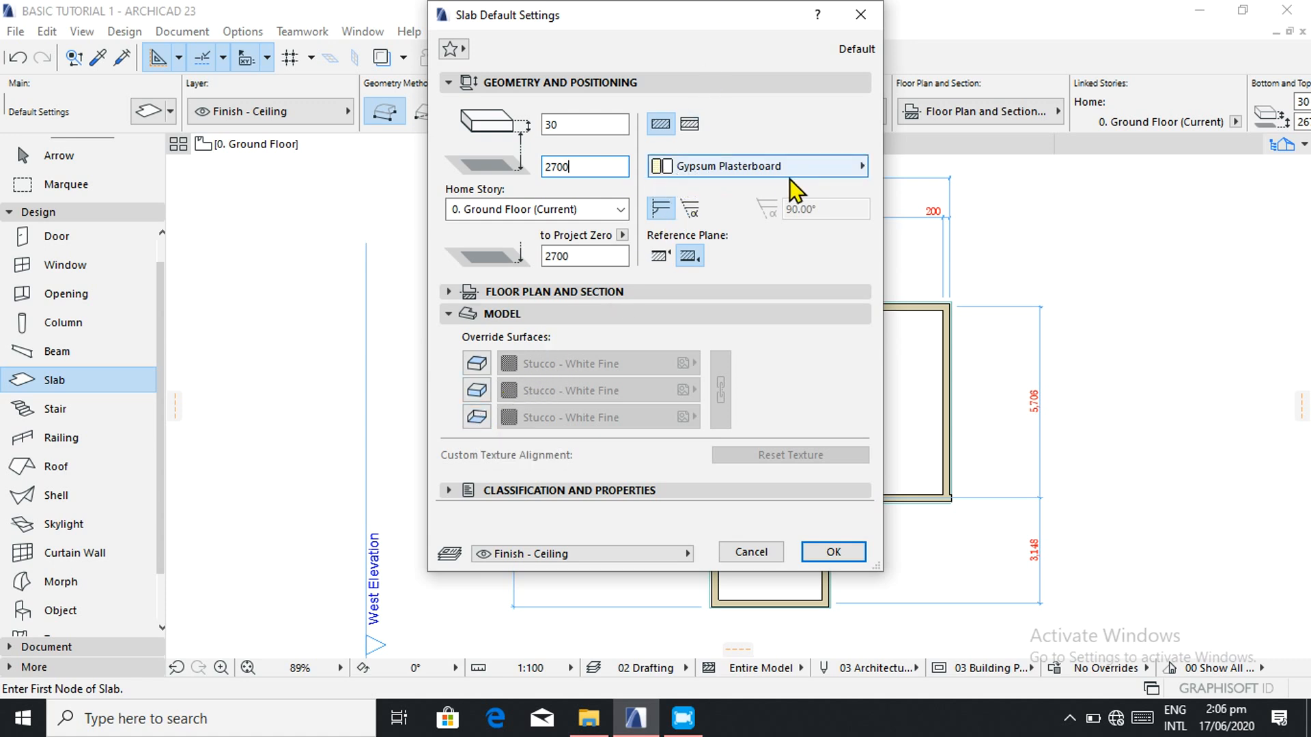
left_click(832, 553)
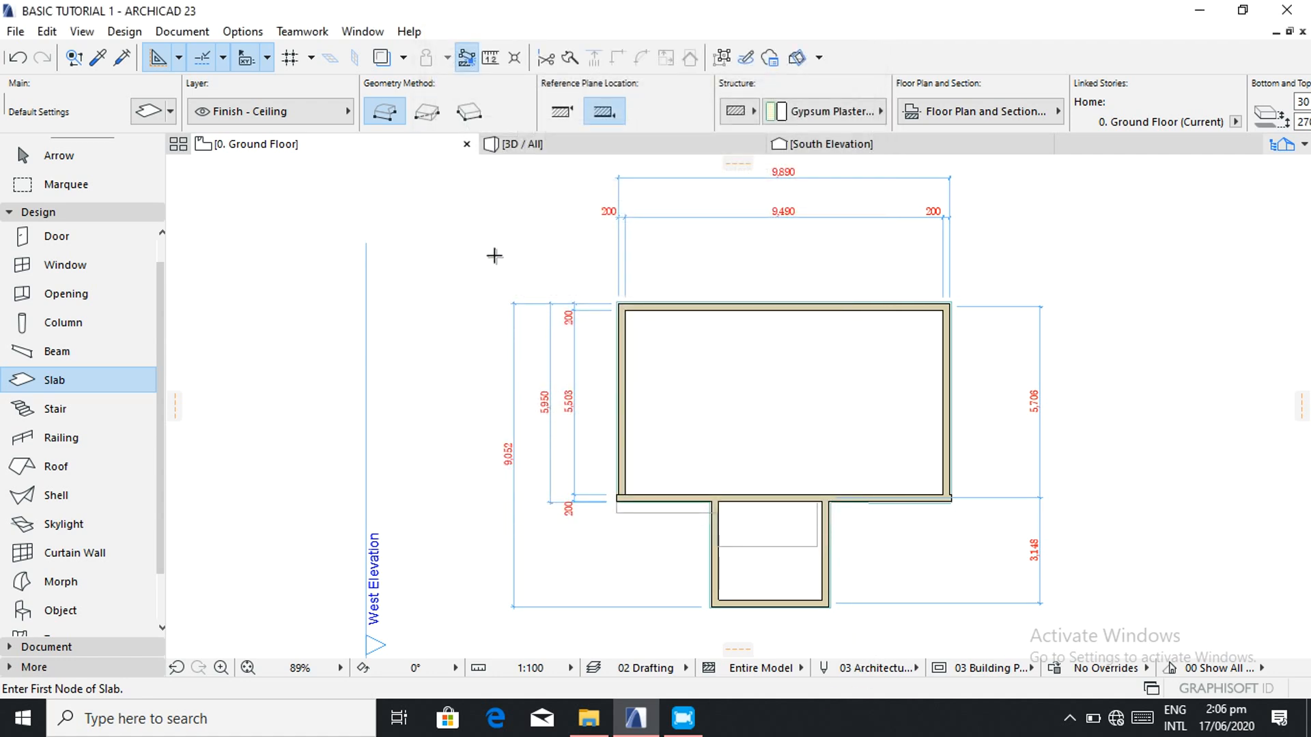
- Start the ceiling slab outline along the main room's north-west, north-east and south-east inner corners, continuing west to the small room's east wall
scroll(635, 346, "up", 5)
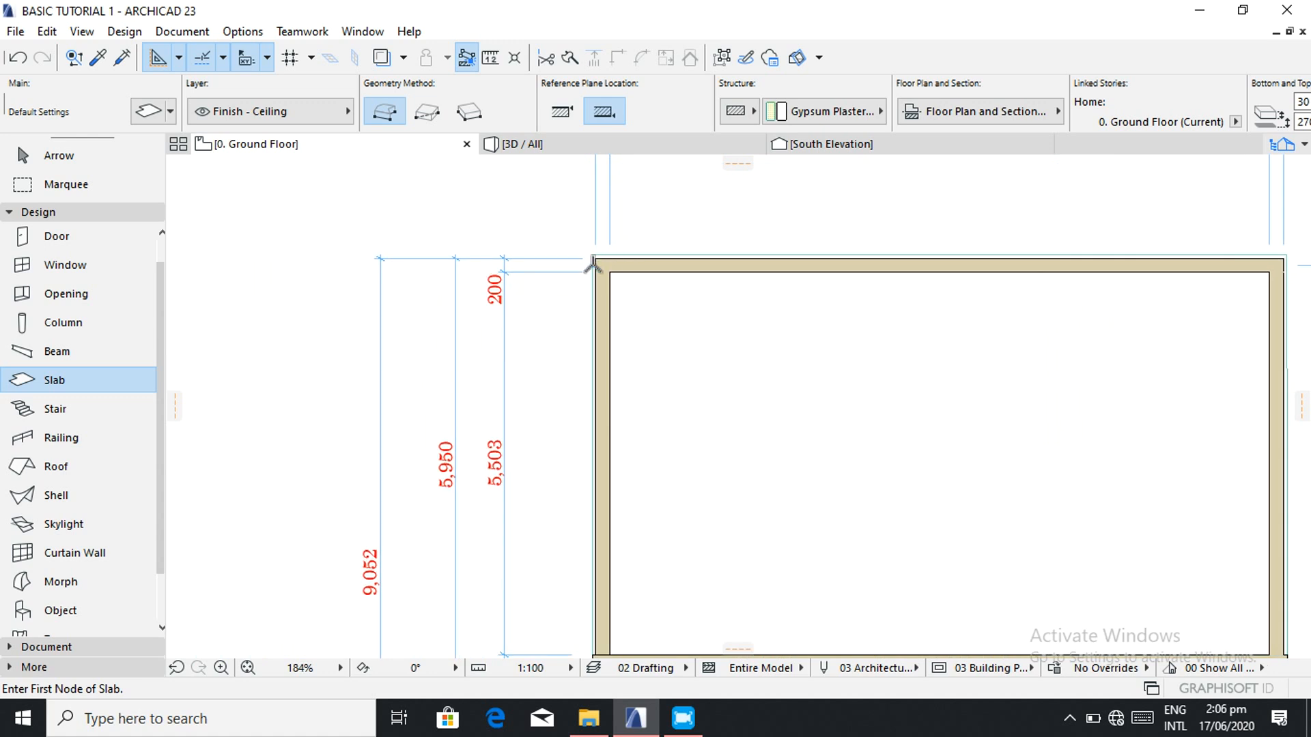
scroll(596, 264, "up", 10)
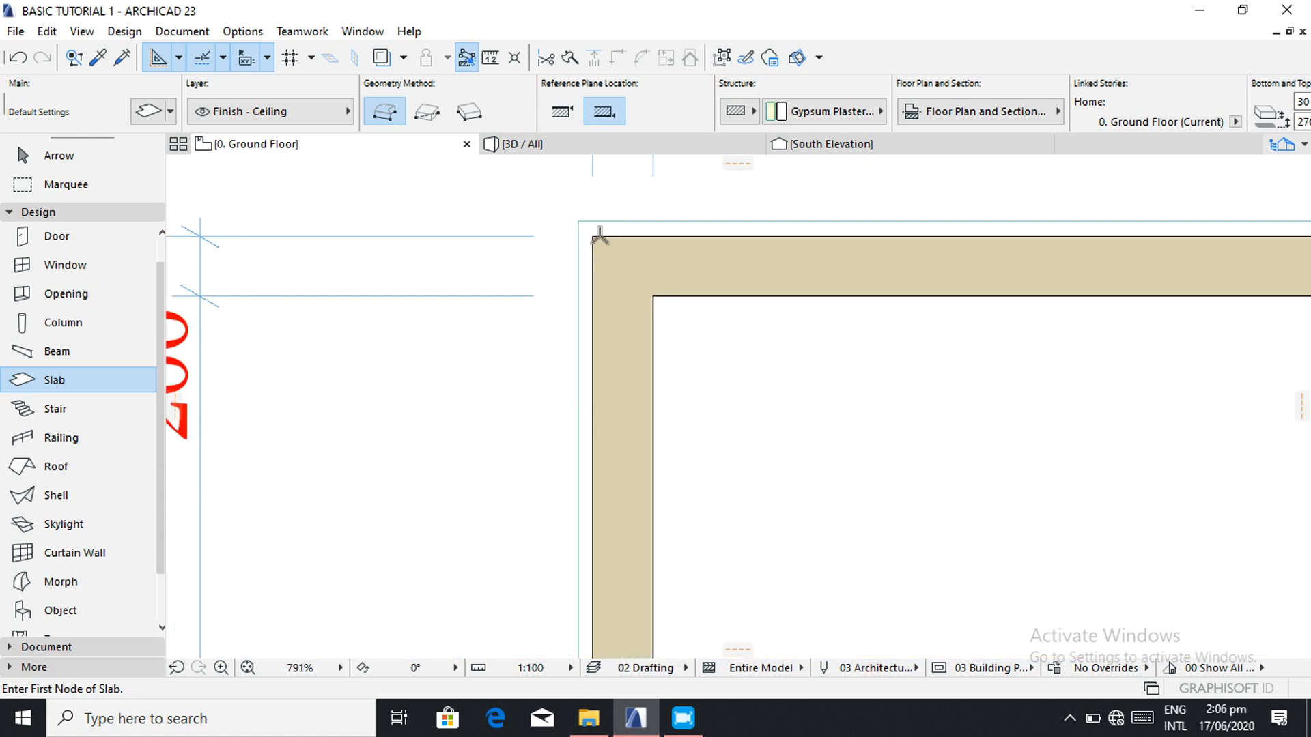
scroll(599, 236, "down", 14)
scroll(640, 324, "down", 2)
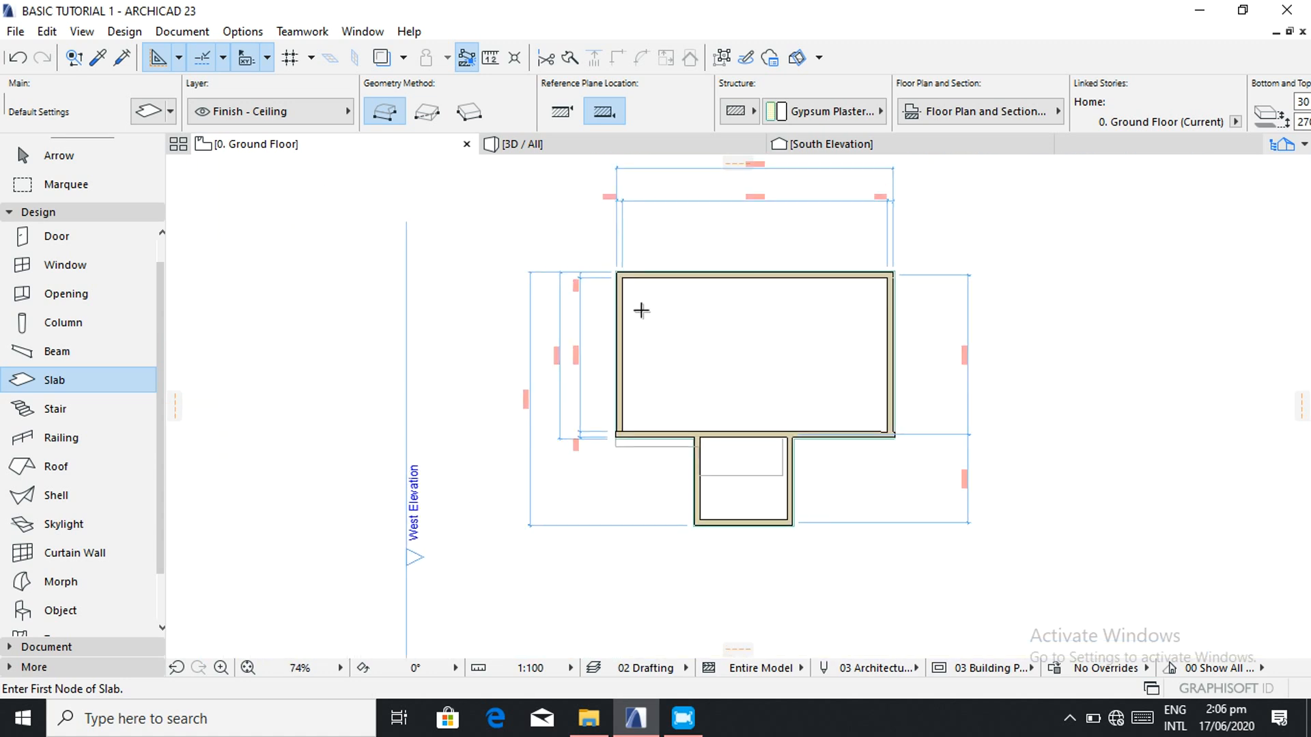
scroll(641, 310, "up", 4)
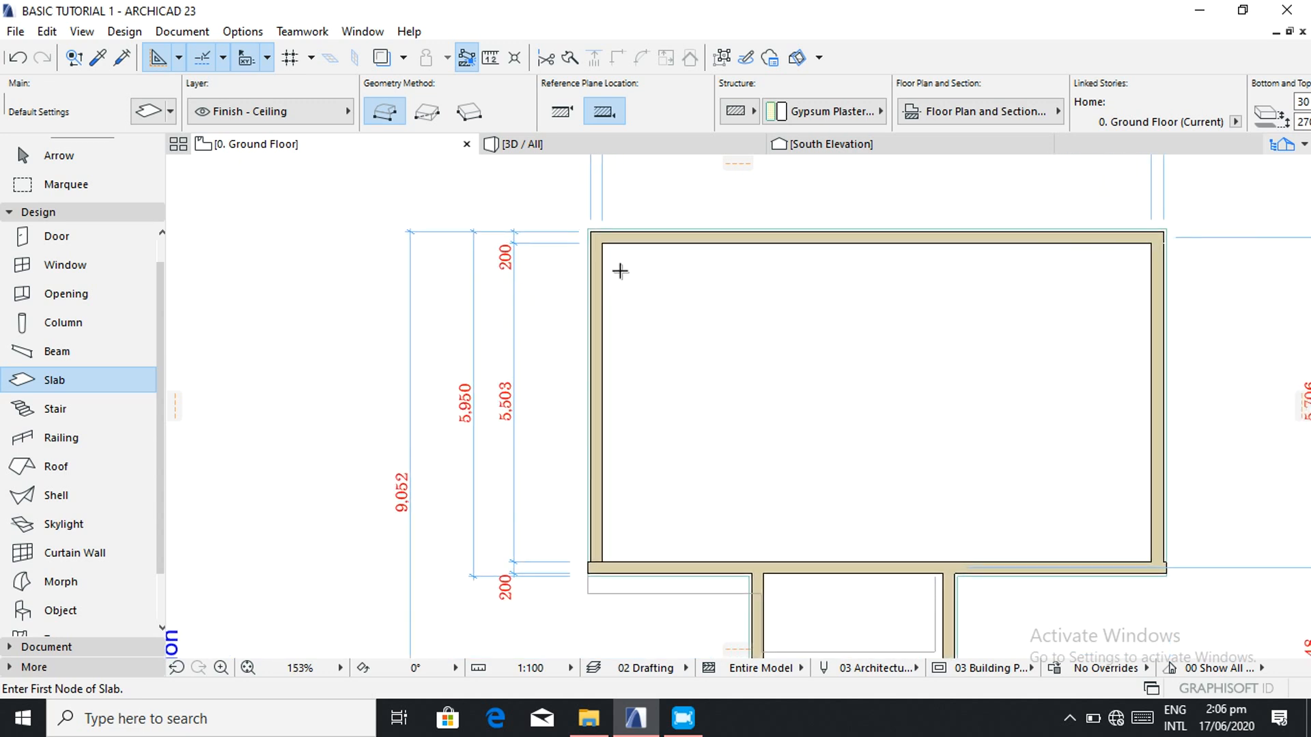
left_click(601, 243)
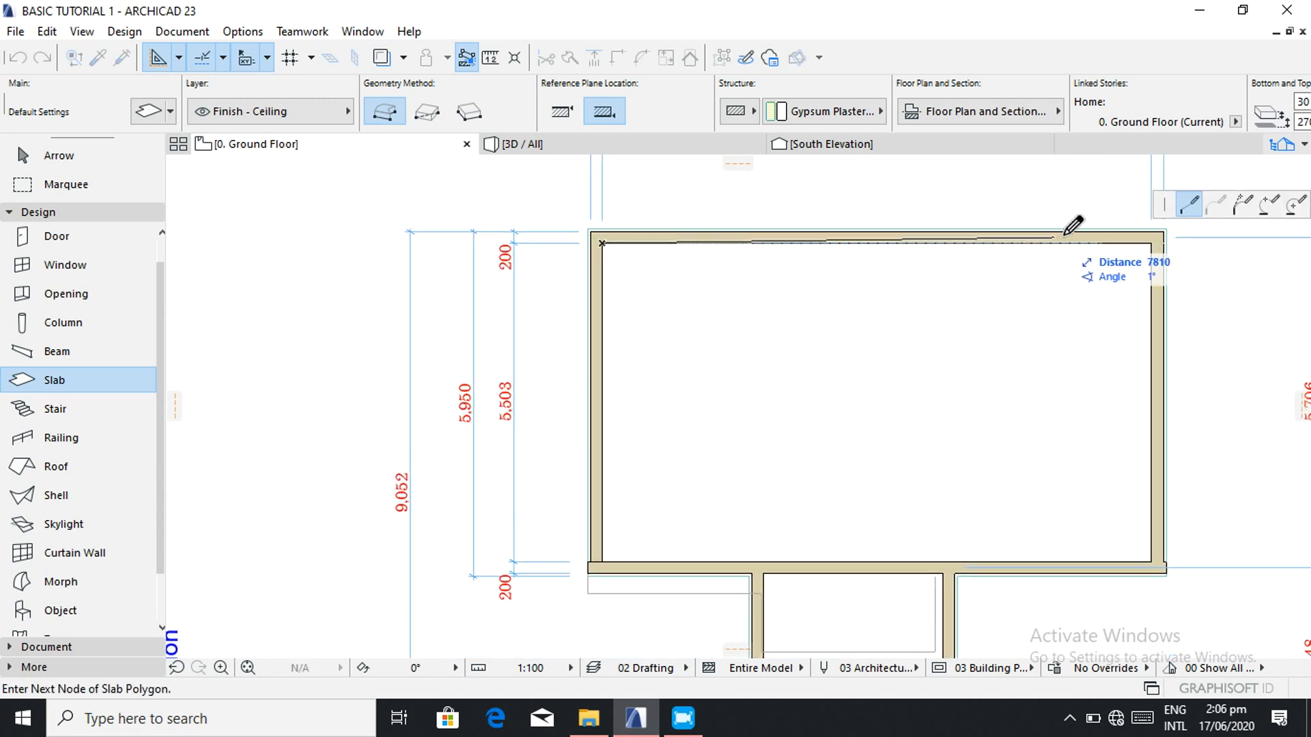
left_click(1151, 243)
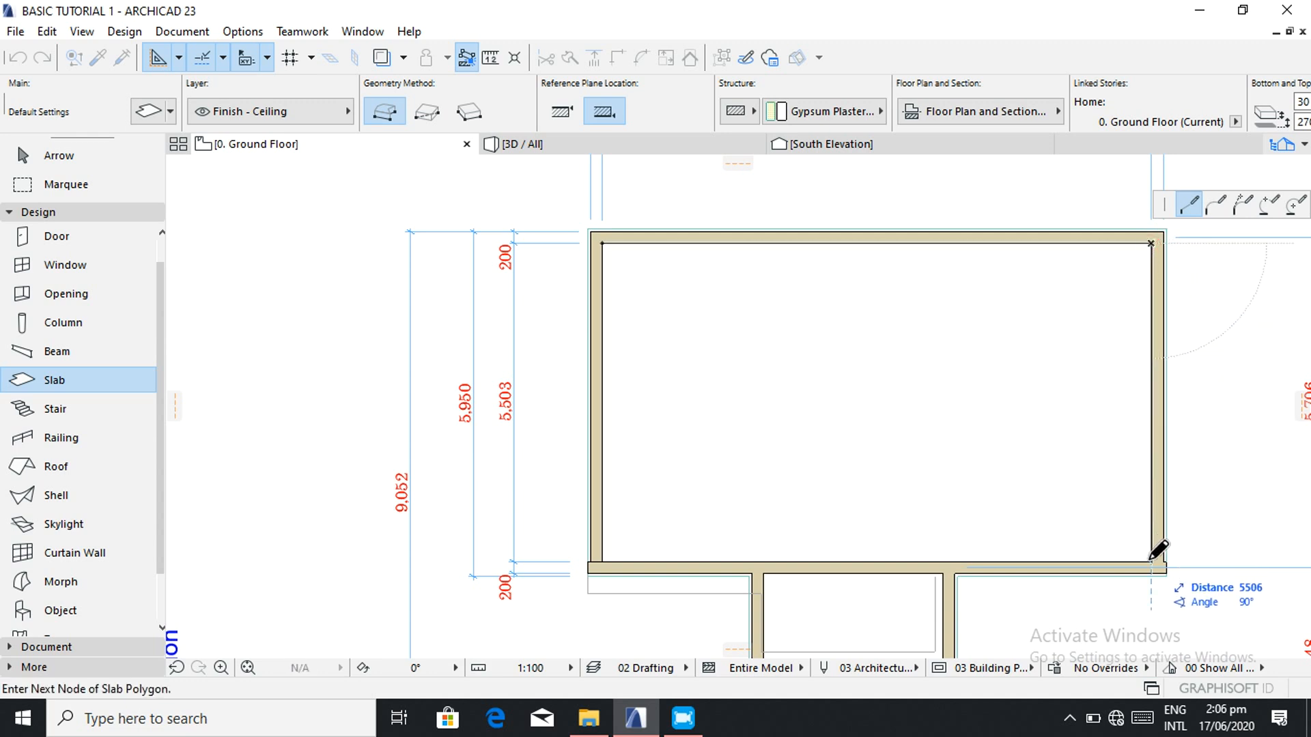
left_click(1150, 561)
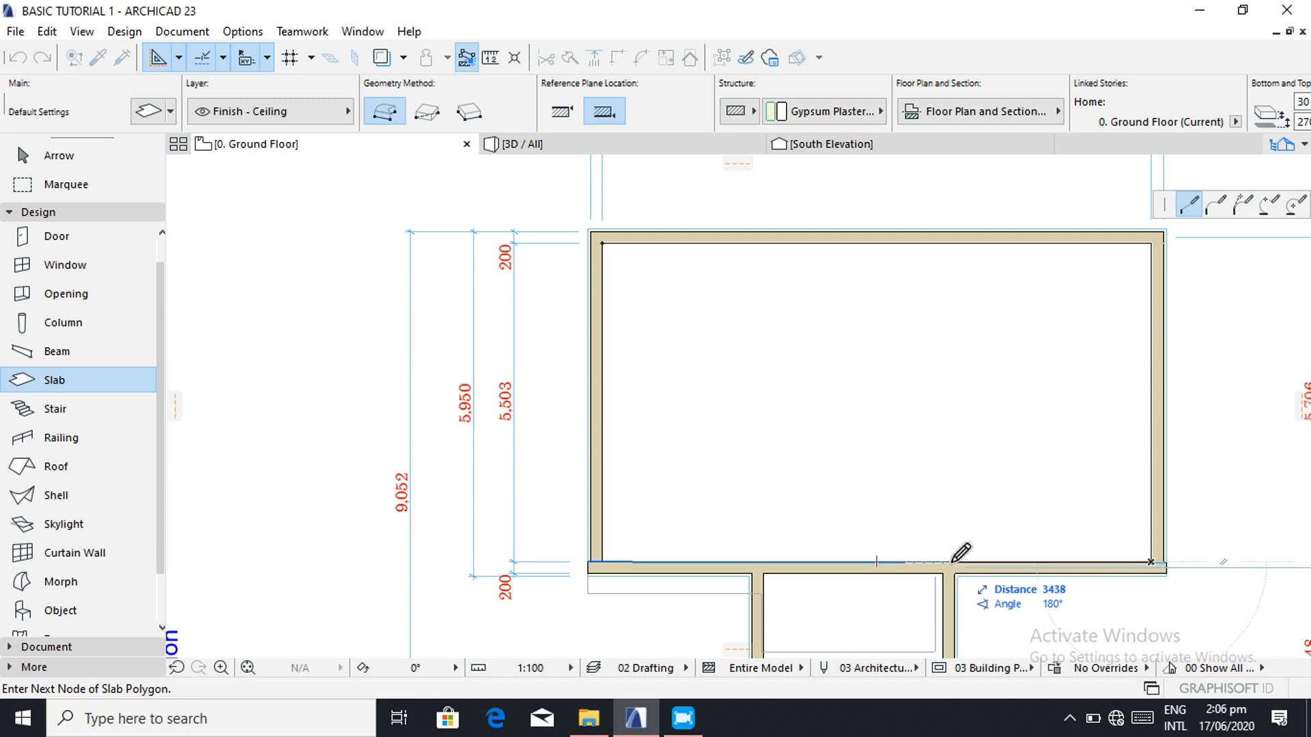
left_click(941, 562)
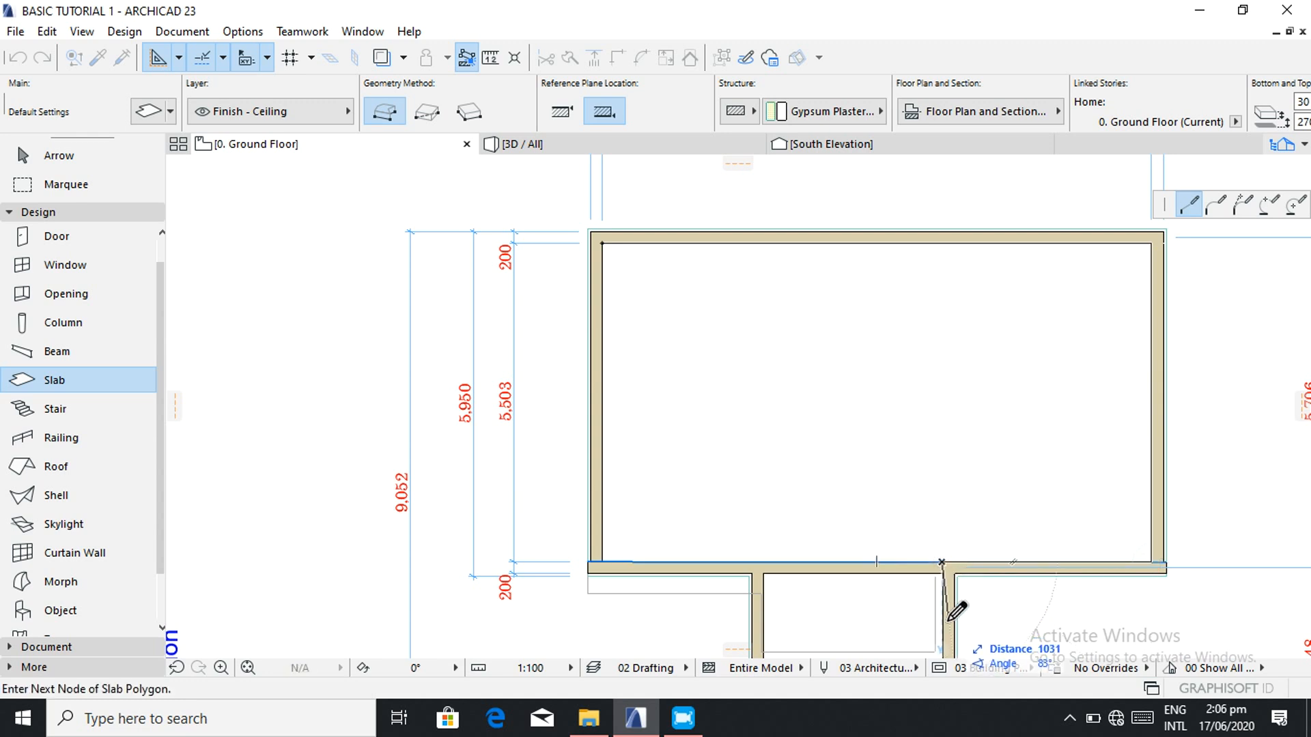
- Continue the slab outline around the small room's south-east and south-west inner corners and back north to the main room's south wall
scroll(943, 595, "down", 6)
scroll(949, 648, "up", 3)
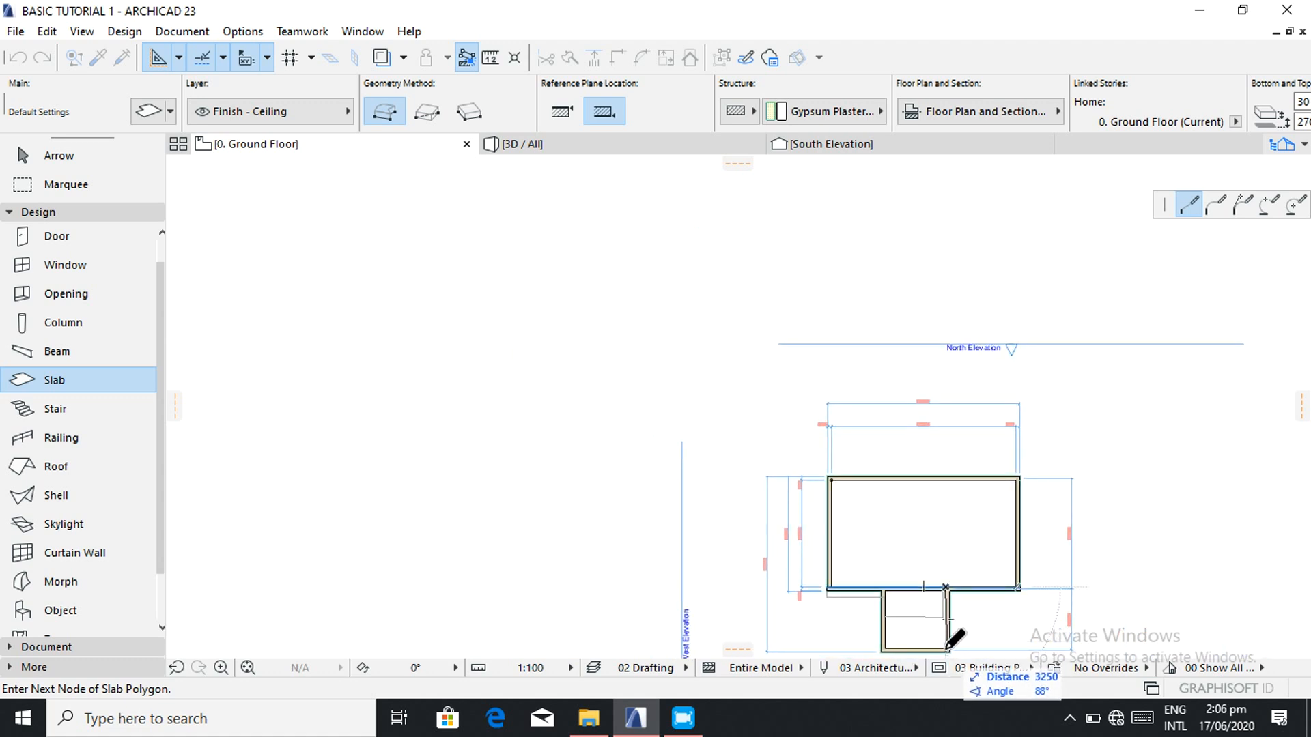
scroll(949, 647, "up", 4)
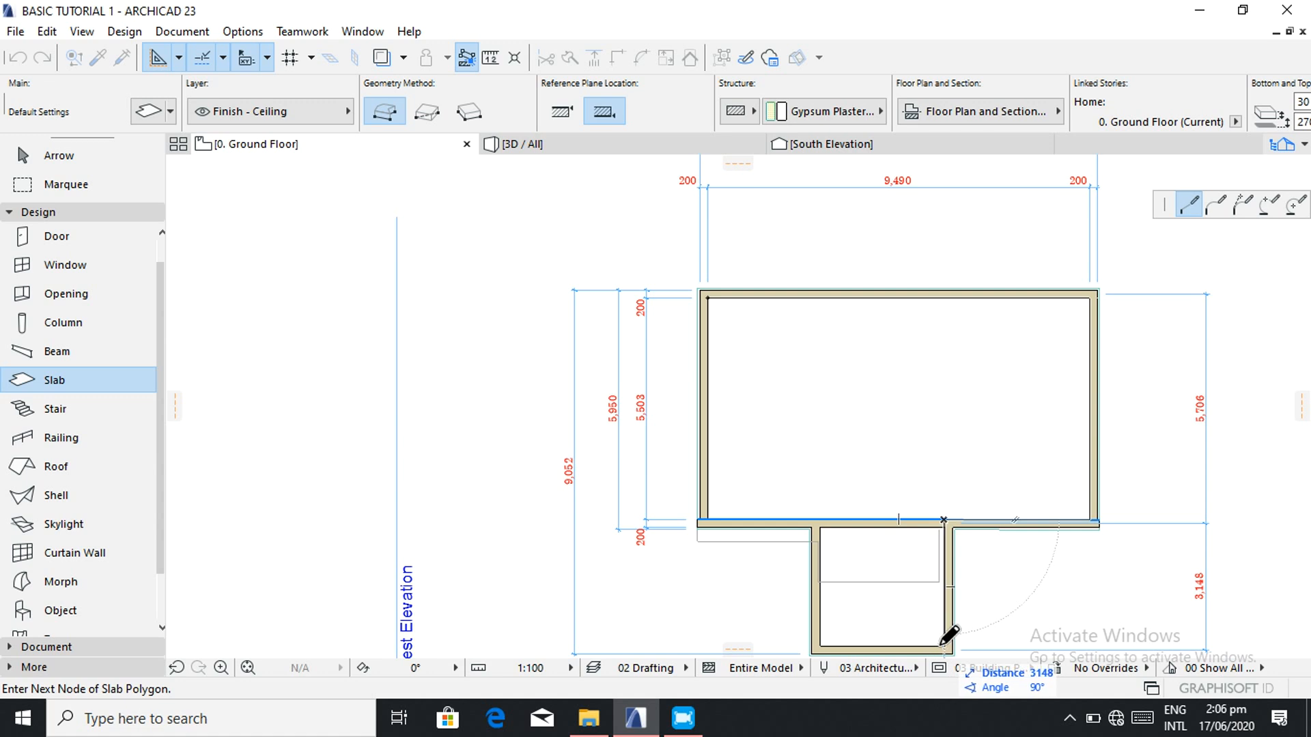
left_click(944, 646)
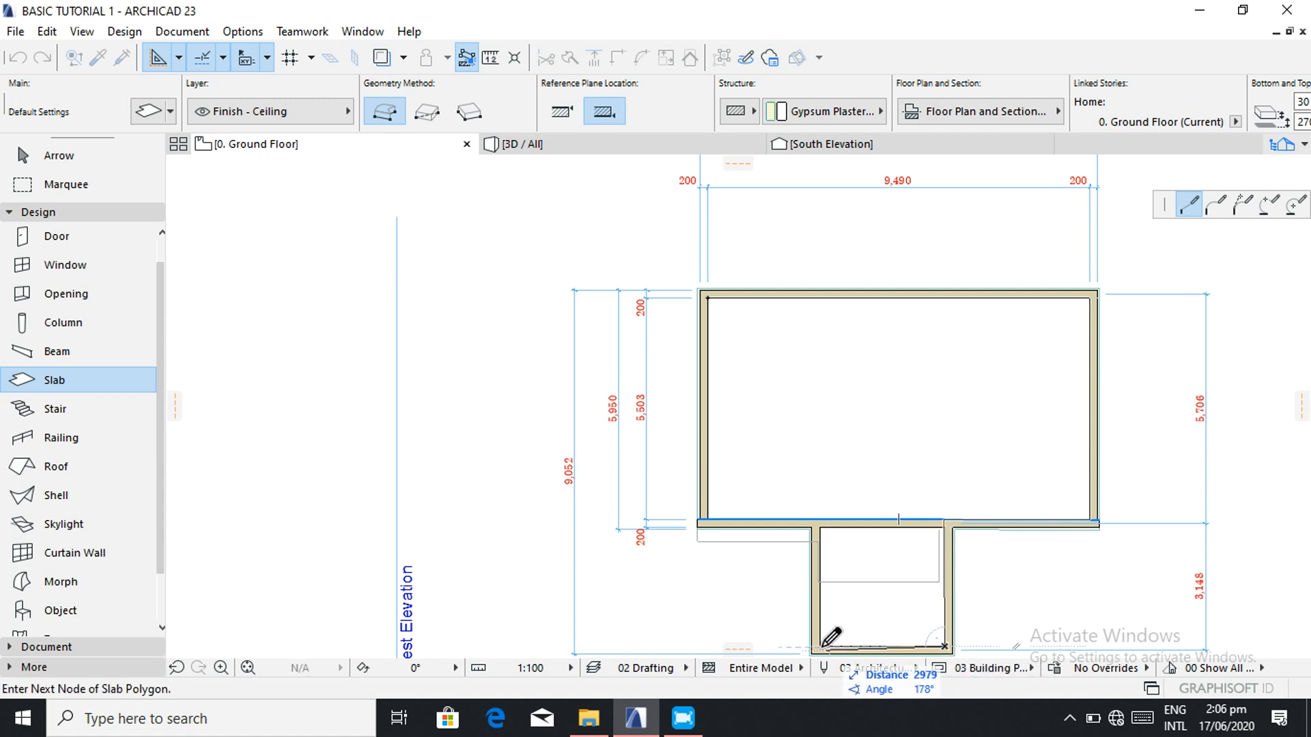
left_click(819, 645)
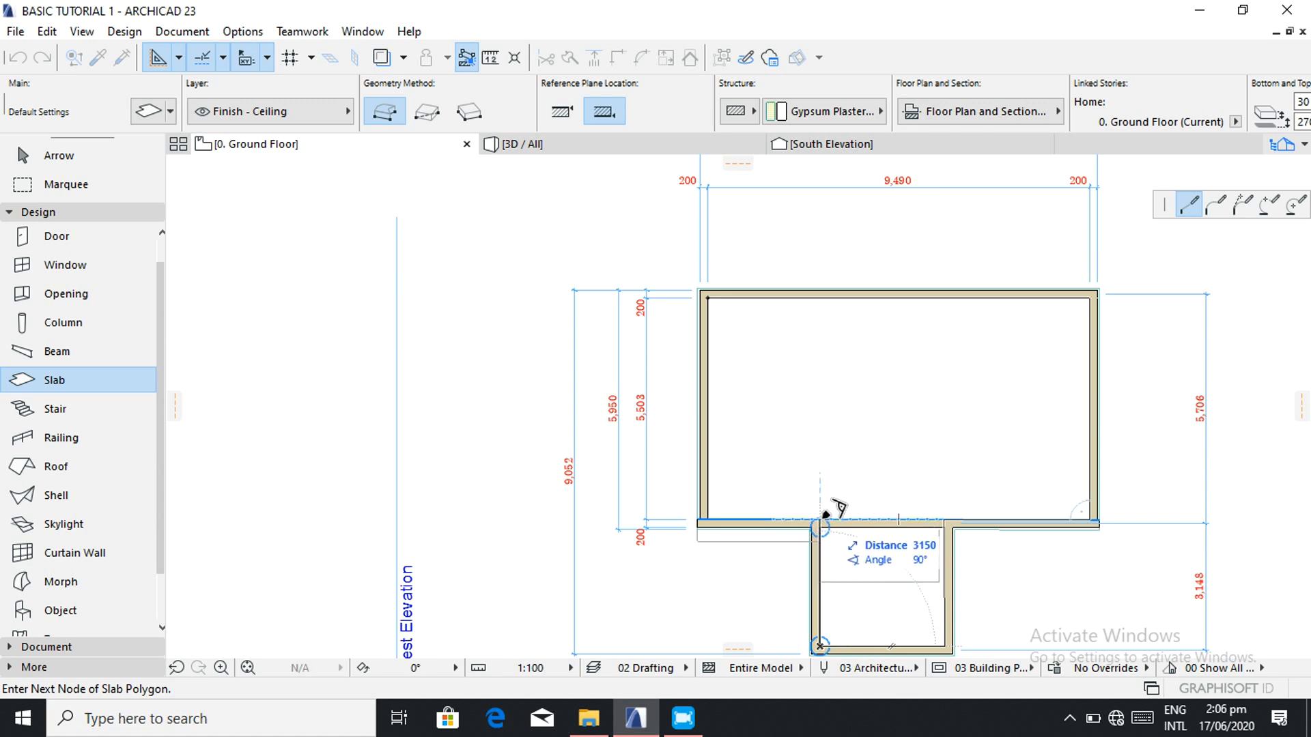
left_click(820, 523)
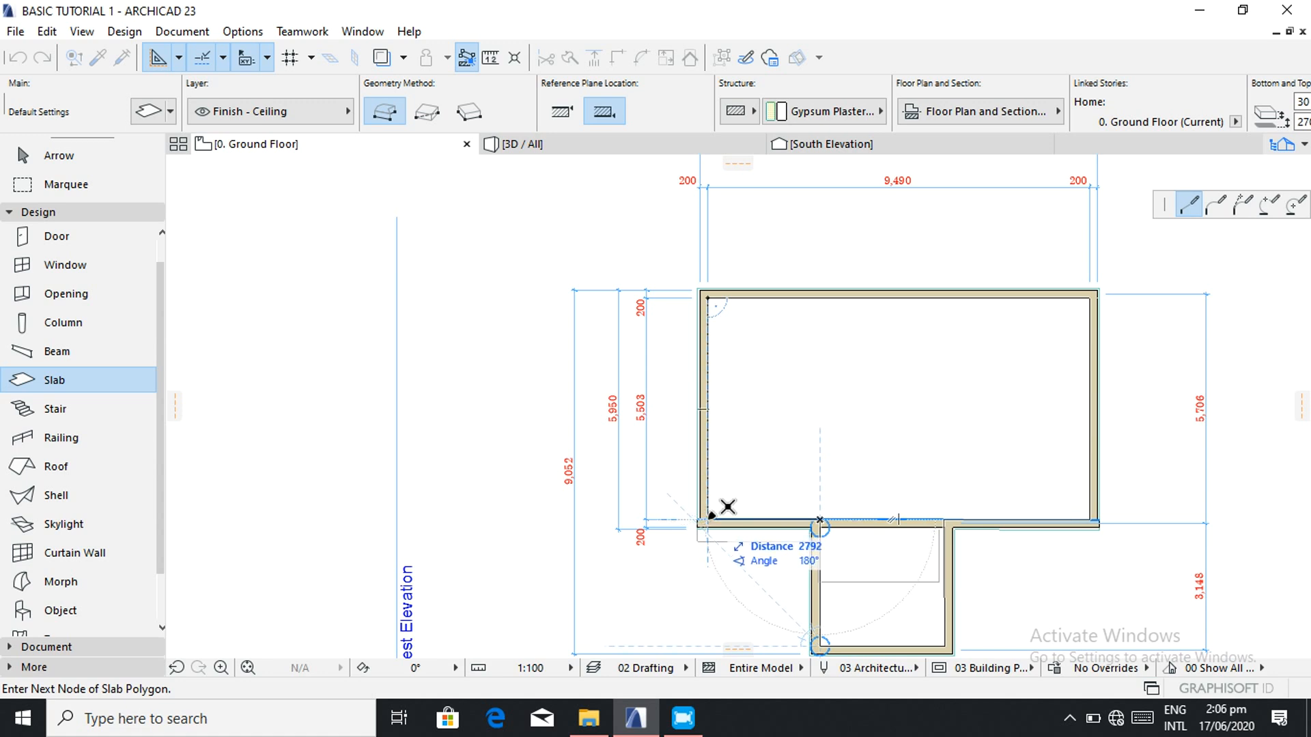
- Finish the ceiling slab outline through the main room's south-west inner corner and close it at the north-west inner corner
scroll(712, 515, "up", 3)
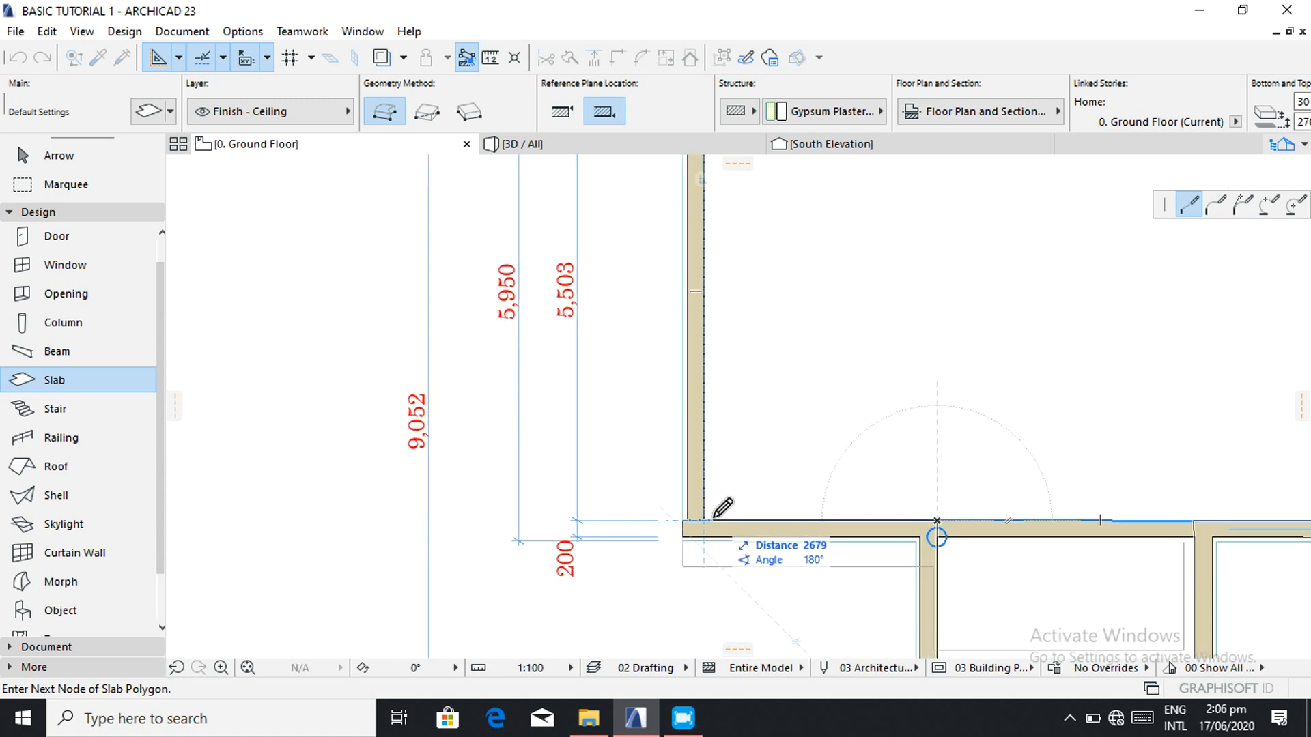
key("Escape")
left_click(704, 520)
scroll(716, 493, "down", 3)
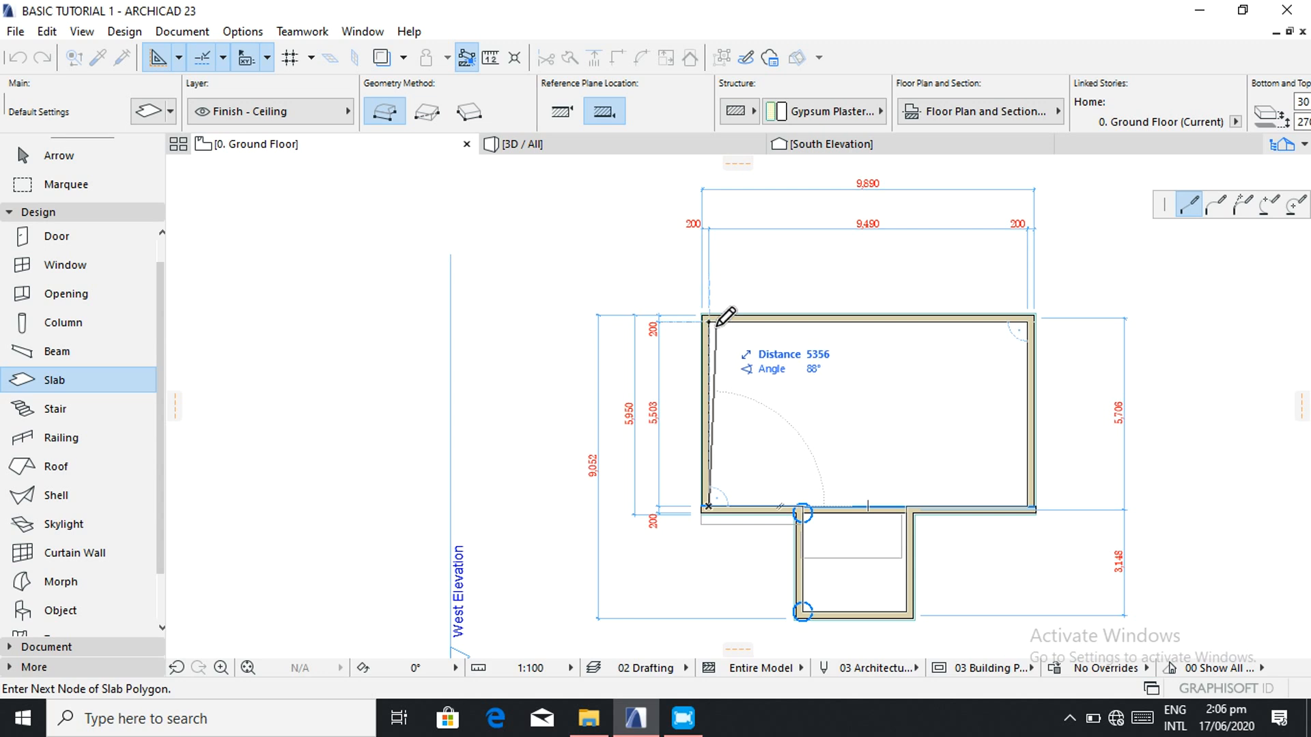
scroll(713, 320, "up", 3)
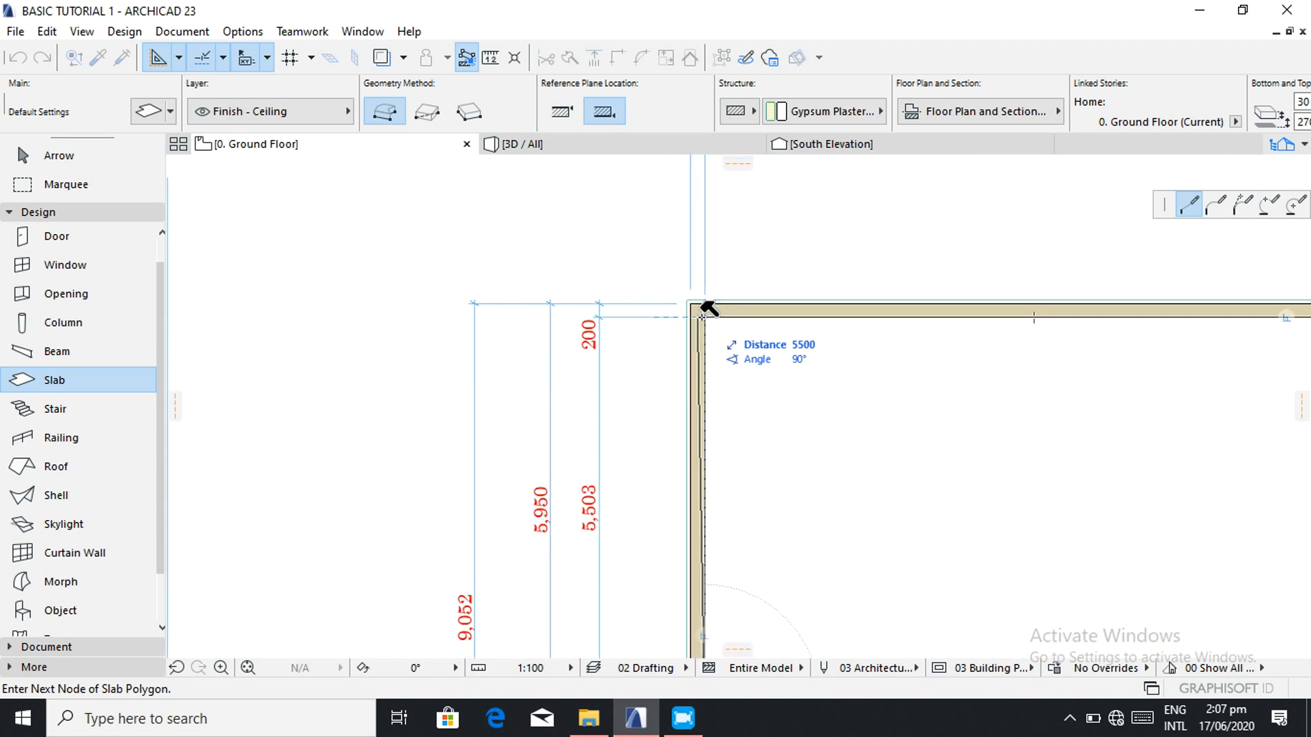
left_click(706, 315)
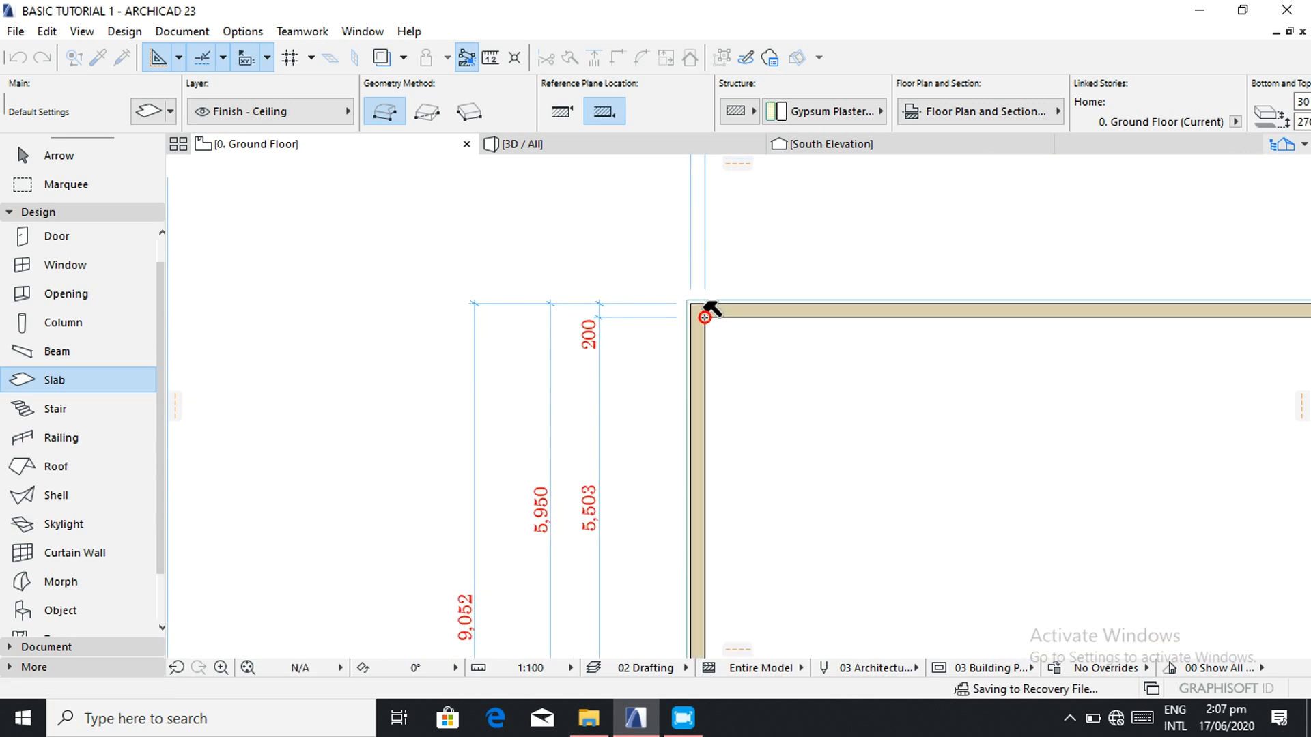
scroll(746, 319, "down", 5)
- Examine the ceiling slab in the 3D view from outside the building and from inside the main room
left_click(546, 142)
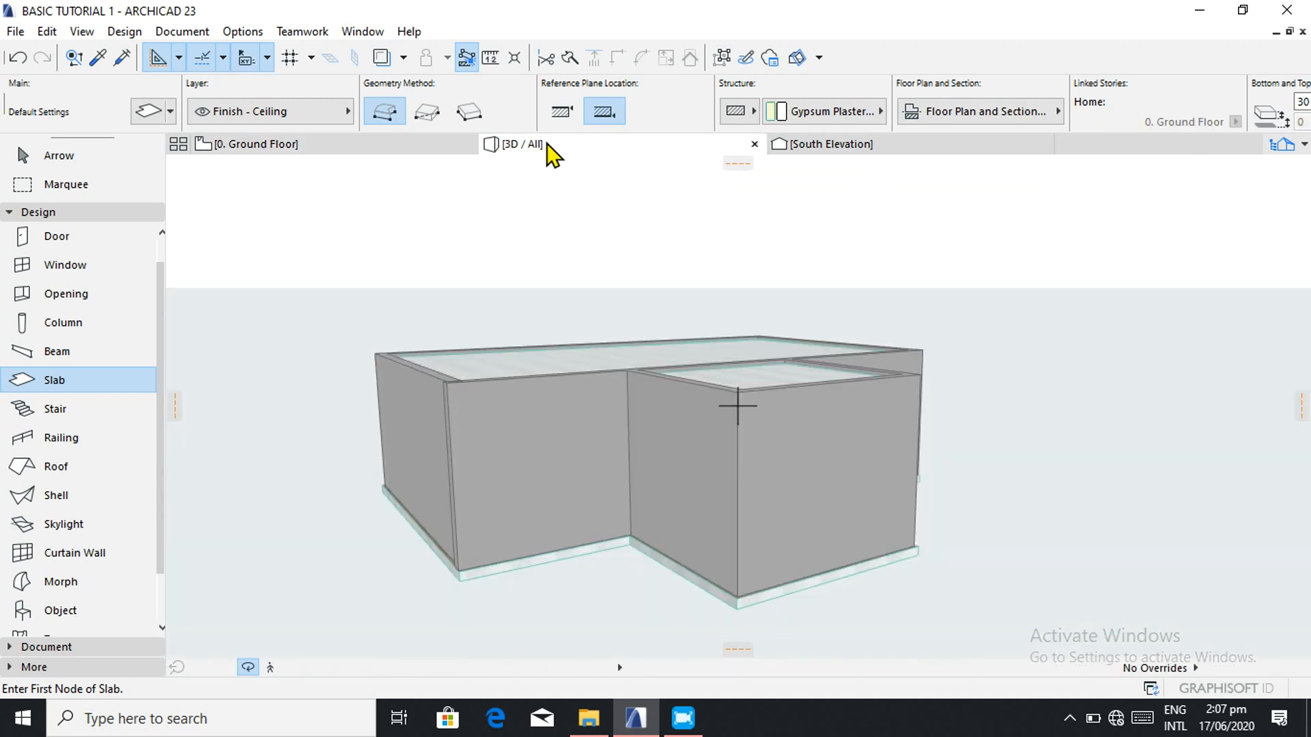
left_click_drag(714, 414, 660, 326)
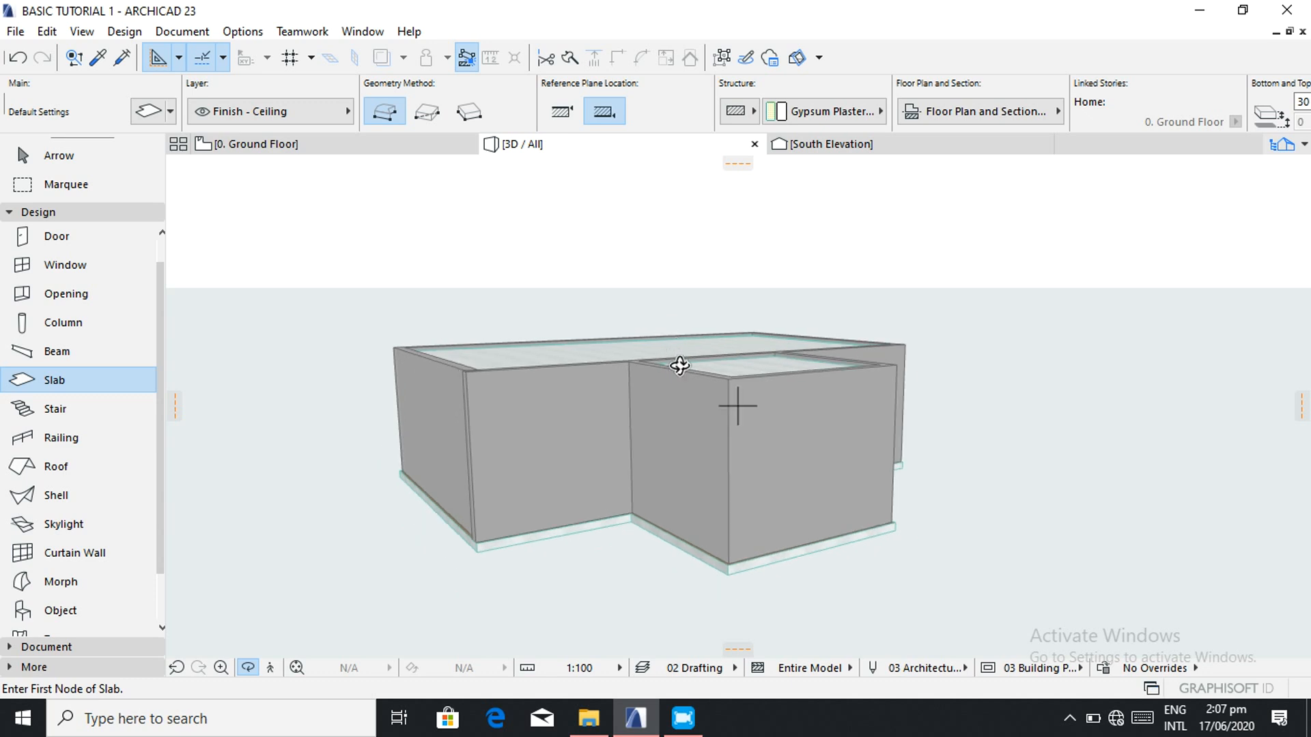
right_click(676, 364)
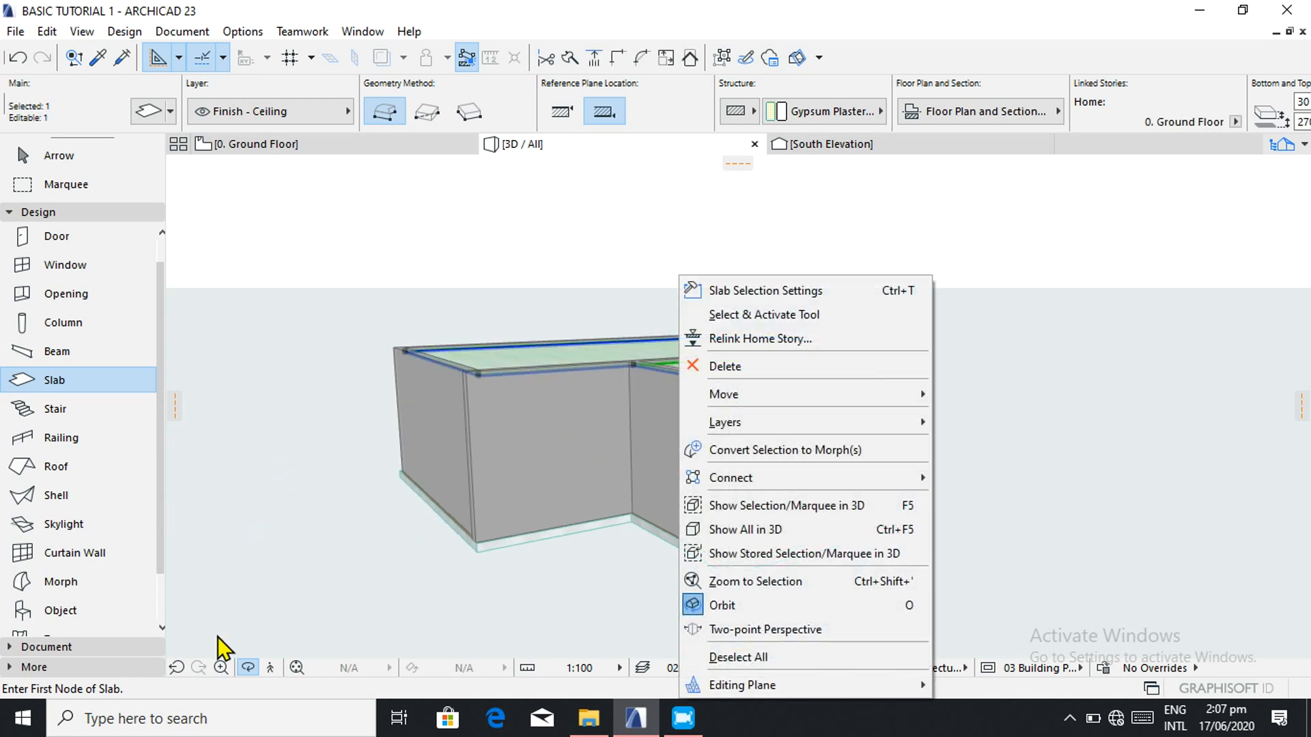
left_click(76, 158)
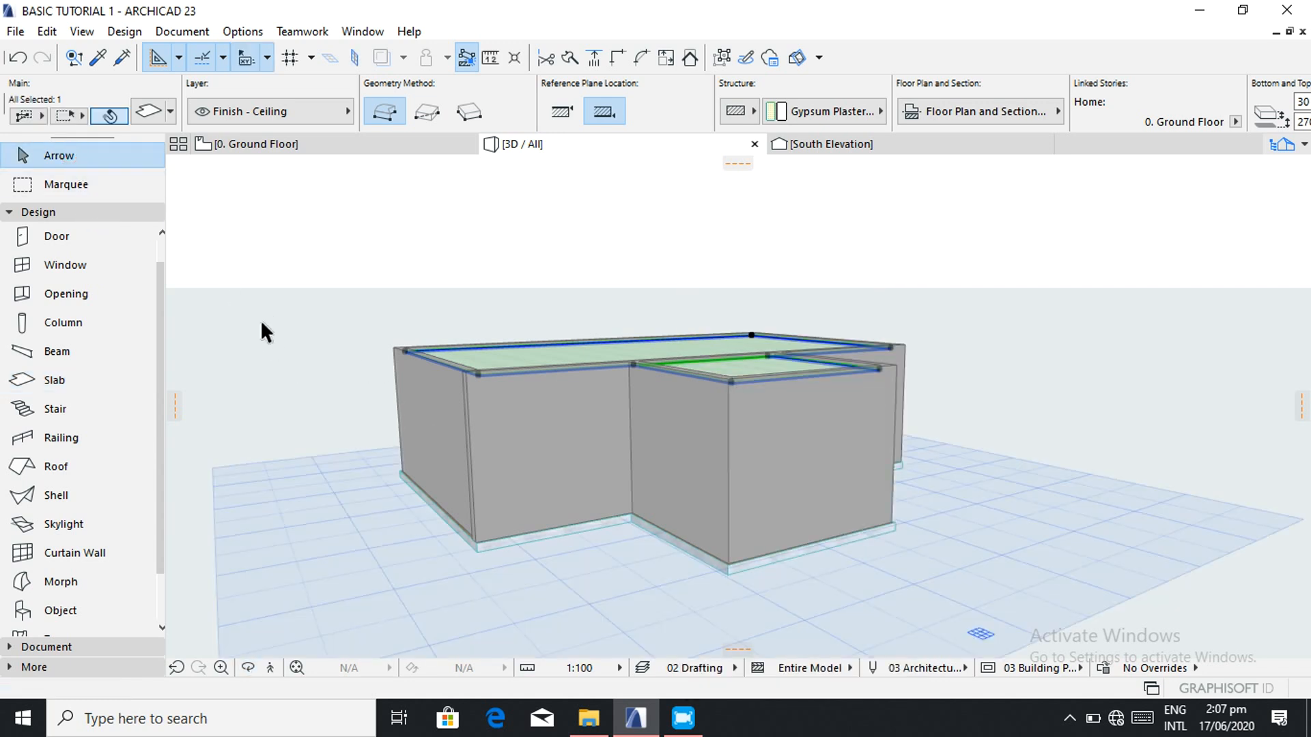
left_click(301, 230)
left_click_drag(600, 481, 556, 363)
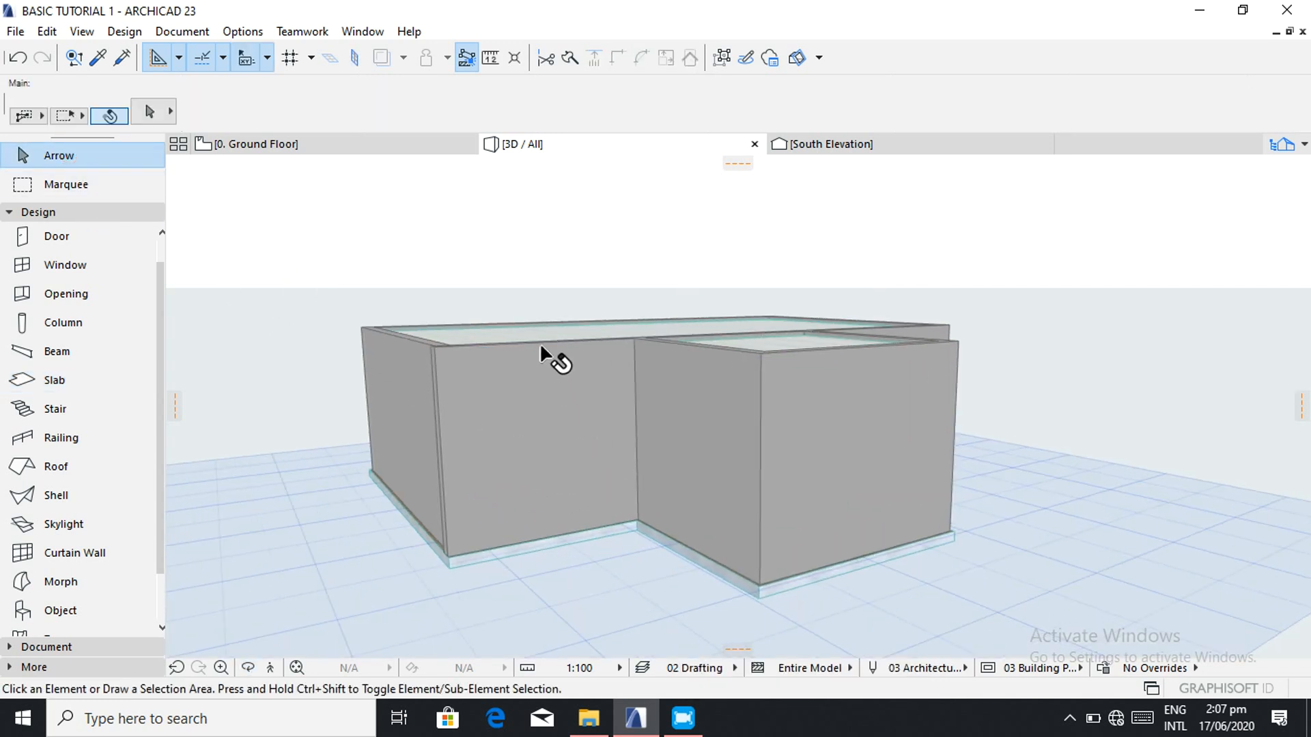
scroll(564, 403, "up", 10)
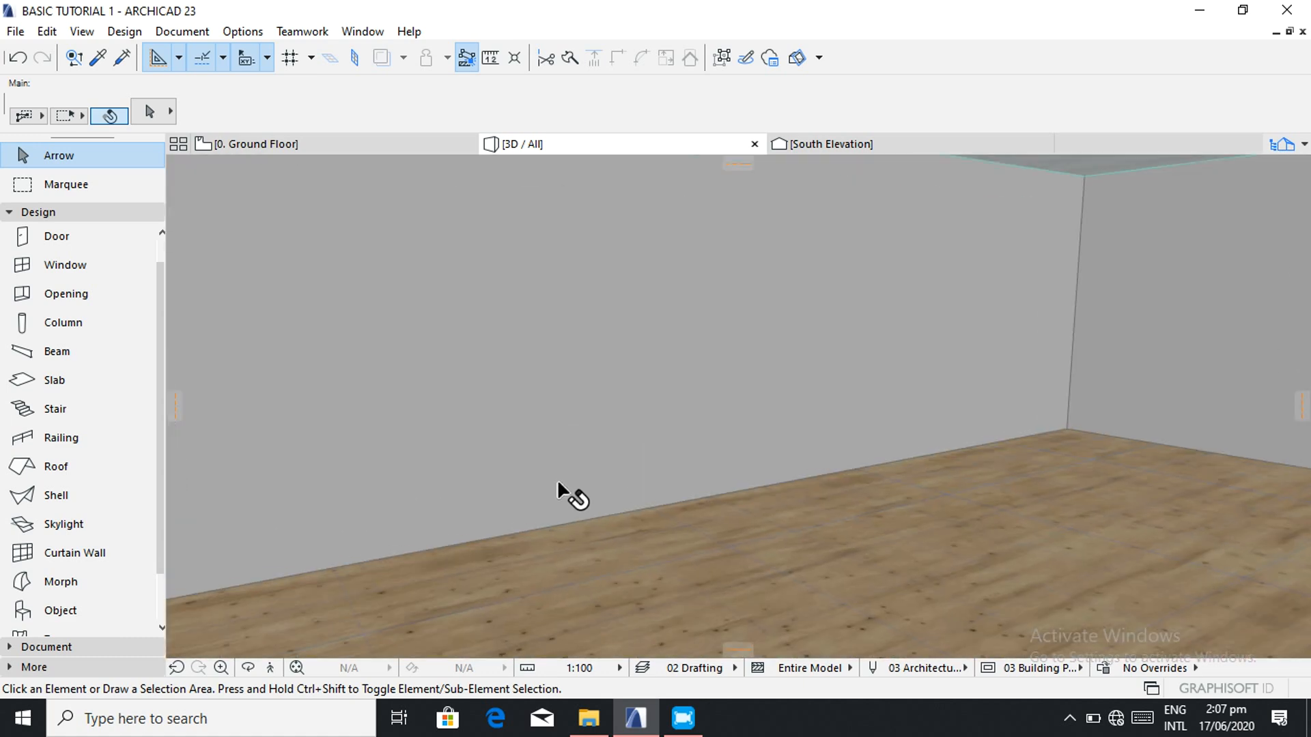
right_click(688, 550)
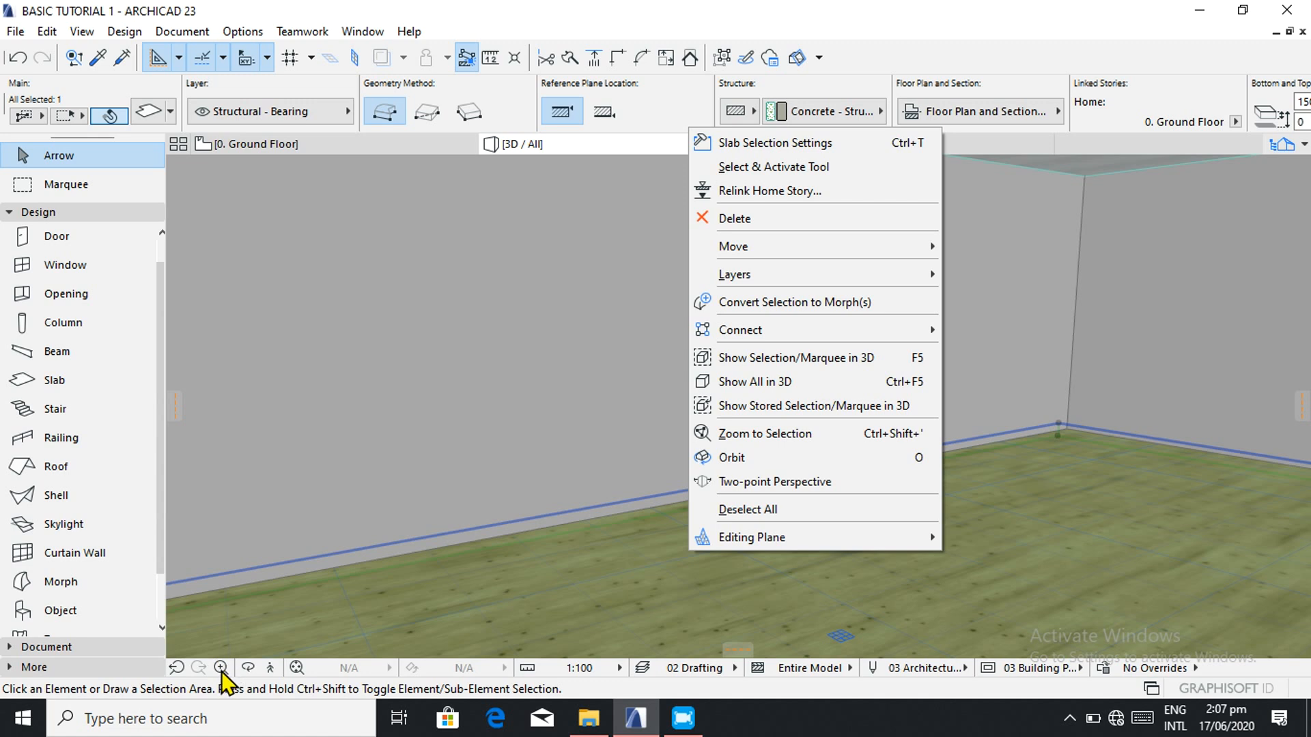
left_click(410, 629)
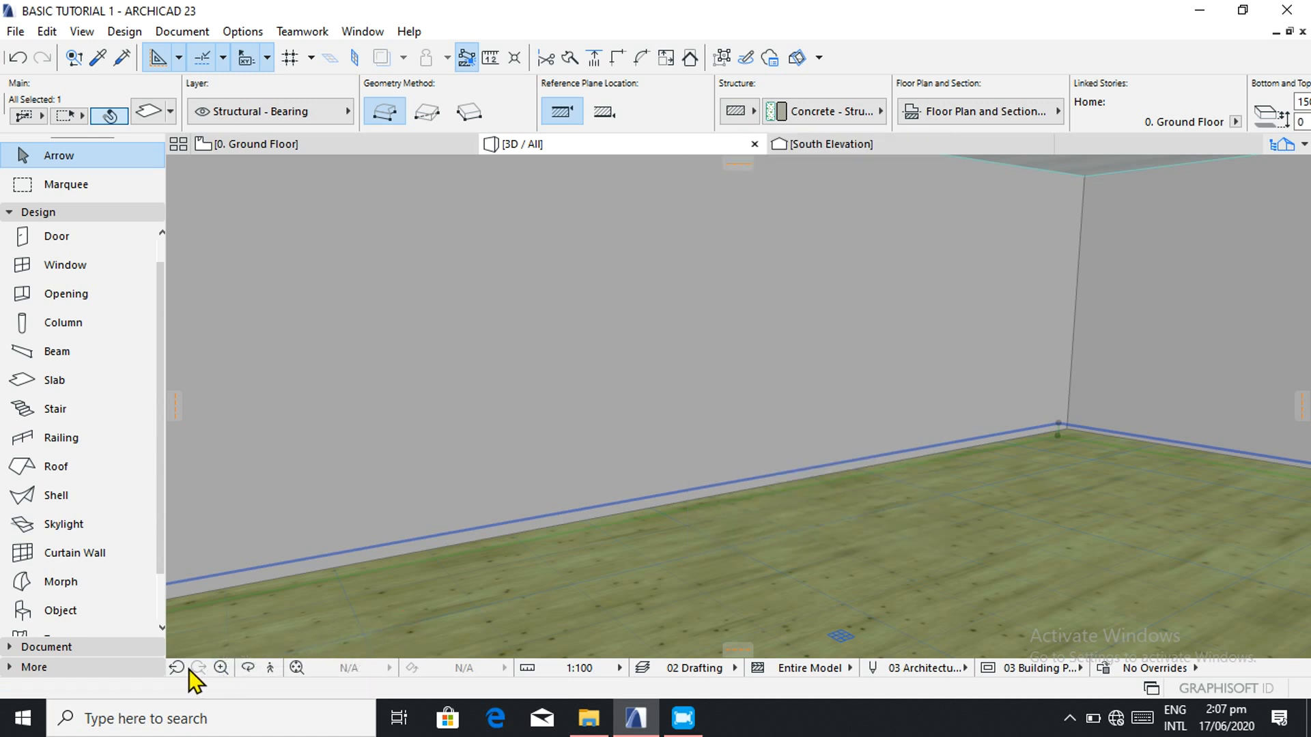
left_click(250, 670)
left_click_drag(494, 620, 455, 569)
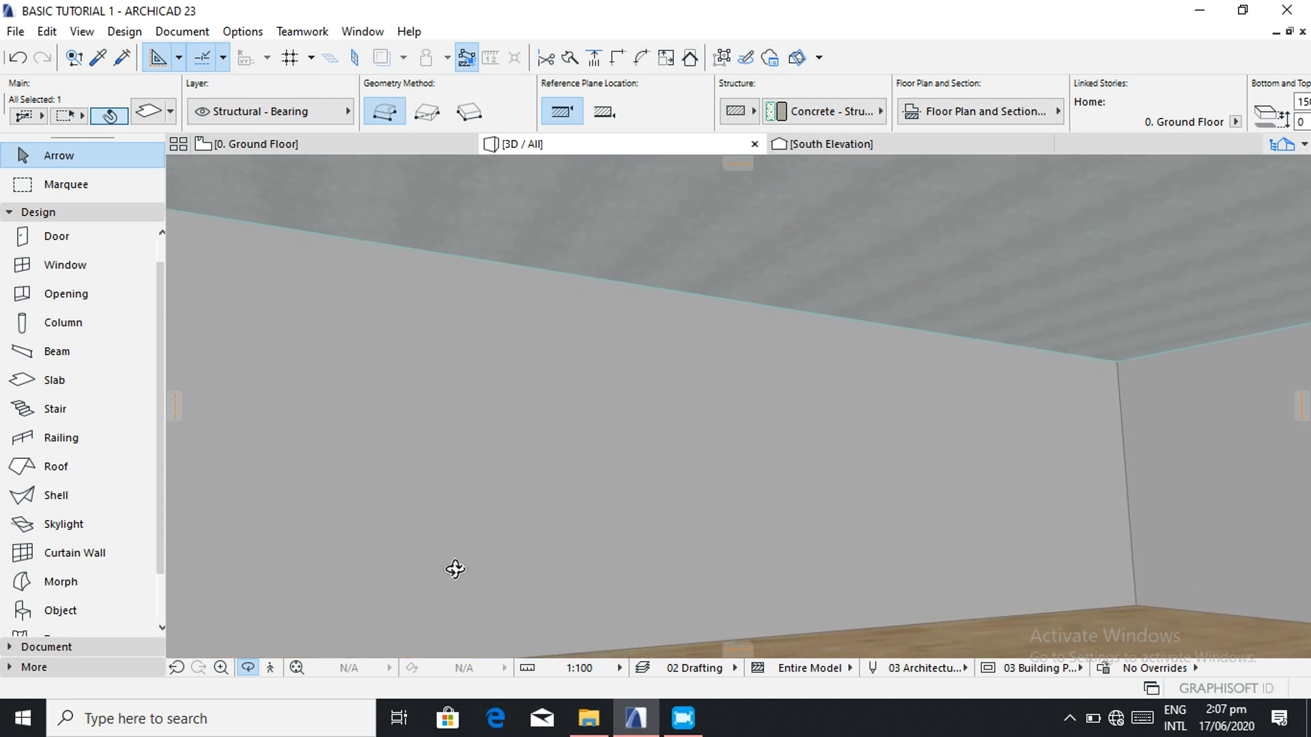
left_click_drag(485, 302, 485, 302)
- Select the ceiling slab on the ground floor plan and enable surface overrides for its top, edge and bottom
left_click(367, 145)
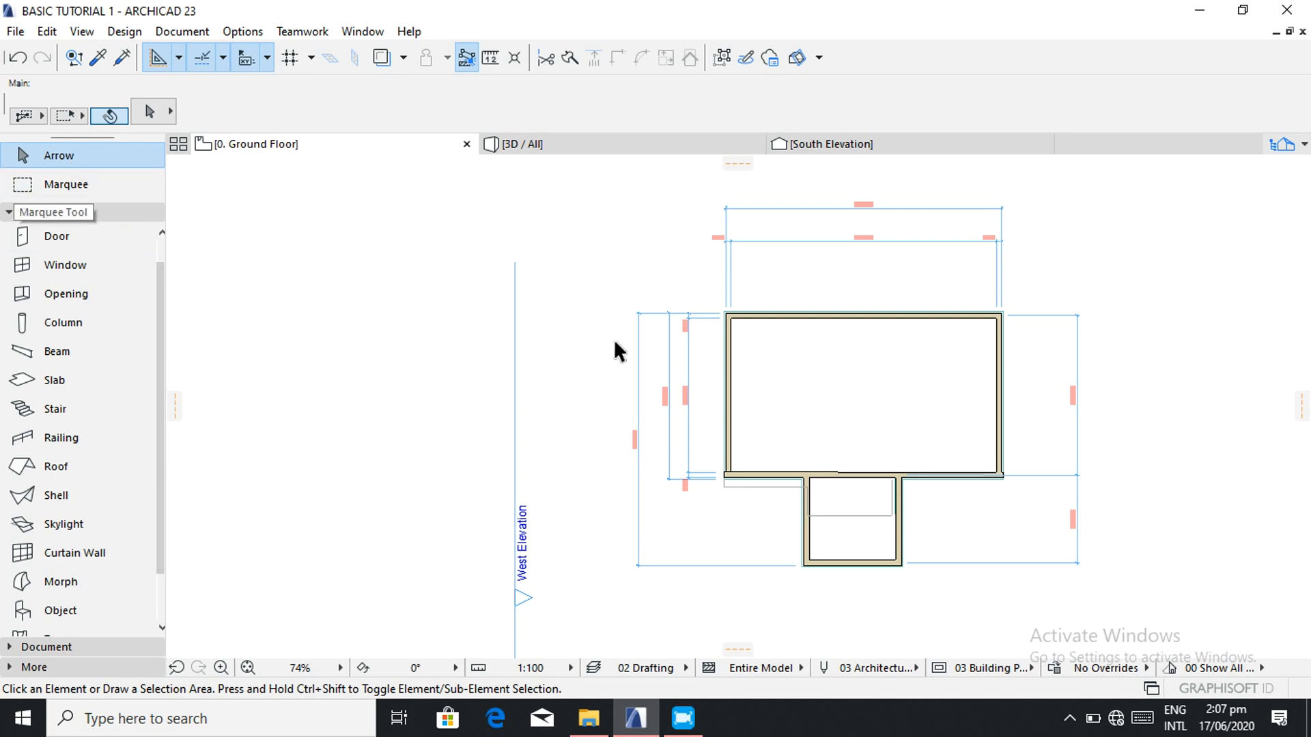
scroll(792, 415, "up", 4)
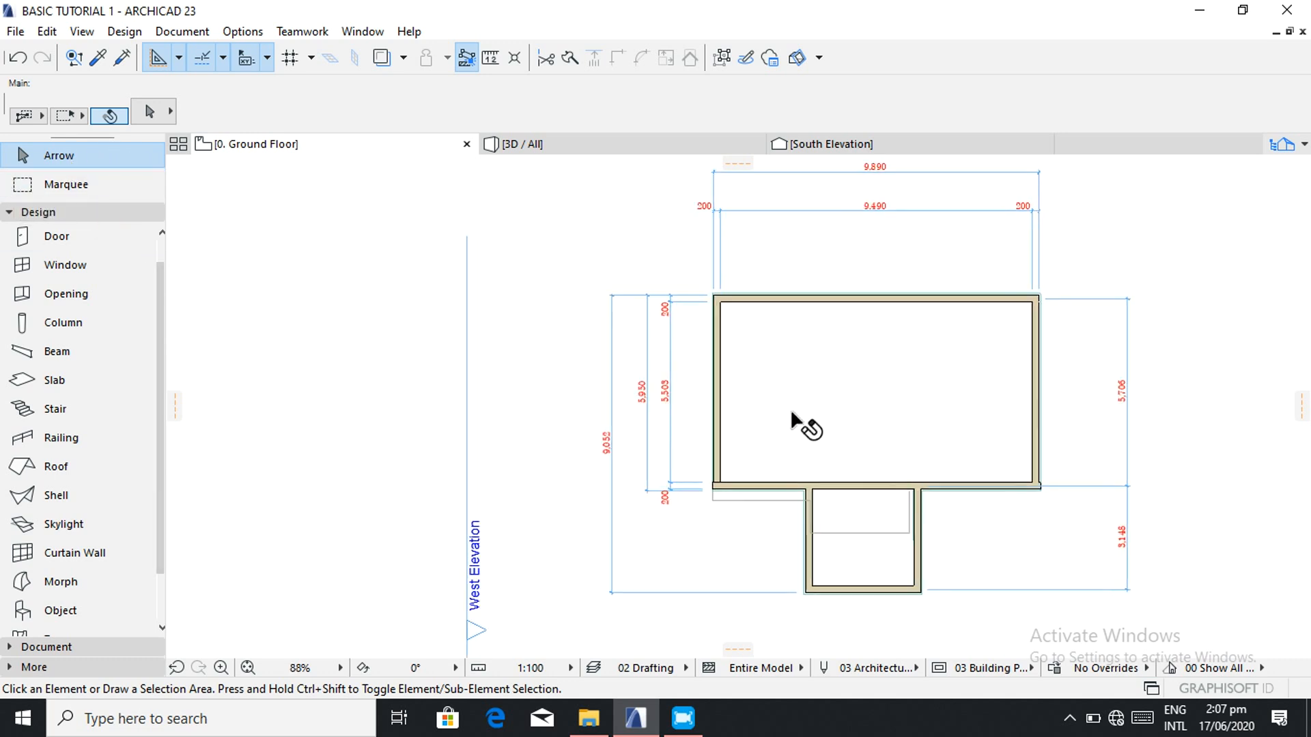
left_click(811, 414)
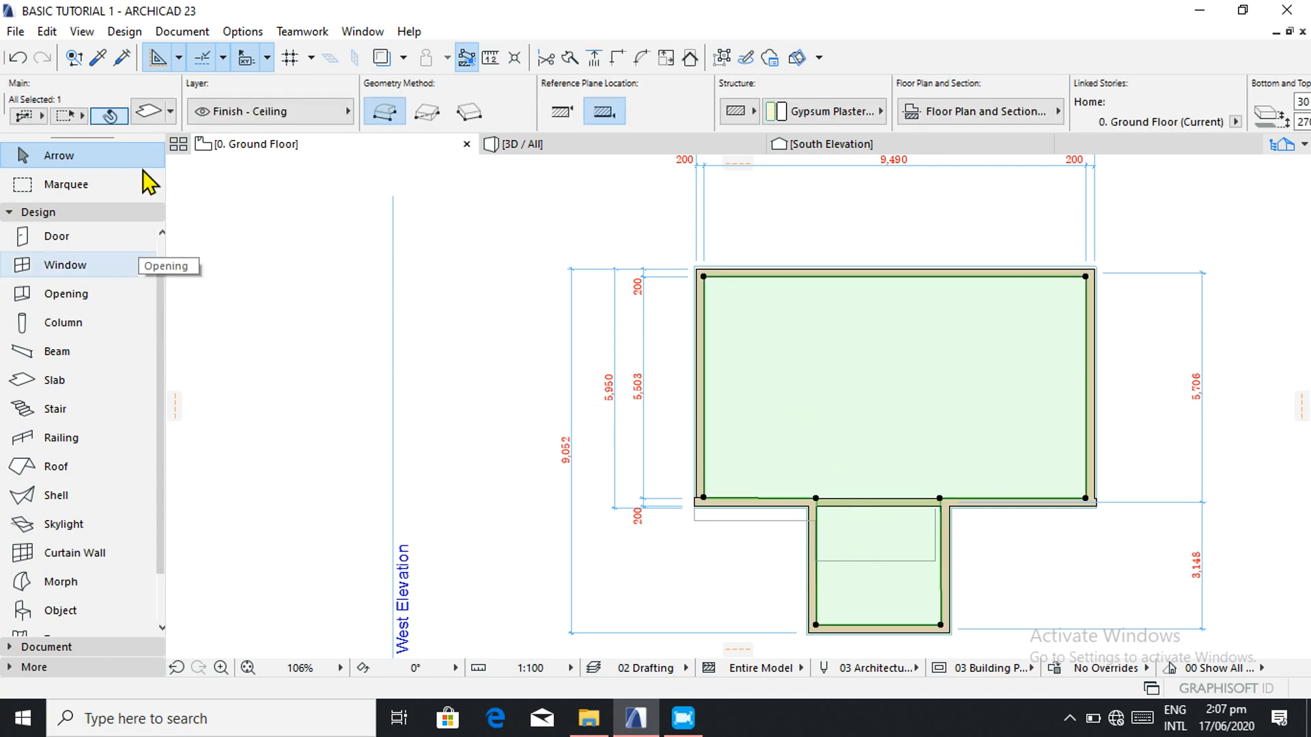
left_click(148, 113)
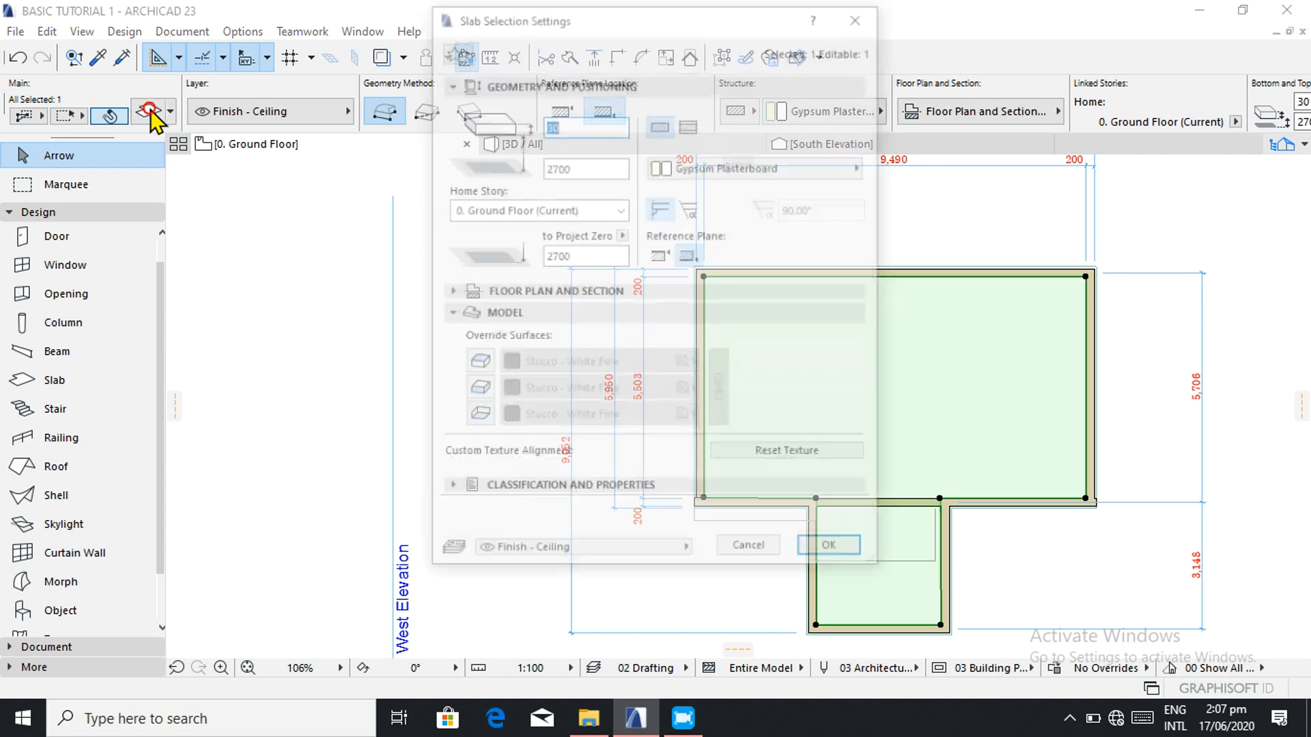
left_click(481, 366)
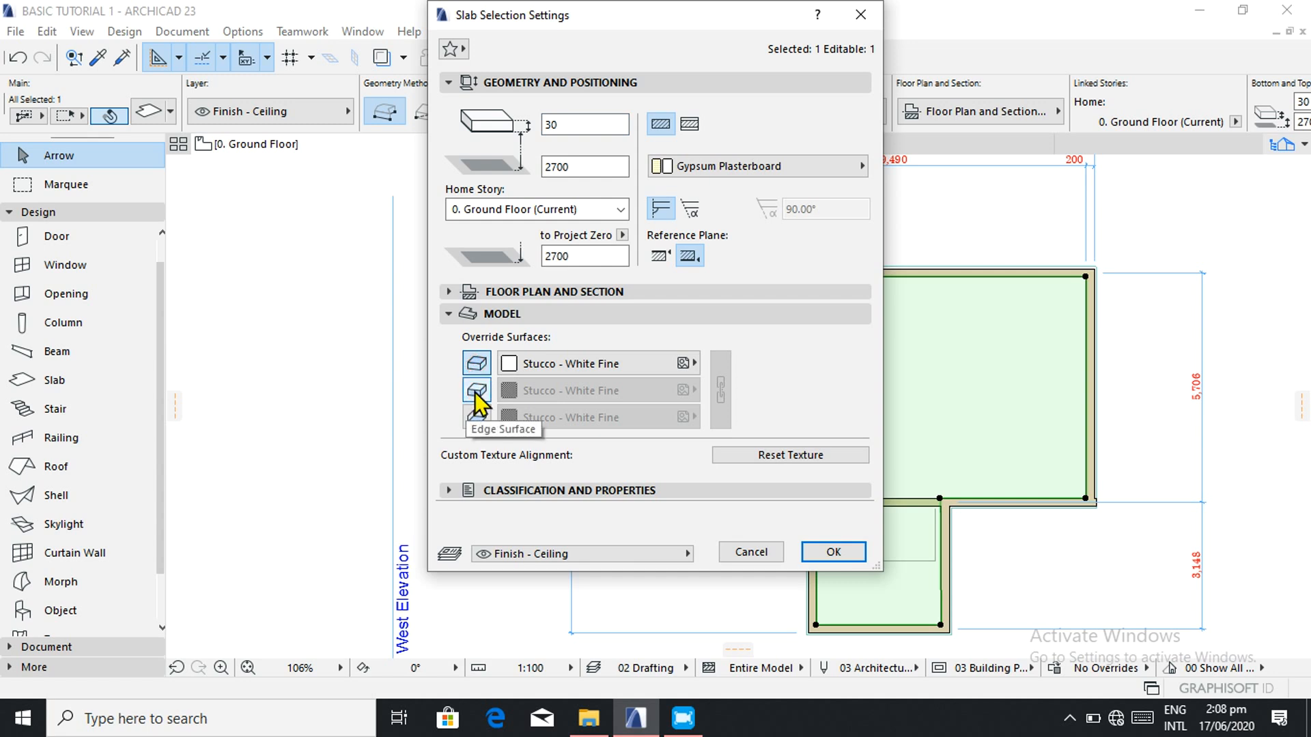
left_click(475, 395)
left_click(476, 417)
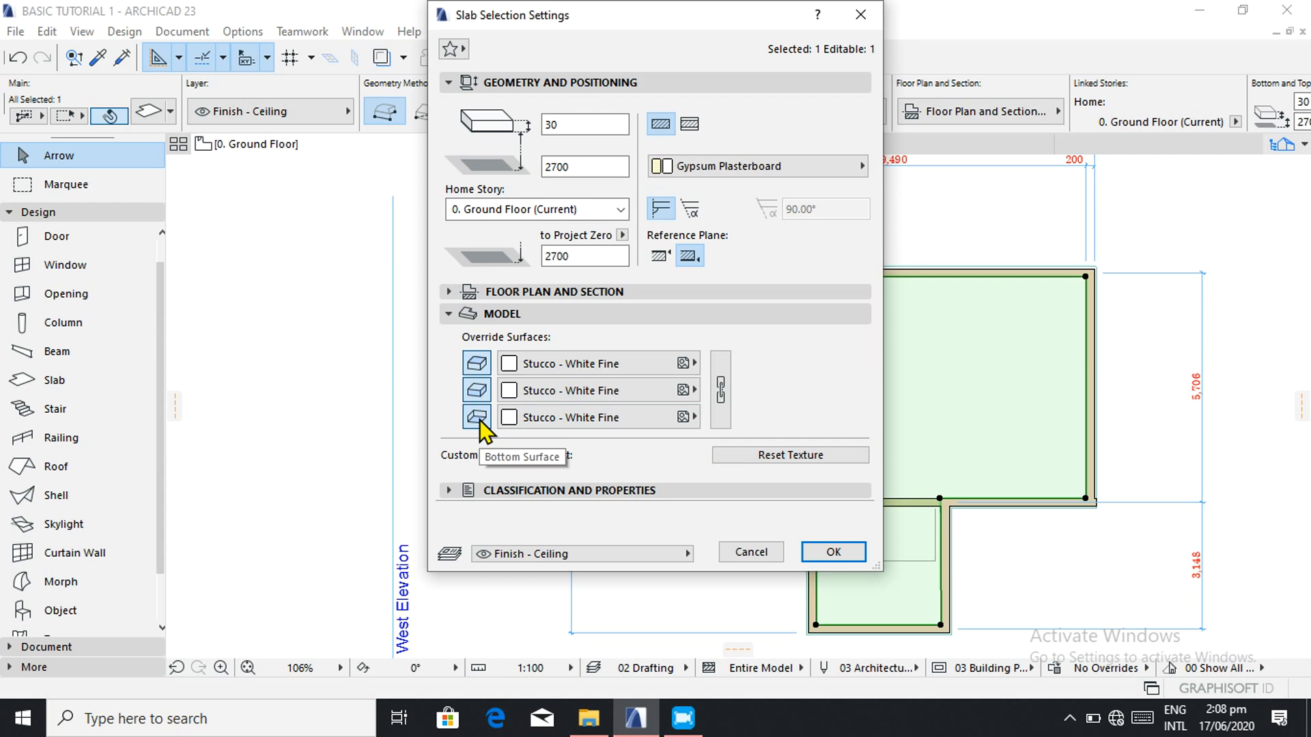
- Set the ceiling slab's bottom surface to Ceiling - Tile 60x60 and apply the slab settings
left_click(690, 416)
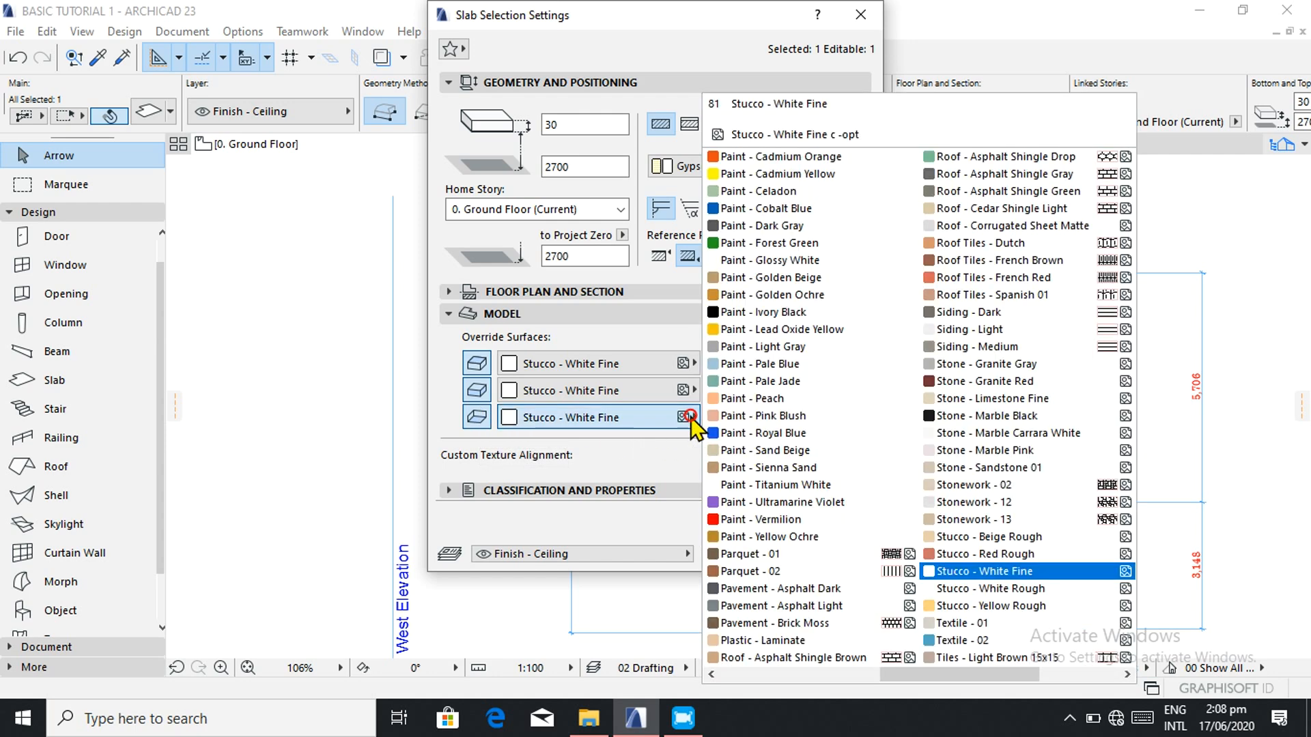
scroll(768, 493, "up", 3)
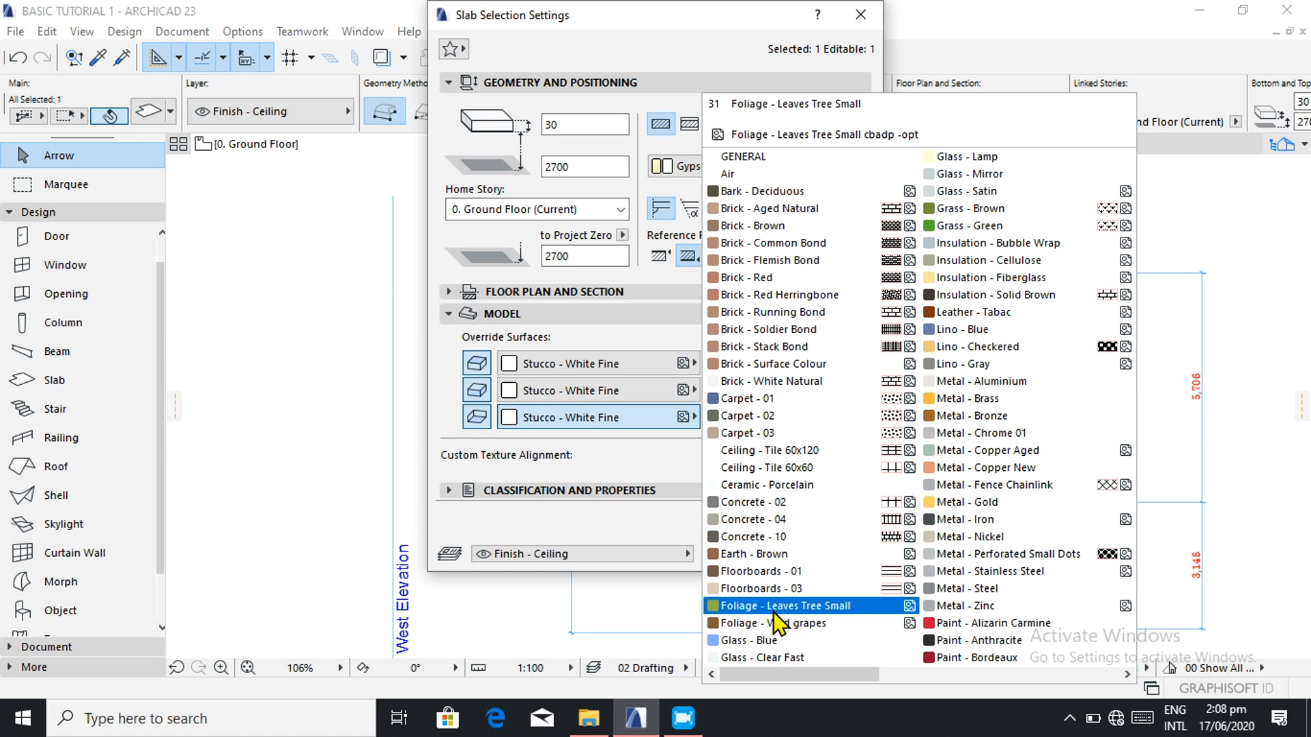
left_click(743, 468)
left_click(835, 552)
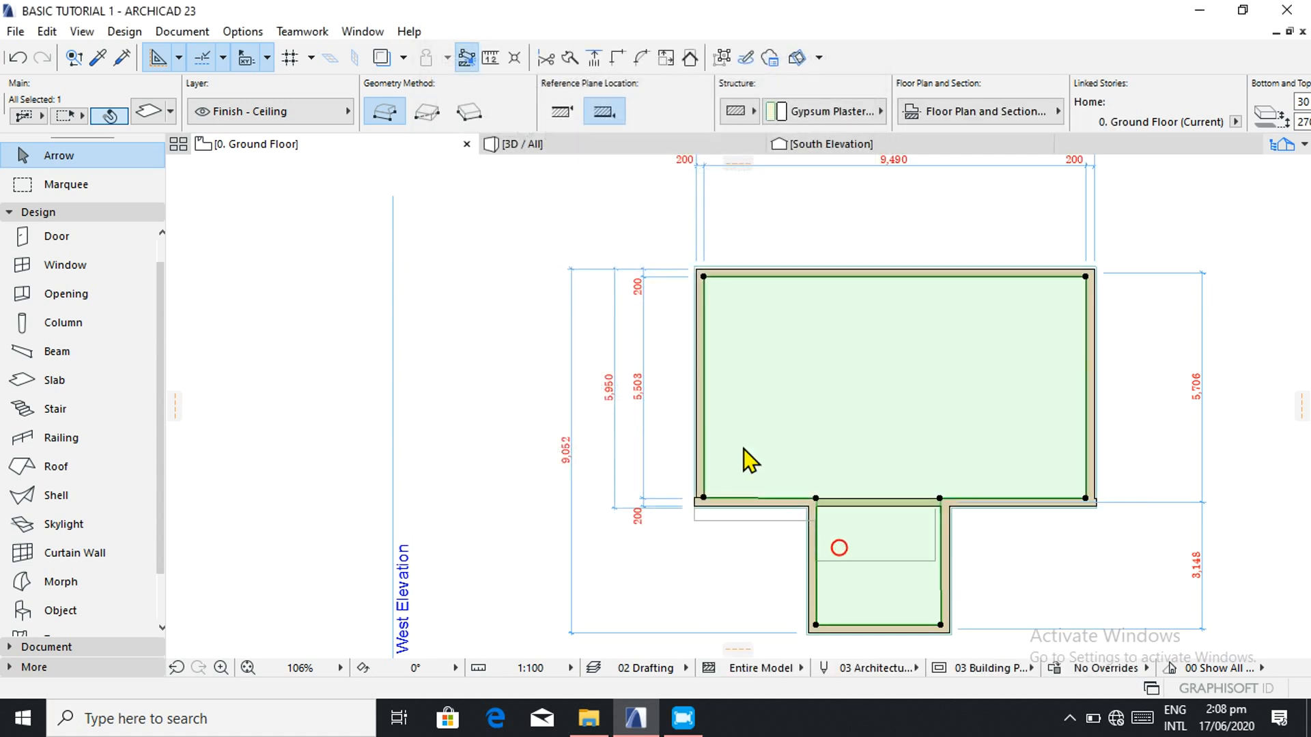
- Examine the tiled ceiling from inside in 3D and view the whole building from above
left_click(591, 143)
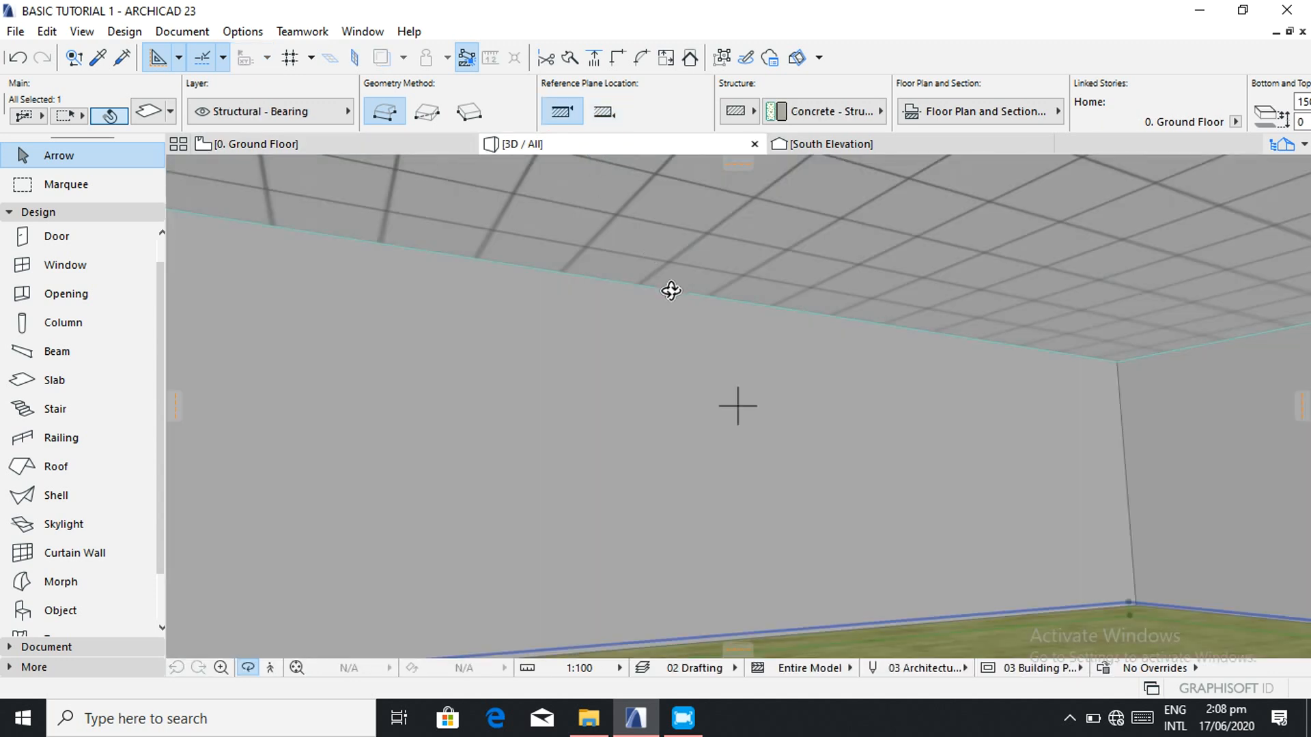
scroll(671, 290, "down", 6)
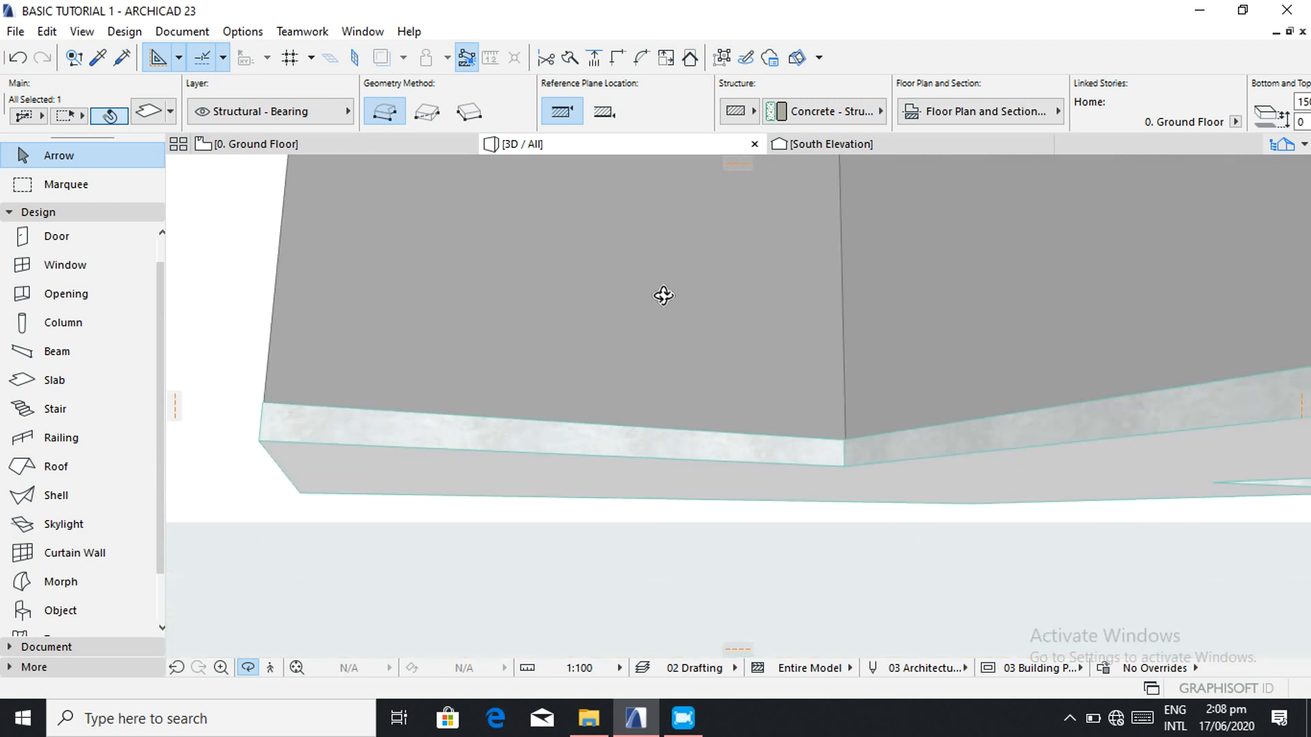
left_click_drag(653, 320, 623, 471)
scroll(597, 448, "down", 4)
left_click_drag(568, 563, 509, 460)
left_click_drag(593, 486, 565, 468)
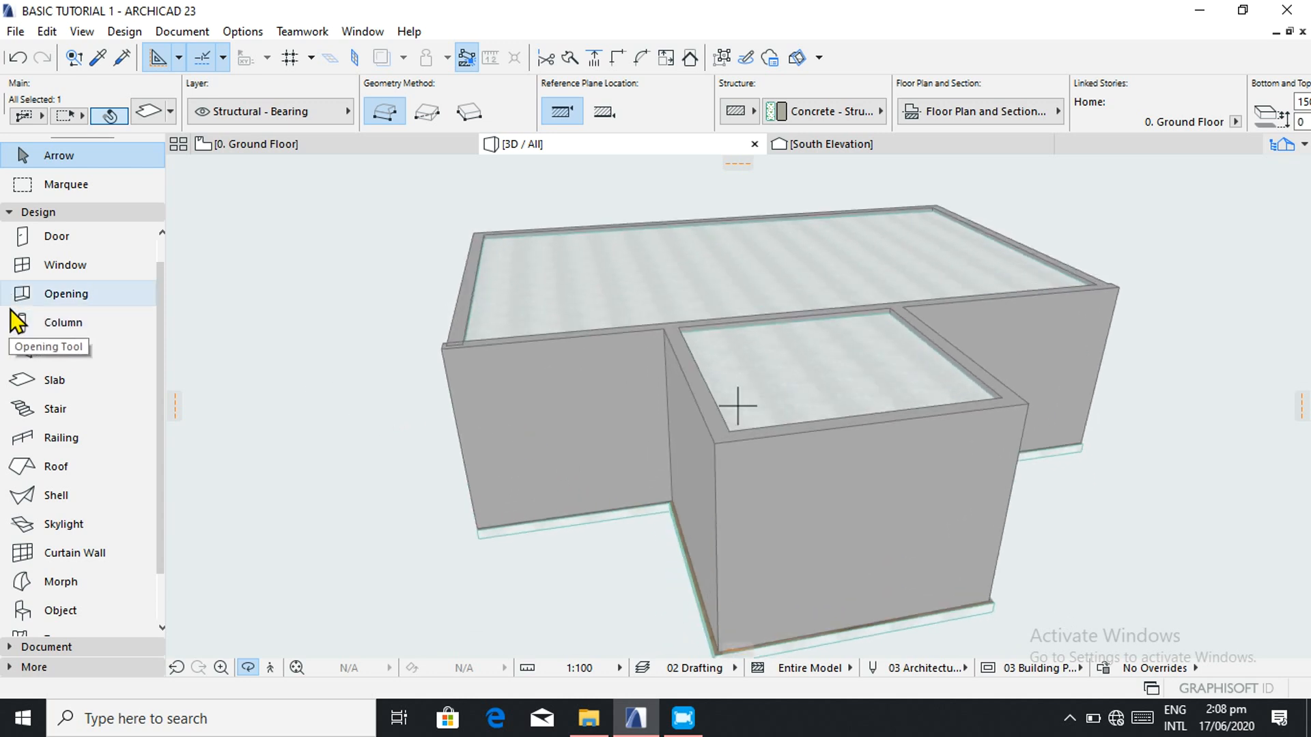
- Return to the ground floor plan and start a multi-plane roof outline from the main room's north-west outer corner to its south-west outer corner
left_click(309, 149)
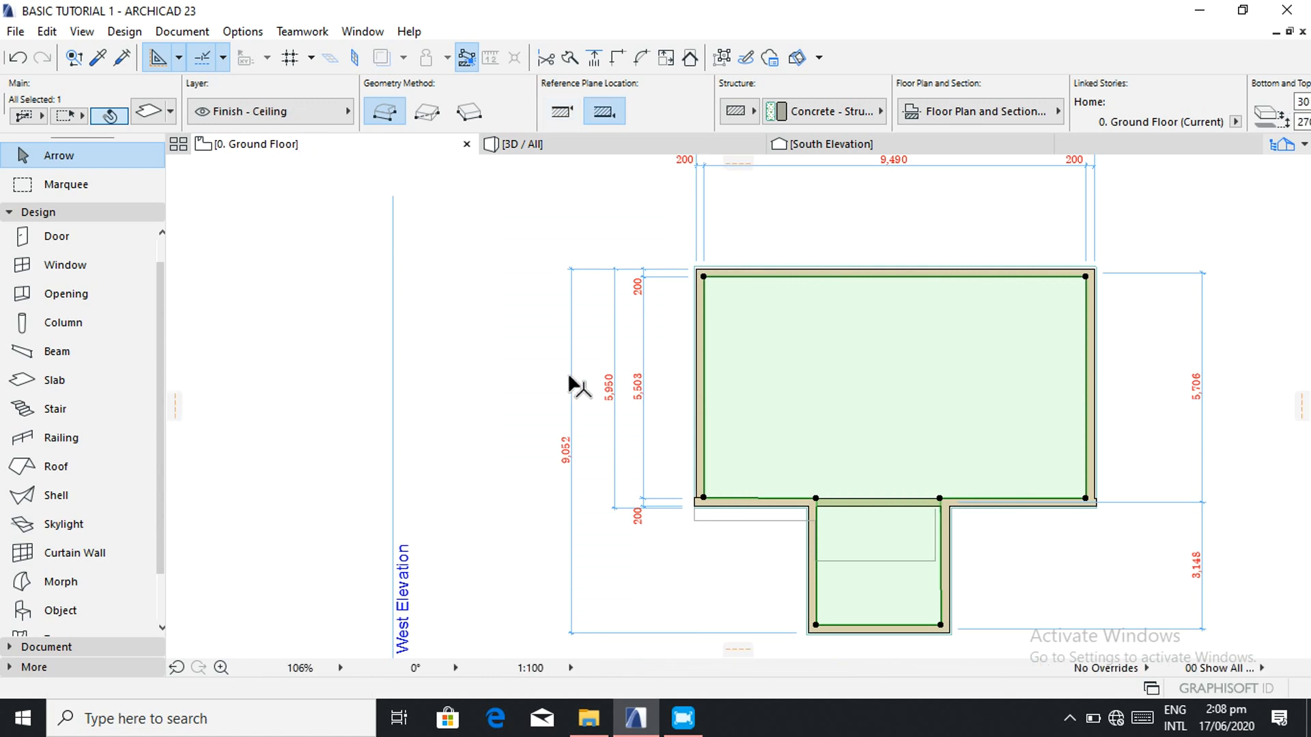
scroll(941, 531, "down", 1)
scroll(951, 549, "up", 1)
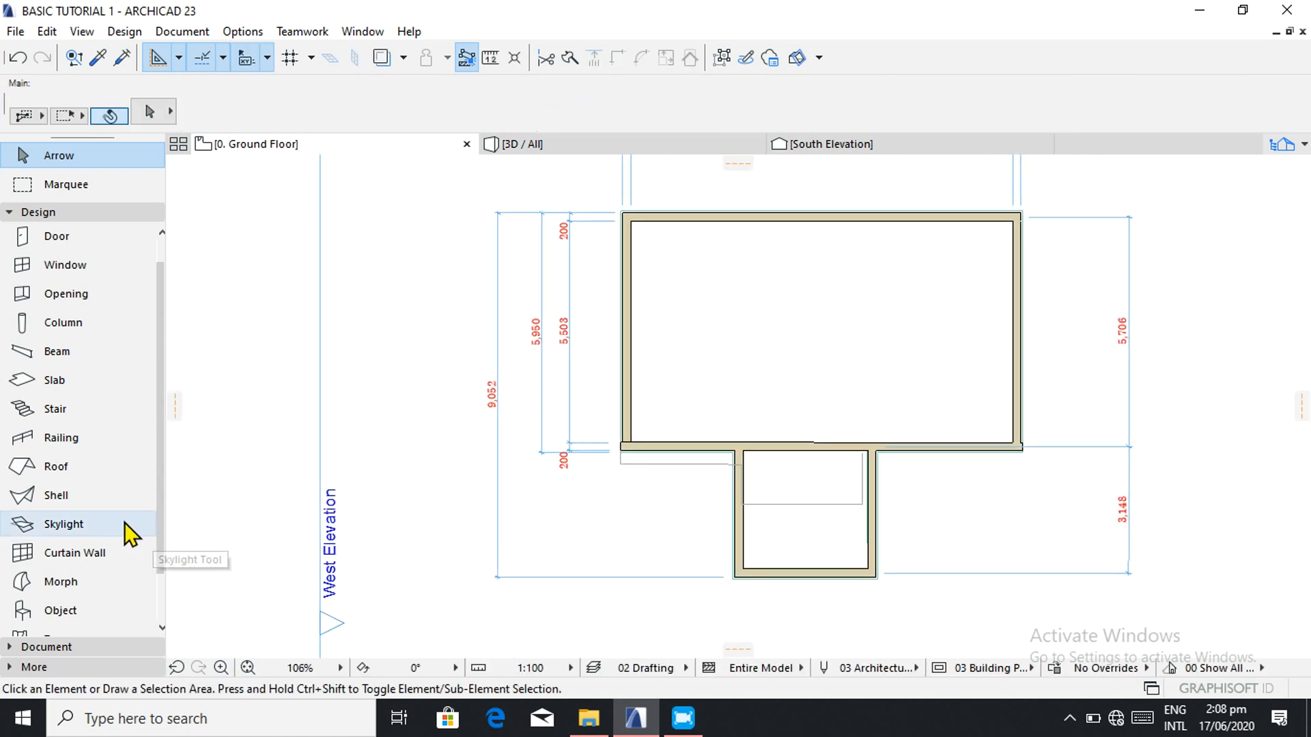
left_click(35, 467)
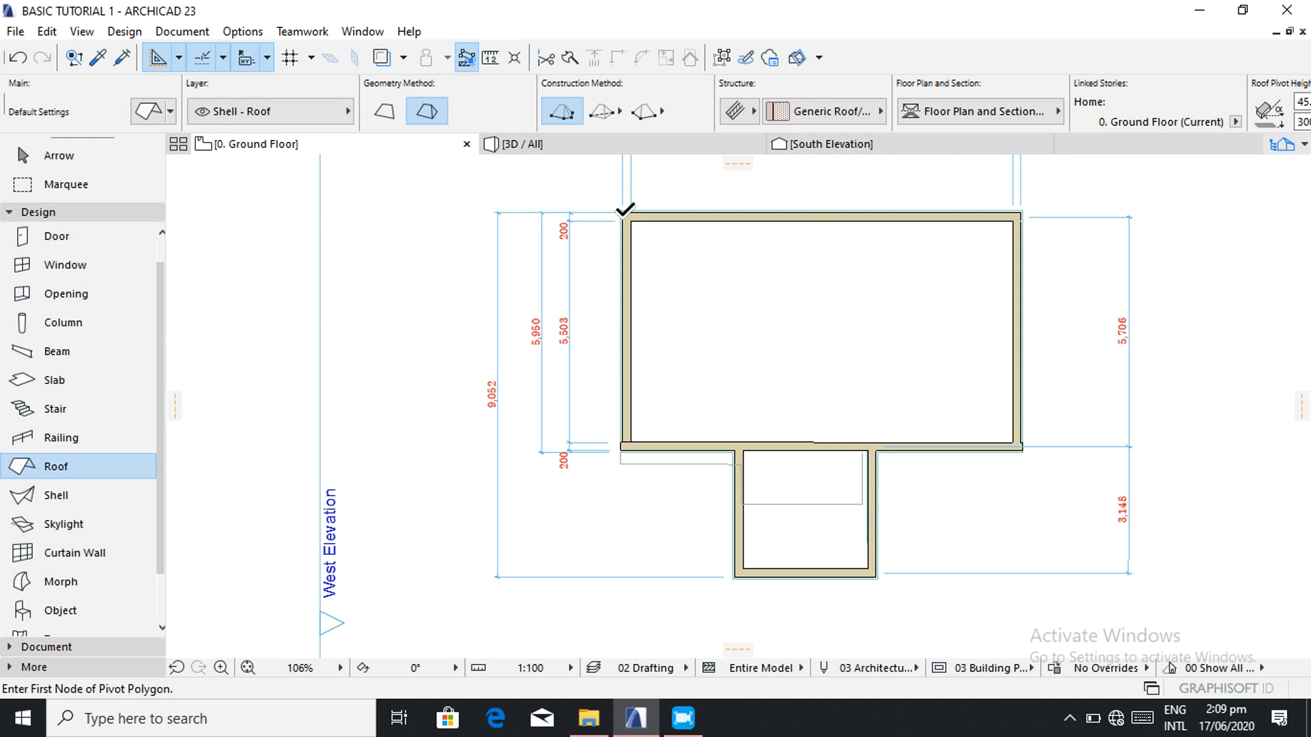
scroll(624, 209, "up", 5)
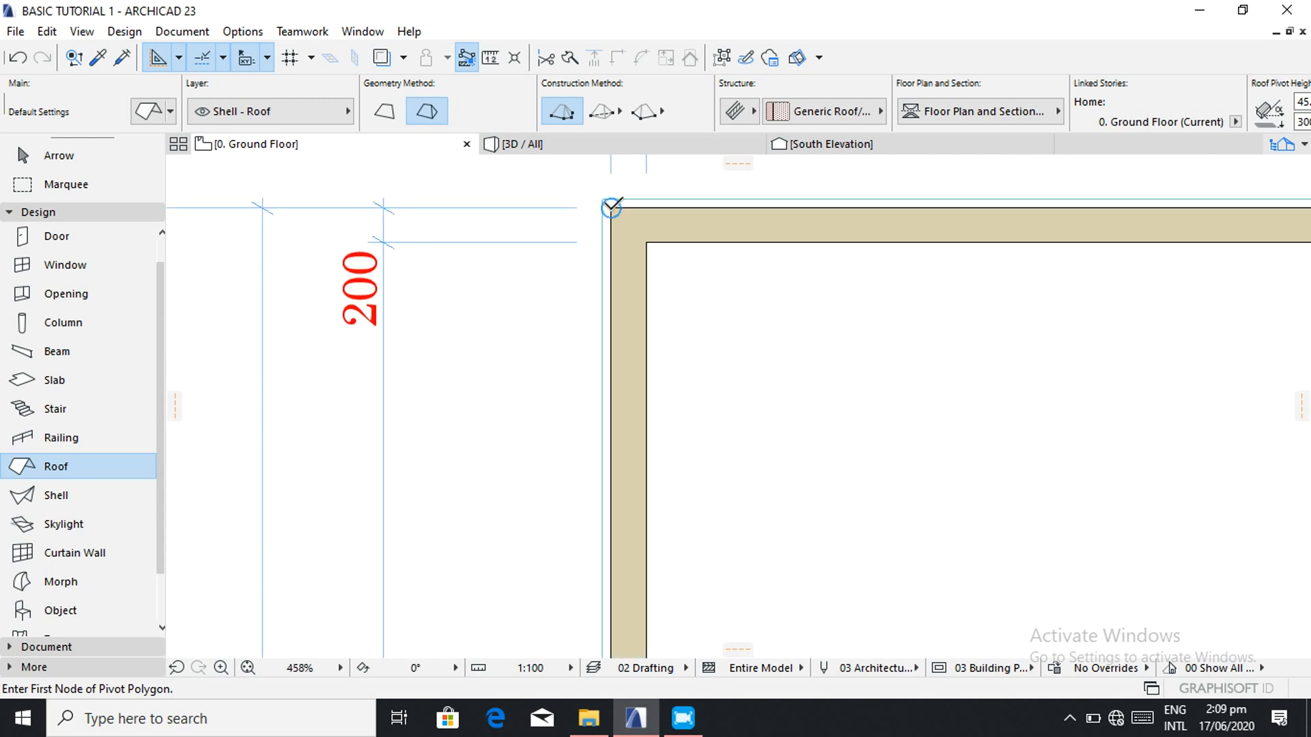
left_click(611, 206)
scroll(615, 201, "down", 5)
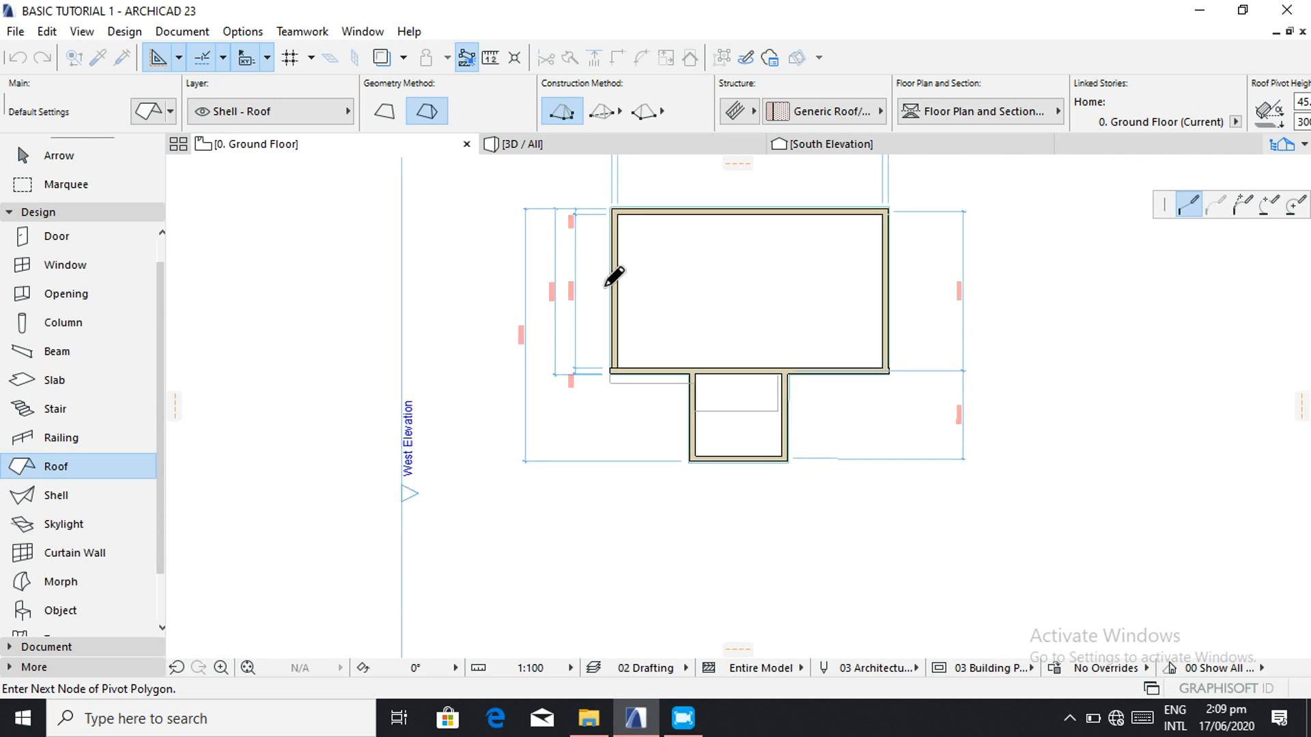
scroll(618, 403, "up", 5)
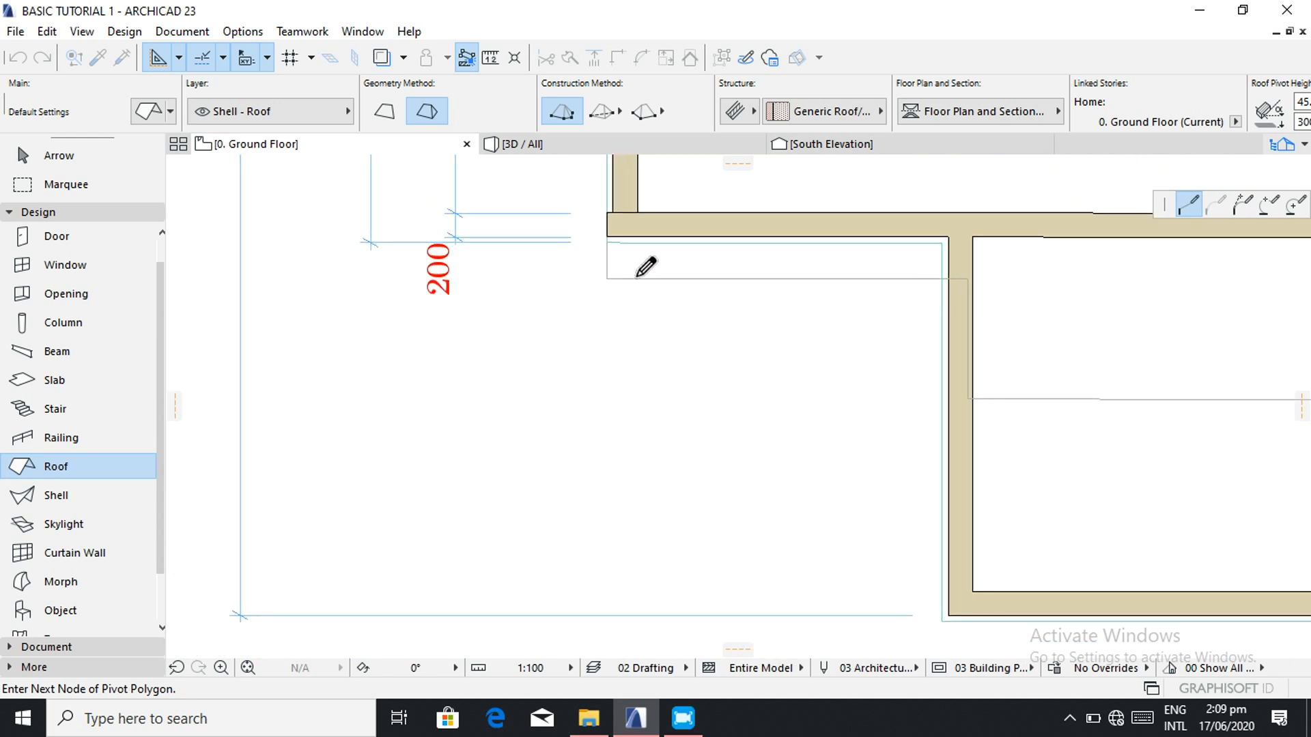
left_click(610, 237)
- Continue the roof outline around the small south room through its outer corners back to the main room's south wall
left_click(949, 237)
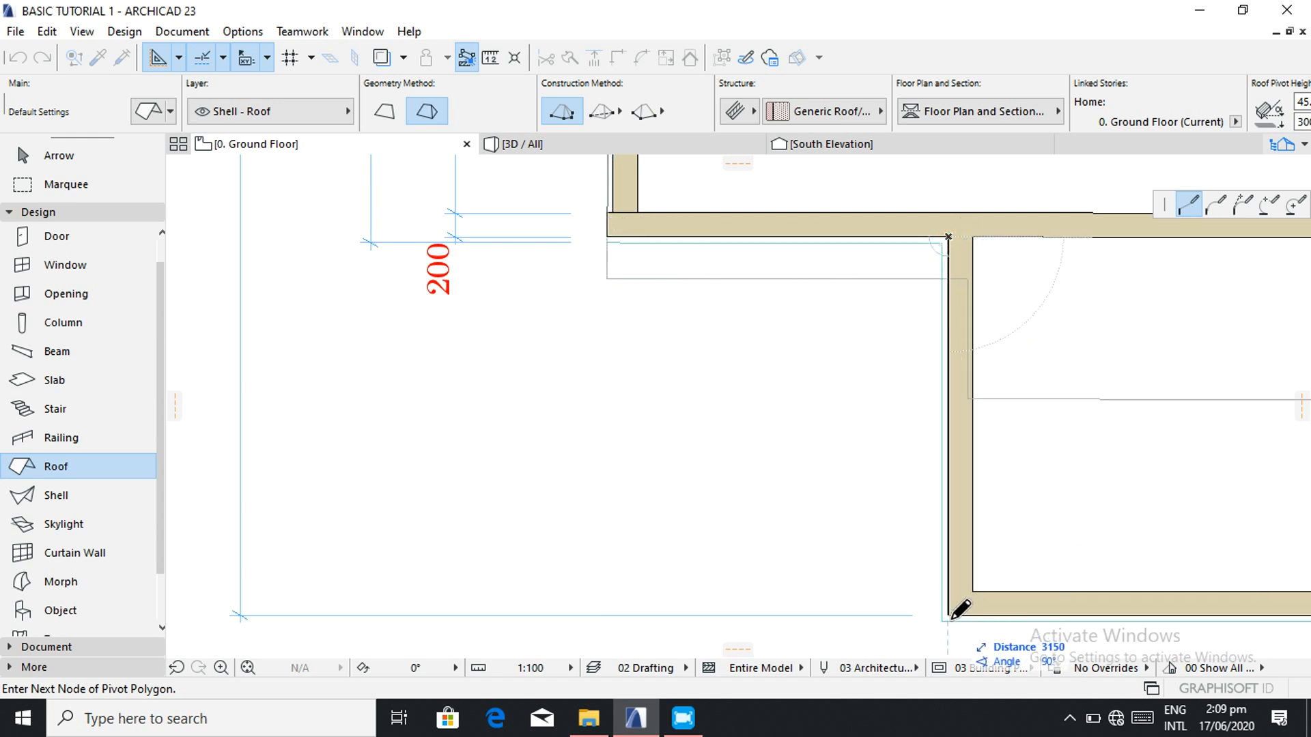
left_click(951, 618)
scroll(951, 618, "down", 4)
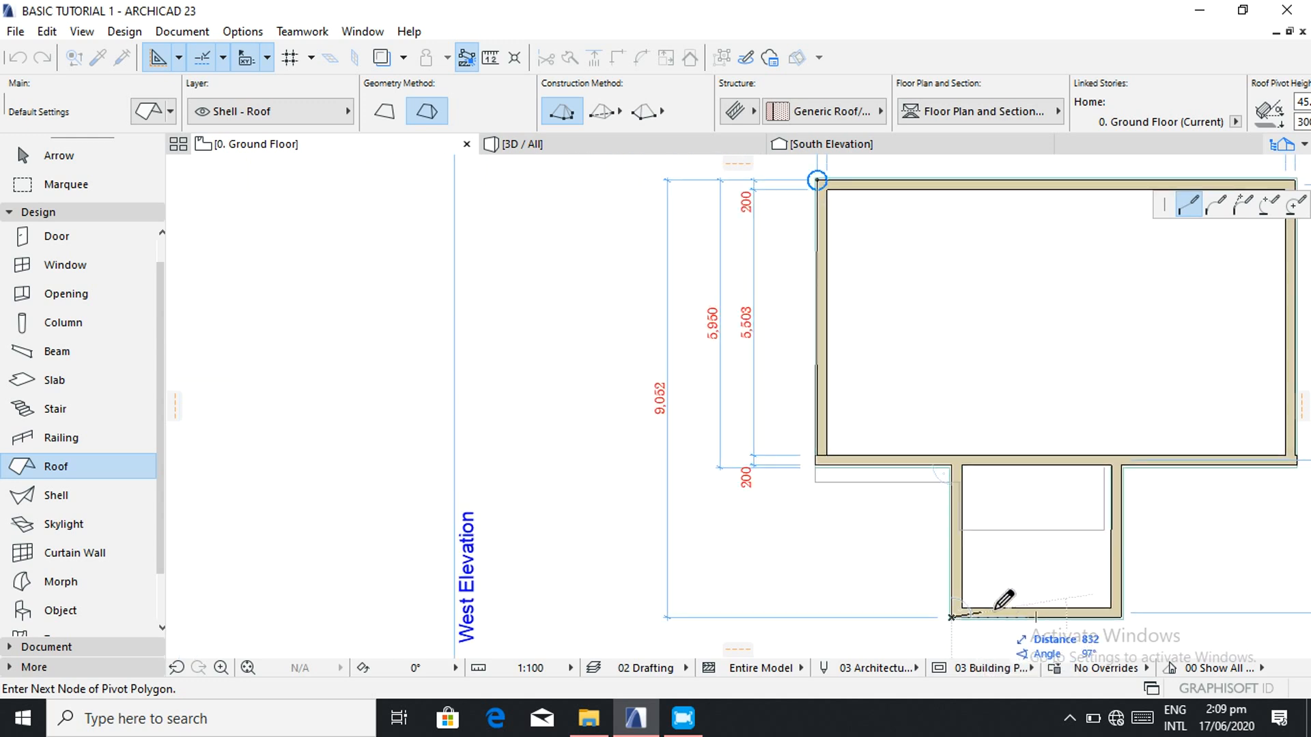
left_click(1120, 617)
scroll(1123, 459, "up", 2)
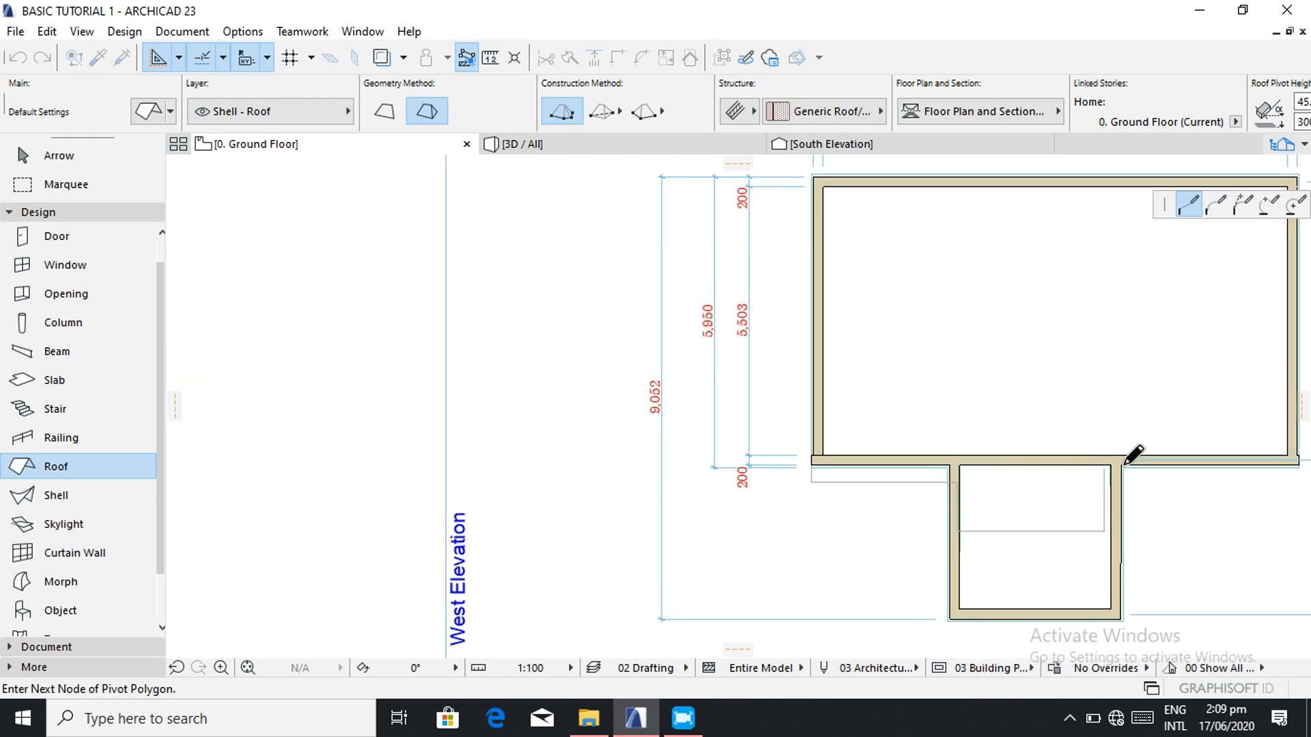
left_click(1124, 463)
- Complete the multi-plane roof outline through the main room's south-east and north-east outer corners and close it at the north-west start corner
scroll(1124, 462, "down", 4)
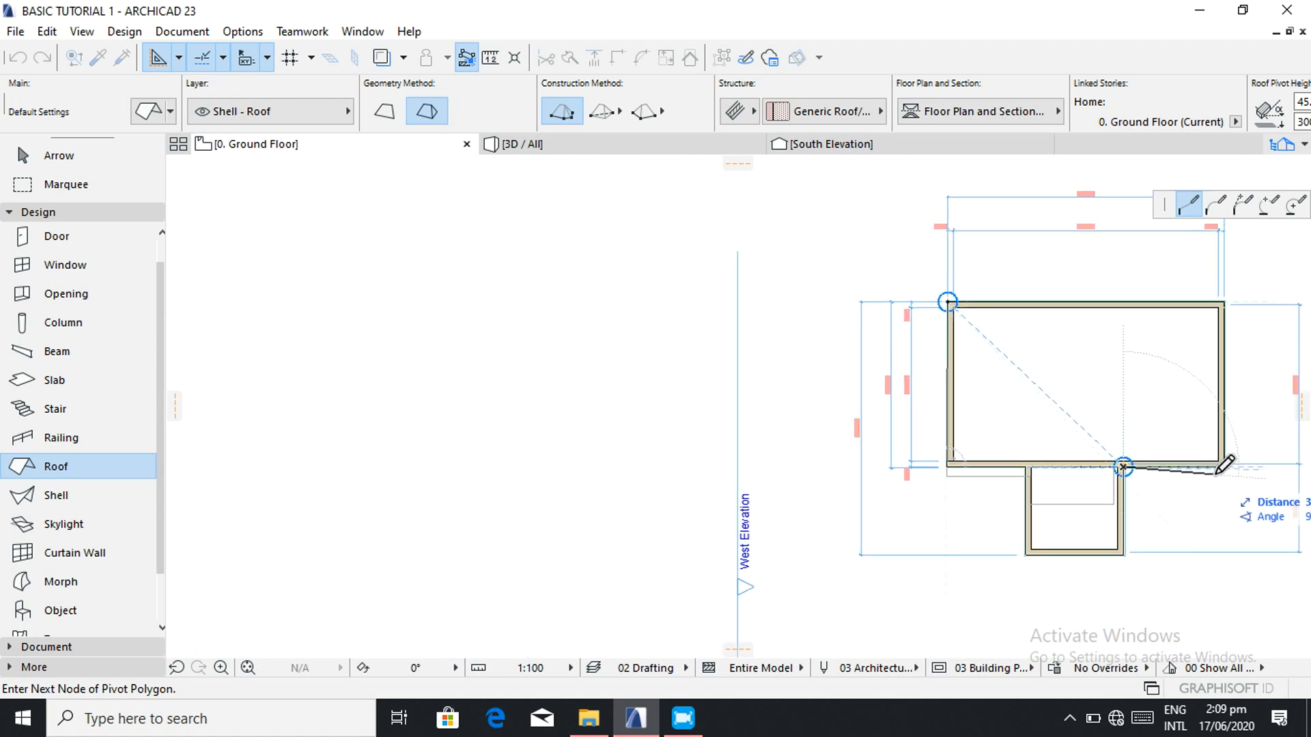
scroll(1222, 466, "up", 2)
scroll(1223, 466, "up", 2)
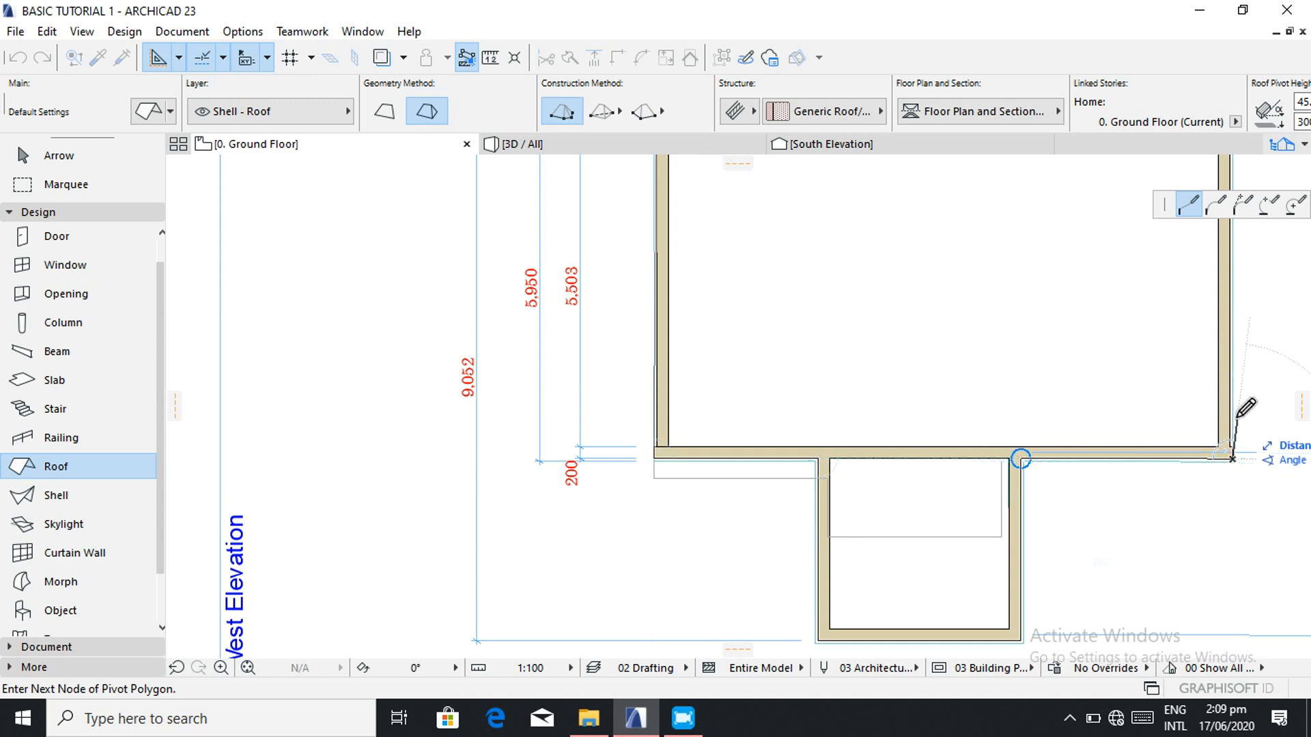
scroll(1246, 409, "down", 1)
scroll(1246, 408, "down", 2)
scroll(1268, 280, "up", 3)
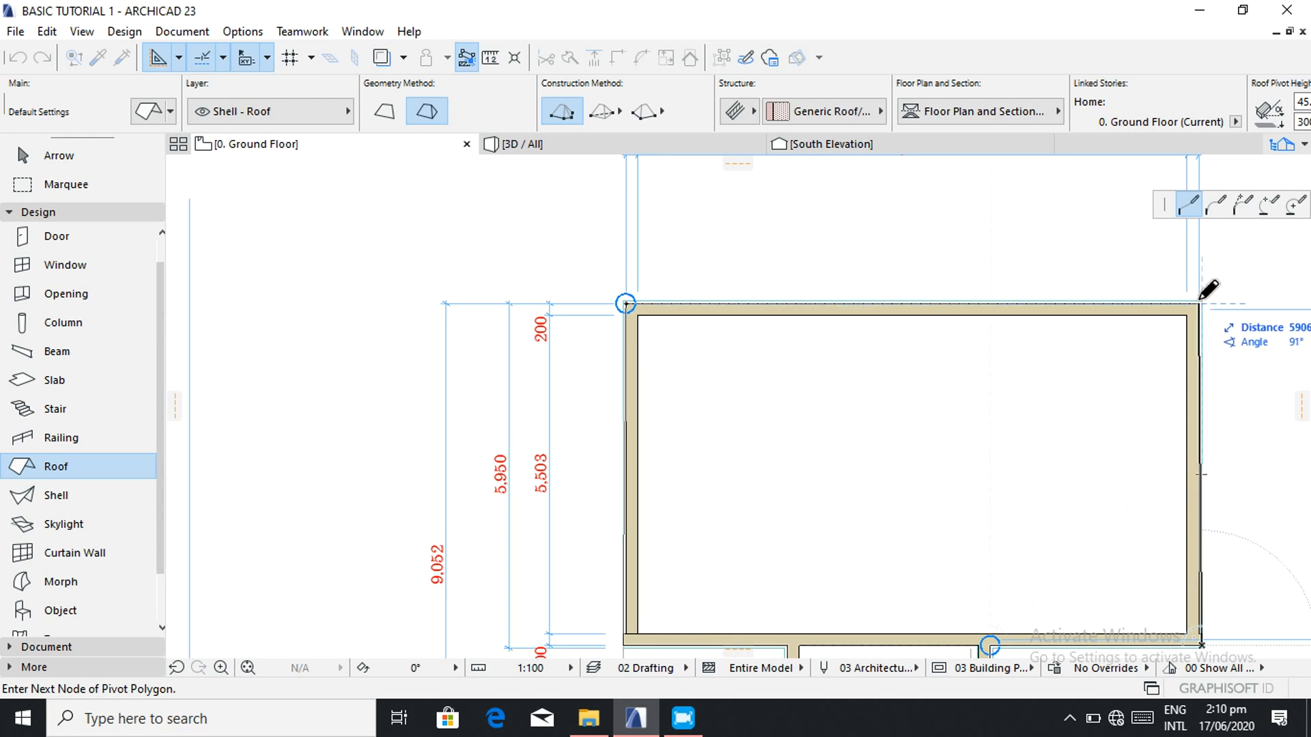
scroll(1207, 291, "up", 1)
scroll(1200, 303, "up", 2)
left_click(1199, 303)
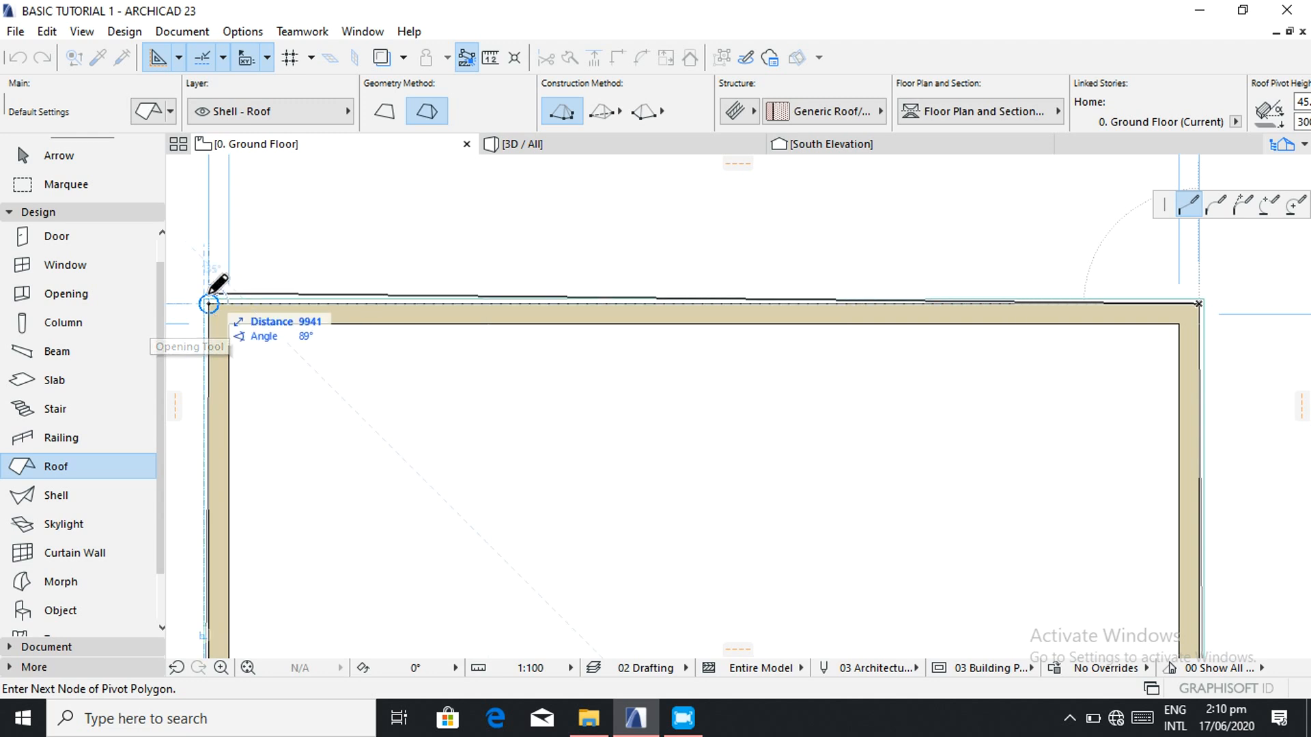
left_click(208, 303)
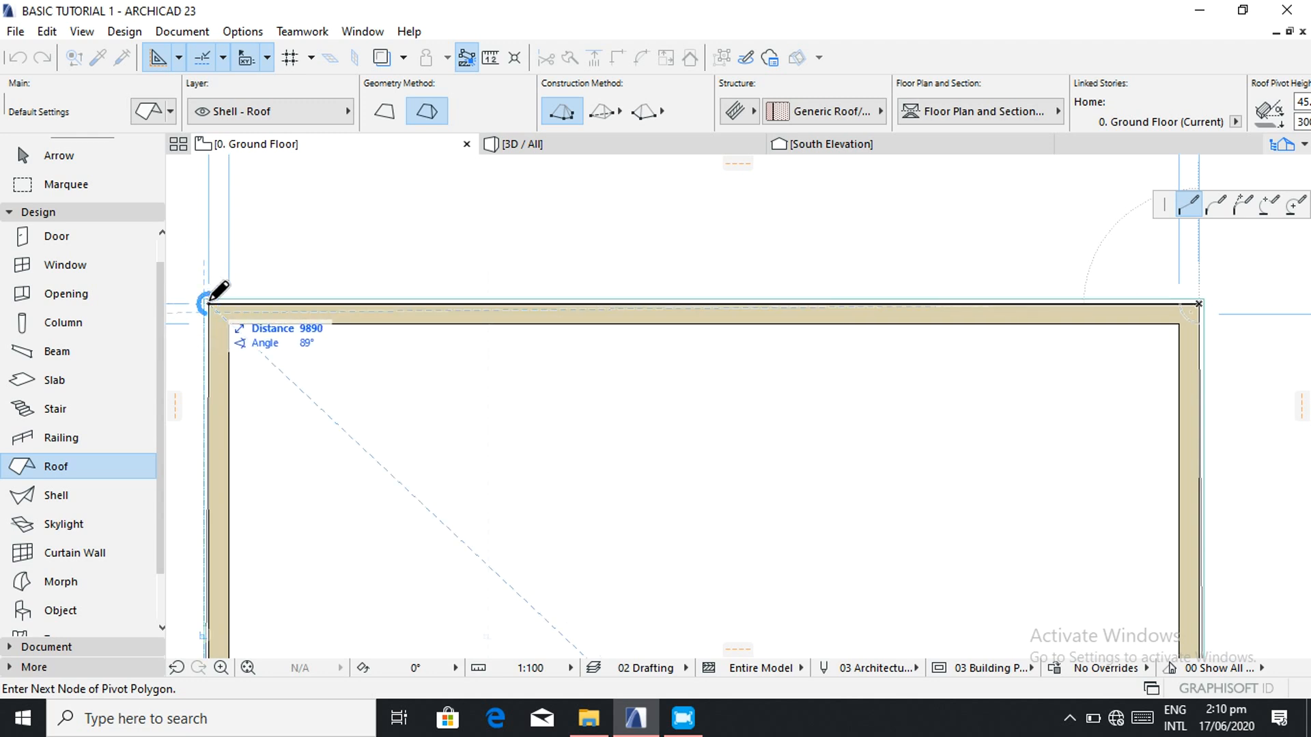
left_click(208, 302)
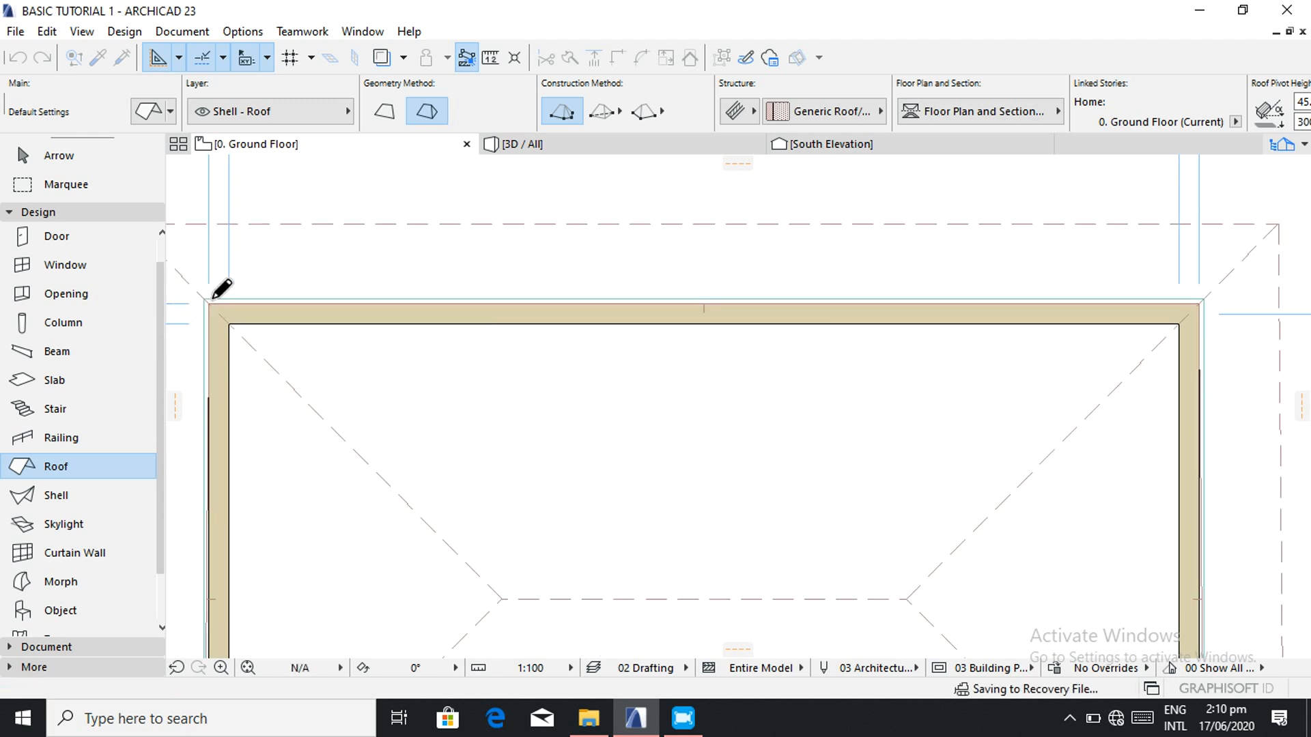
- Examine the new multi-plane roof over the building from several sides in 3D
scroll(209, 301, "down", 3)
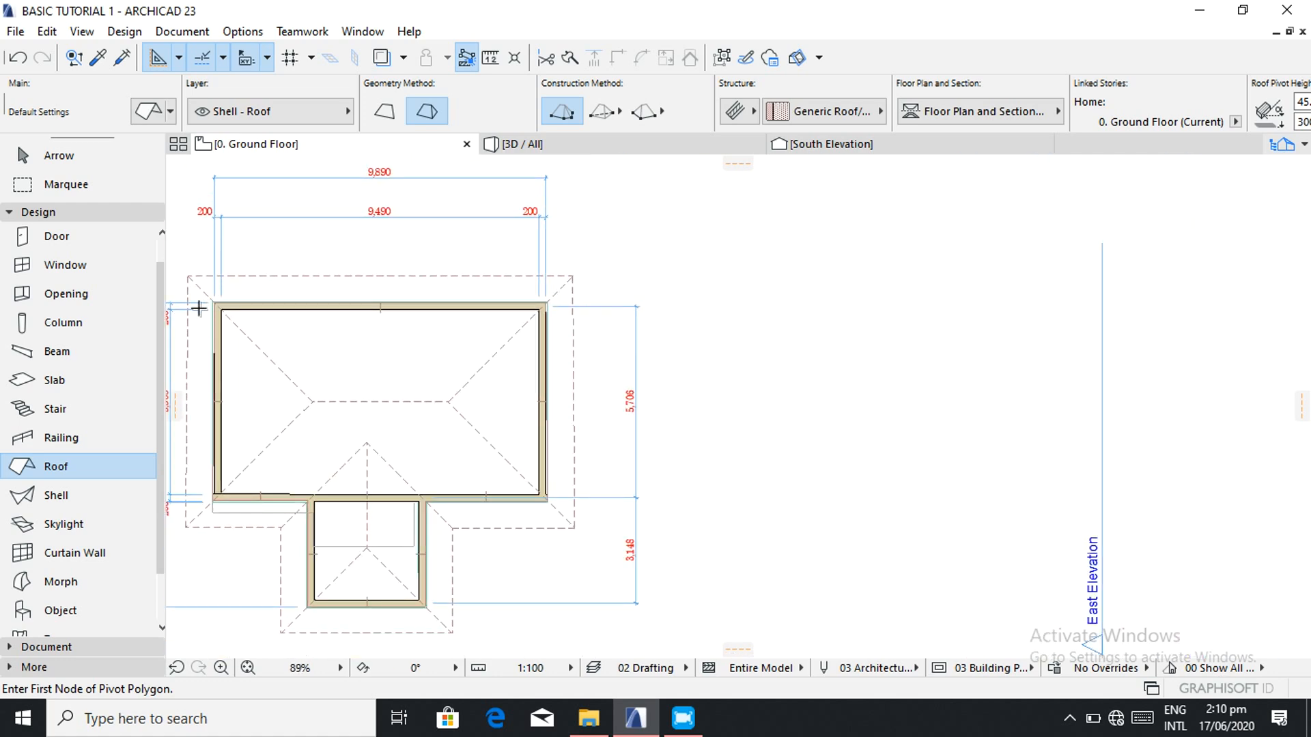
left_click(550, 145)
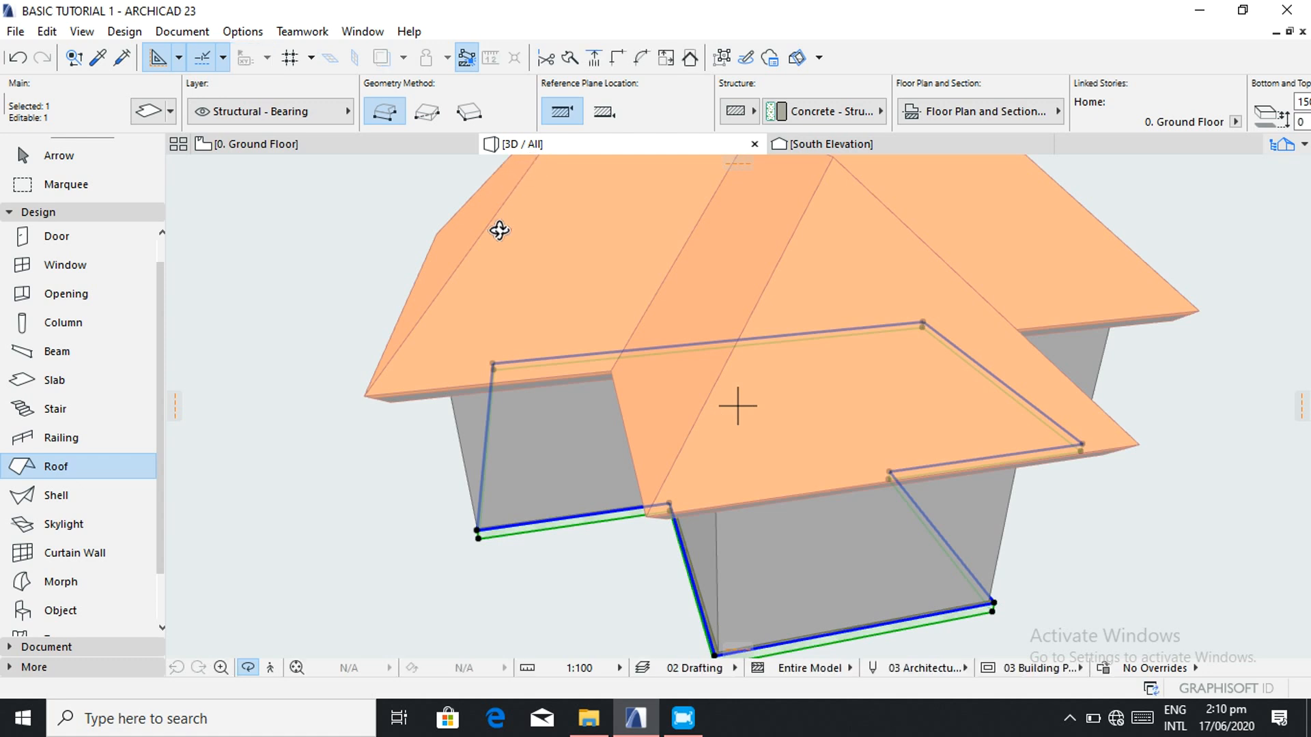
scroll(505, 252, "down", 5)
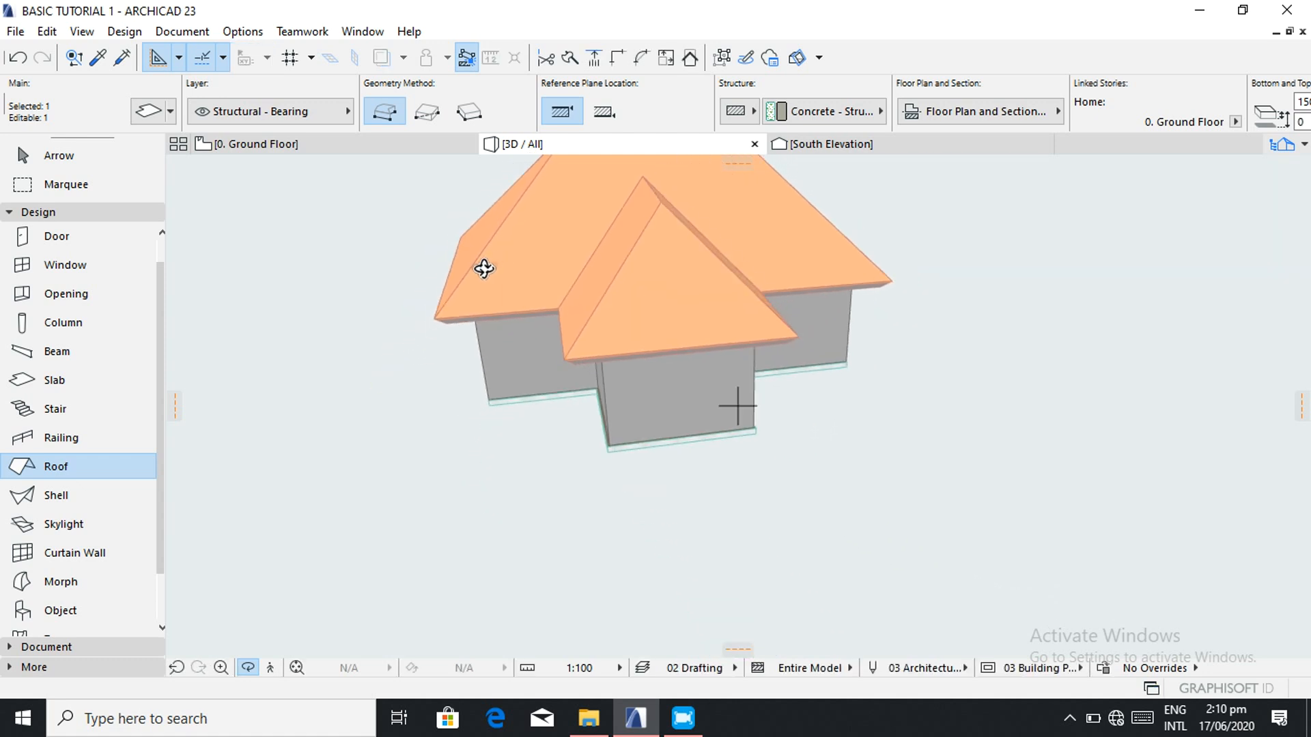
left_click_drag(397, 361, 851, 380)
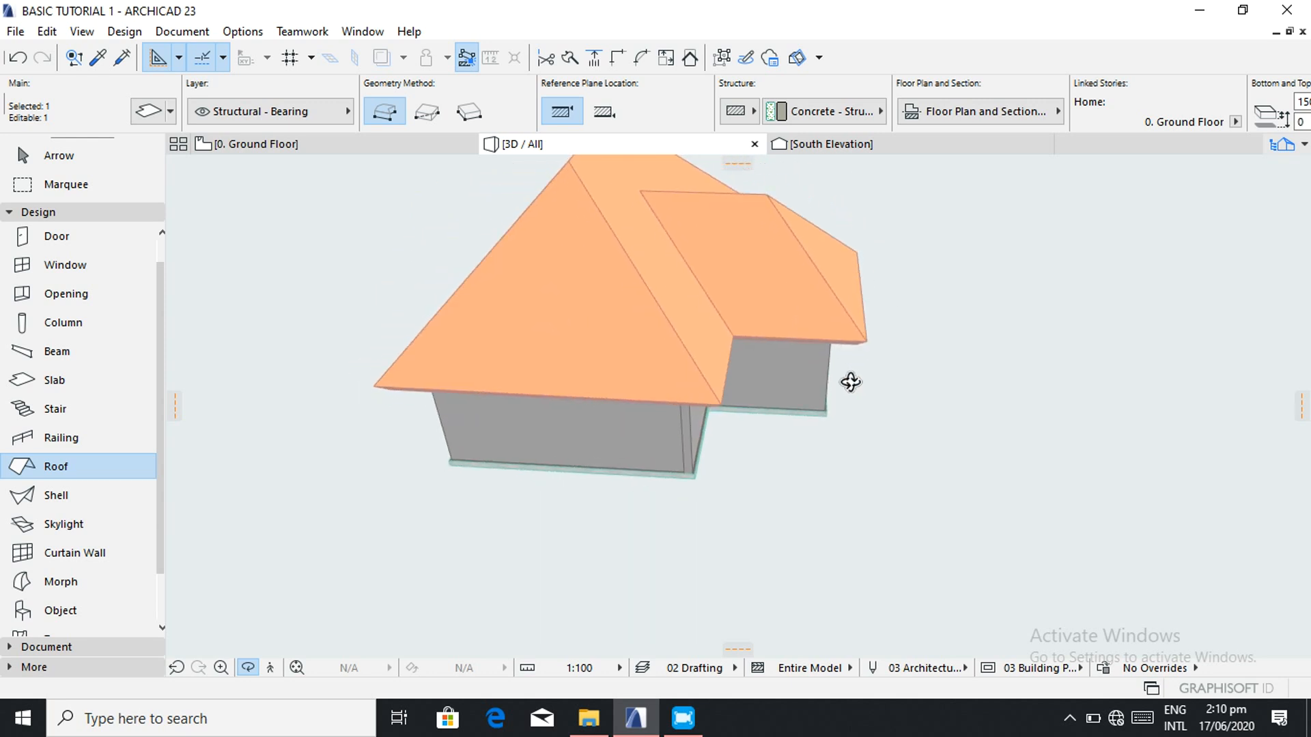
left_click_drag(421, 407, 511, 265)
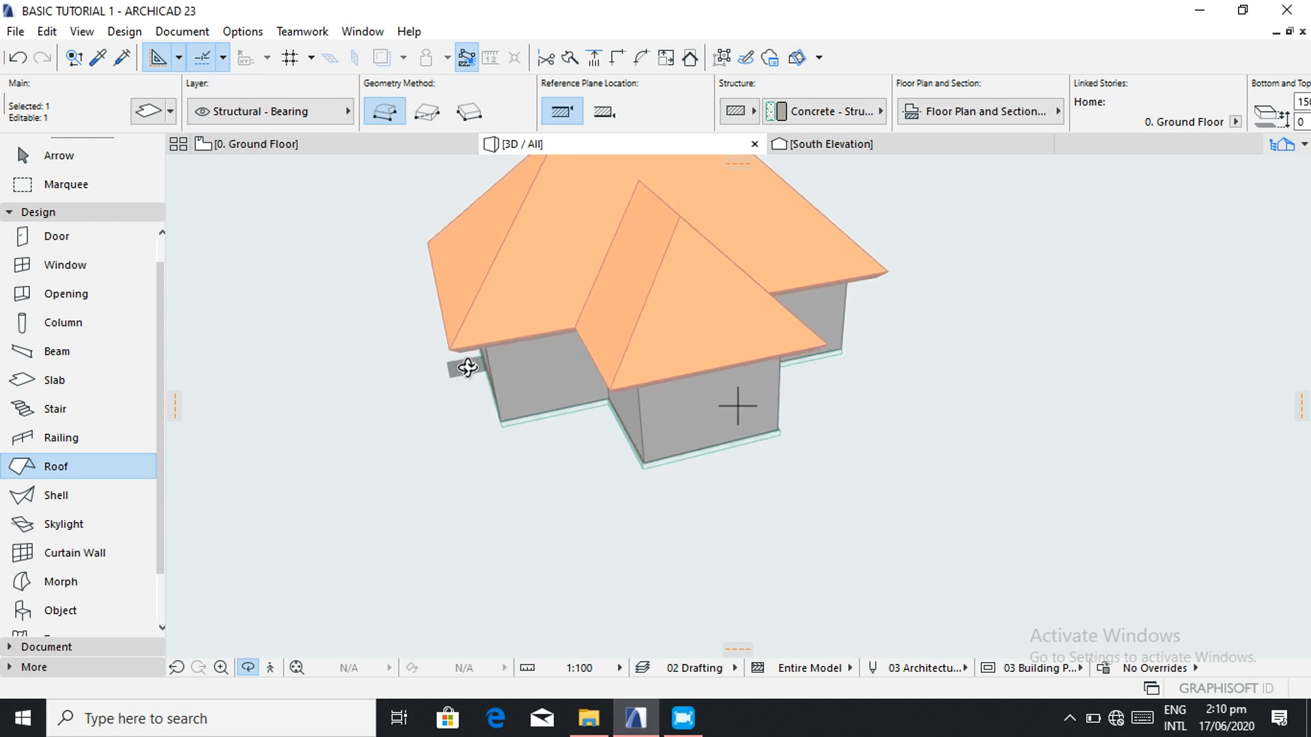
left_click_drag(916, 383, 731, 369)
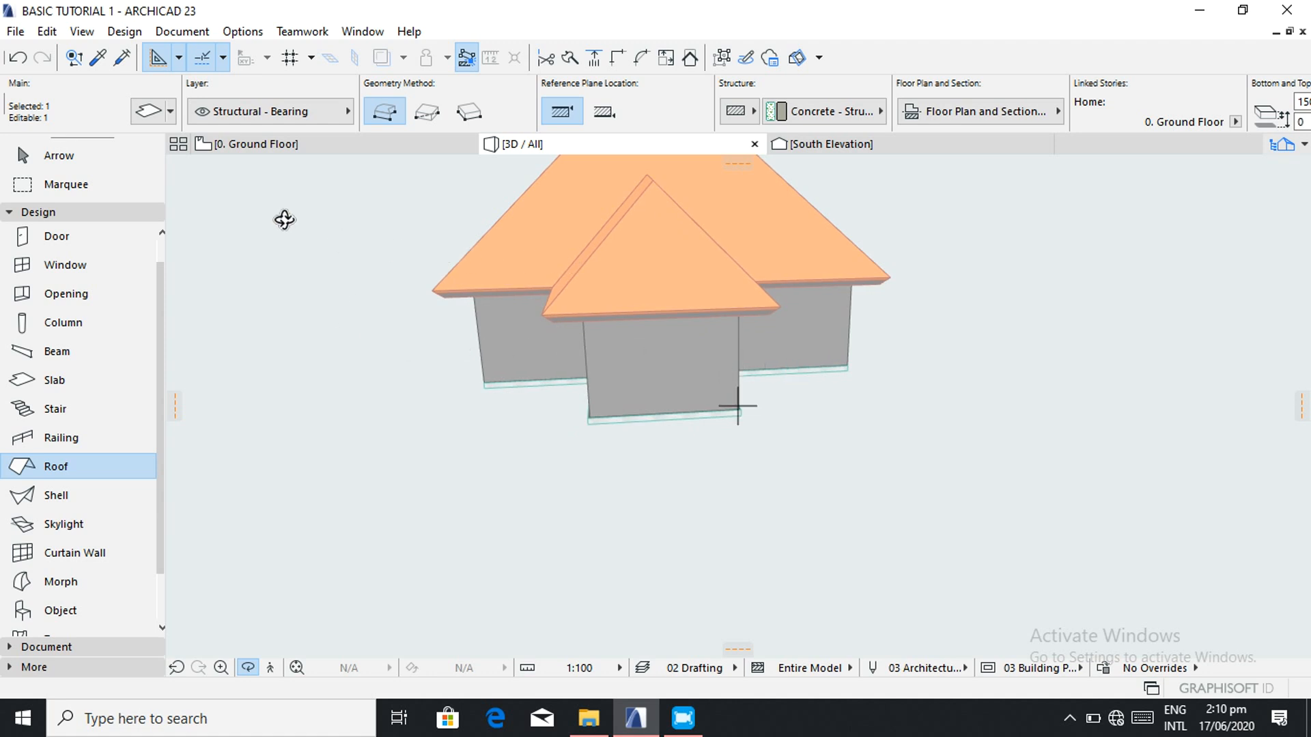
- Select the roof in 3D and enable surface overrides for its top, edge and bottom in the roof settings
left_click(60, 154)
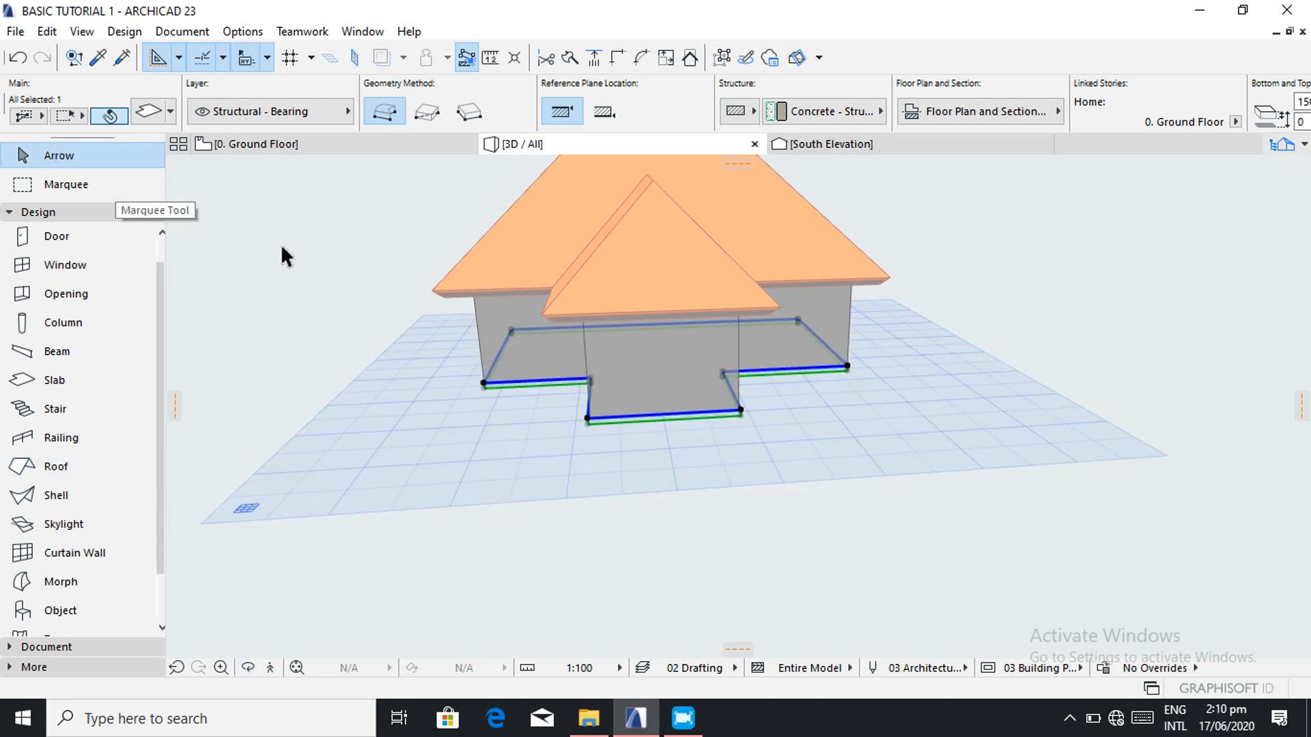
left_click(606, 284)
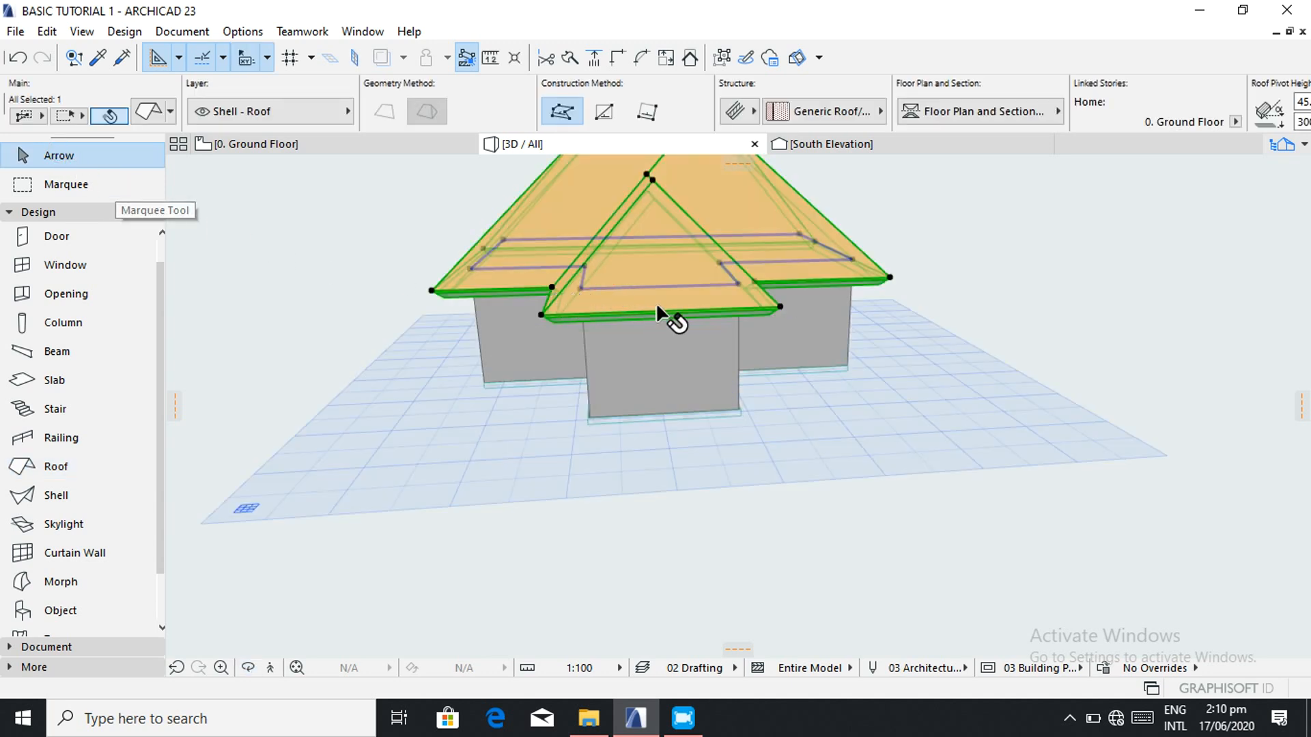
left_click(149, 113)
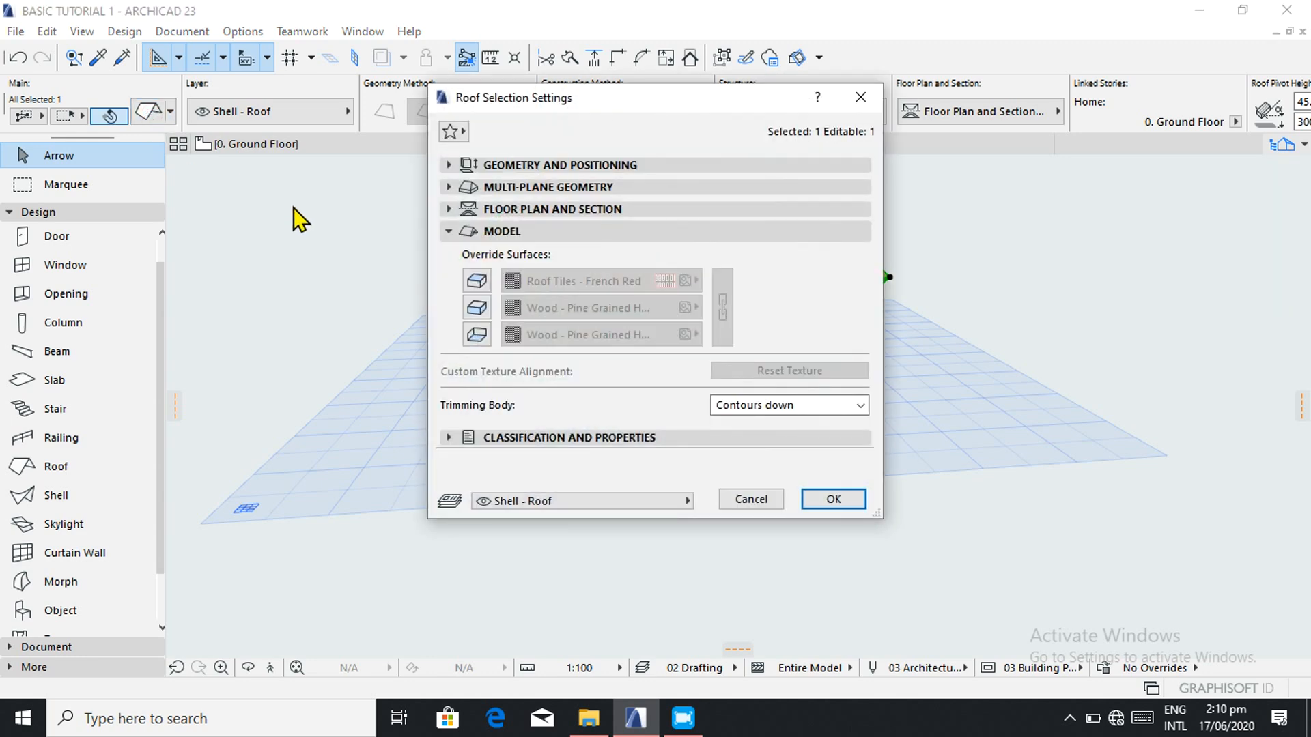
left_click(476, 280)
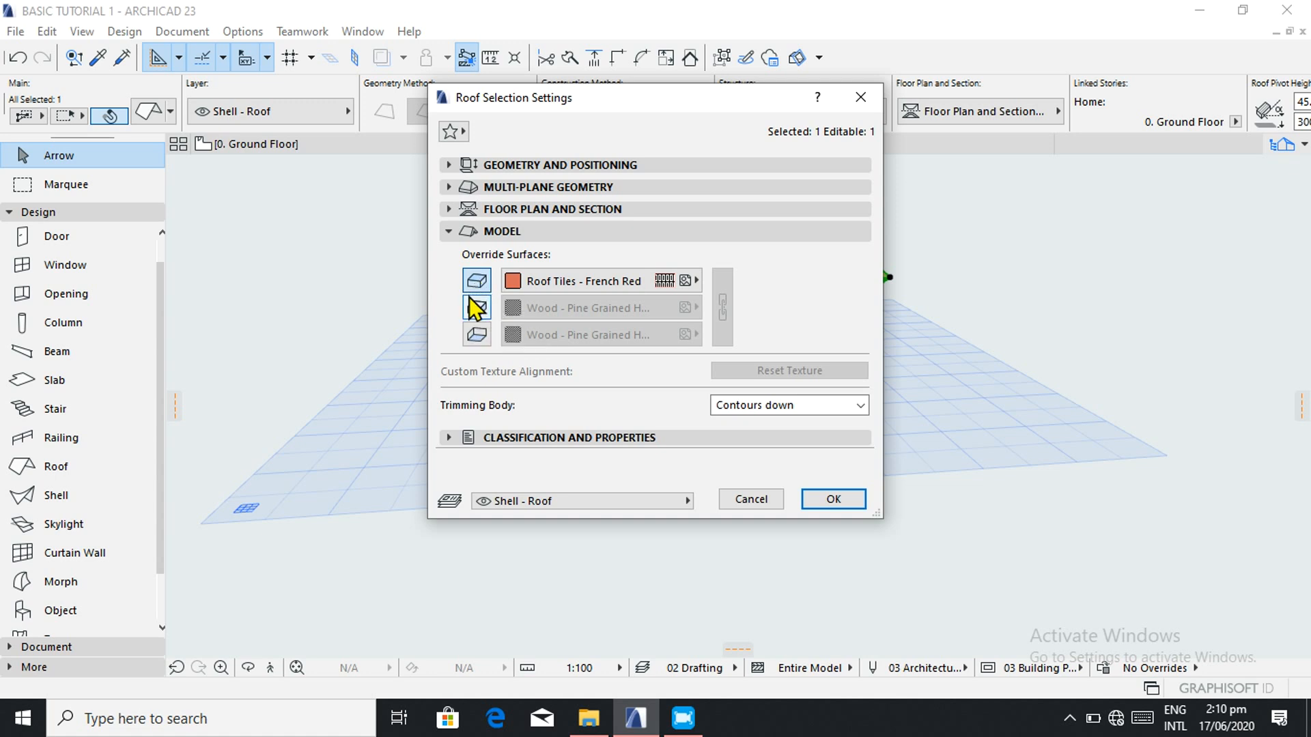
left_click(476, 308)
left_click(476, 334)
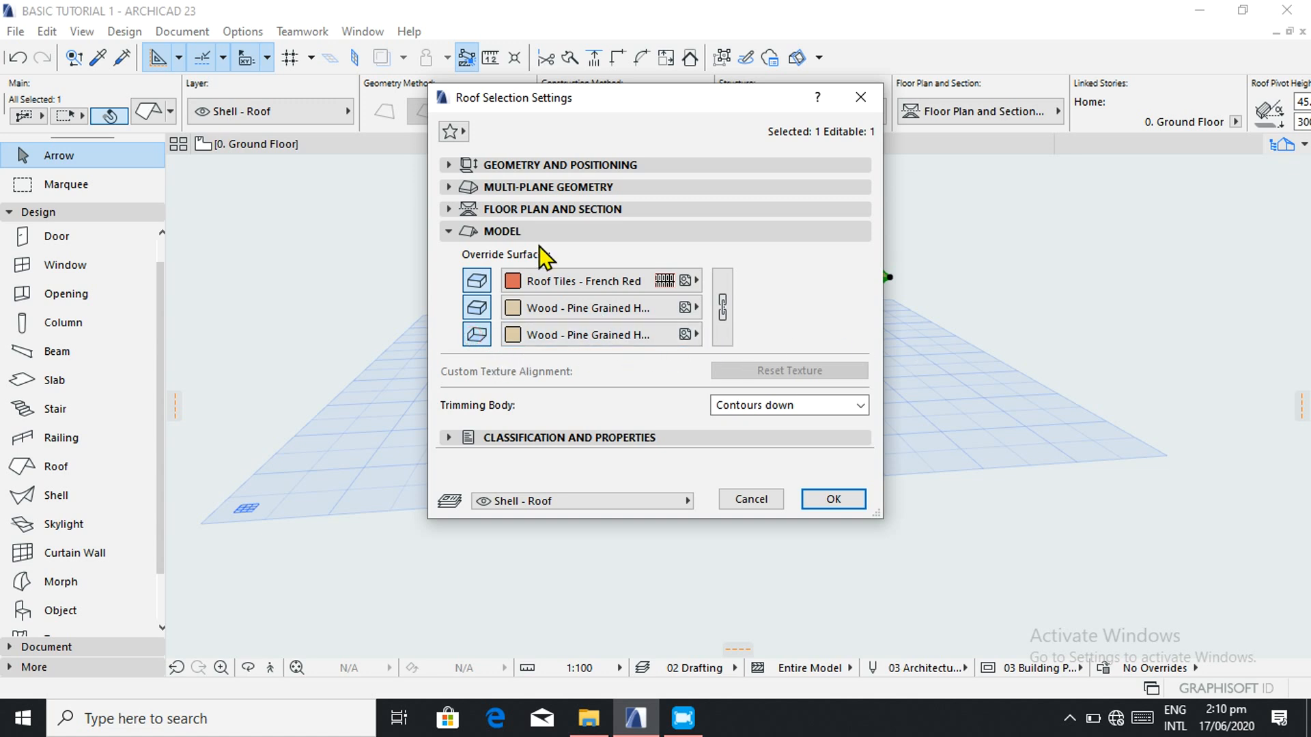
- Give the roof a basic Timber - Roof structure with vertical edges and a 900 mm pivot line offset, and apply the settings
left_click(523, 166)
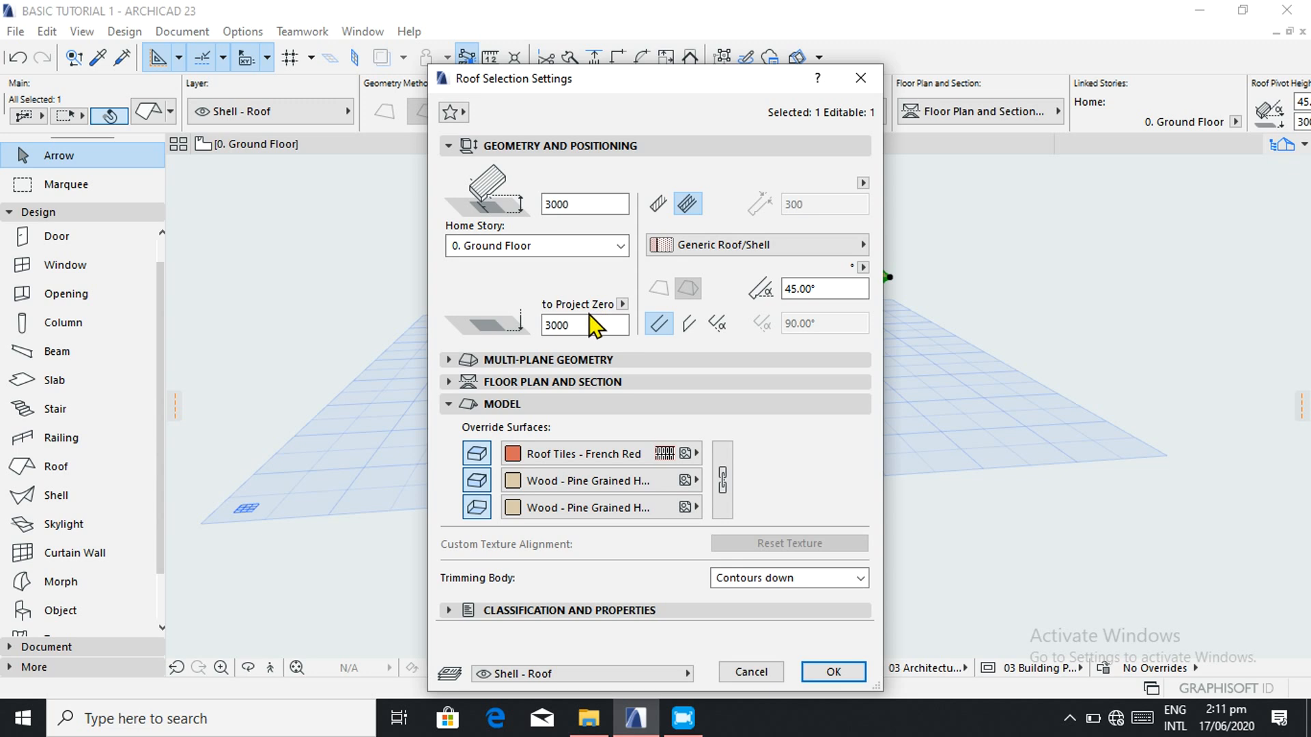
left_click(658, 204)
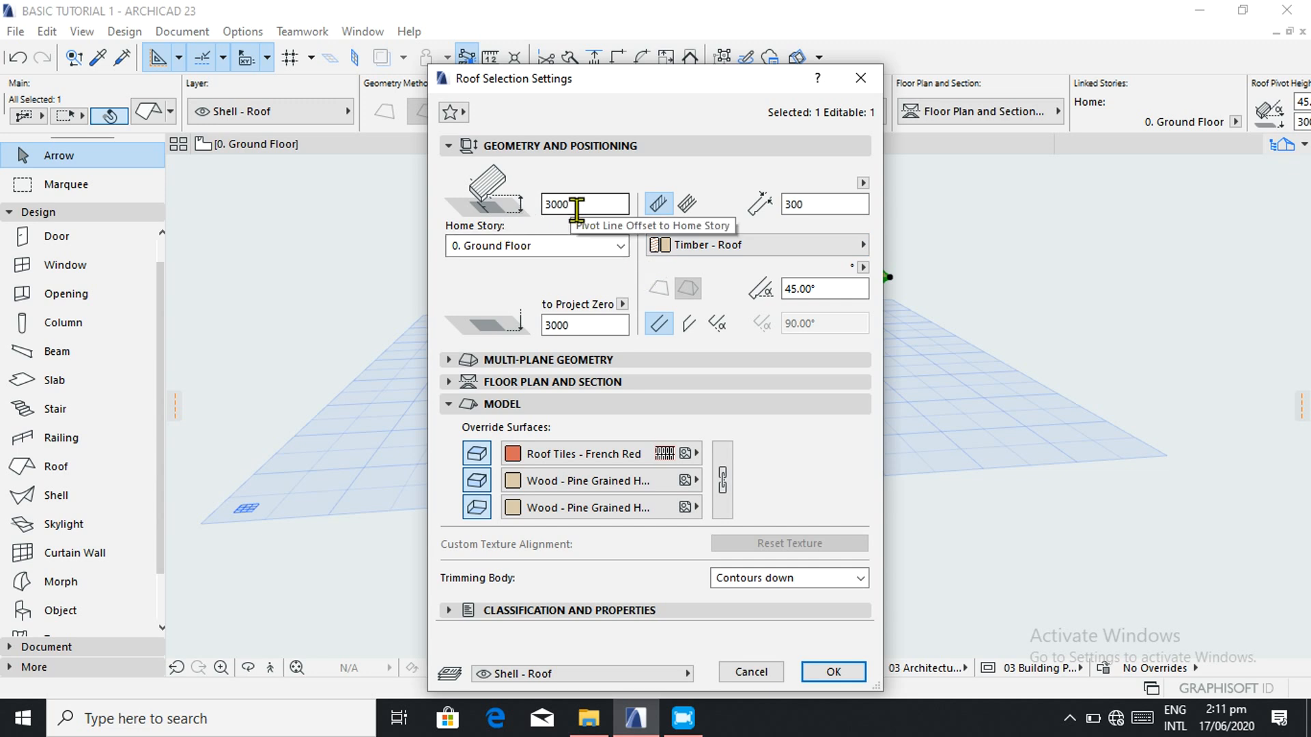
left_click(575, 207)
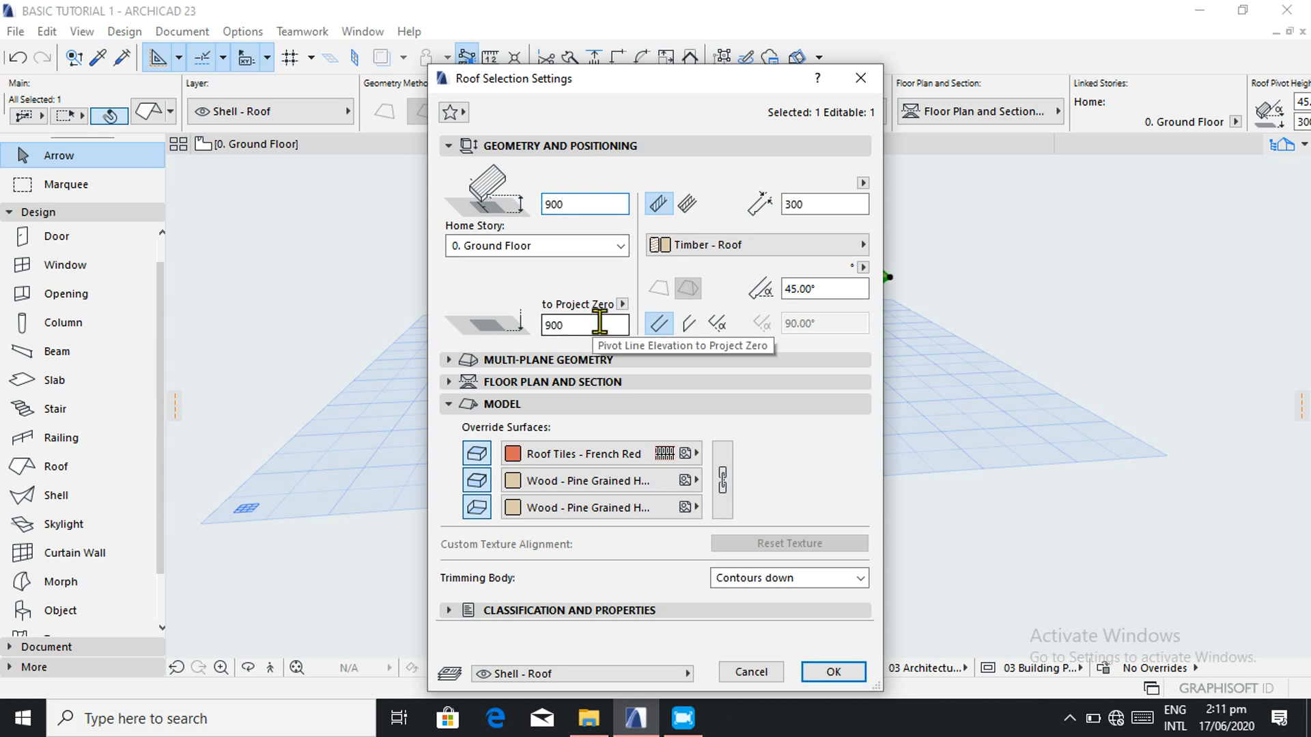
left_click(688, 326)
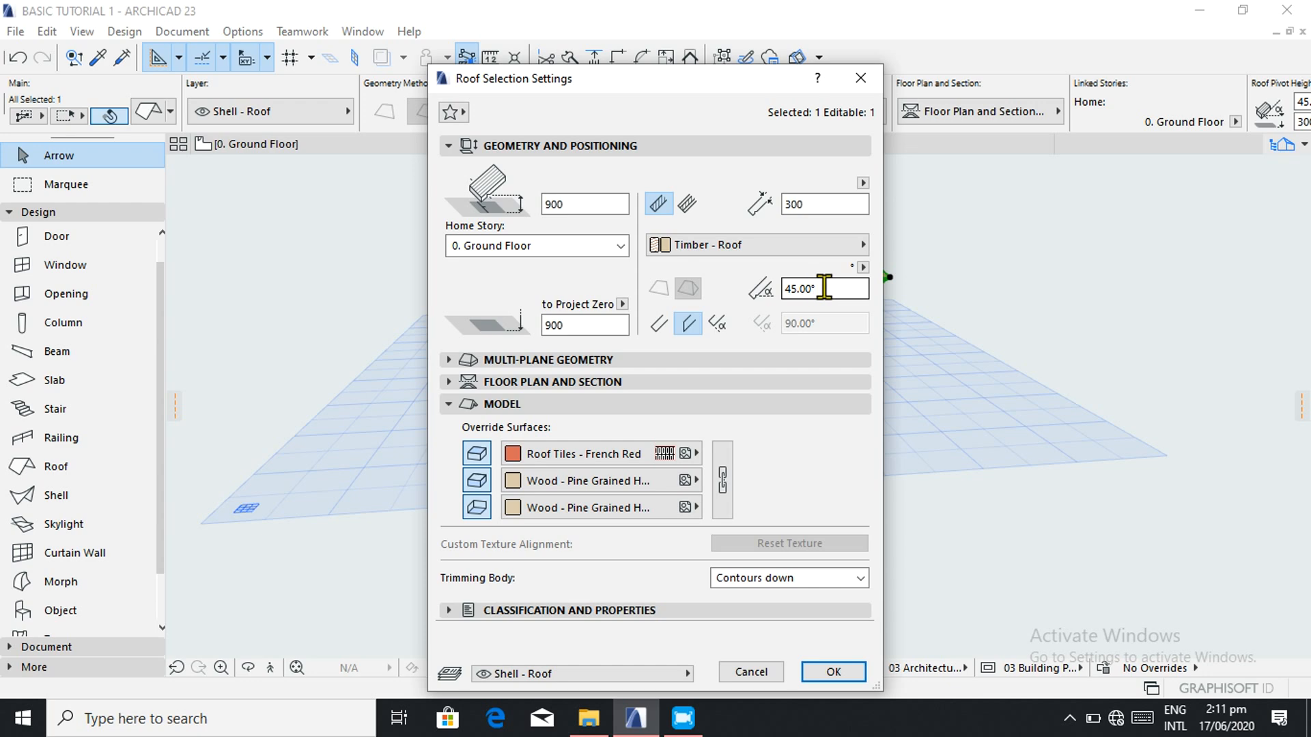
left_click(850, 675)
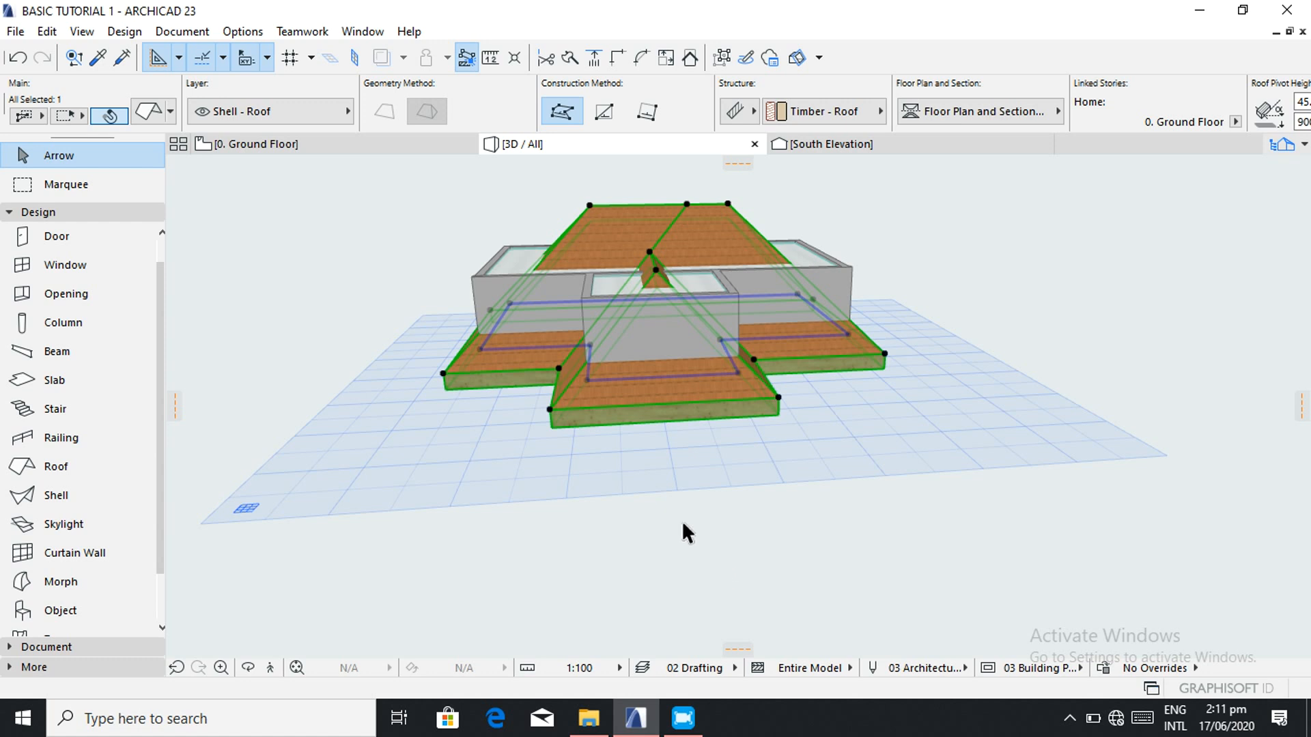
- Reopen the roof's settings, set the pivot line offset to the home story to 2800 mm and apply it
left_click(155, 113)
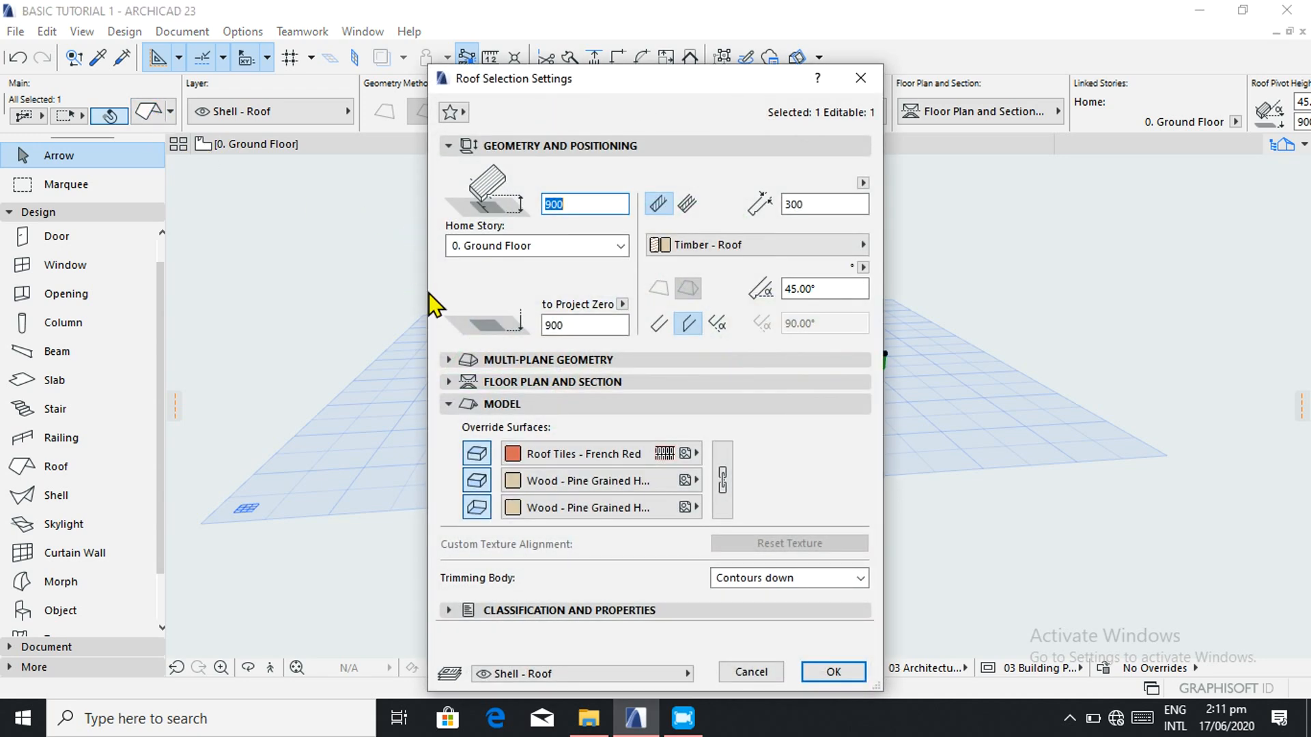
left_click(570, 203)
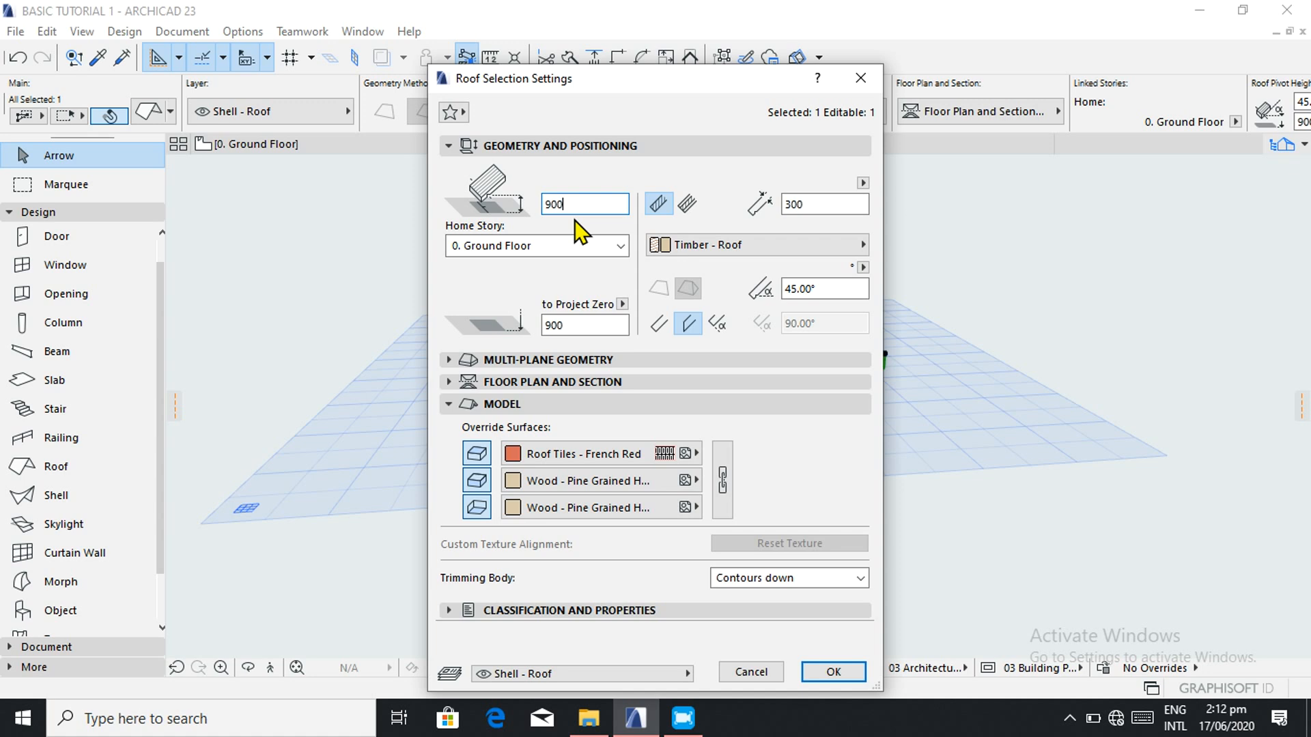
type("28")
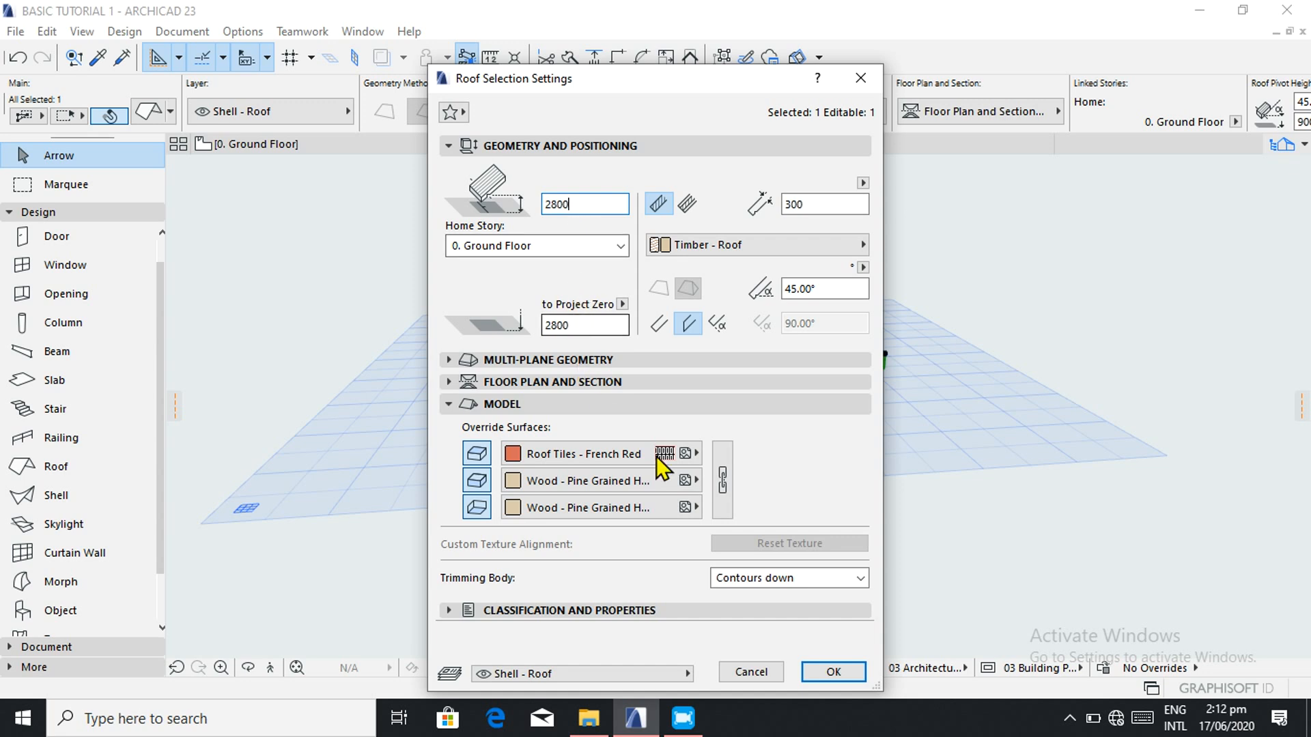
left_click(834, 672)
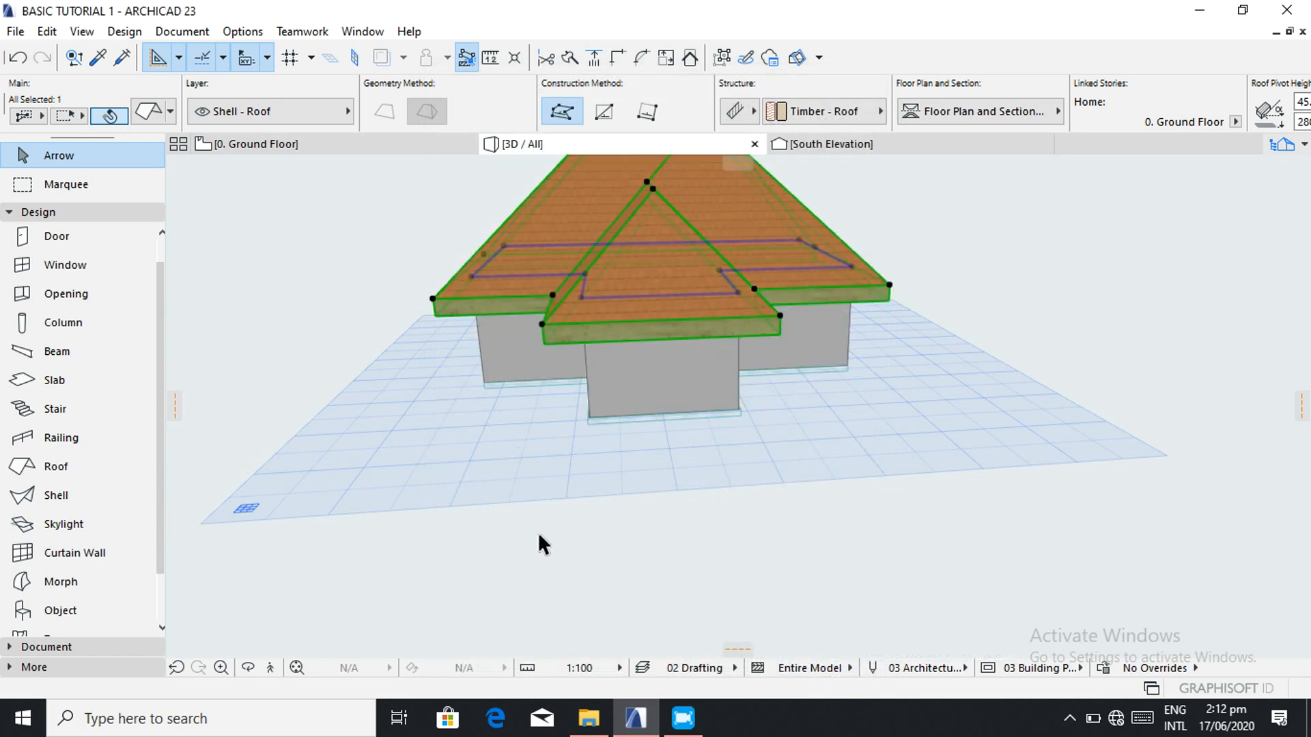
- Set the selected roof's eaves overhang offset to 600 mm
mouse_move(1232, 111)
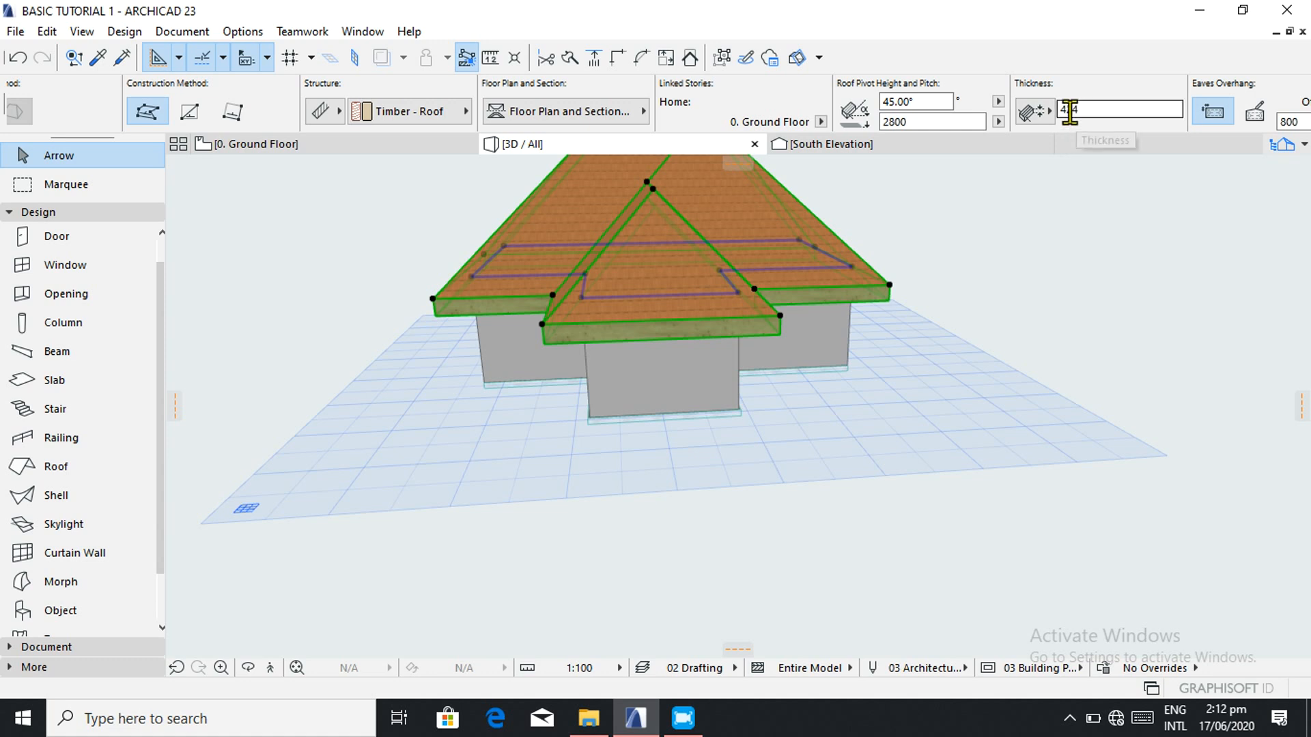
left_click(898, 123)
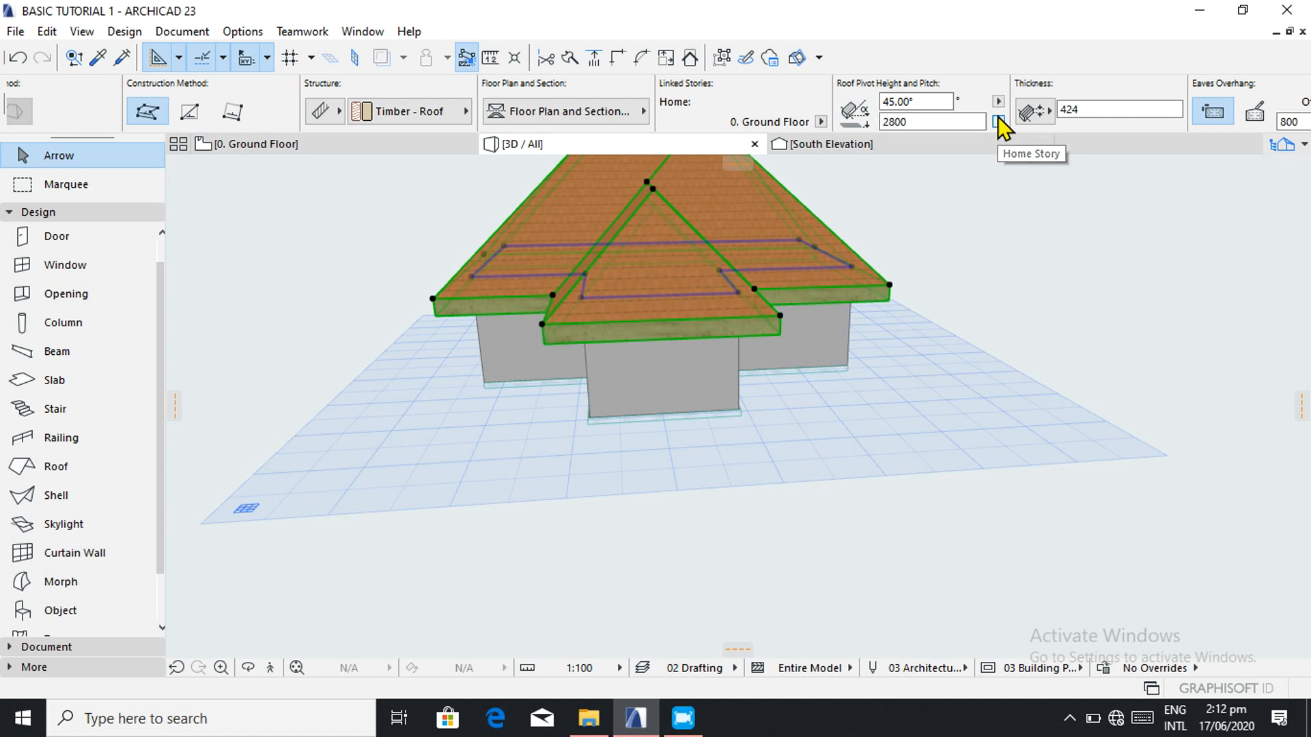
scroll(998, 116, "down", 3)
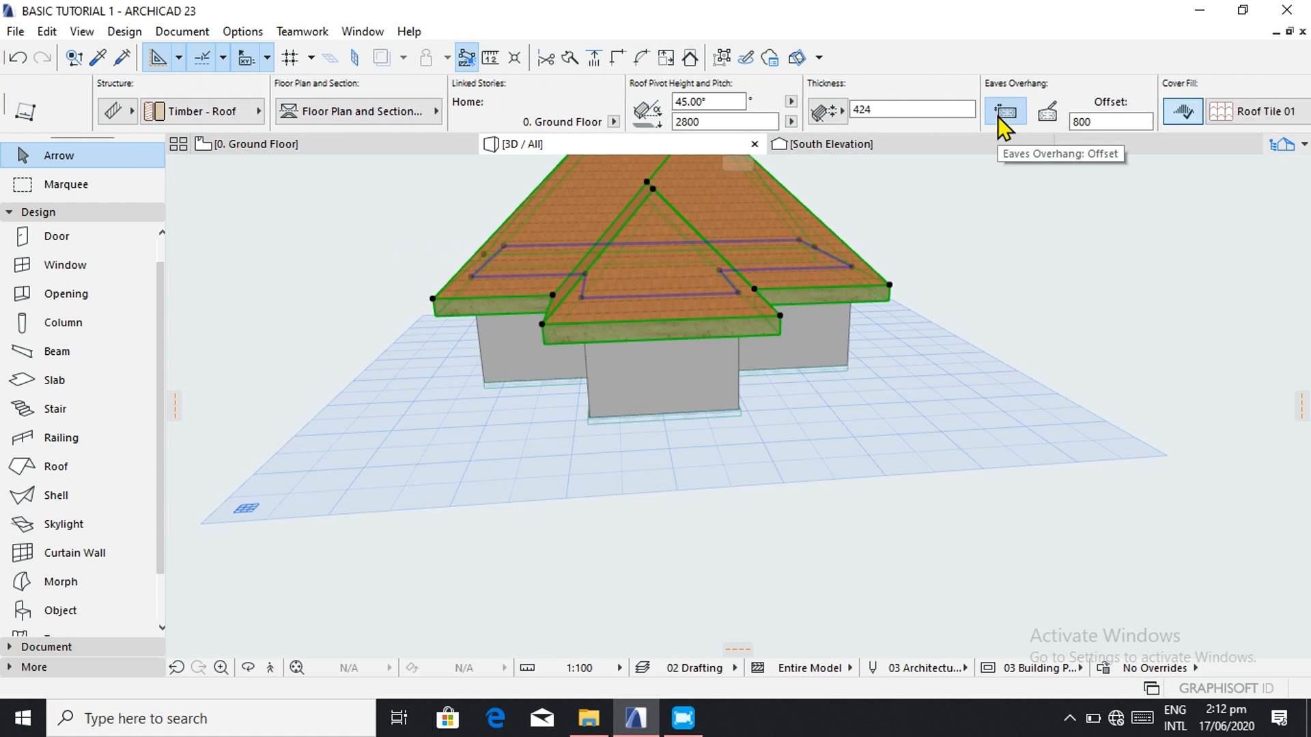
left_click(1098, 122)
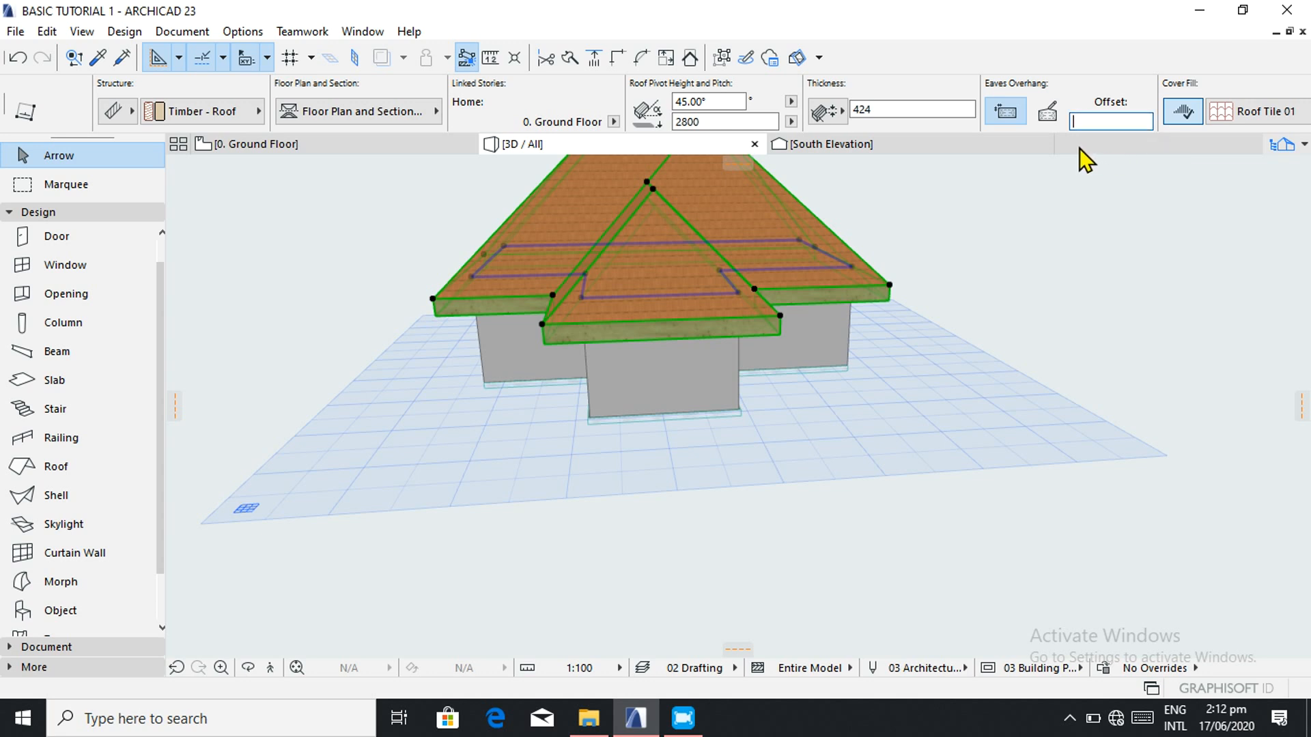
type("600")
key("Return")
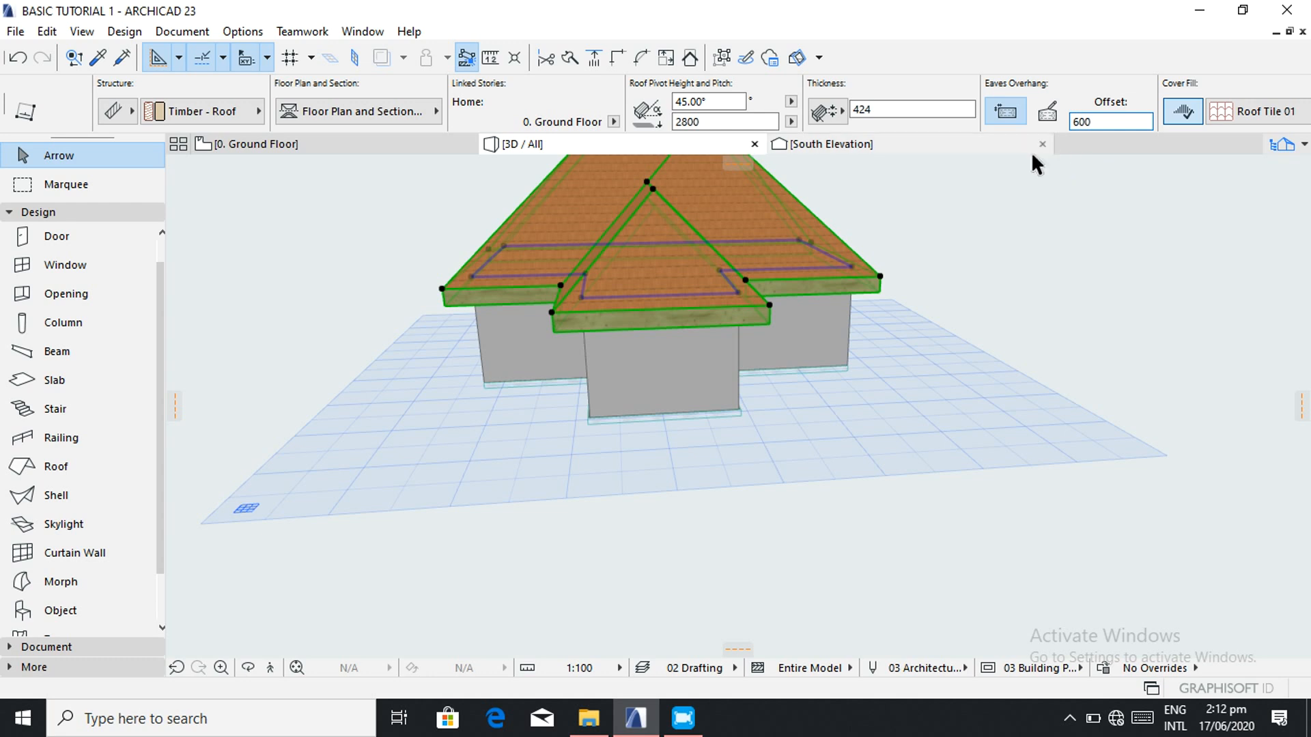
- Set the selected roof's pitch to 20 degrees
left_click(703, 101)
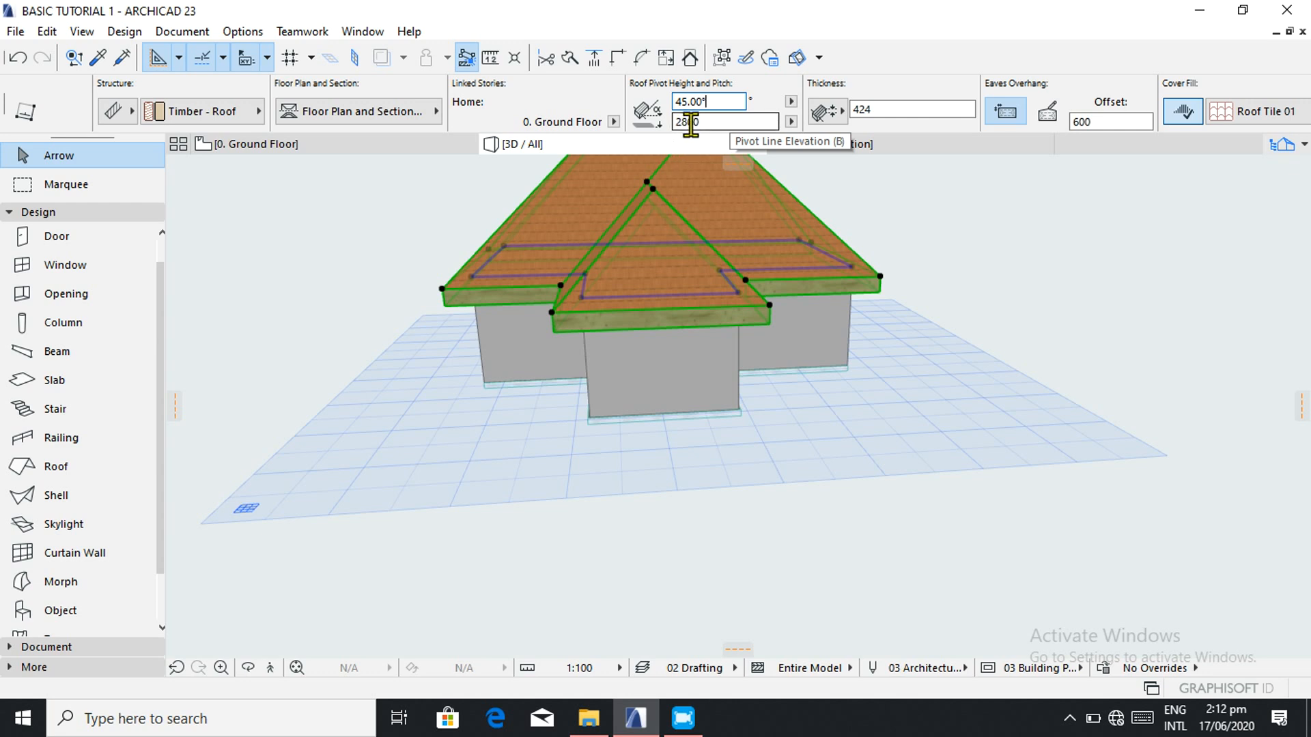
key("BackSpace")
key("BackSpace")
key("BackSpace")
key("BackSpace")
key("BackSpace")
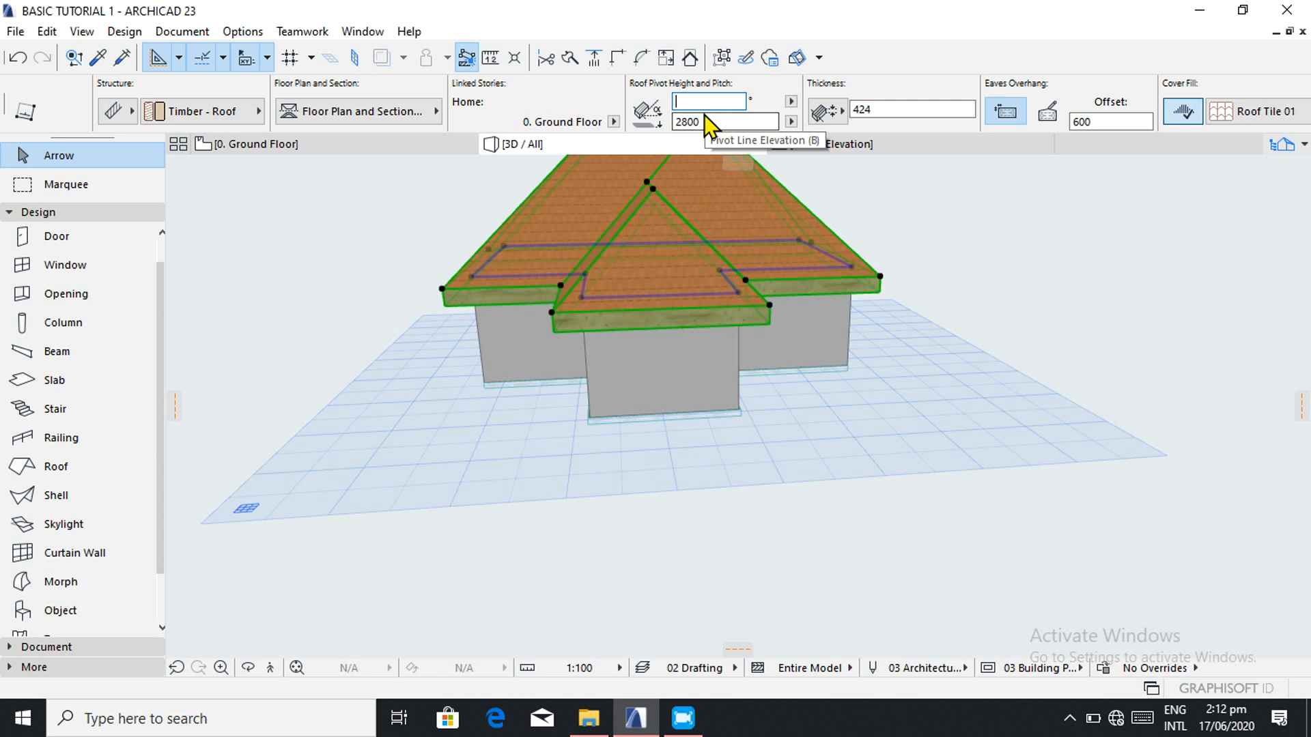
type("20.00")
key("Return")
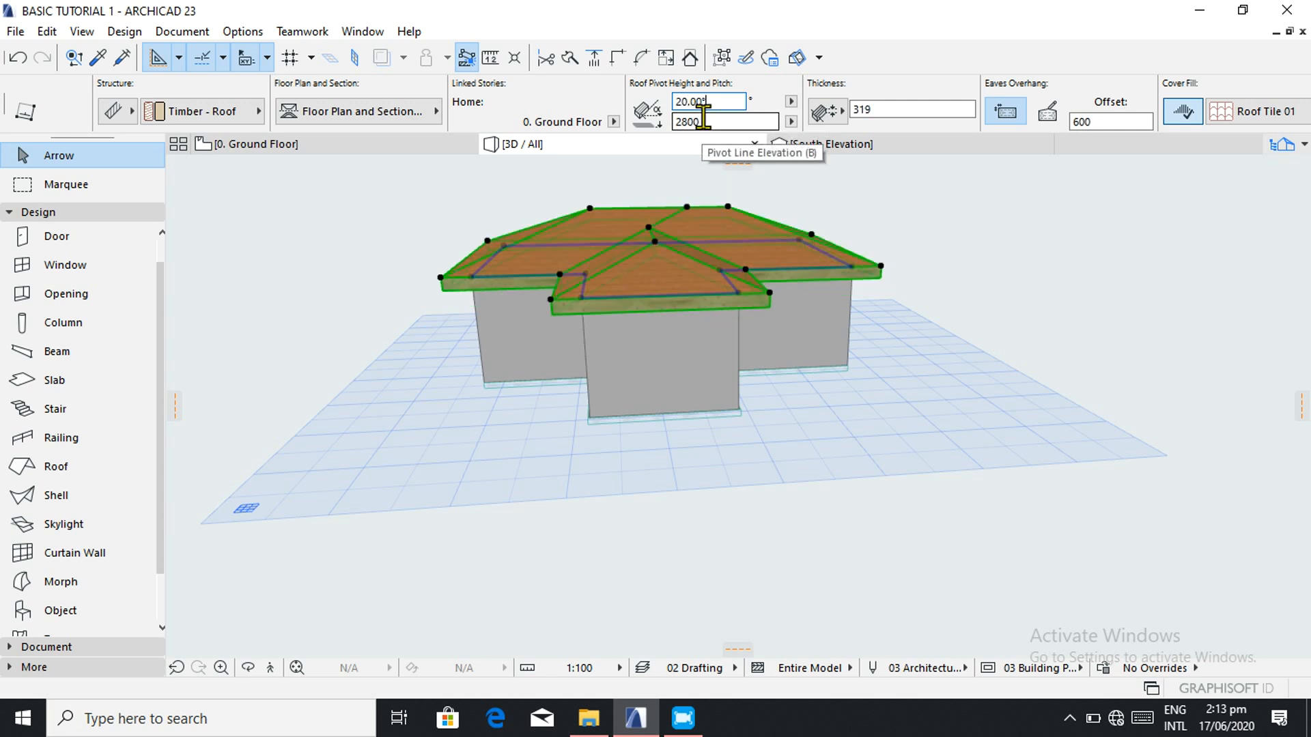
- Set the selected roof's pitch back to 45 degrees
key("BackSpace")
key("BackSpace")
key("BackSpace")
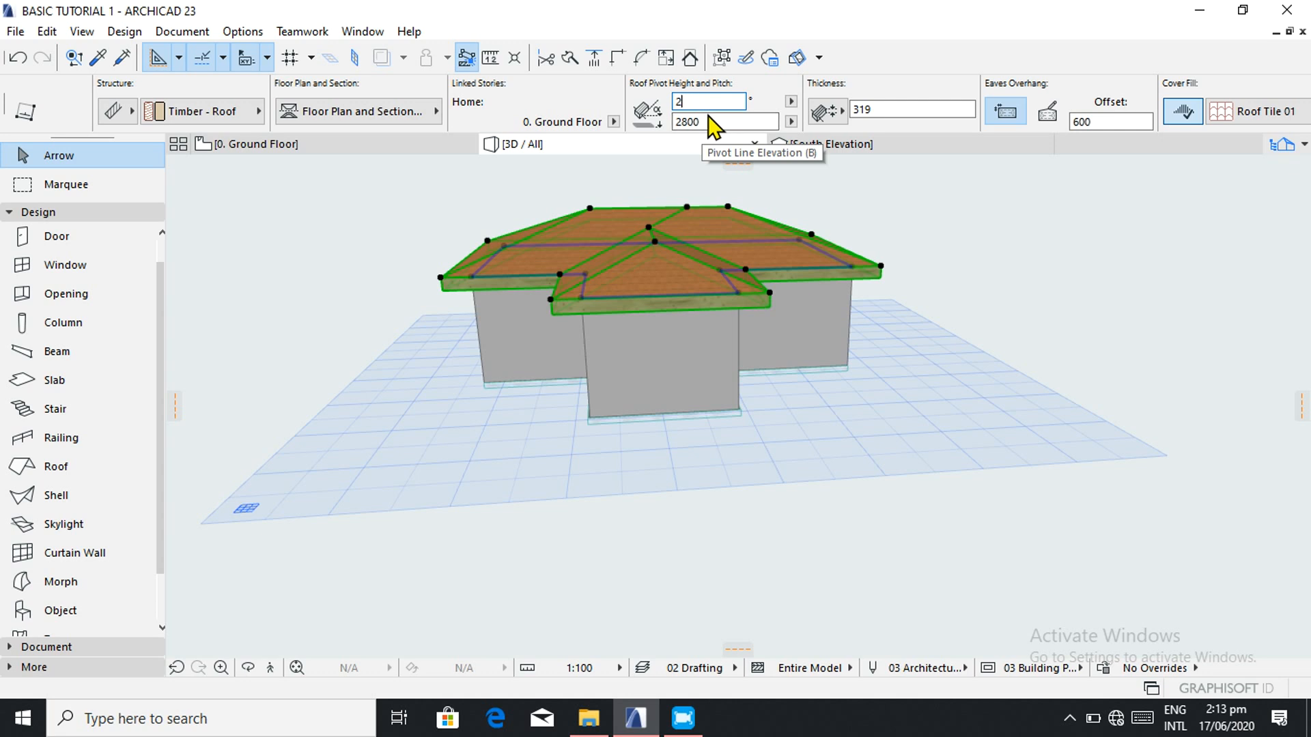
type("45")
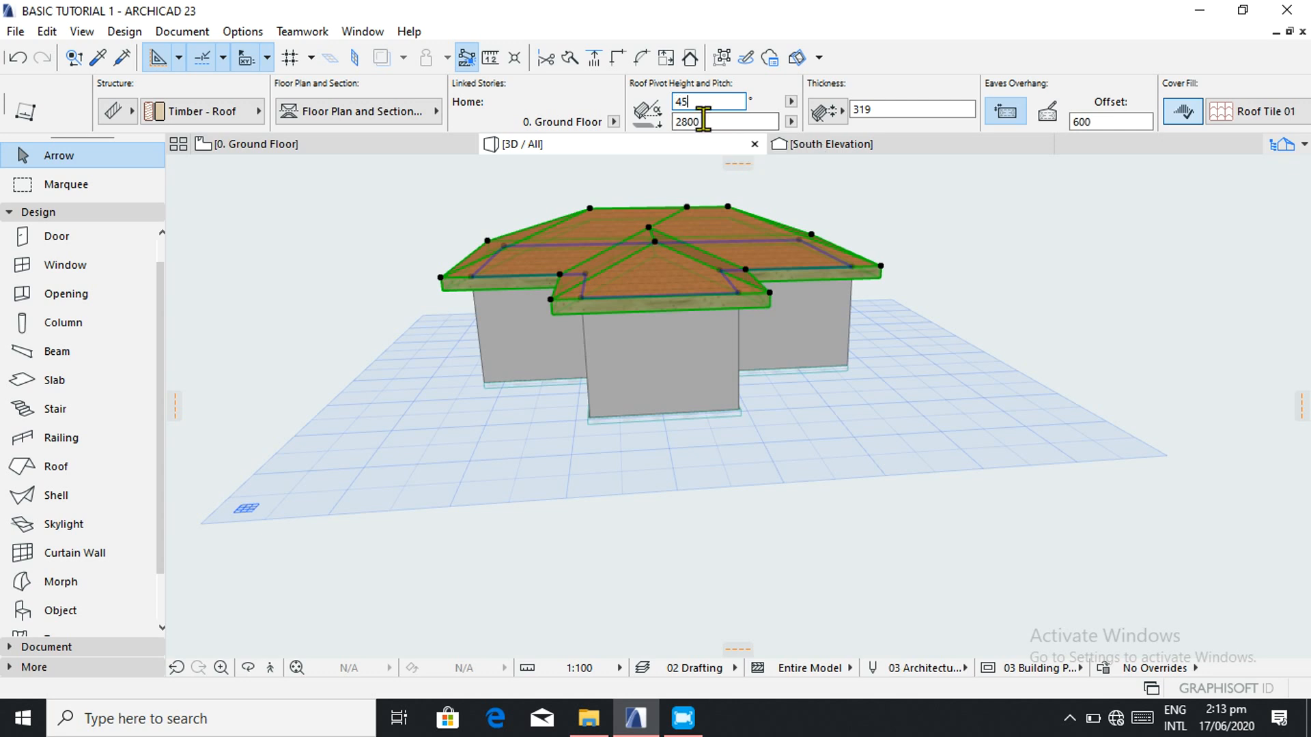
key("Return")
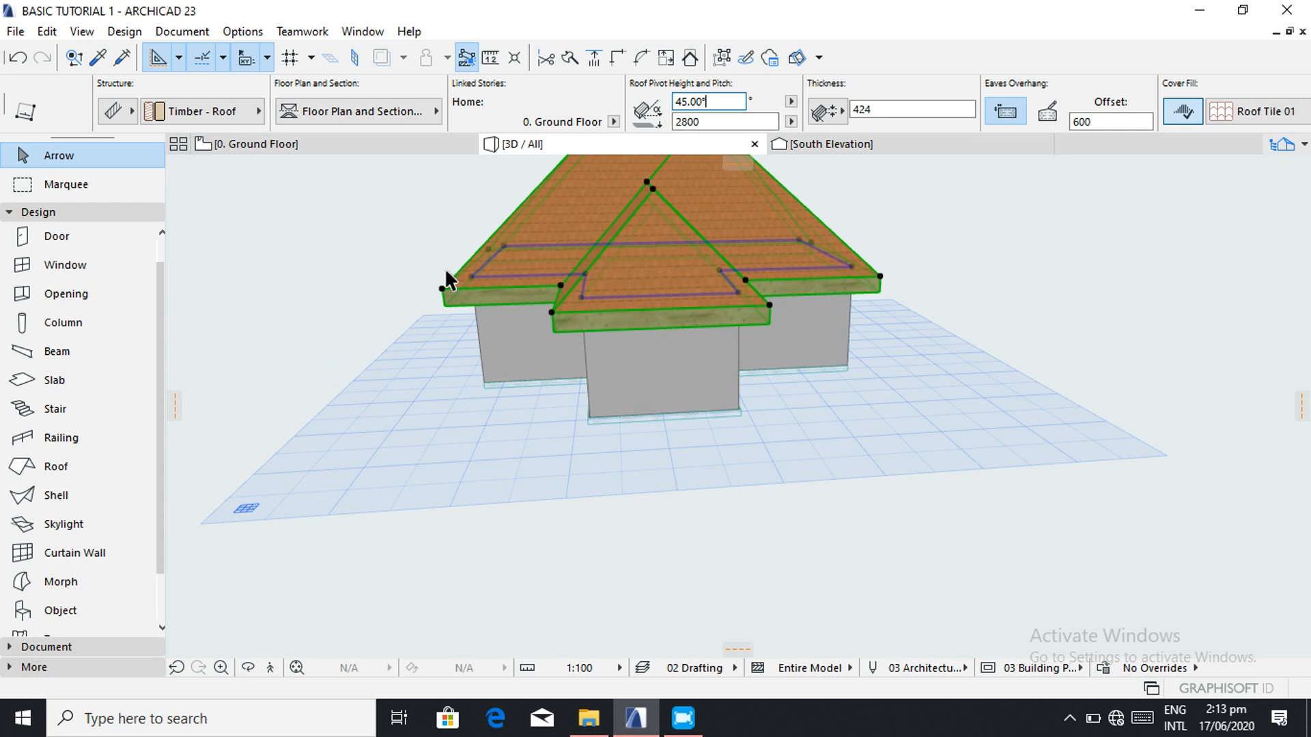
- Set the selected roof's thickness to 150 mm and deselect the roof
scroll(486, 245, "down", 2)
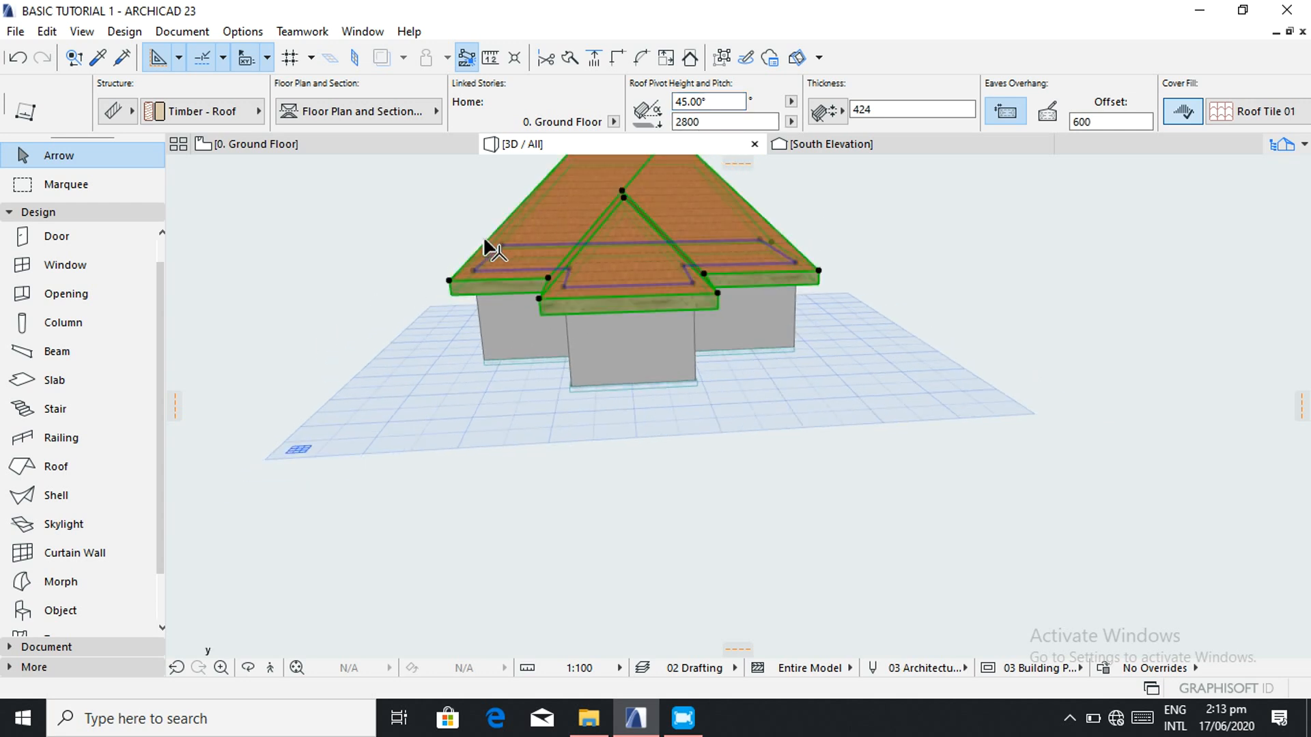
scroll(486, 246, "down", 2)
scroll(488, 247, "down", 3)
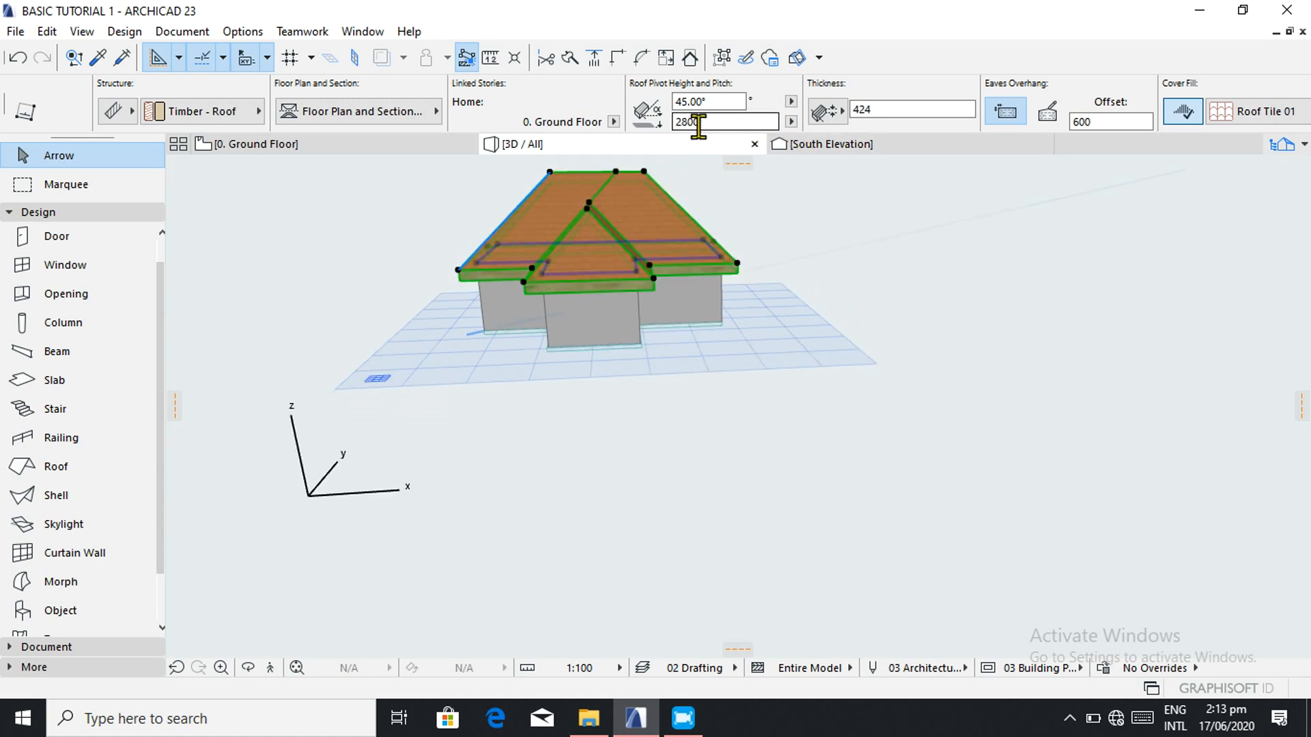
left_click(790, 122)
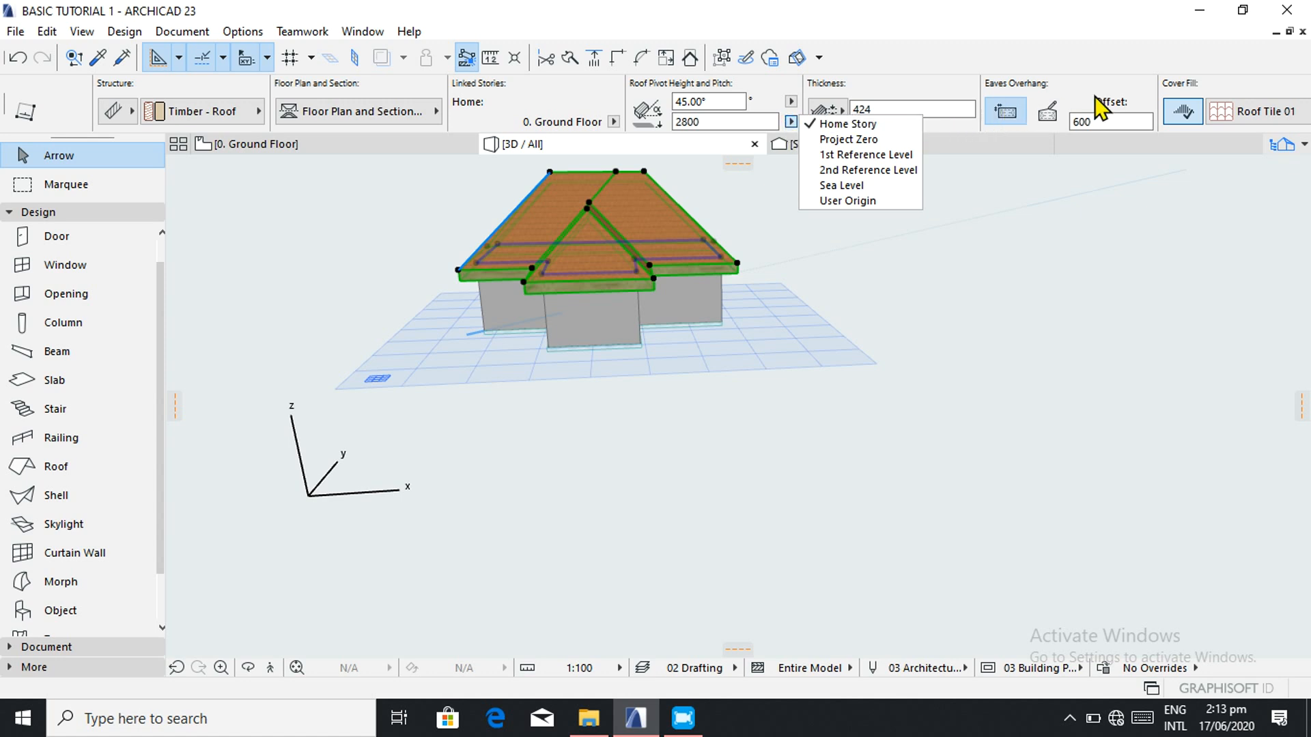
scroll(1095, 96, "down", 2)
scroll(1095, 96, "down", 2)
scroll(1095, 97, "down", 12)
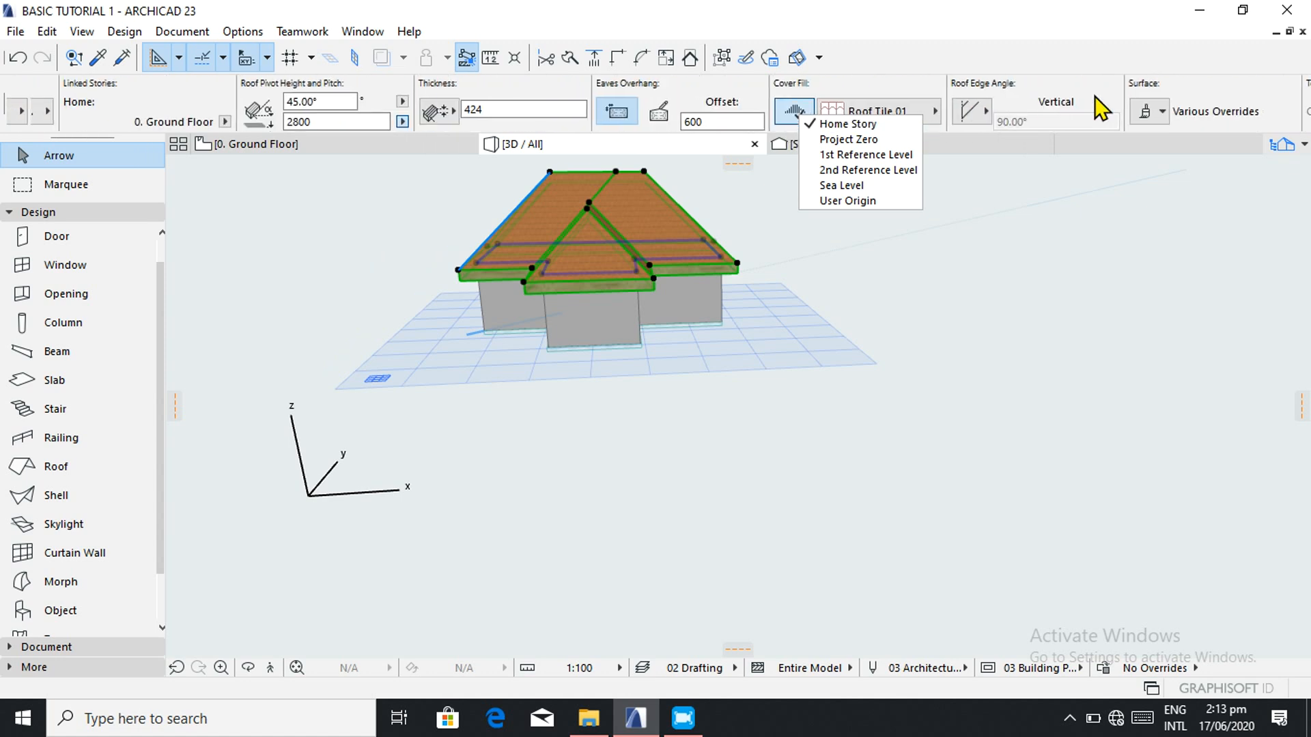
scroll(1095, 97, "down", 1)
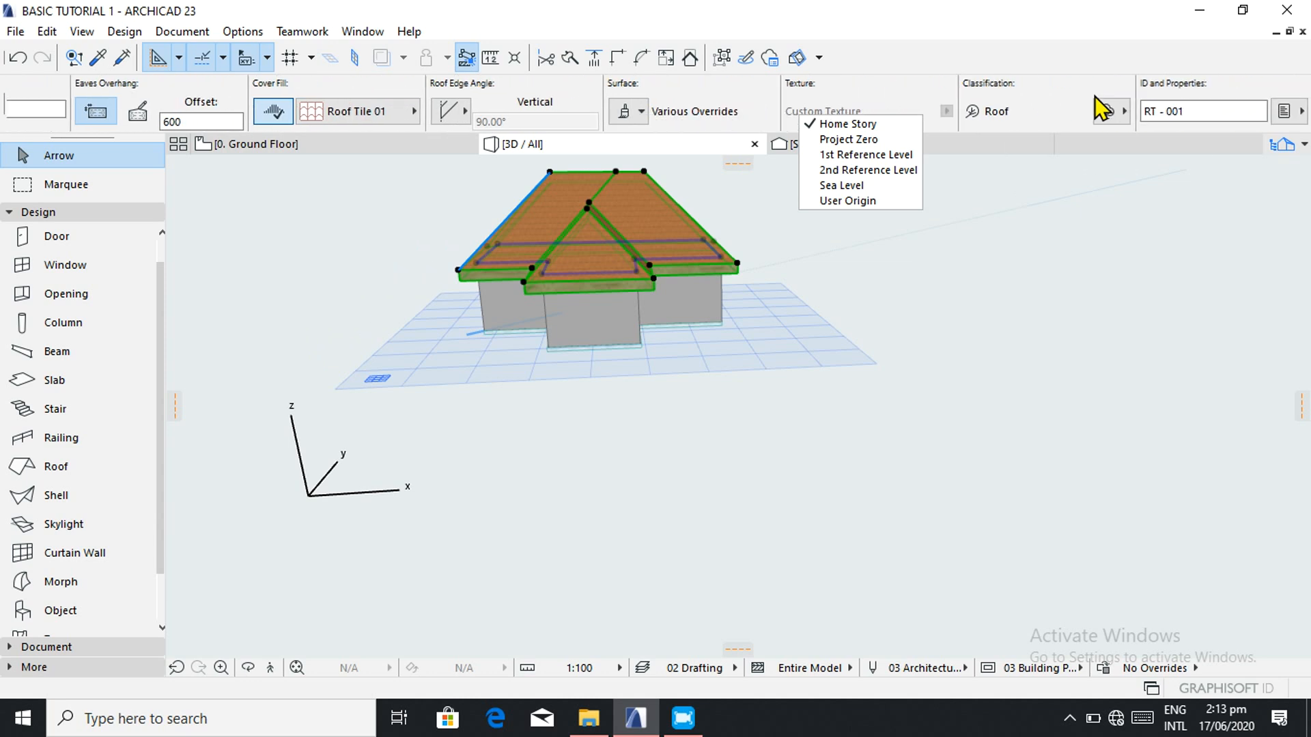
scroll(1102, 108, "up", 11)
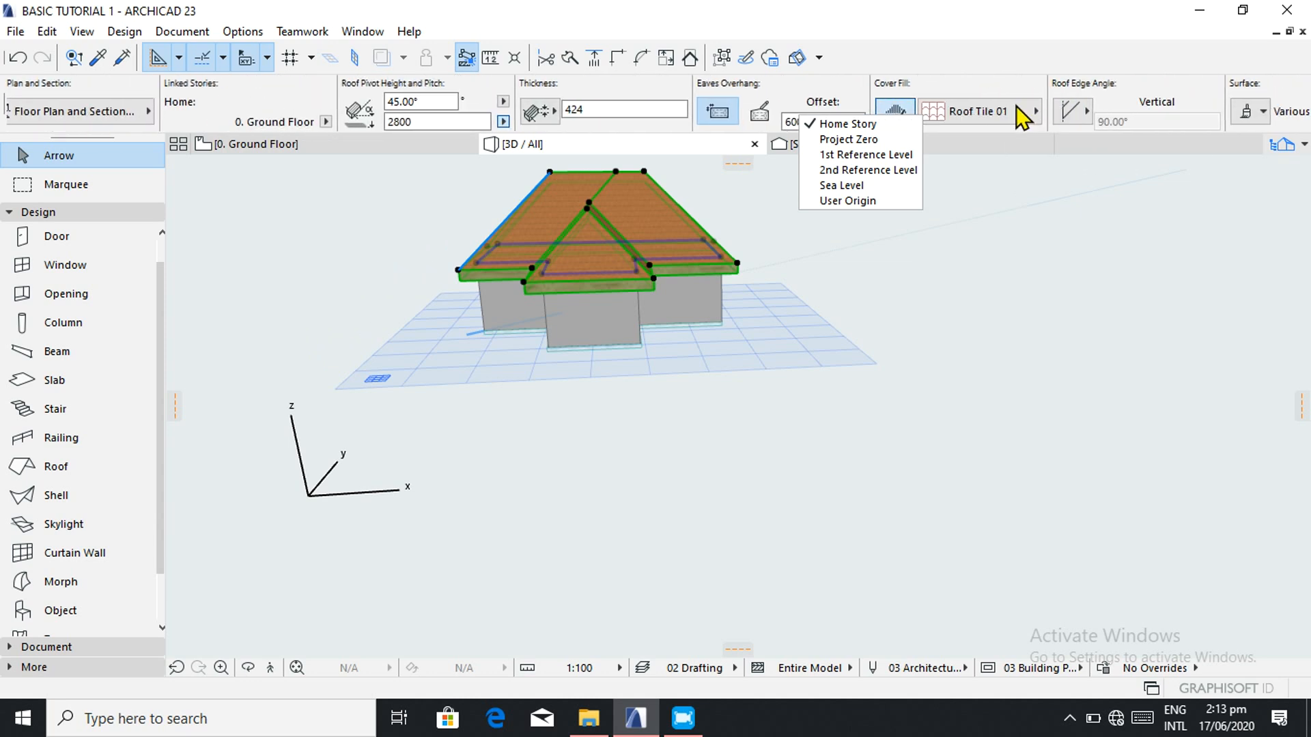
left_click(592, 109)
left_click(592, 109)
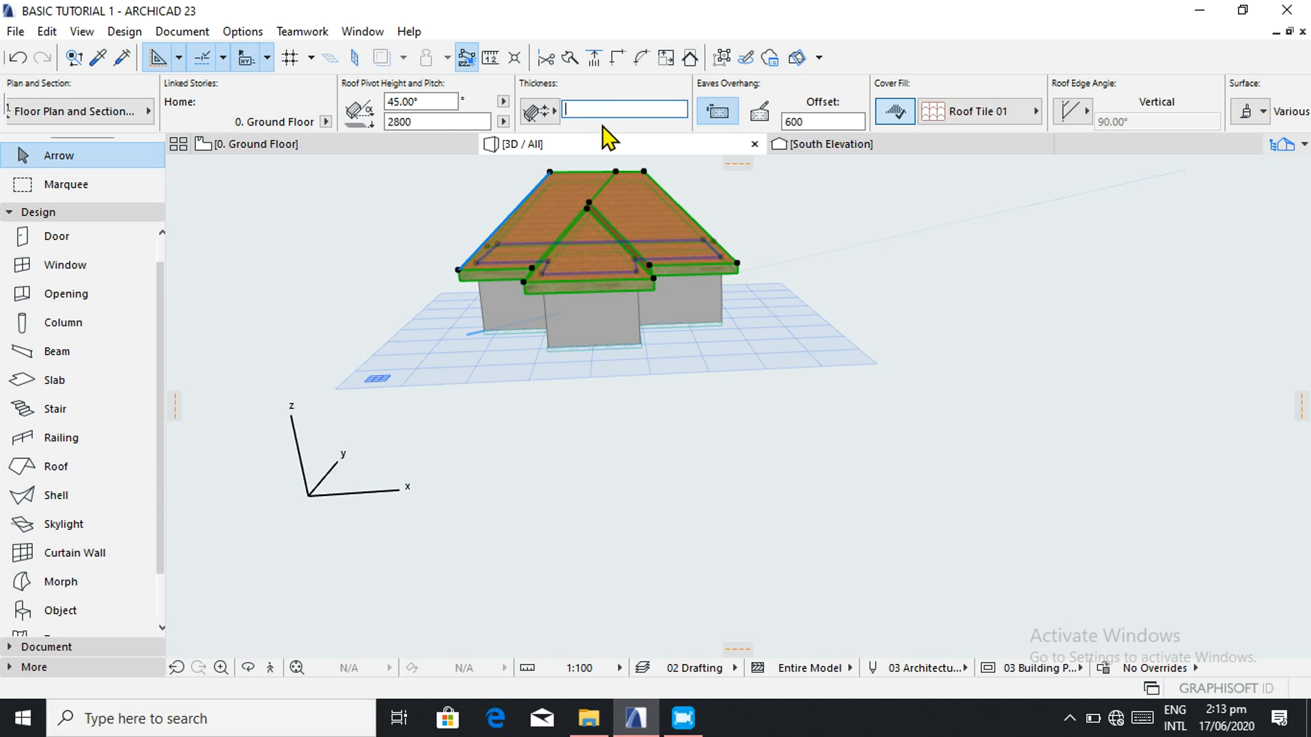
type("150")
key("Return")
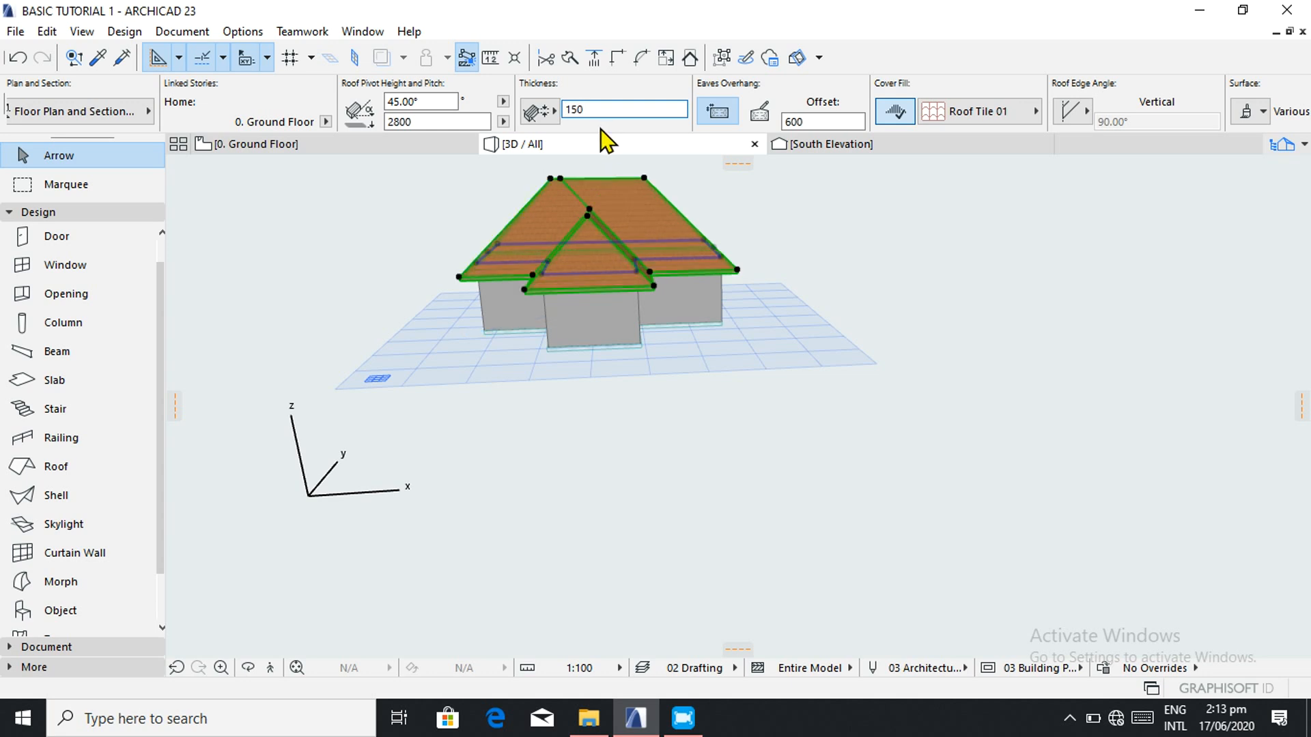
left_click(342, 223)
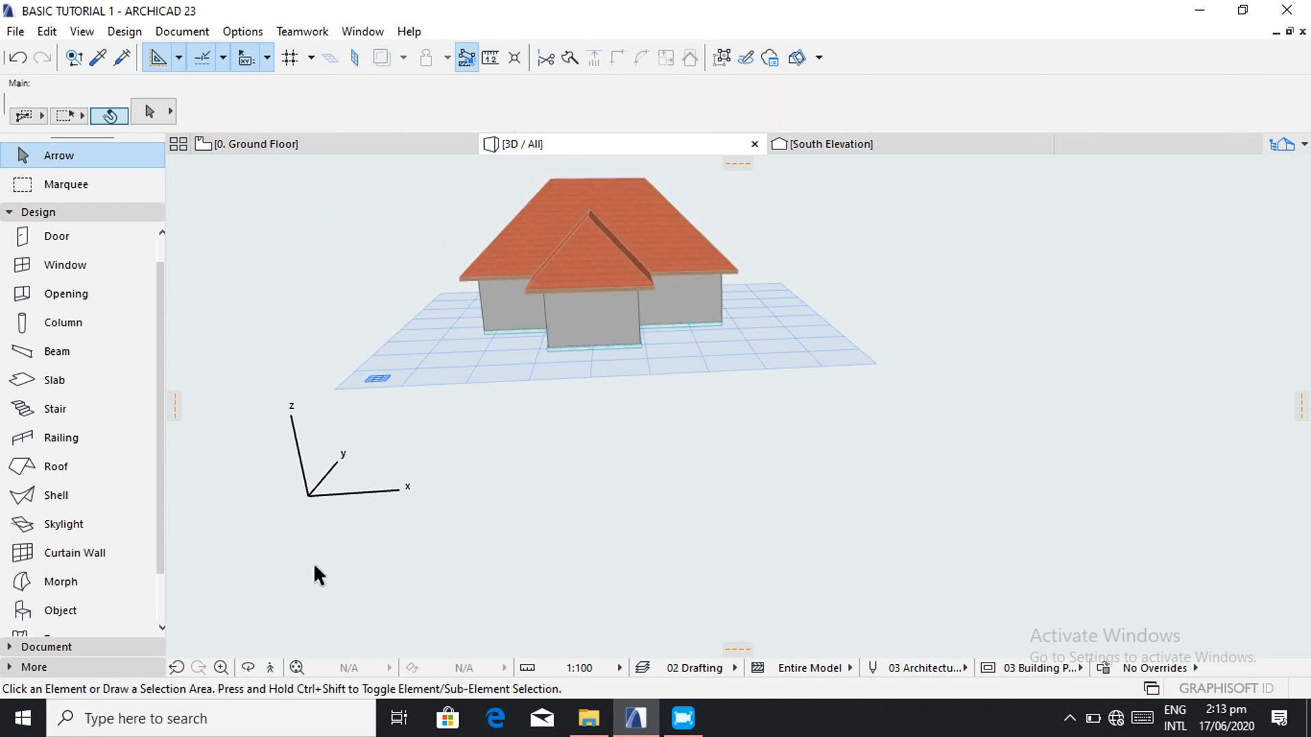
- Orbit the 3D model to view the roof from another side, then reselect the roof and review its parameters
left_click(249, 667)
left_click_drag(234, 454, 289, 322)
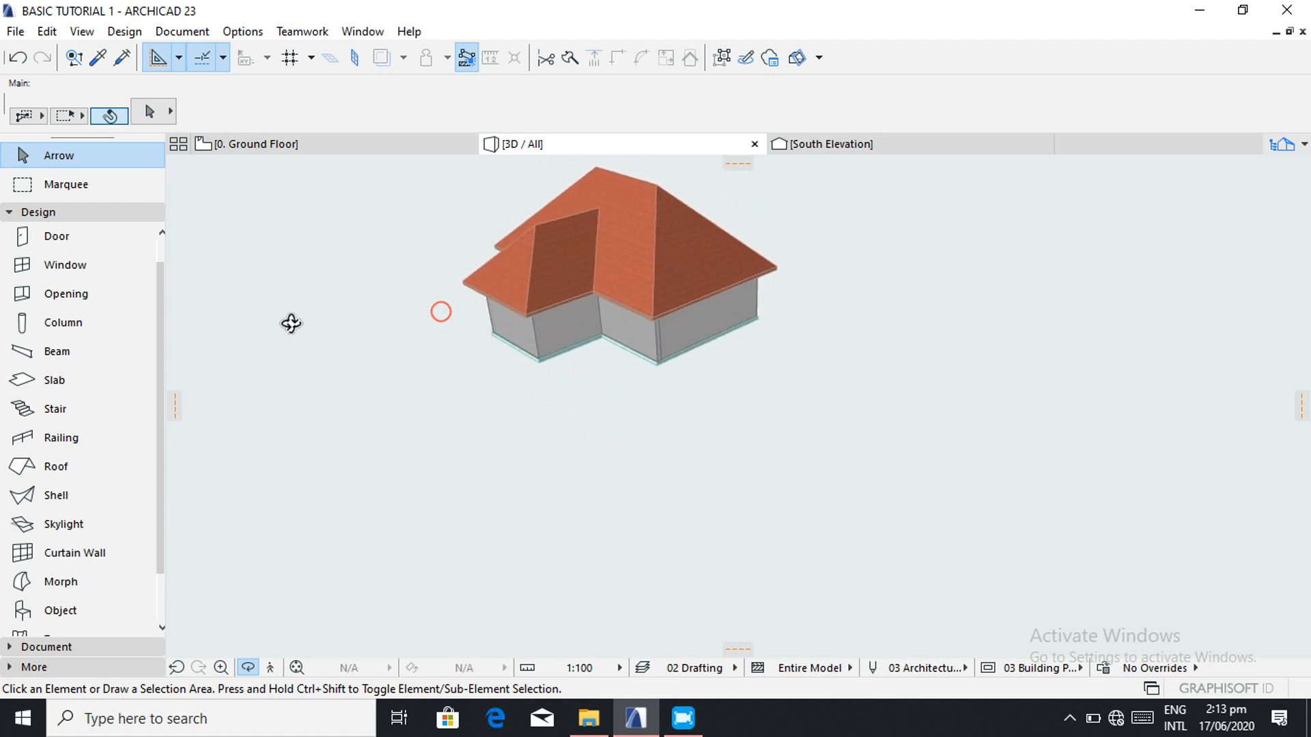
left_click(38, 156)
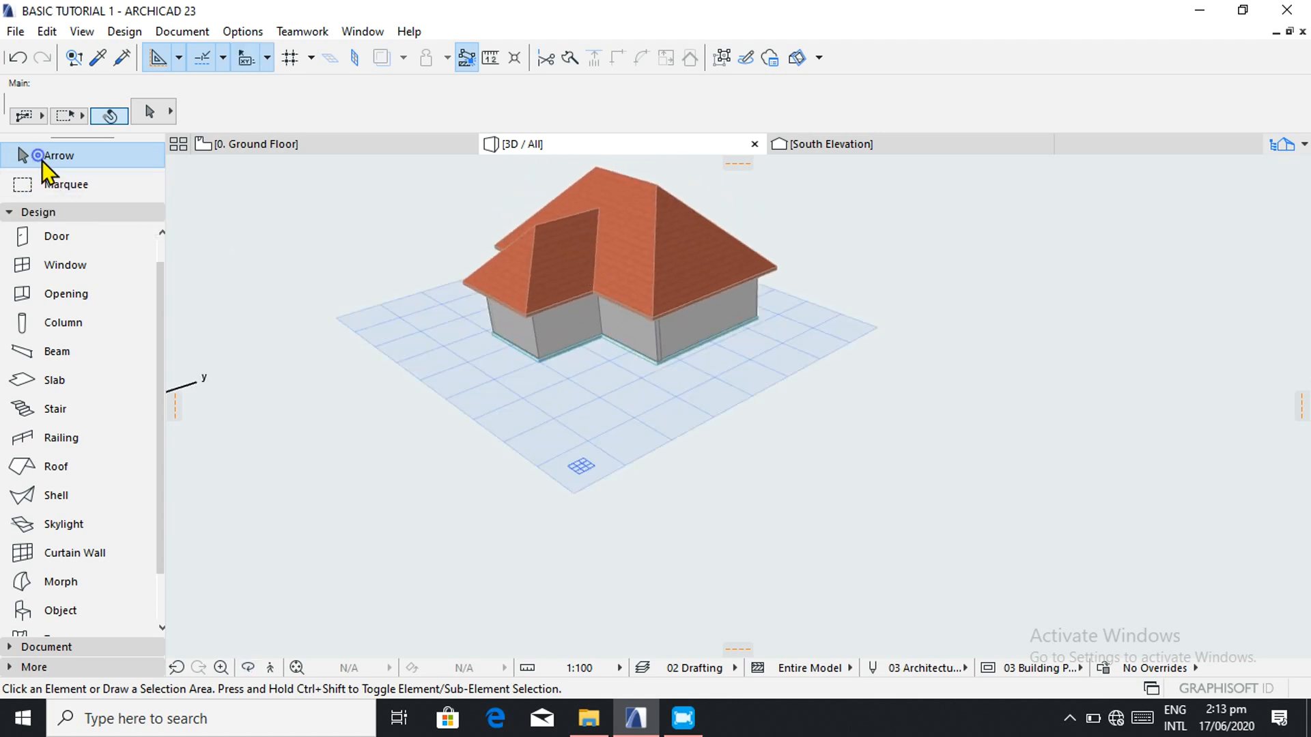
left_click(560, 276)
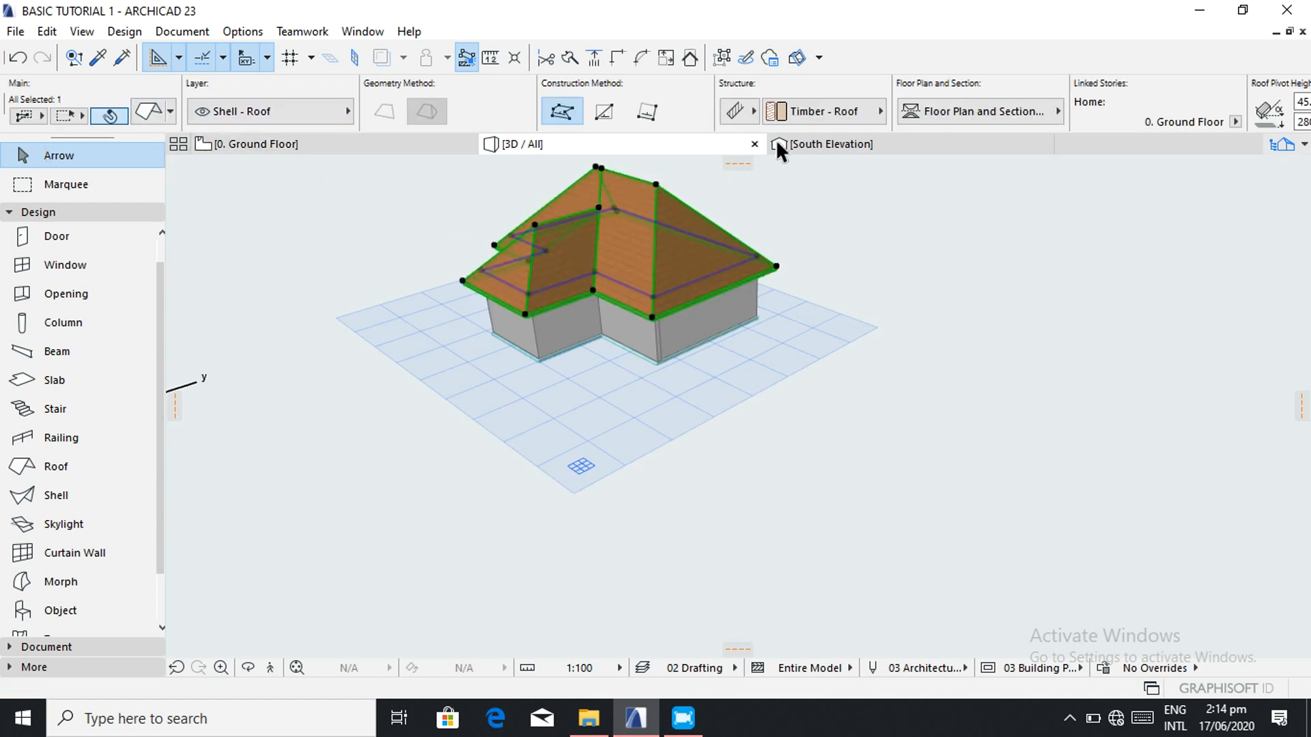
scroll(928, 123, "down", 8)
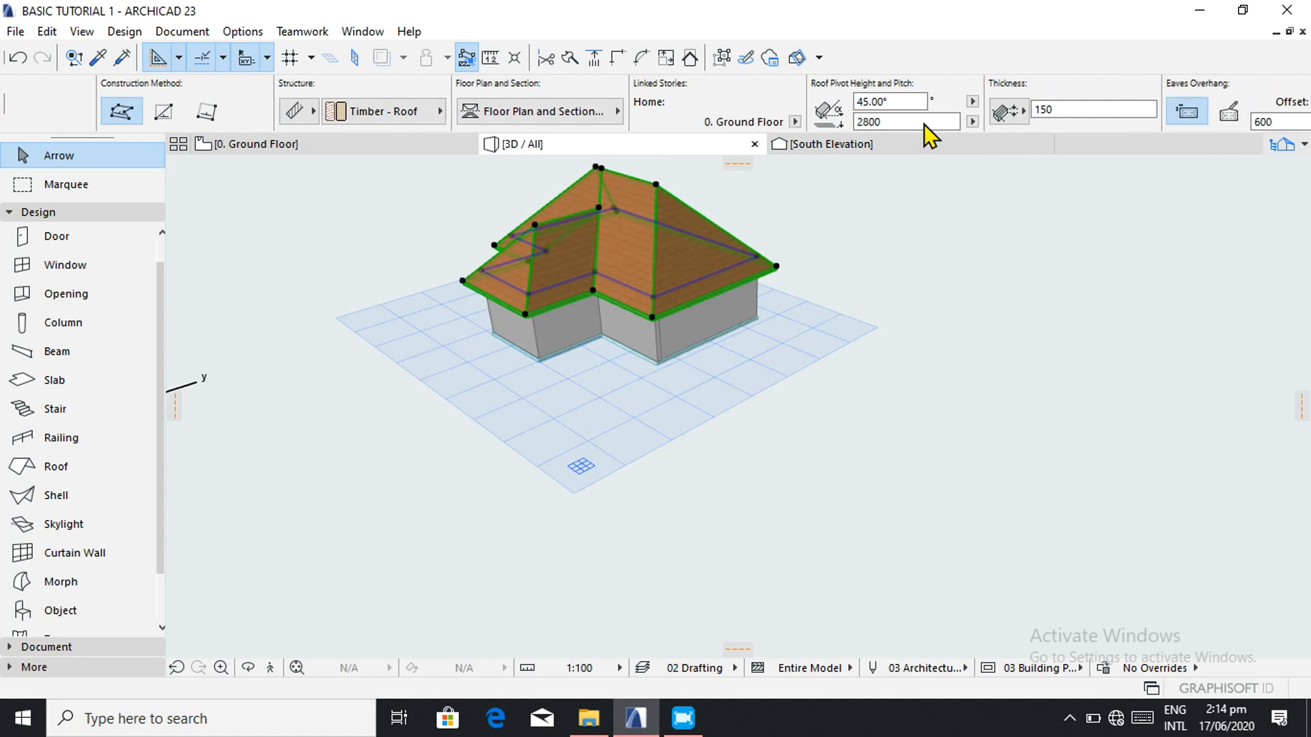
scroll(923, 124, "down", 8)
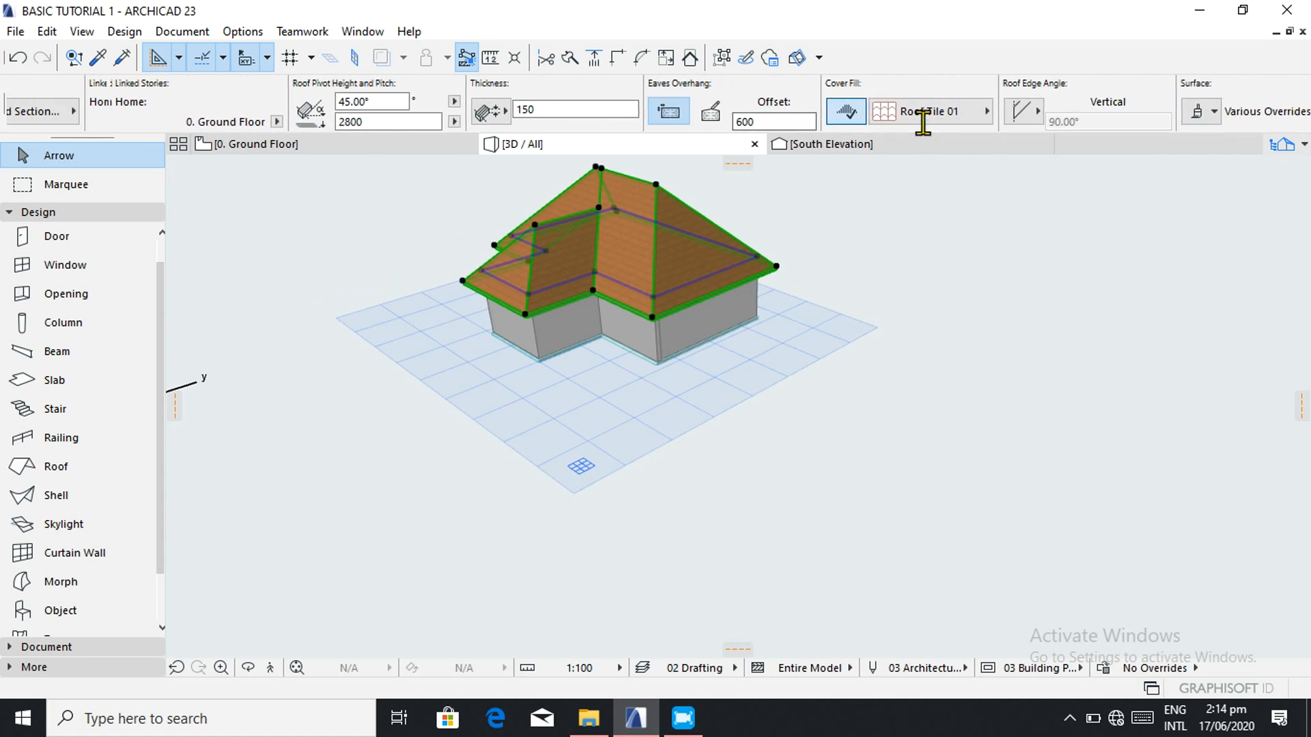
scroll(924, 124, "down", 2)
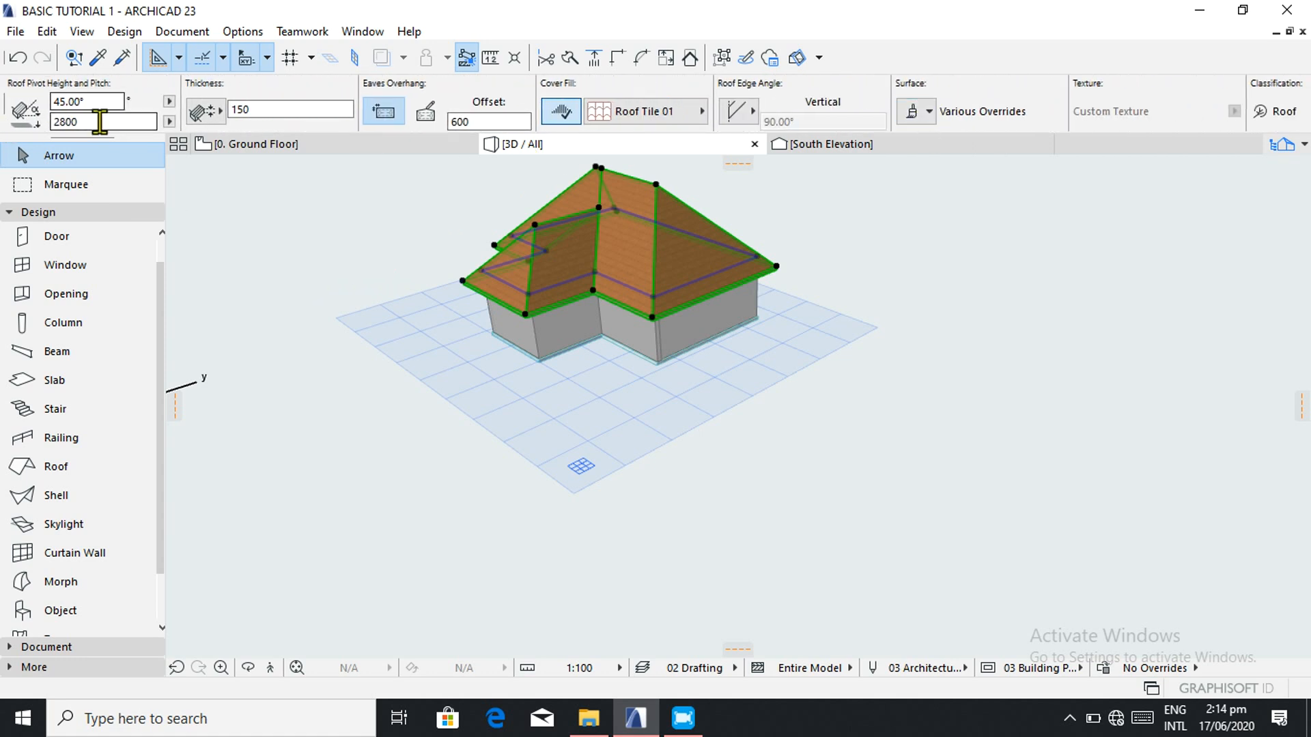
scroll(166, 118, "up", 18)
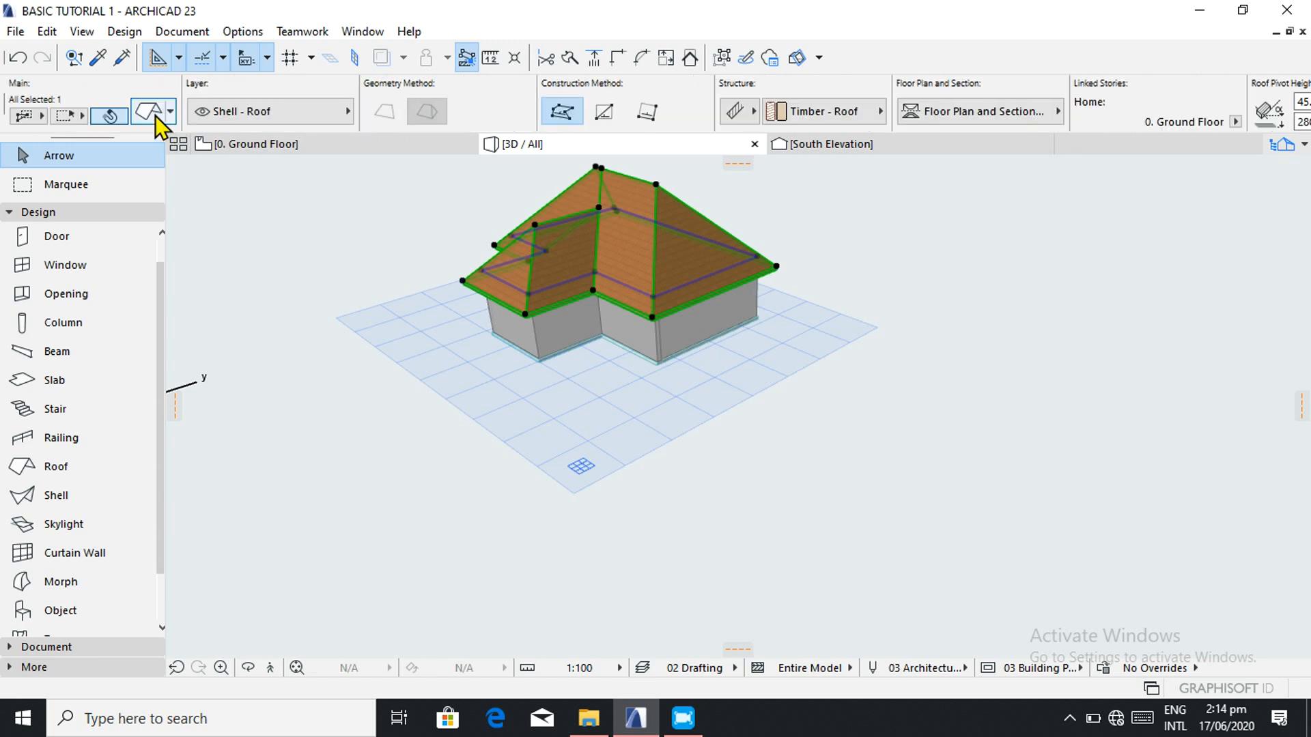
- Change the elevation of the first roof level in the roof's multi-plane geometry settings and apply it
left_click(153, 110)
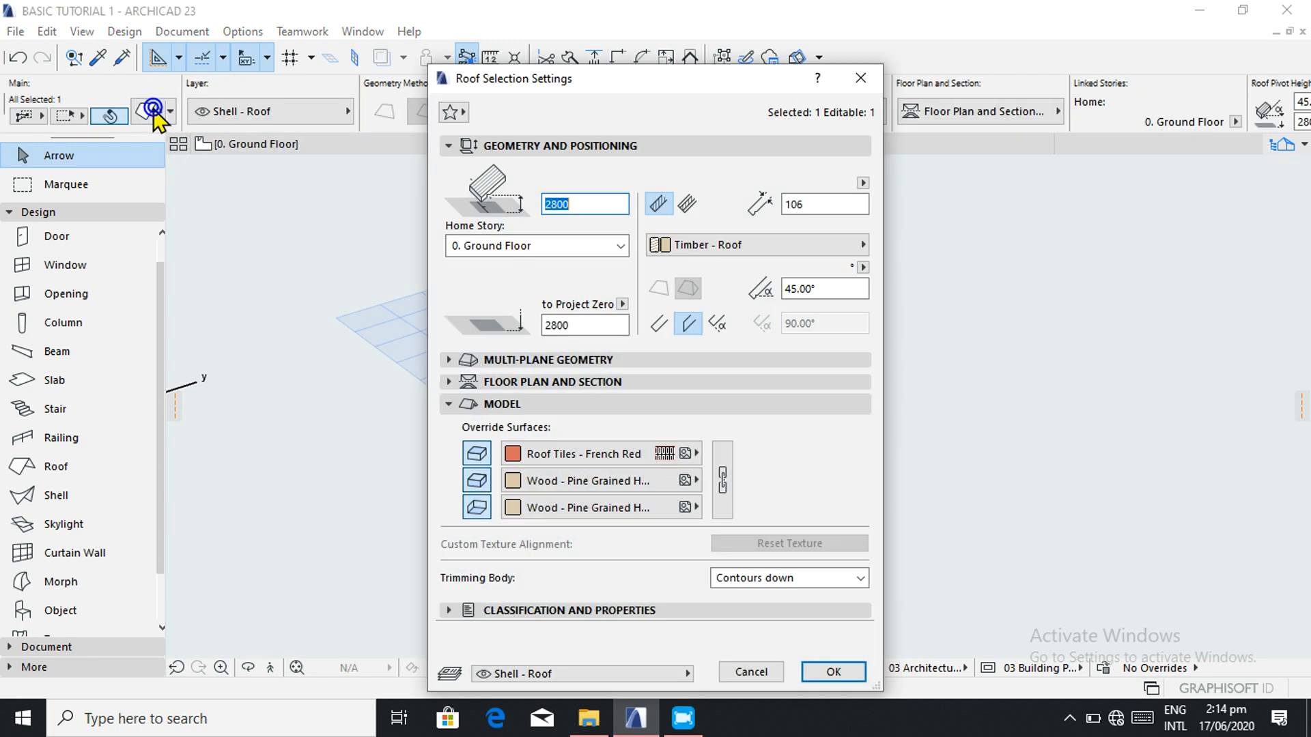
left_click(530, 361)
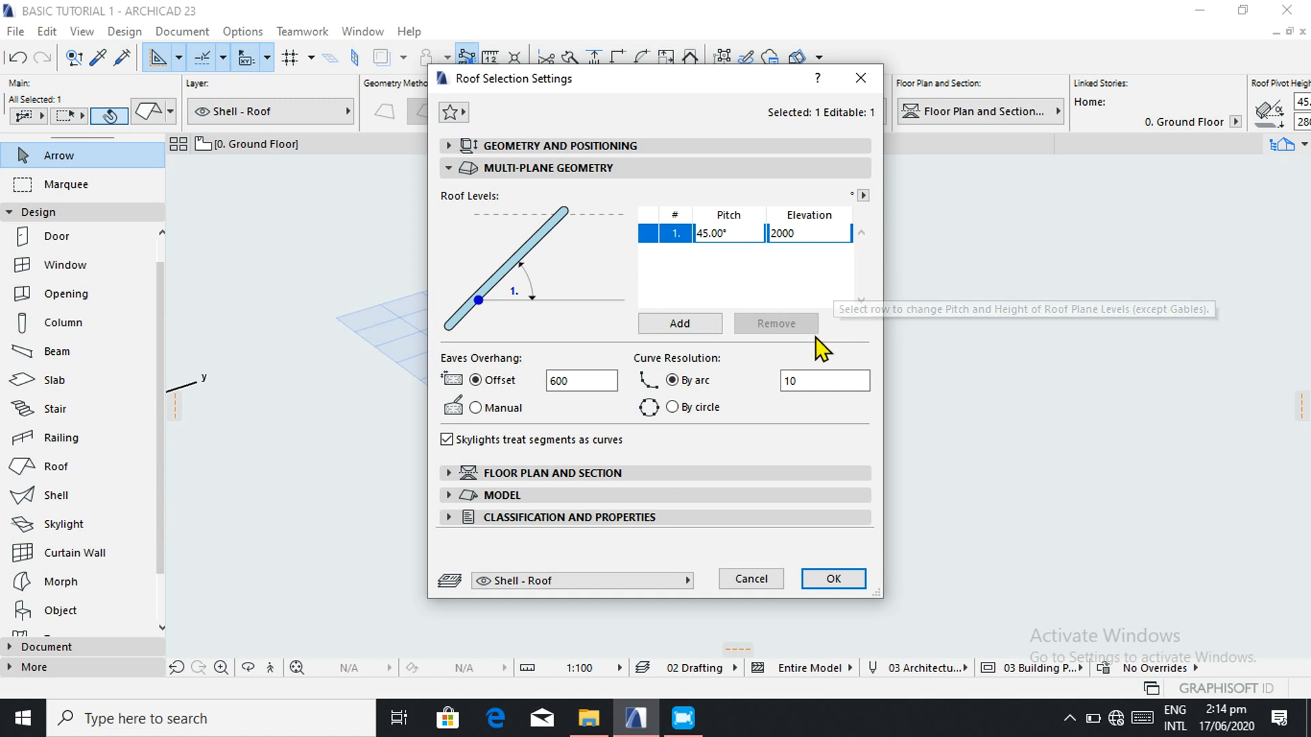
key("BackSpace")
key("BackSpace")
key("BackSpace")
key("BackSpace")
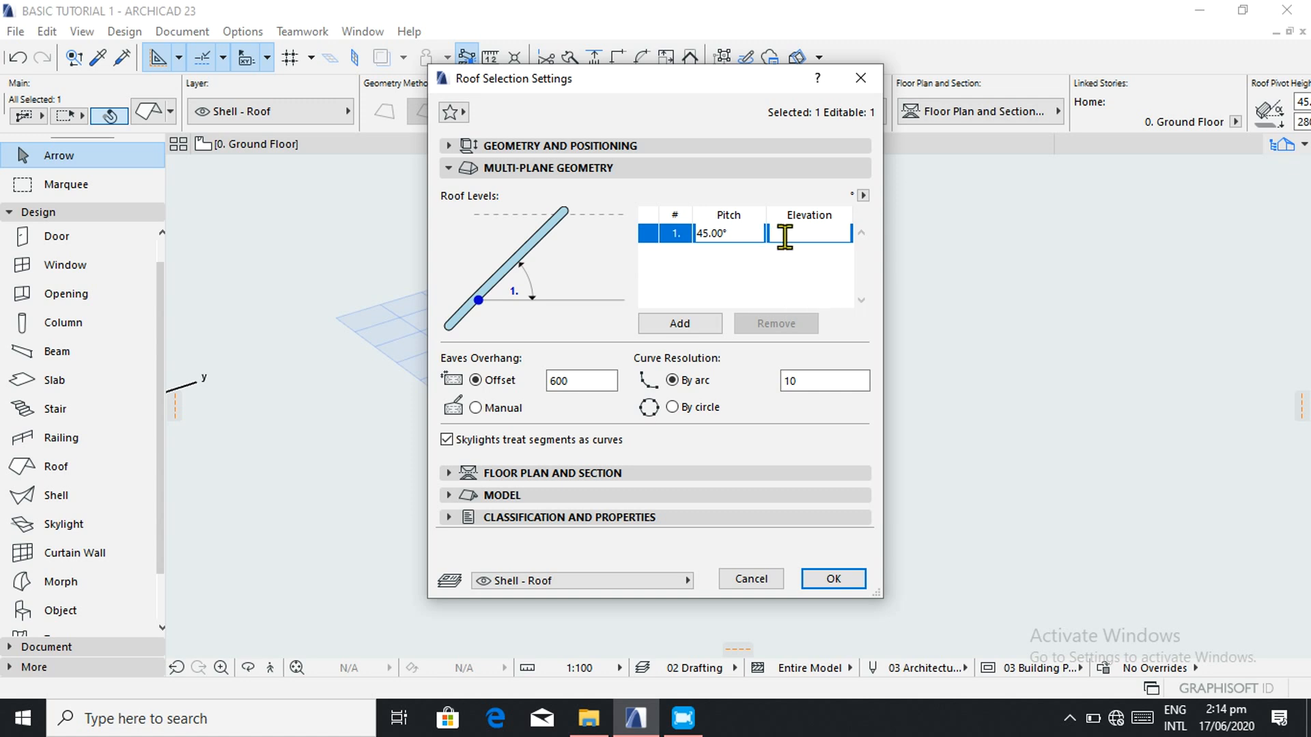
type("12")
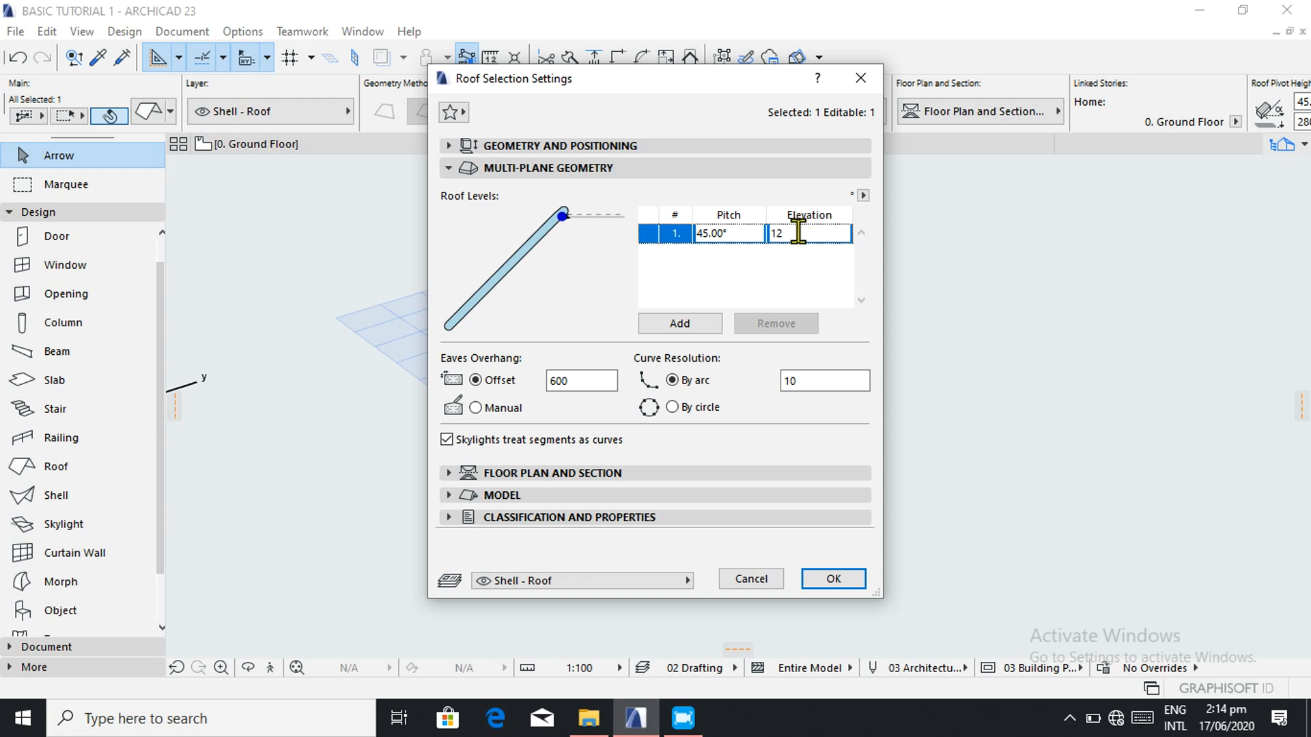
left_click(793, 235)
type("000")
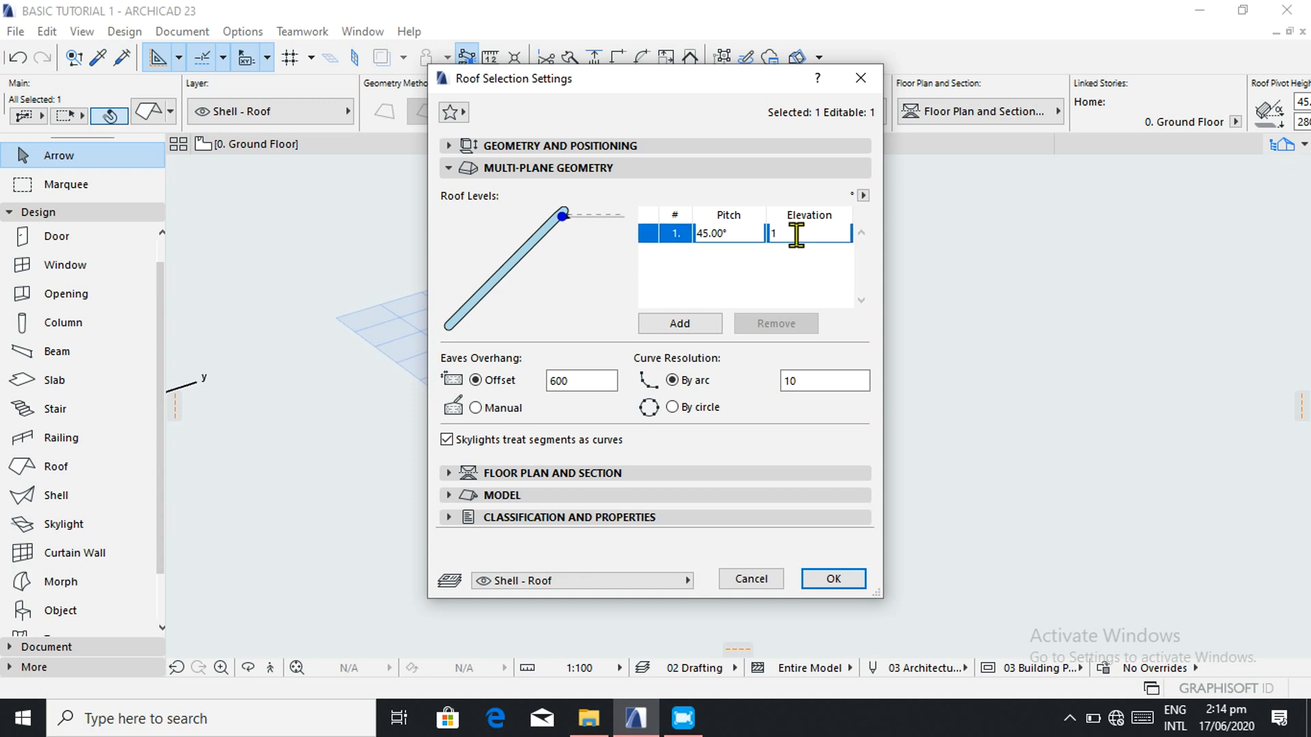
key("Return")
left_click(833, 579)
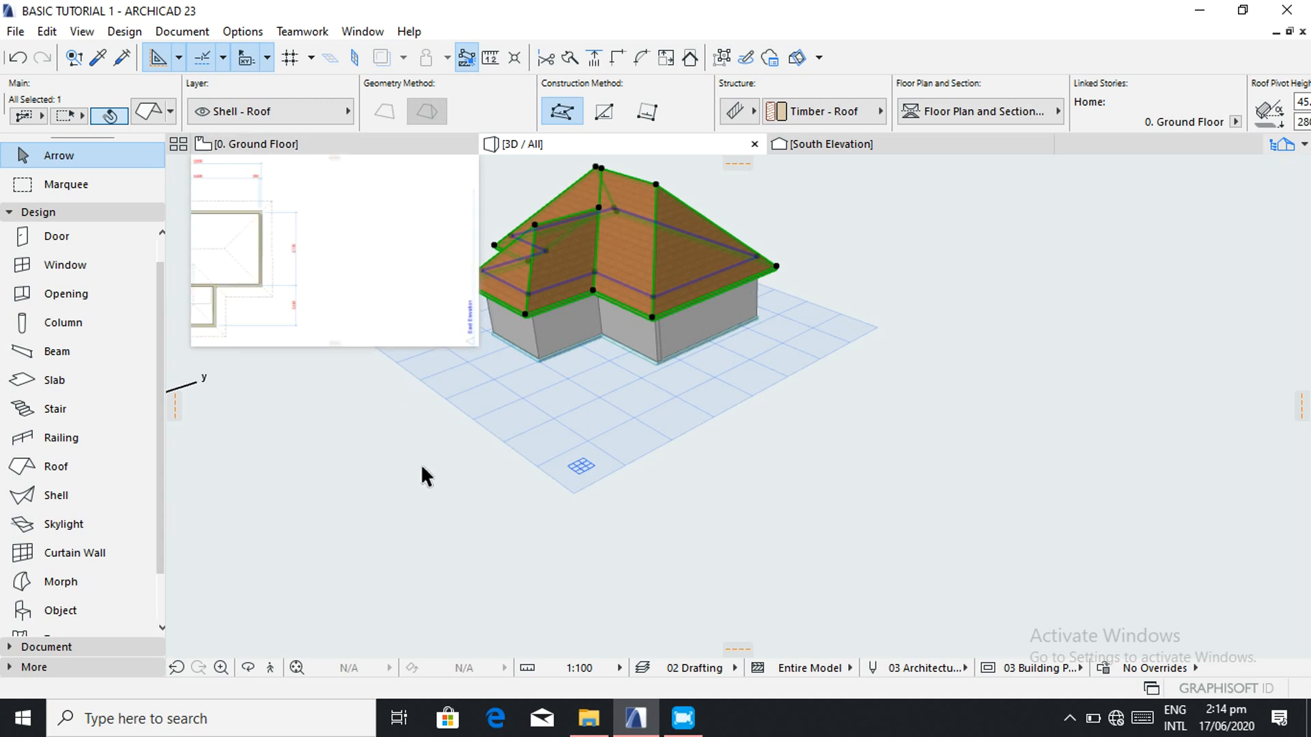
- Set the selected hip roof's level elevation to 800 and its pitch to 30°, and deselect it
left_click(246, 669)
left_click_drag(240, 548, 602, 496)
left_click_drag(515, 495, 429, 469)
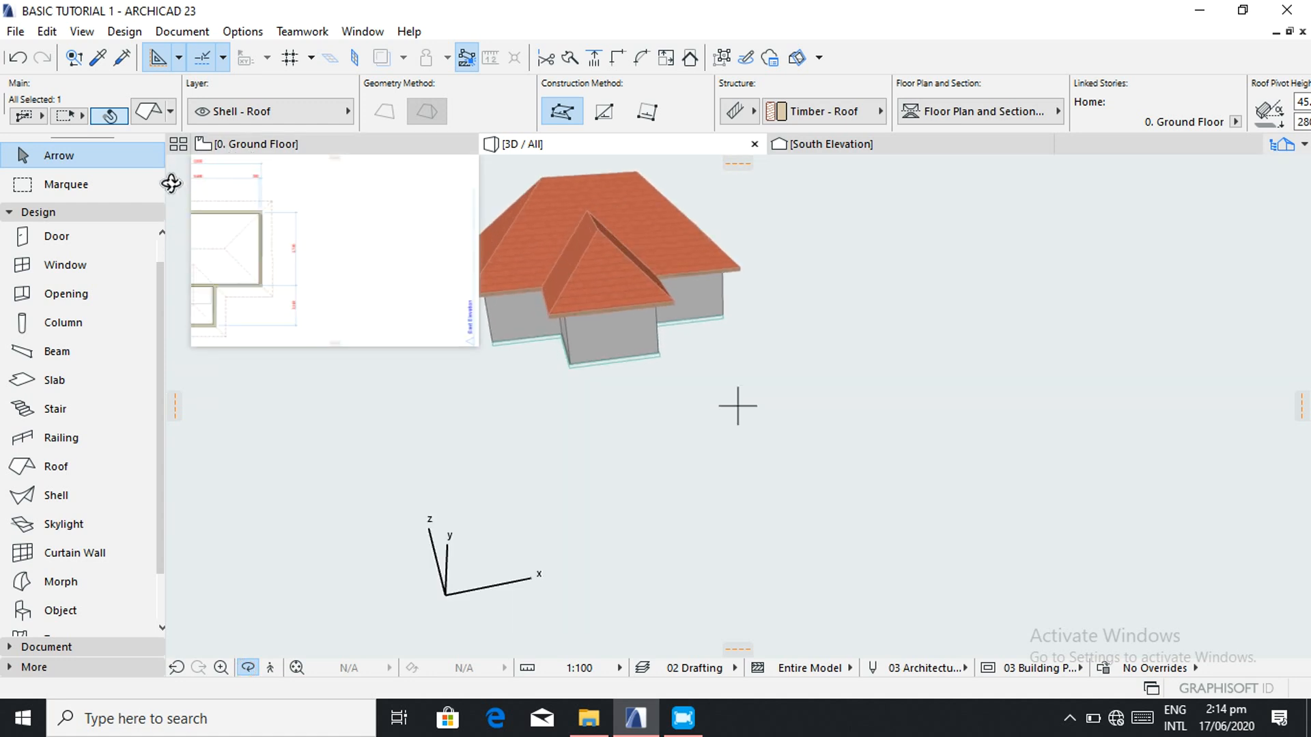
left_click(109, 116)
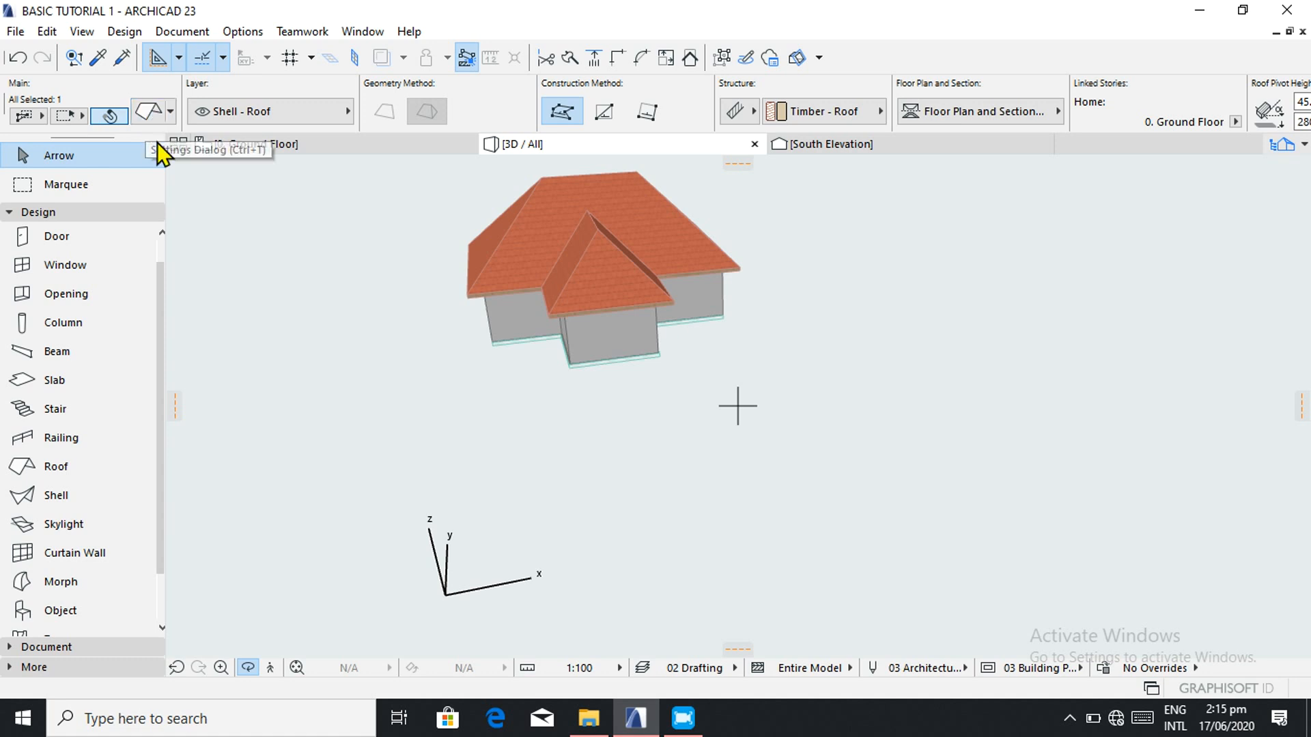
left_click(83, 153)
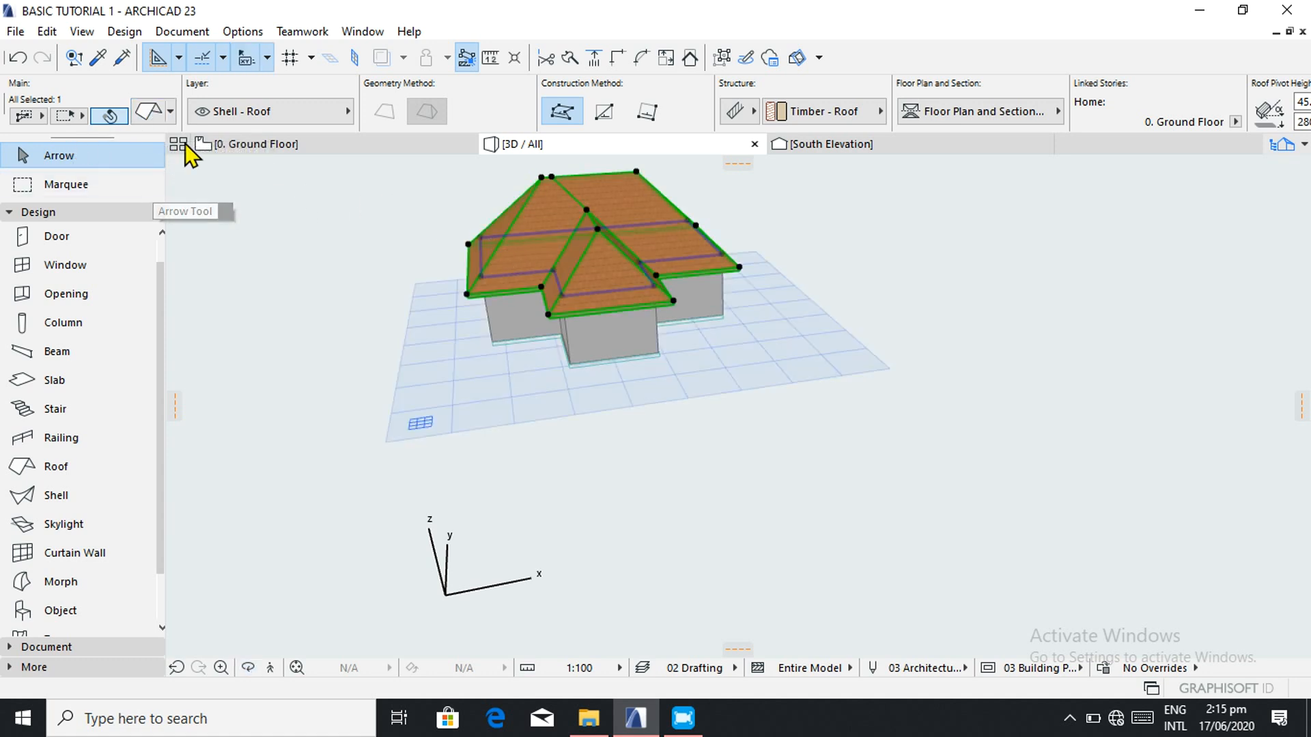
left_click(150, 113)
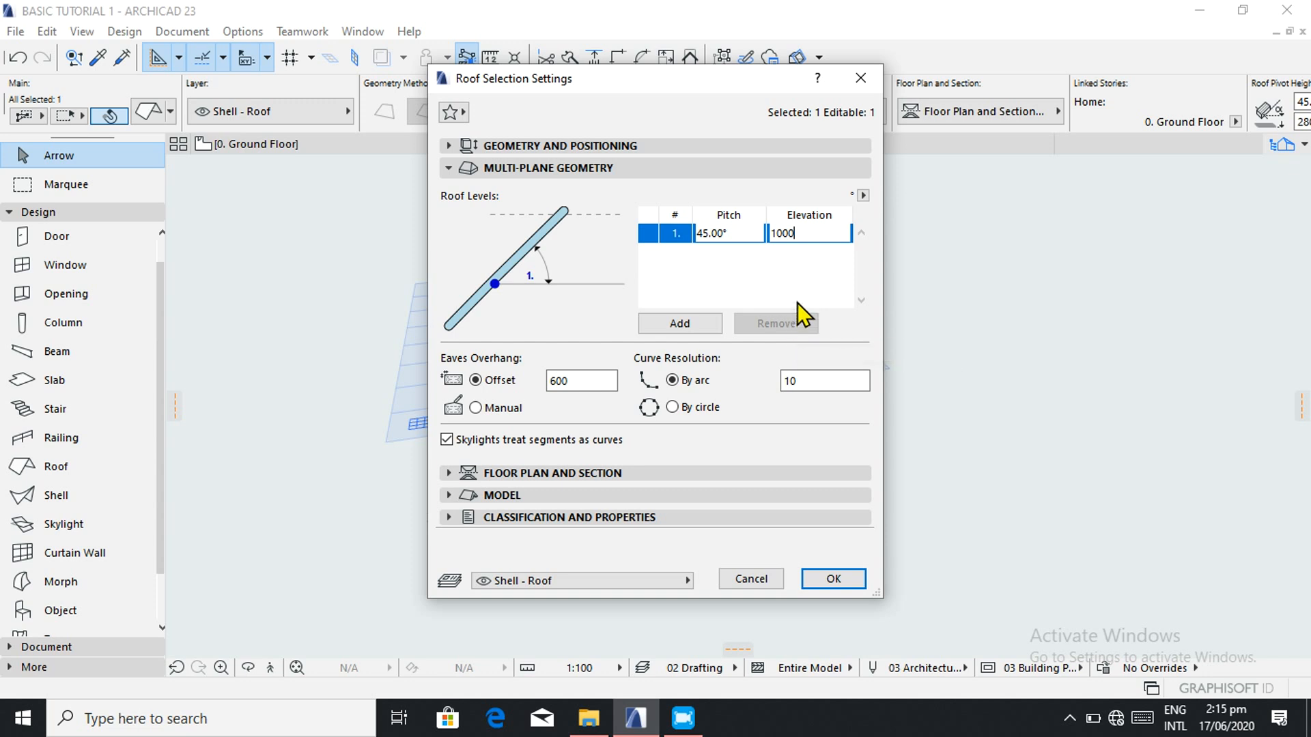
key("BackSpace")
key("BackSpace")
key("BackSpace")
key("BackSpace")
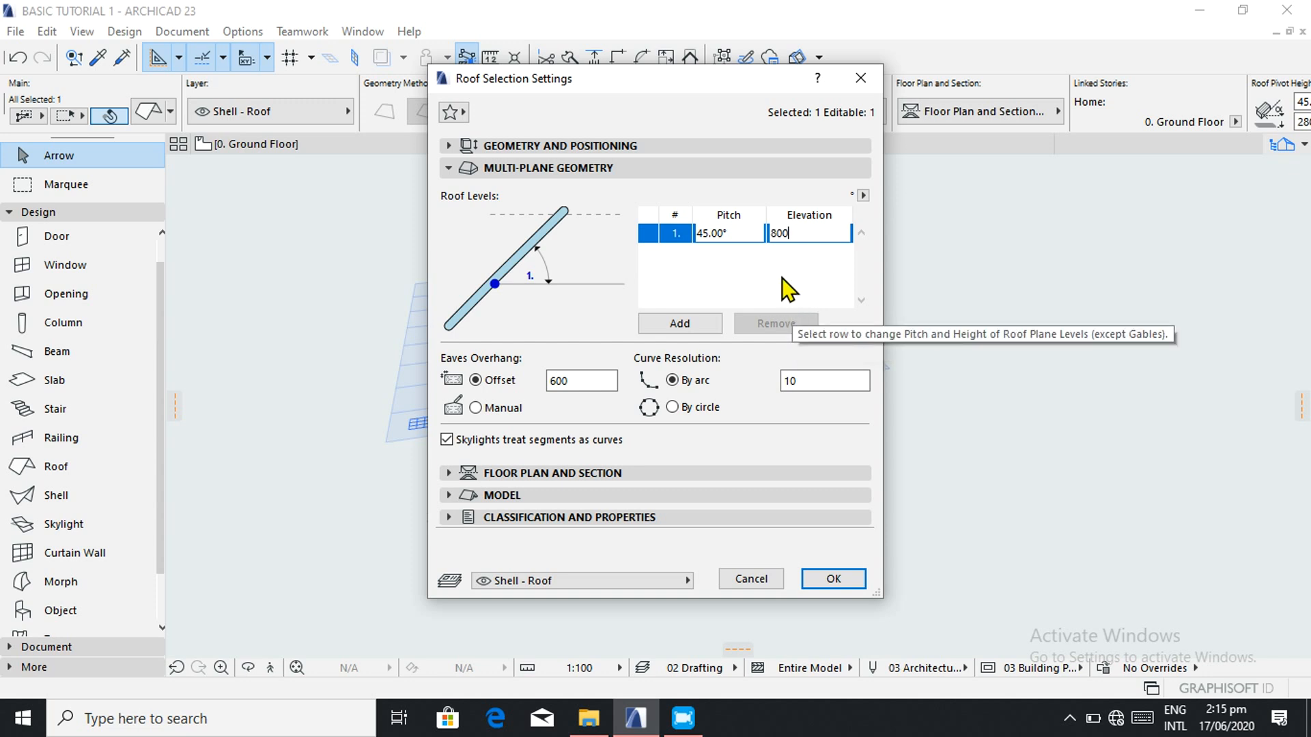
type("800")
left_click(743, 236)
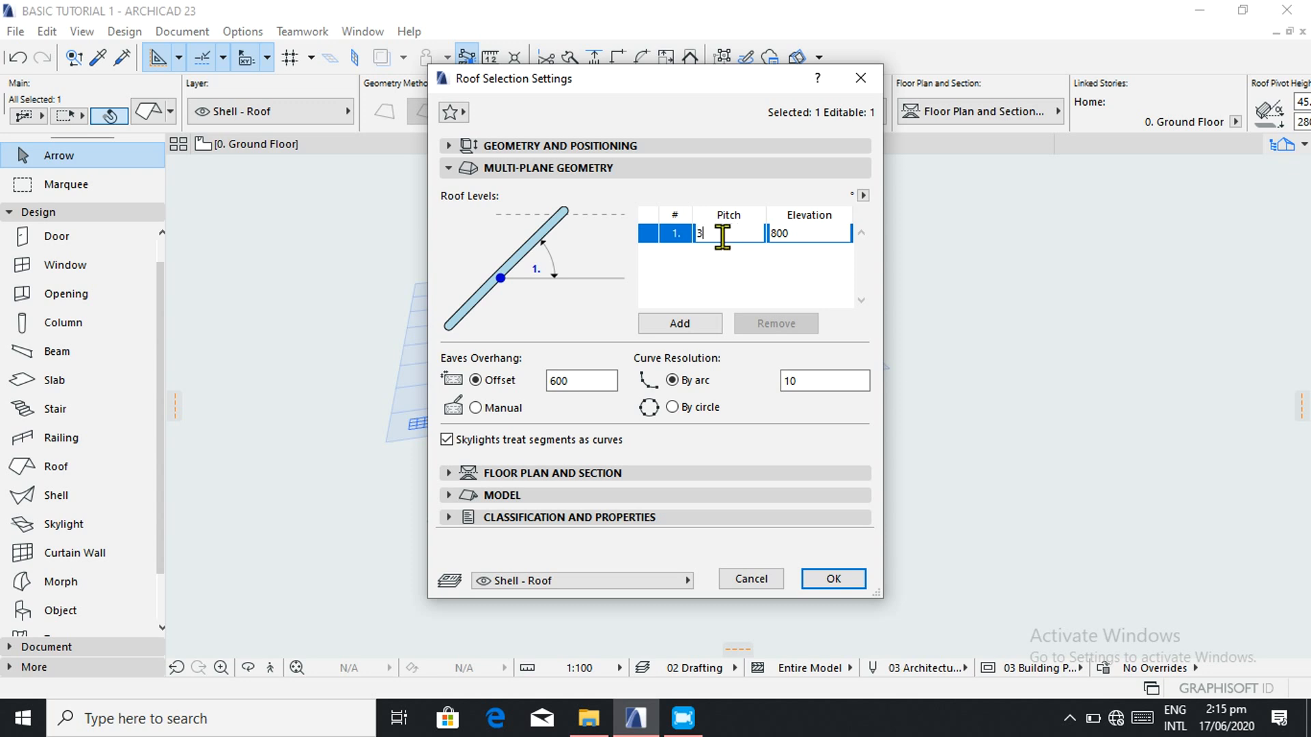
key("Return")
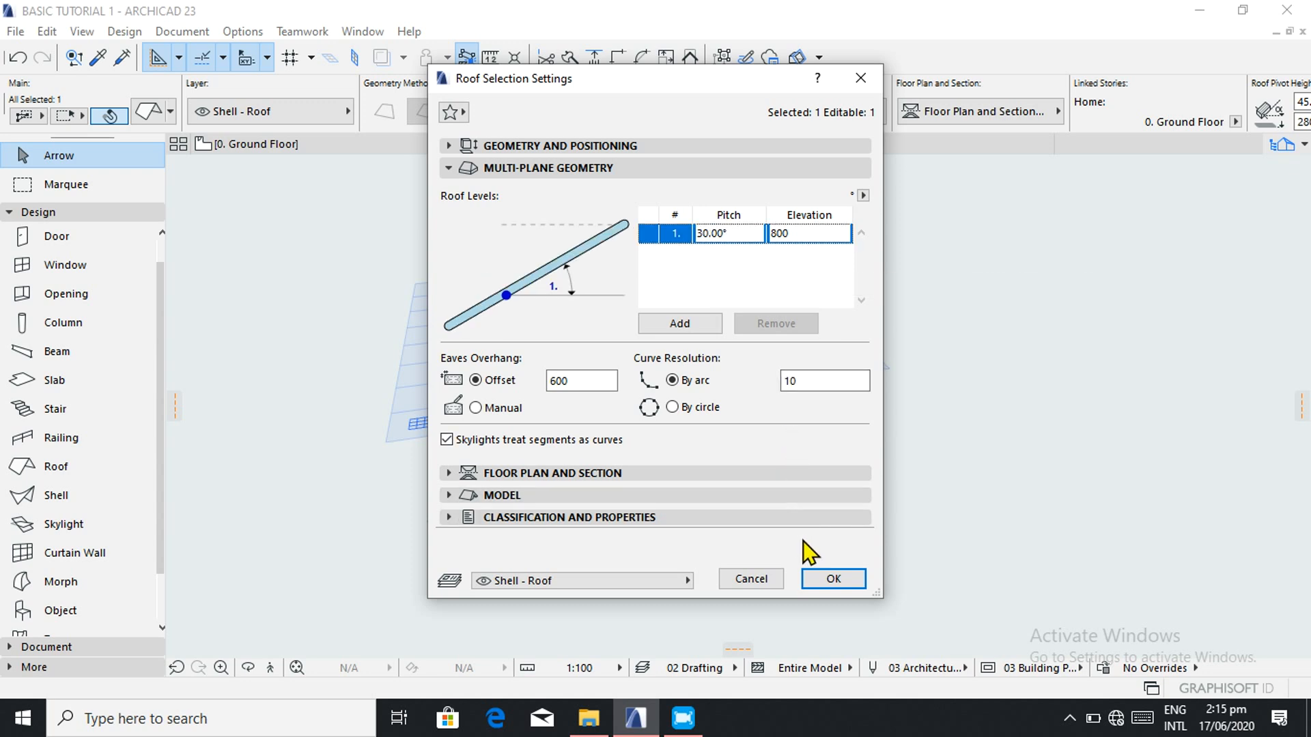
left_click(834, 578)
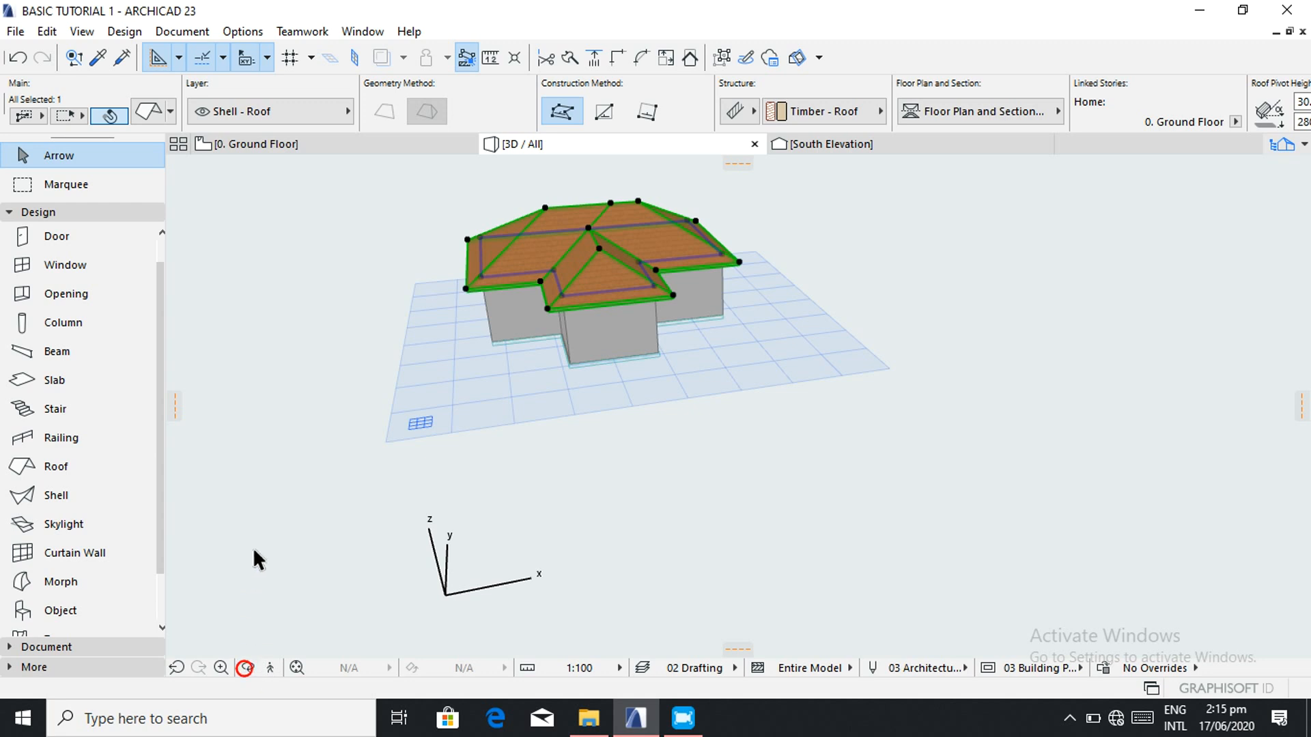
left_click(302, 277)
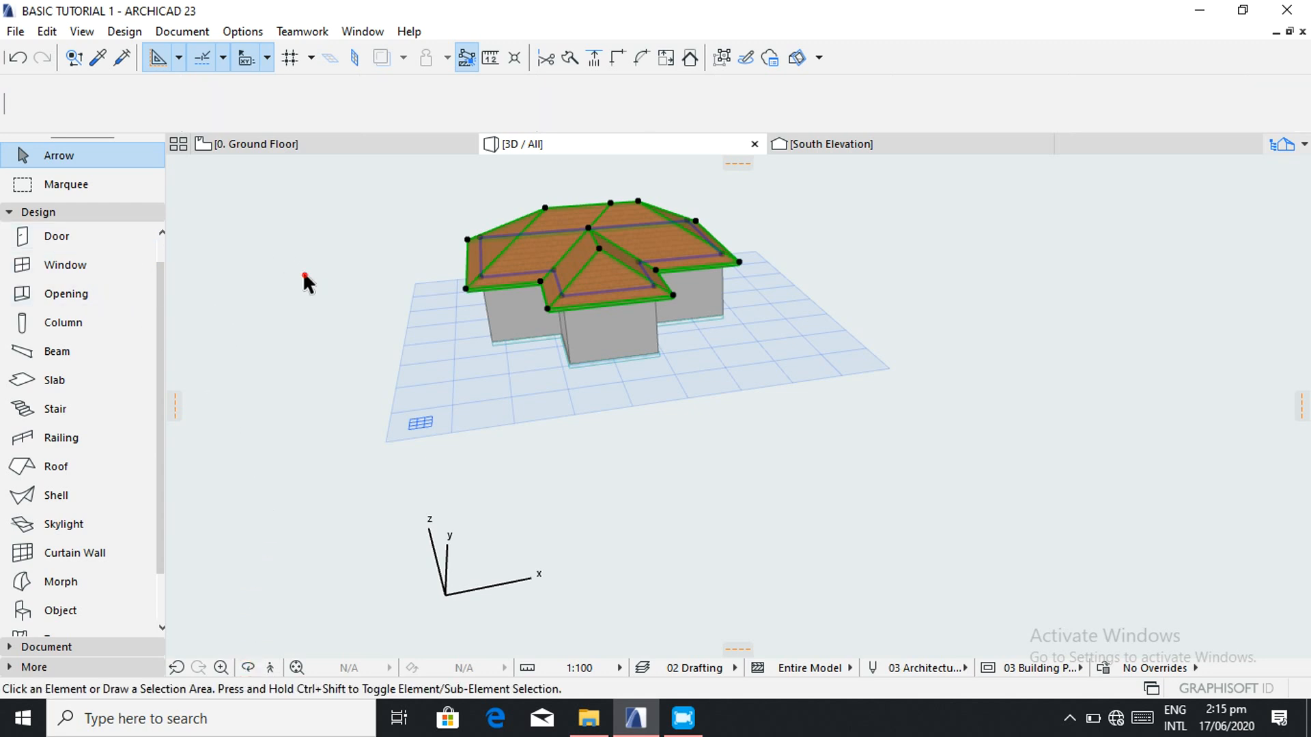
left_click(316, 339)
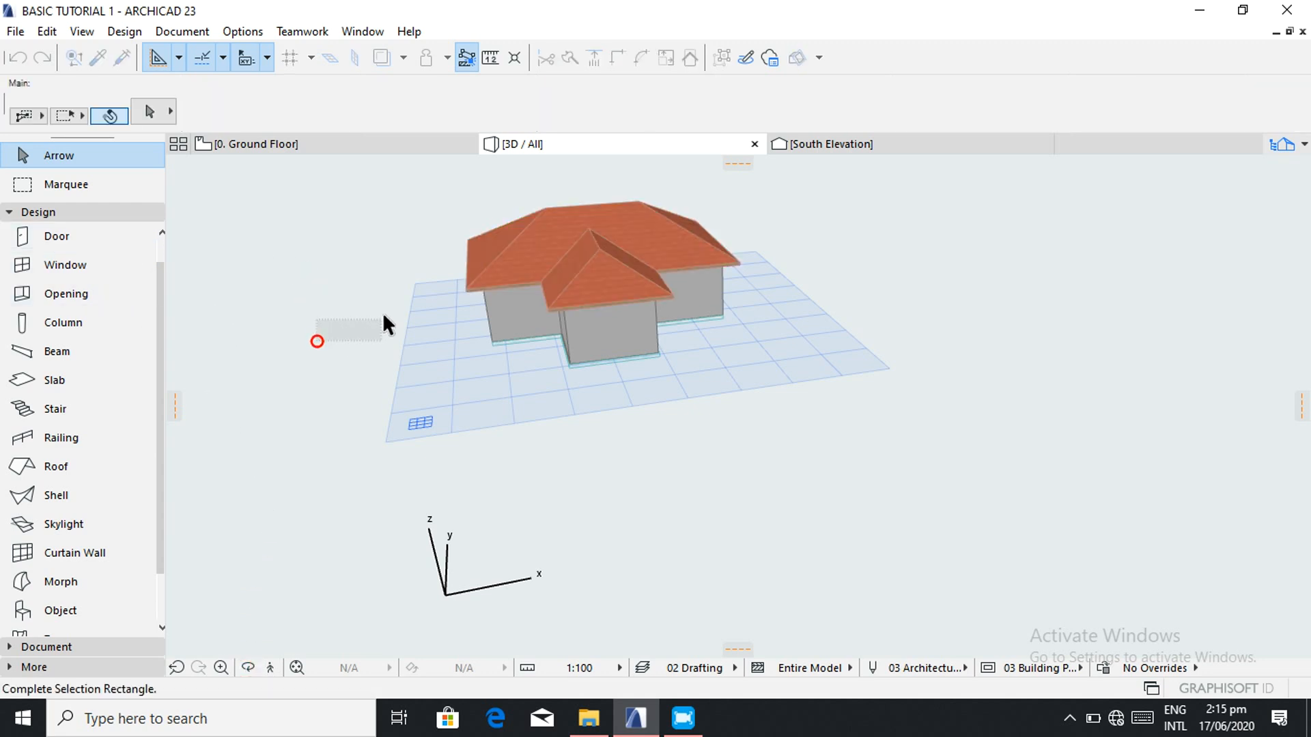
left_click(246, 665)
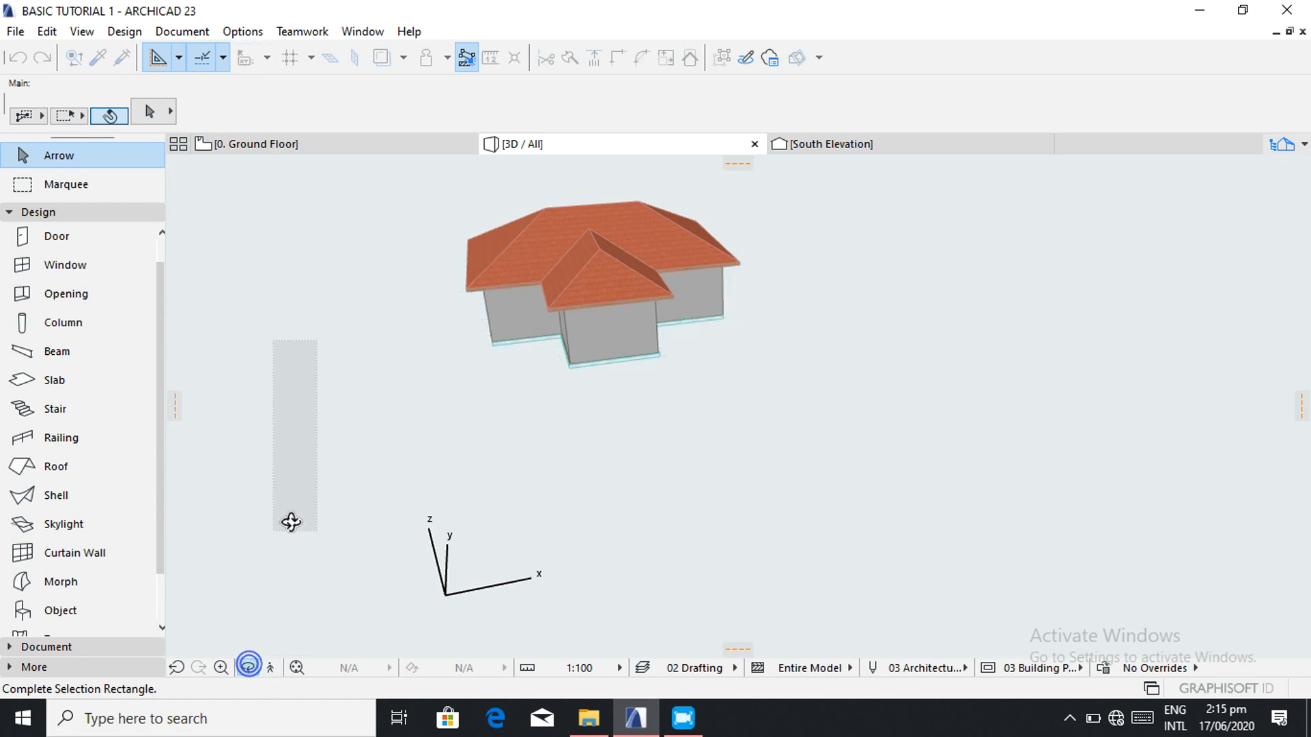
left_click(93, 150)
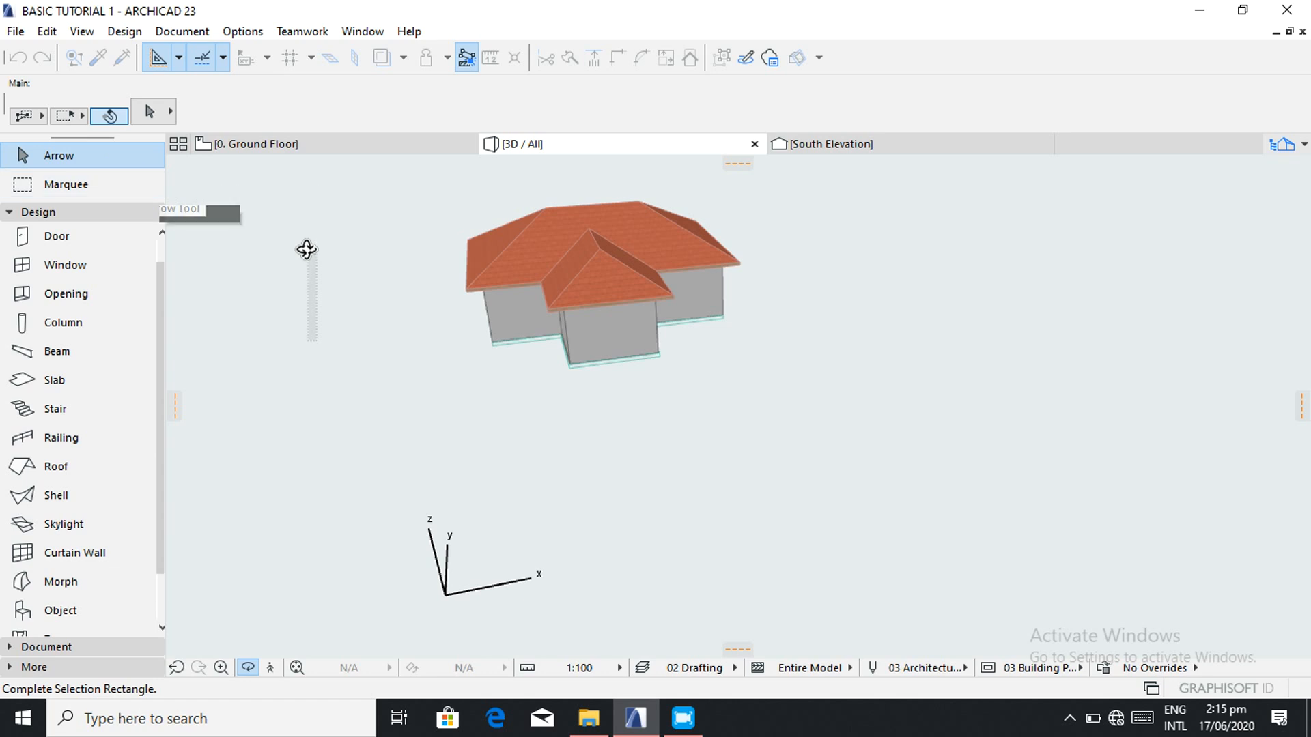
left_click(117, 161)
left_click(357, 361)
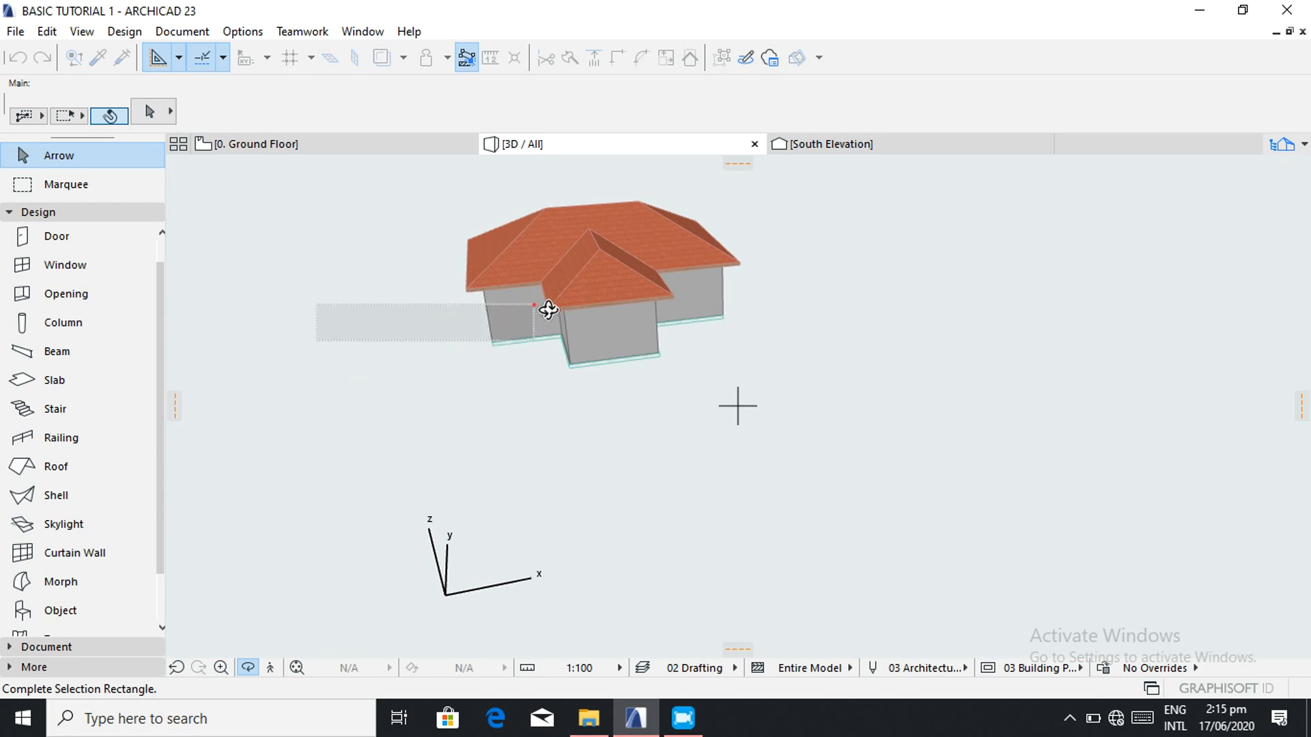
right_click(428, 322)
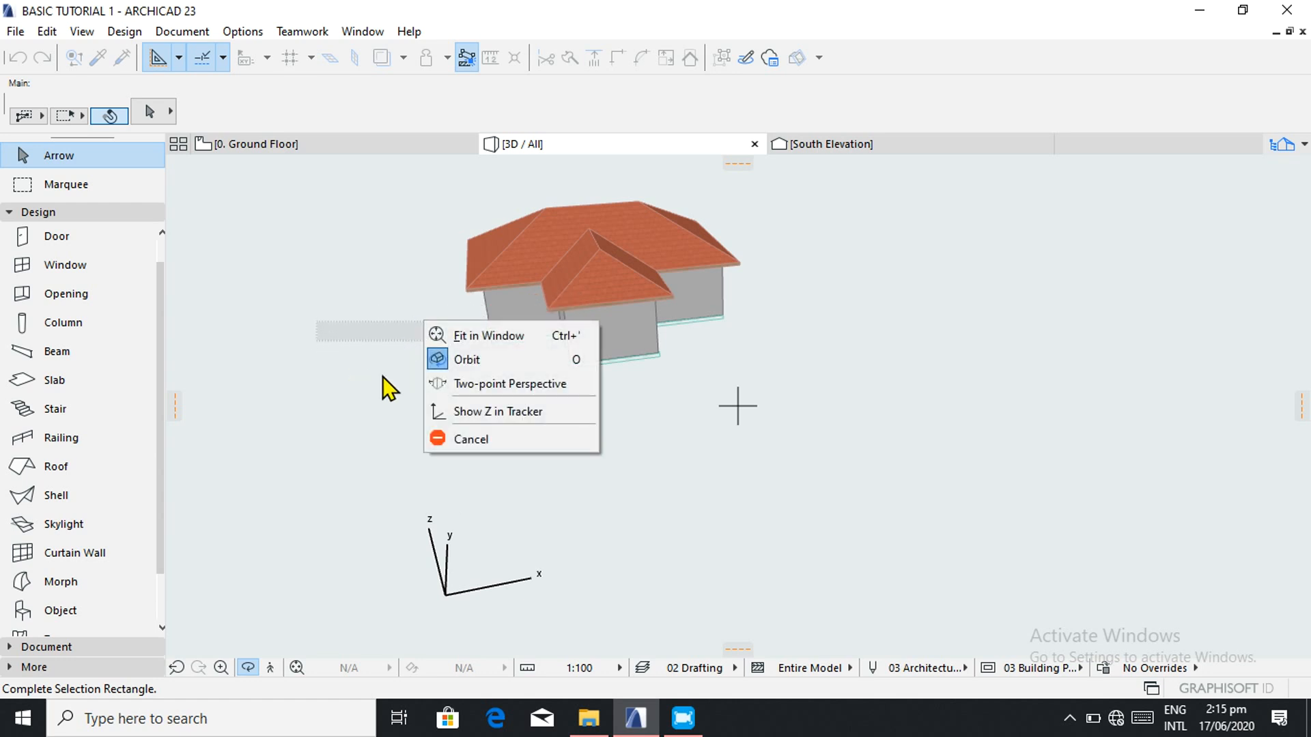
left_click(459, 439)
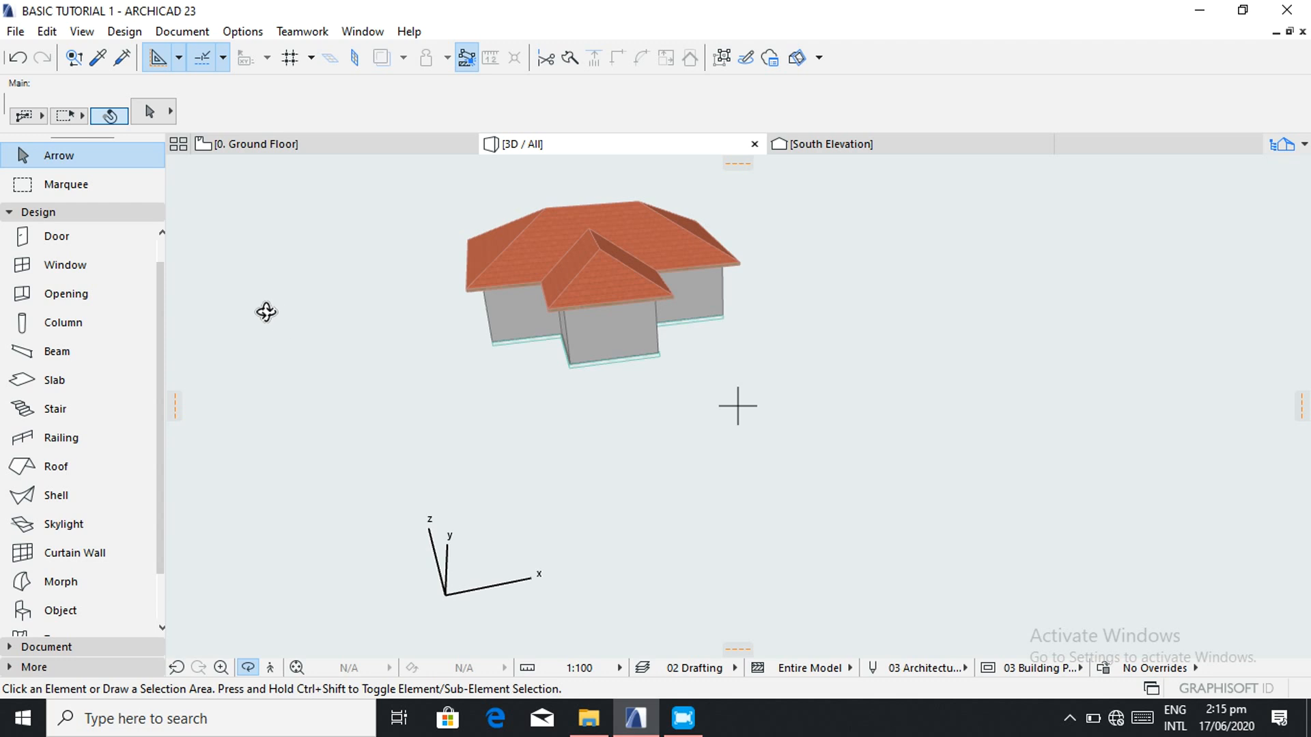
- Set the hip roof's level elevation to 1000 in its multi-plane geometry settings and deselect the roof
left_click_drag(452, 361, 649, 316)
left_click_drag(737, 404, 527, 289)
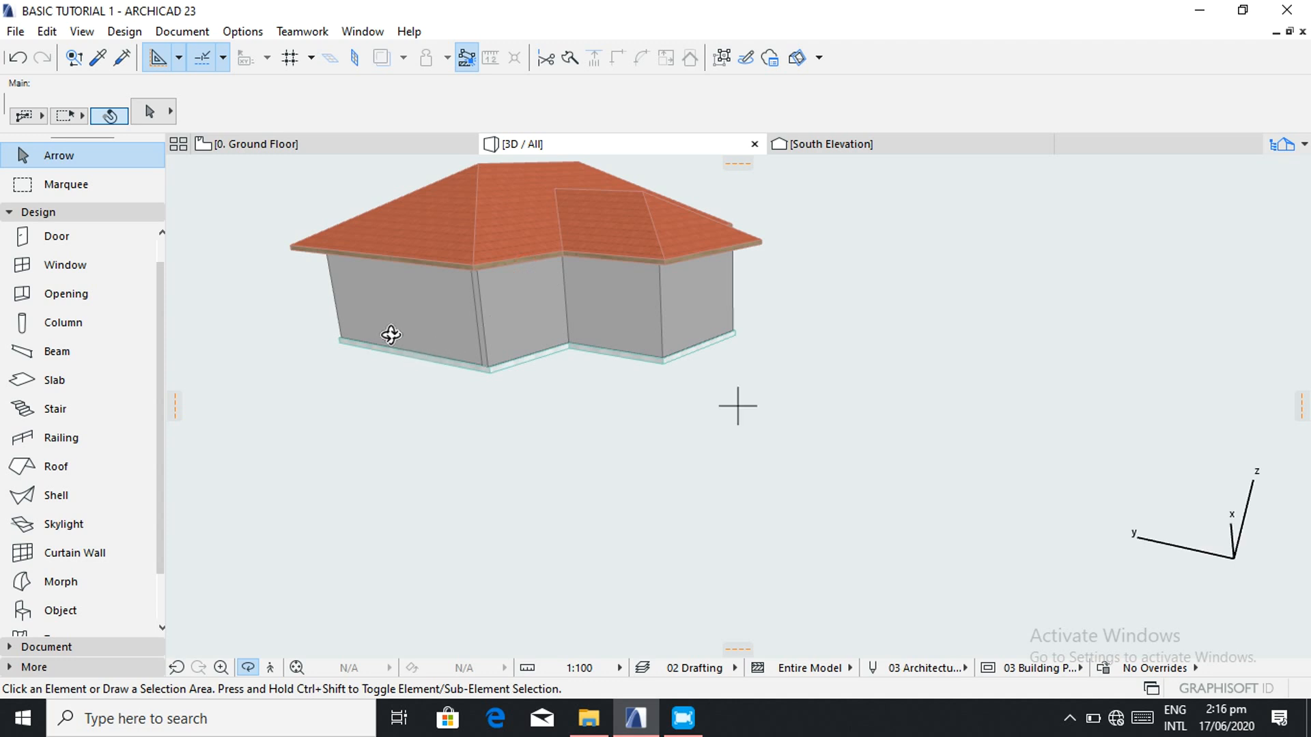
left_click(121, 158)
left_click(444, 251)
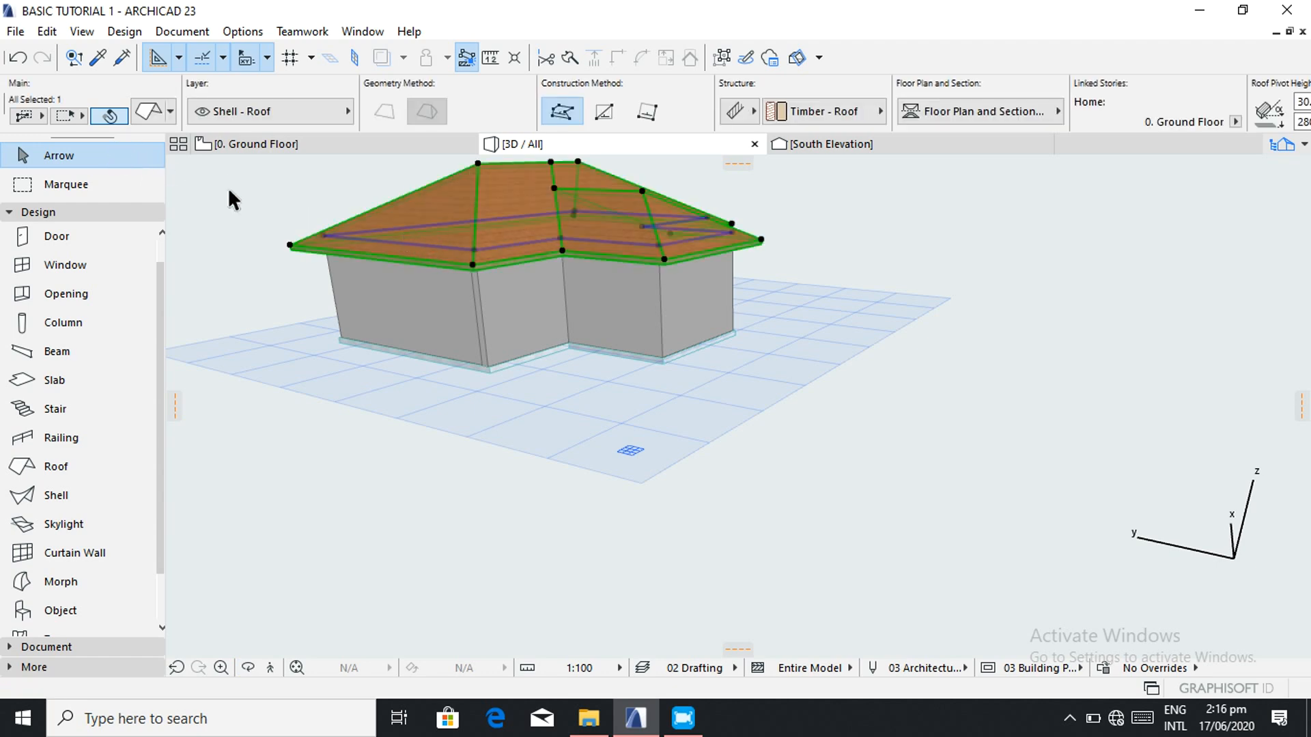
left_click(149, 112)
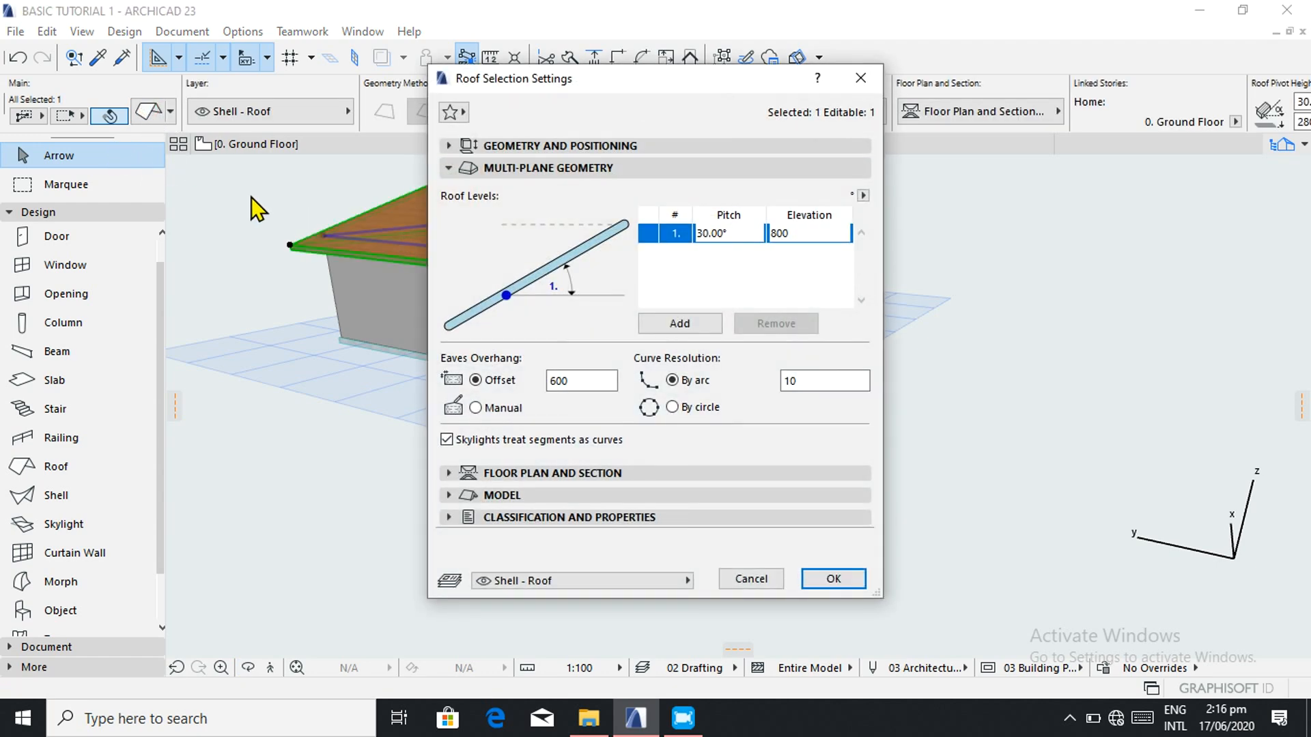
left_click(509, 144)
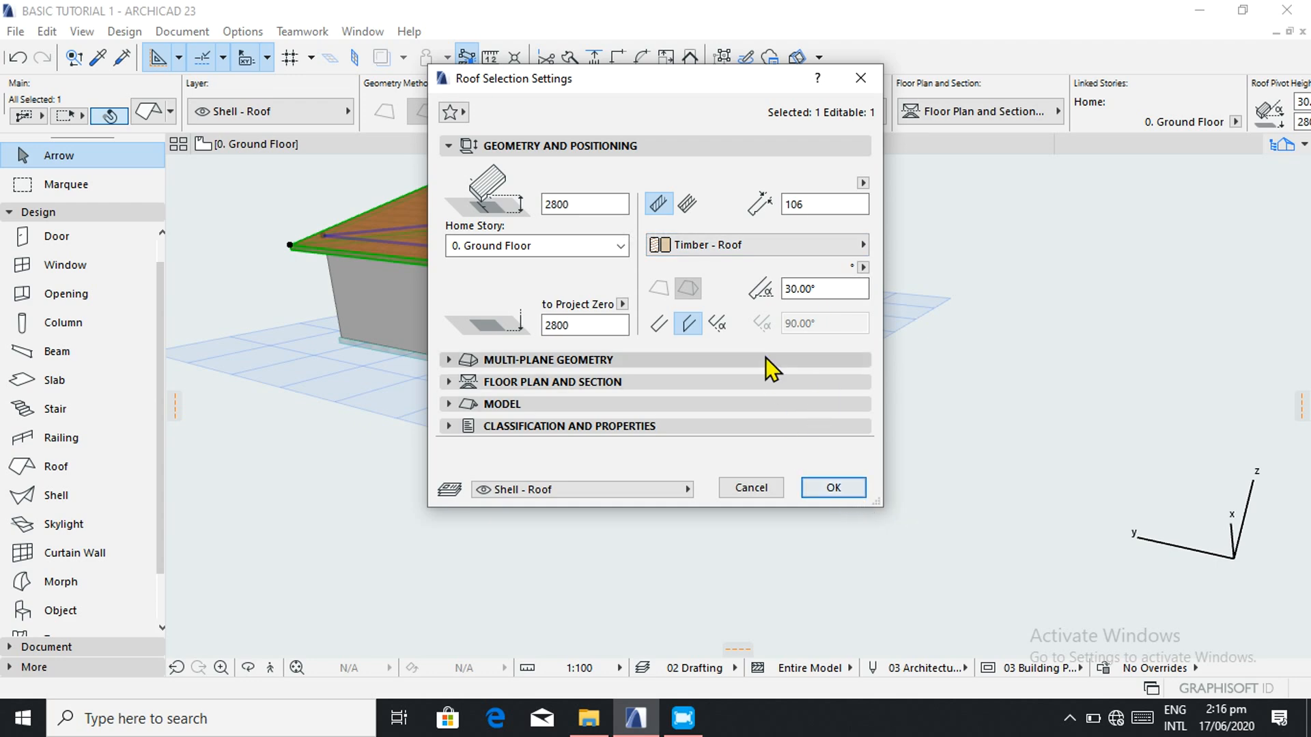
left_click(833, 488)
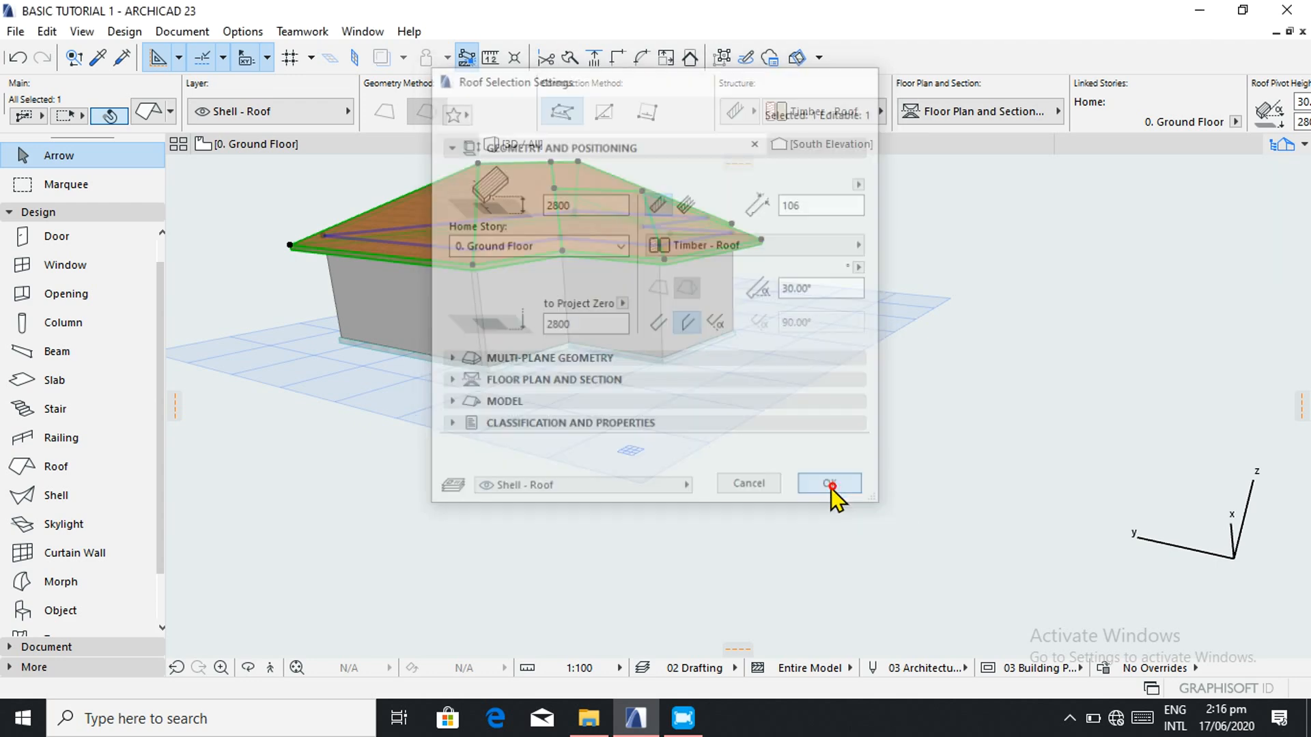
left_click(151, 112)
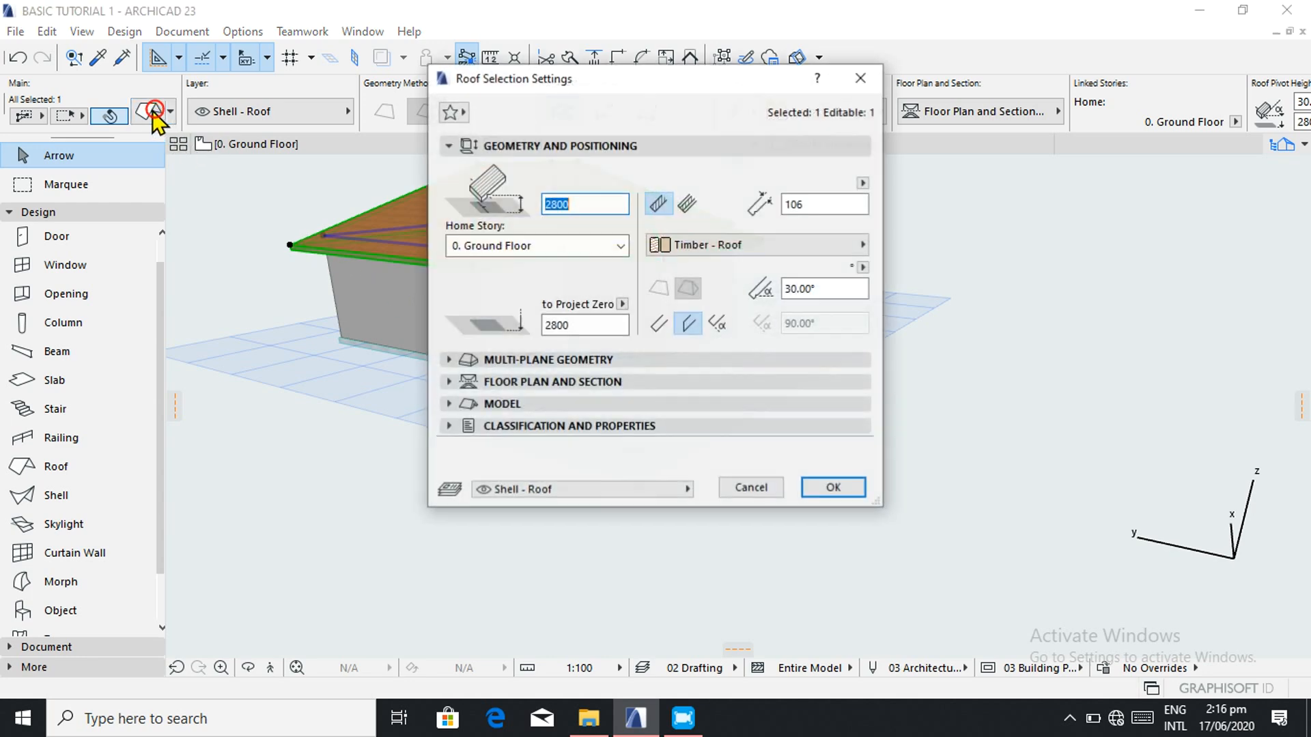
left_click(545, 358)
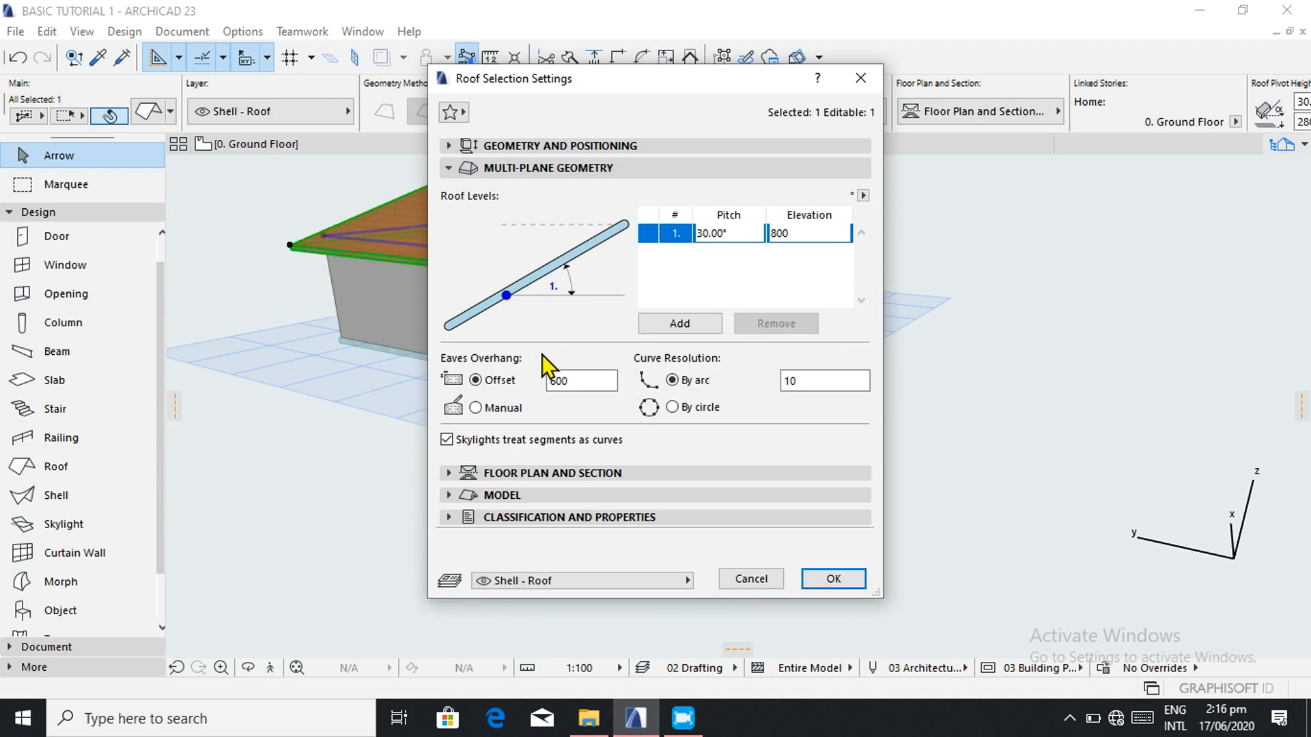
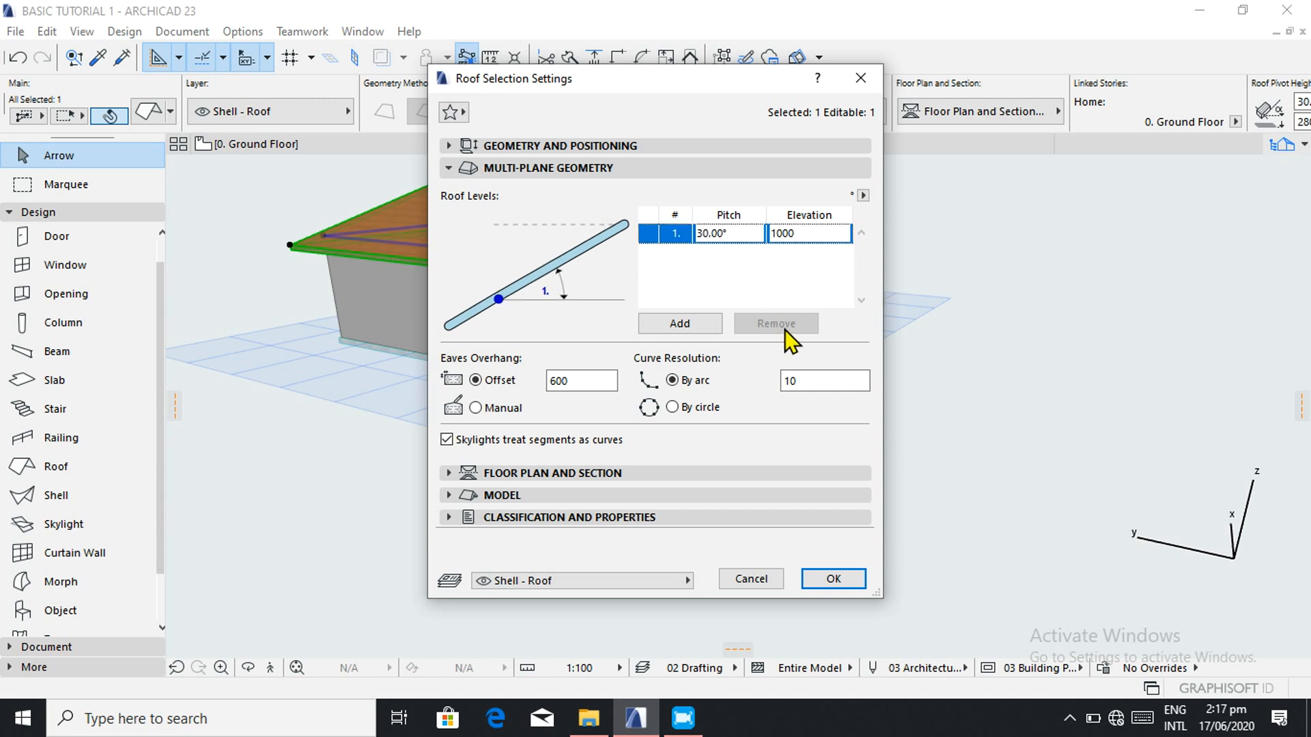
left_click(831, 579)
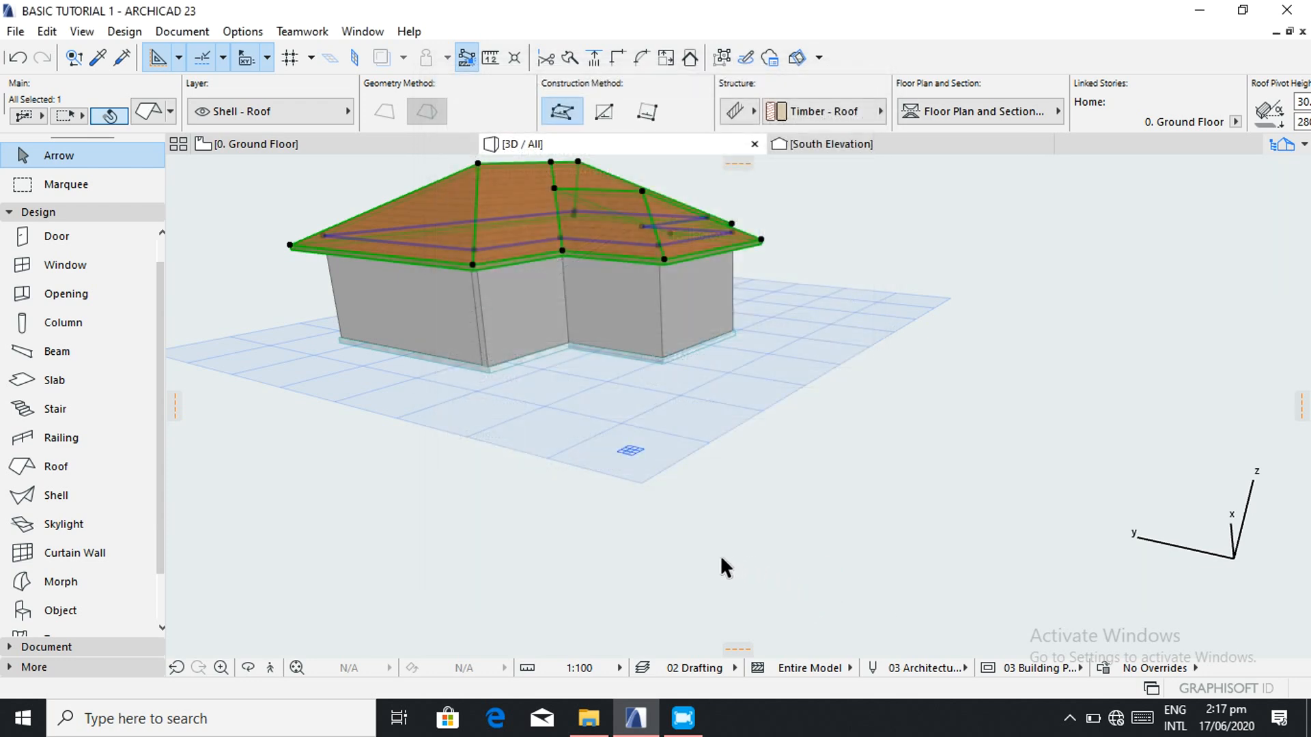
left_click(392, 568)
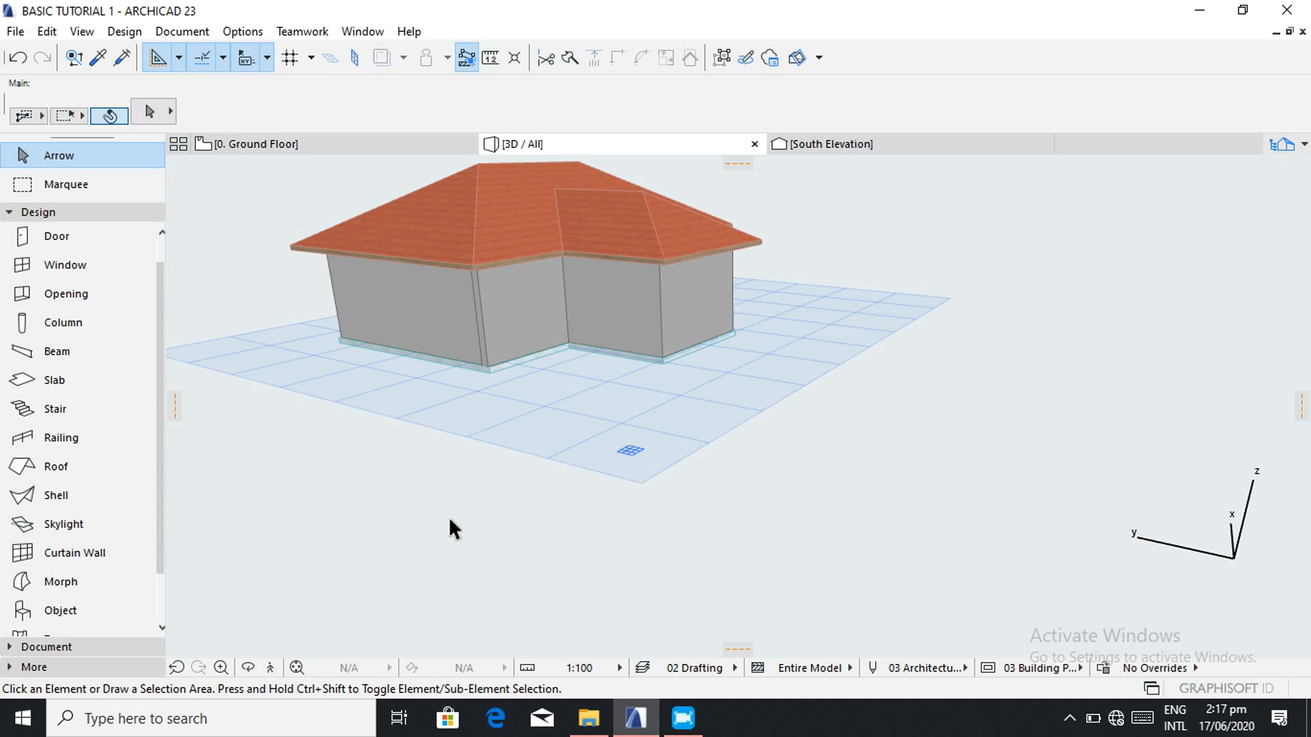
- Orbit around the 3D model to examine the roof and walls from several sides
right_click(456, 435)
left_click(387, 515)
left_click(247, 669)
left_click_drag(270, 576, 414, 600)
mouse_move(723, 521)
left_mouse_down()
mouse_move(526, 568)
mouse_move(348, 544)
mouse_move(307, 498)
mouse_move(514, 545)
mouse_move(421, 527)
mouse_move(398, 498)
mouse_move(480, 489)
mouse_move(468, 489)
left_mouse_up()
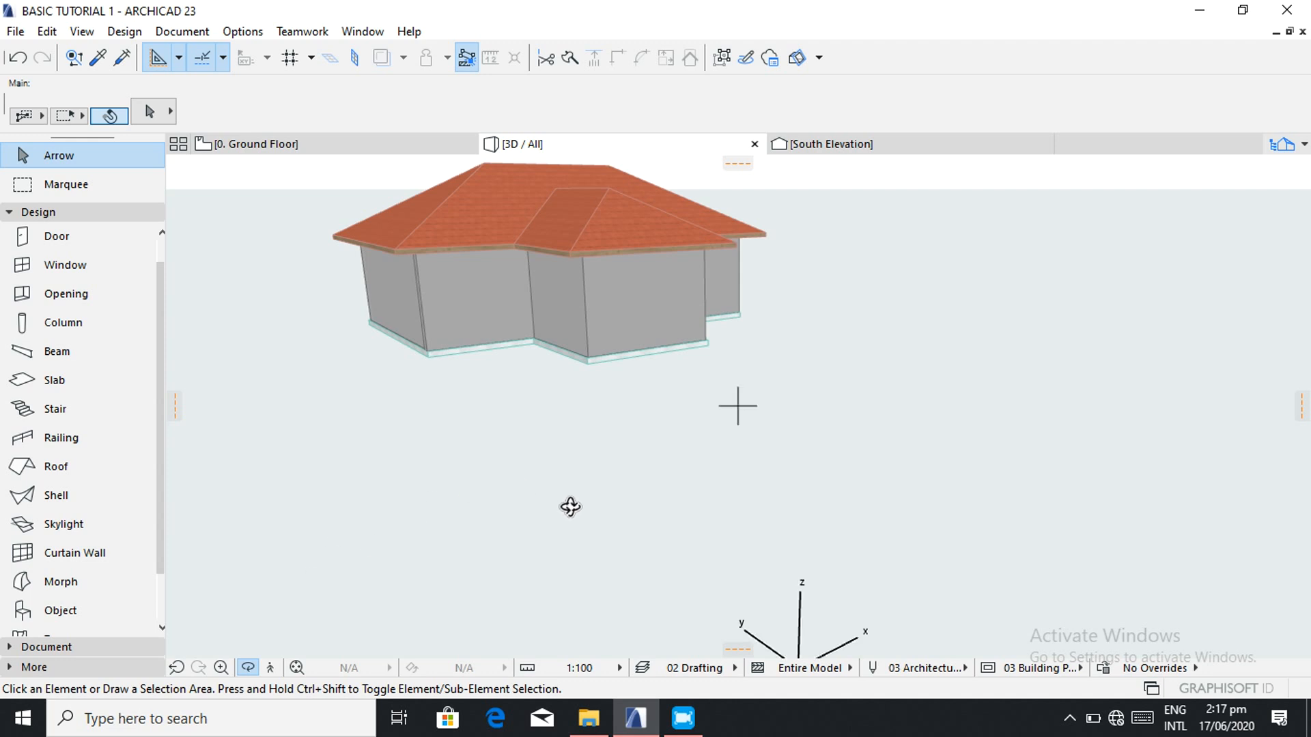
left_click_drag(559, 503, 371, 547)
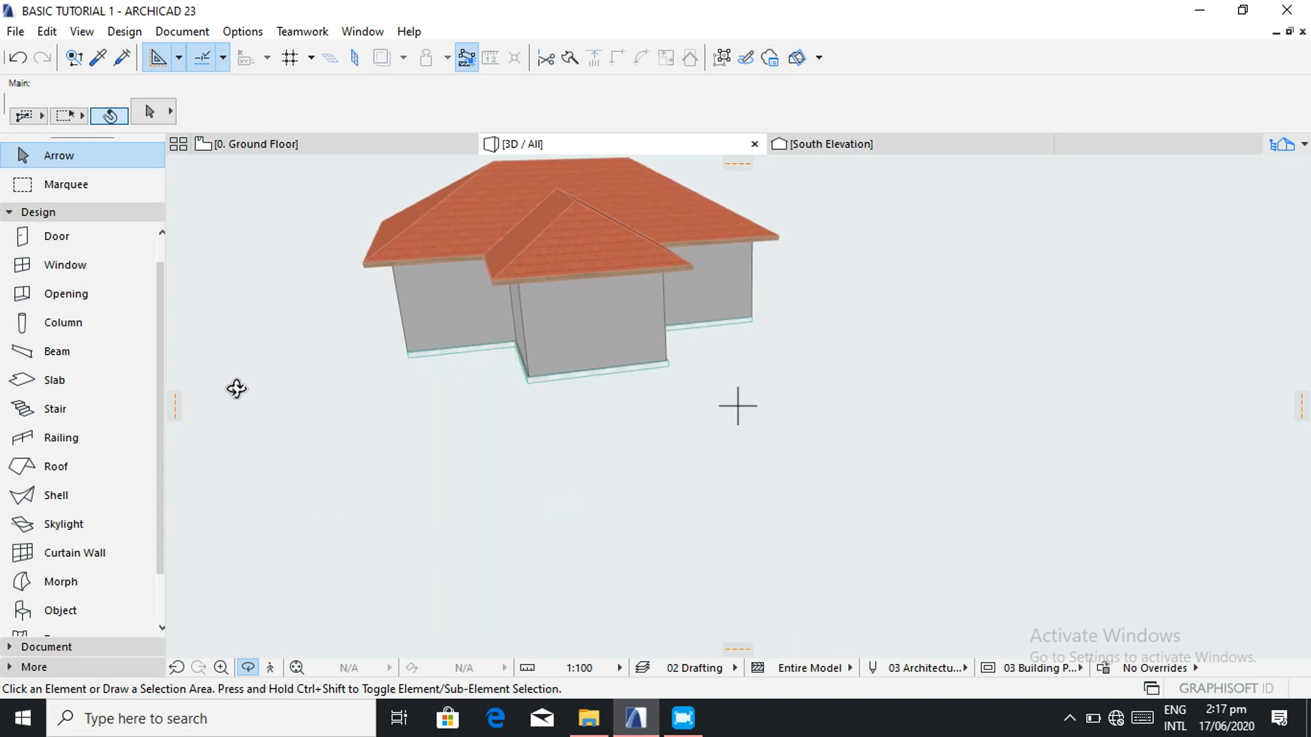
- Switch to the ground floor plan and fit the whole drawing in the window
left_click(301, 144)
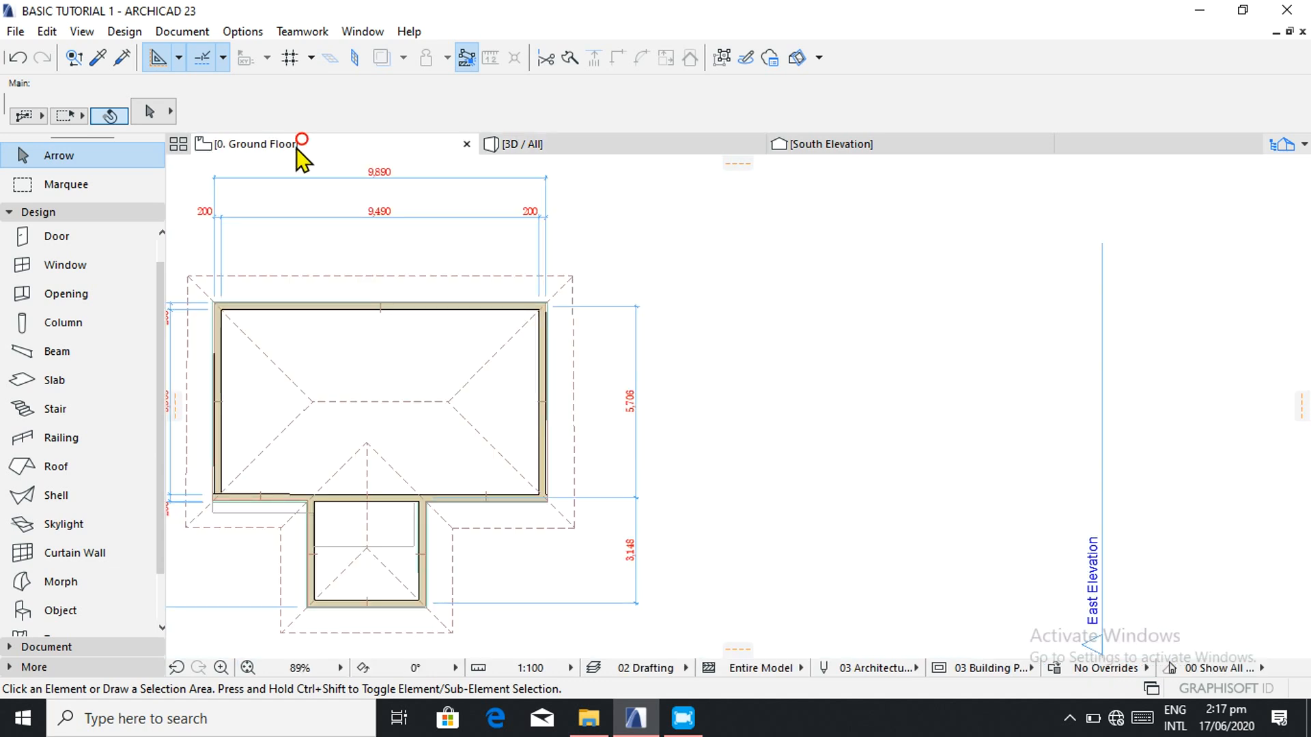
scroll(271, 345, "down", 3)
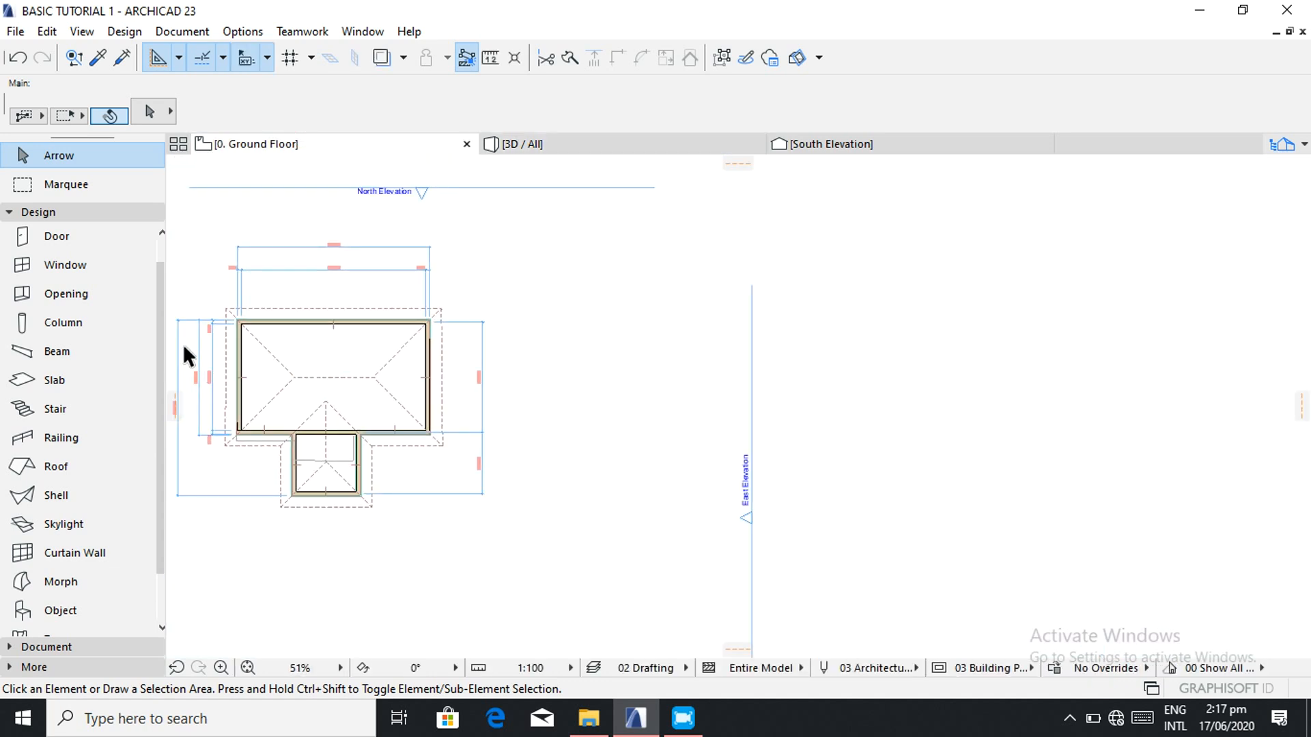
right_click(566, 408)
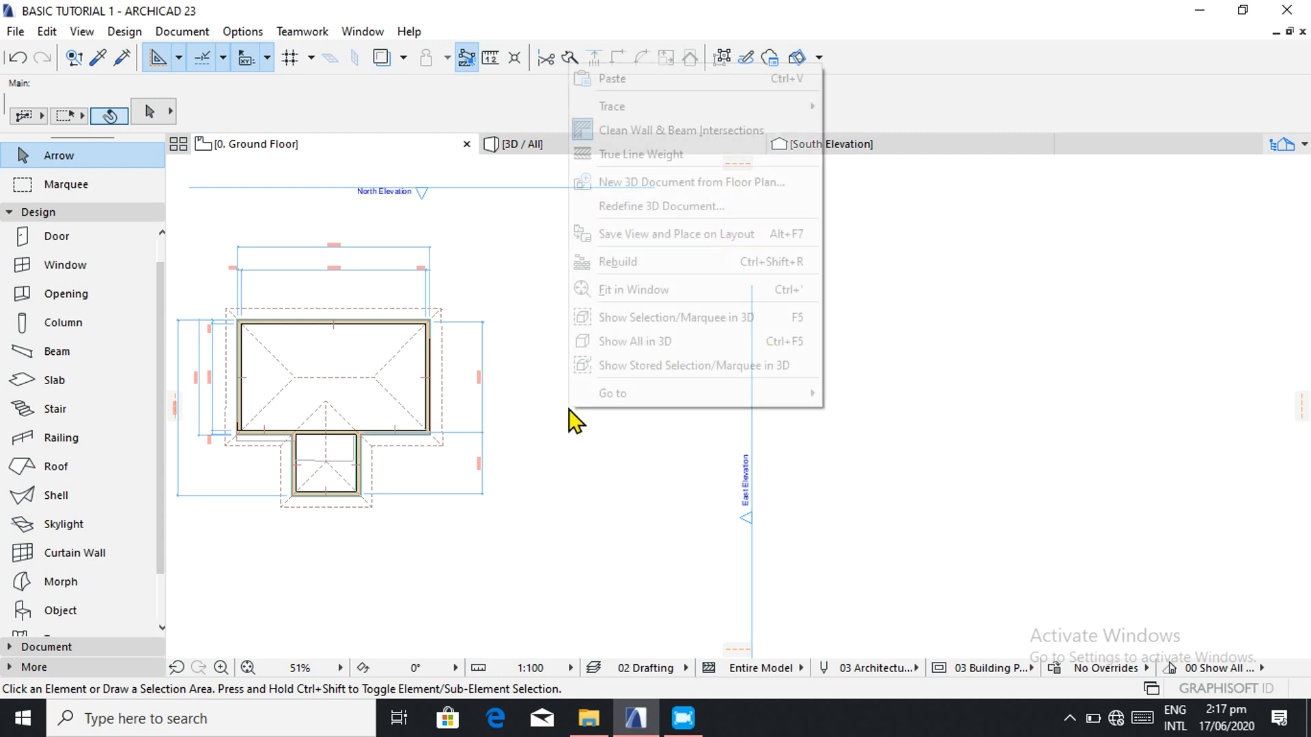
left_click(604, 286)
scroll(646, 219, "up", 5)
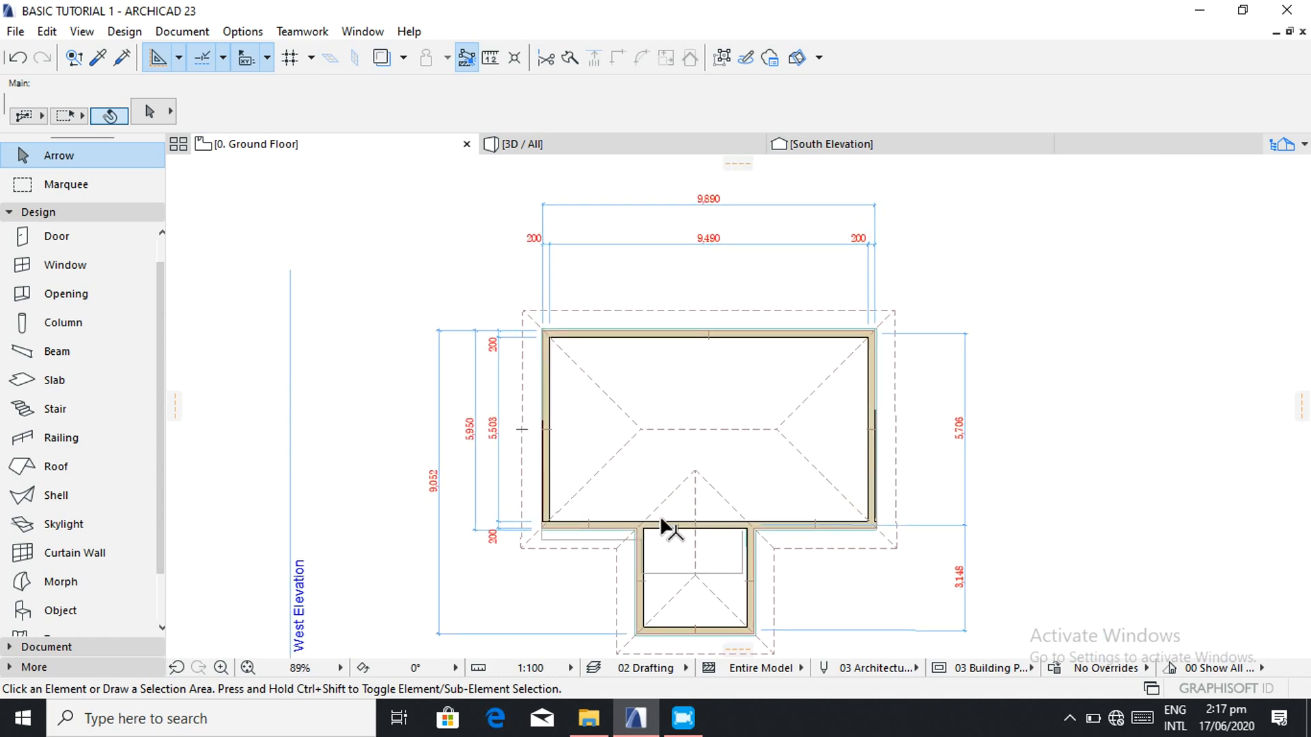
scroll(661, 566, "up", 3)
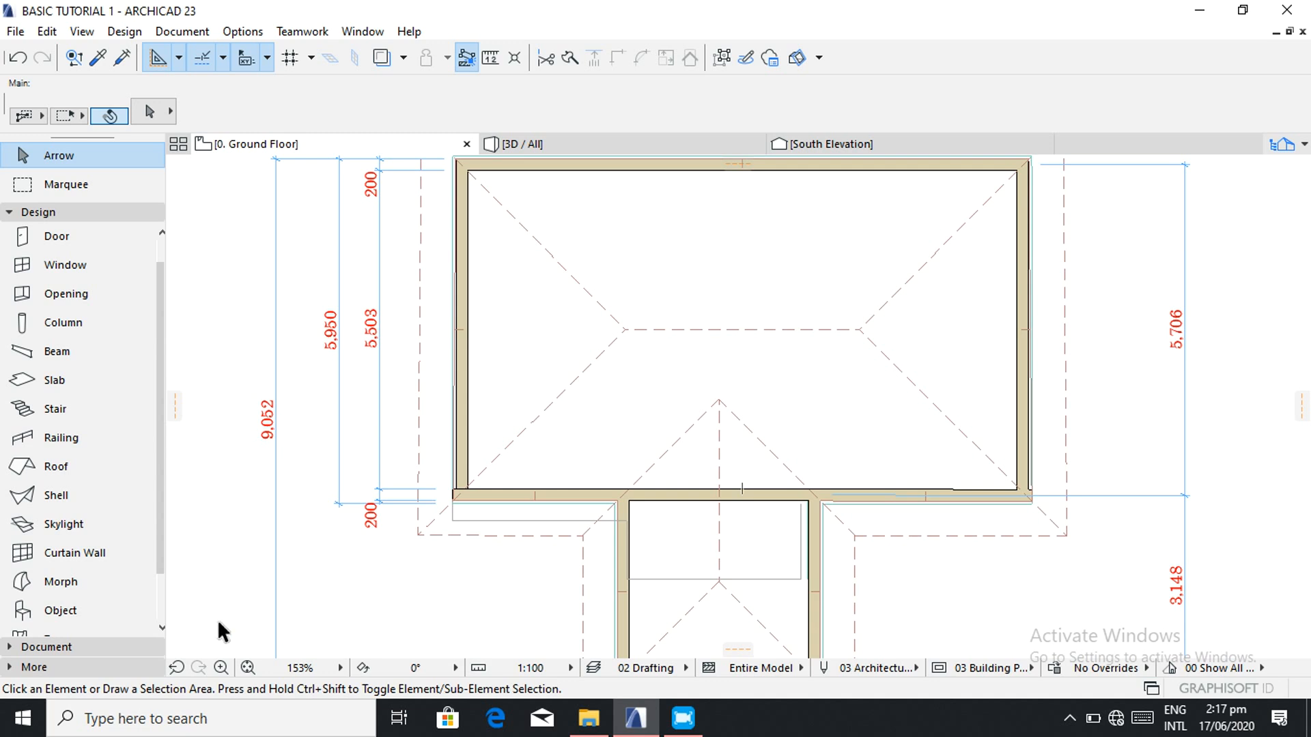
- Start the Line tool with red pen 20, keeping the solid line type and the chained geometry method
left_click(139, 666)
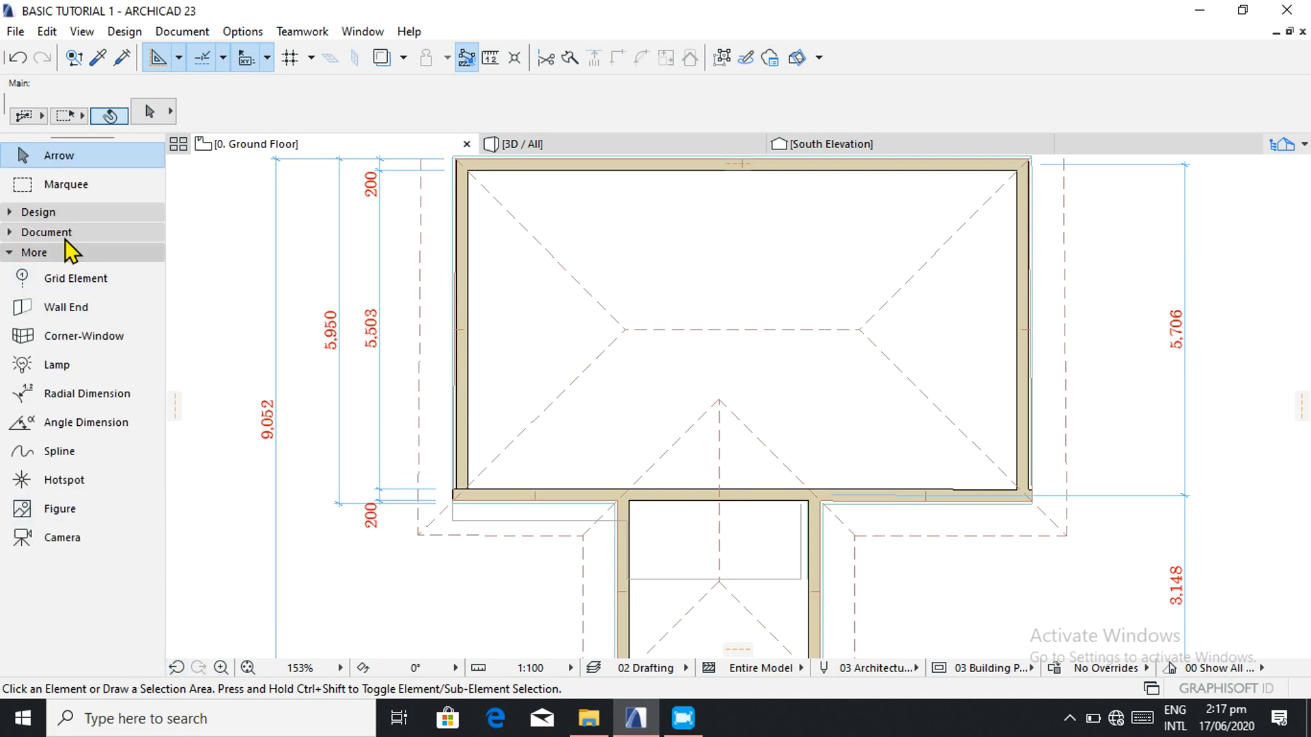
left_click(53, 232)
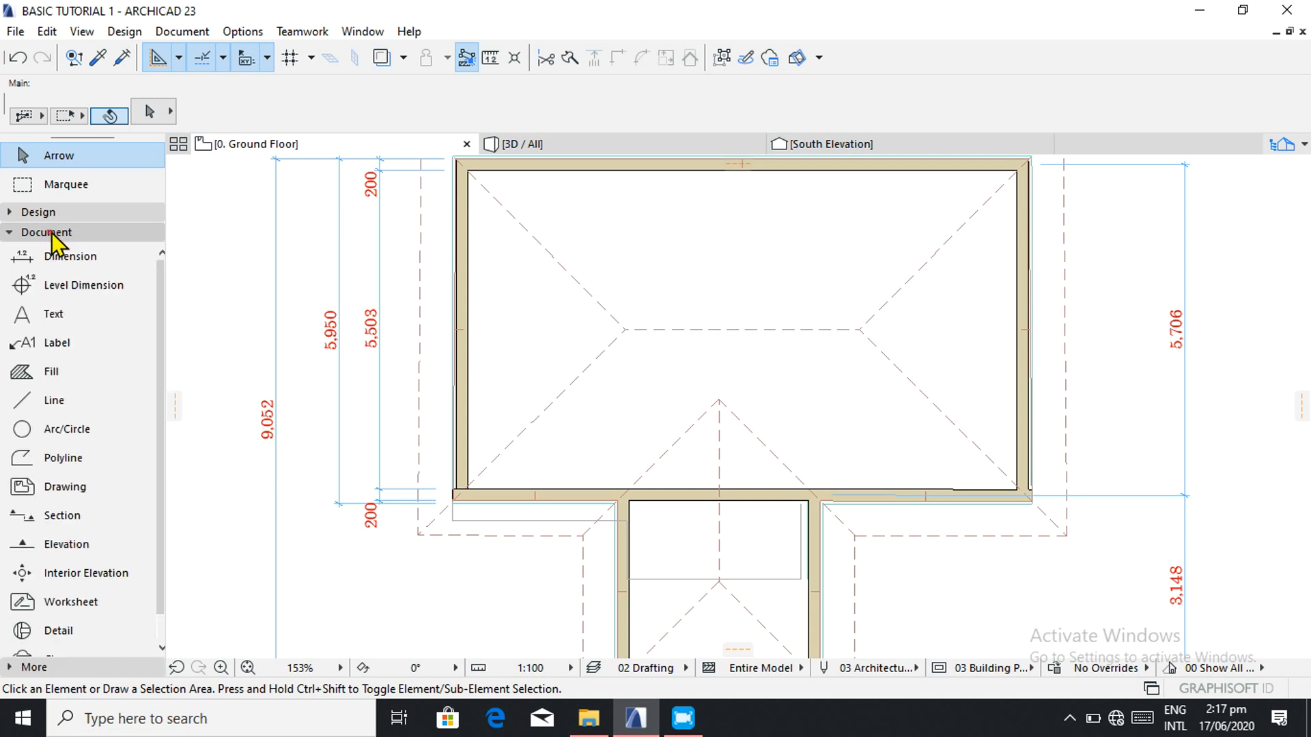
left_click(44, 401)
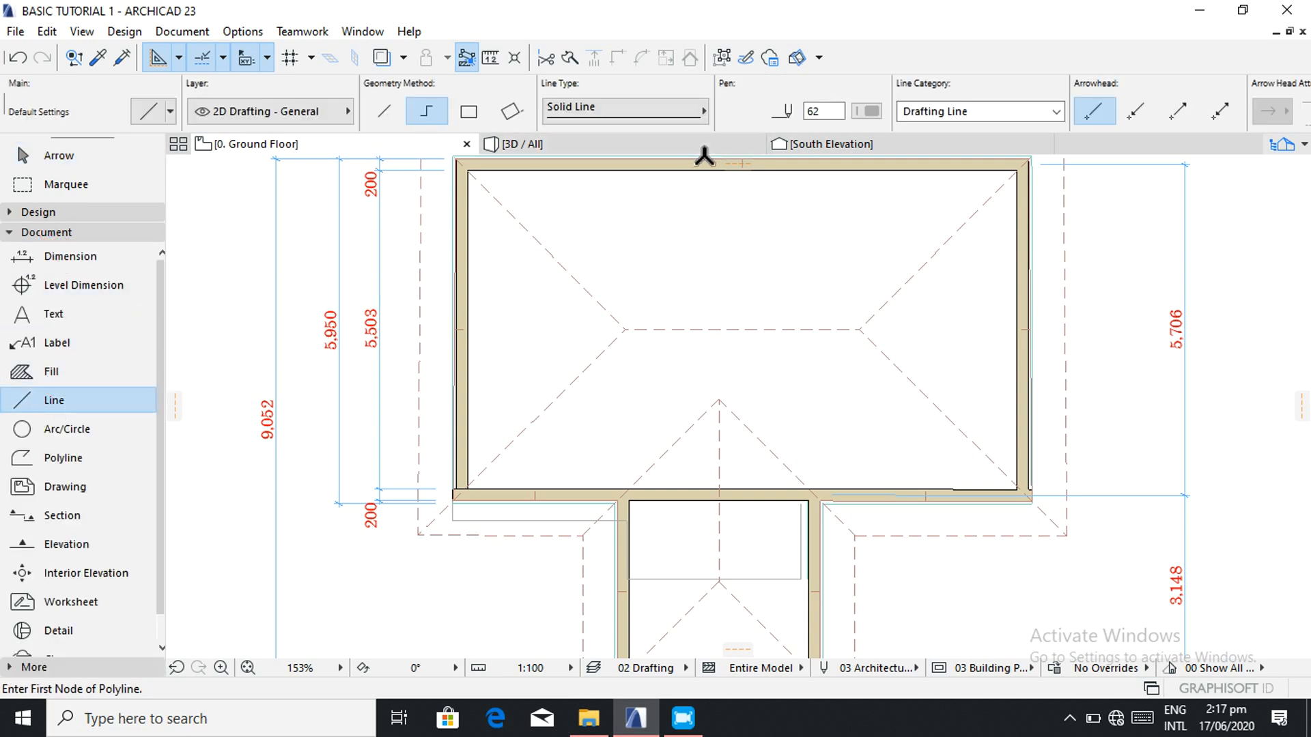
left_click(867, 113)
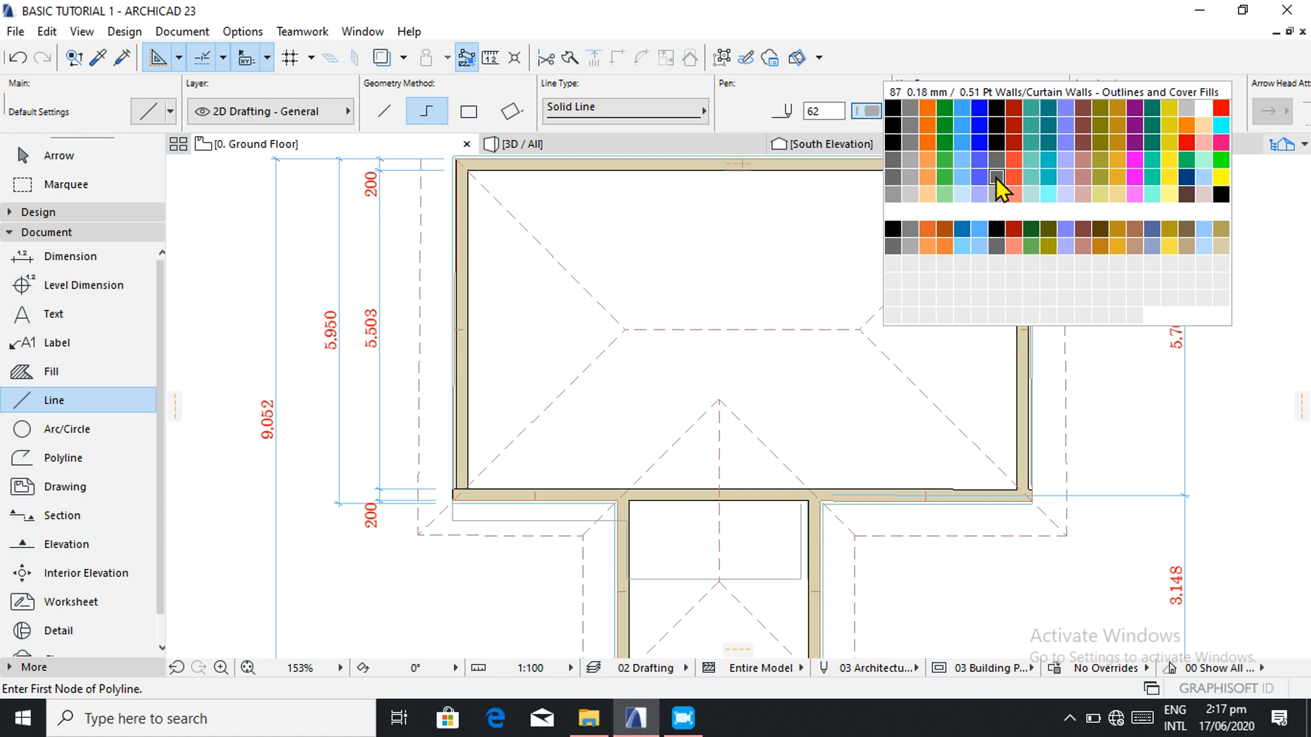
left_click(1221, 110)
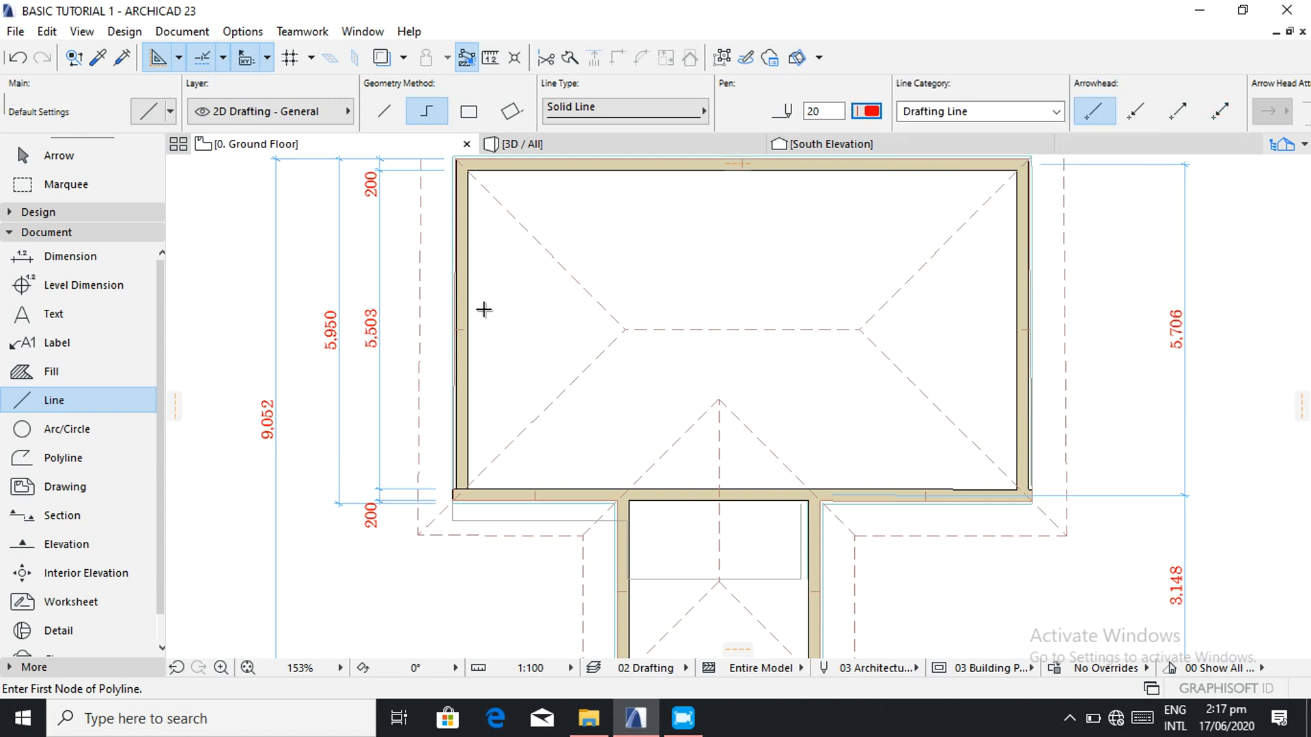
left_click(699, 109)
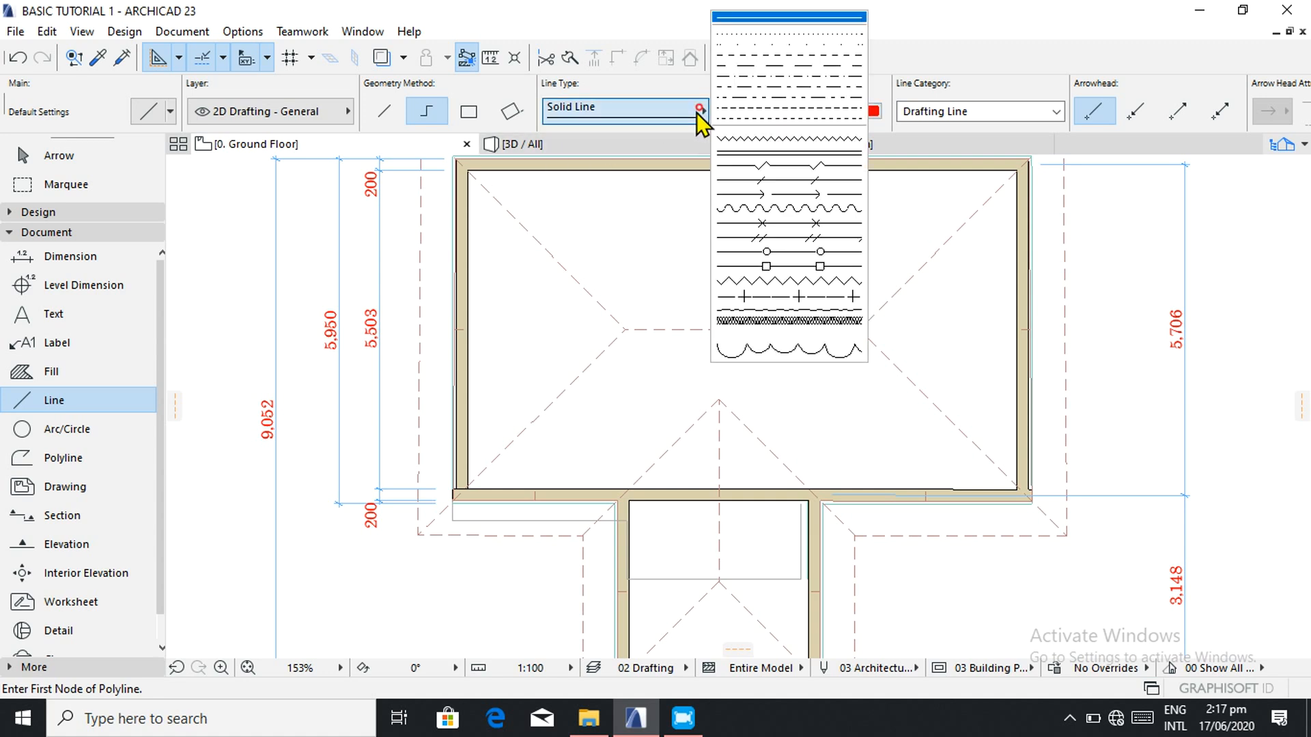
left_click(666, 109)
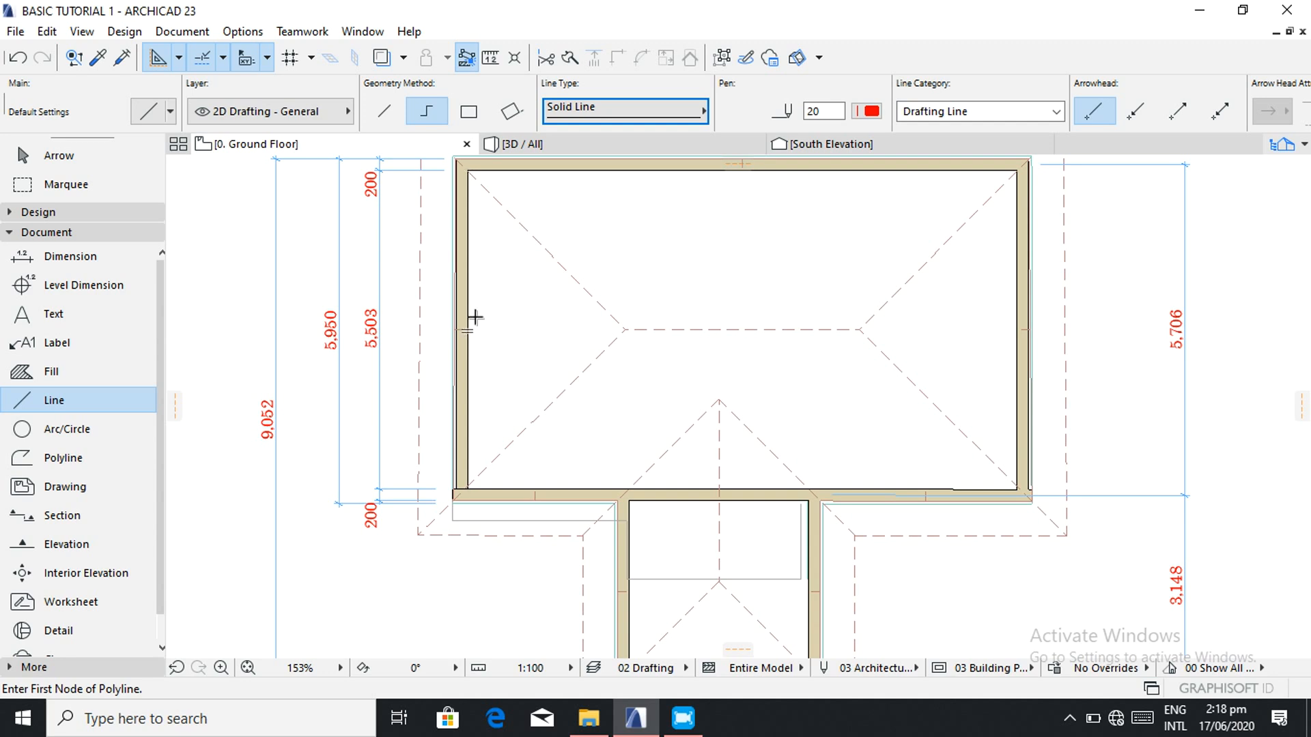
- Examine the house's wall layout, dimensions and front projection on the ground floor plan
scroll(588, 390, "down", 3)
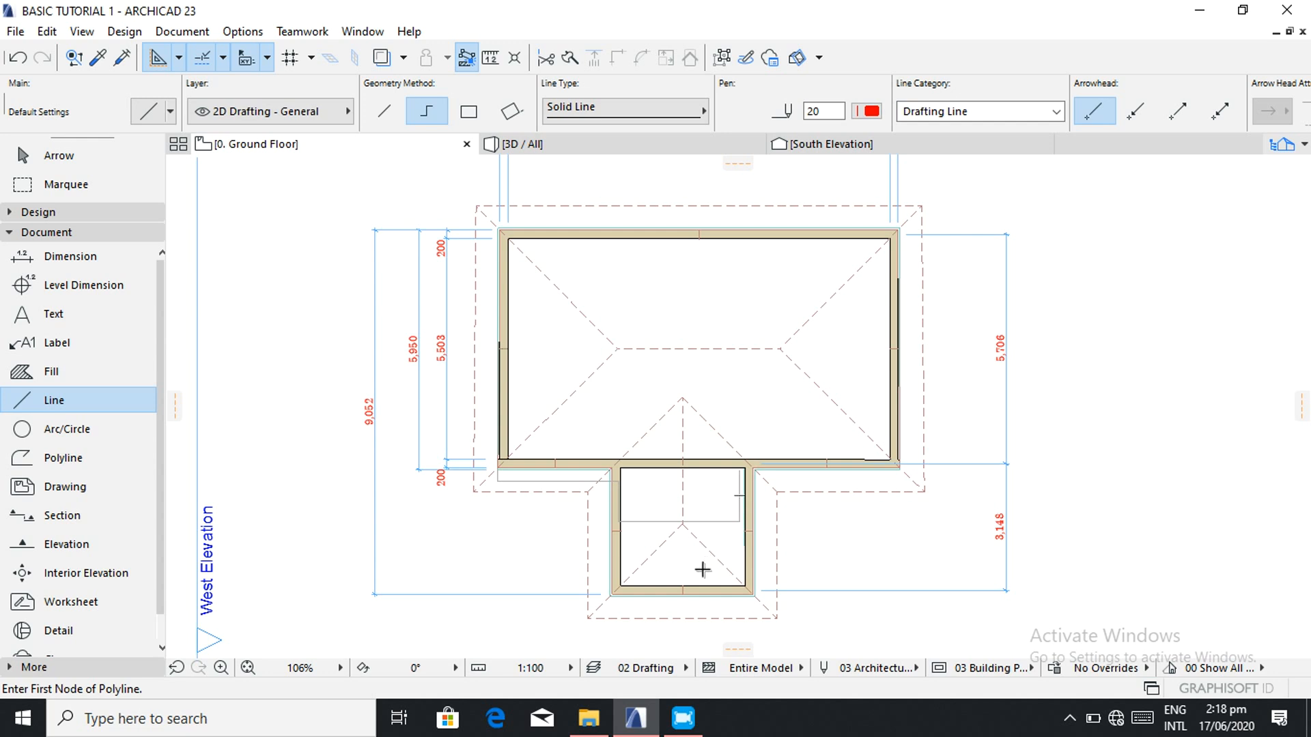
scroll(703, 567, "down", 1)
scroll(698, 598, "up", 1)
scroll(698, 598, "up", 1)
scroll(698, 597, "up", 1)
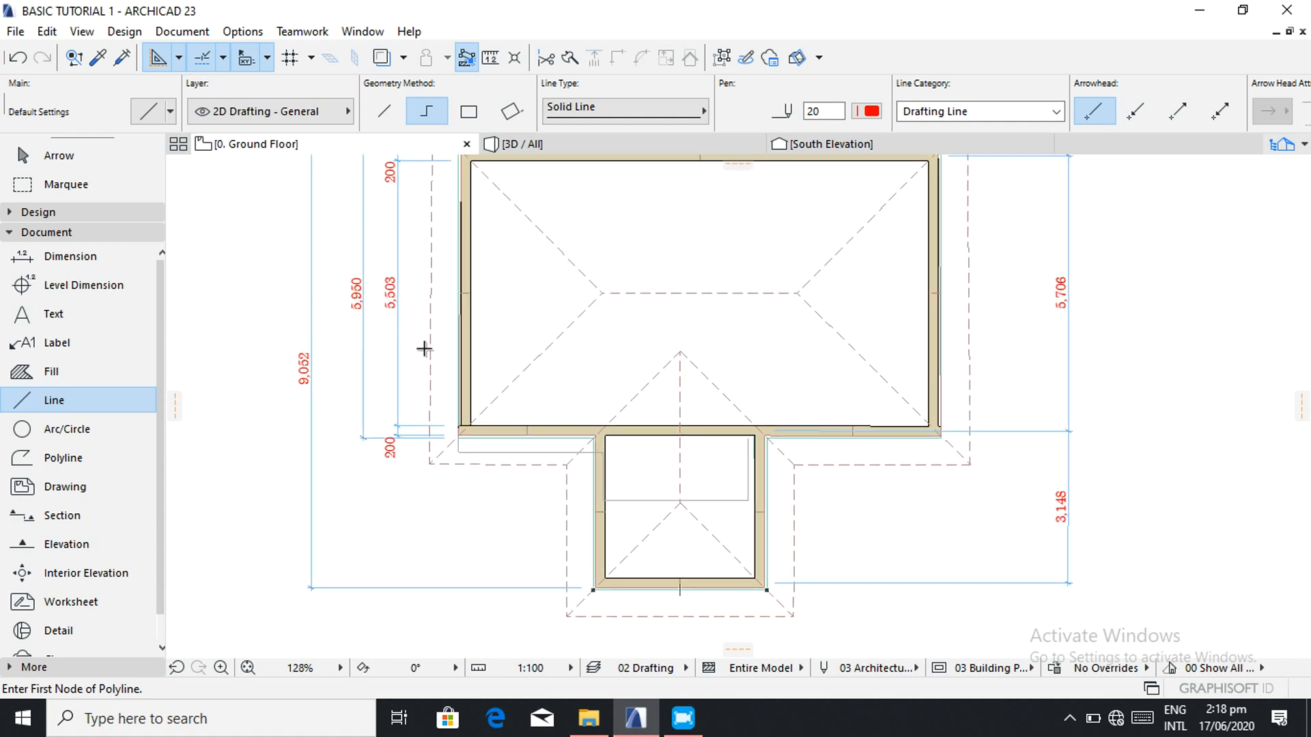
scroll(403, 266, "up", 3)
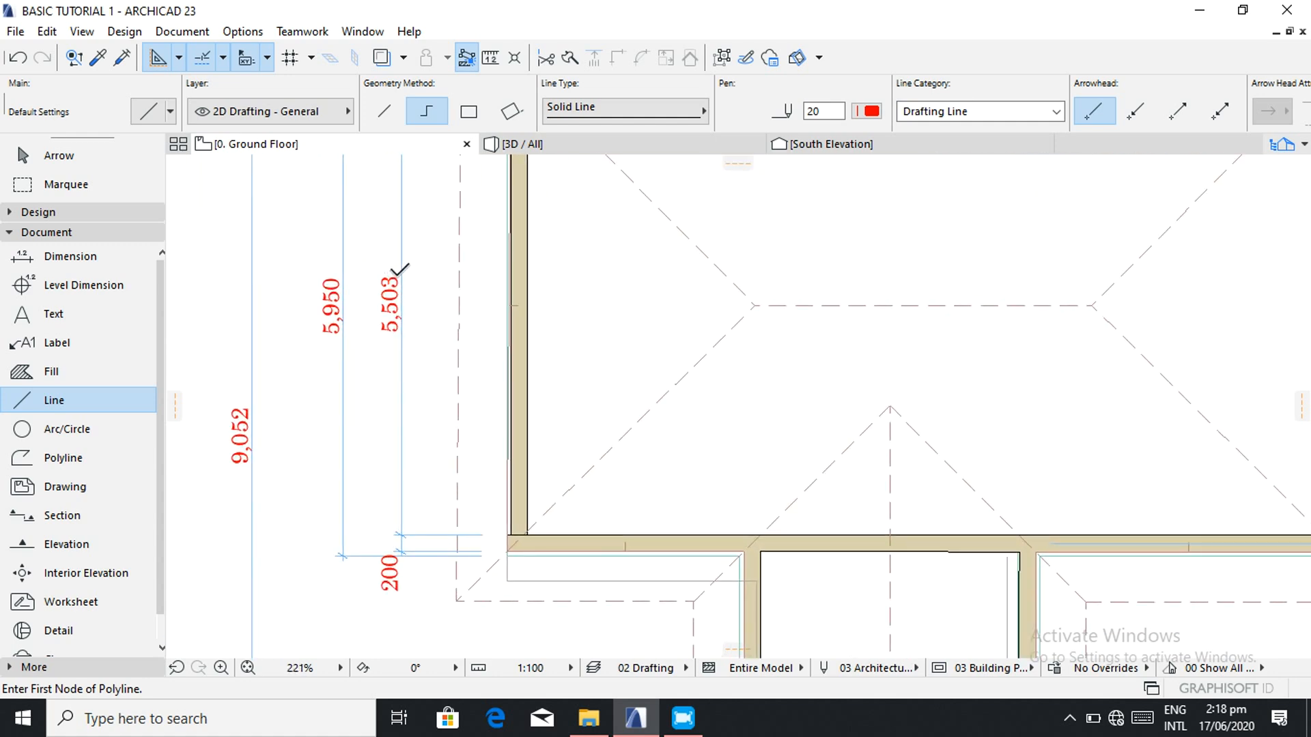
scroll(399, 268, "down", 3)
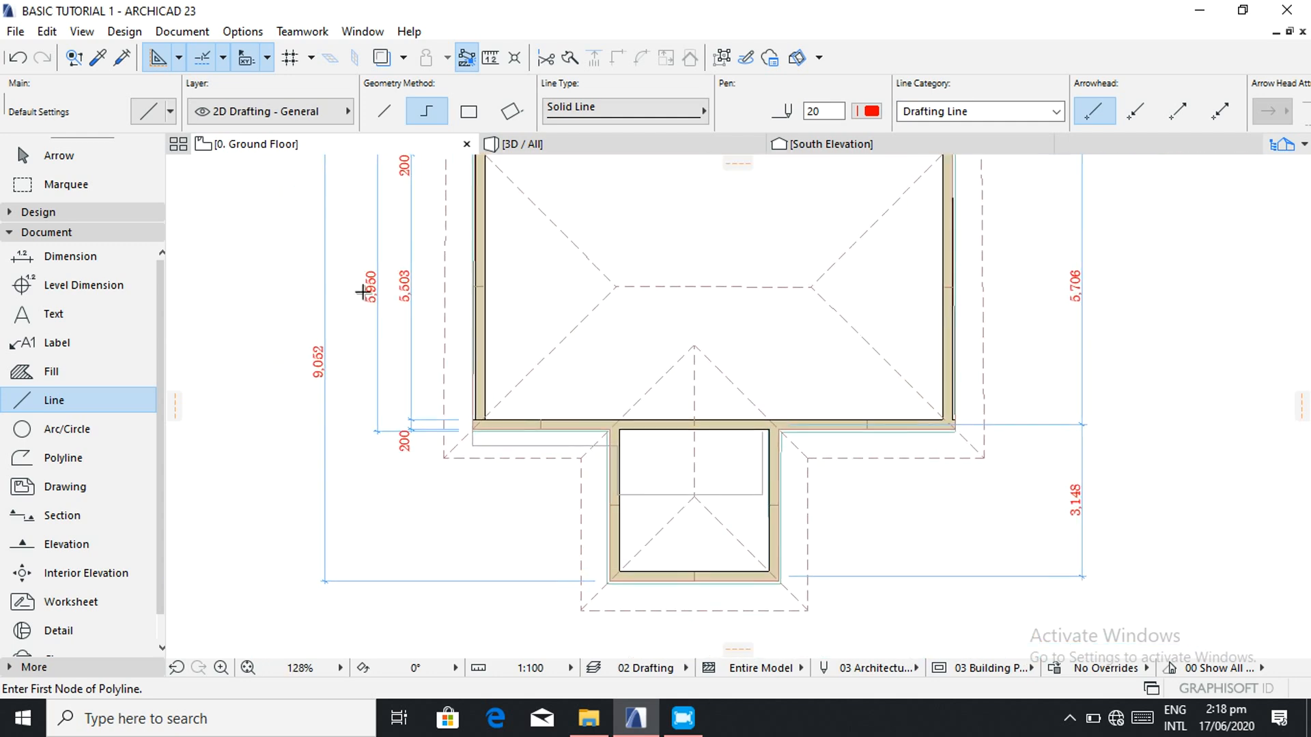
scroll(395, 292, "down", 2)
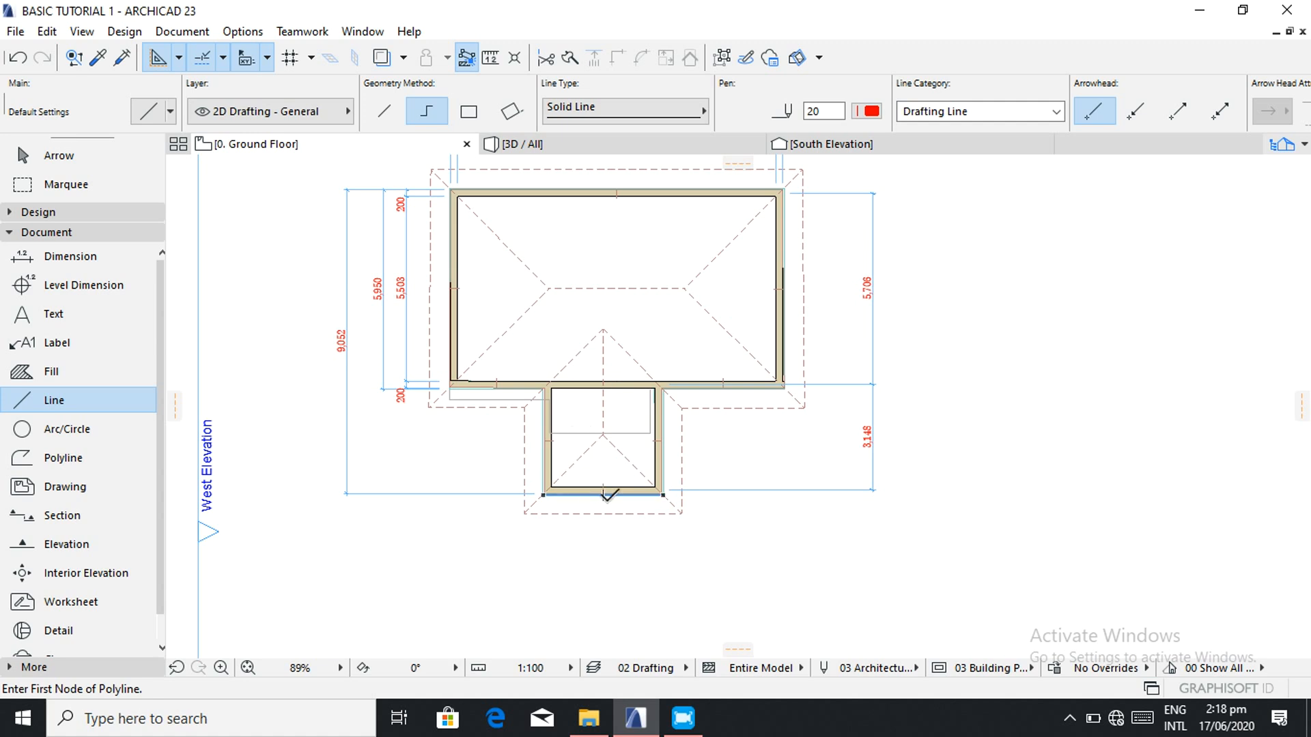
scroll(599, 449, "up", 4)
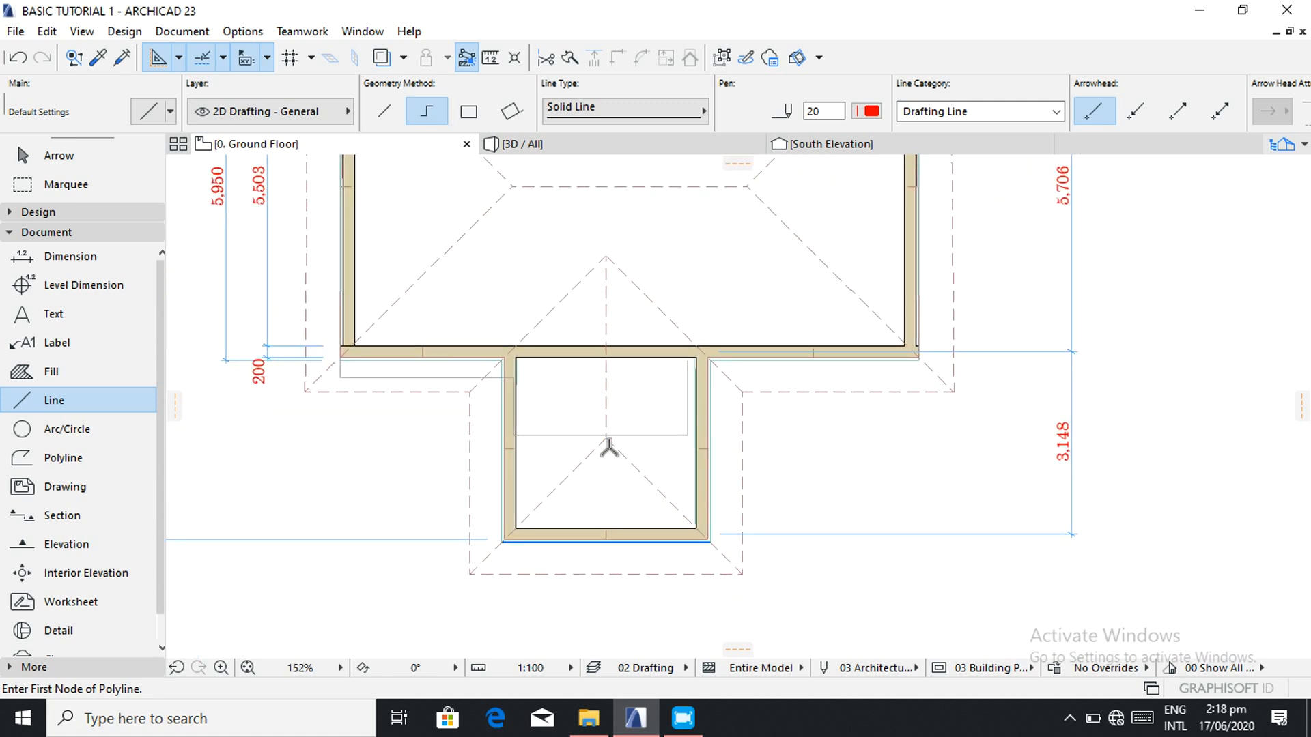
scroll(607, 446, "down", 4)
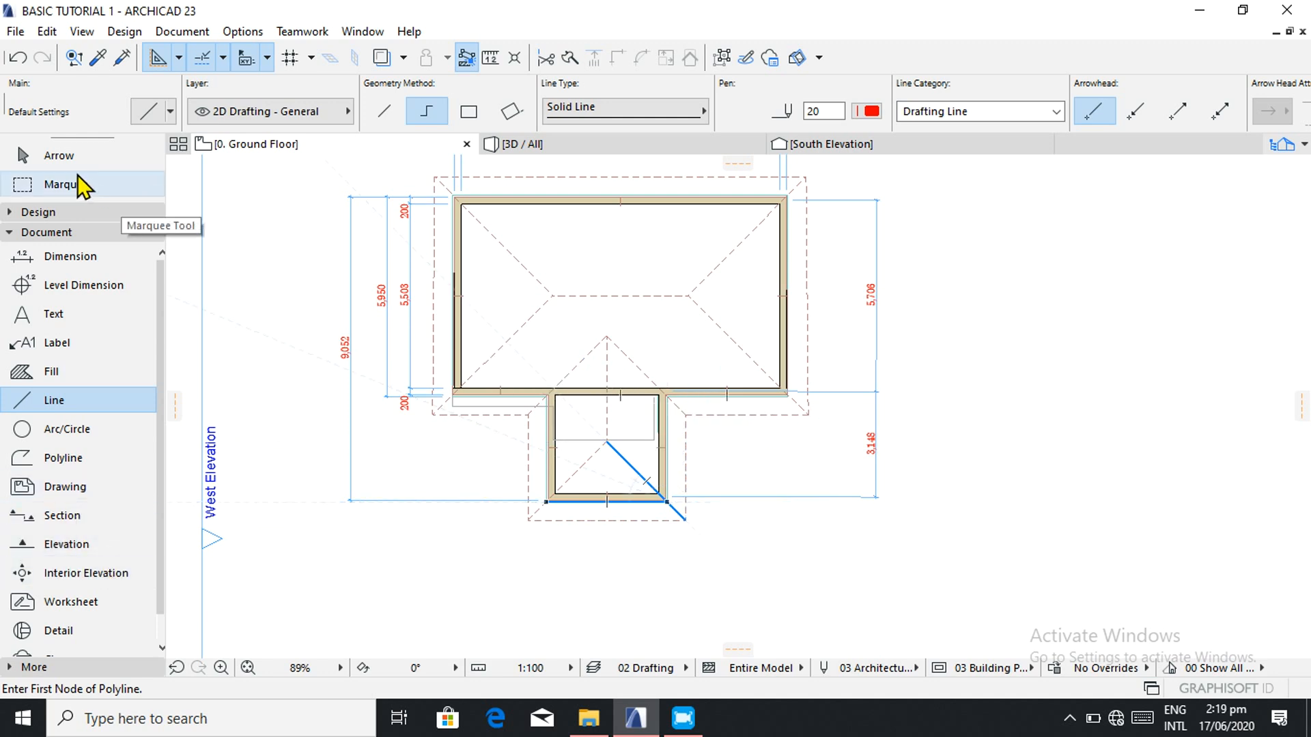
scroll(588, 351, "up", 2)
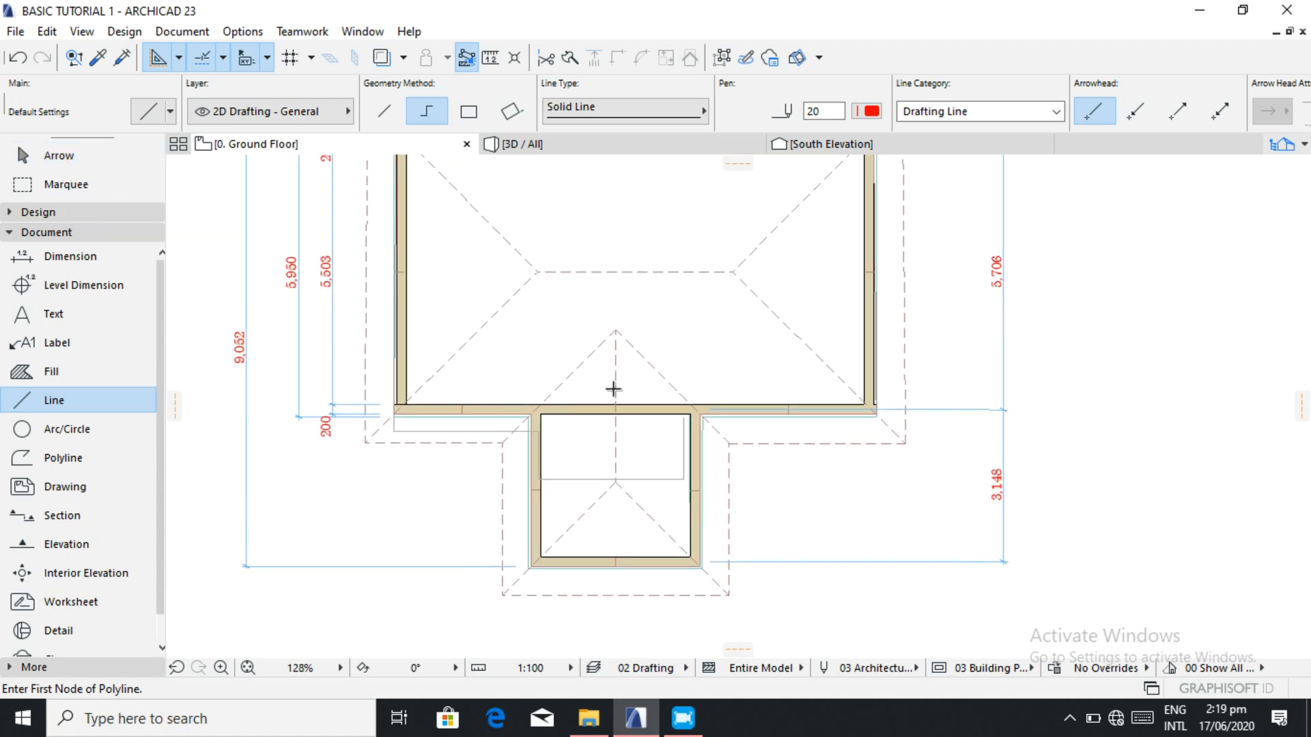
scroll(621, 401, "down", 2)
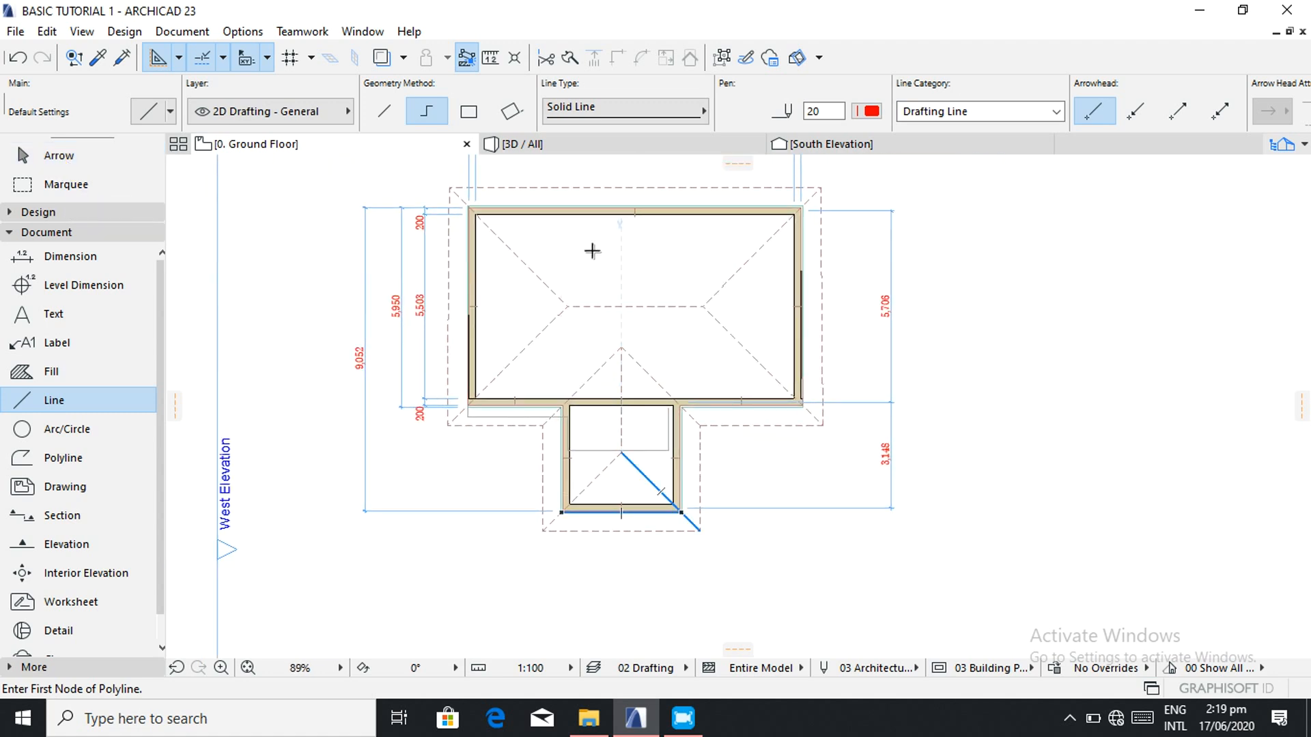
- Draw a horizontal line across the main room from the west wall to the east wall, just above the roof ridge line
left_click(472, 288)
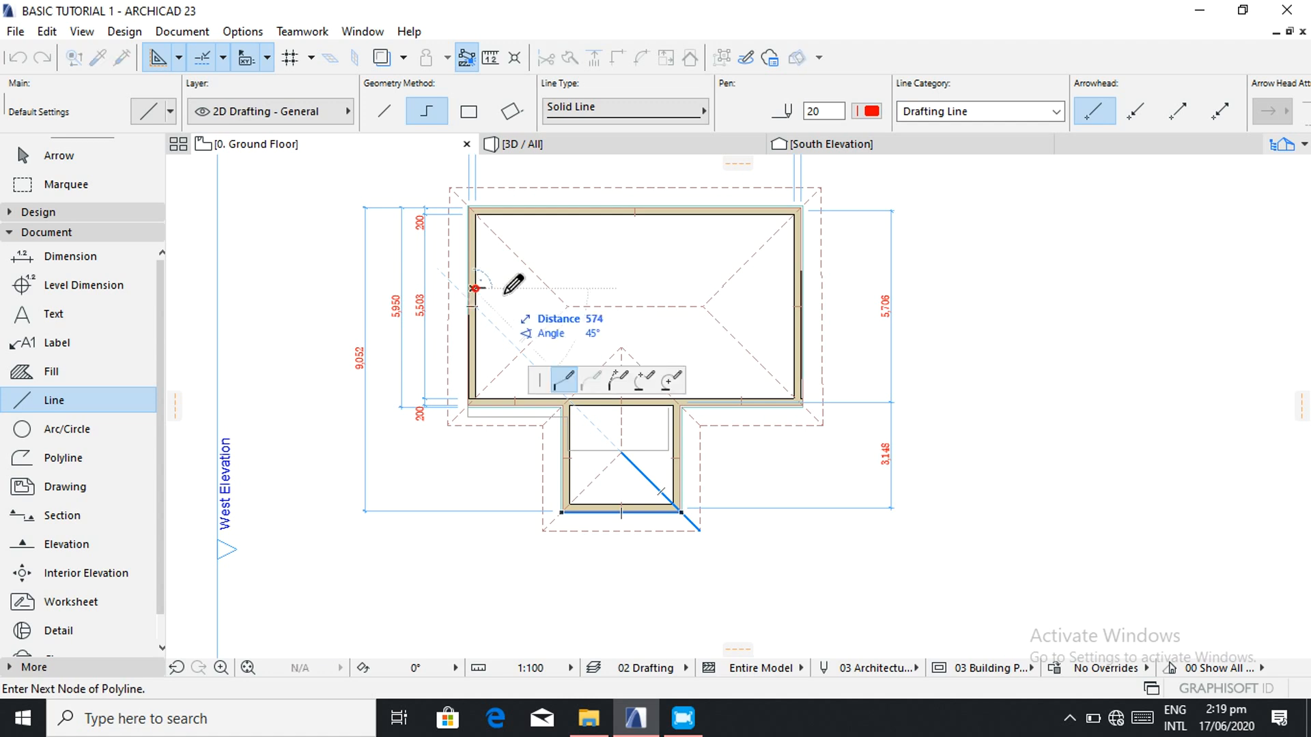
left_click(794, 287)
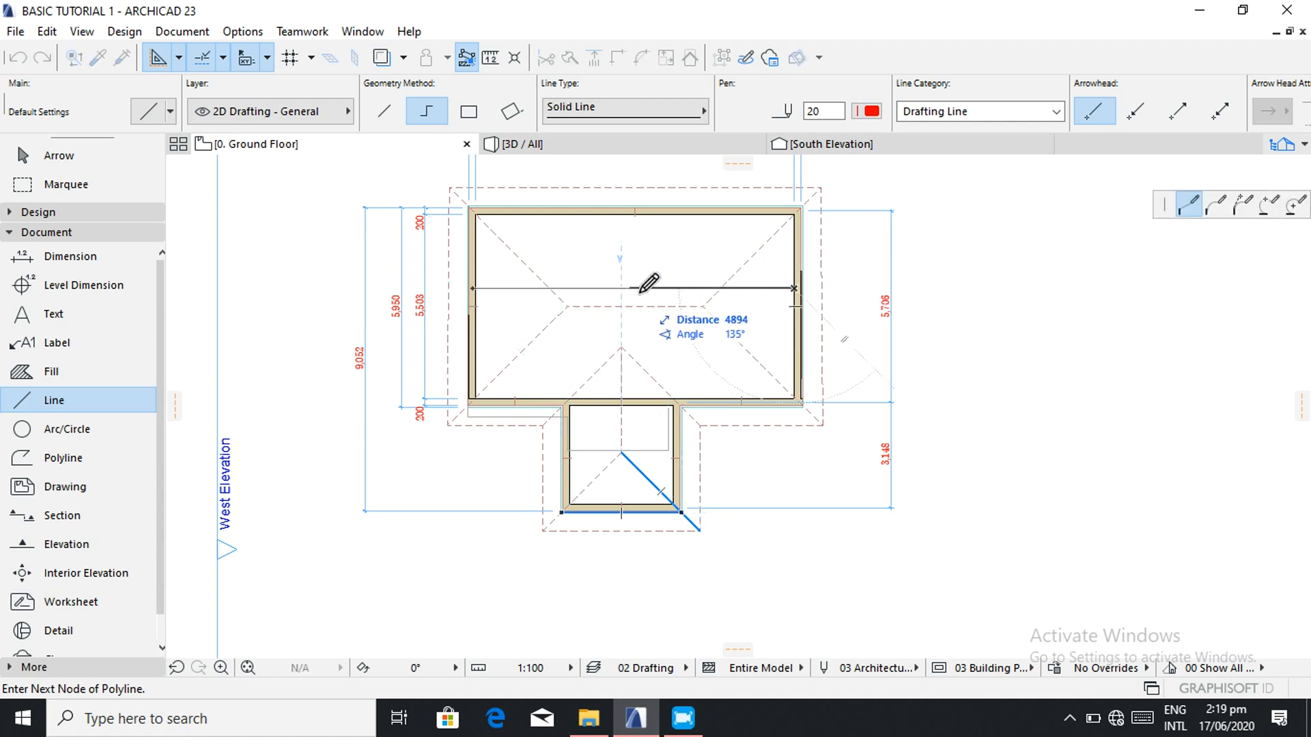
left_click(793, 288)
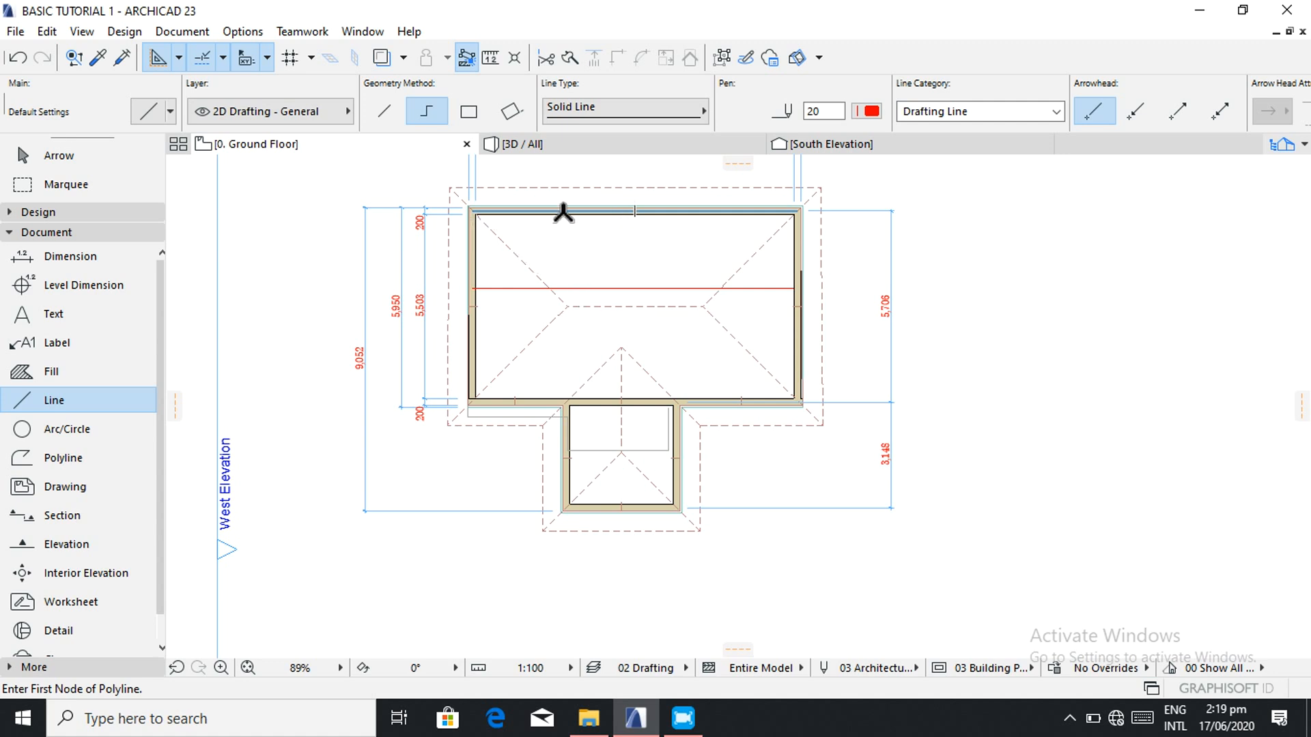
- Draw a chained line from the west wall near the upper corner, 3200 mm horizontally into the main room, then straight down to the lower wall
left_click(476, 226)
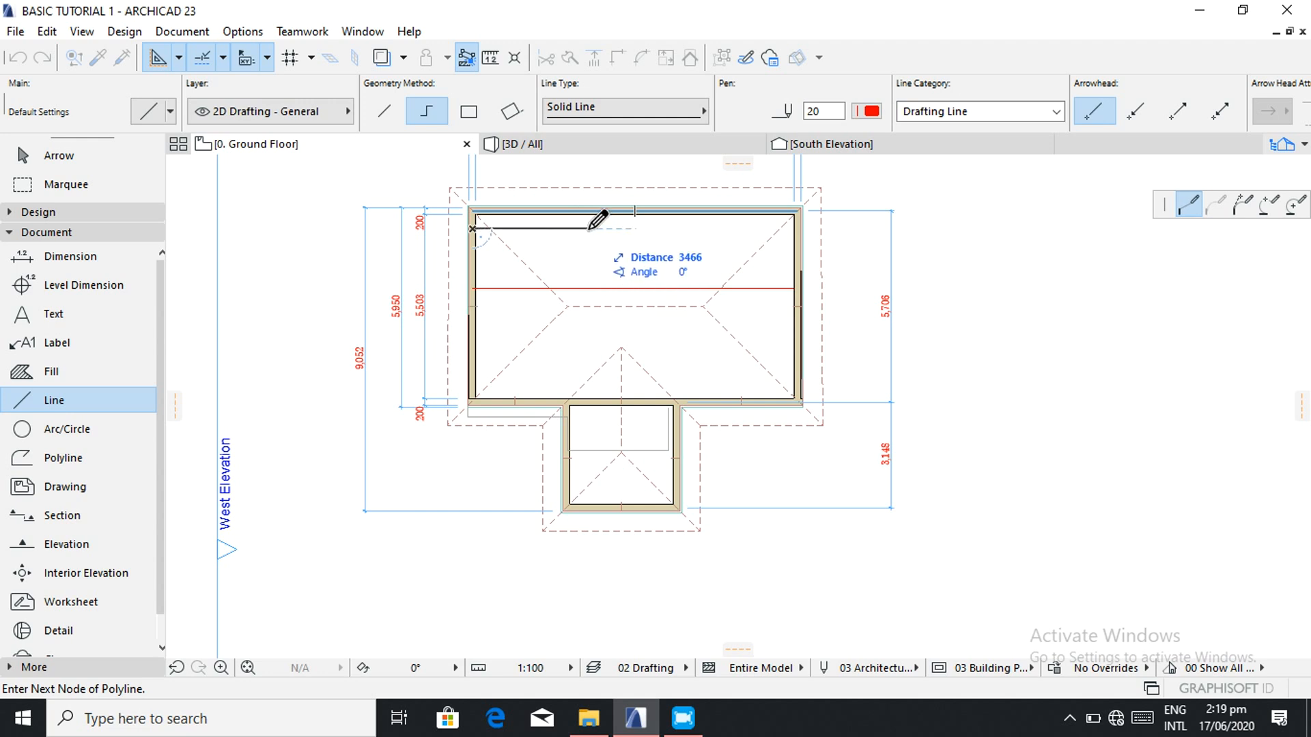
key("Tab")
type("3")
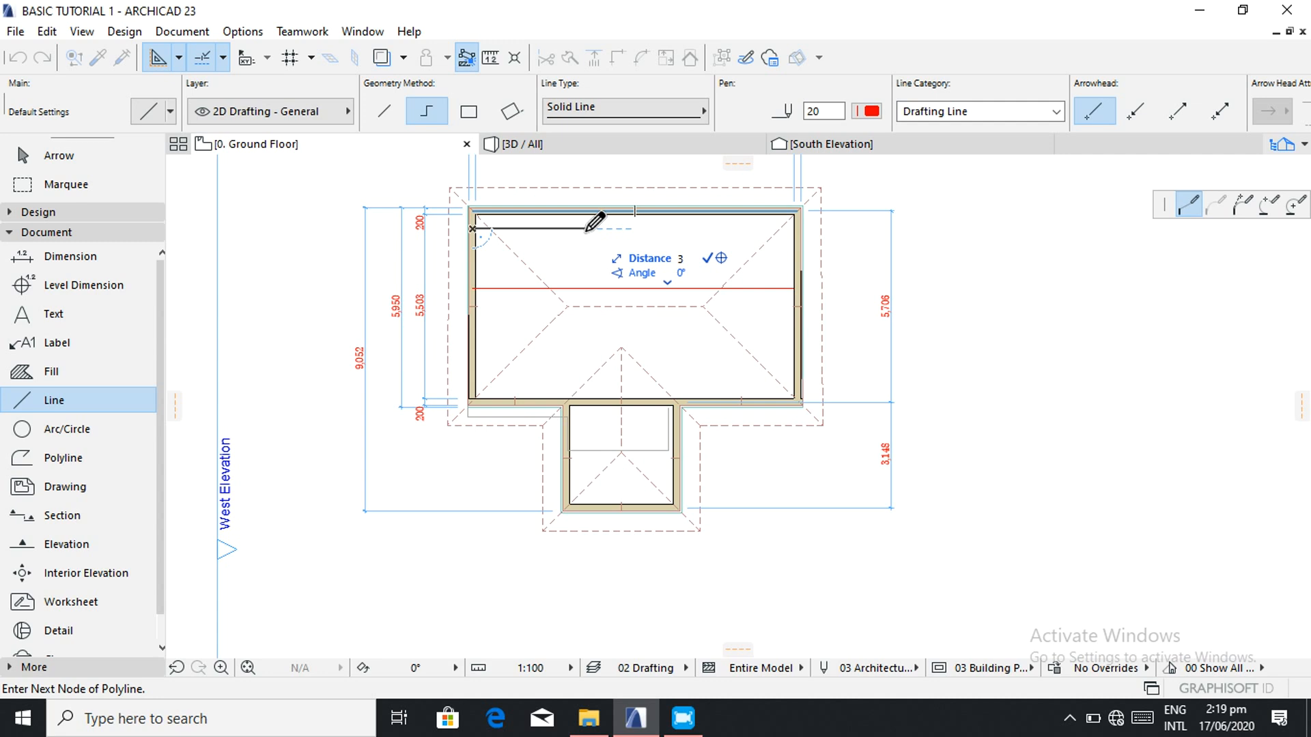
type("200")
key("Return")
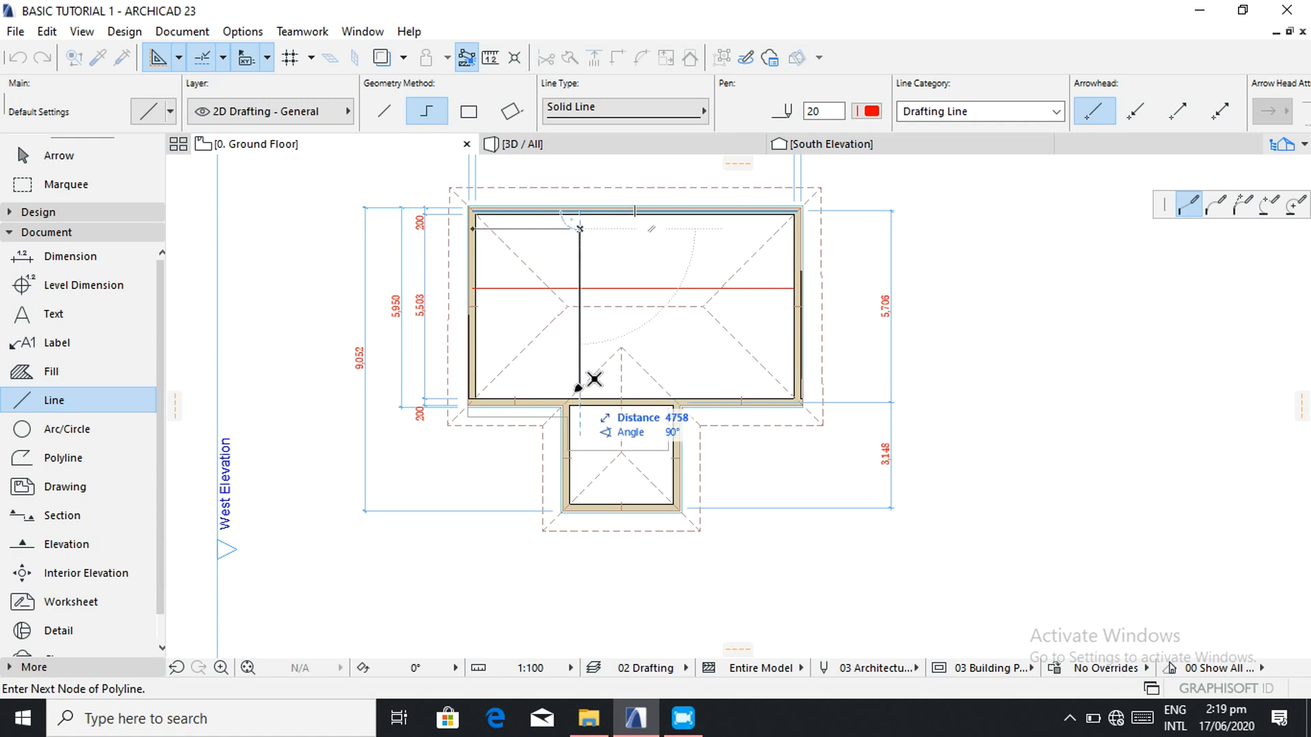
left_click(580, 402)
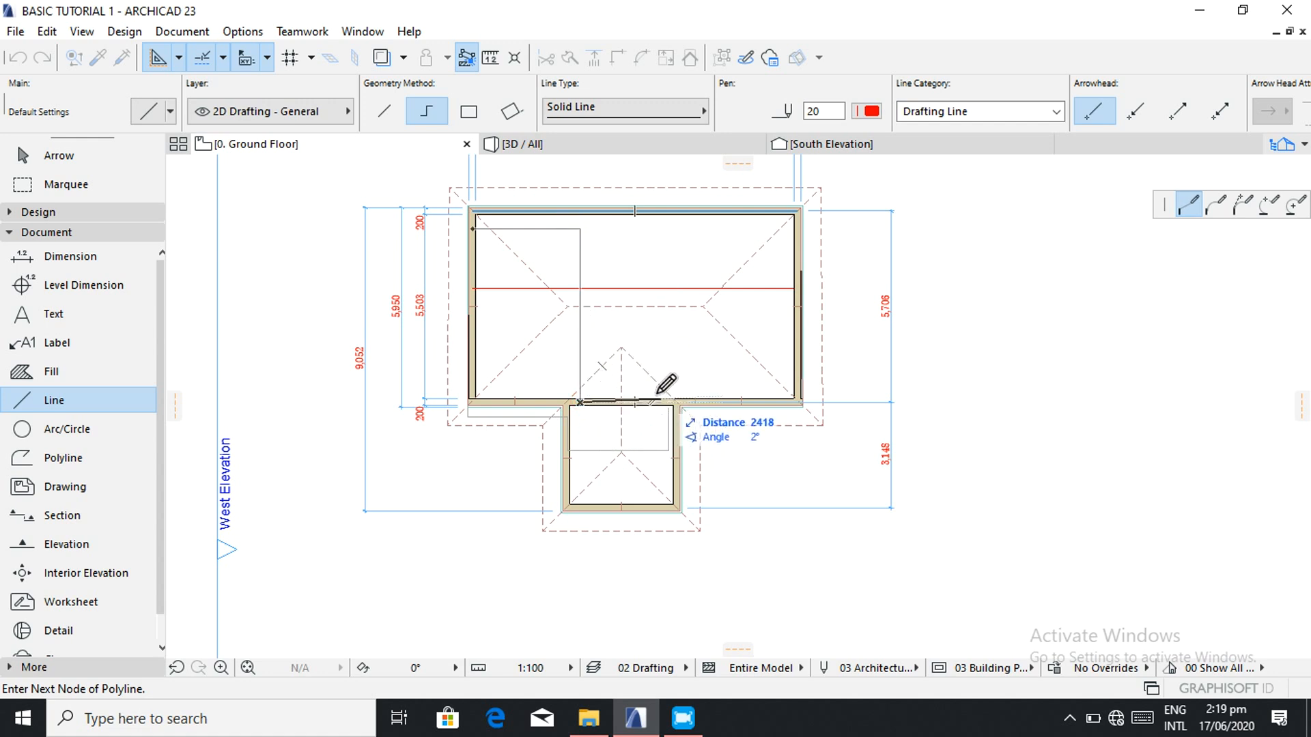
left_click(581, 403)
left_click(580, 403)
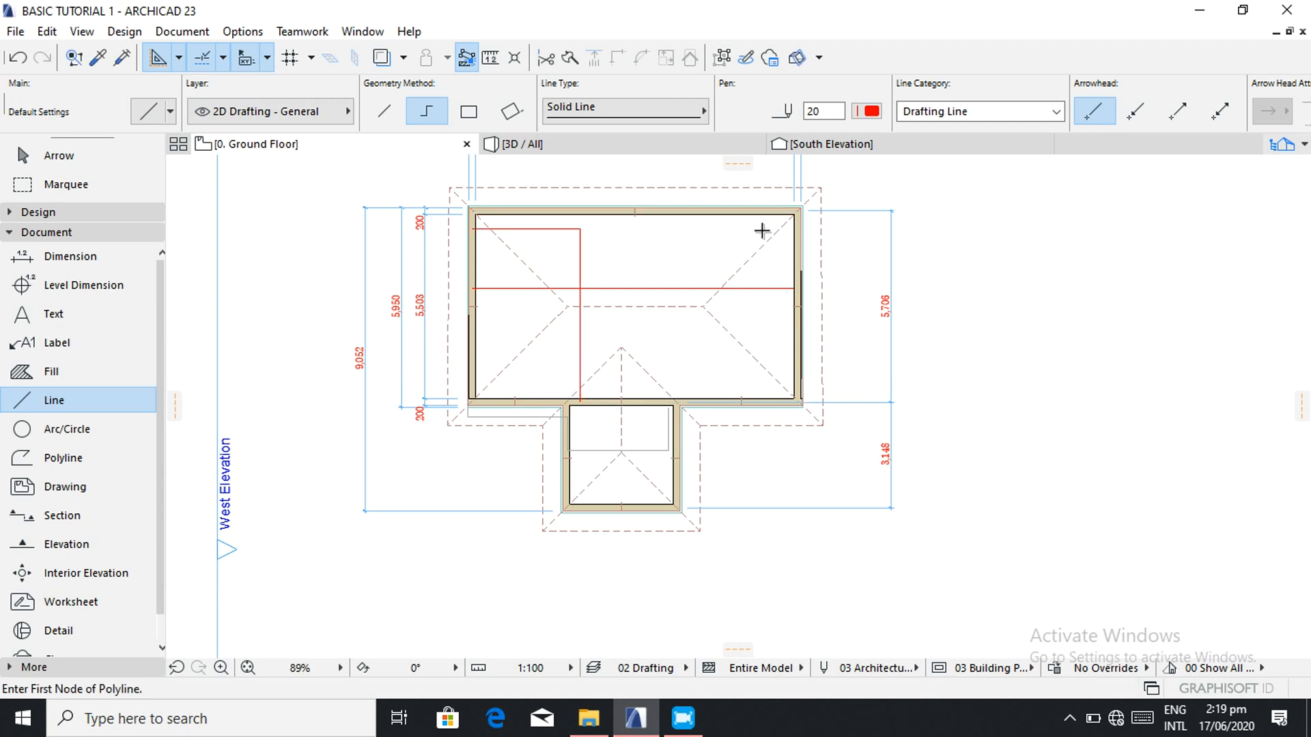
- Draw a chained line from the east wall's midpoint 3000 mm inward, up to the upper wall and down to the lower wall, then leave the Line tool
left_click(800, 306)
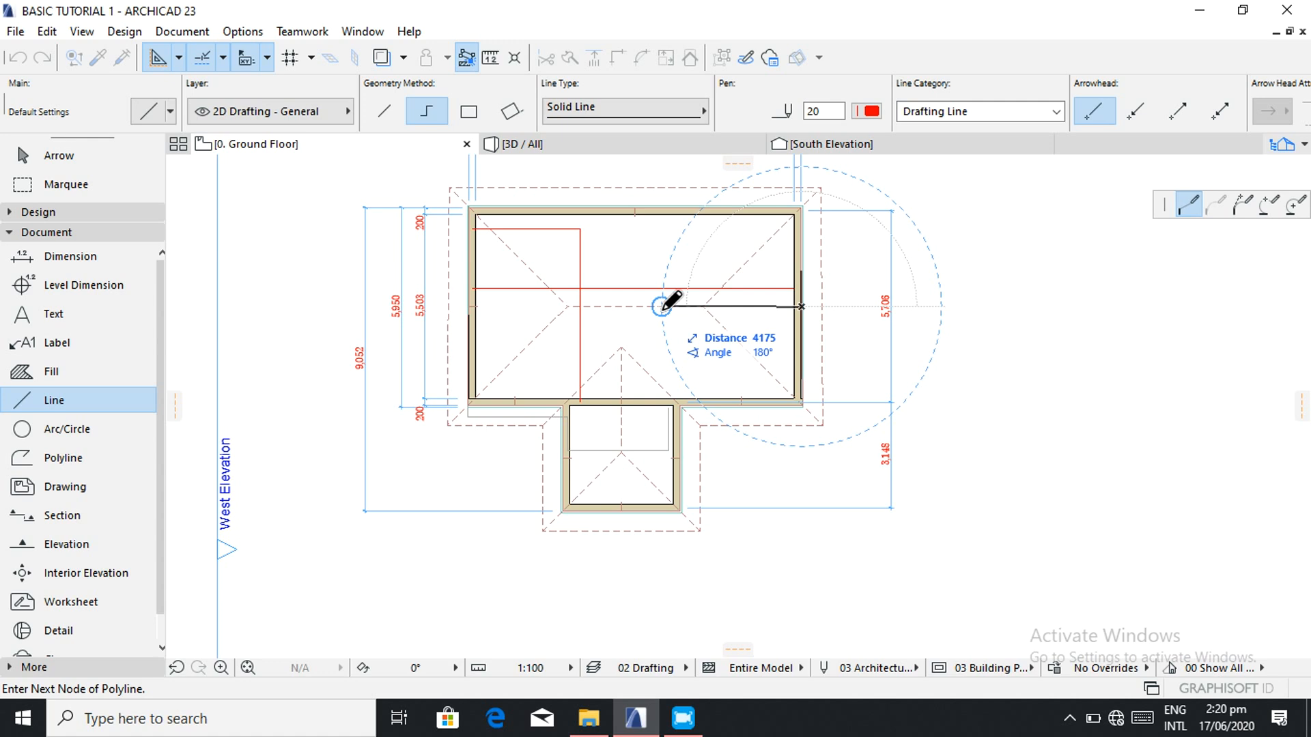
type("3")
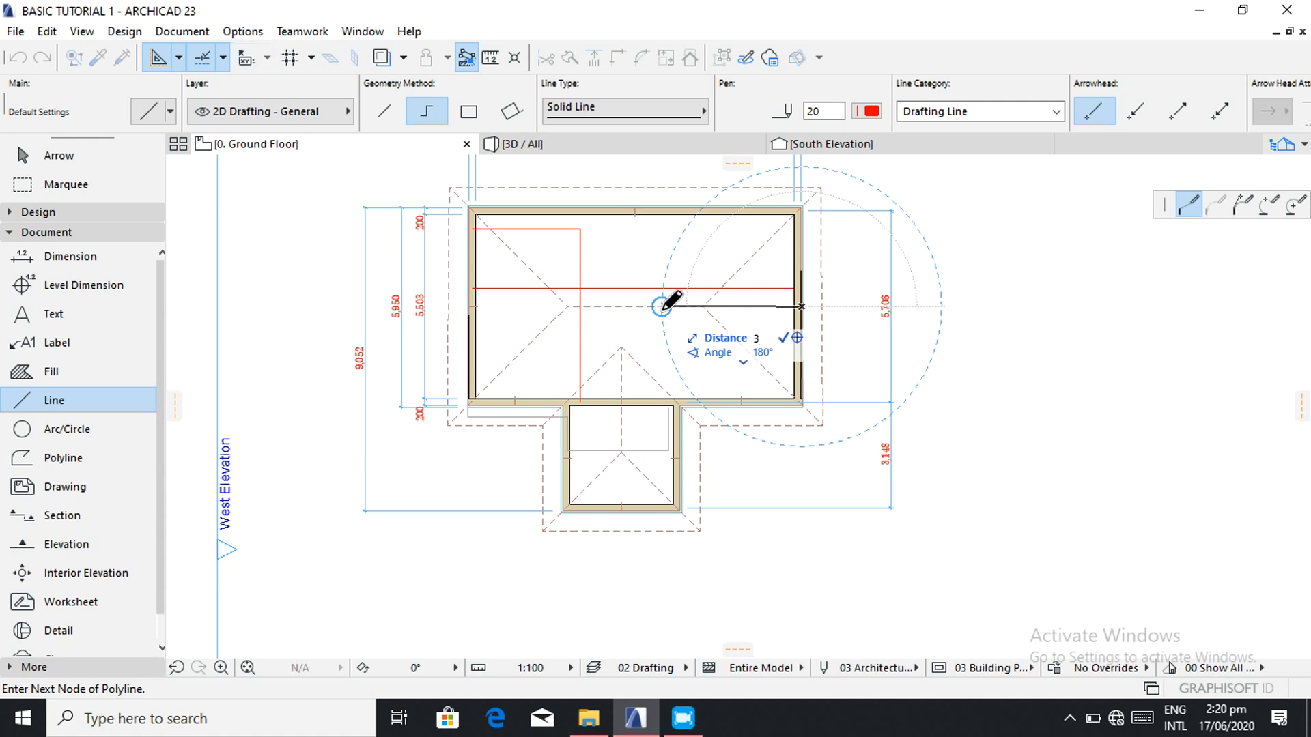
type("000")
key("Return")
left_click(702, 214)
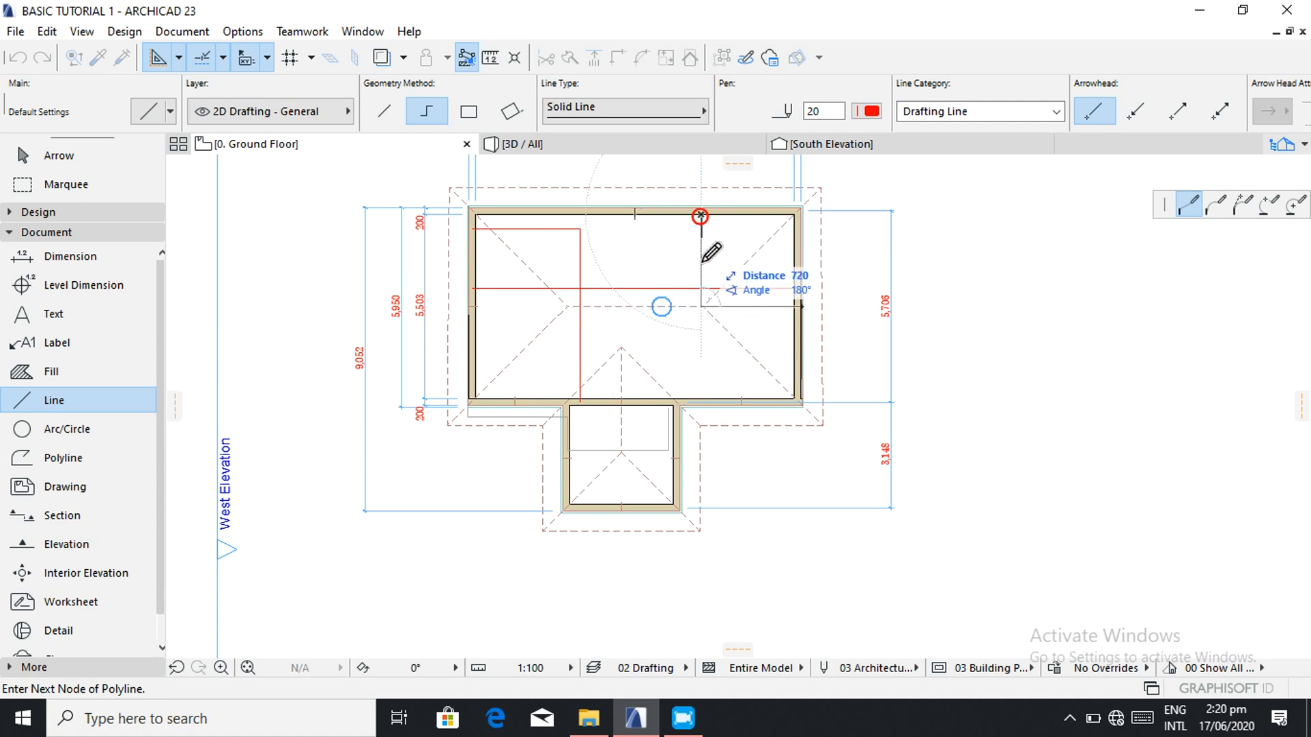
left_click(702, 399)
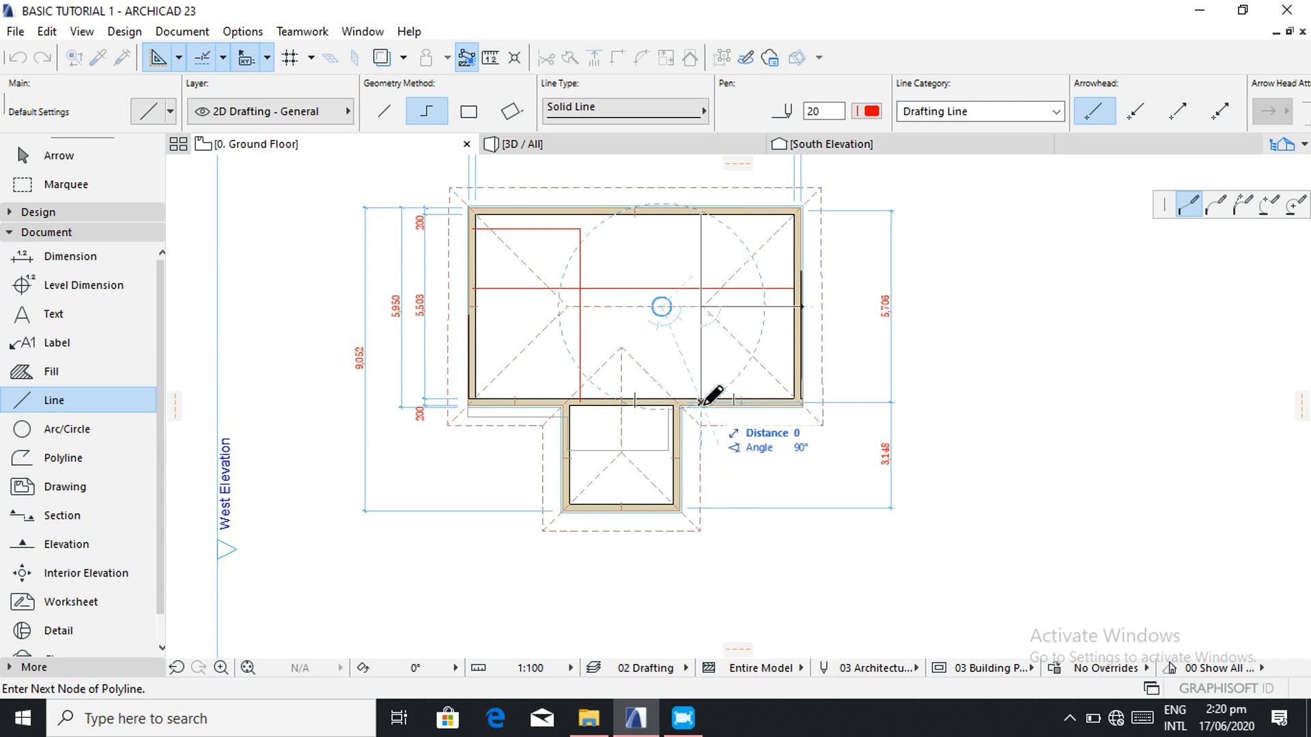
double_click(702, 400)
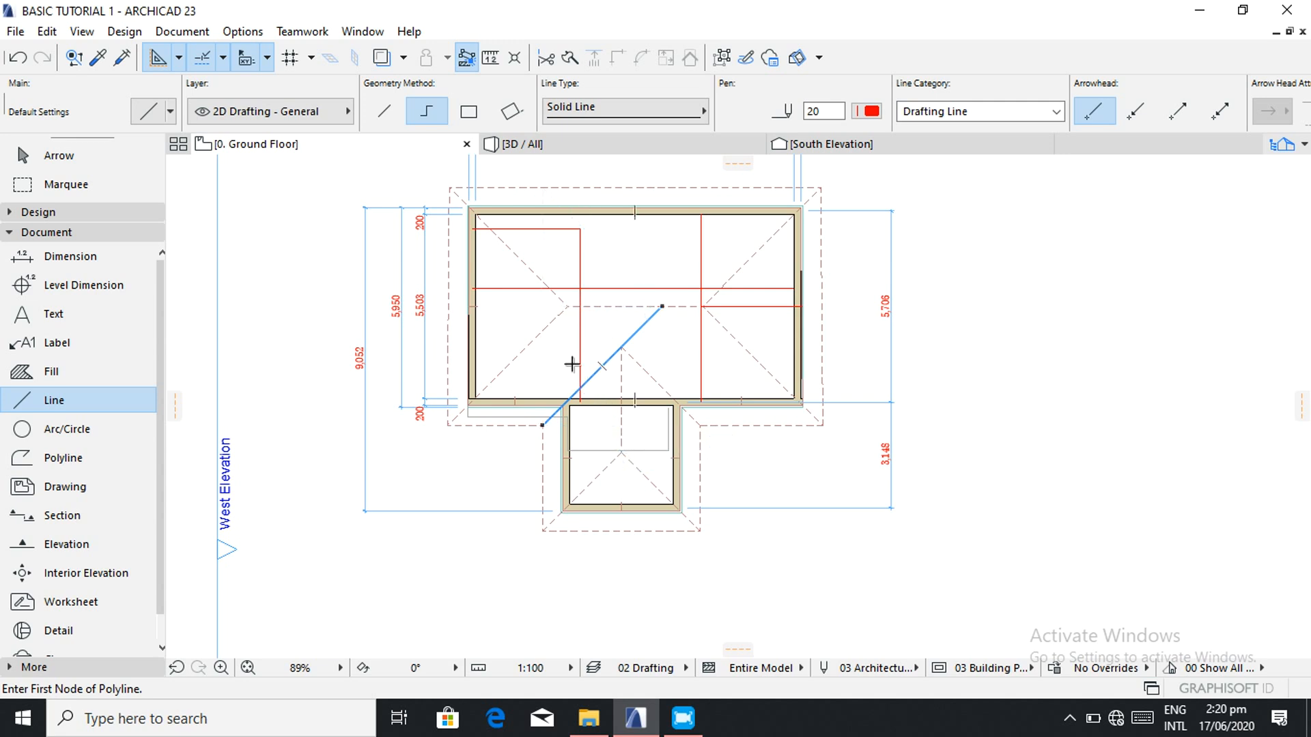
left_click(75, 155)
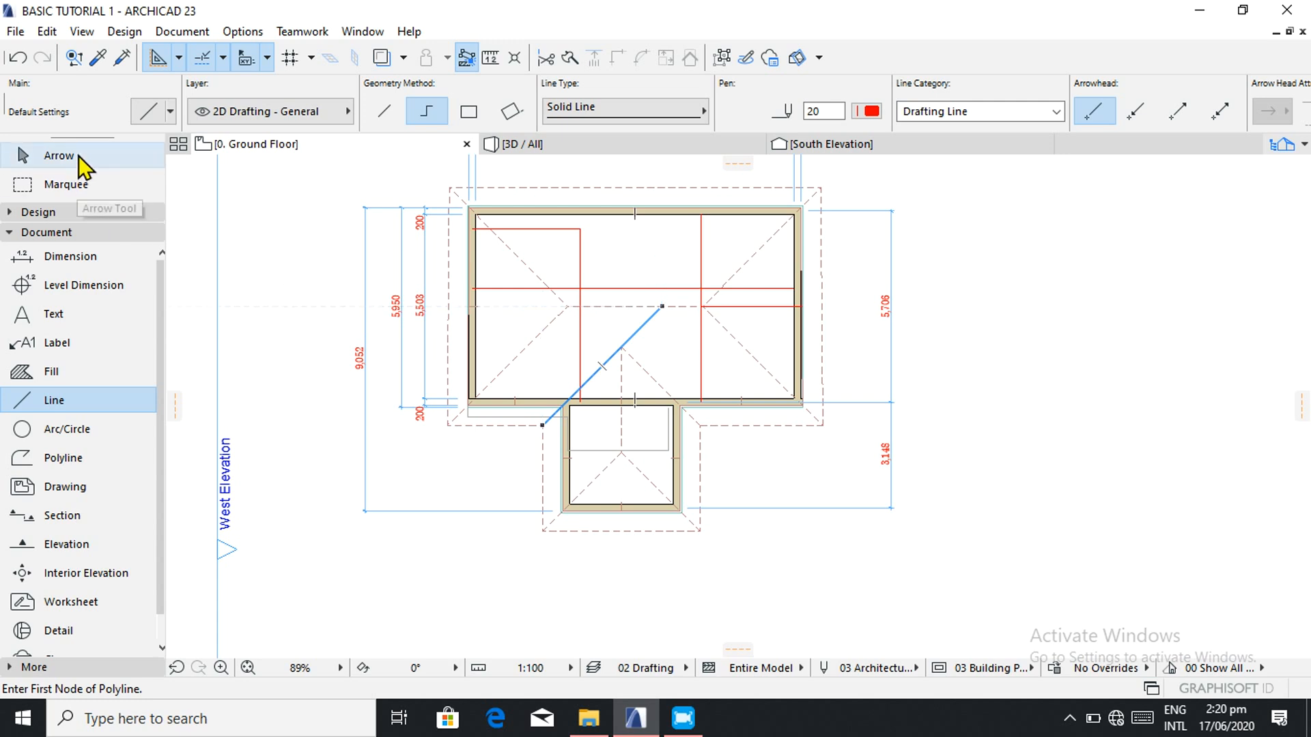
- Delete the horizontal drafting line crossing the main room and the leftover grouped lines around the front projection
left_click(628, 289)
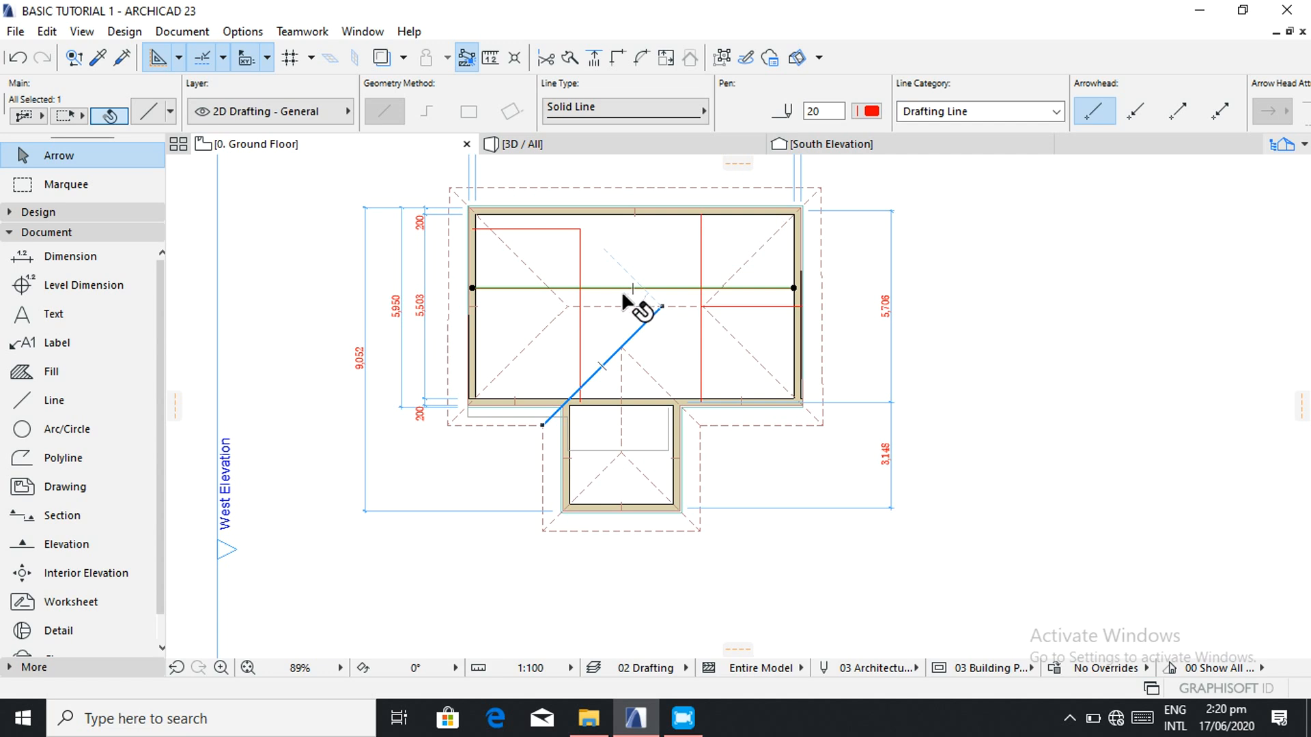
key("Delete")
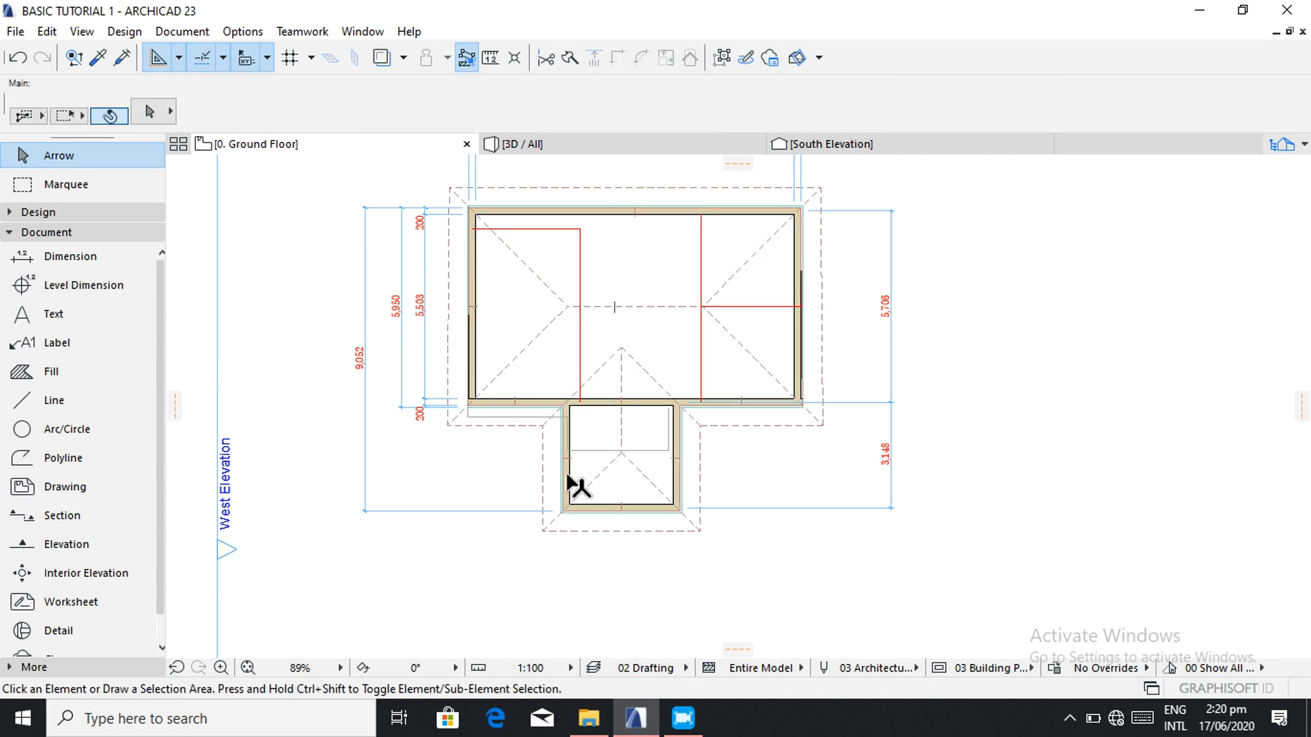
left_click(593, 452)
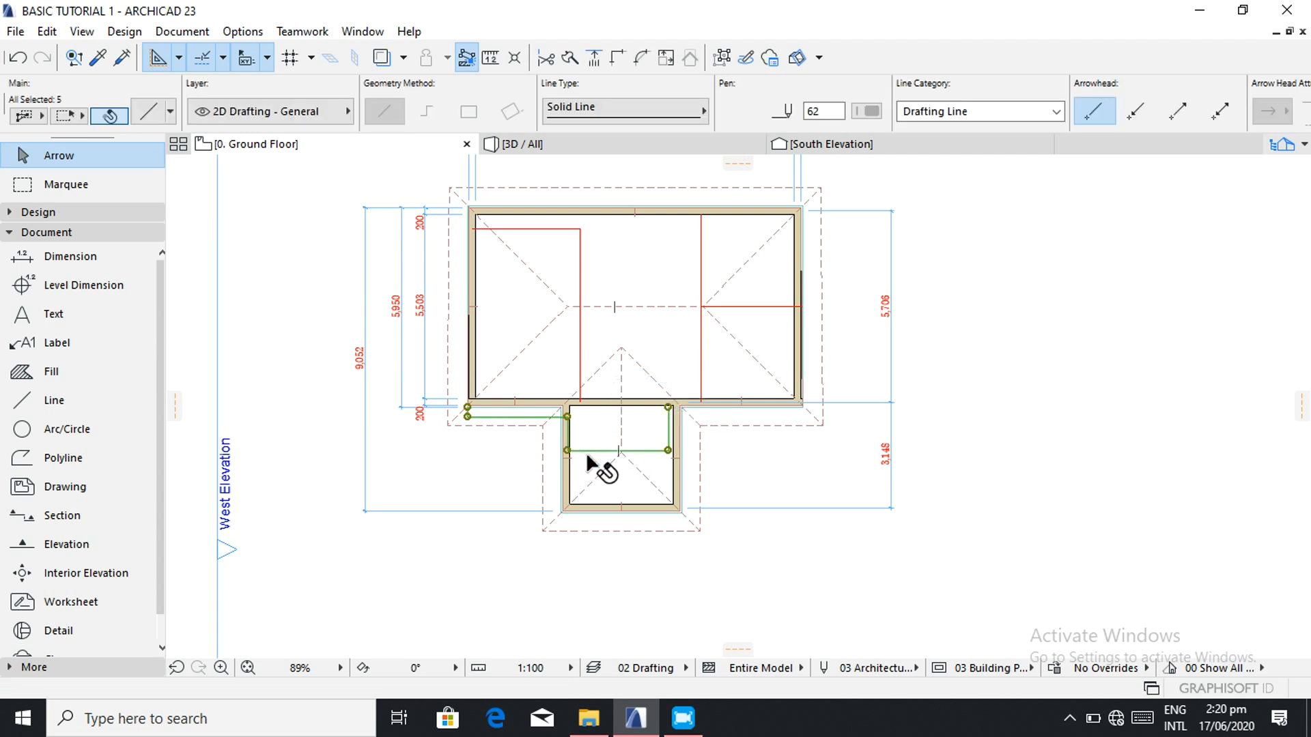
key("Delete")
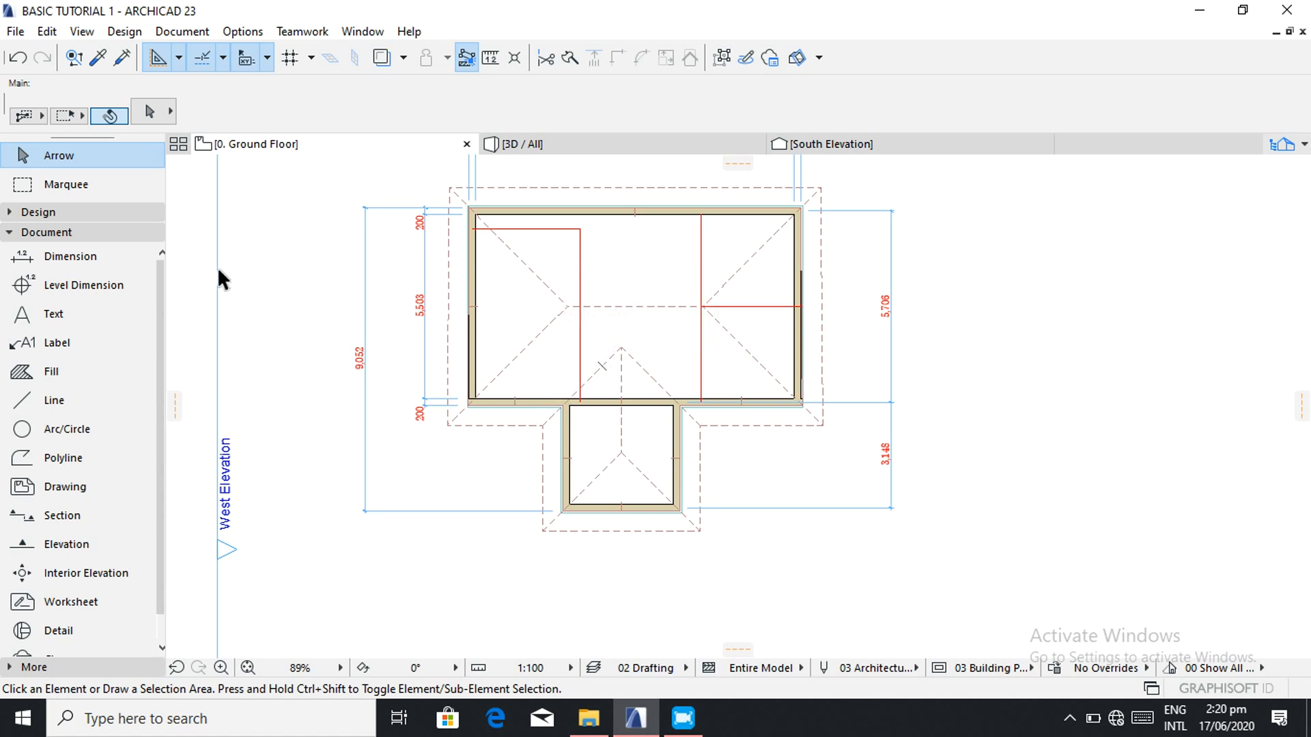
- Set up the Wall tool with a basic GENERIC - STRUCTURAL structure and a centered reference line
scroll(56, 327, "down", 1)
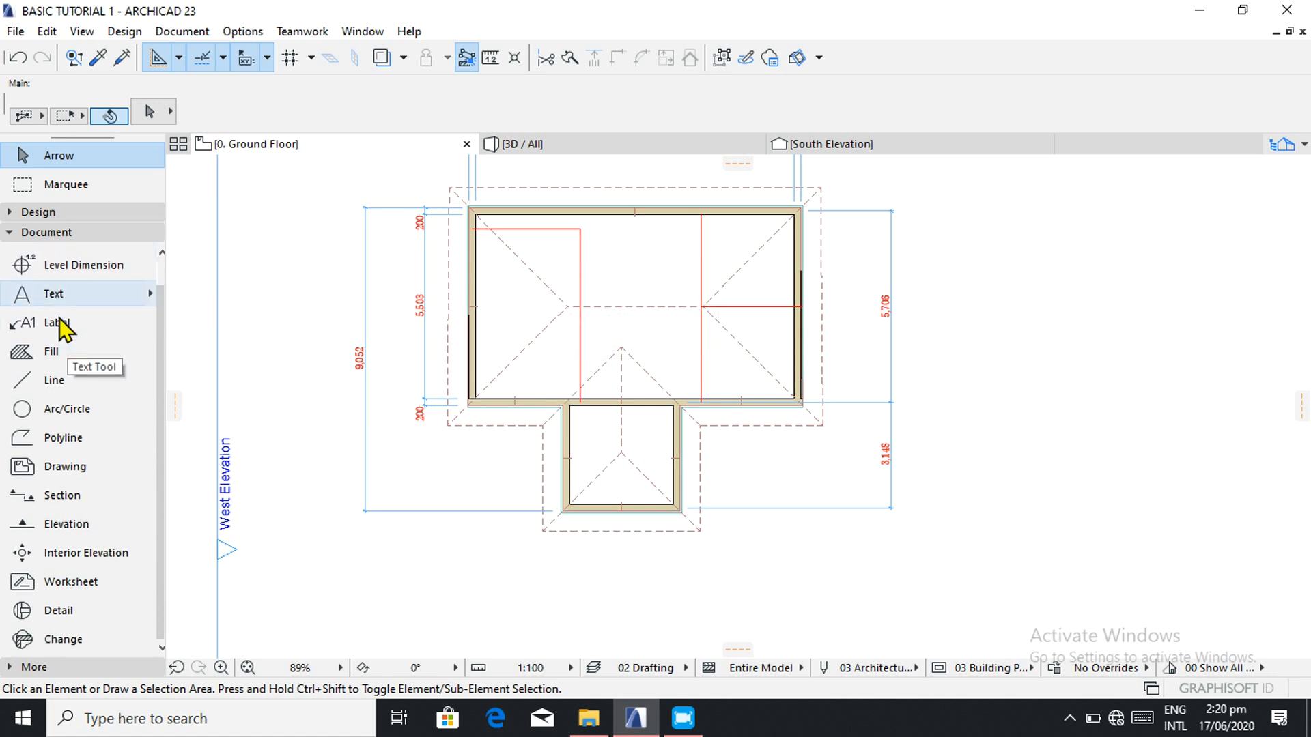
left_click(69, 213)
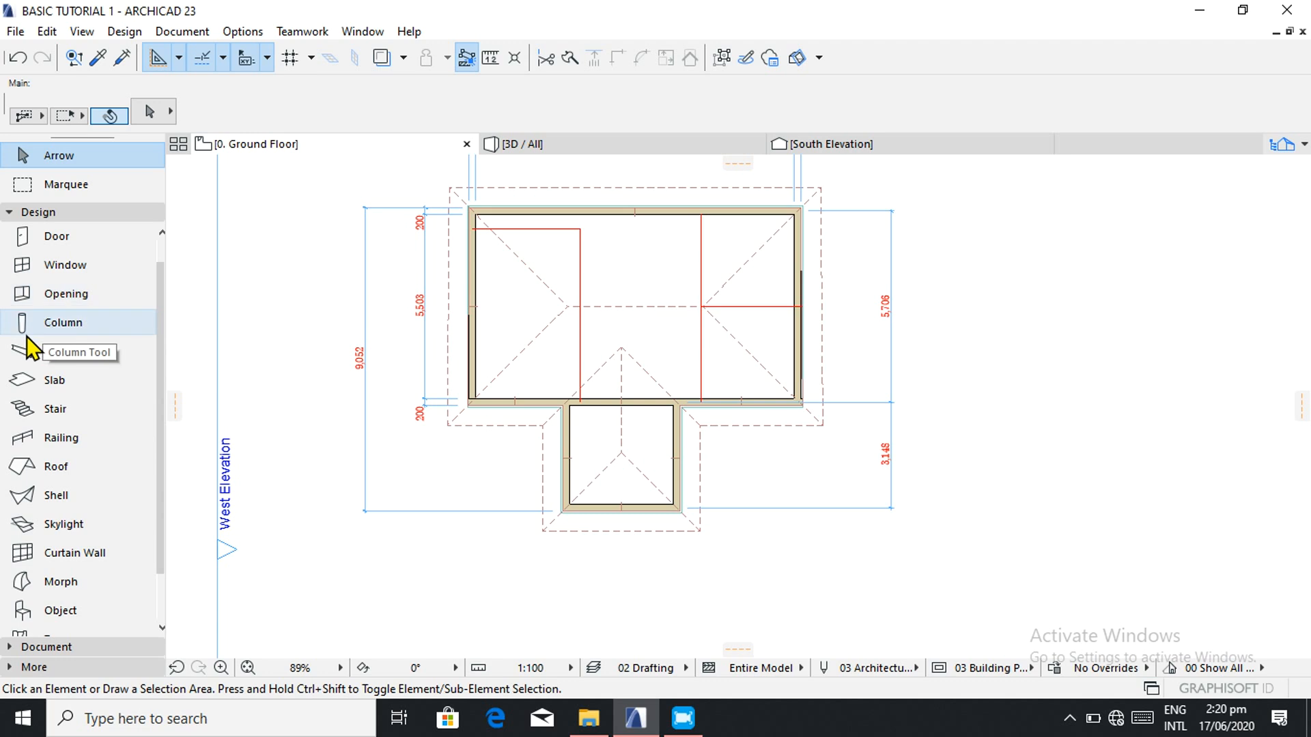
scroll(44, 237, "up", 1)
left_click(55, 237)
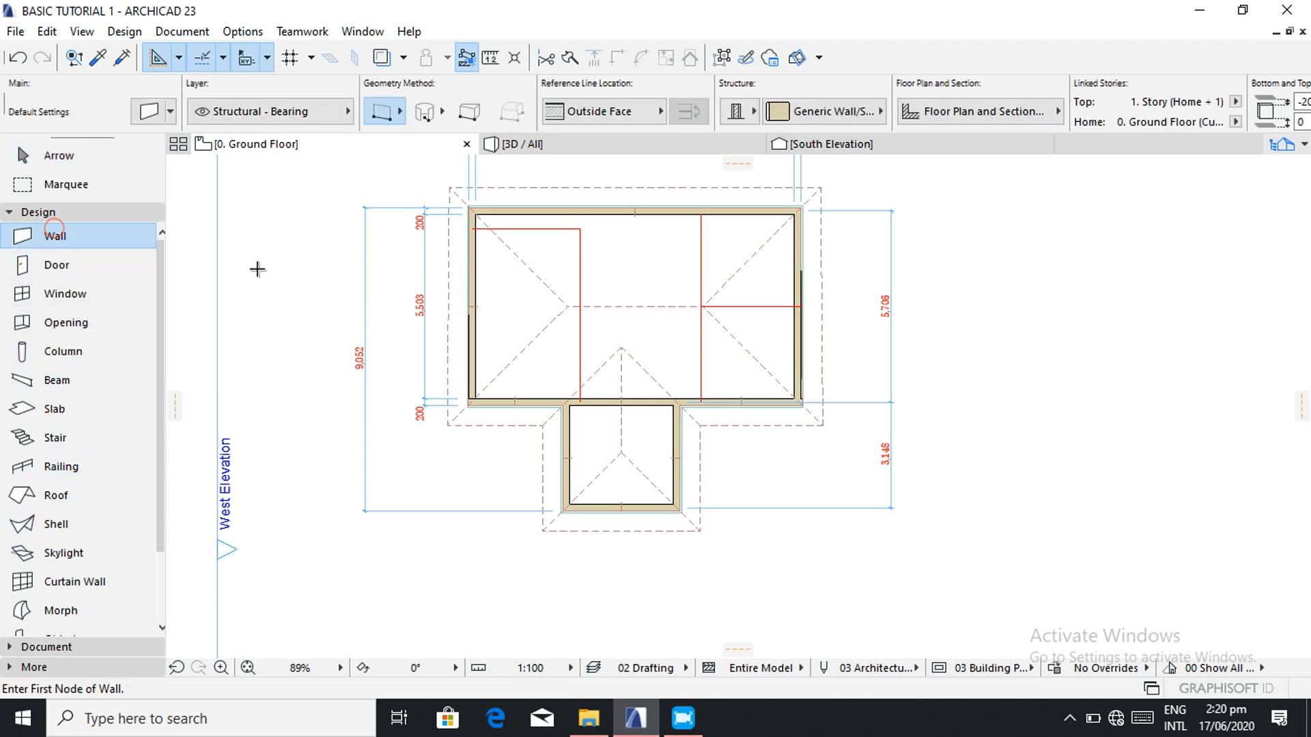
left_click(744, 112)
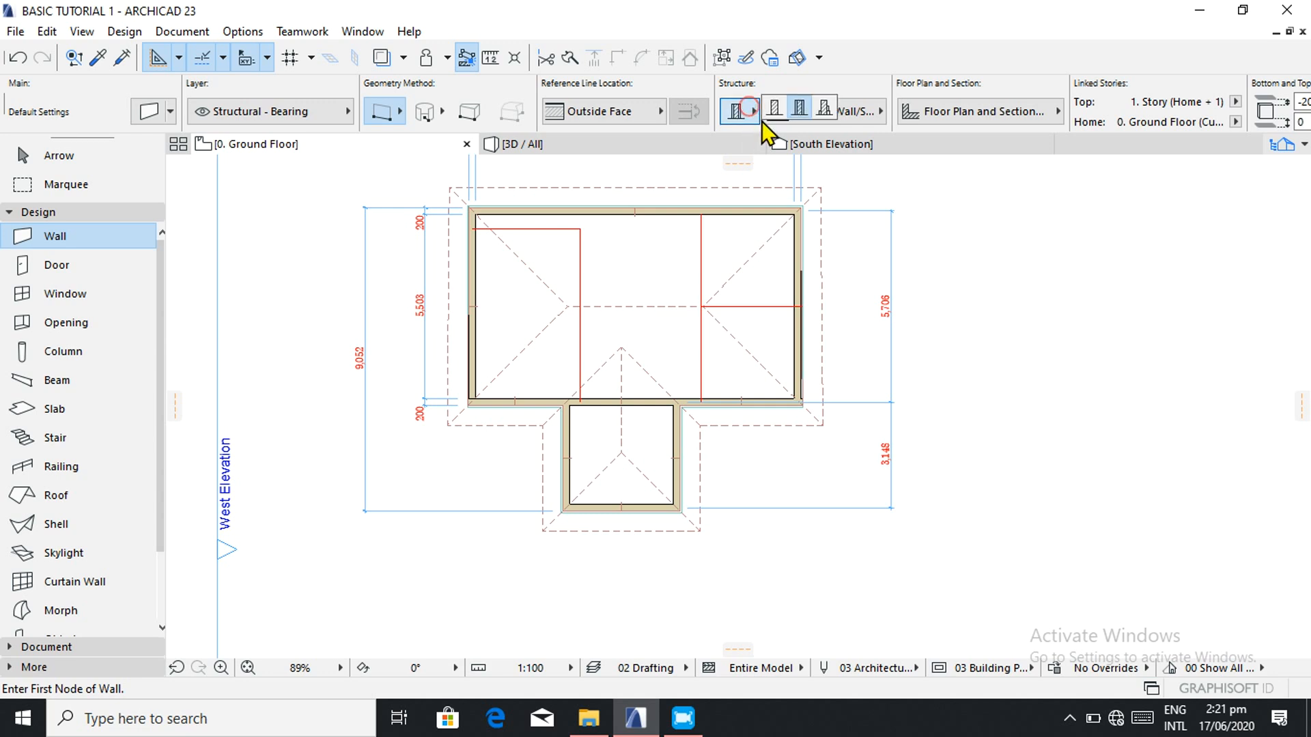
left_click(776, 110)
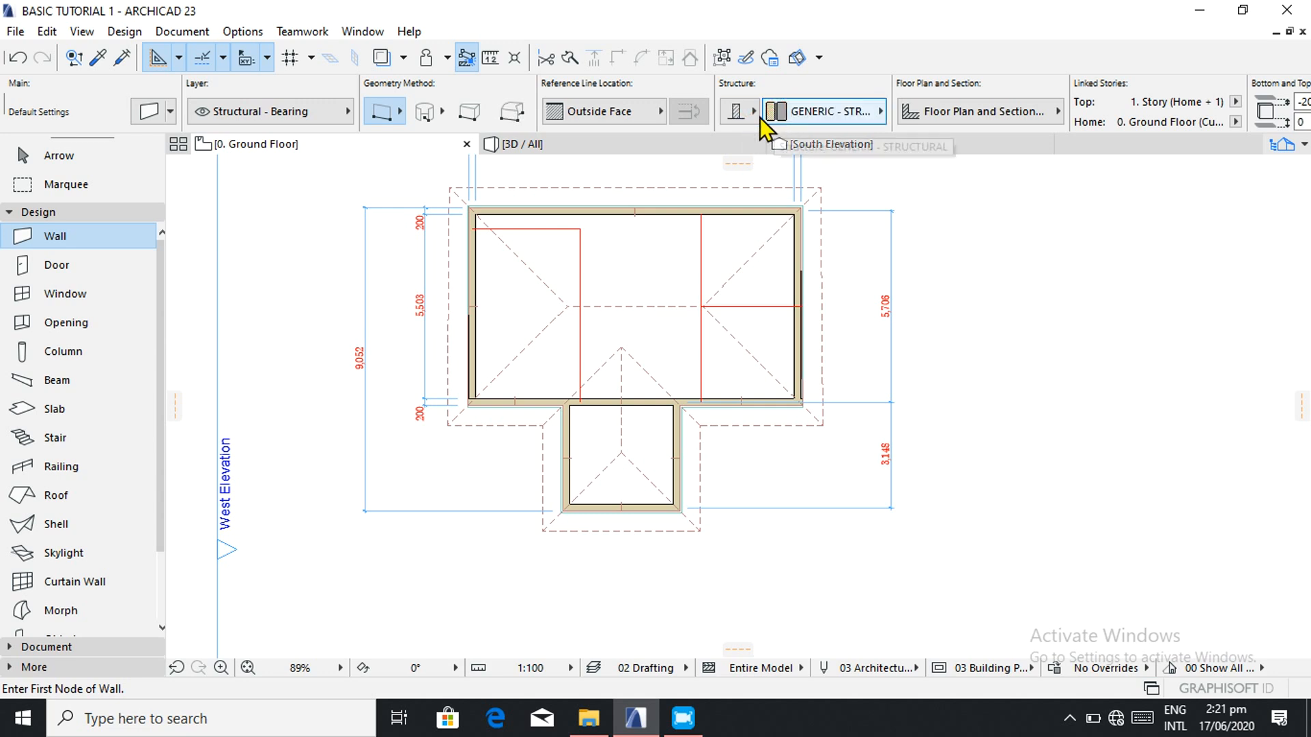
left_click(647, 115)
left_click(686, 126)
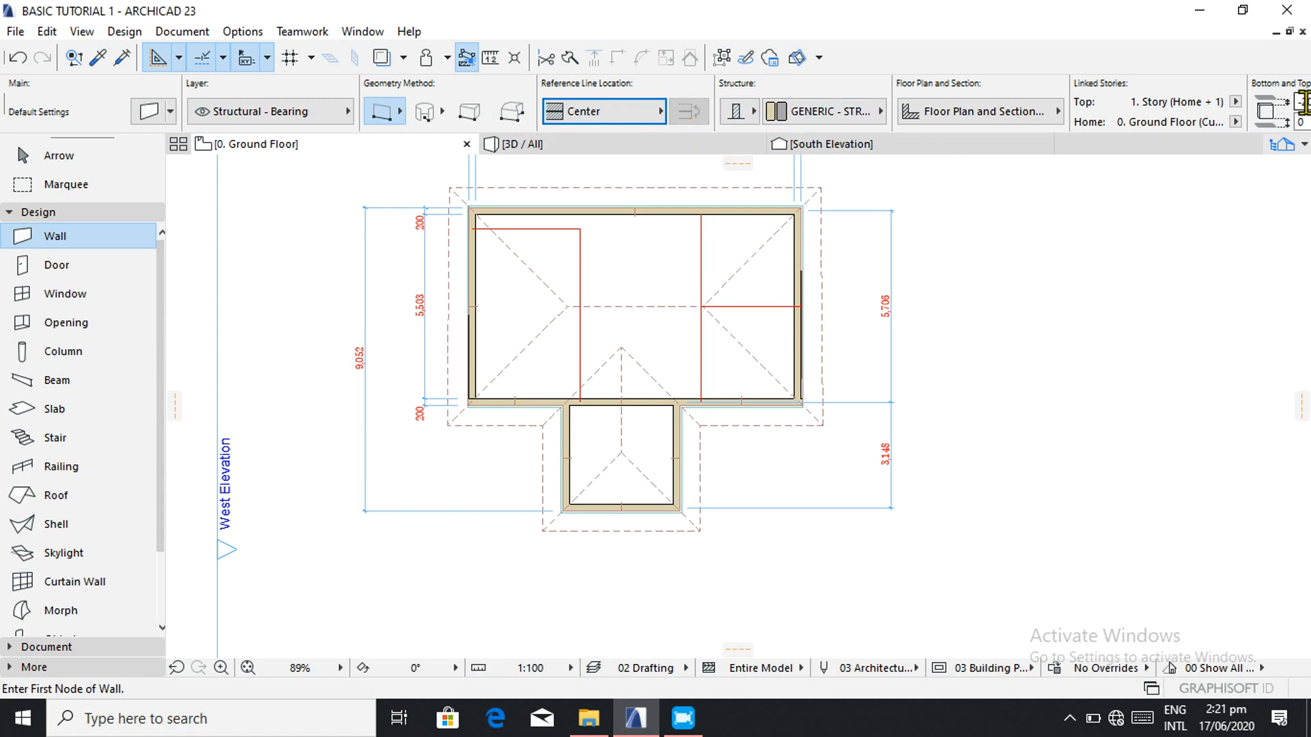
left_click(580, 400)
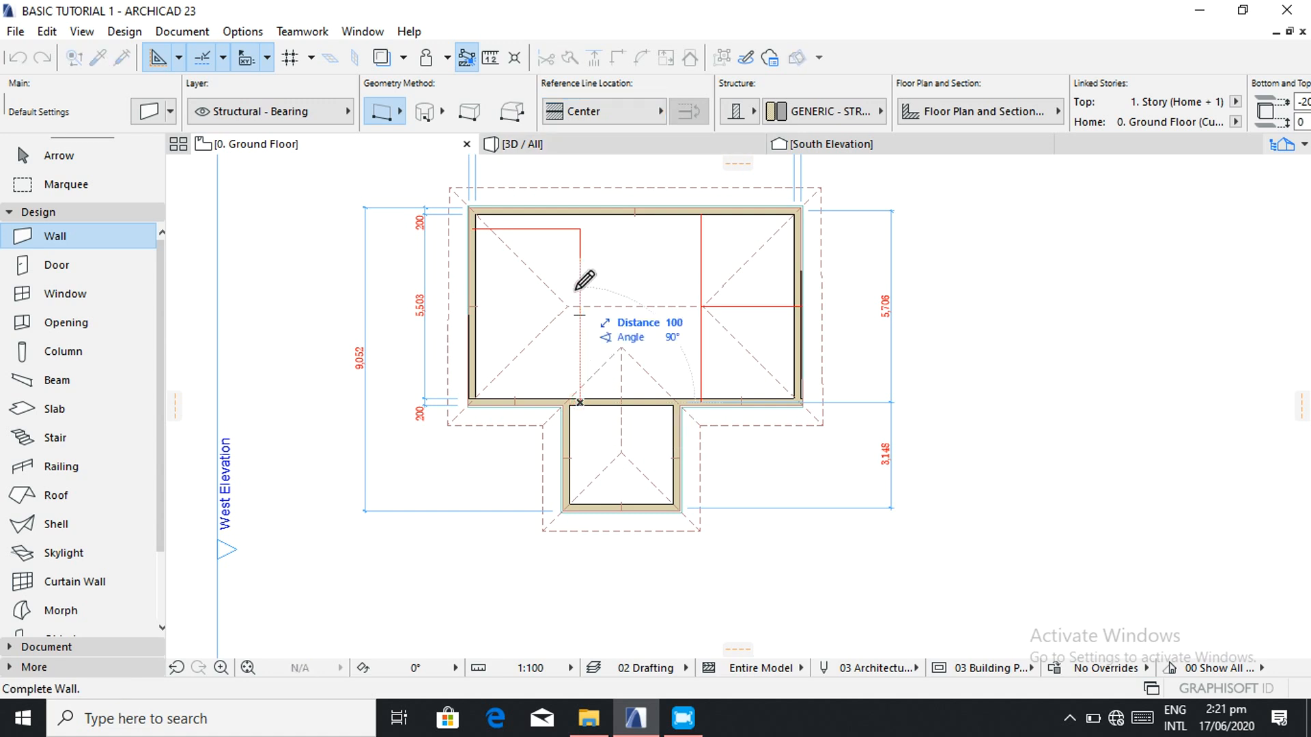
left_click(581, 213)
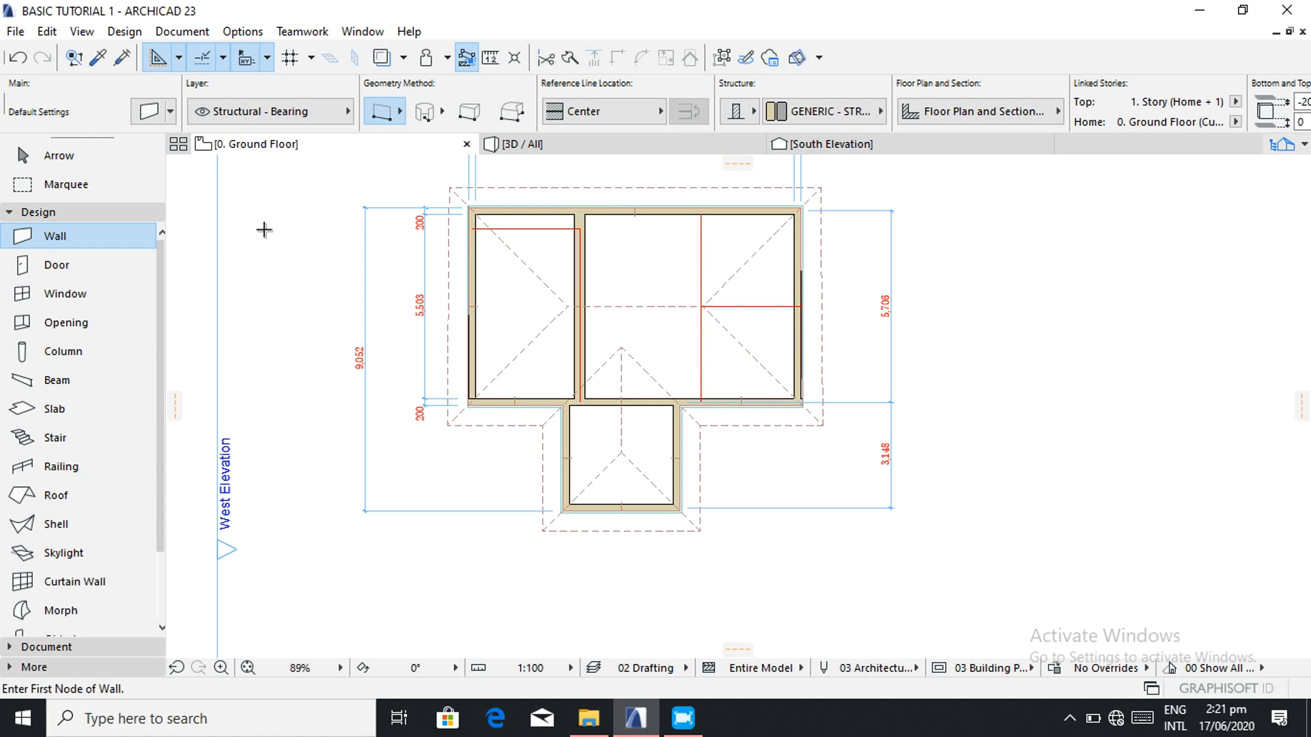
left_click(16, 60)
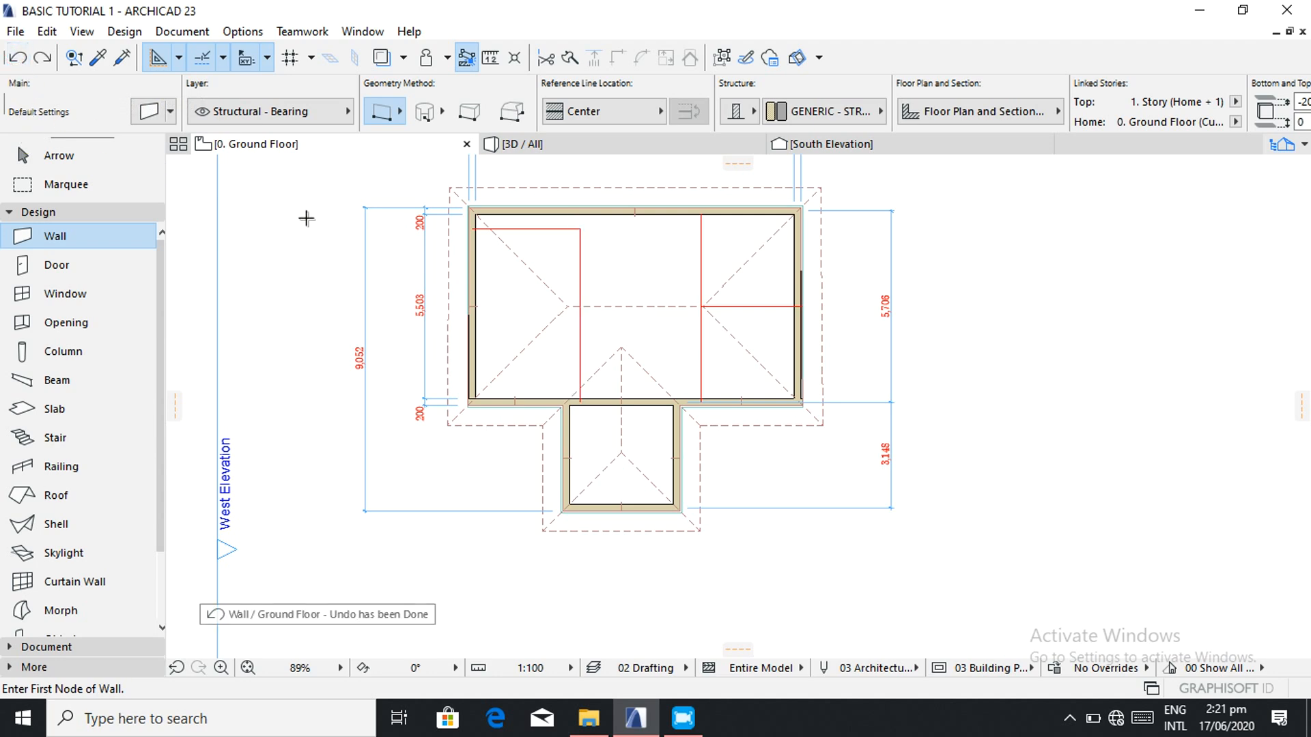
- Set the default wall thickness to 200 mm in the wall settings
left_click(149, 111)
left_click(809, 235)
key("BackSpace")
key("BackSpace")
key("BackSpace")
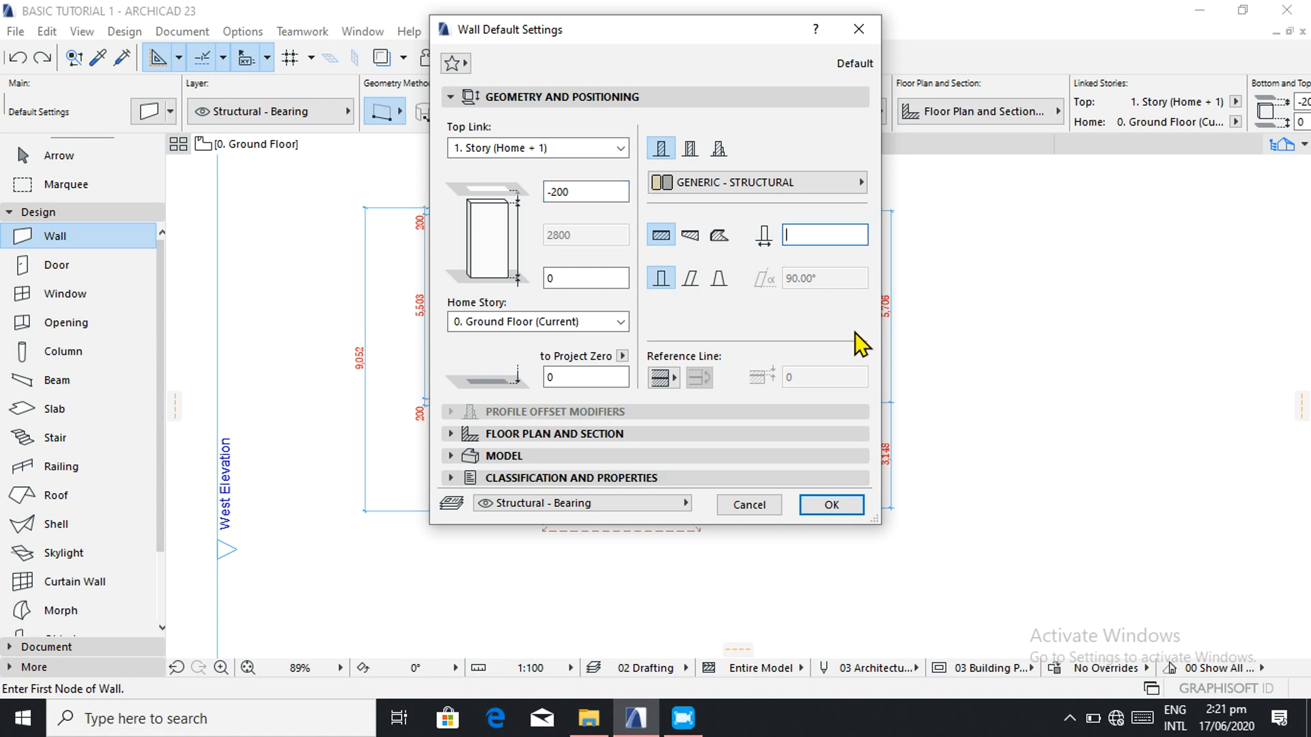
type("200")
left_click(835, 505)
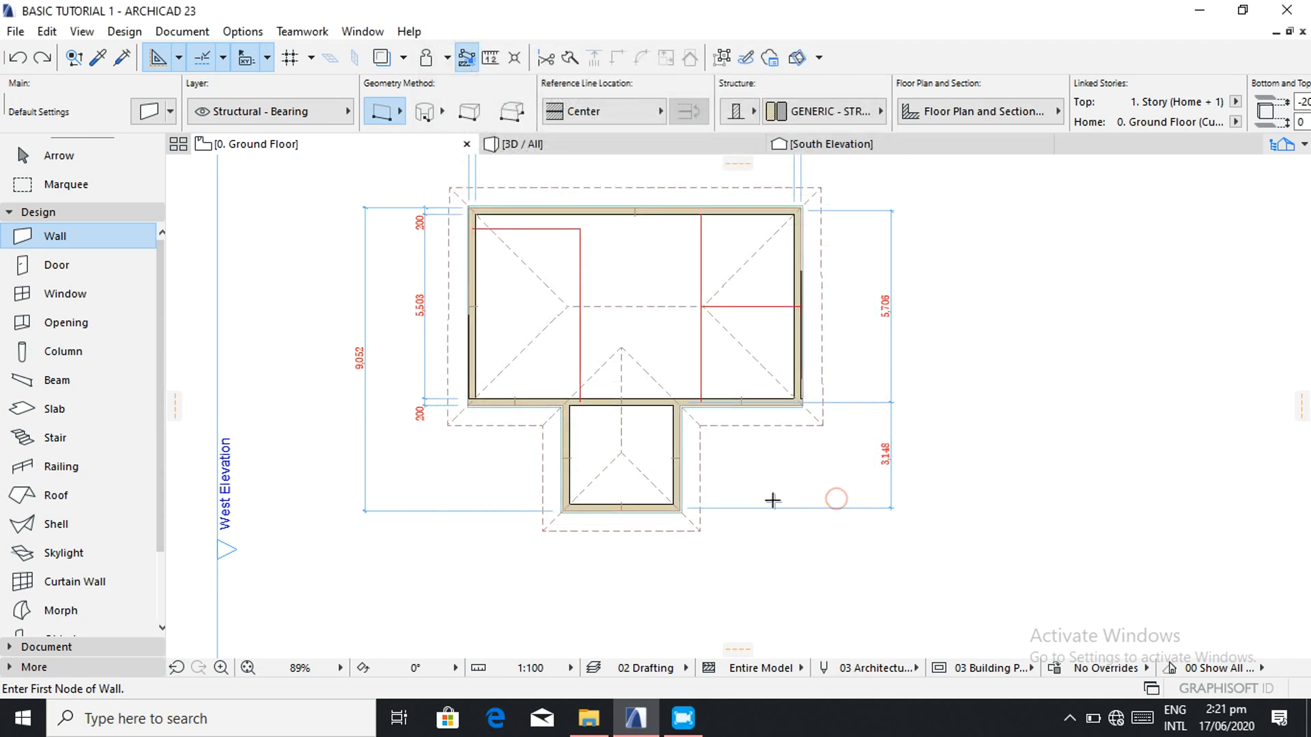
- Draw two vertical partition walls along the red guide lines, each from the main room's lower wall to its upper wall
left_click(579, 398)
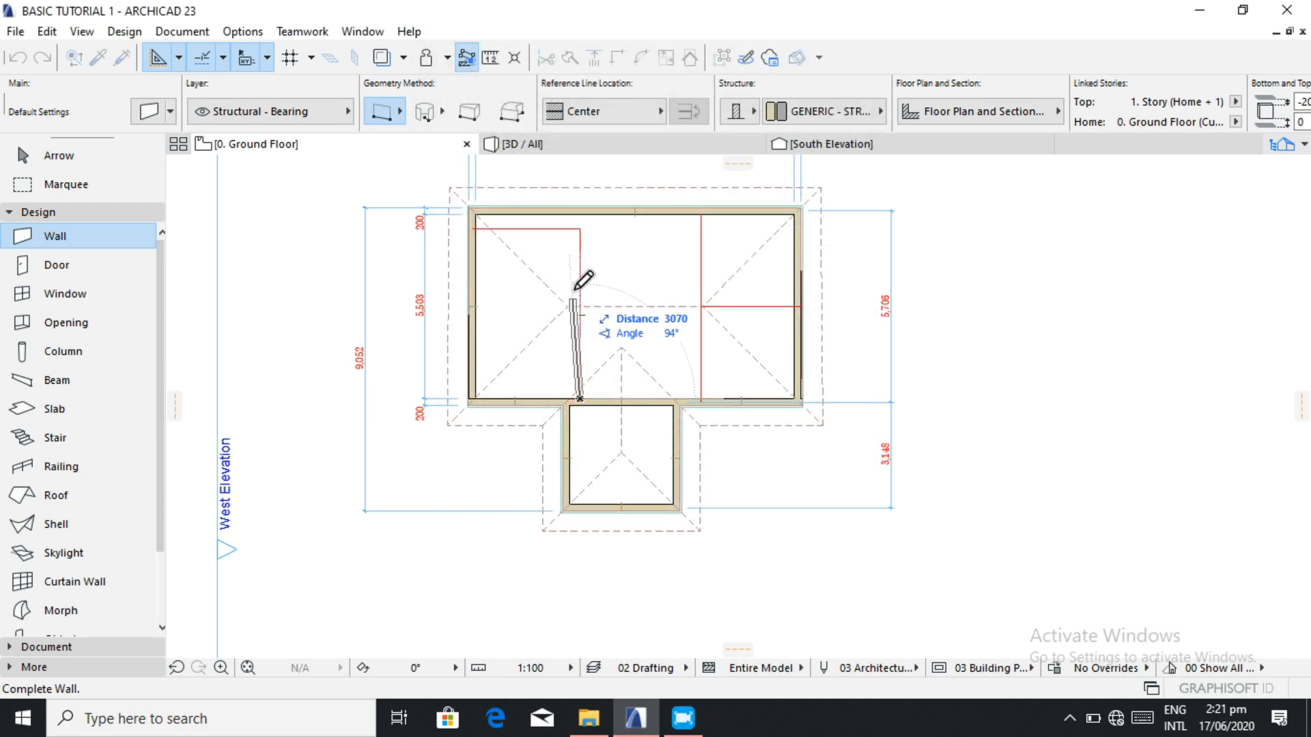
left_click(580, 213)
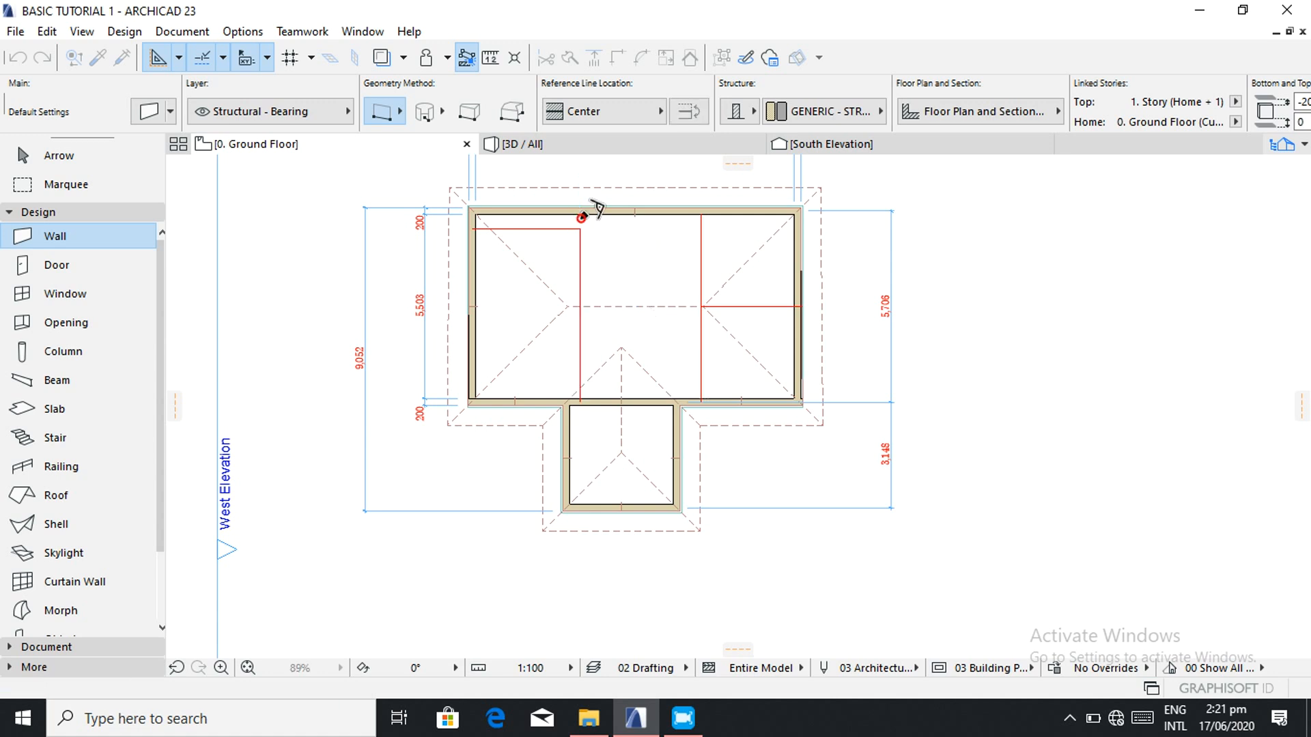
left_click(702, 397)
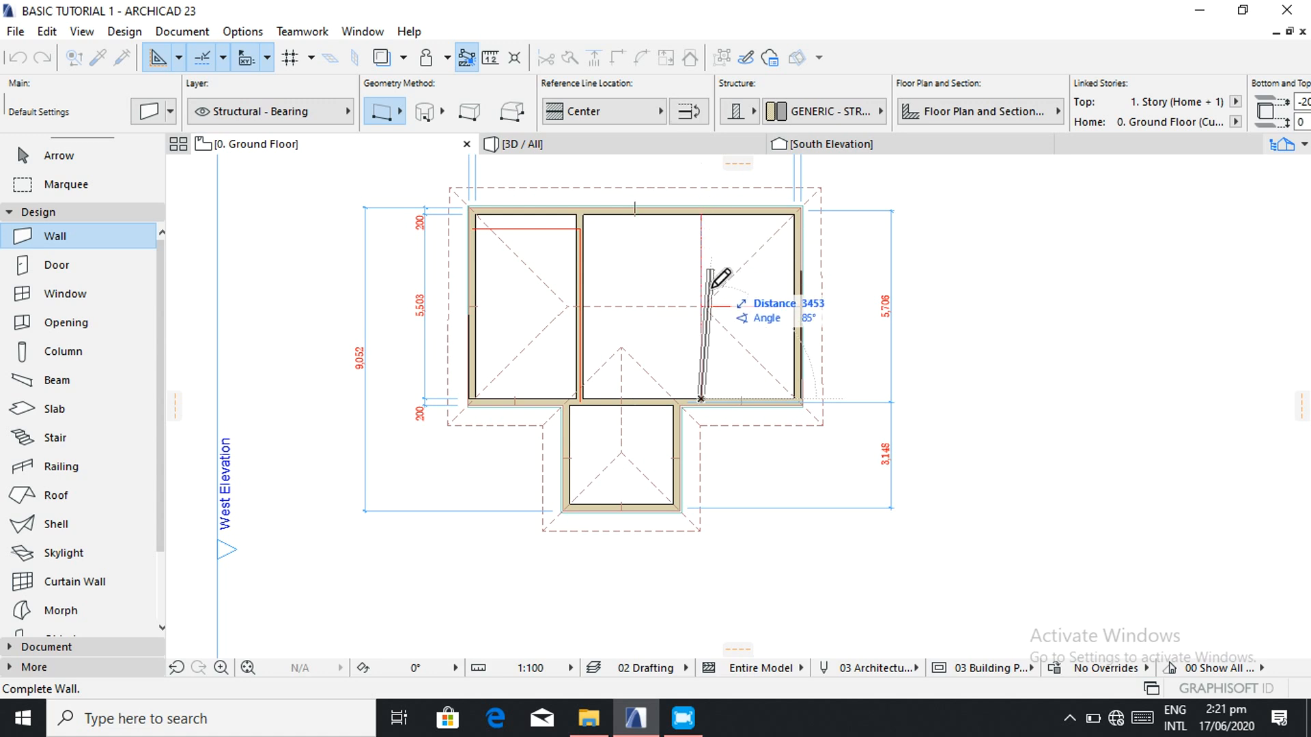
scroll(711, 283, "up", 3)
scroll(708, 207, "down", 3)
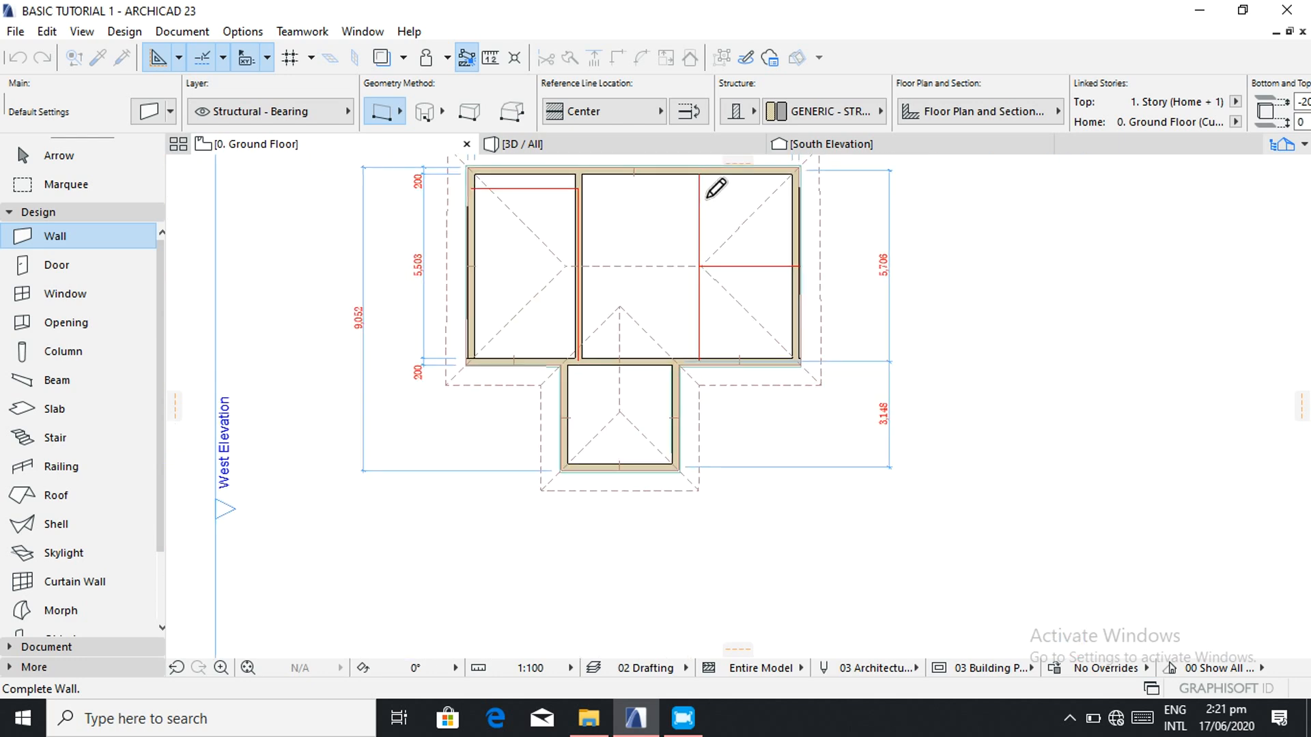
key("Escape")
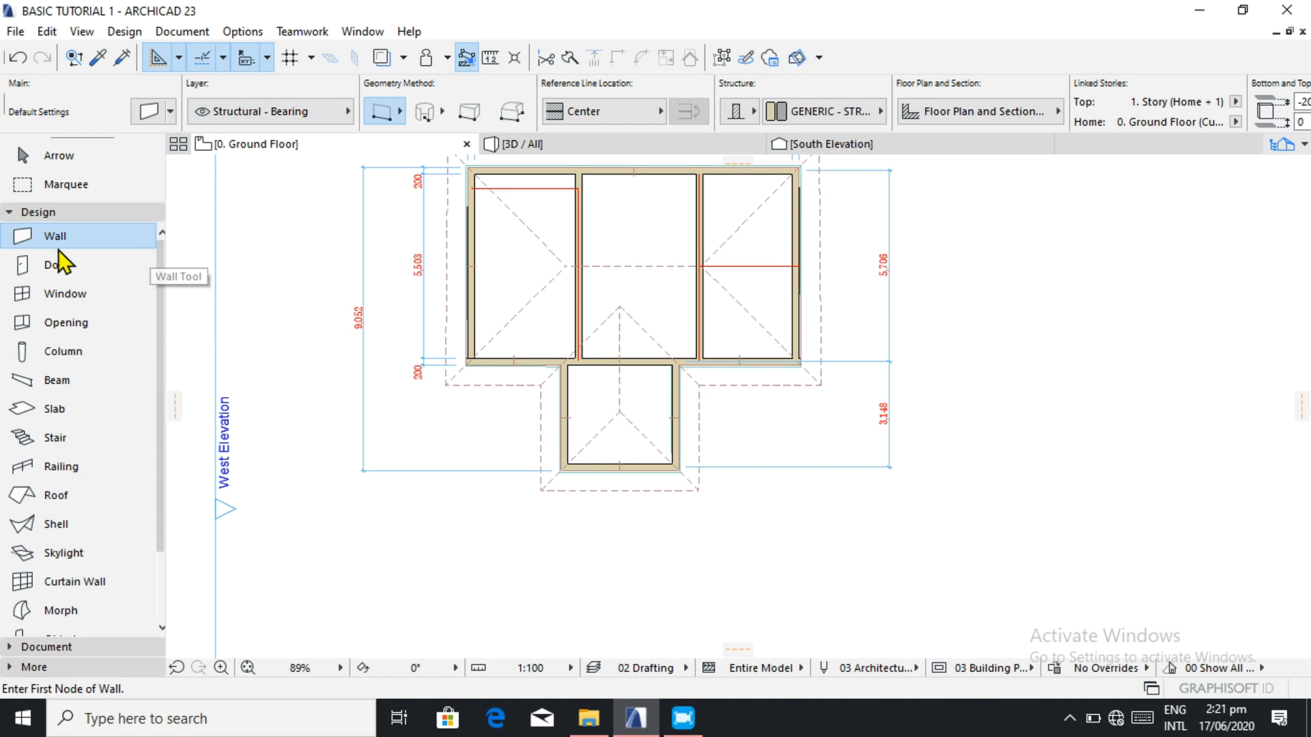
- Delete the grouped red guide lines in the west and east rooms
left_click(43, 158)
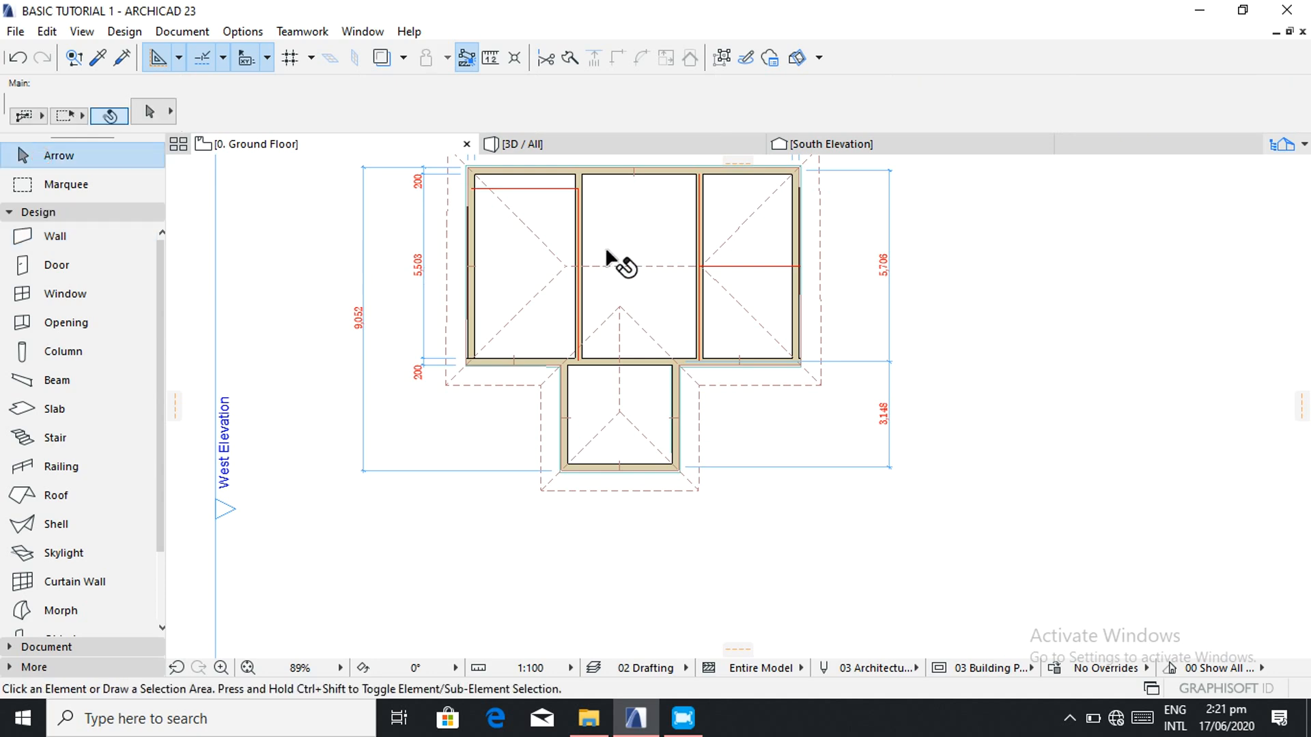
scroll(623, 259, "up", 4)
scroll(502, 178, "down", 3)
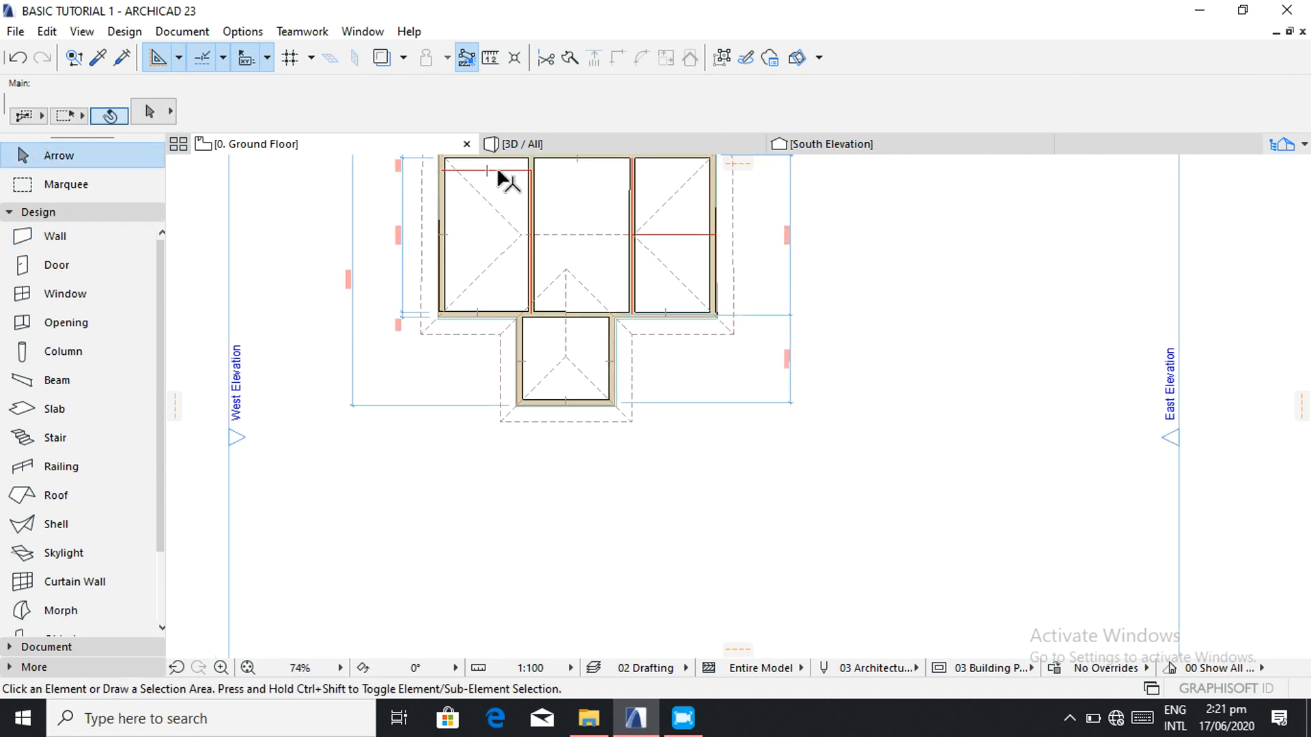
left_click(496, 169)
key("Escape")
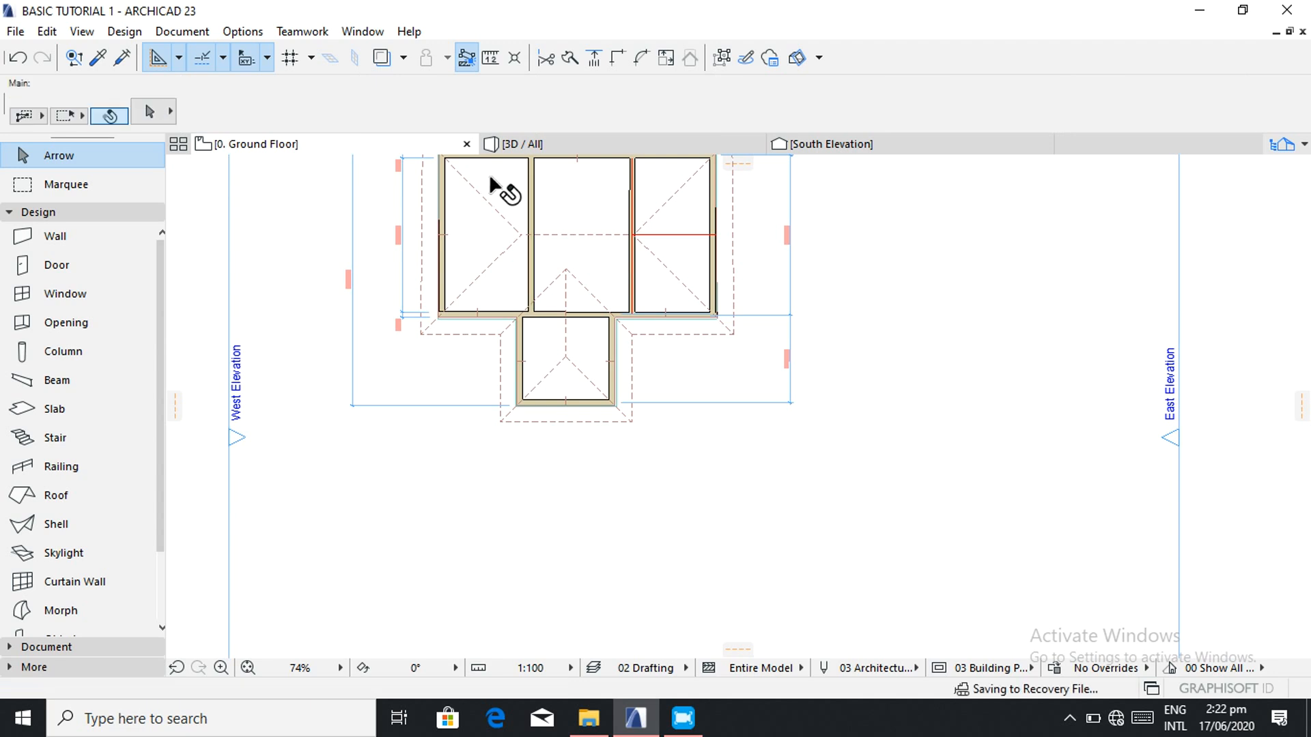
left_click(672, 234)
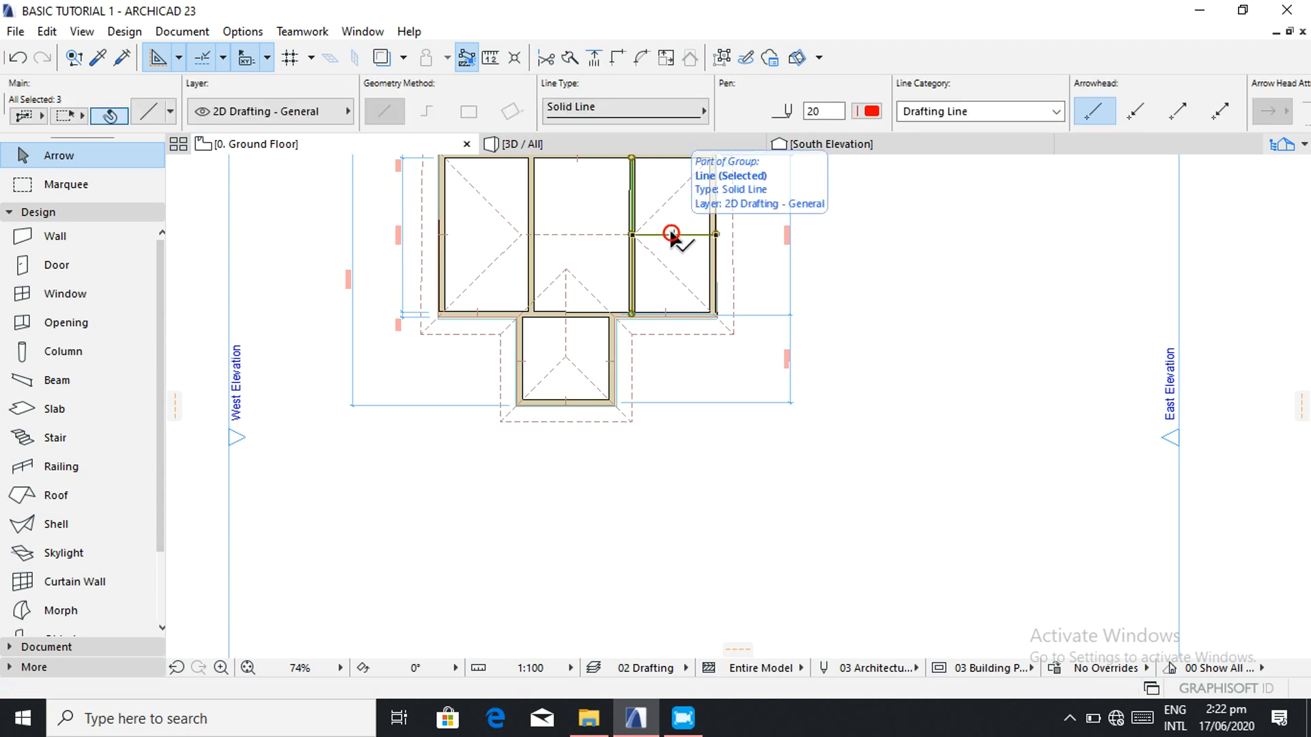
key("Escape")
scroll(665, 258, "down", 1)
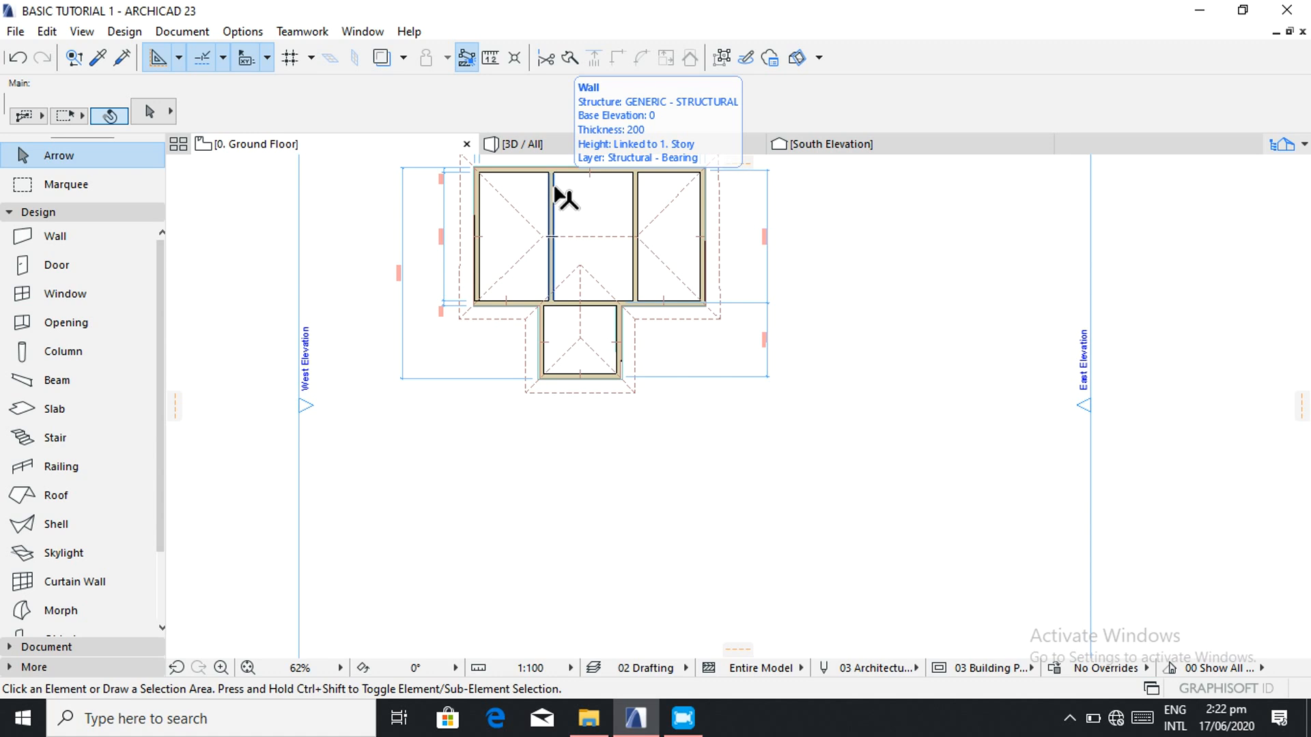
scroll(529, 172, "up", 3)
scroll(527, 172, "up", 1)
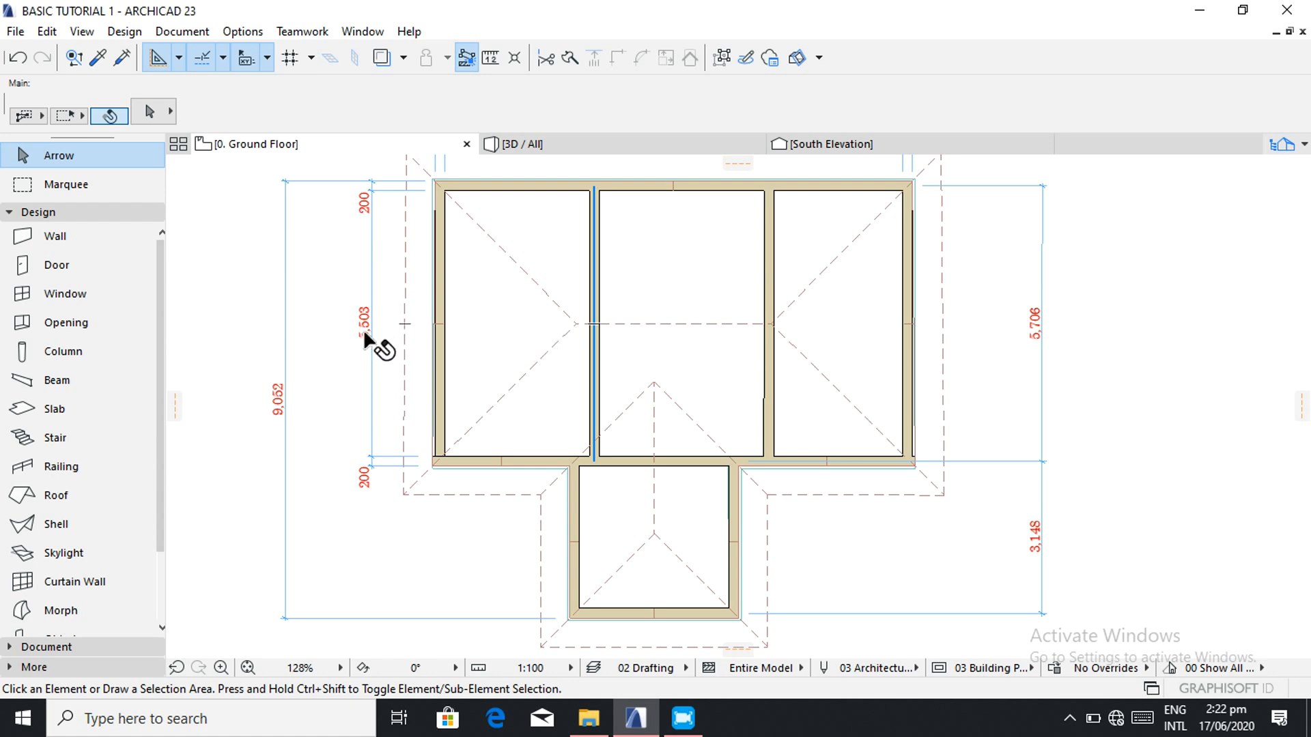
scroll(375, 300, "up", 5)
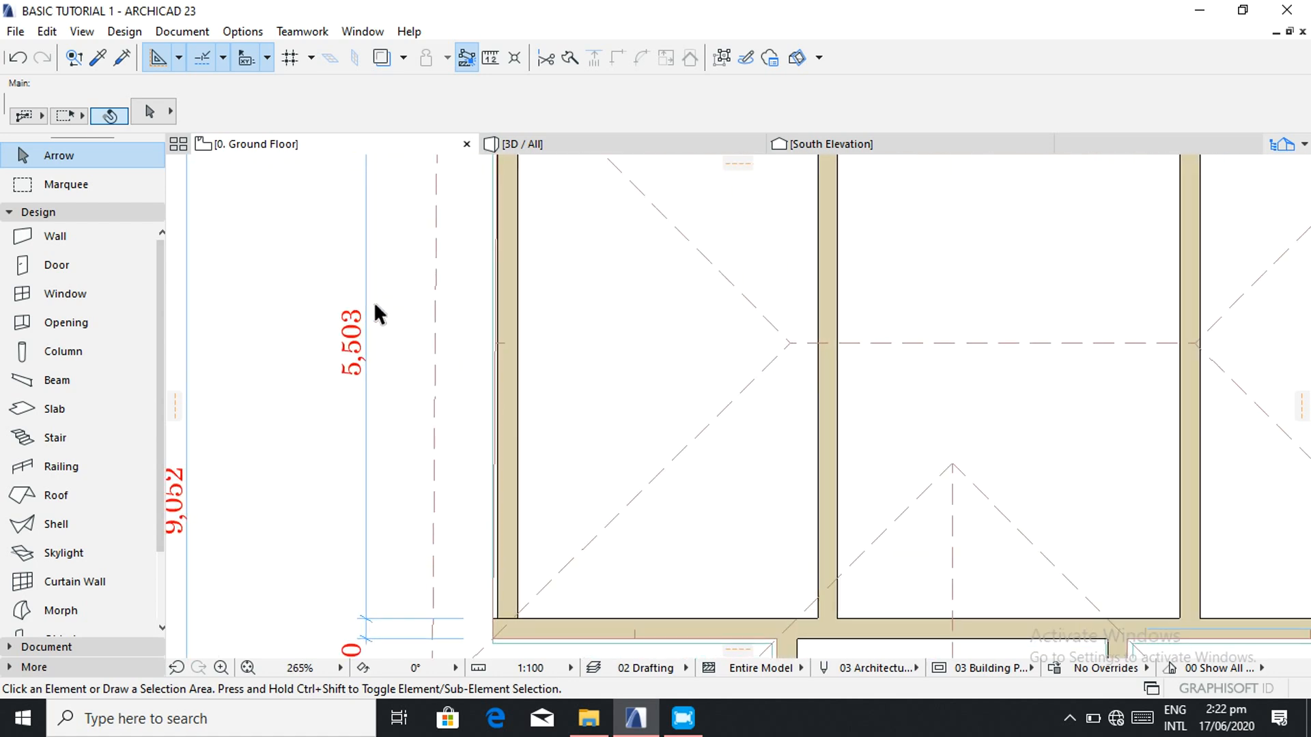
scroll(366, 359, "down", 5)
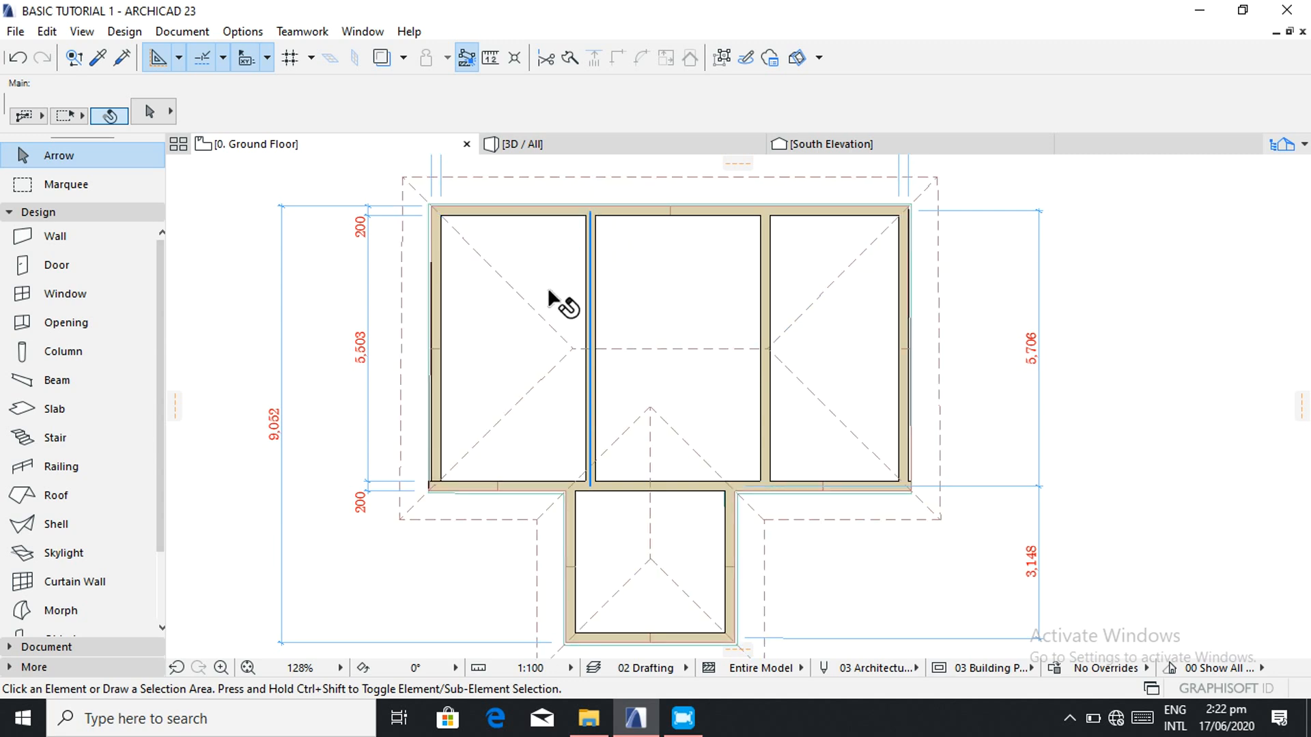
scroll(550, 293, "up", 1)
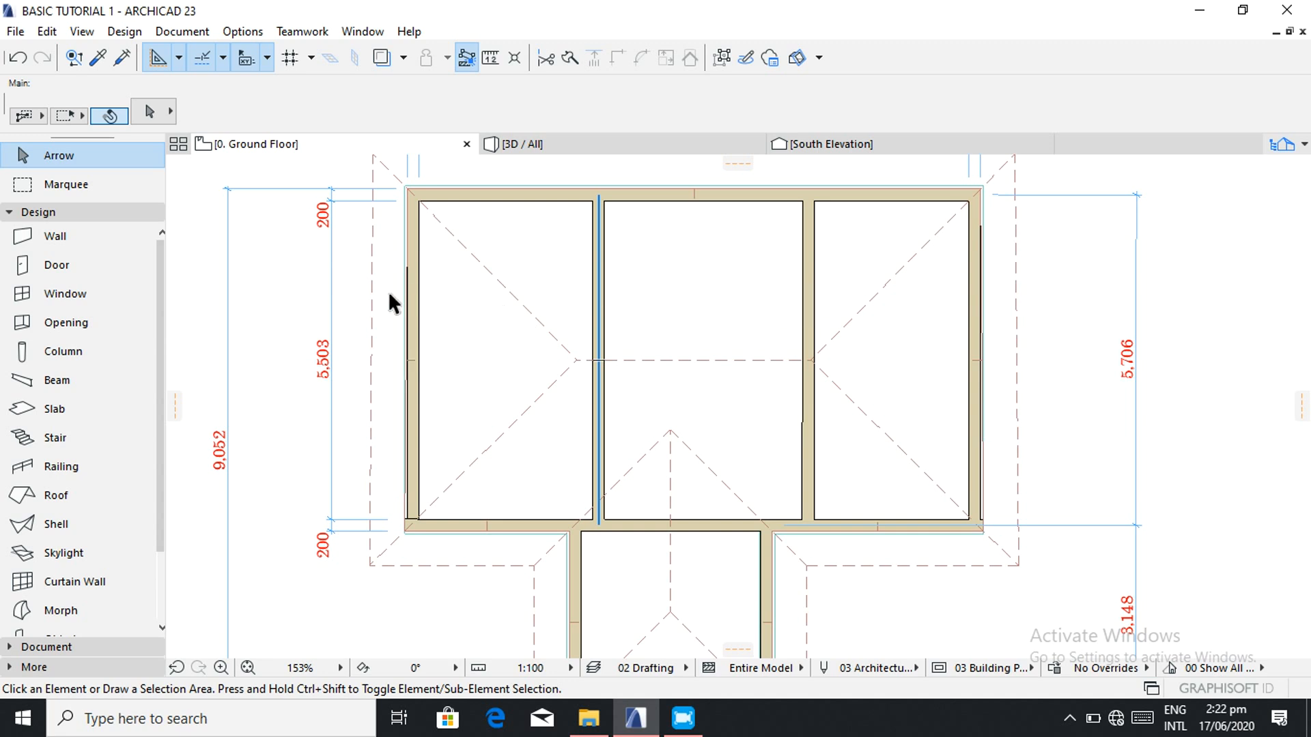
- Draw a guide line 2500 mm down from the west room's upper wall, then extend it horizontally to both side walls of the room
scroll(51, 570, "down", 1)
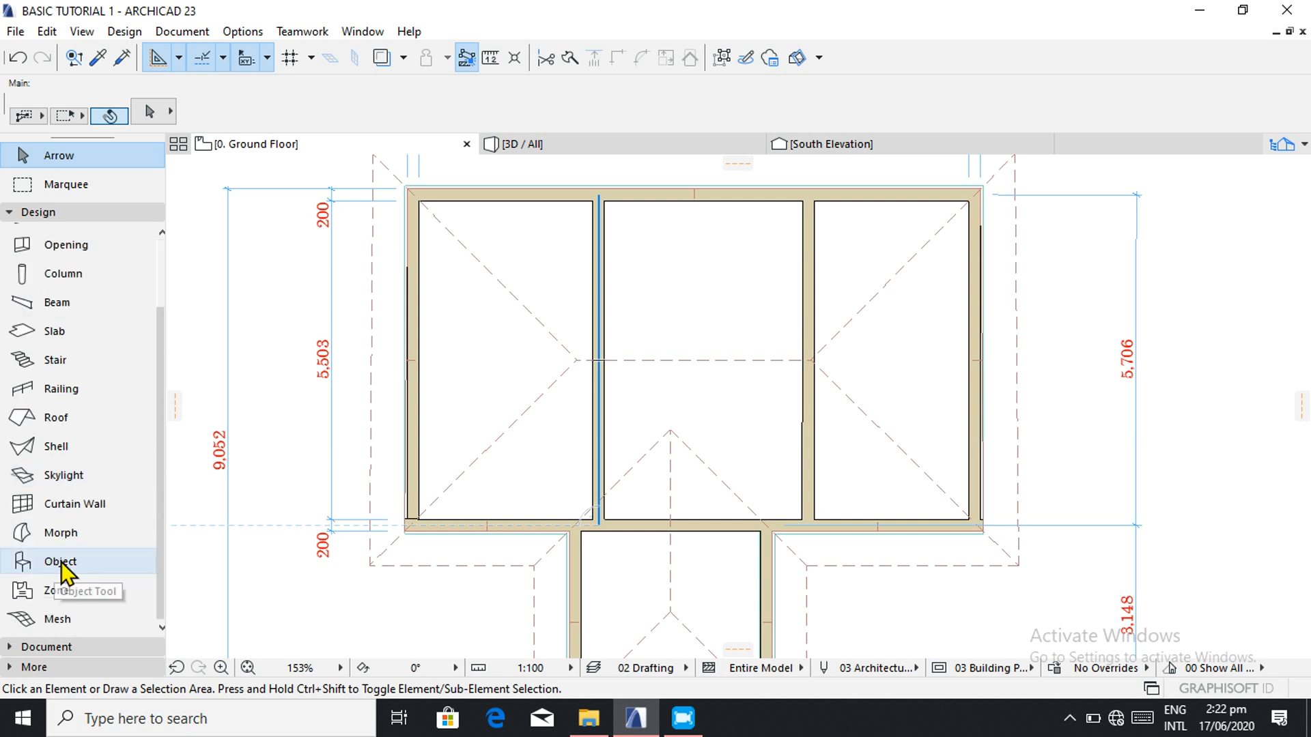
left_click(123, 645)
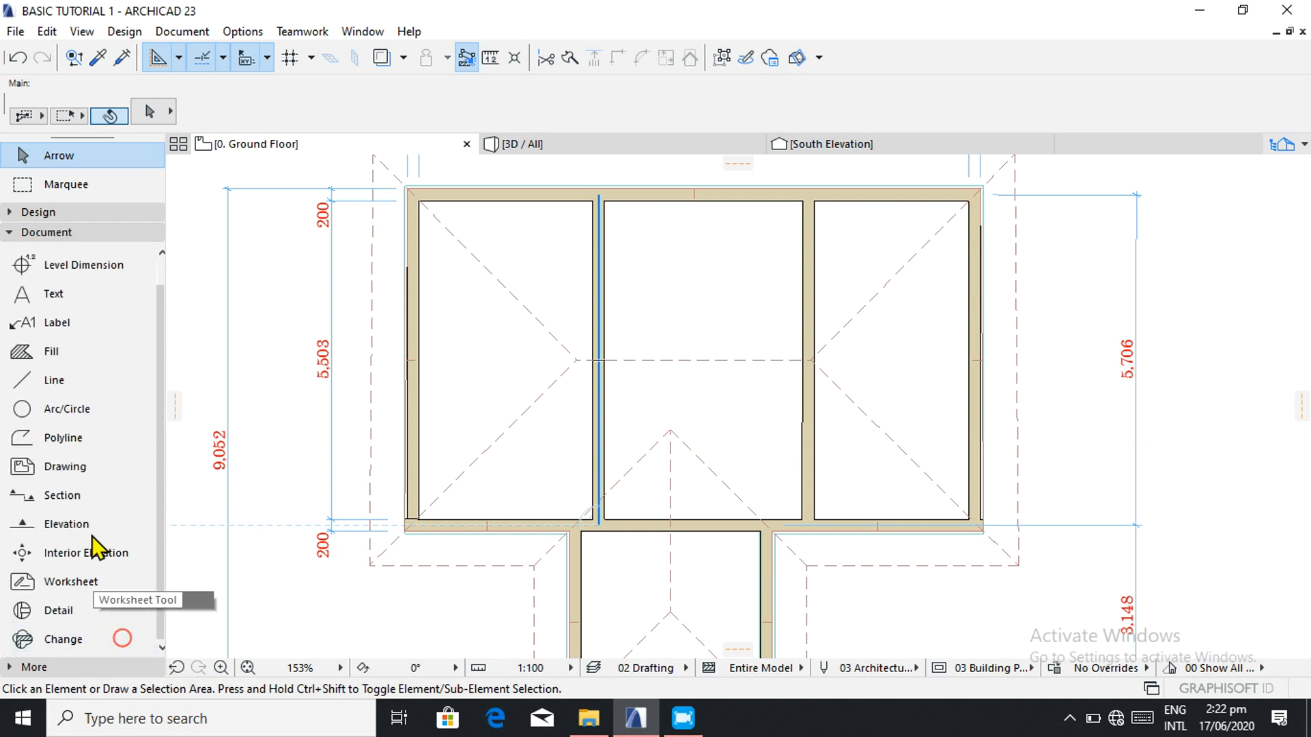
left_click(81, 381)
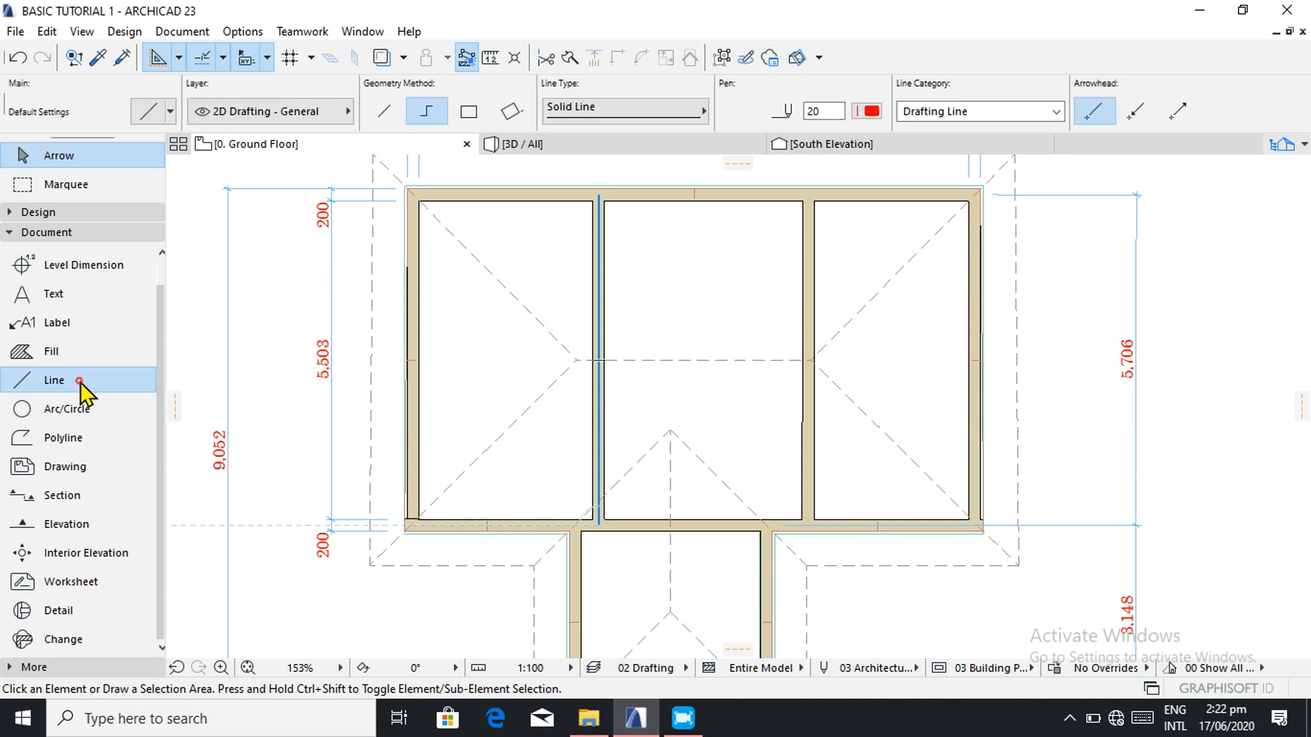
left_click(496, 203)
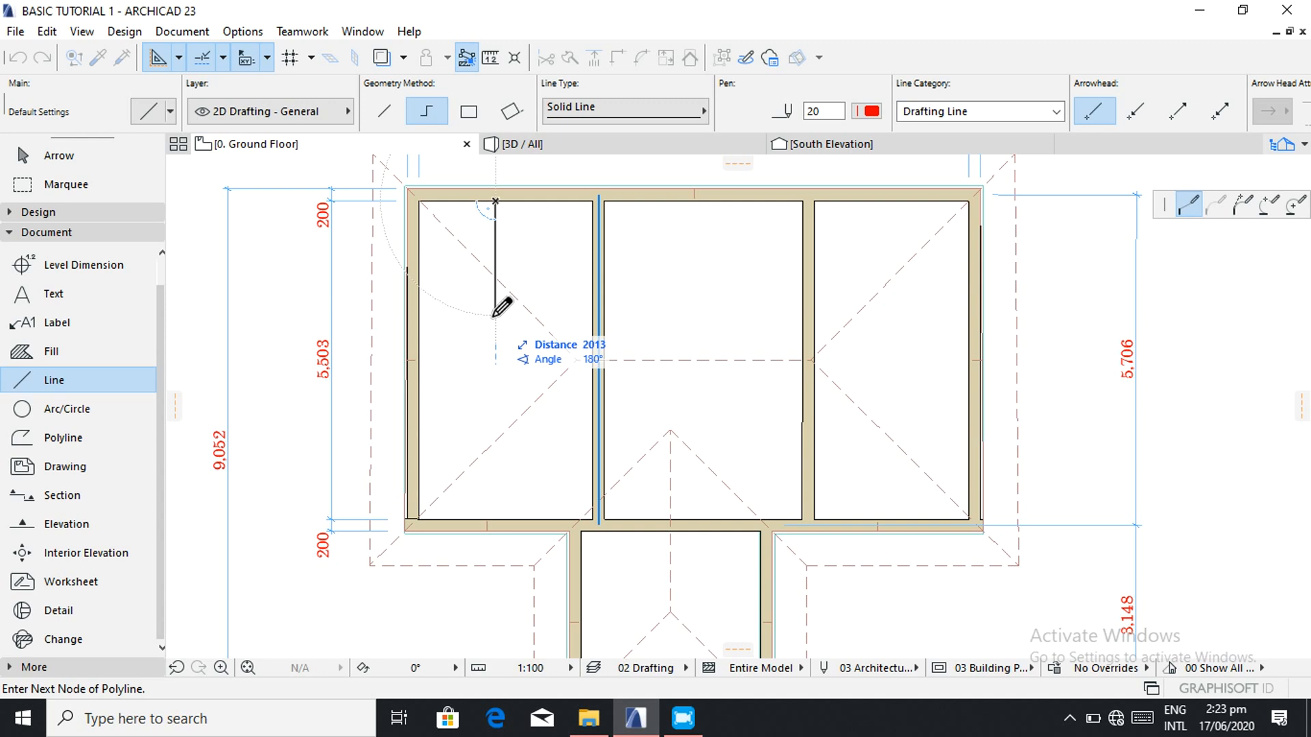
type("25")
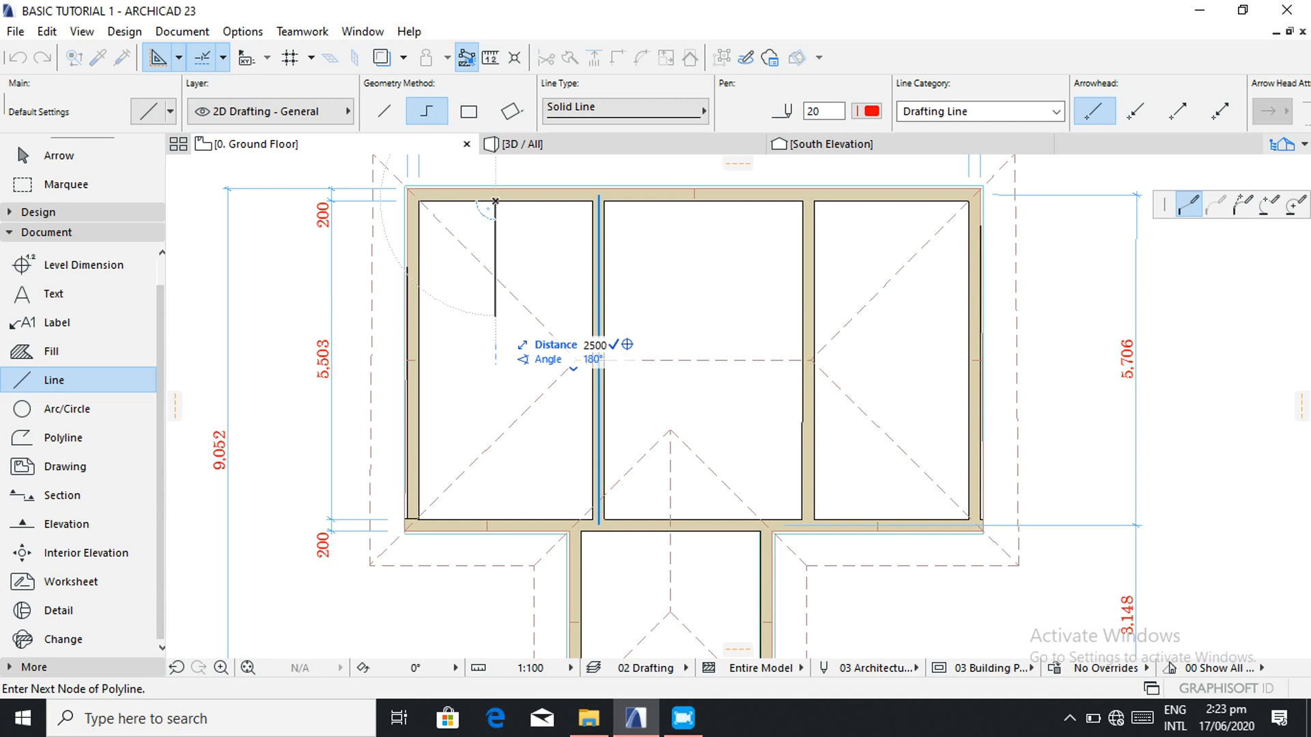
type("00")
key("Return")
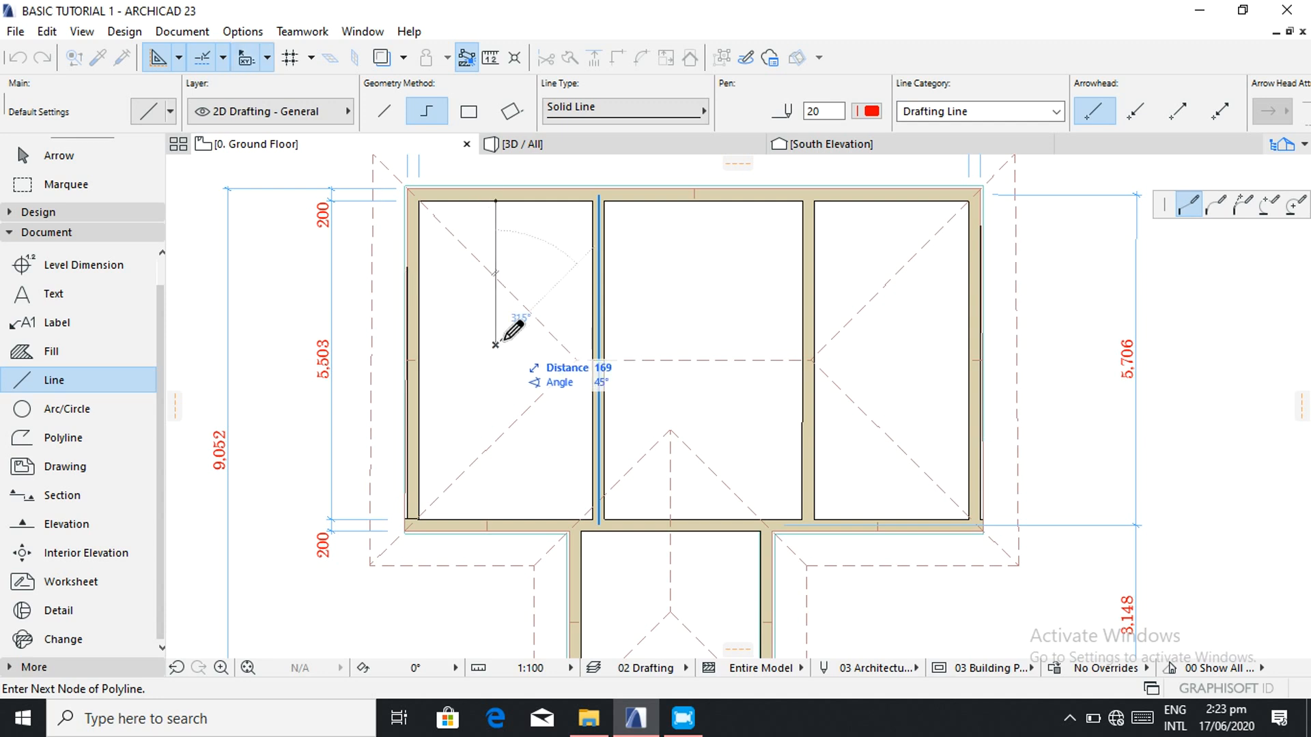
left_click(592, 344)
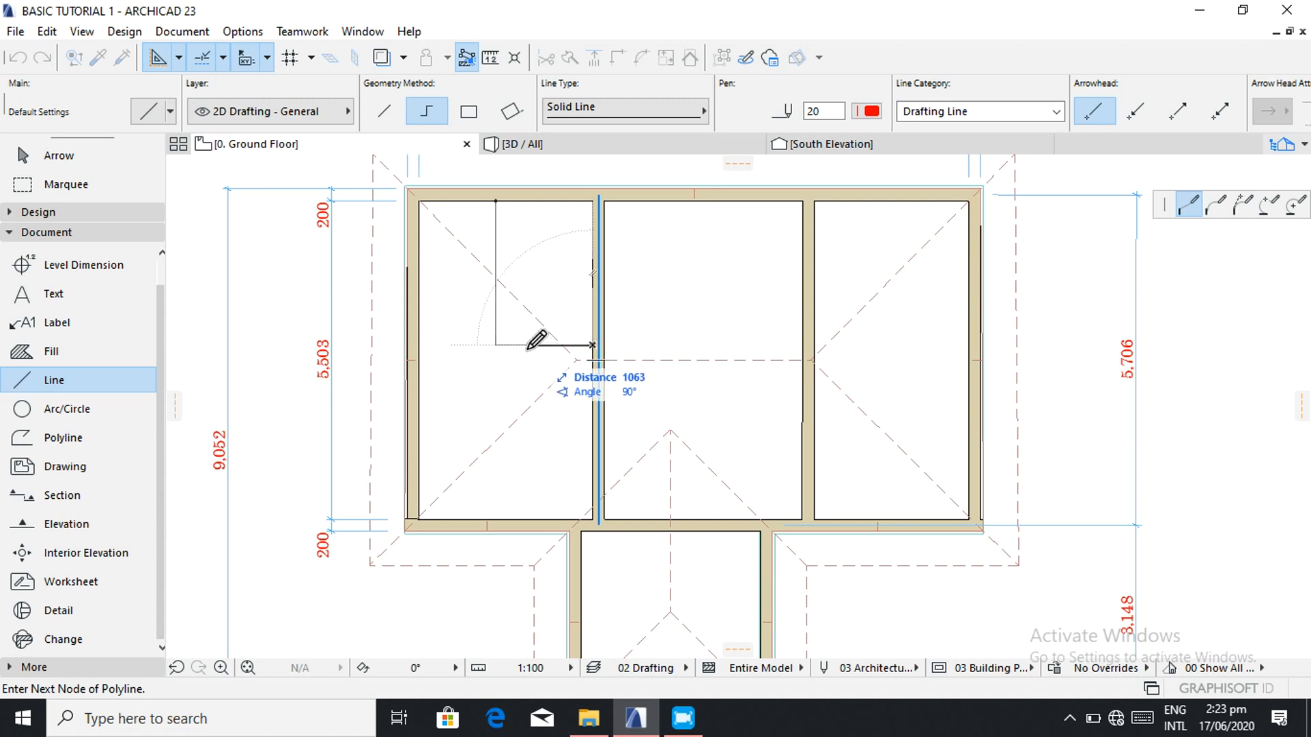
left_click(413, 345)
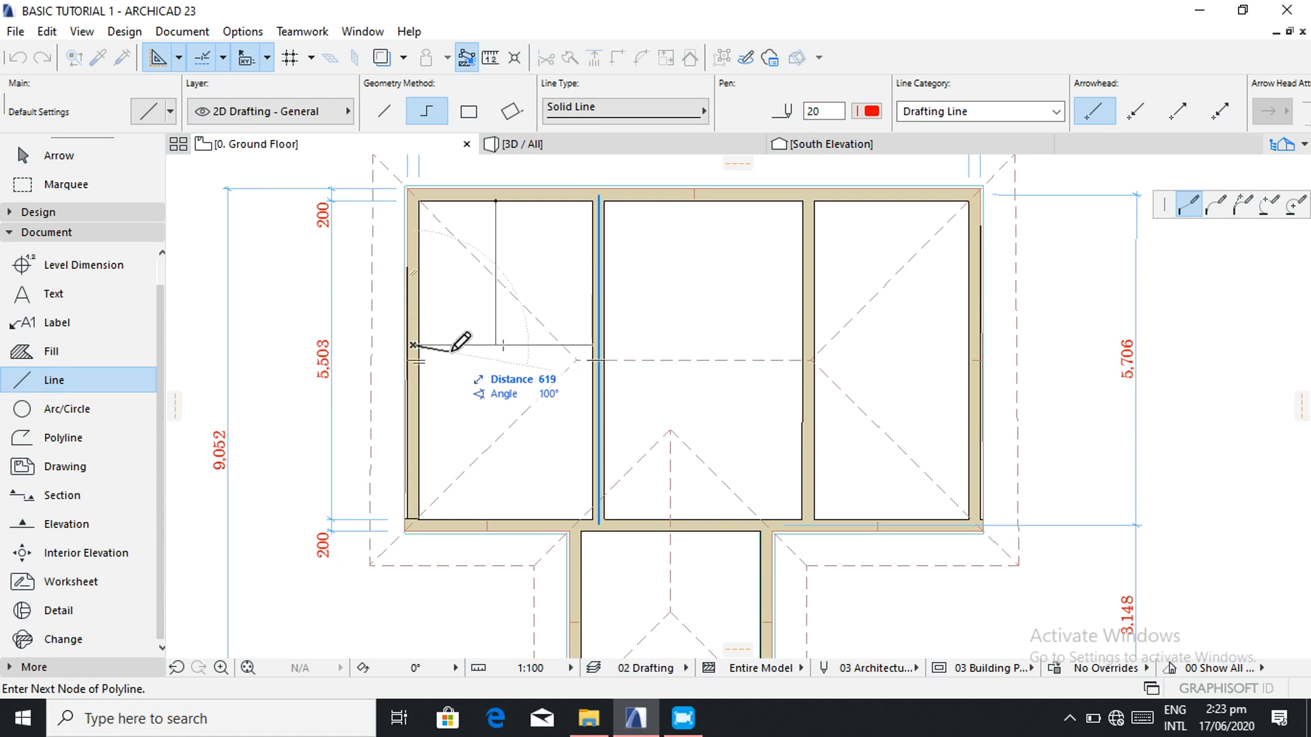
left_click(418, 346)
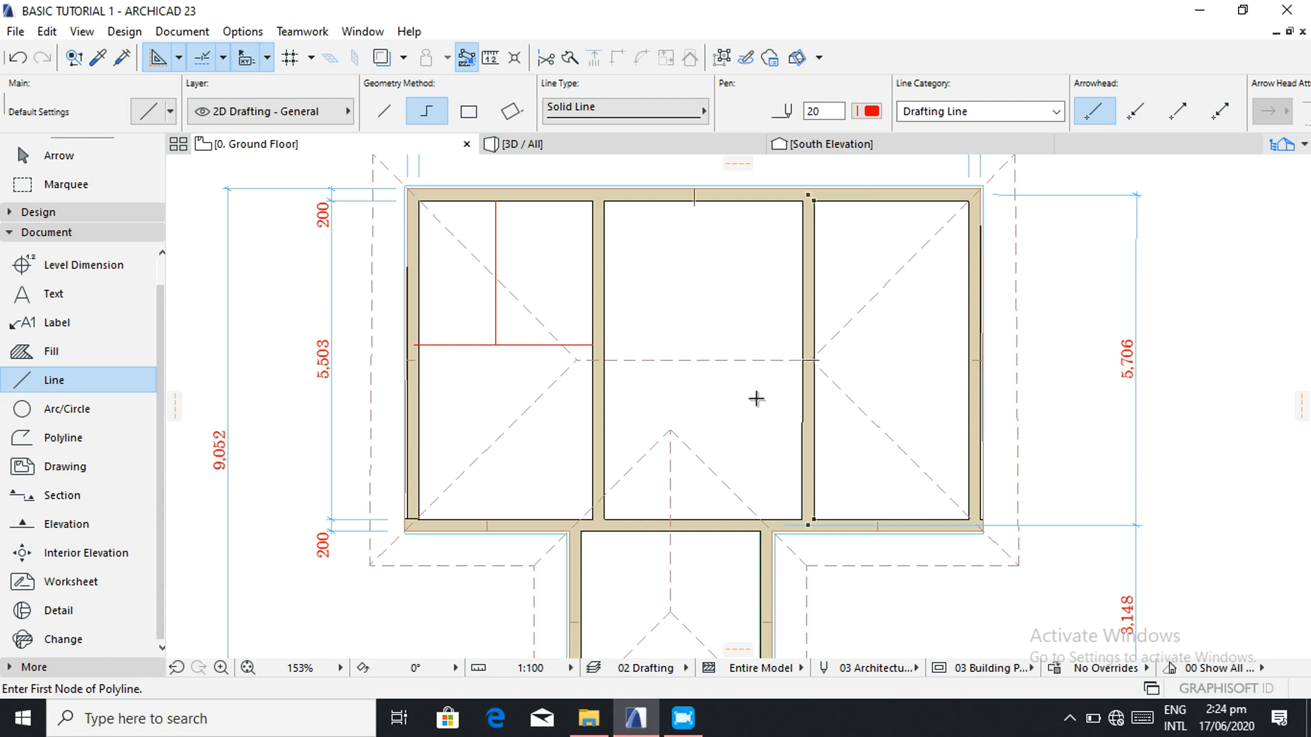
- Draw a horizontal guide line across the middle of the east room, from the partition wall to the outer wall
left_click(802, 361)
left_click(969, 358)
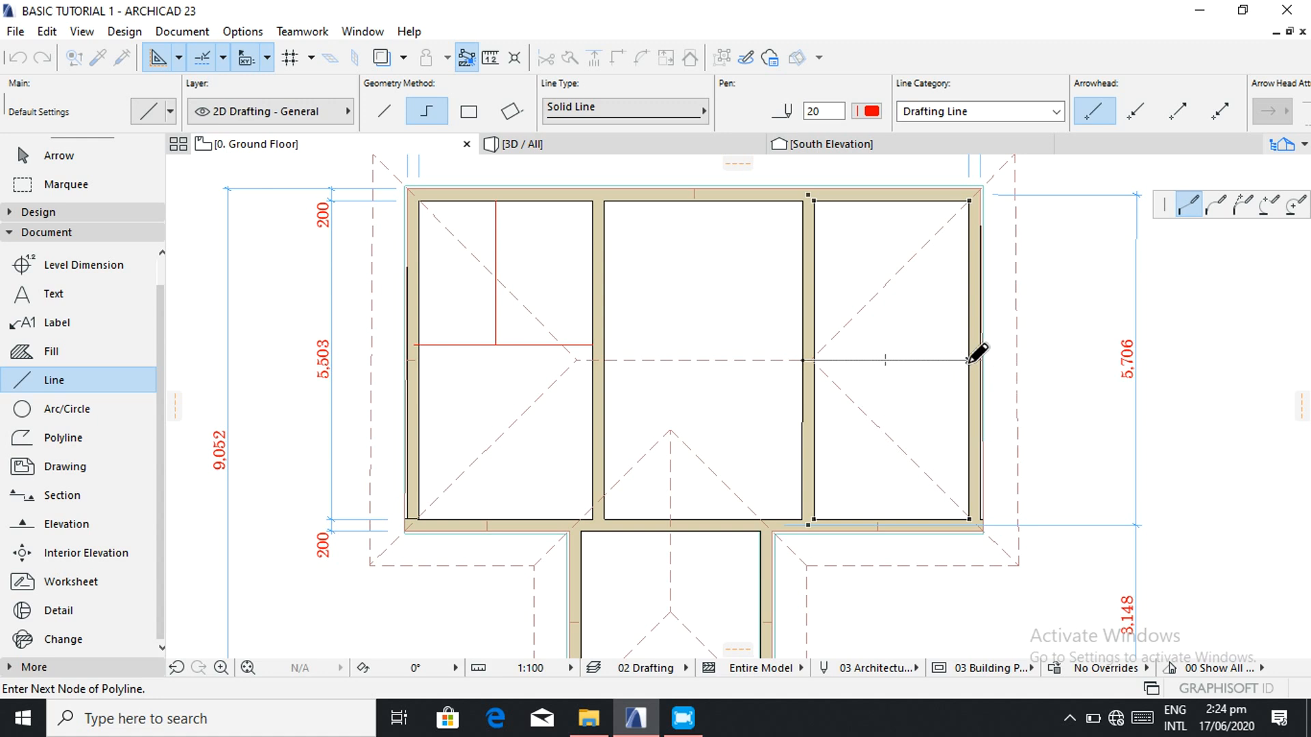
left_click(971, 357)
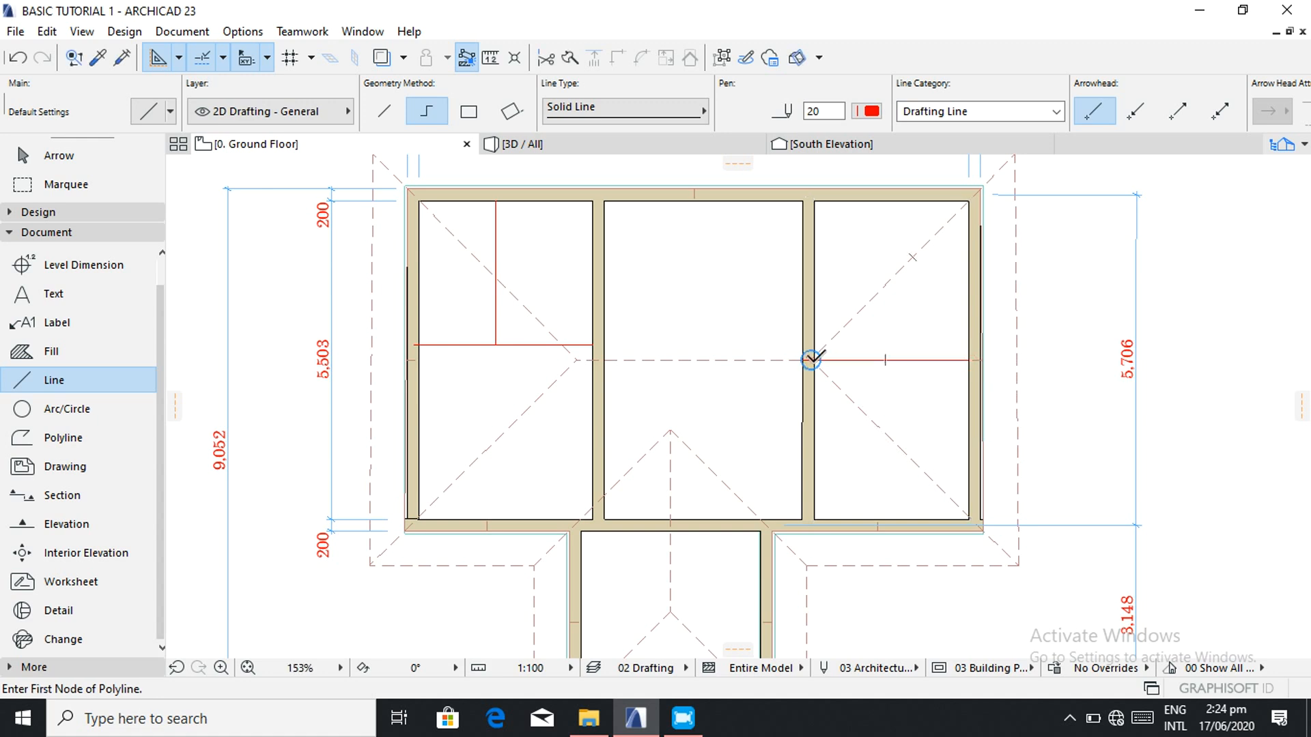
- Start a guide polyline where the east room's middle line meets the partition, running 500 mm up and 1000 mm horizontally into the room
left_click(811, 360)
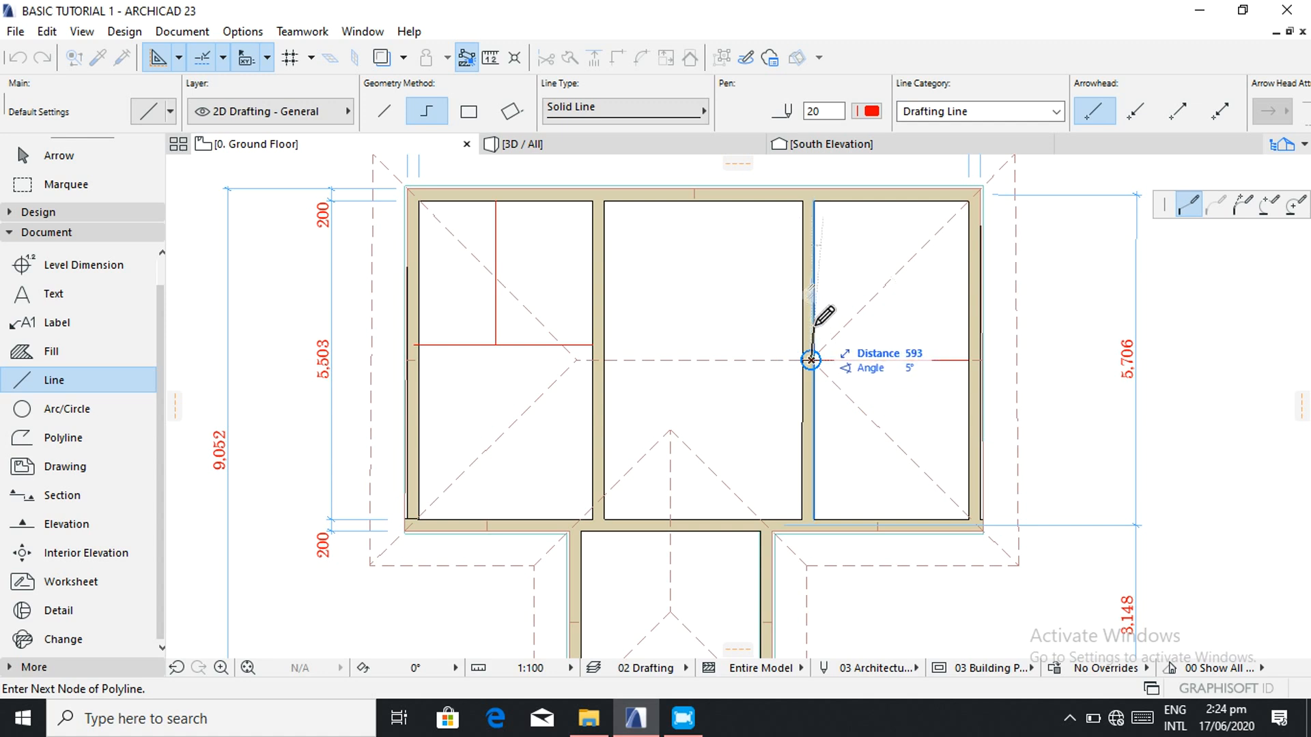
type("45")
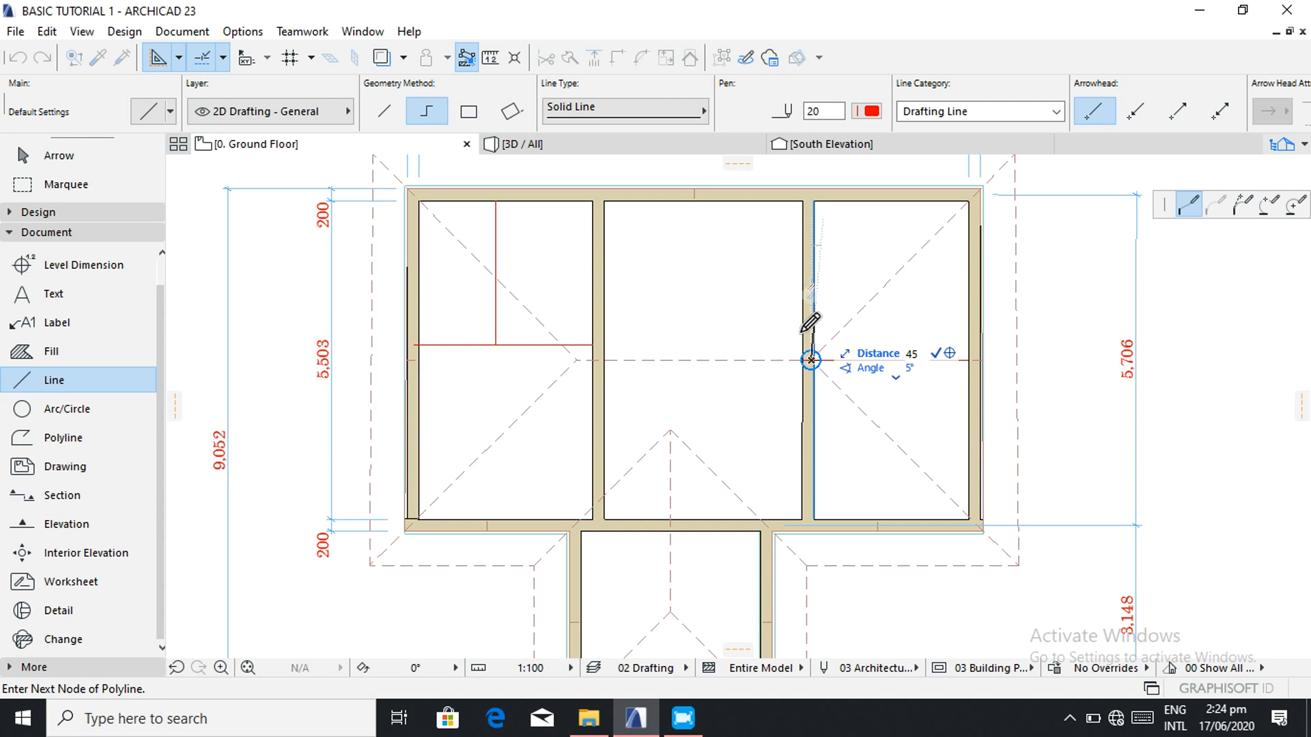
key("Escape")
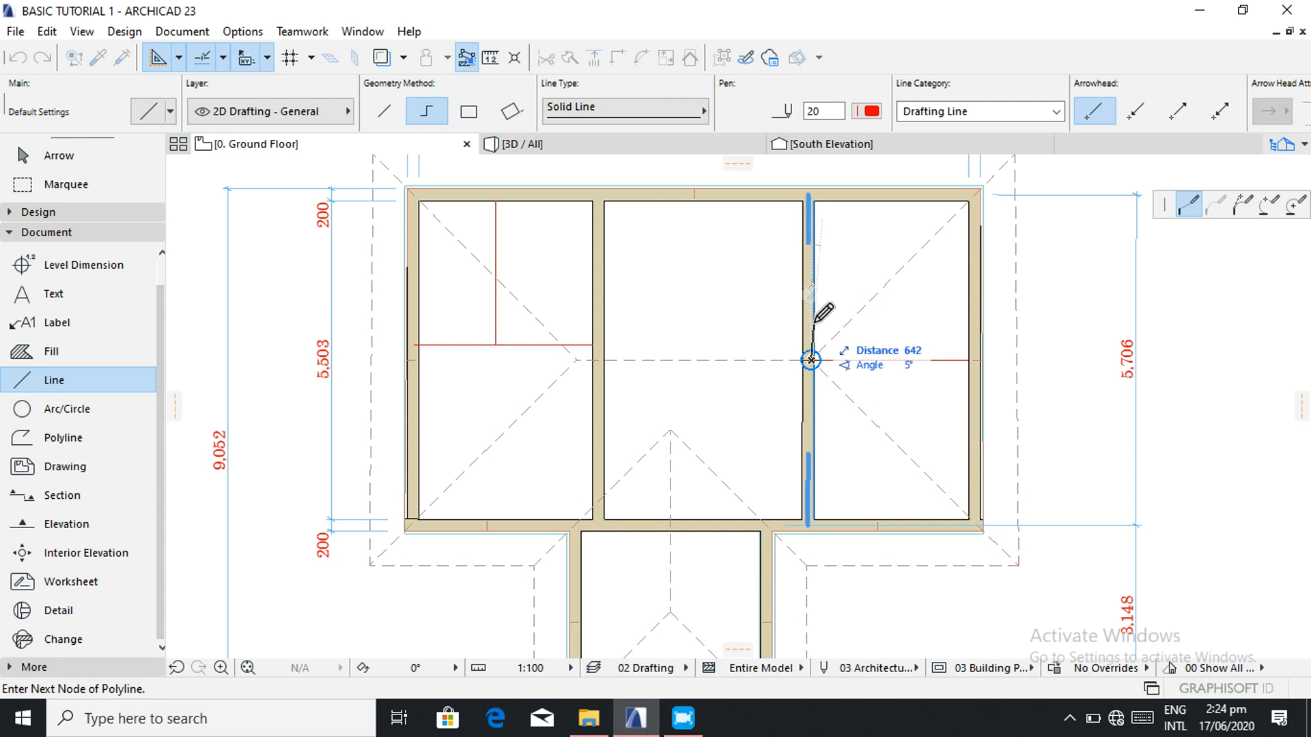
type("500")
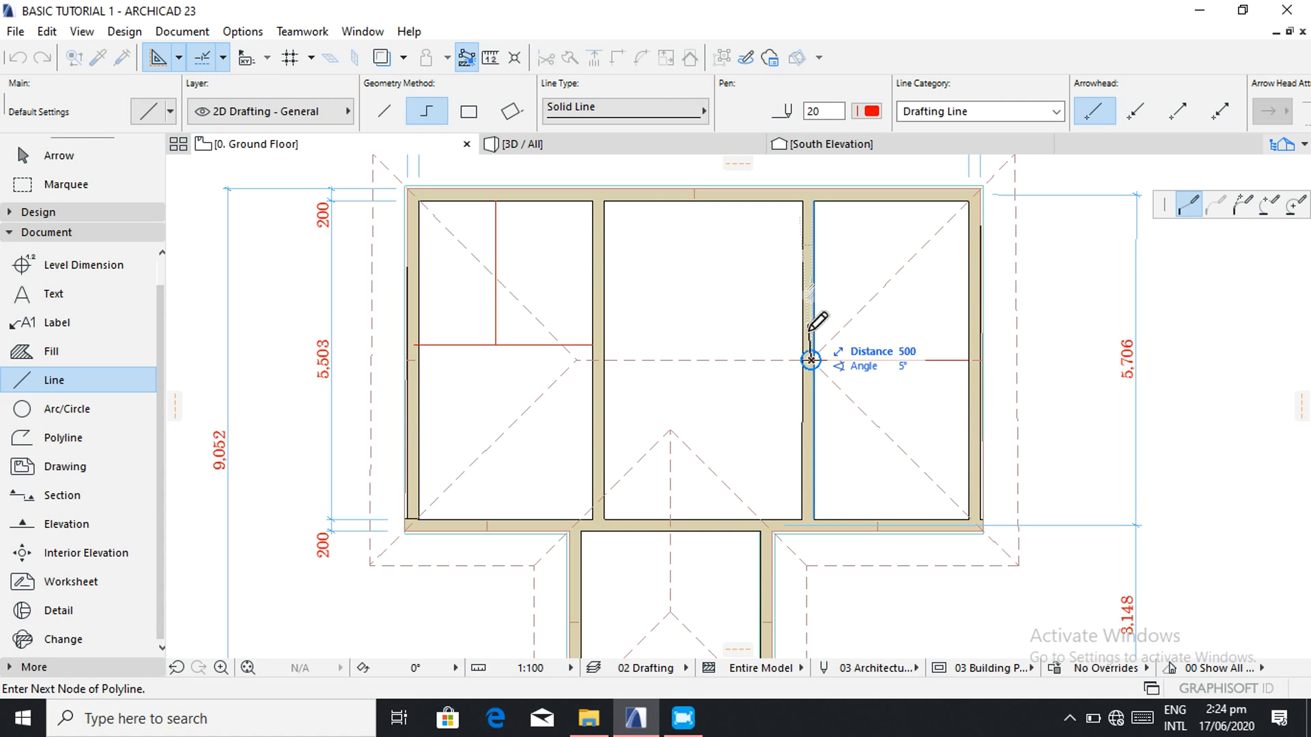
key("Escape")
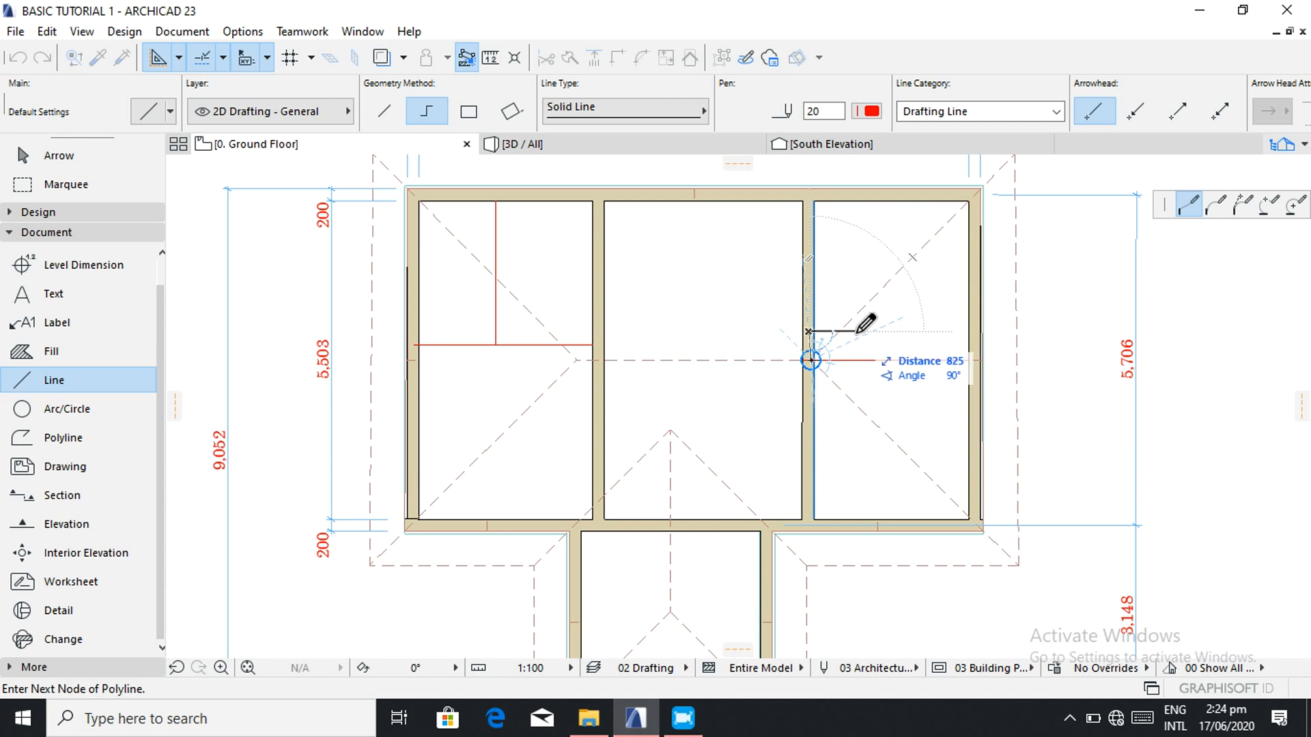
type("1000")
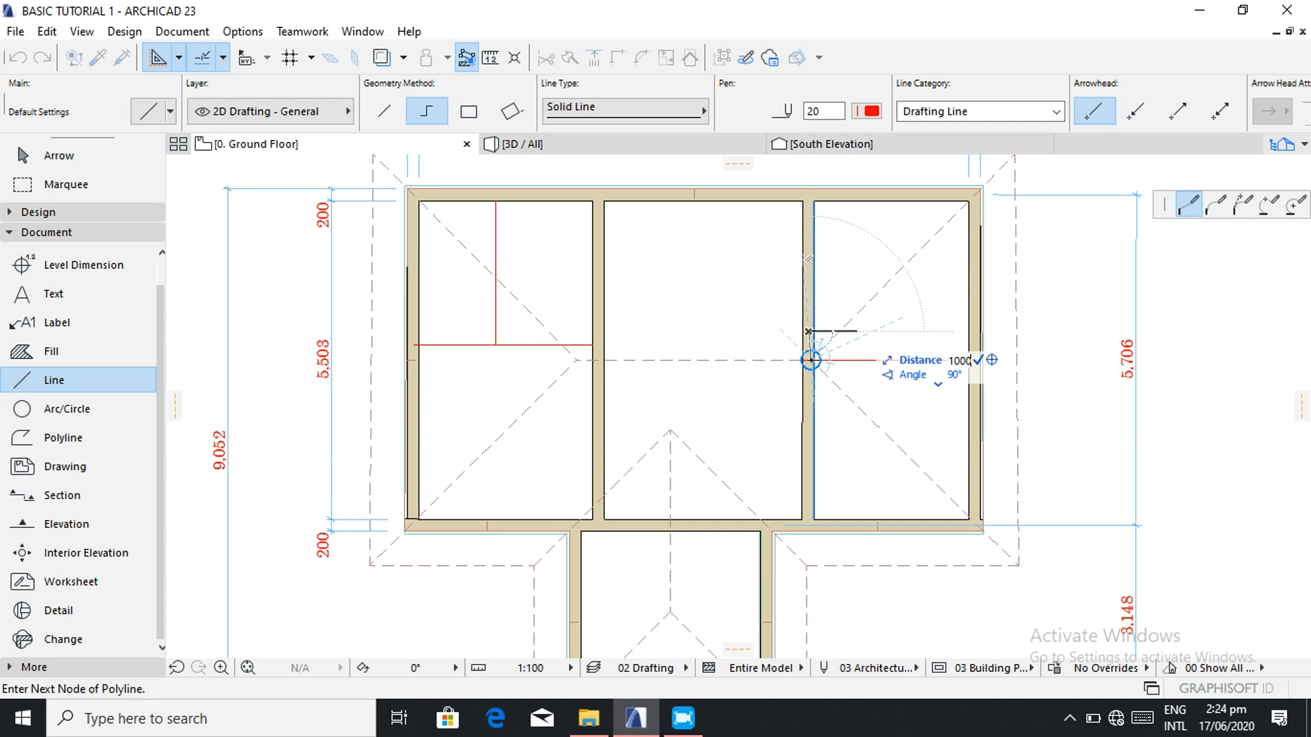
key("Return")
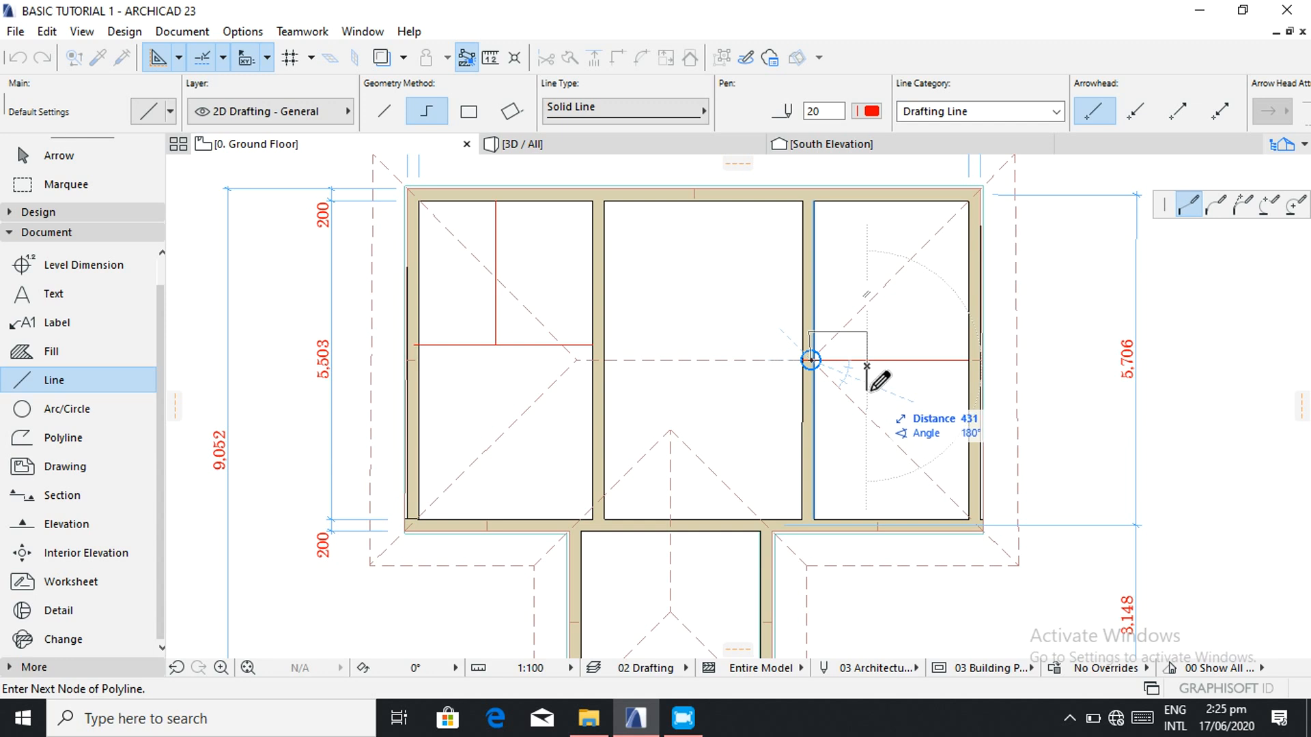
- Continue the east room's guide polyline with a 500 mm downward segment and finish it horizontally back at the partition wall
type("5")
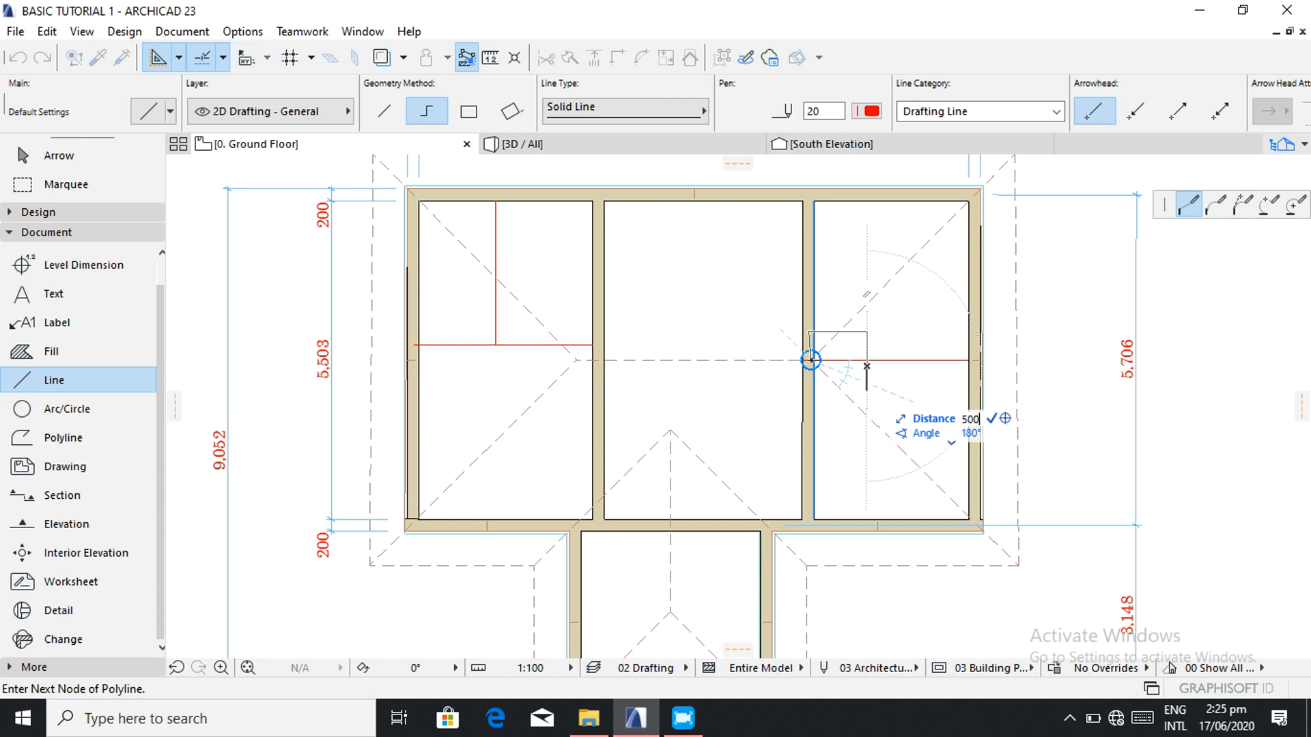
type("00")
key("Return")
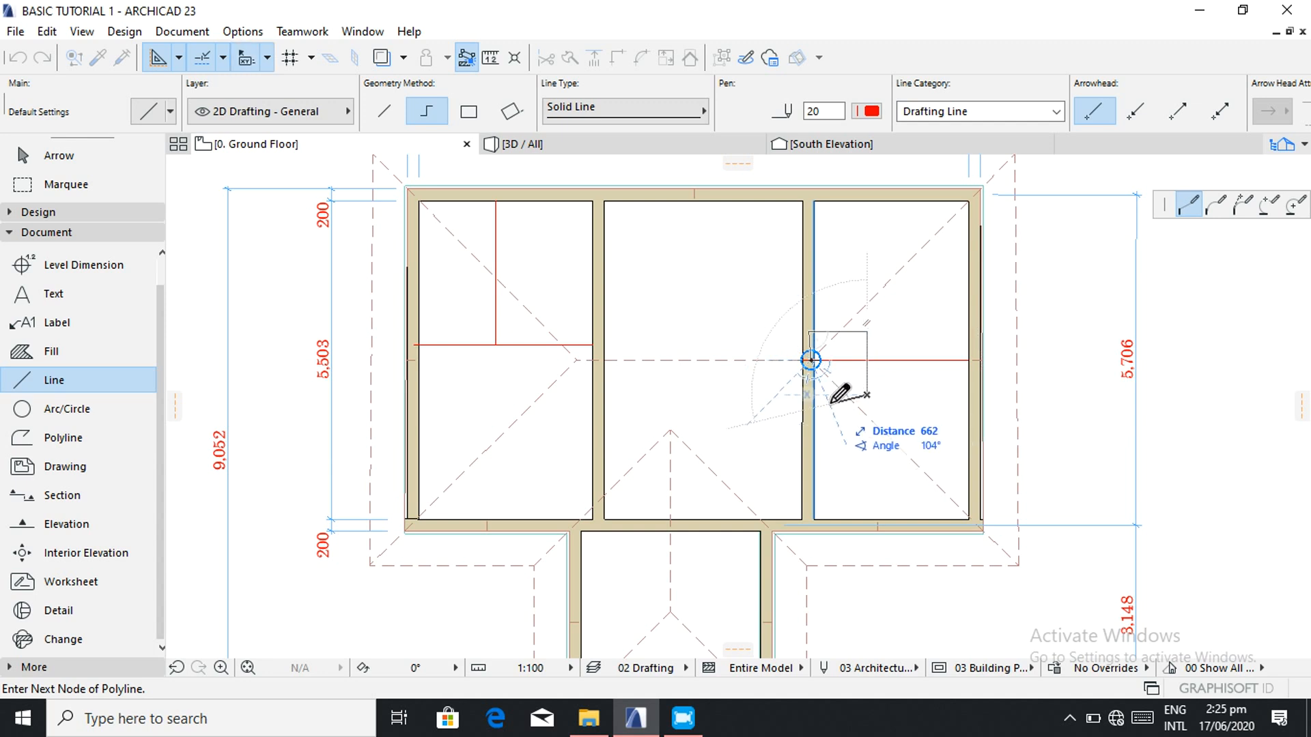
left_click(805, 399)
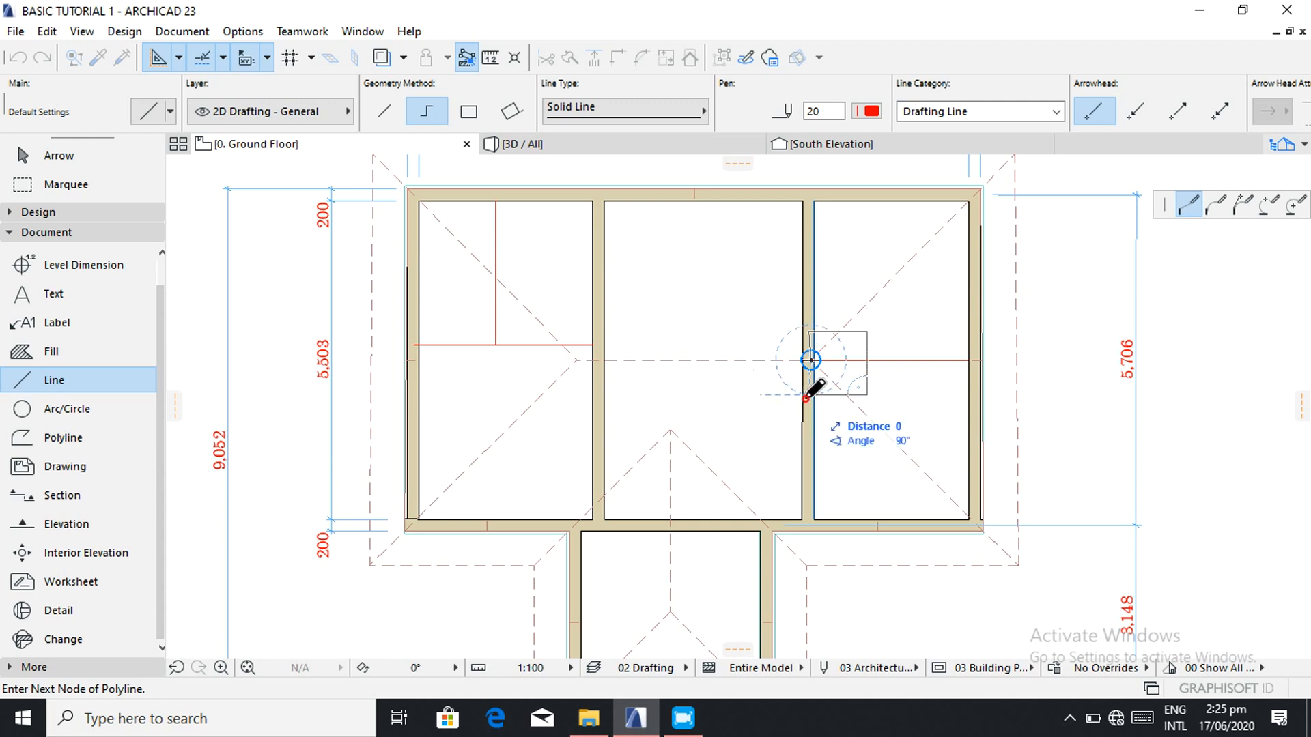
left_click(806, 398)
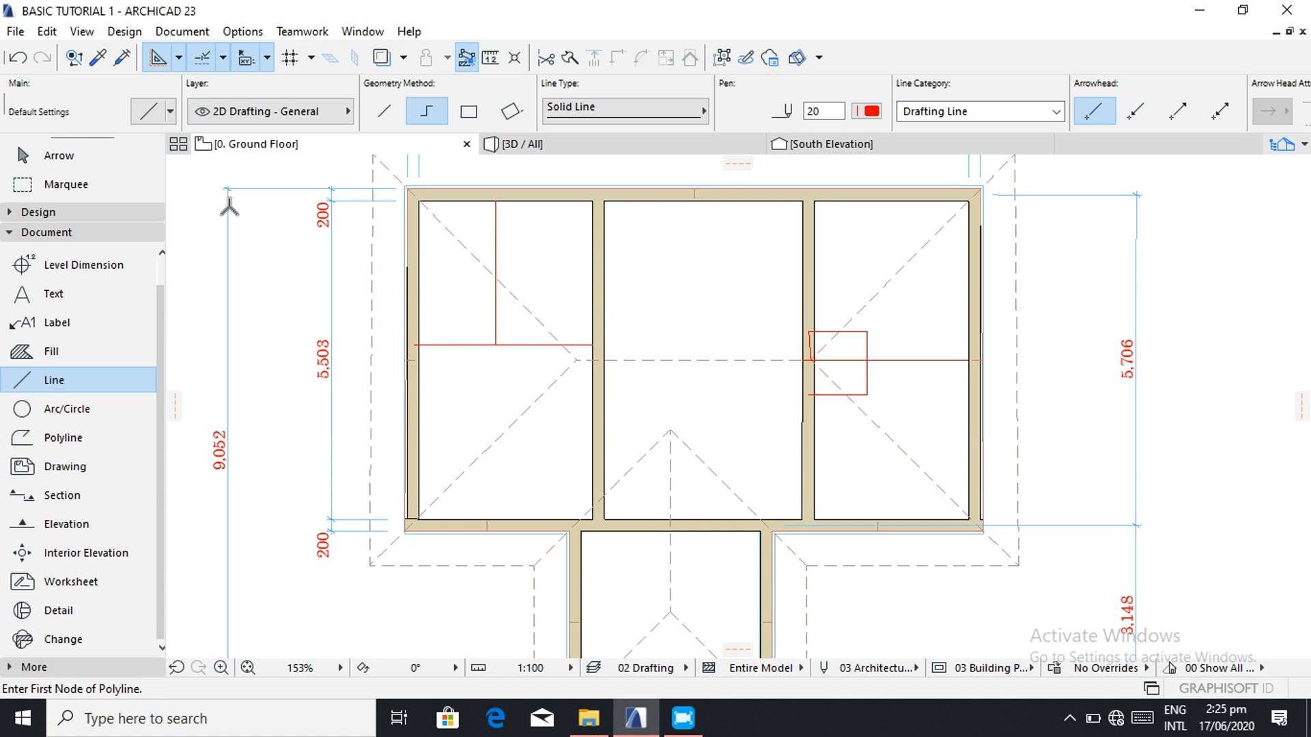
- Draw two horizontal partition walls across the east room to the outer wall, following the guide polyline's upper and lower edges
left_click(64, 213)
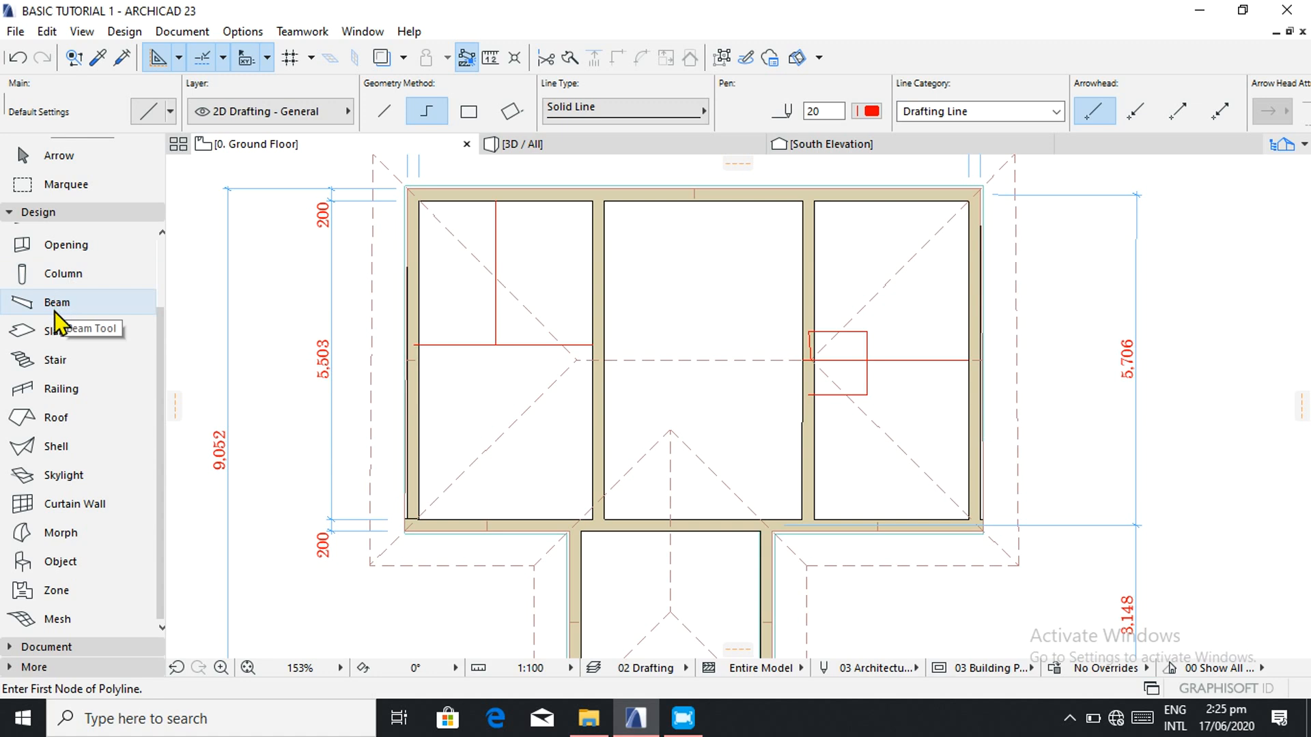
scroll(47, 256, "up", 2)
left_click(51, 239)
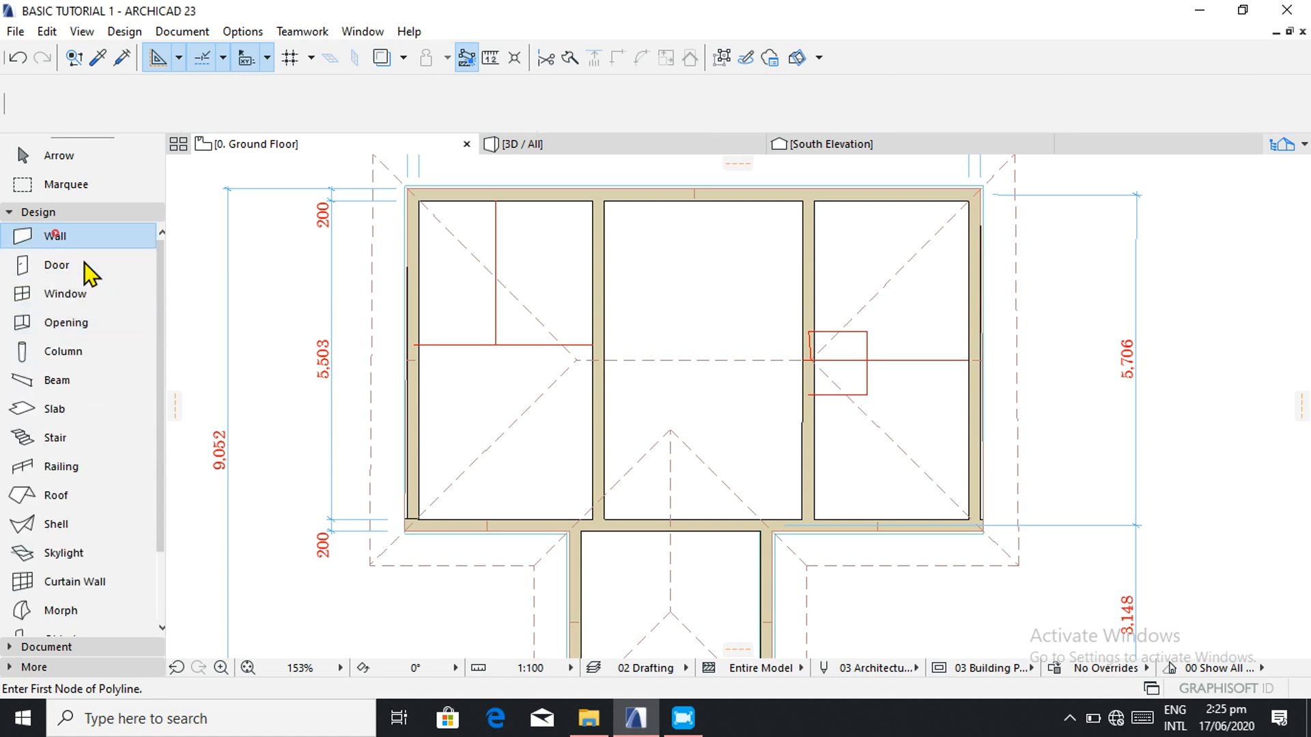
left_click(808, 332)
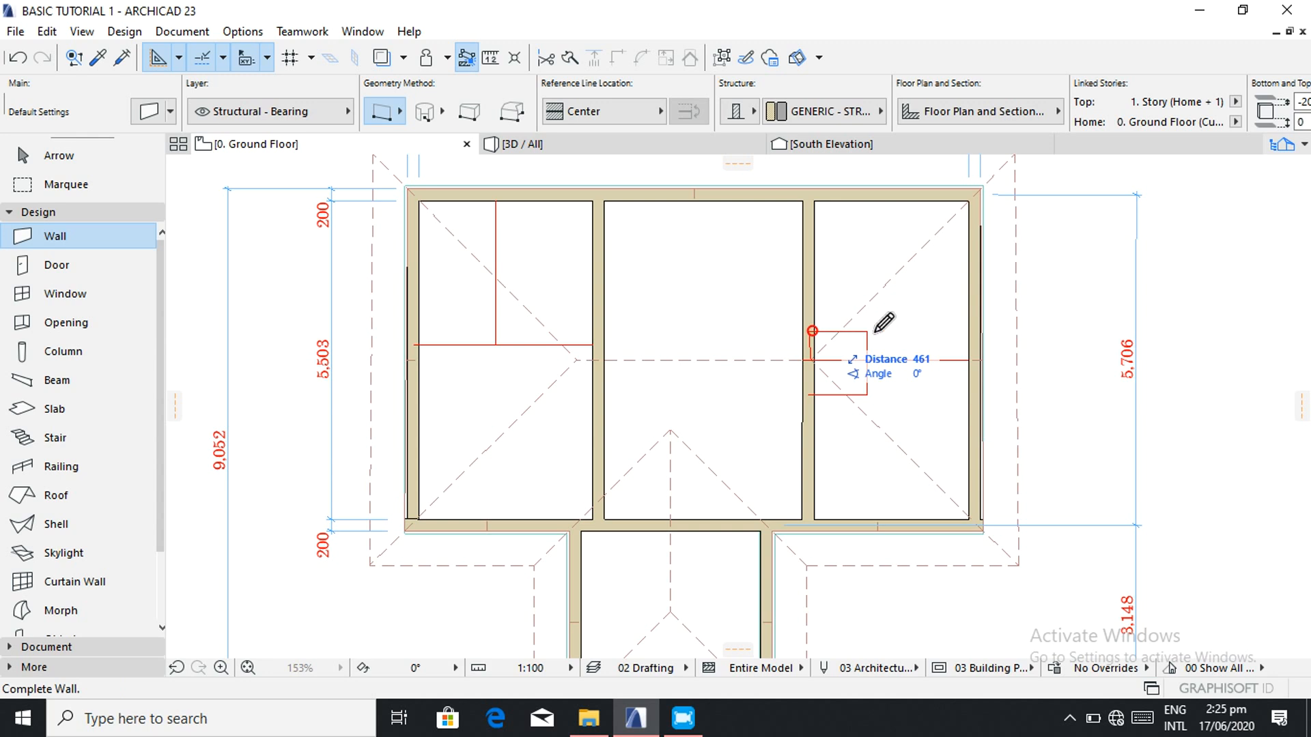
left_click(973, 326)
left_click(812, 394)
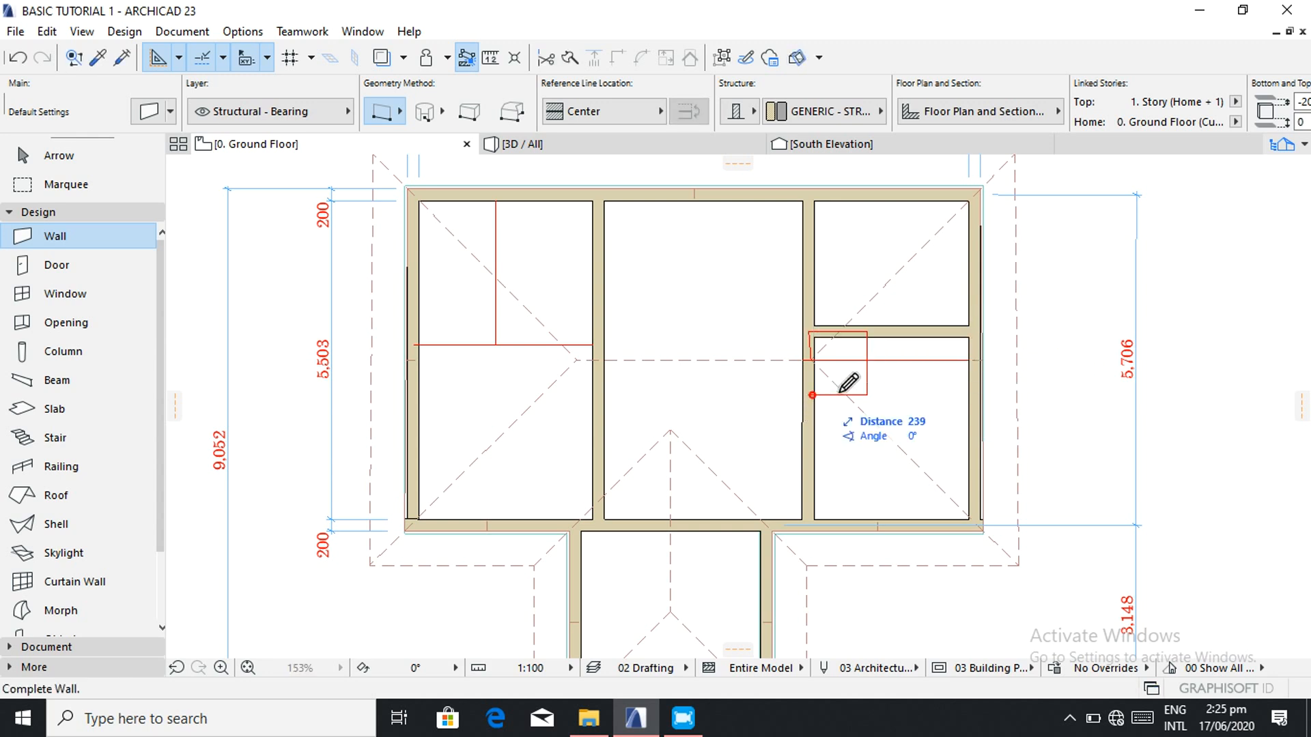
left_click(970, 394)
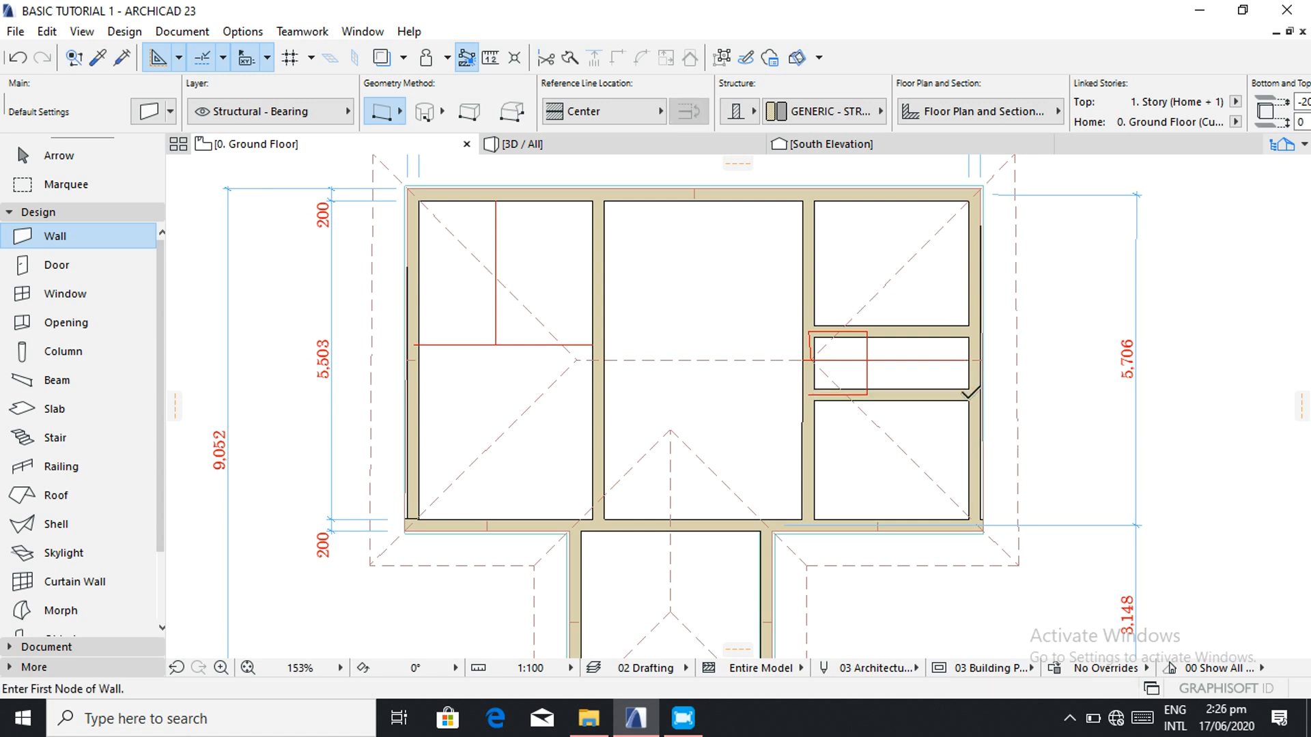
- Draw a short vertical wall between the east room's two horizontal partitions along the guide polyline's vertical edge
left_click(867, 334)
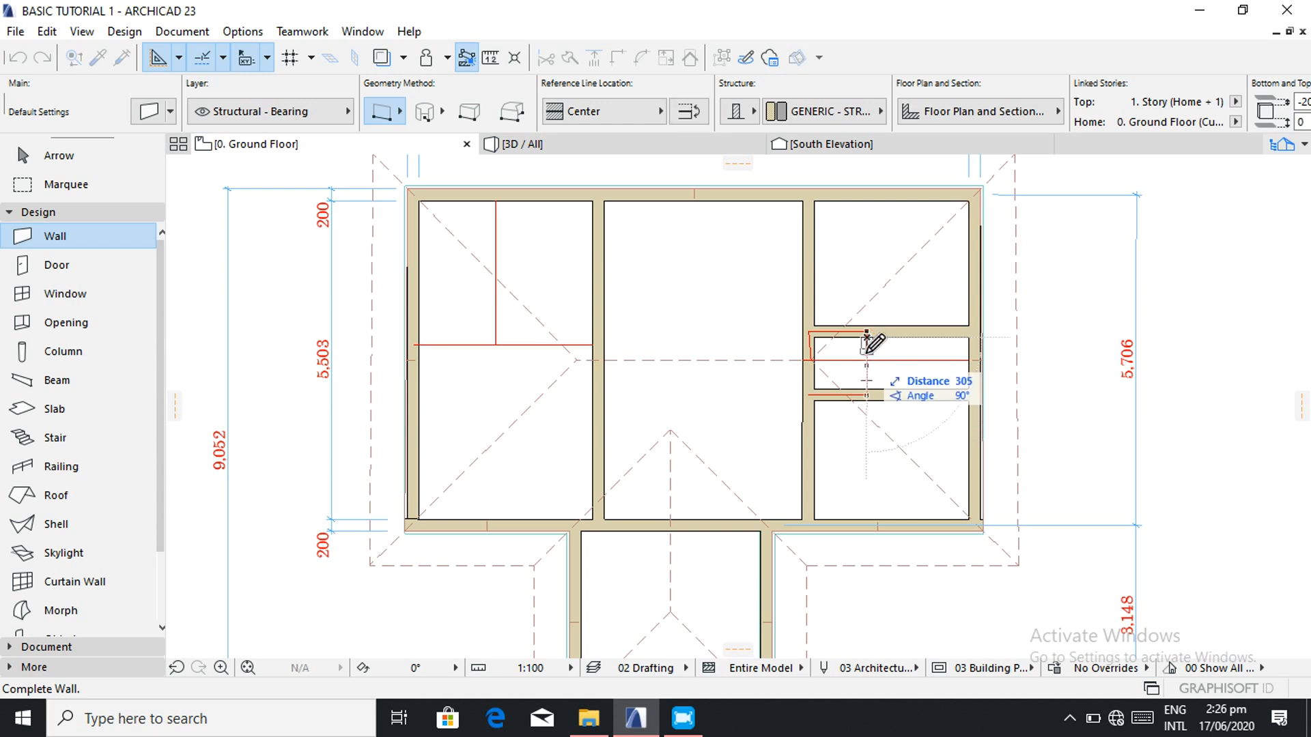
left_click(867, 388)
left_click(872, 389)
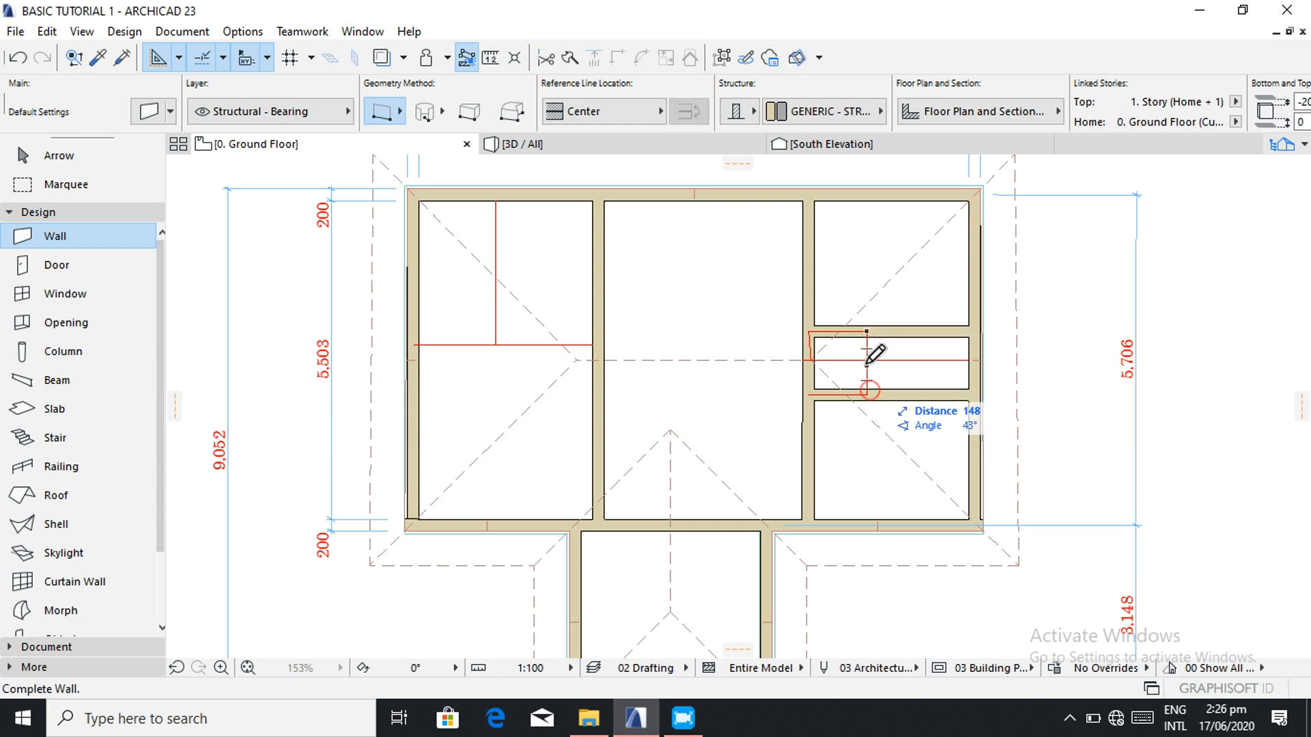
left_click(885, 327)
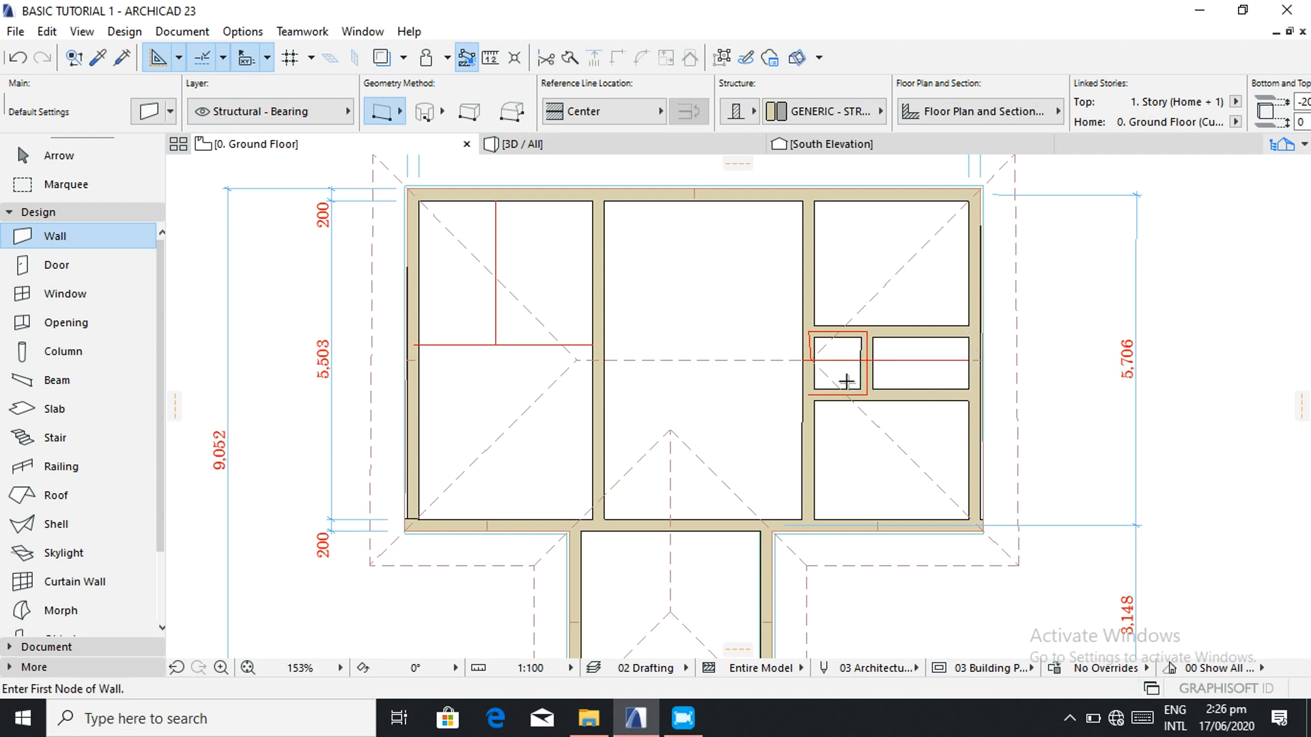
- Draw a horizontal partition wall across the west room along its red guide line, from the inner partition to the outer wall
scroll(895, 335, "up", 4)
scroll(869, 350, "down", 7)
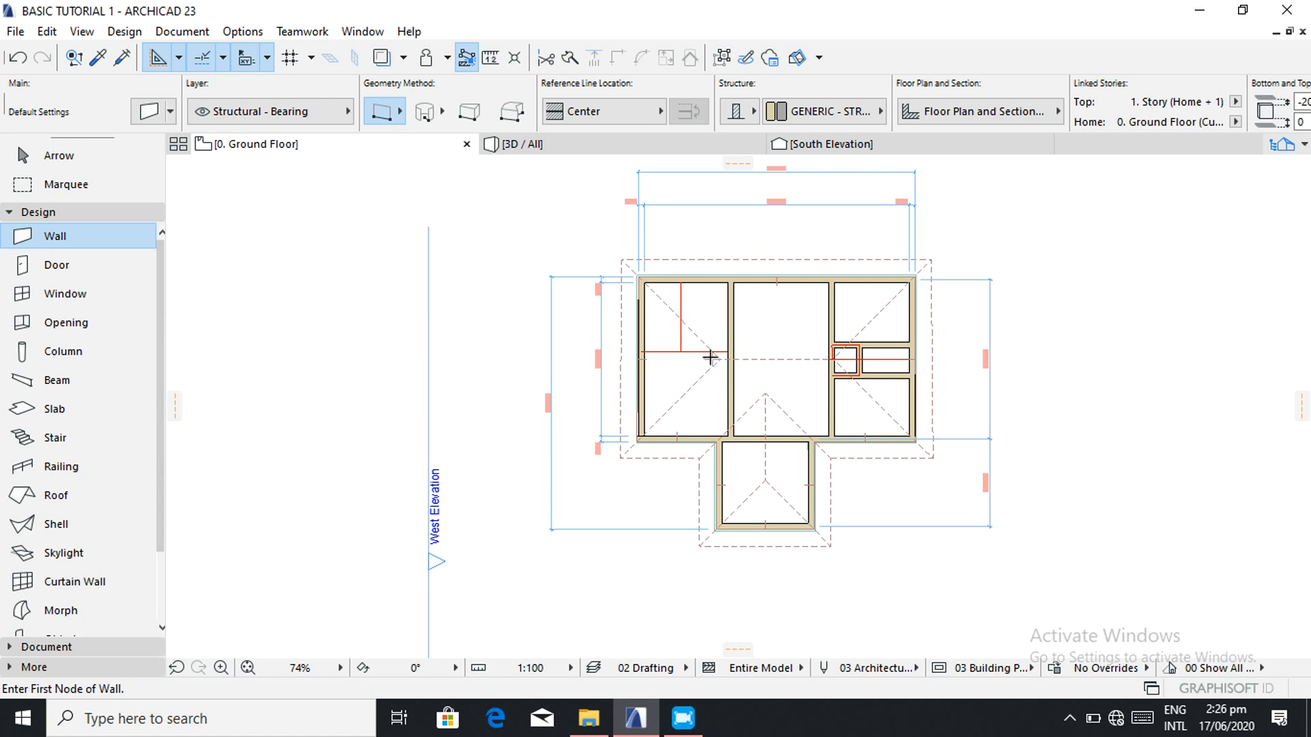
left_click(729, 351)
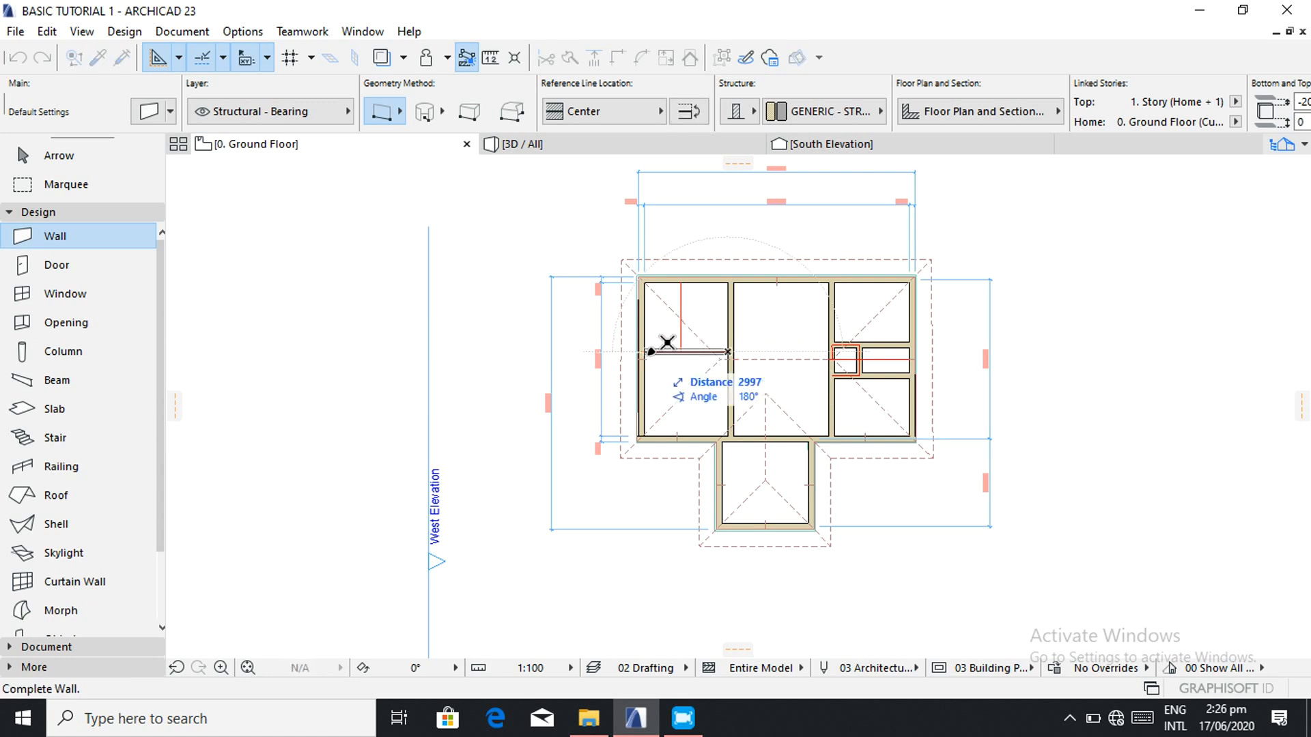
left_click(642, 354)
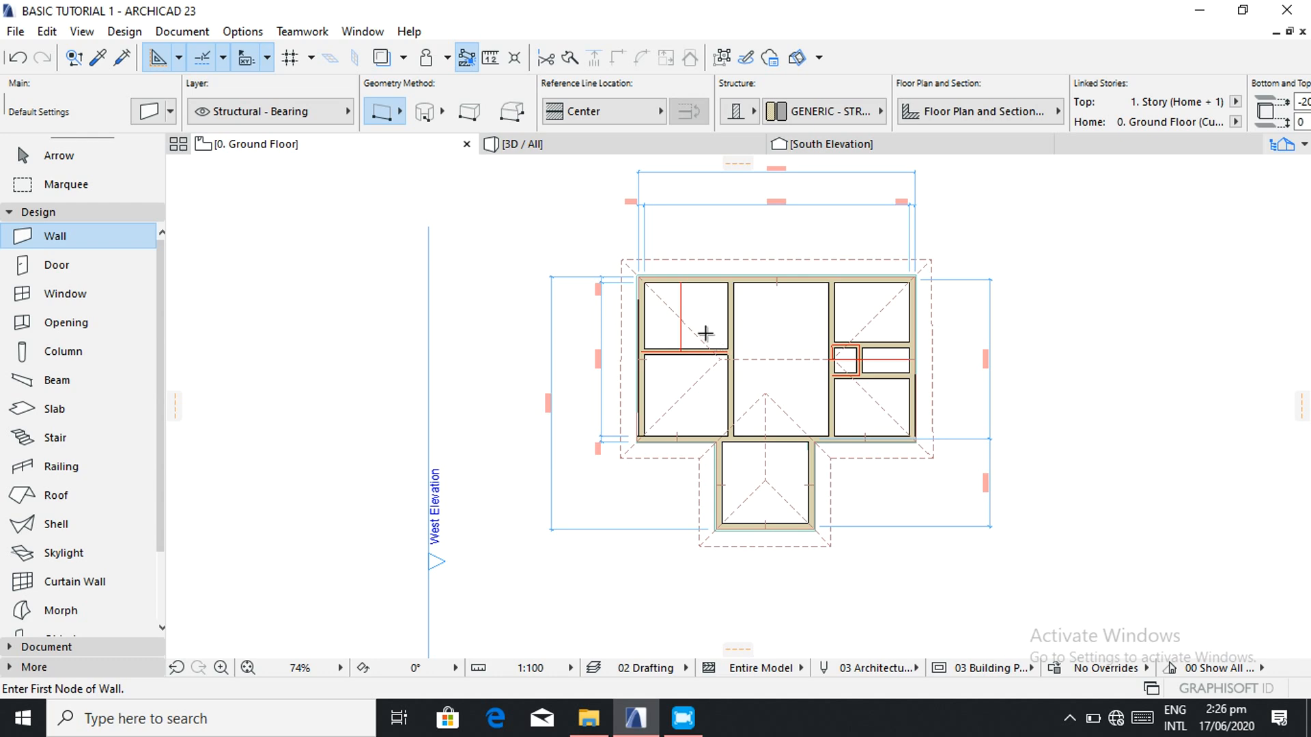
- Delete the west room's grouped guide lines and the horizontal guide line crossing the middle of the east rooms
left_click(51, 154)
scroll(739, 398, "up", 2)
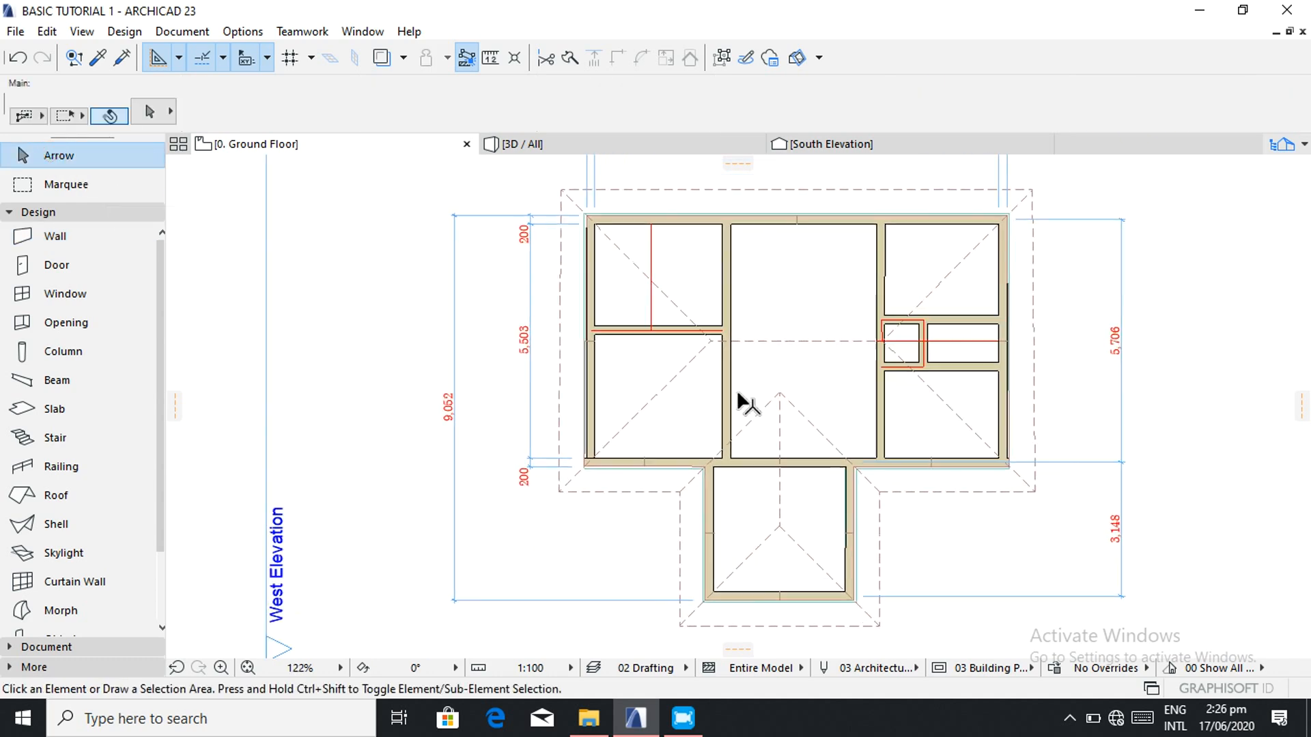
scroll(739, 399, "up", 2)
left_click(620, 268)
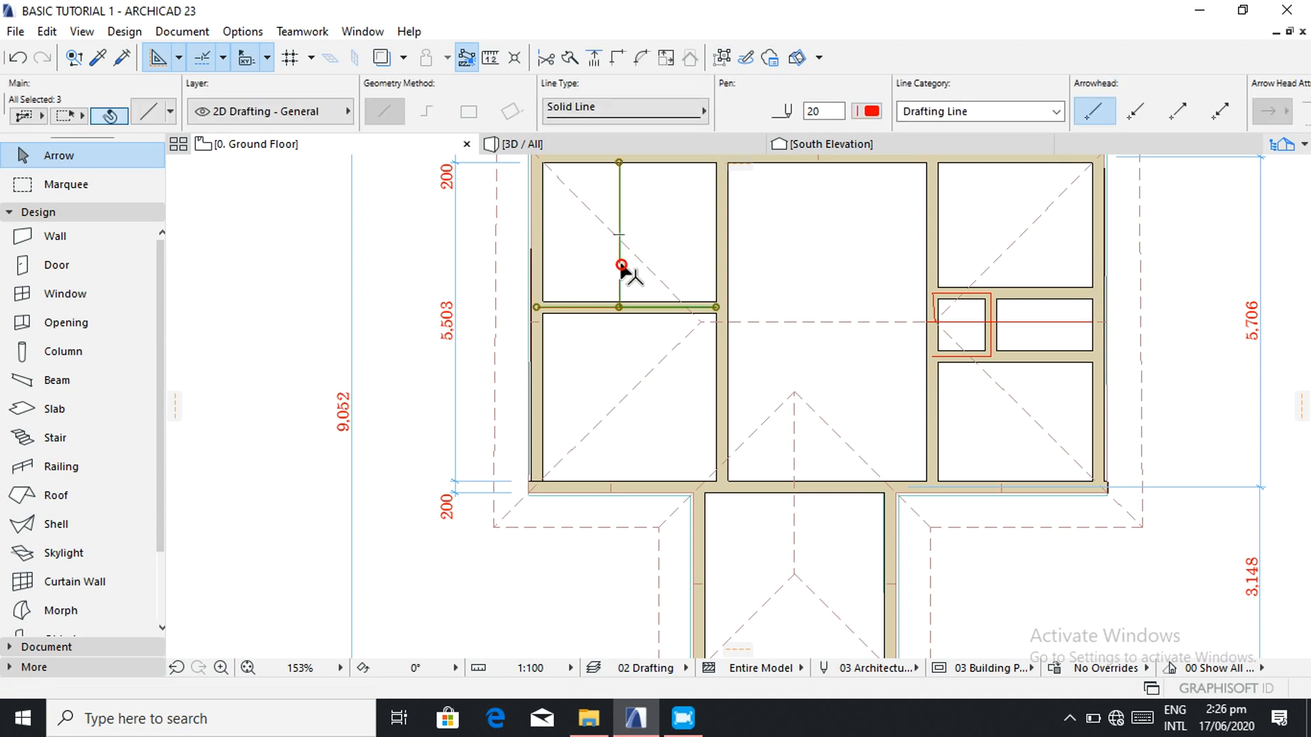
key("Delete")
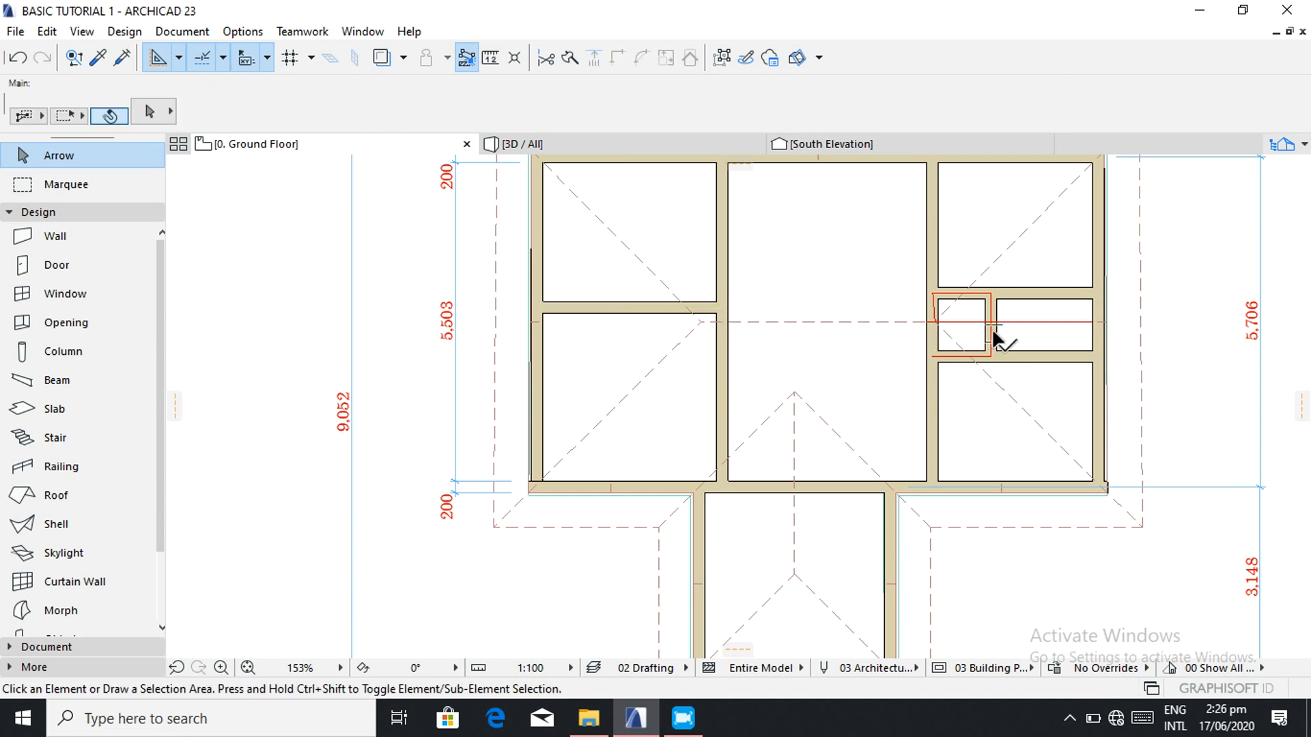
left_click(1019, 317)
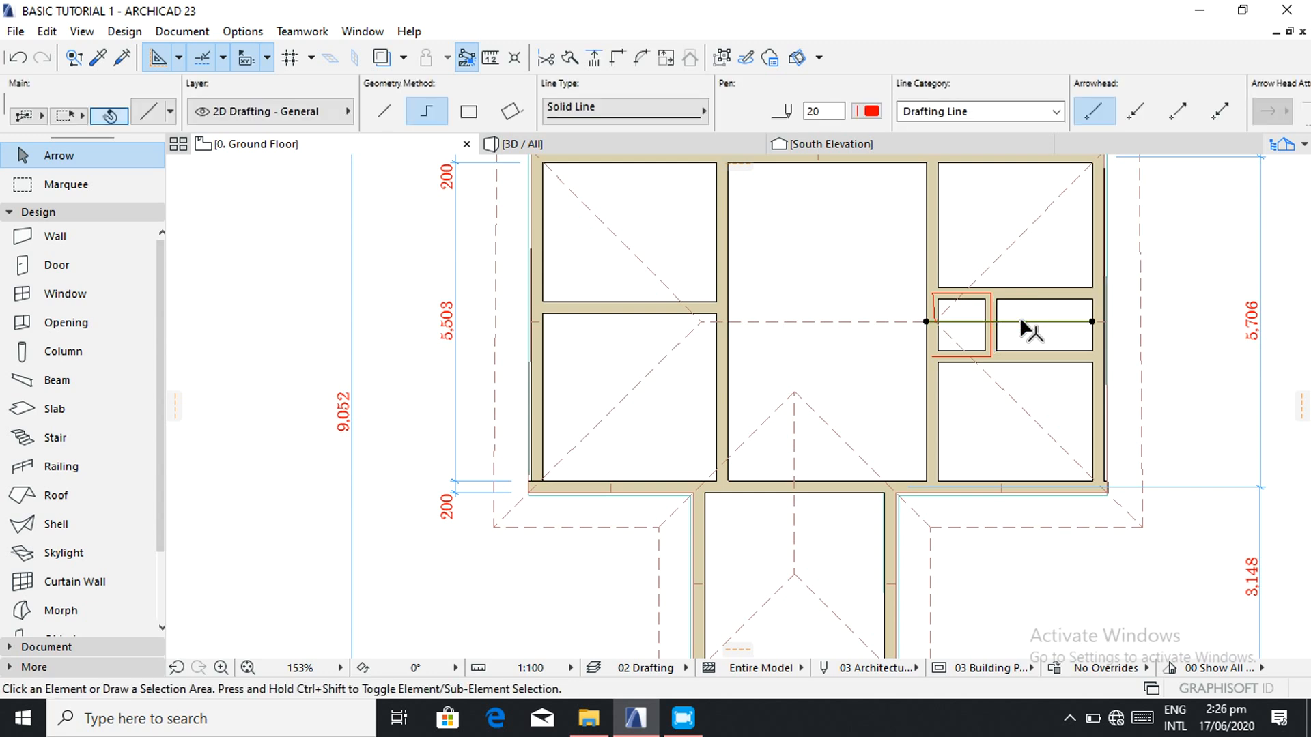
key("Delete")
left_click(990, 343)
key("Delete")
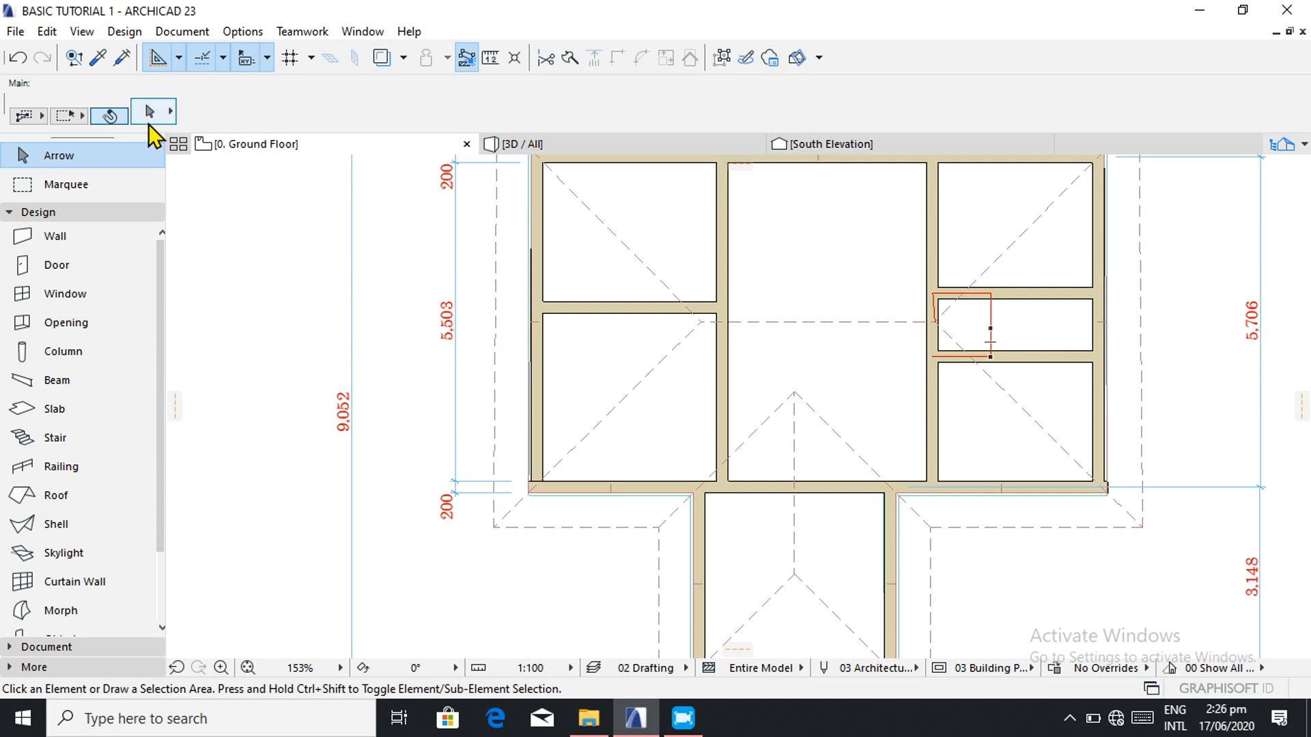
left_click(12, 55)
- Delete the remaining red guide polyline around the small room between the two east partitions, keeping the walls
scroll(851, 293, "up", 3)
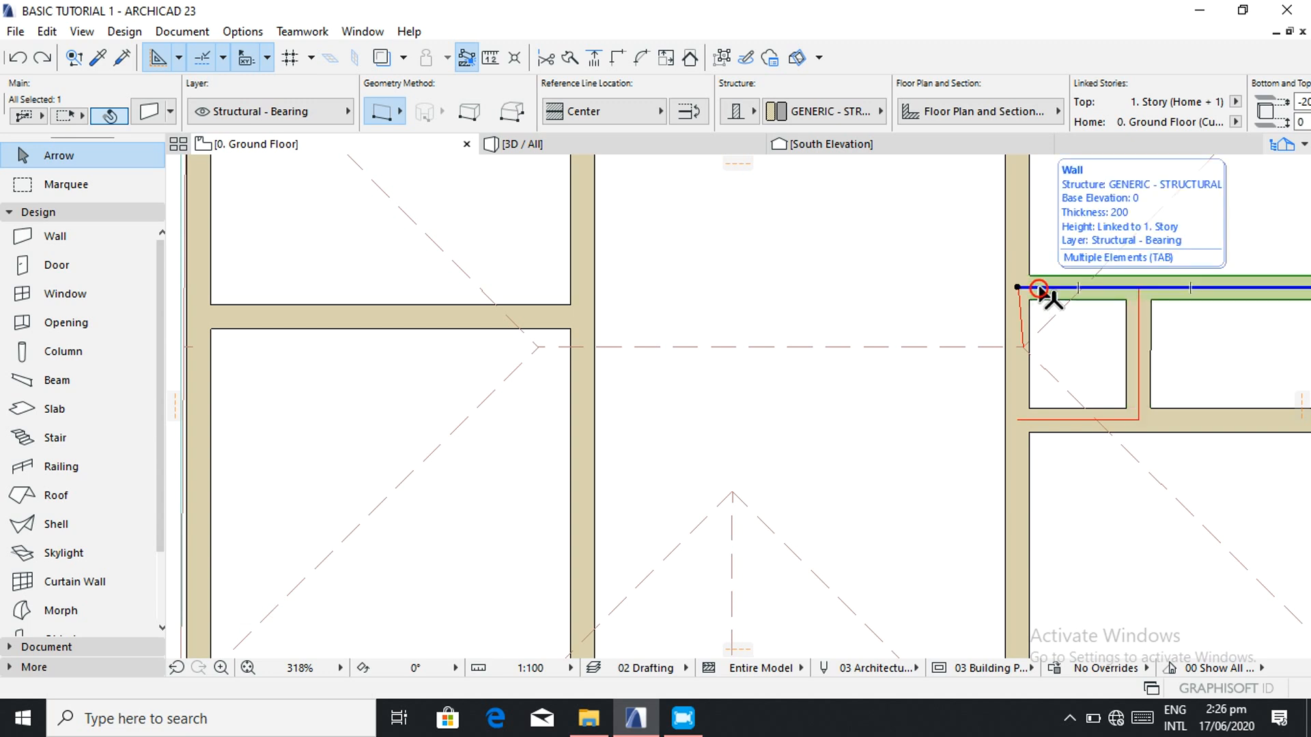
left_click(1020, 305)
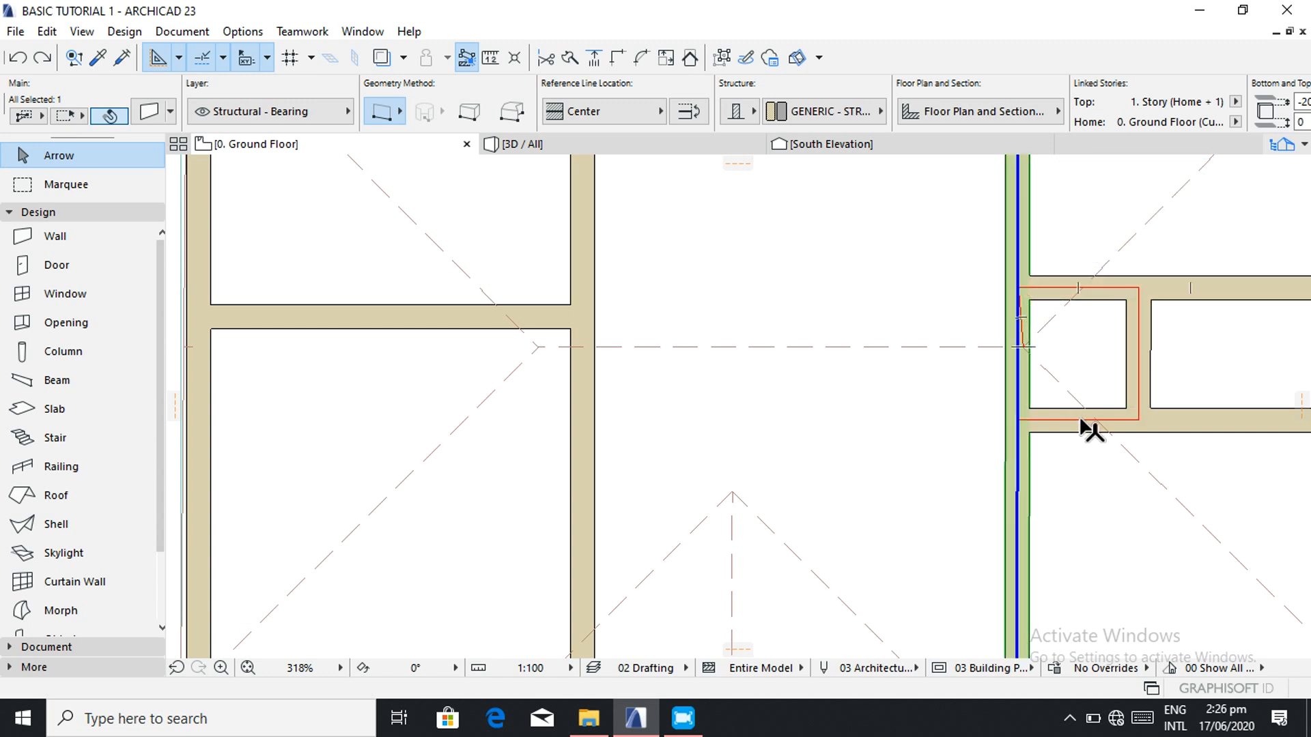
scroll(1079, 423, "up", 5)
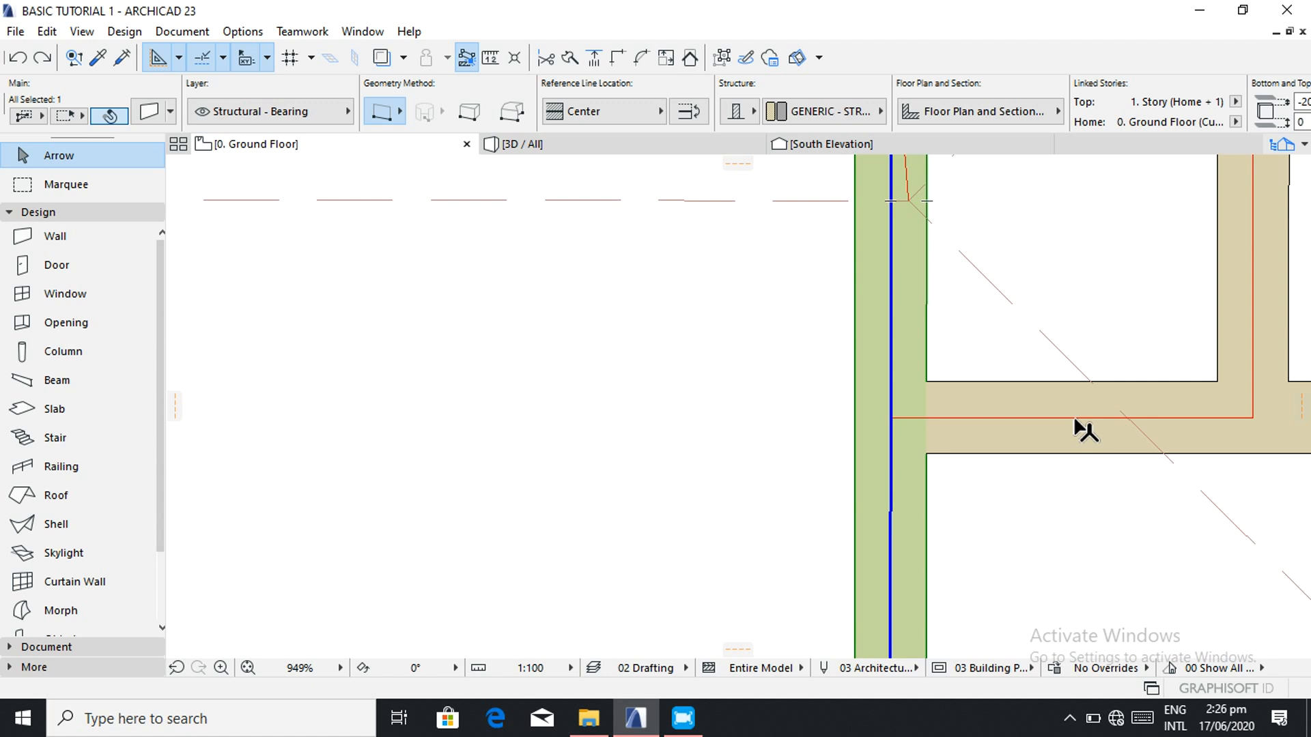
left_click(1078, 428)
scroll(1161, 355, "down", 3)
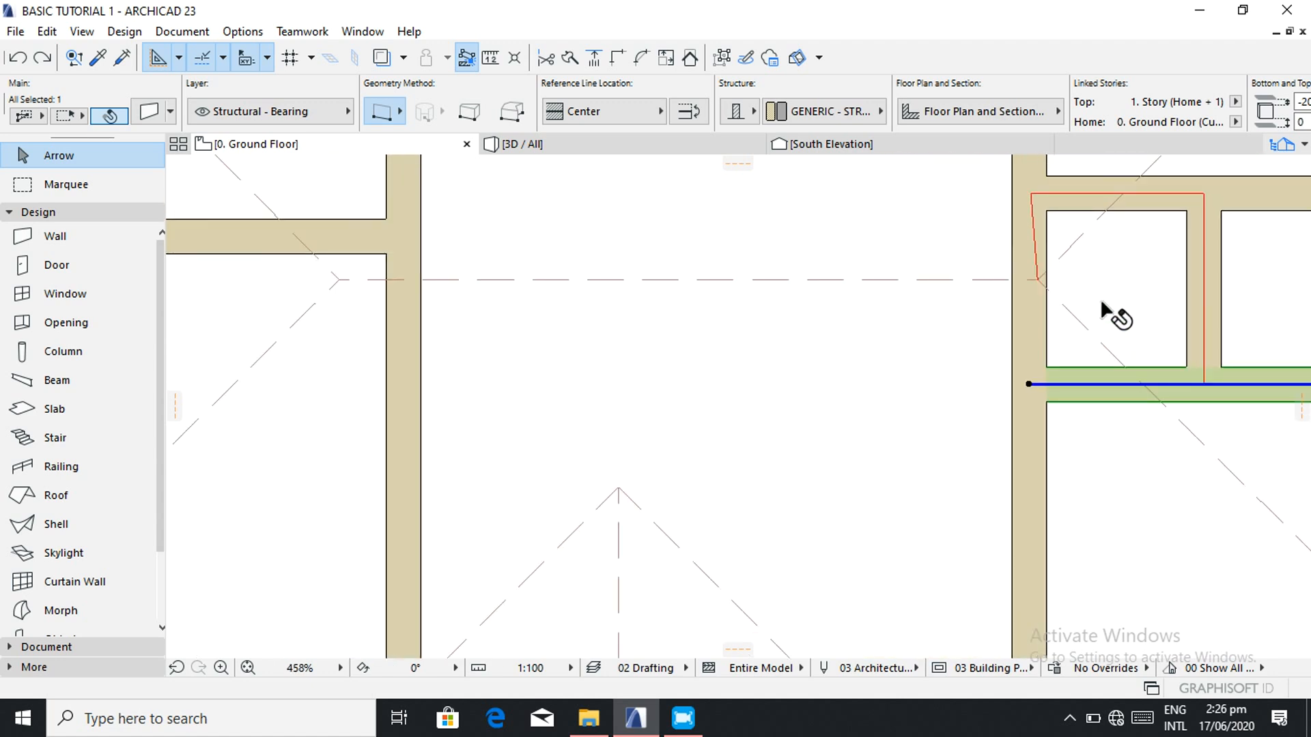
left_click(1036, 267)
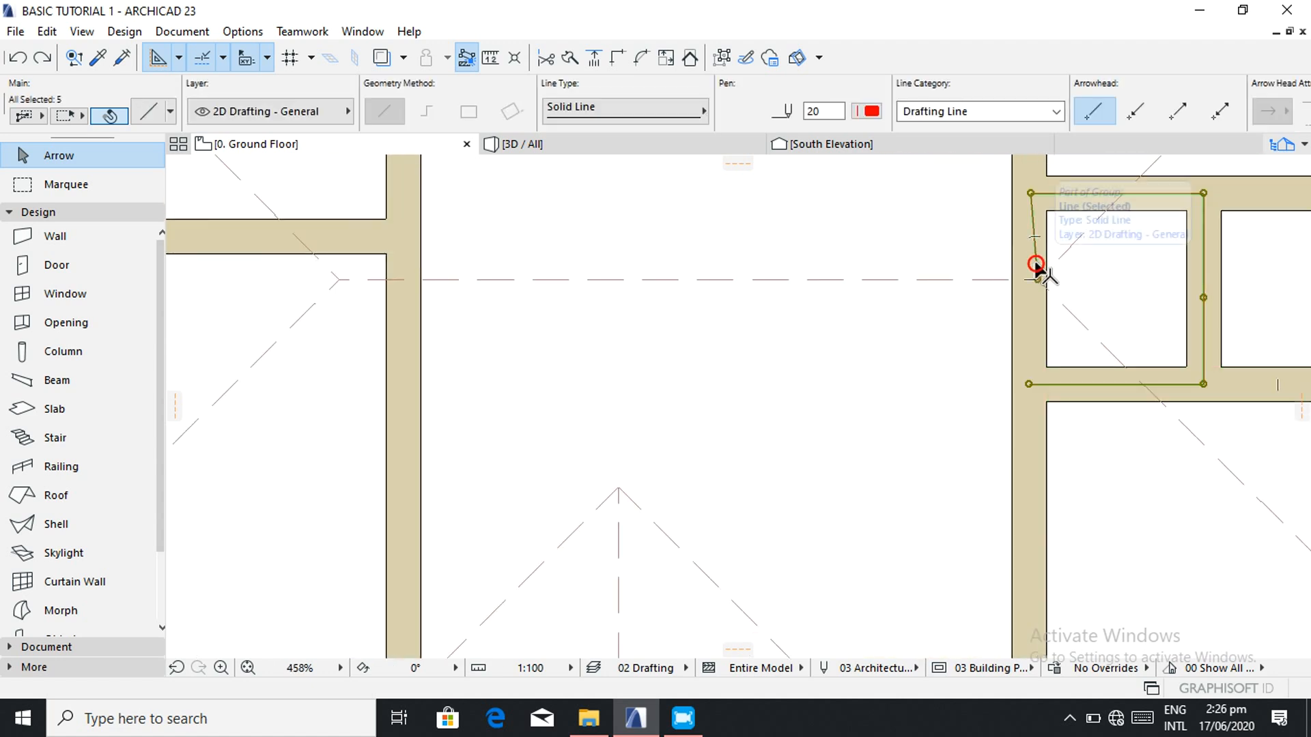
key("Escape")
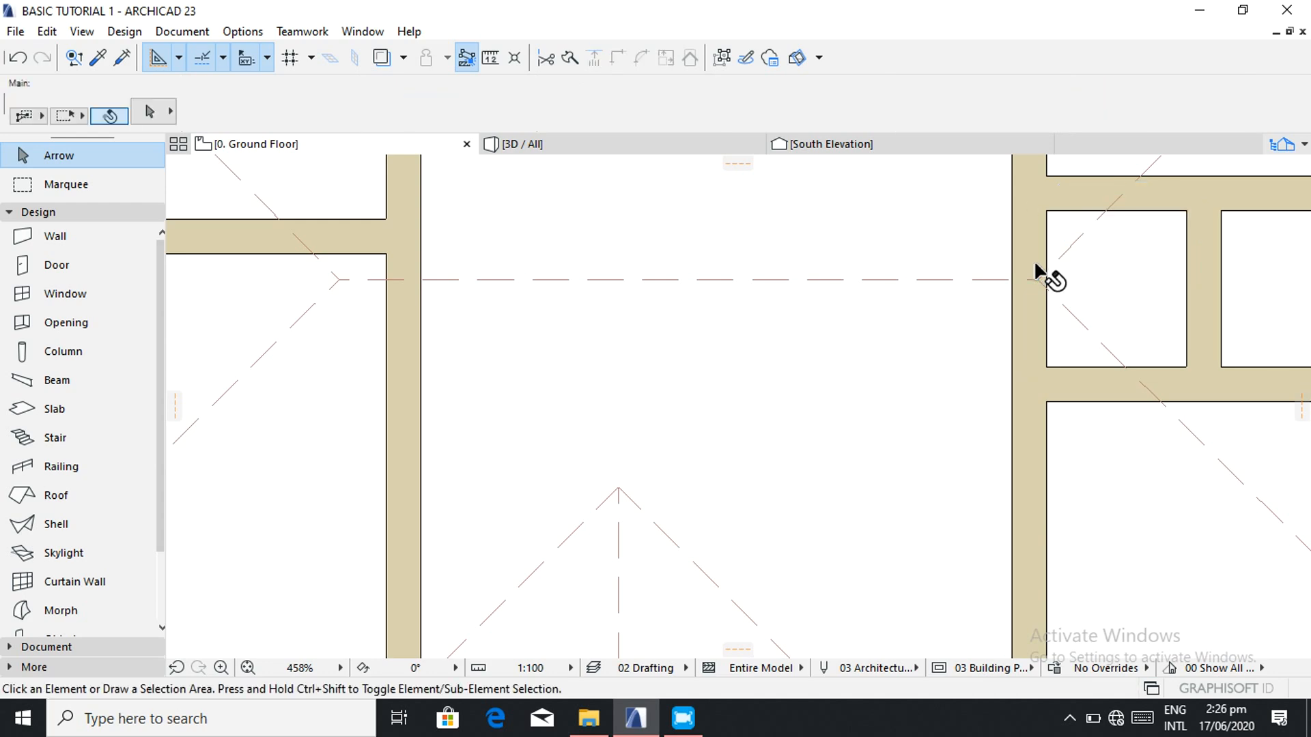
- Add a vertical dimension chain west of the house through the north wall, the west rooms' partition and the south wall
scroll(1038, 273, "down", 6)
scroll(1038, 273, "down", 1)
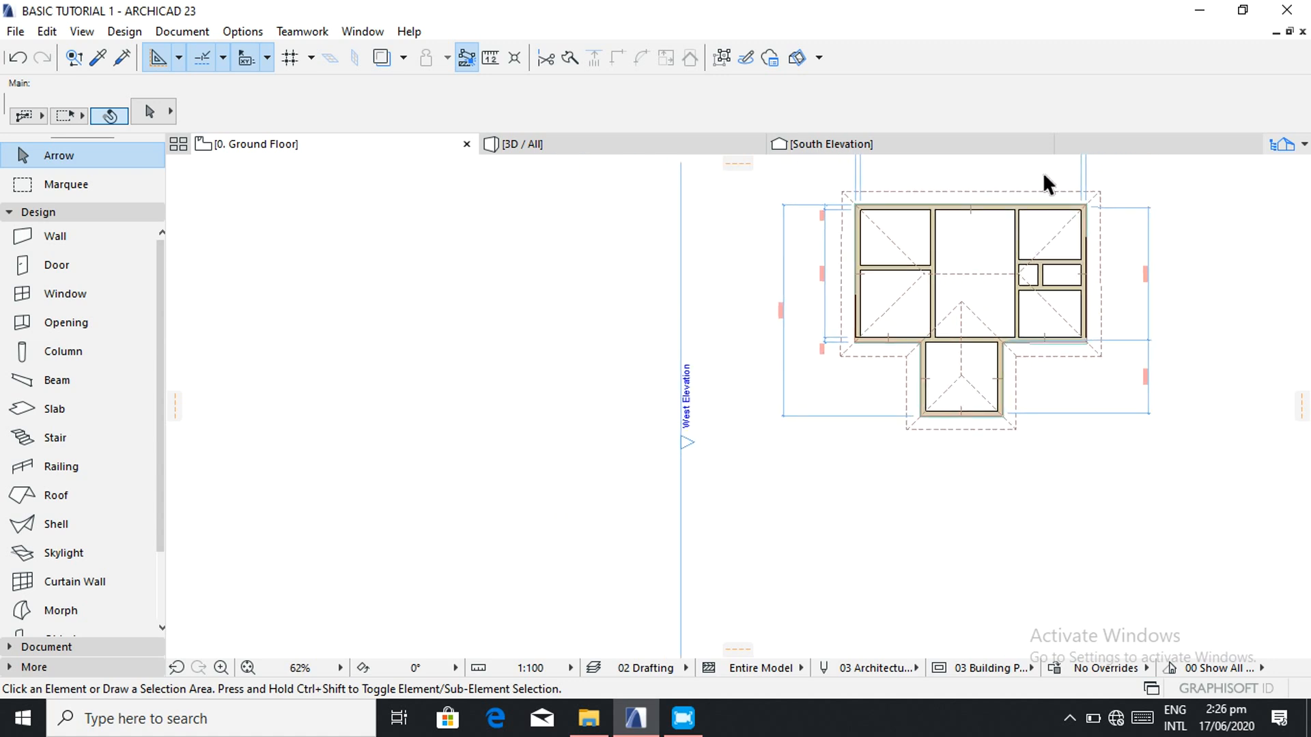
scroll(1043, 170, "up", 1)
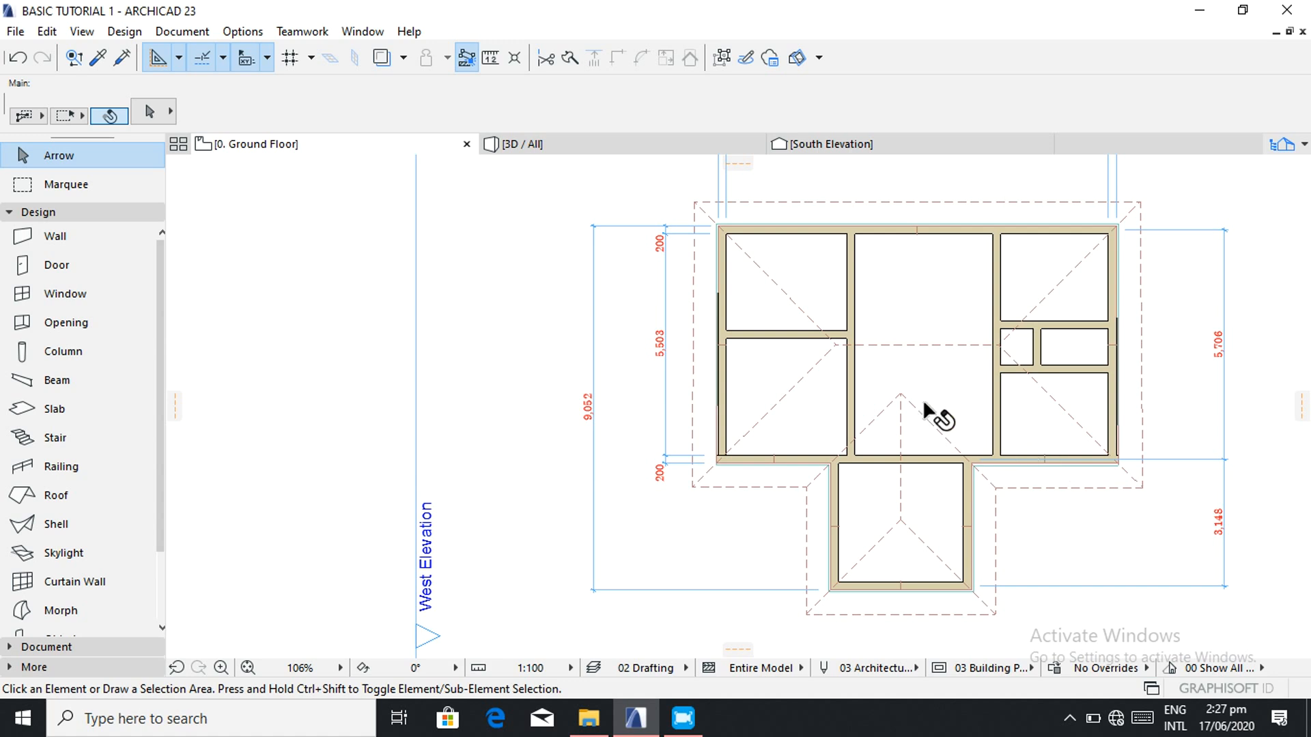
scroll(768, 370, "down", 1)
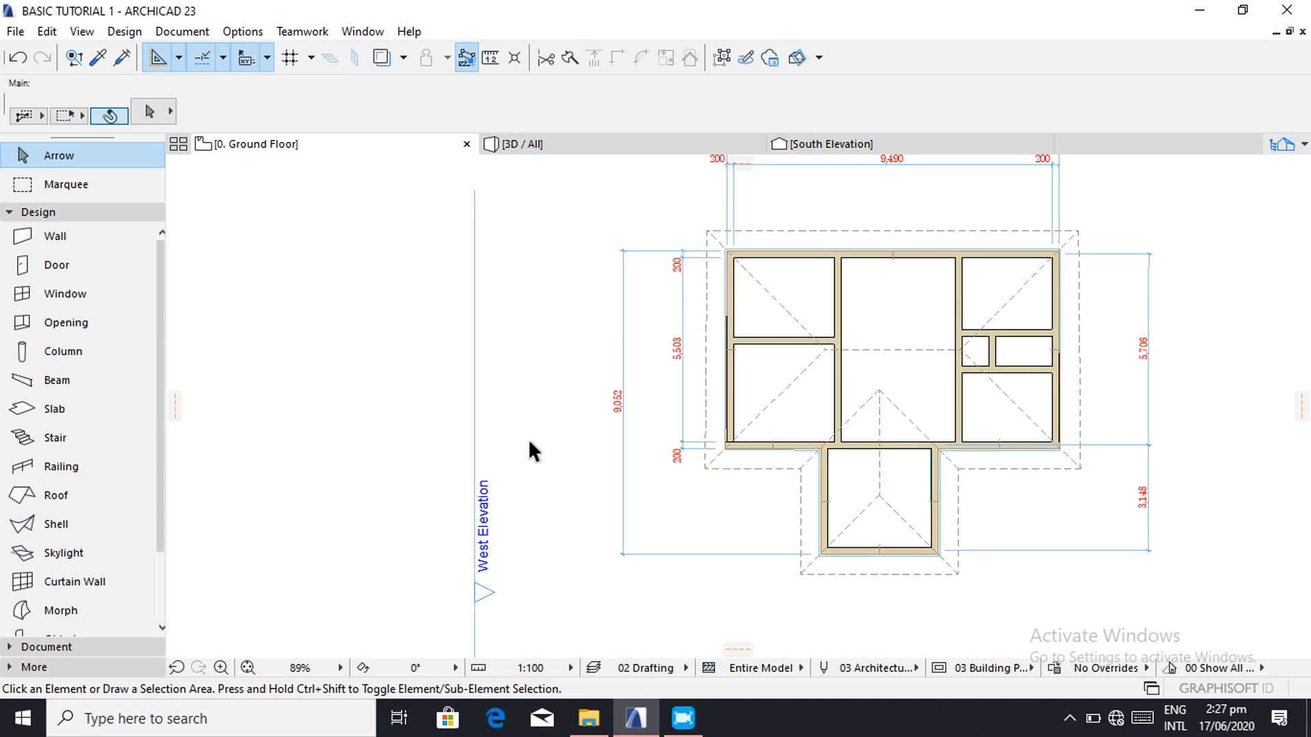
left_click(183, 31)
mouse_move(360, 56)
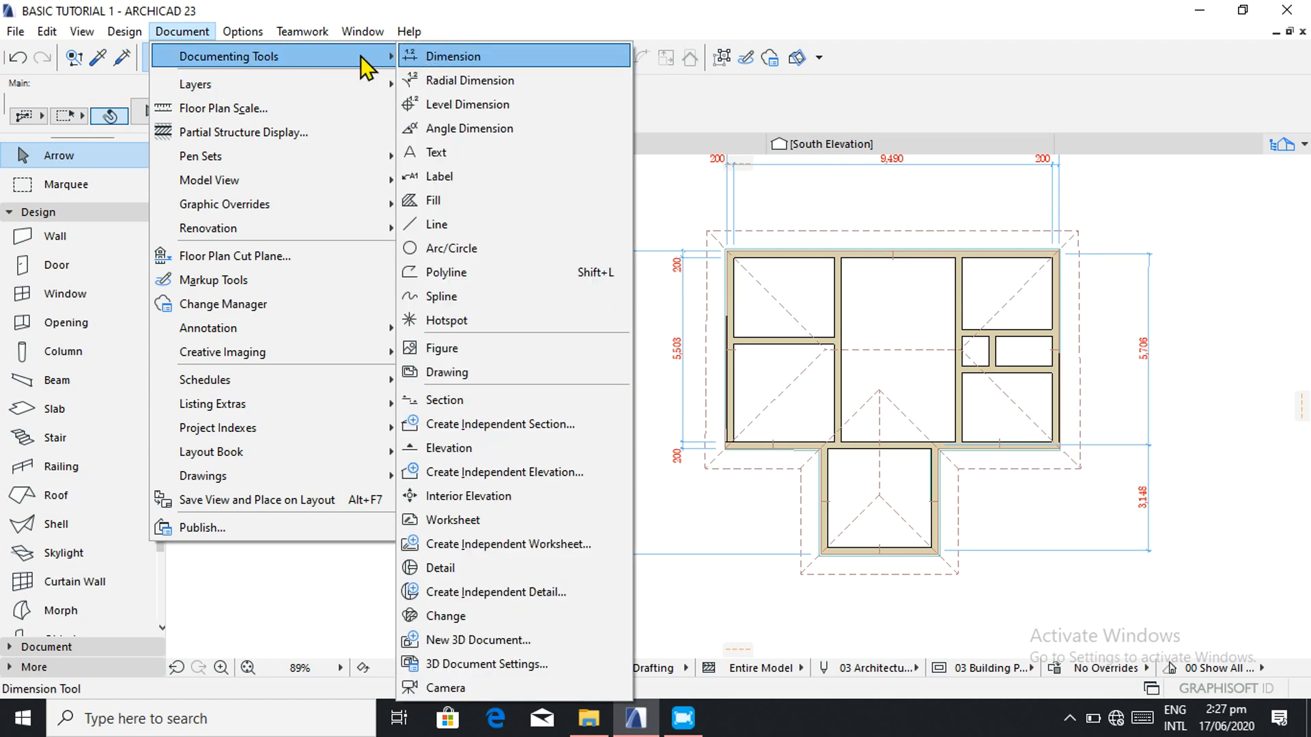
left_click(474, 60)
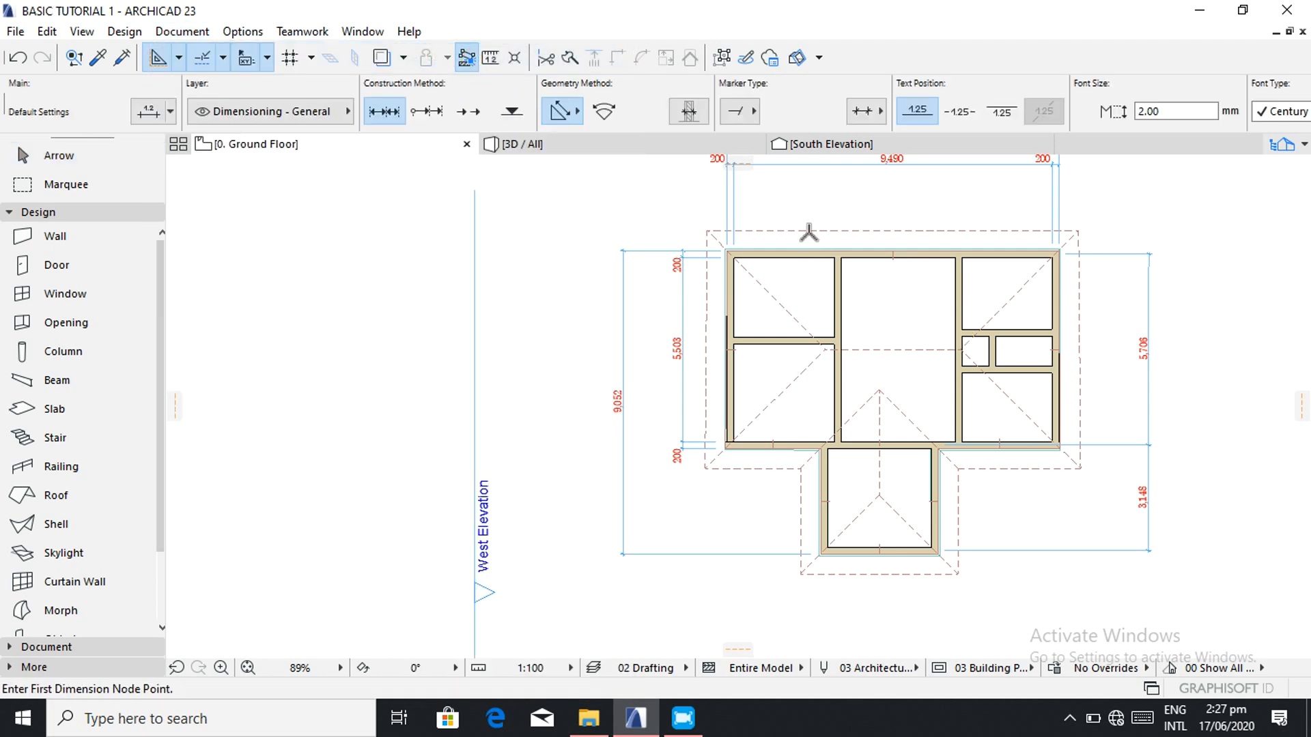
scroll(785, 256, "up", 4)
left_click(710, 273)
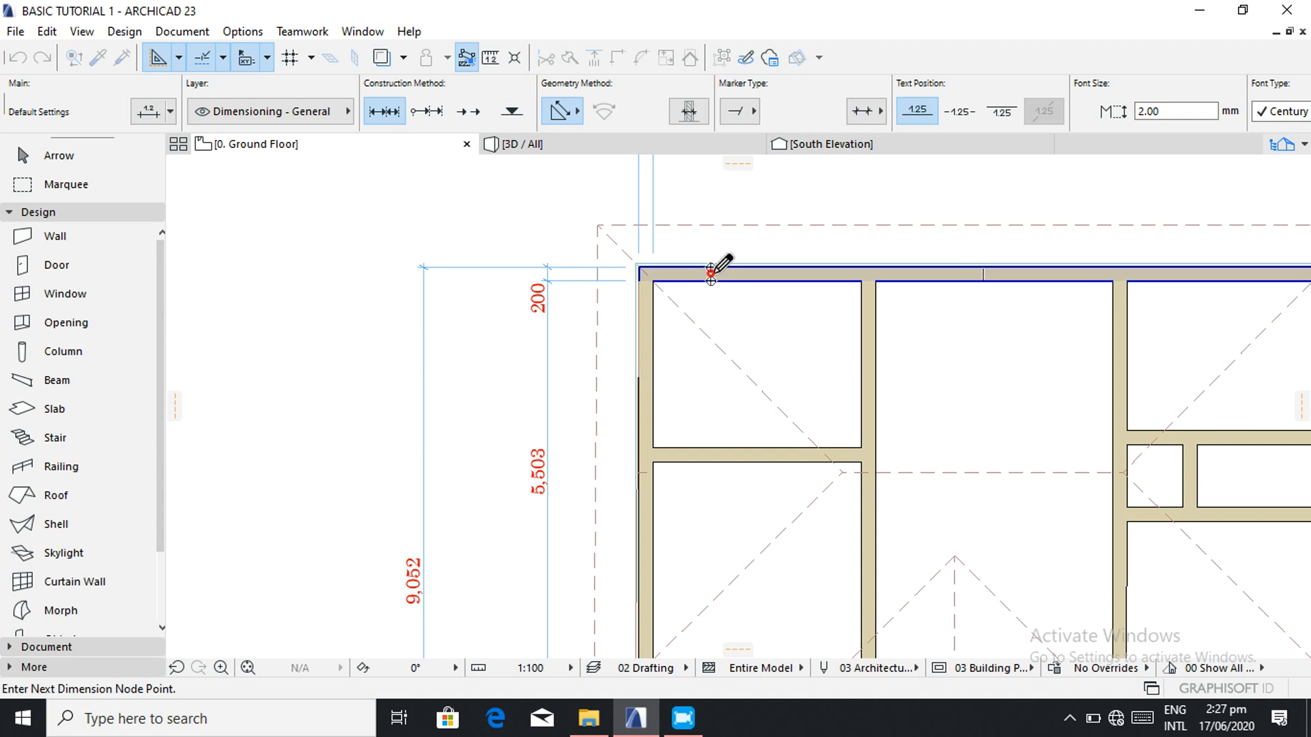
left_click(724, 450)
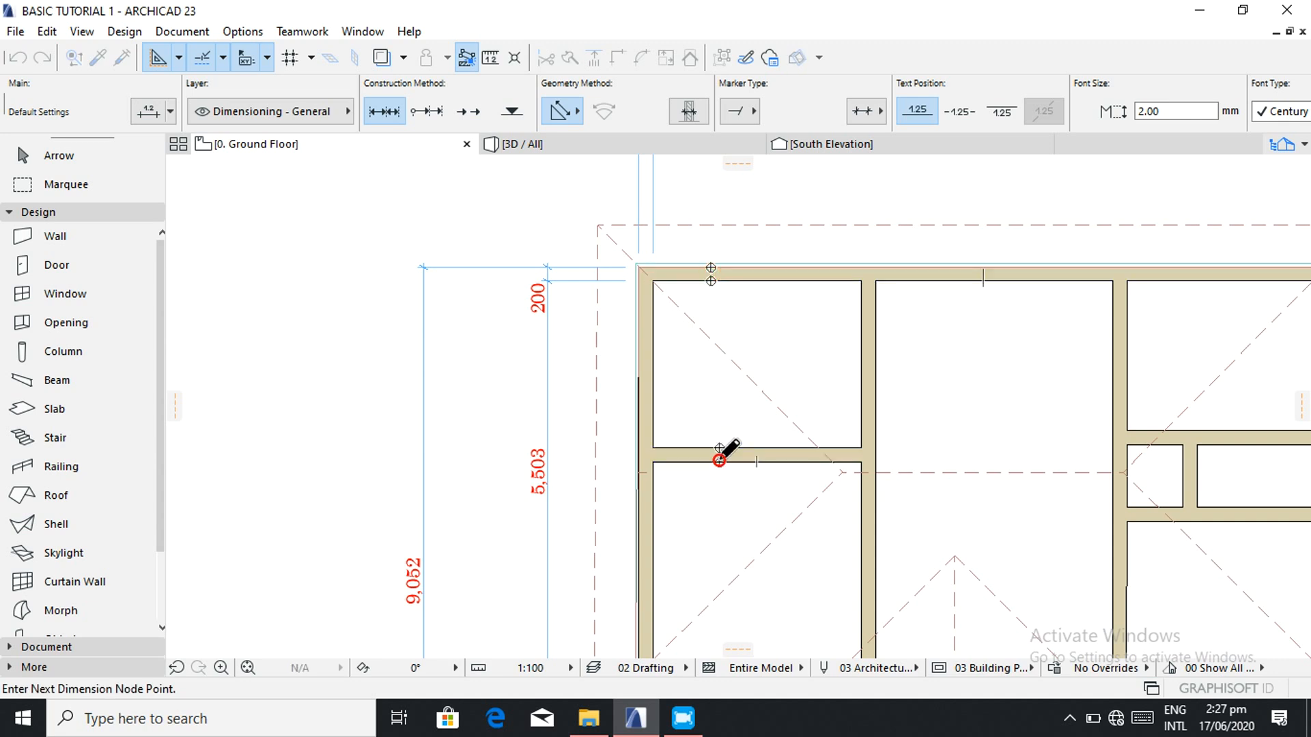
scroll(727, 451, "down", 4)
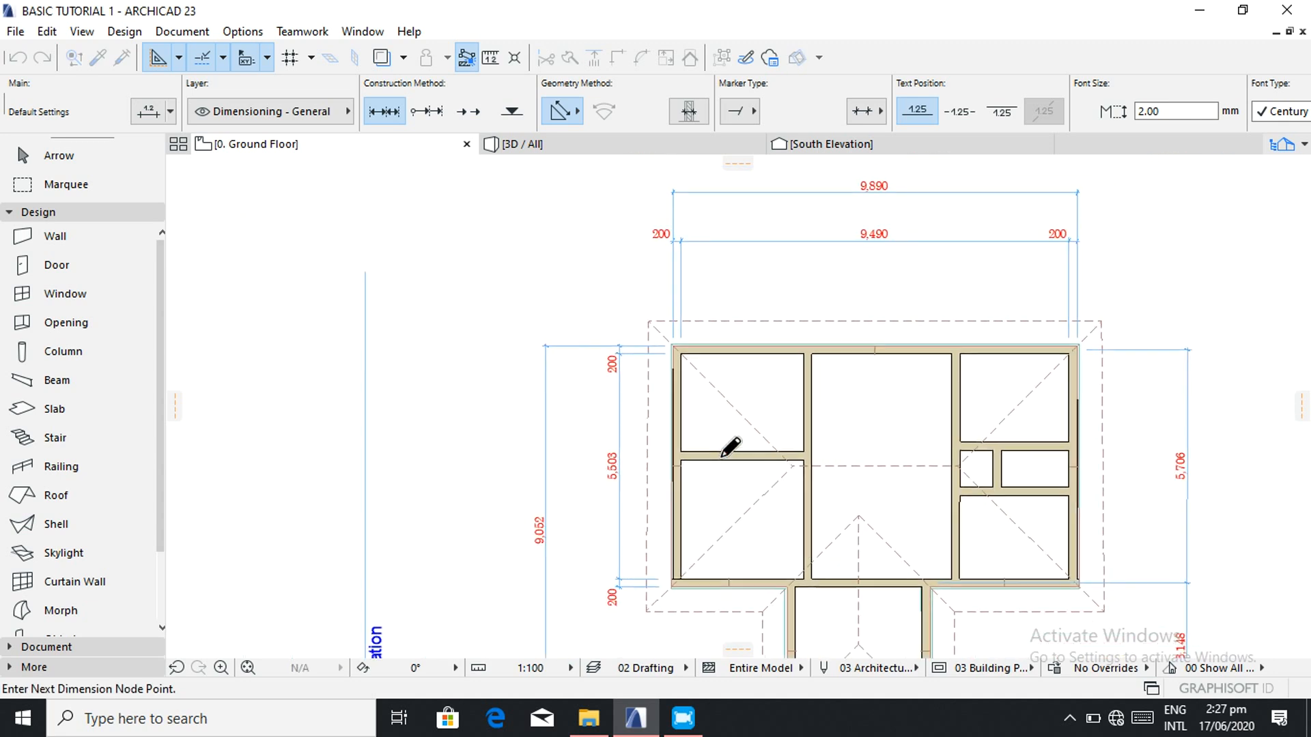
left_click(716, 581)
right_click(632, 521)
left_click(671, 642)
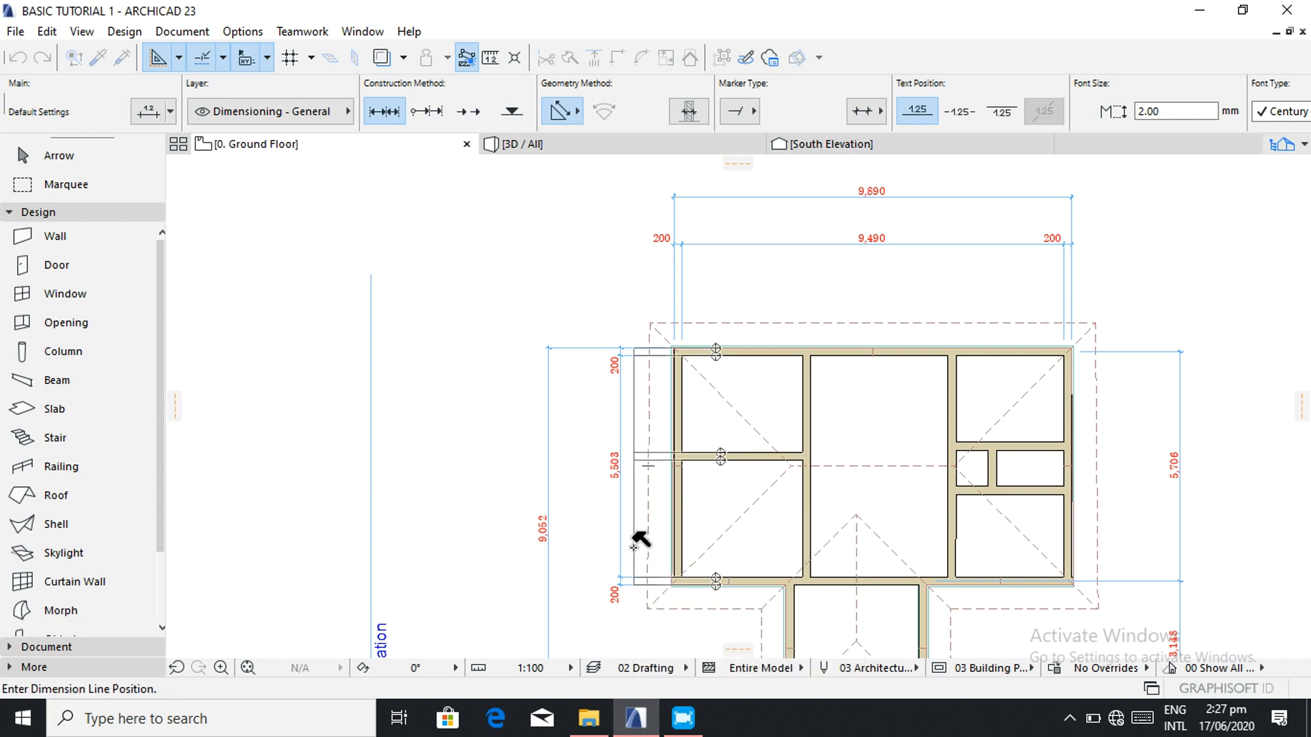
left_click(633, 548)
- Add a vertical dimension chain east of the house through the north wall, both east partitions and the south wall
scroll(789, 505, "down", 1)
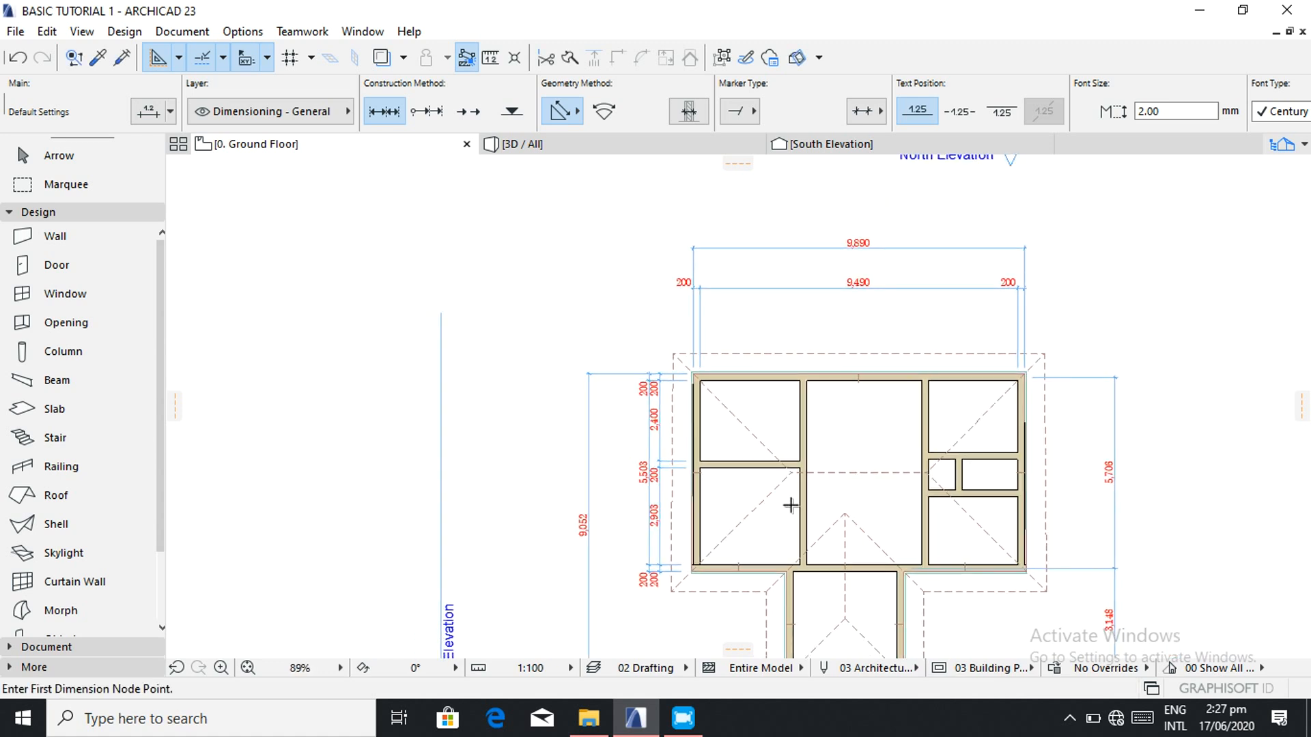
left_click(979, 377)
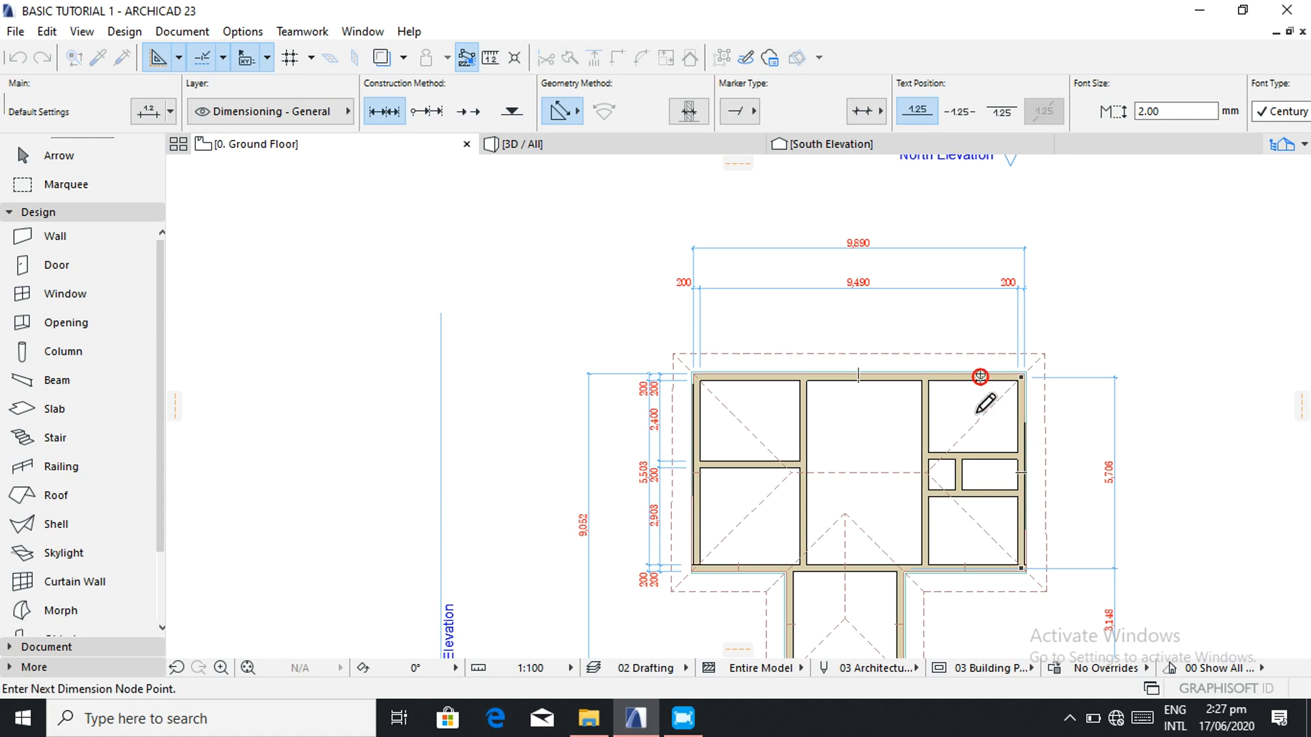
left_click(974, 455)
left_click(978, 492)
left_click(976, 567)
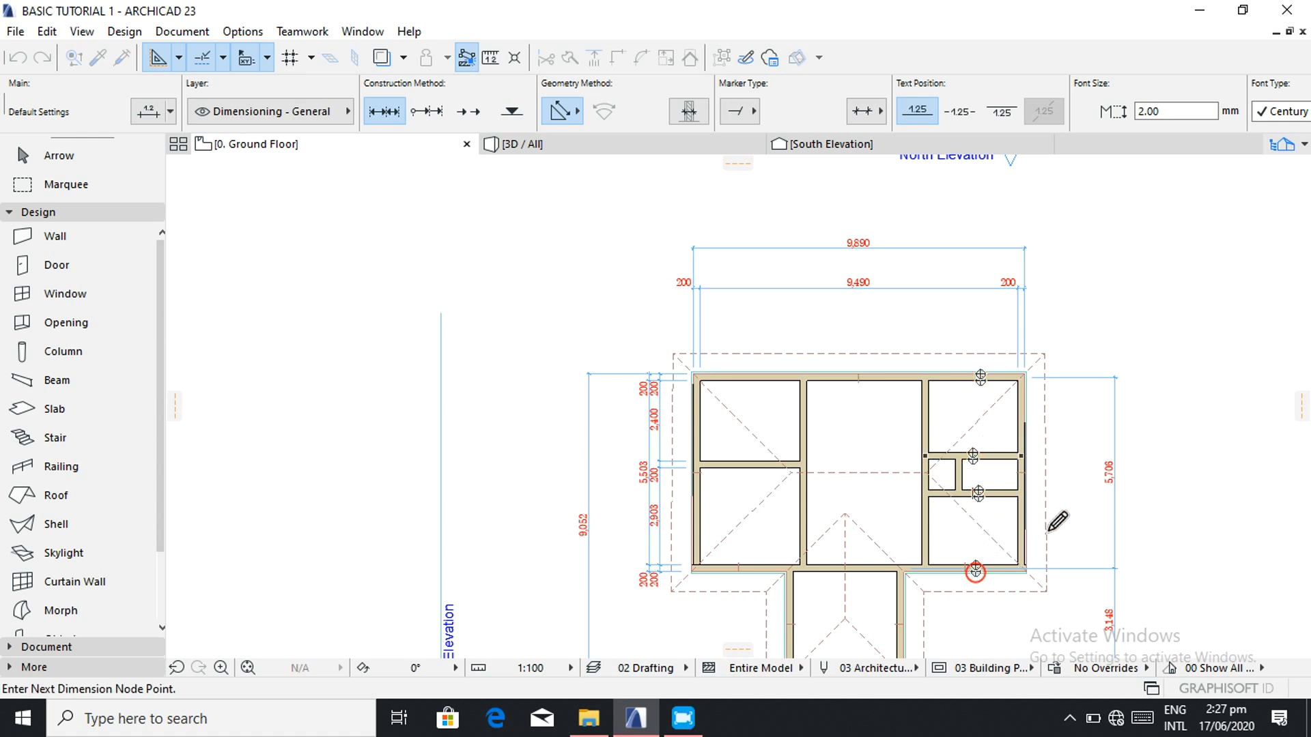
right_click(1069, 517)
left_click(1106, 636)
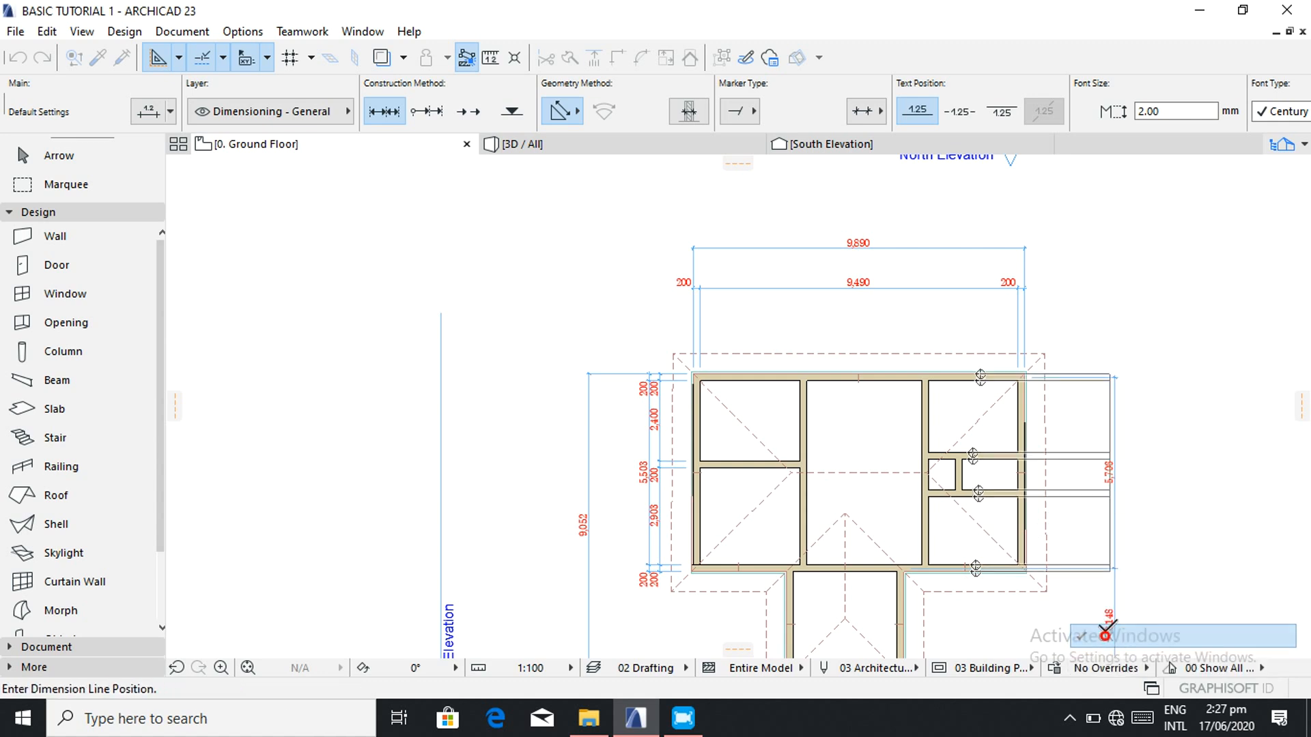
left_click(1089, 558)
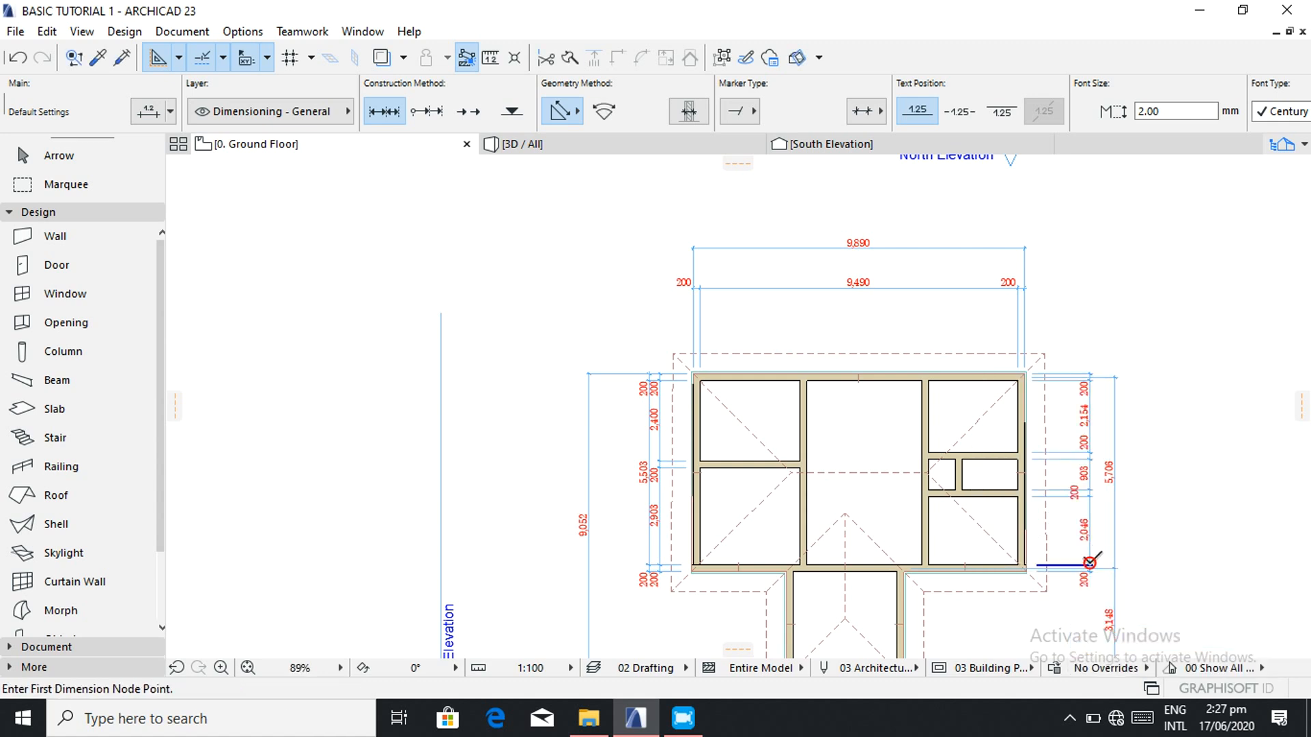
- Add a horizontal dimension chain above the house through both outer side walls and the two long vertical partitions, below the existing dimensions
scroll(1128, 504, "up", 5)
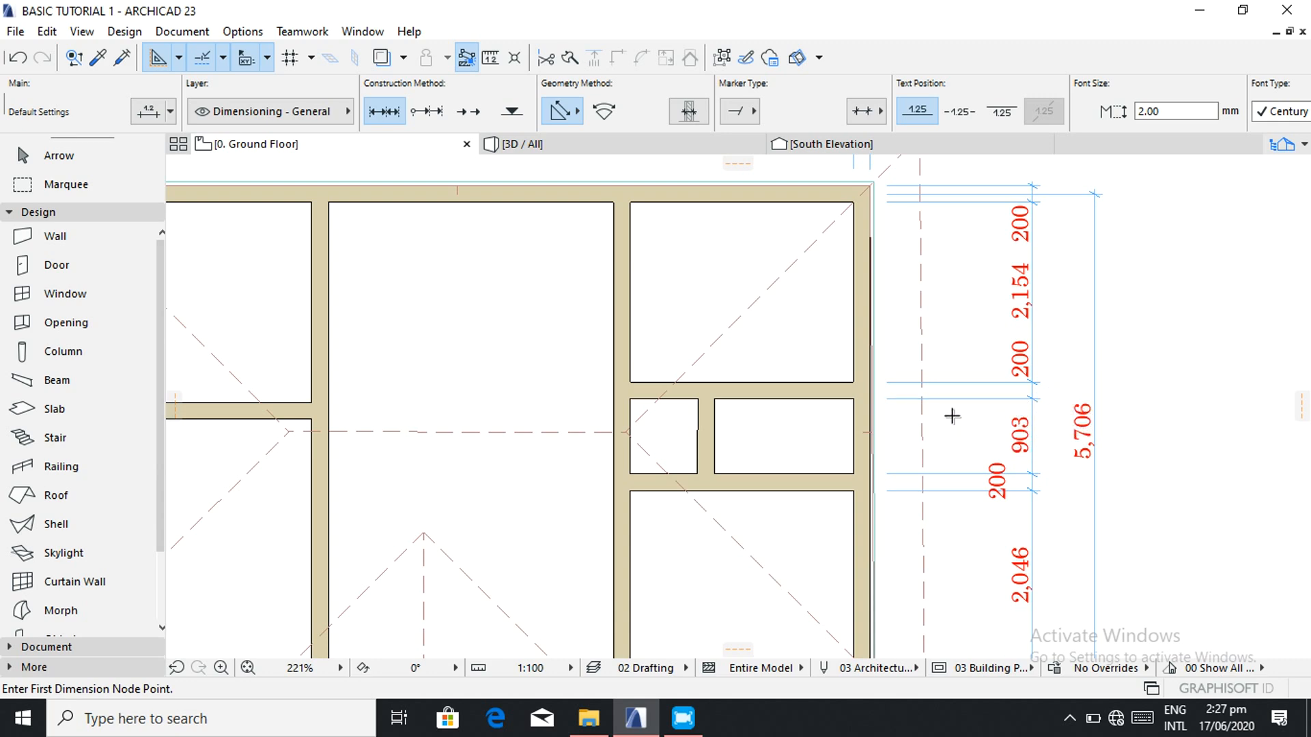
scroll(952, 416, "down", 2)
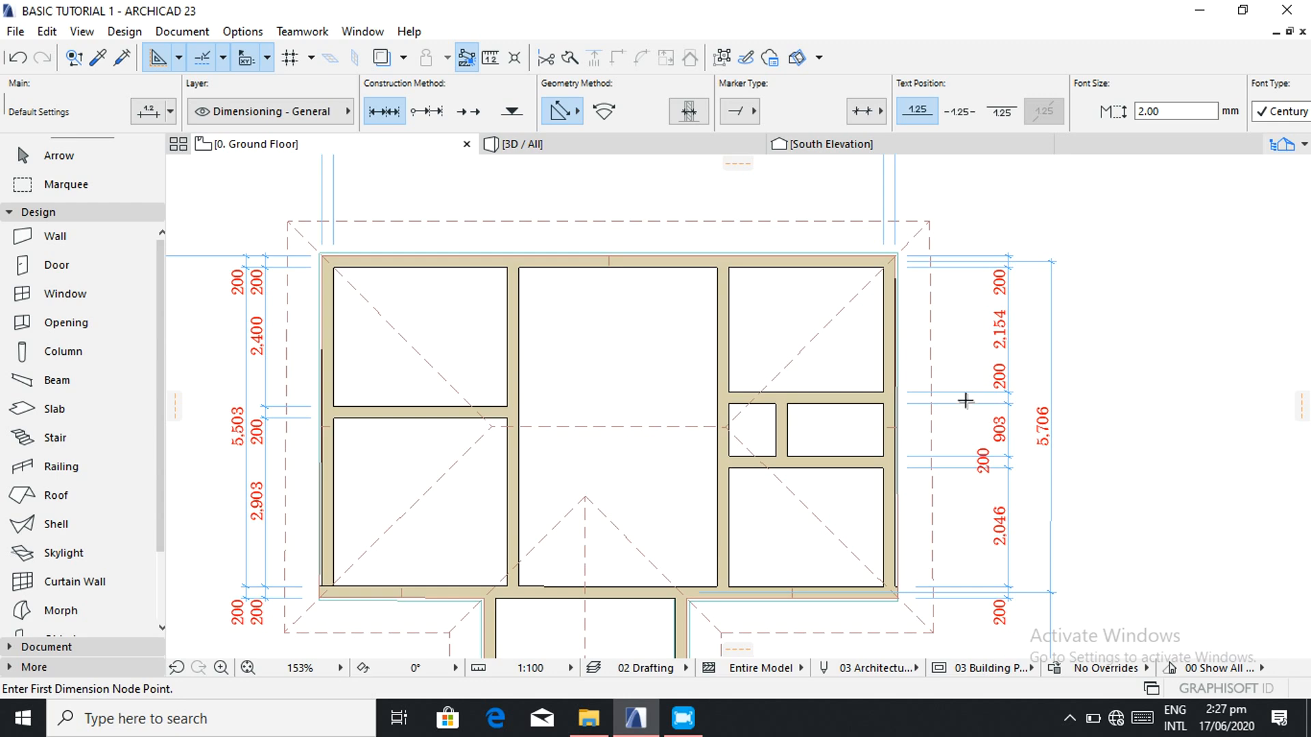
scroll(965, 401, "down", 3)
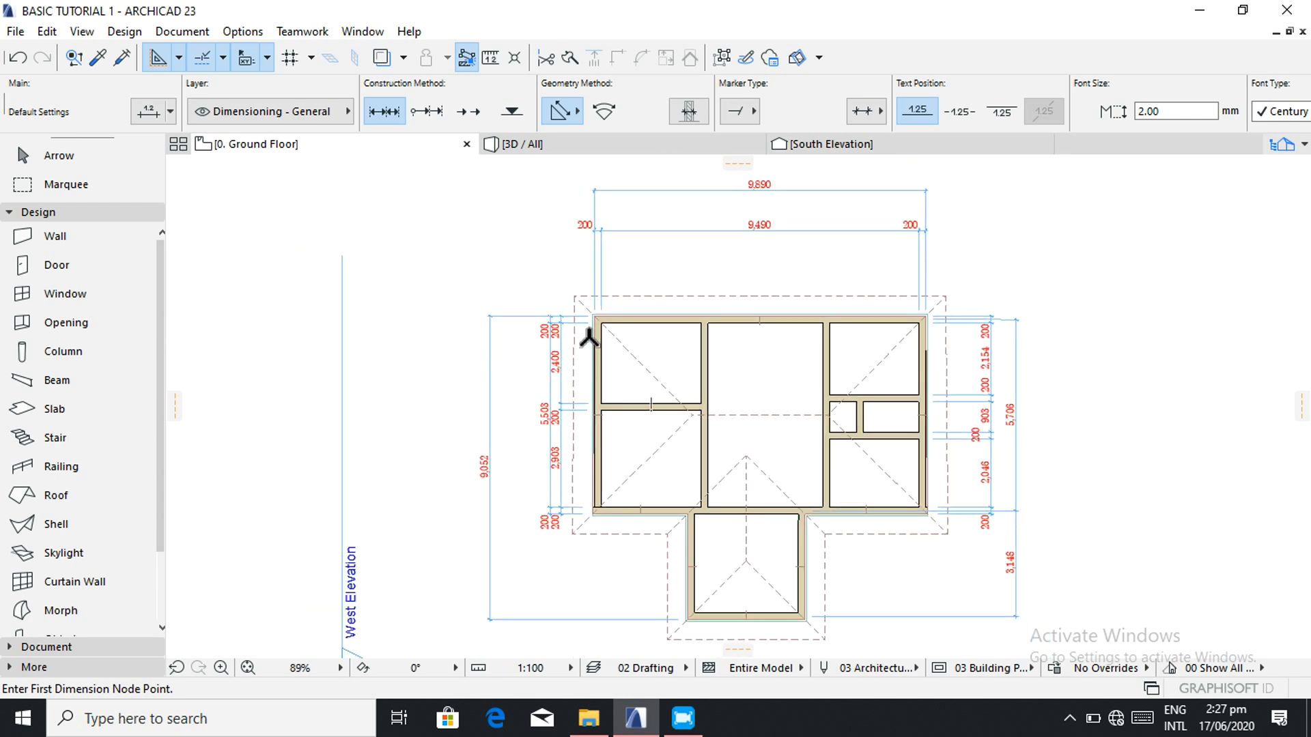
scroll(589, 342, "up", 2)
left_click(600, 369)
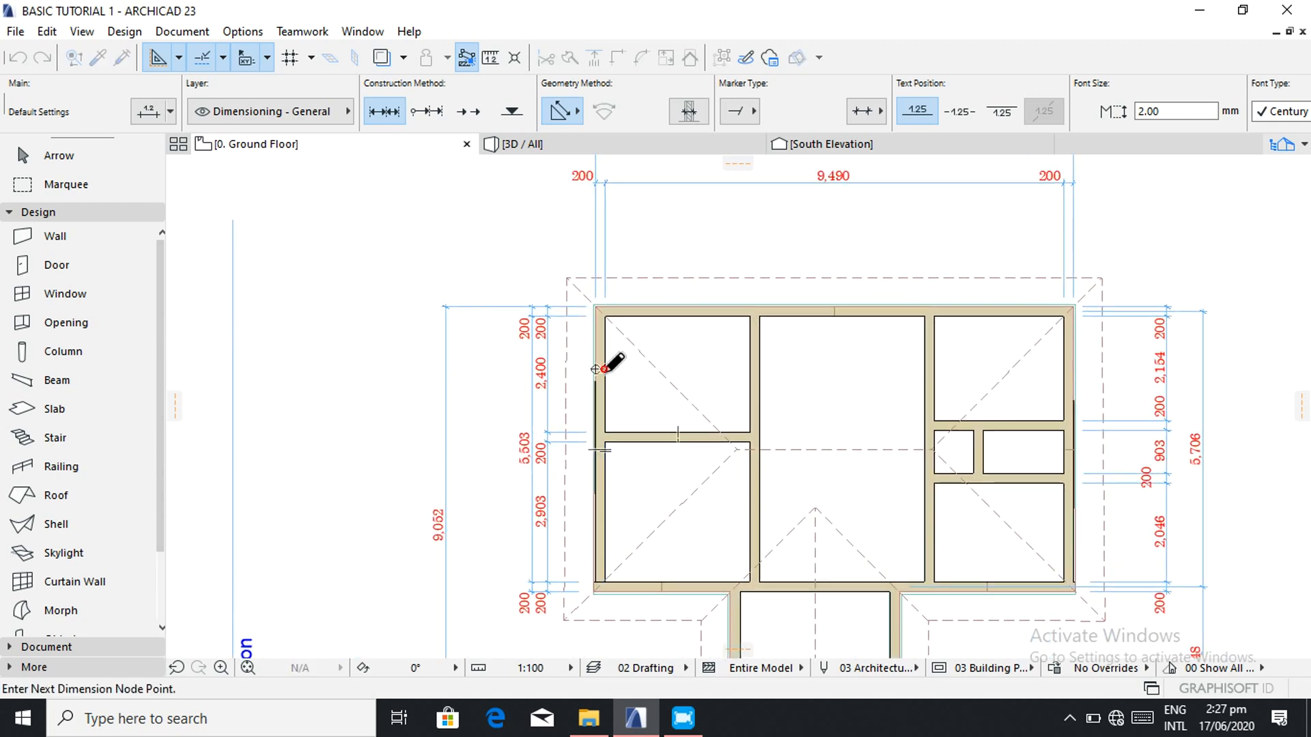
left_click(754, 379)
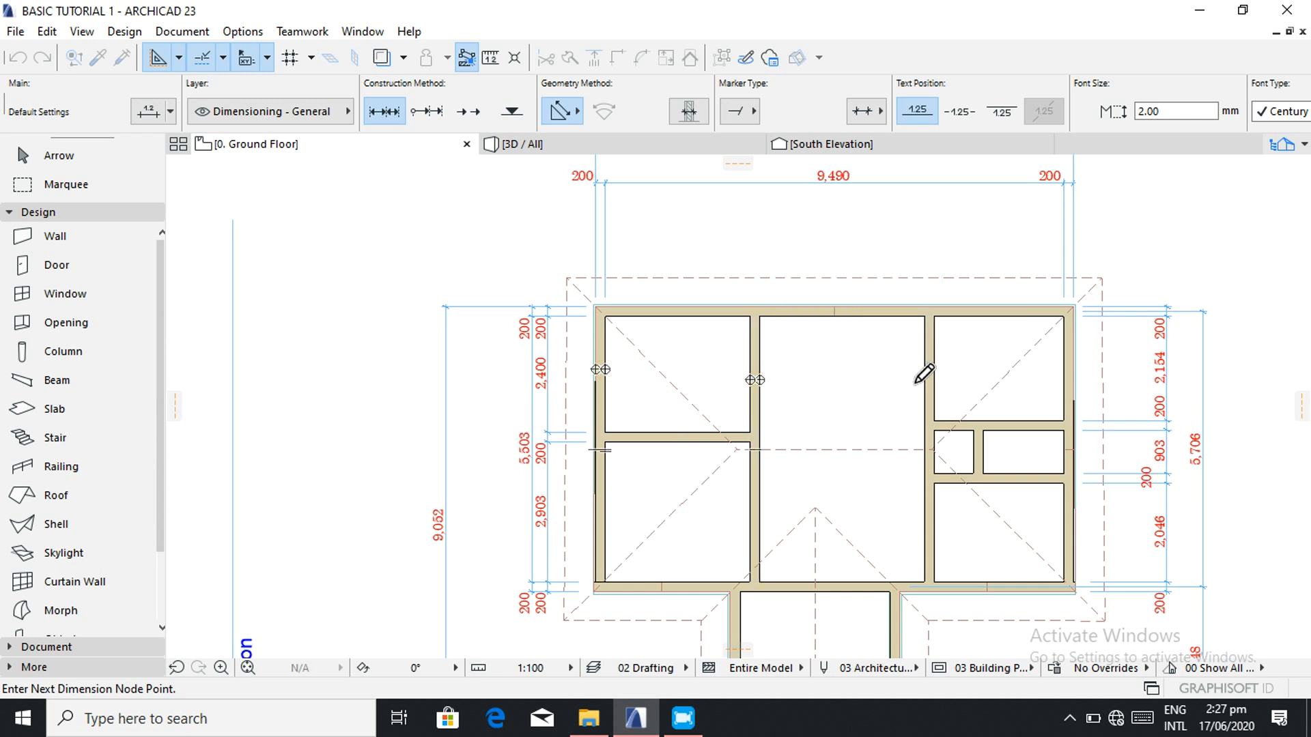
left_click(929, 380)
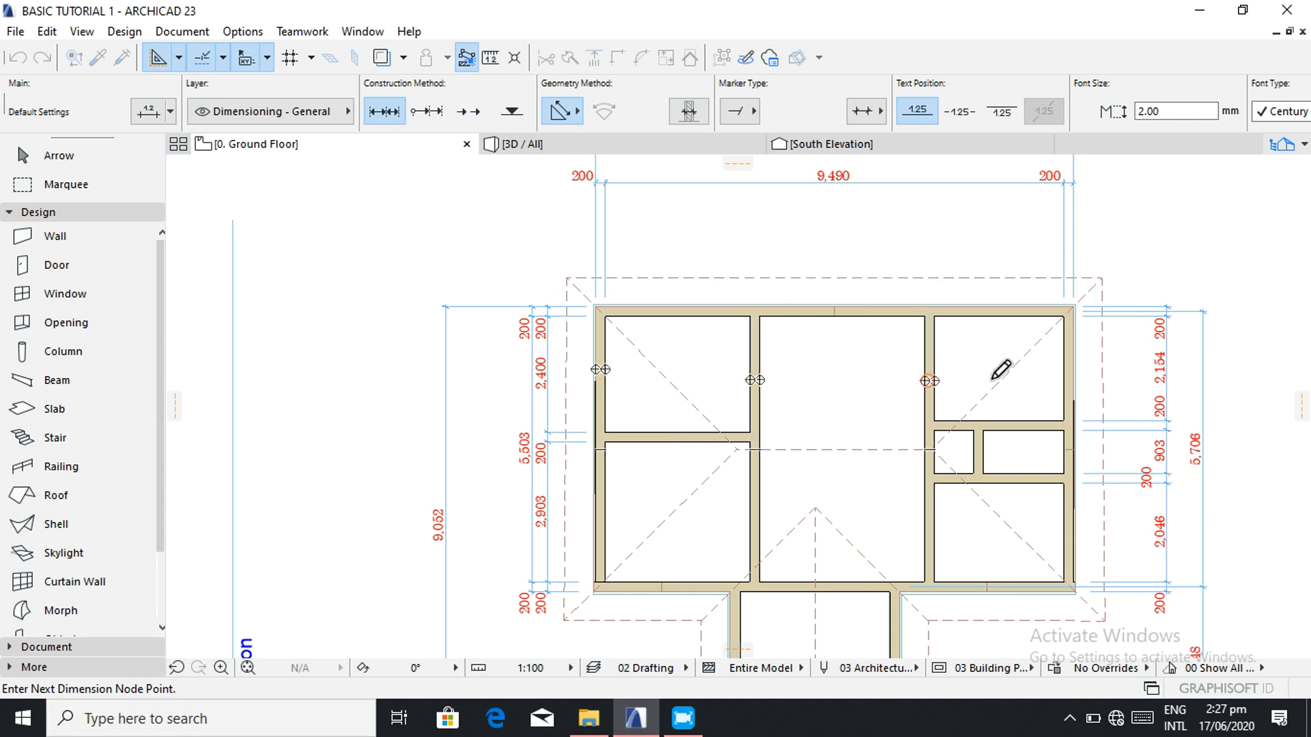
left_click(1067, 387)
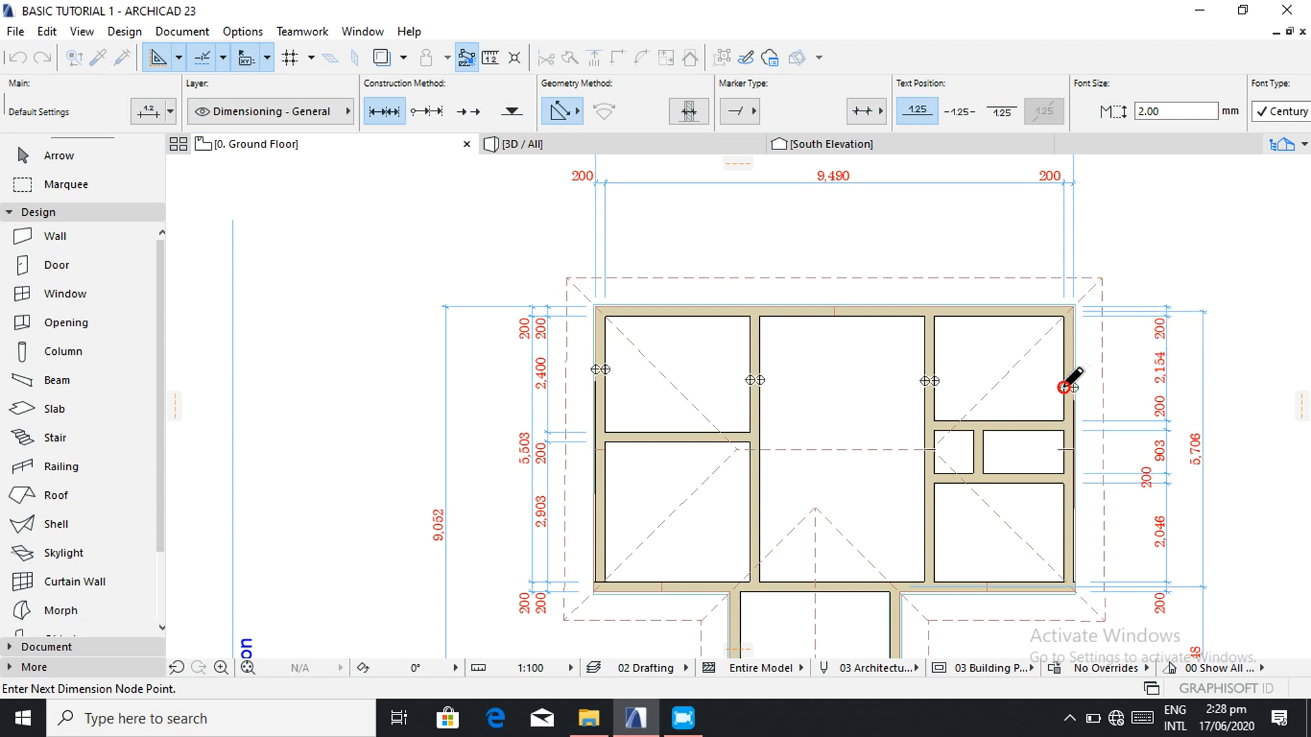
right_click(916, 226)
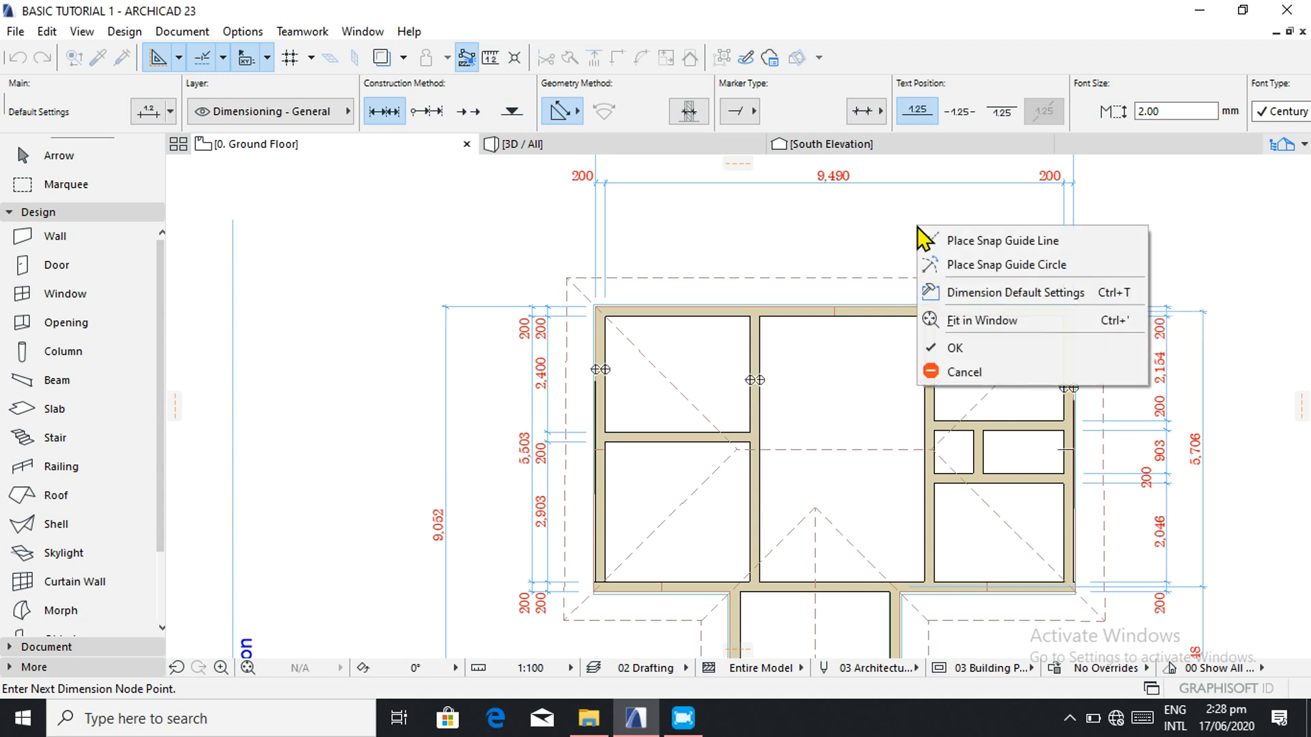
left_click(955, 344)
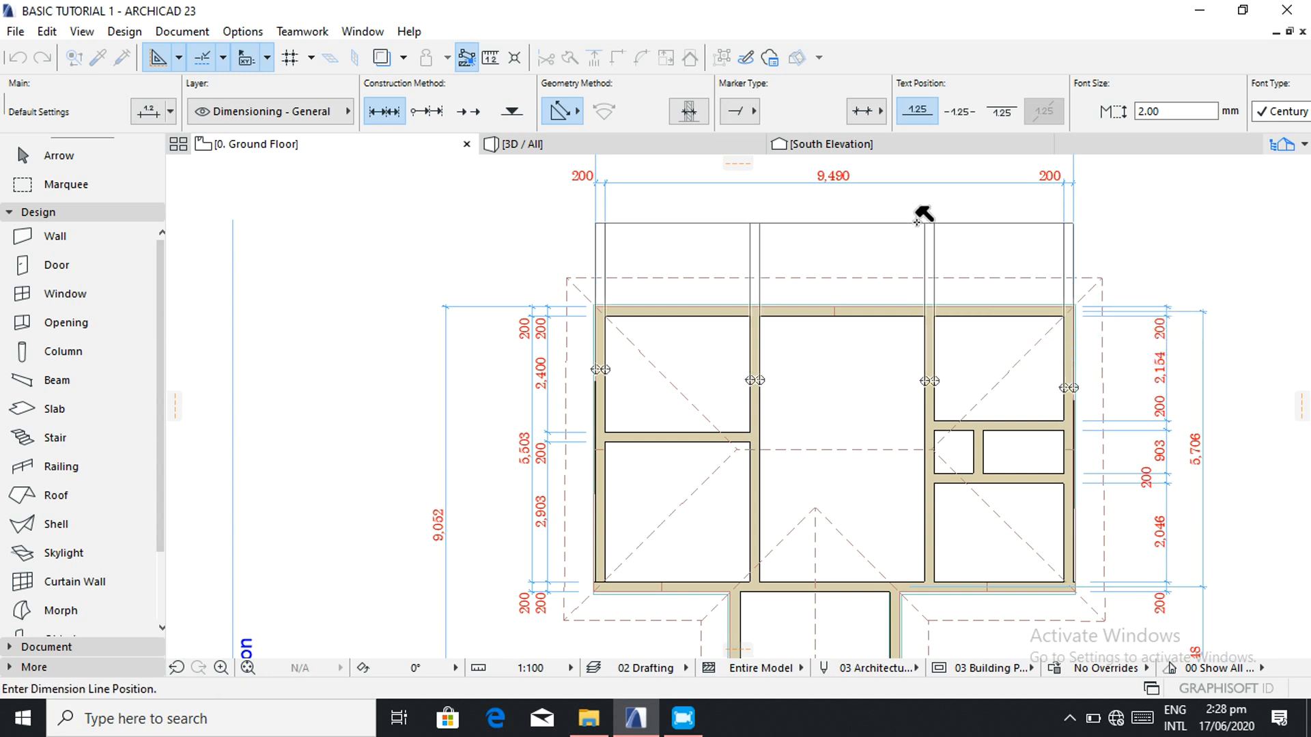
left_click(917, 220)
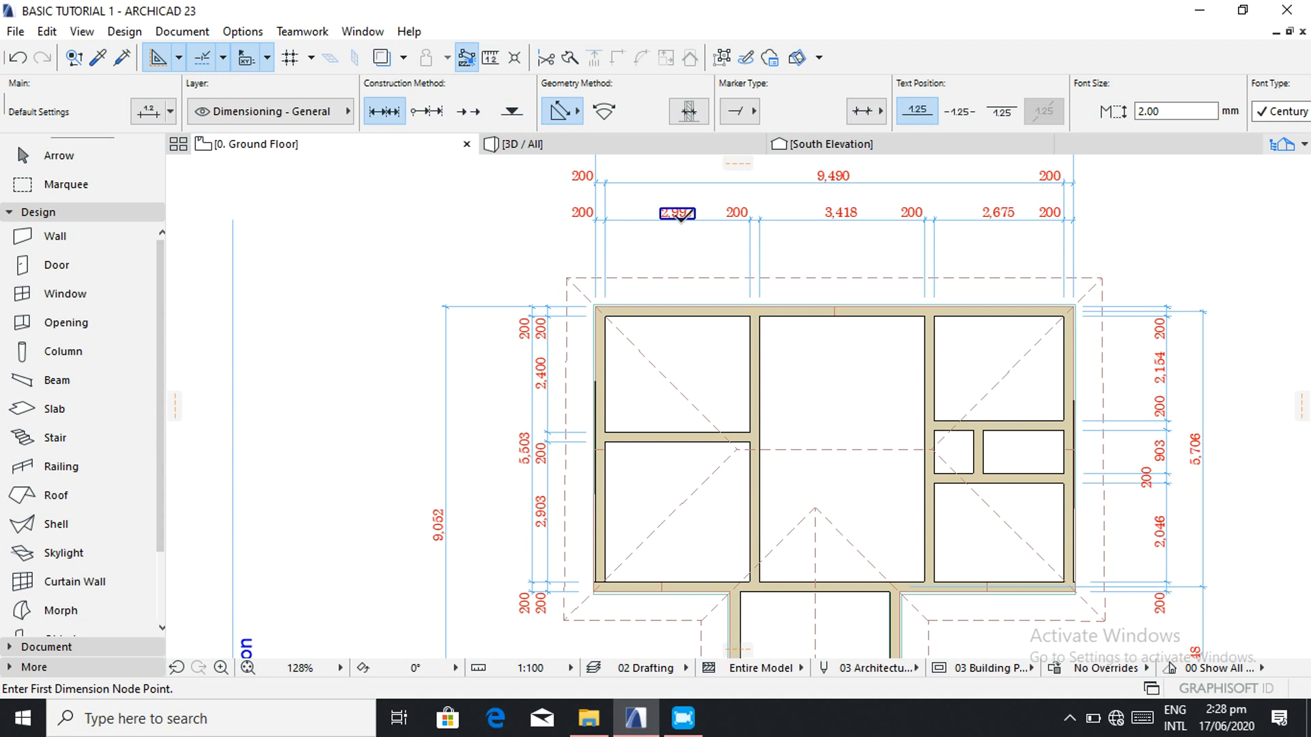
left_click(80, 164)
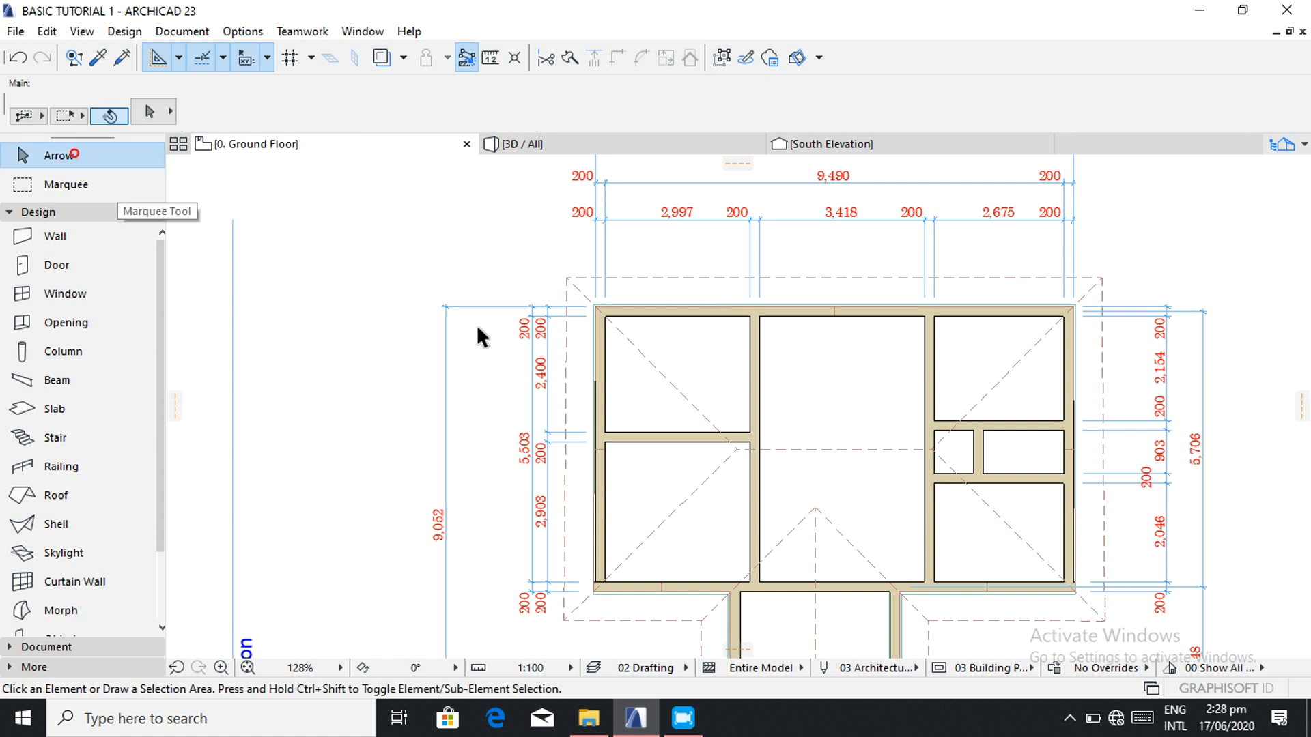
left_click(756, 391)
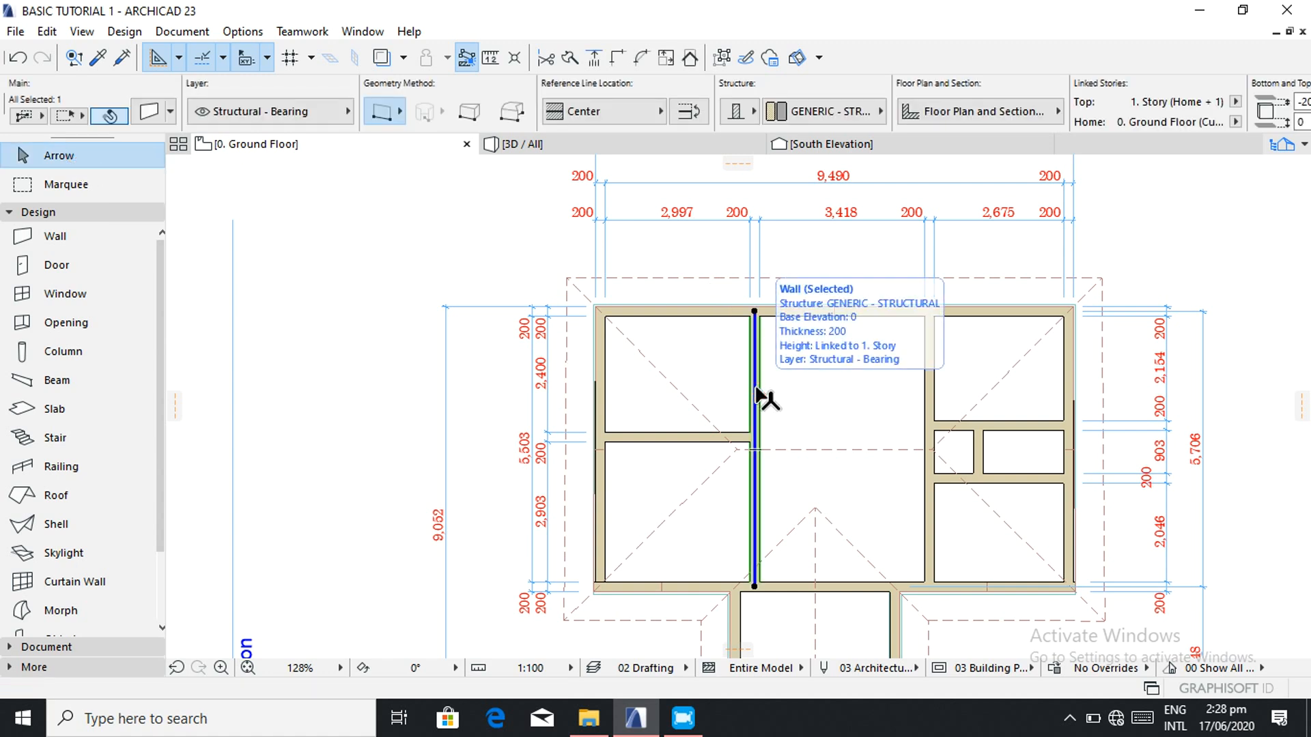
left_click(757, 389)
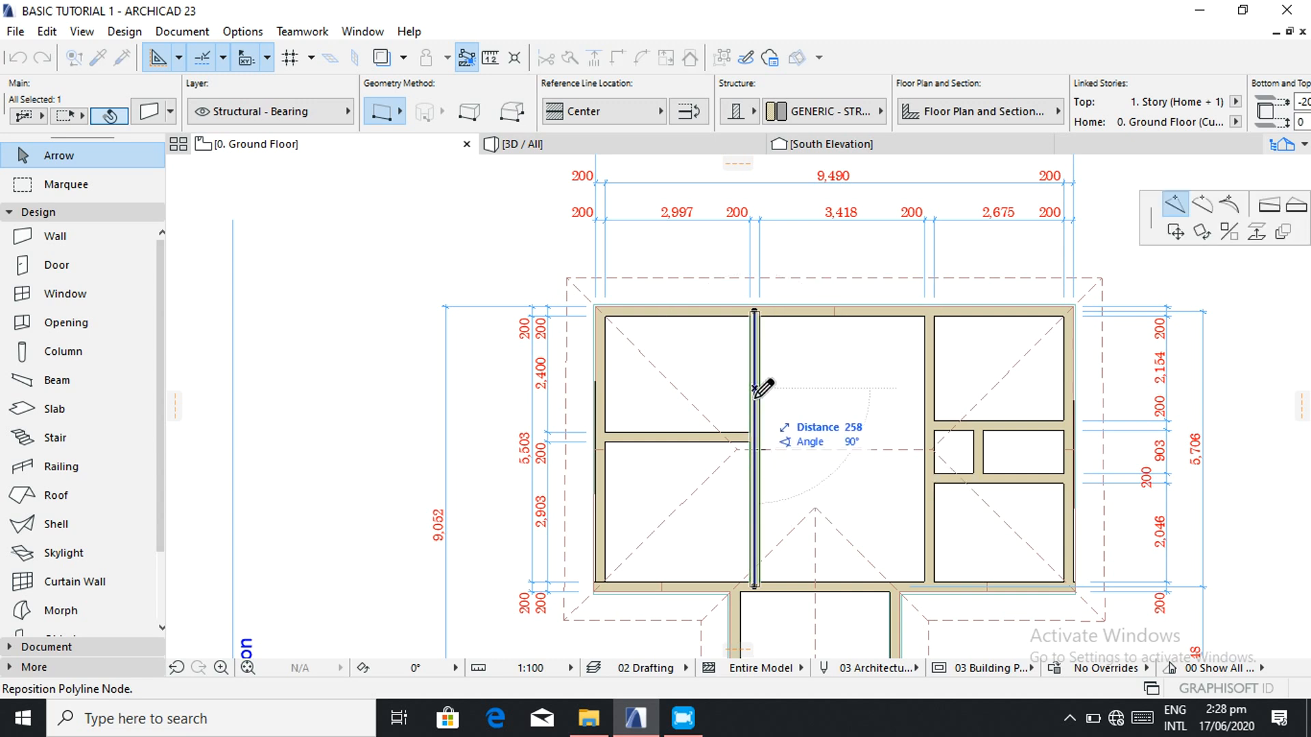
left_click(754, 394)
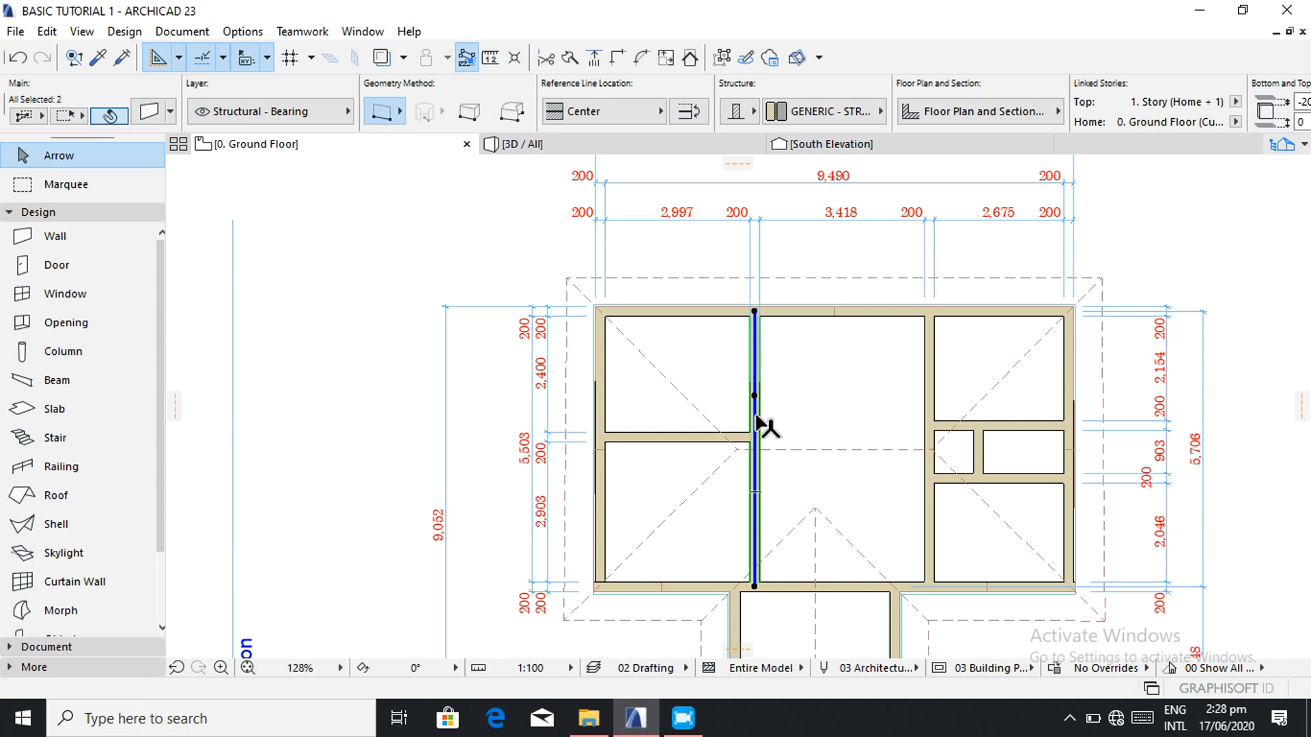
left_click(18, 59)
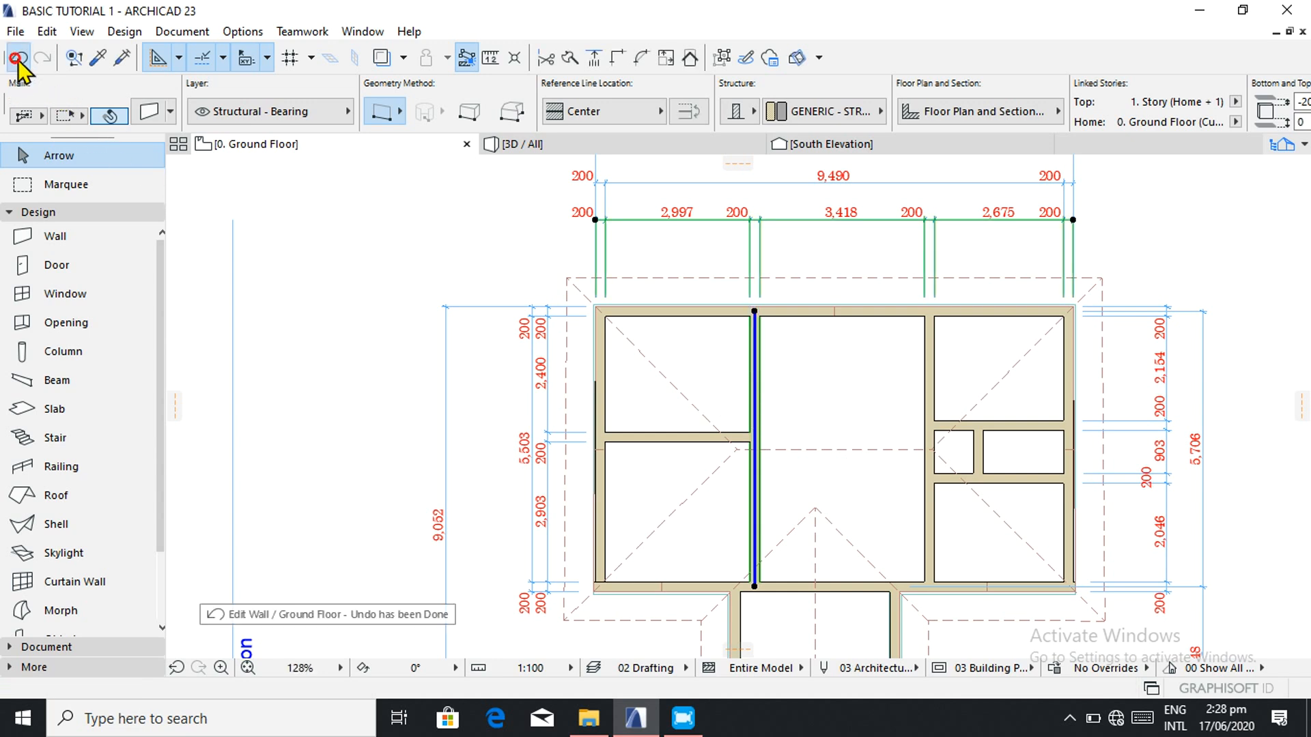
right_click(755, 438)
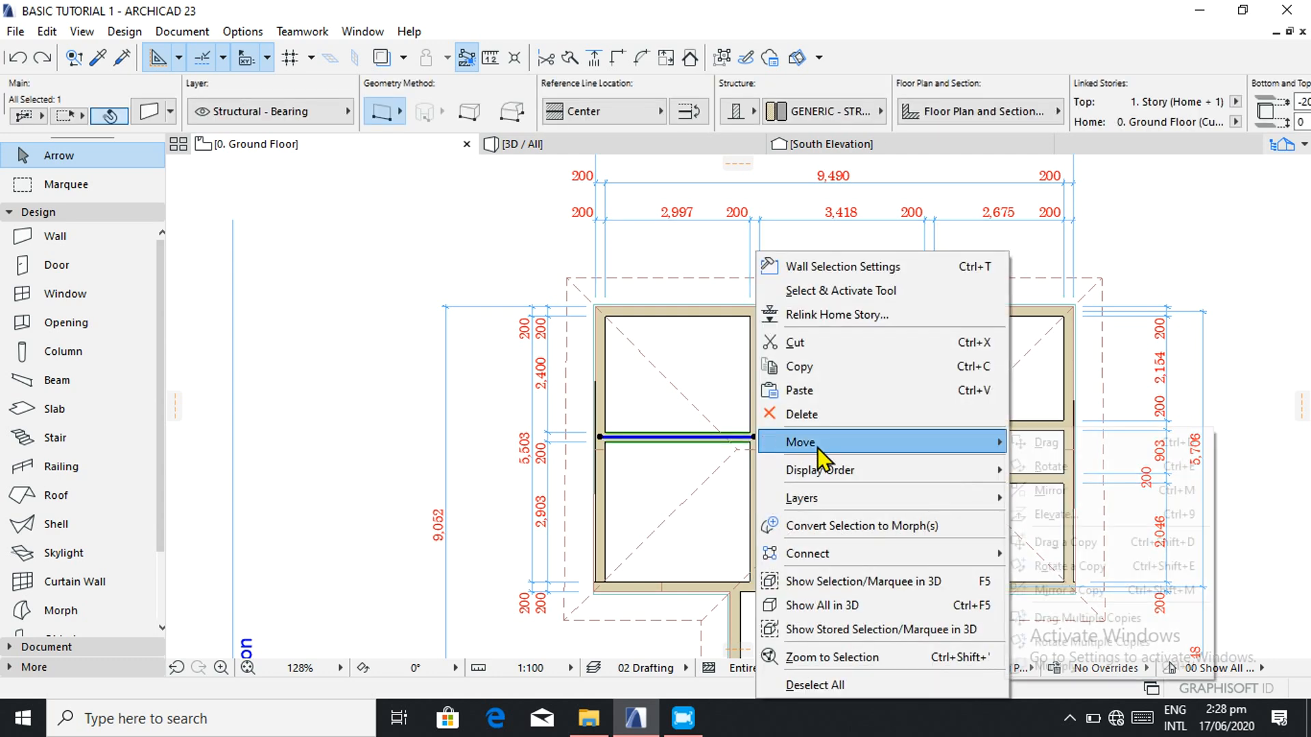
mouse_move(795, 441)
left_click(411, 341)
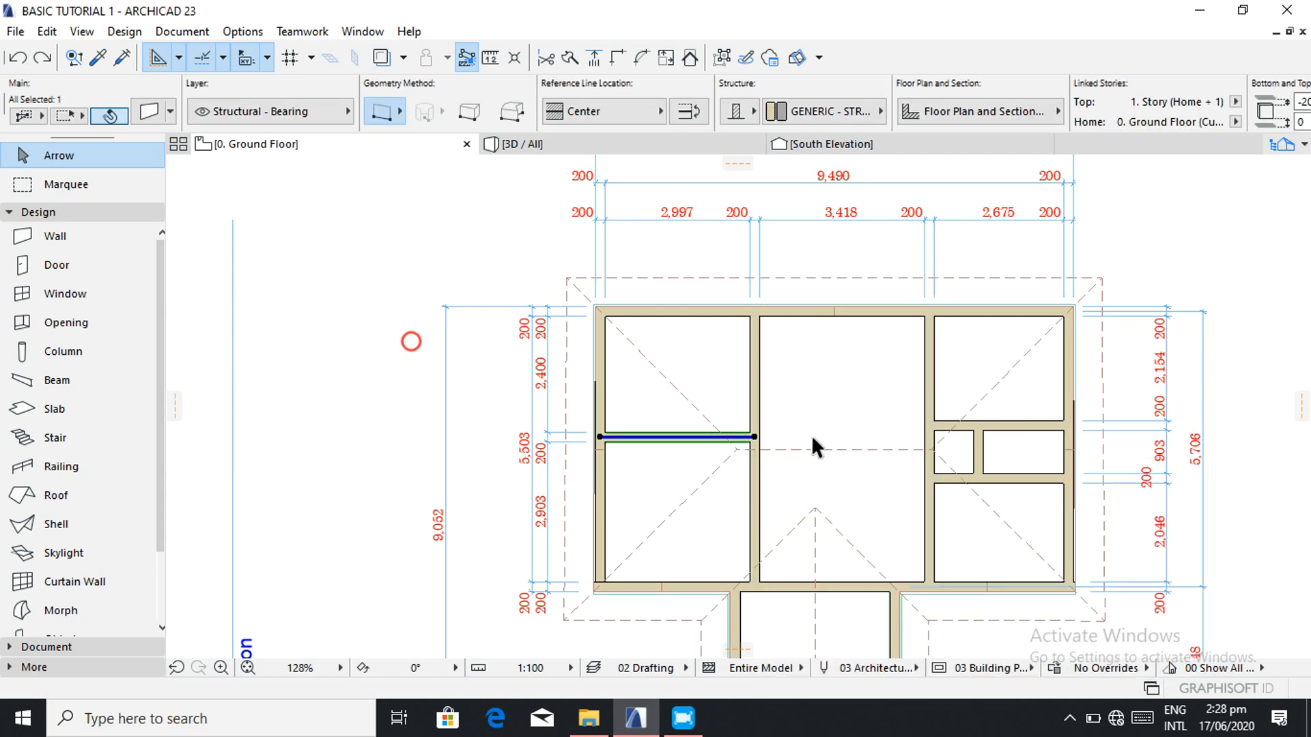
- Move the western long vertical partition 3 mm east
left_click(757, 406)
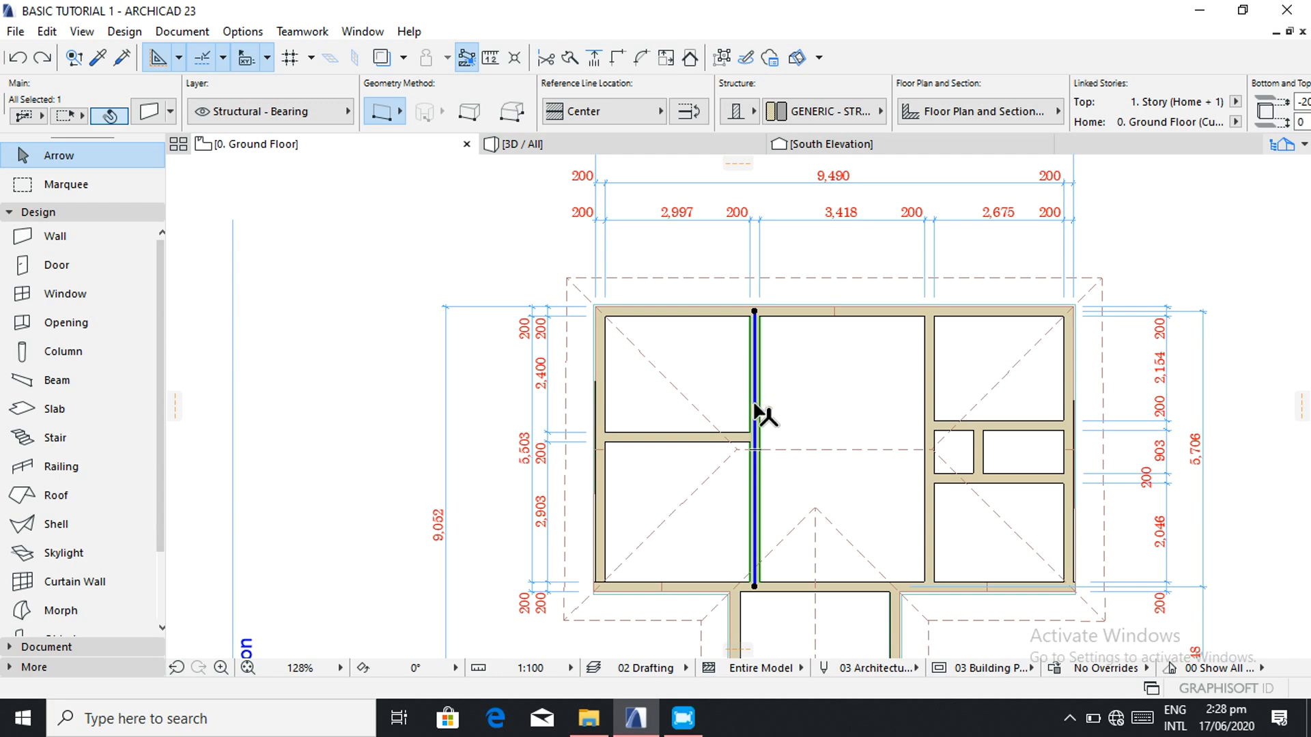
right_click(757, 407)
mouse_move(852, 443)
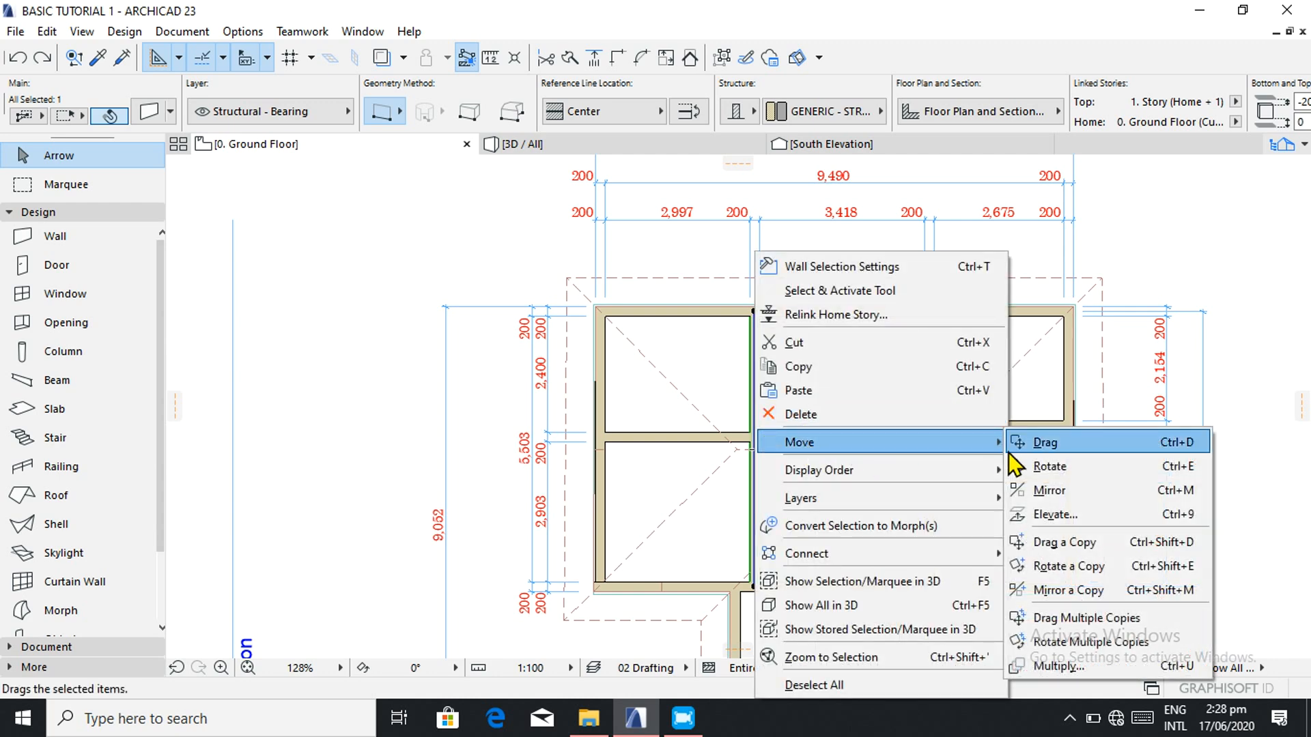
left_click(1038, 444)
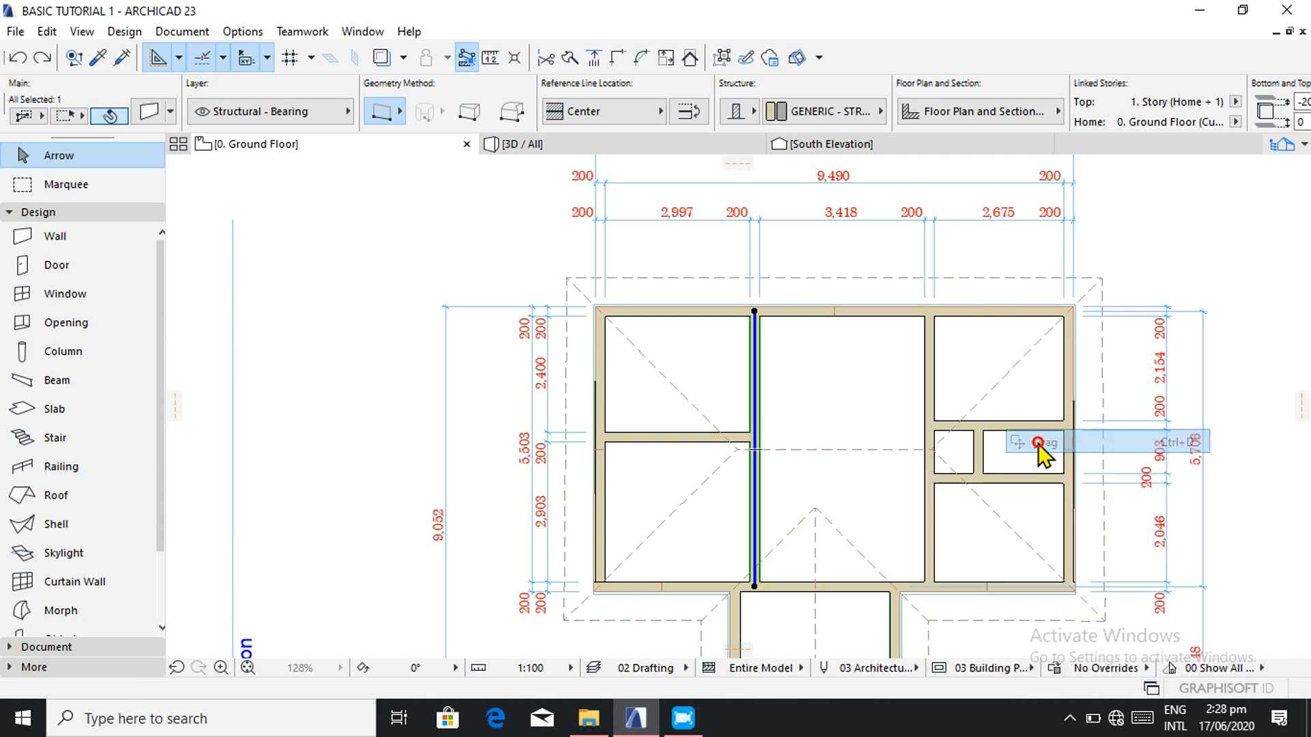
left_click(758, 420)
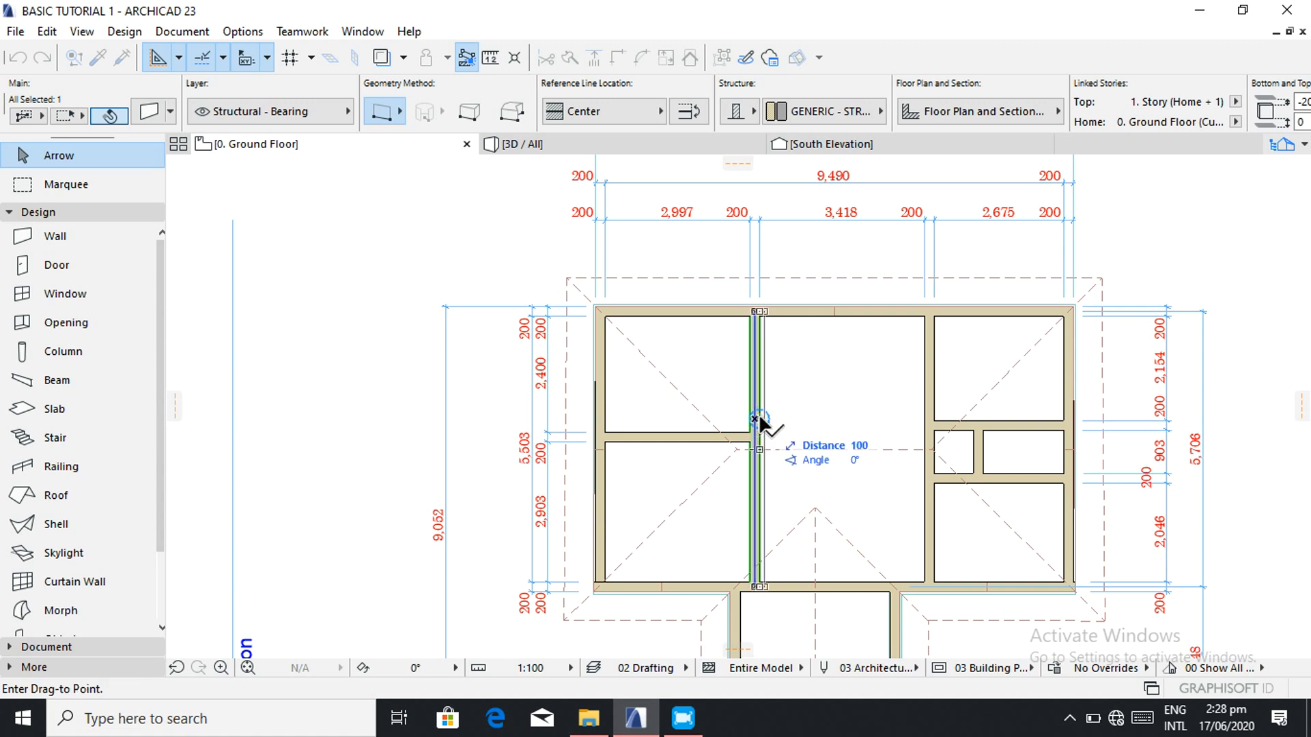
type("3")
key("Return")
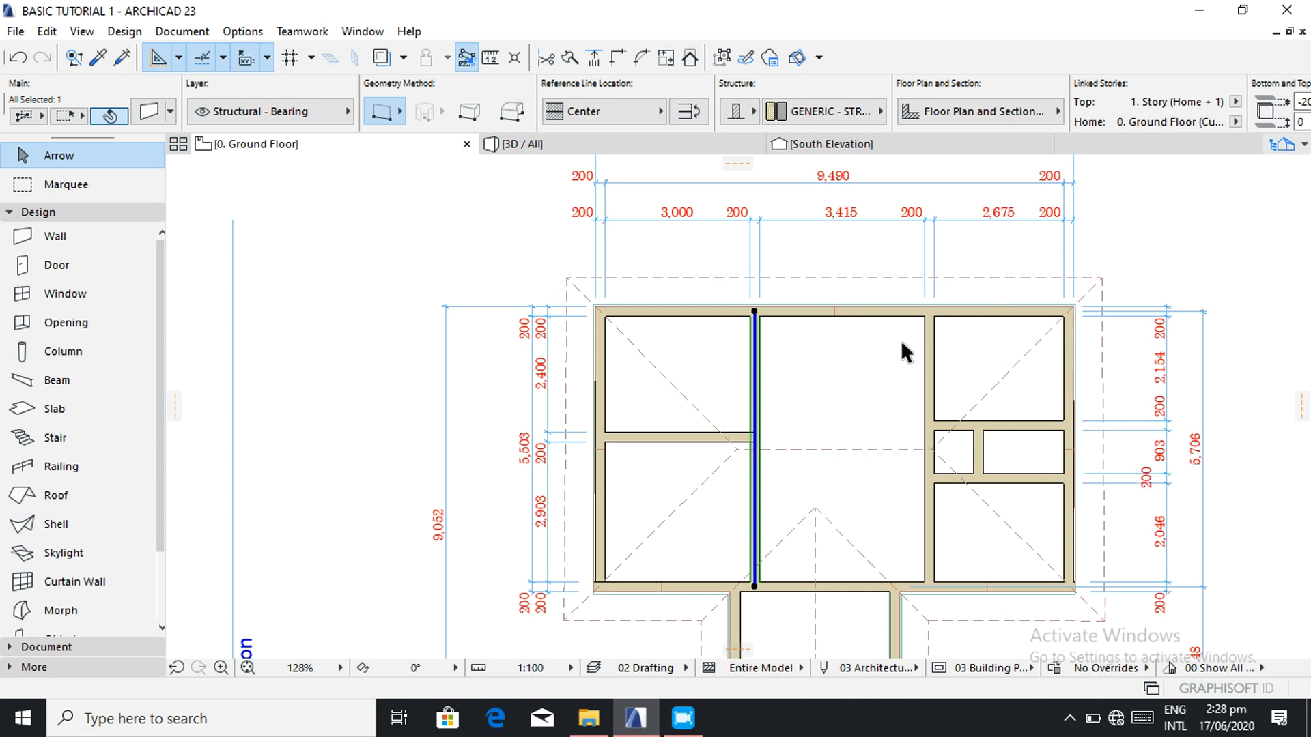
left_click(929, 465)
left_click(929, 465)
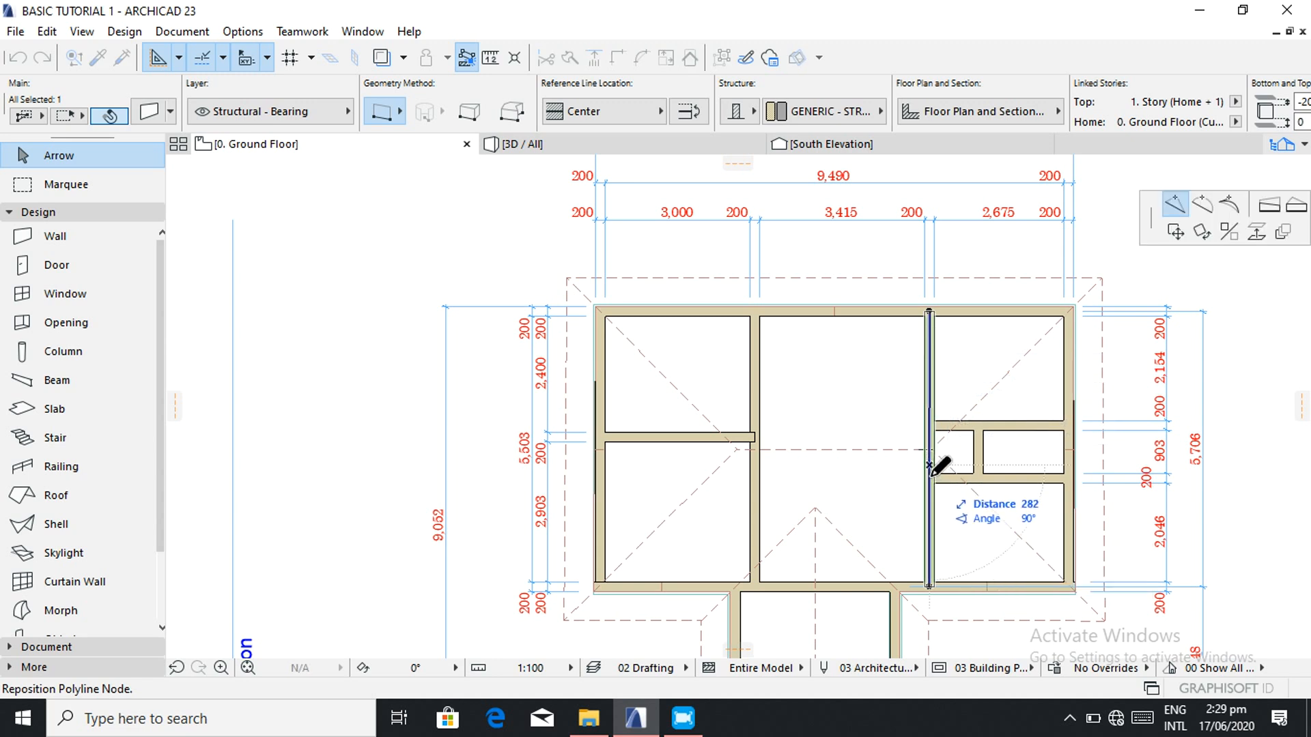
left_click(929, 476)
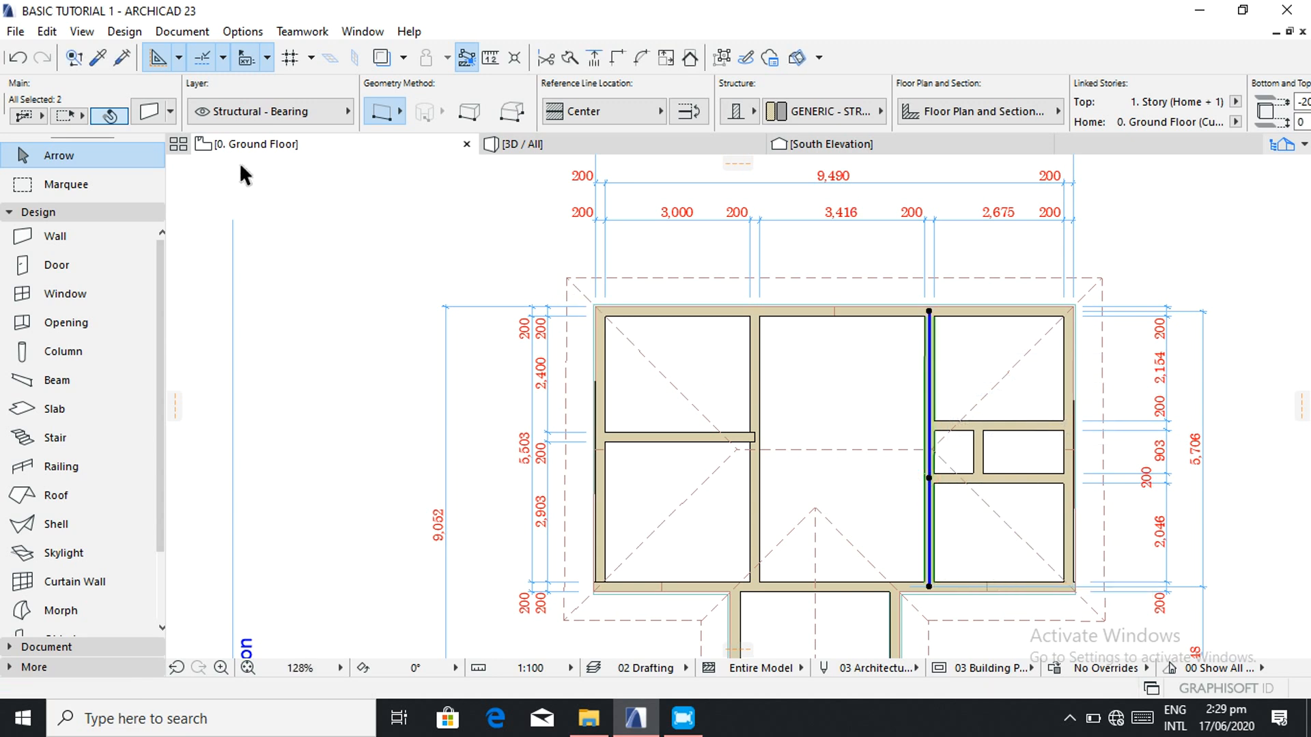
left_click(19, 58)
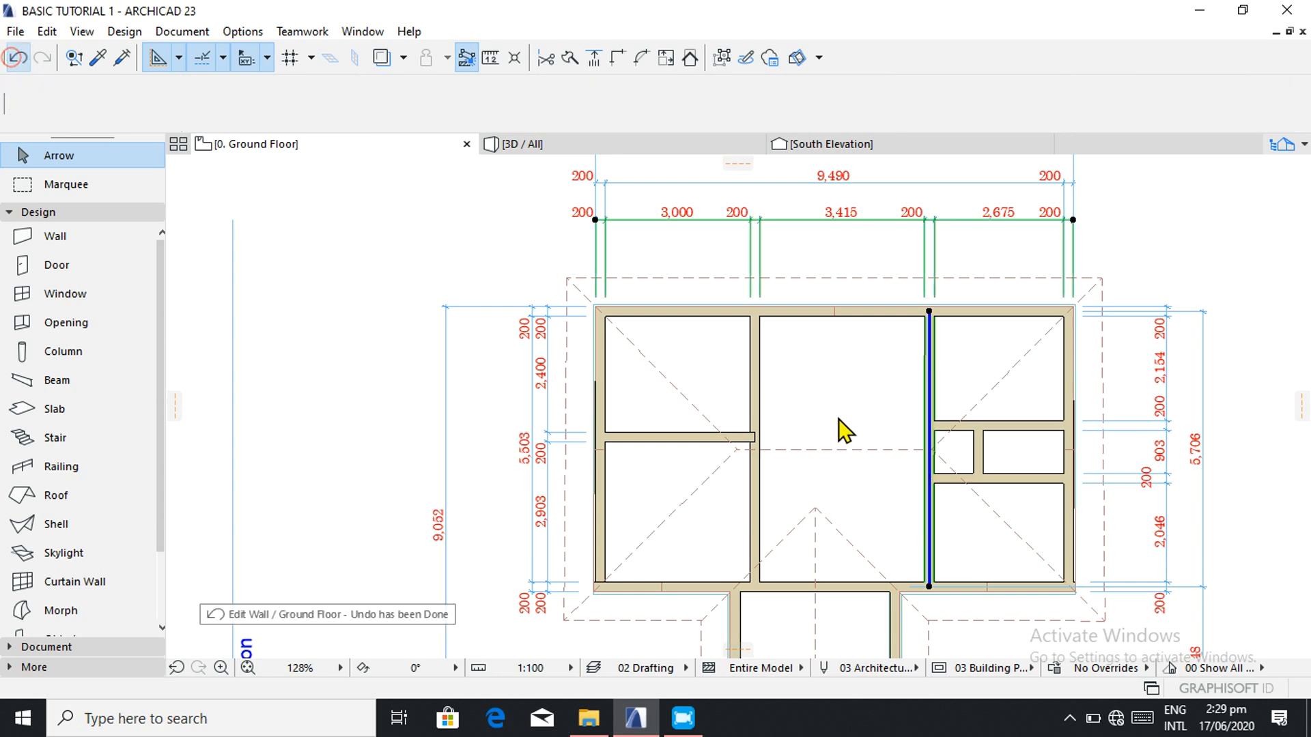
- Move the eastern long vertical partition 15 mm west and clear the selection
right_click(931, 471)
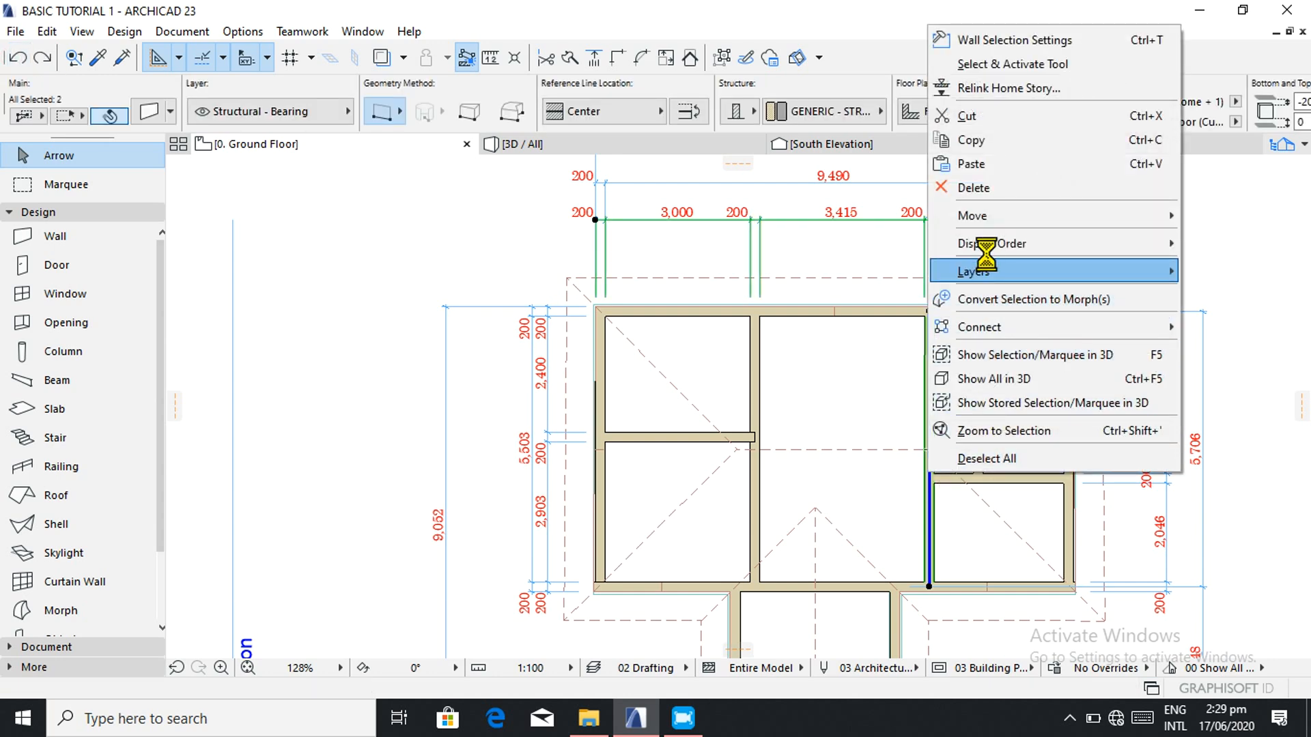
mouse_move(988, 215)
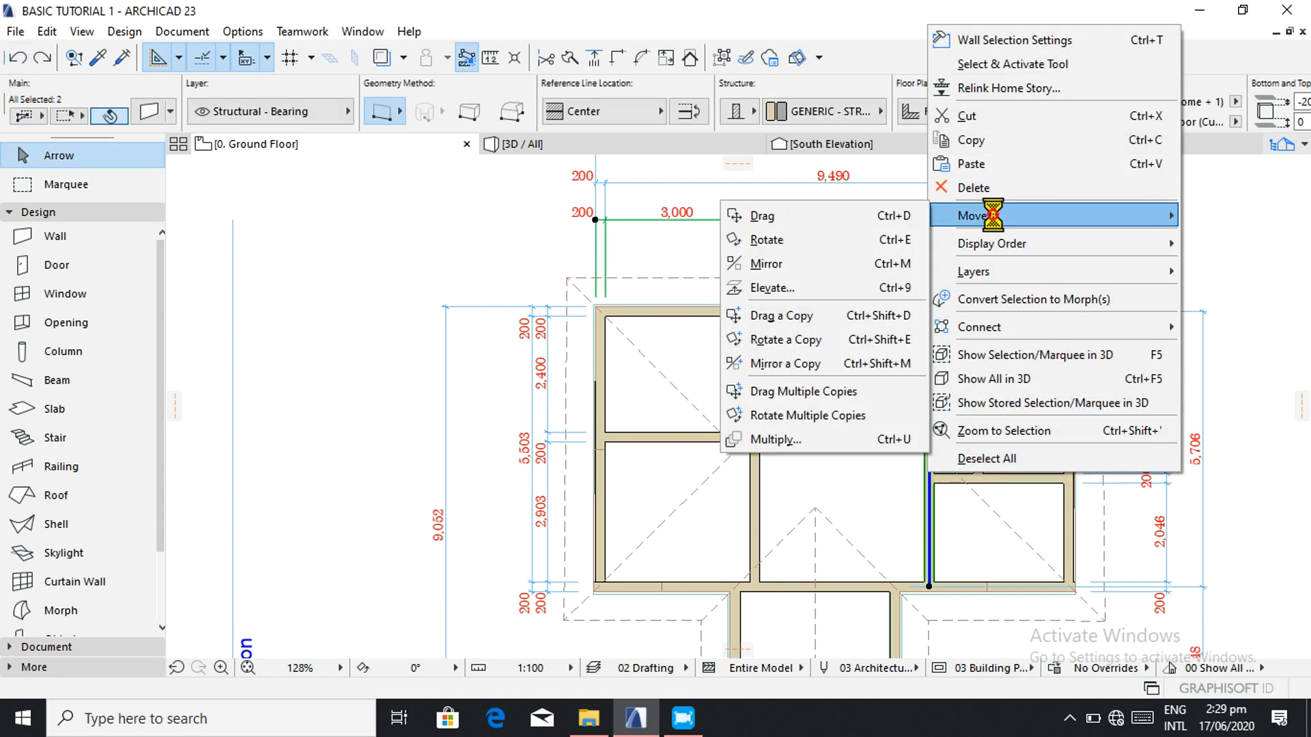
left_click(851, 217)
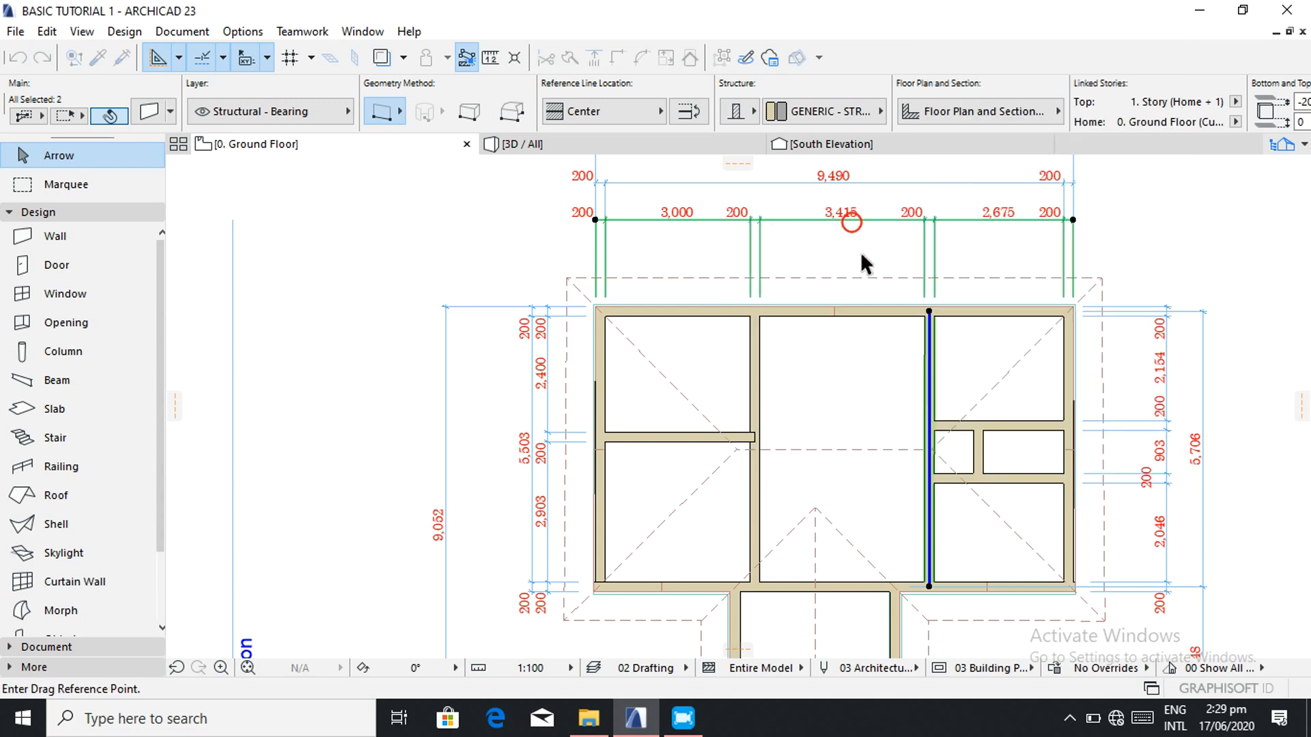
left_click(928, 449)
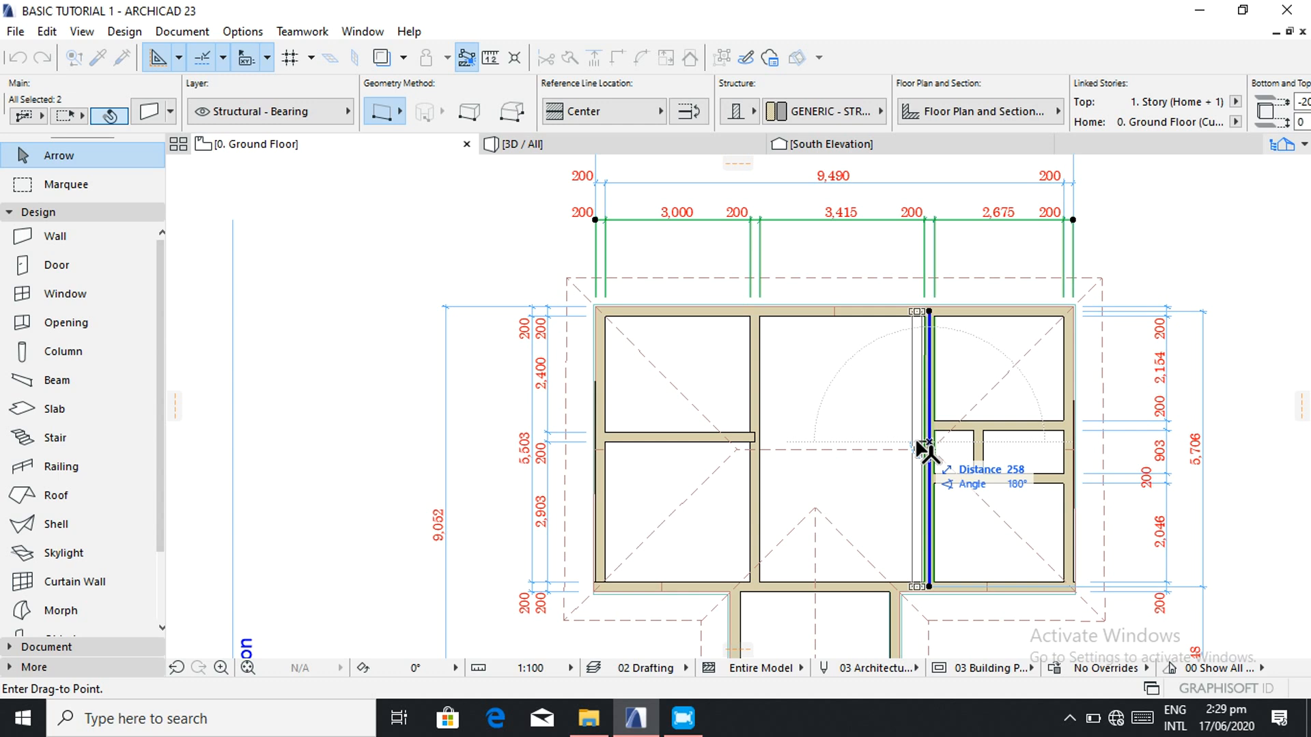
type("15")
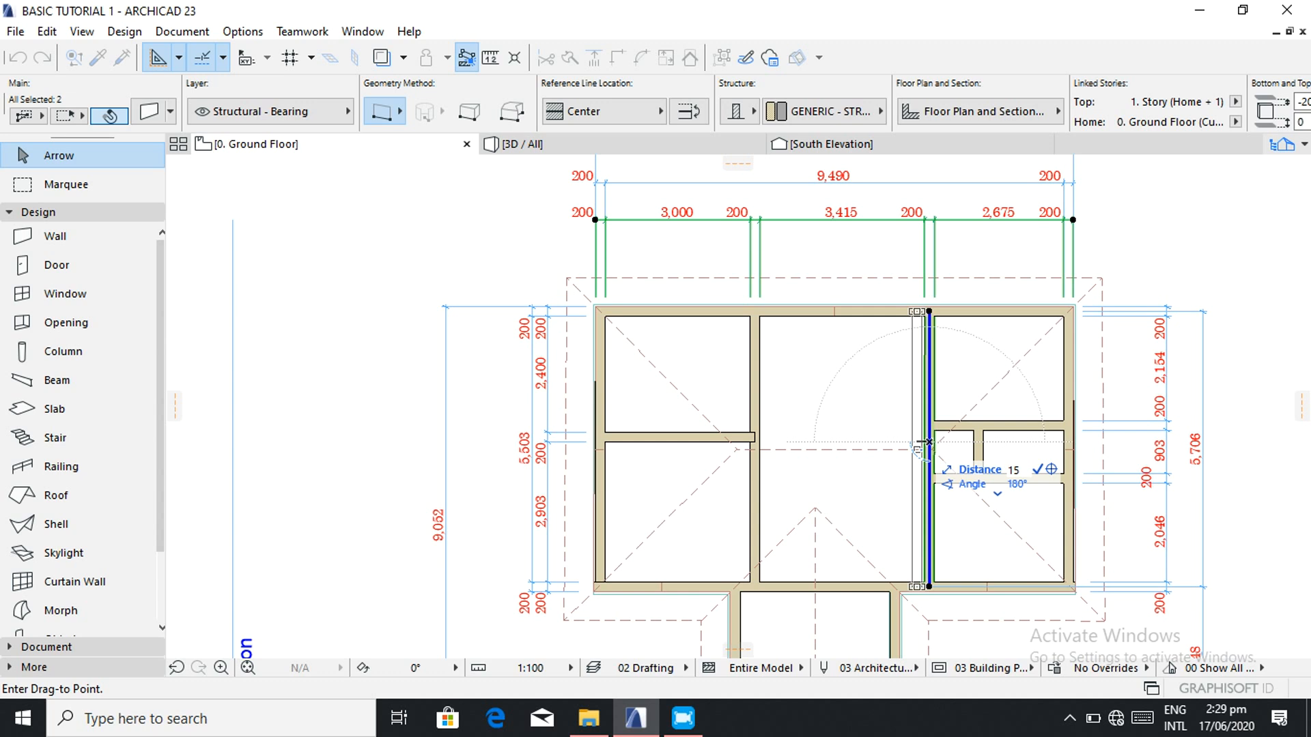
key("Return")
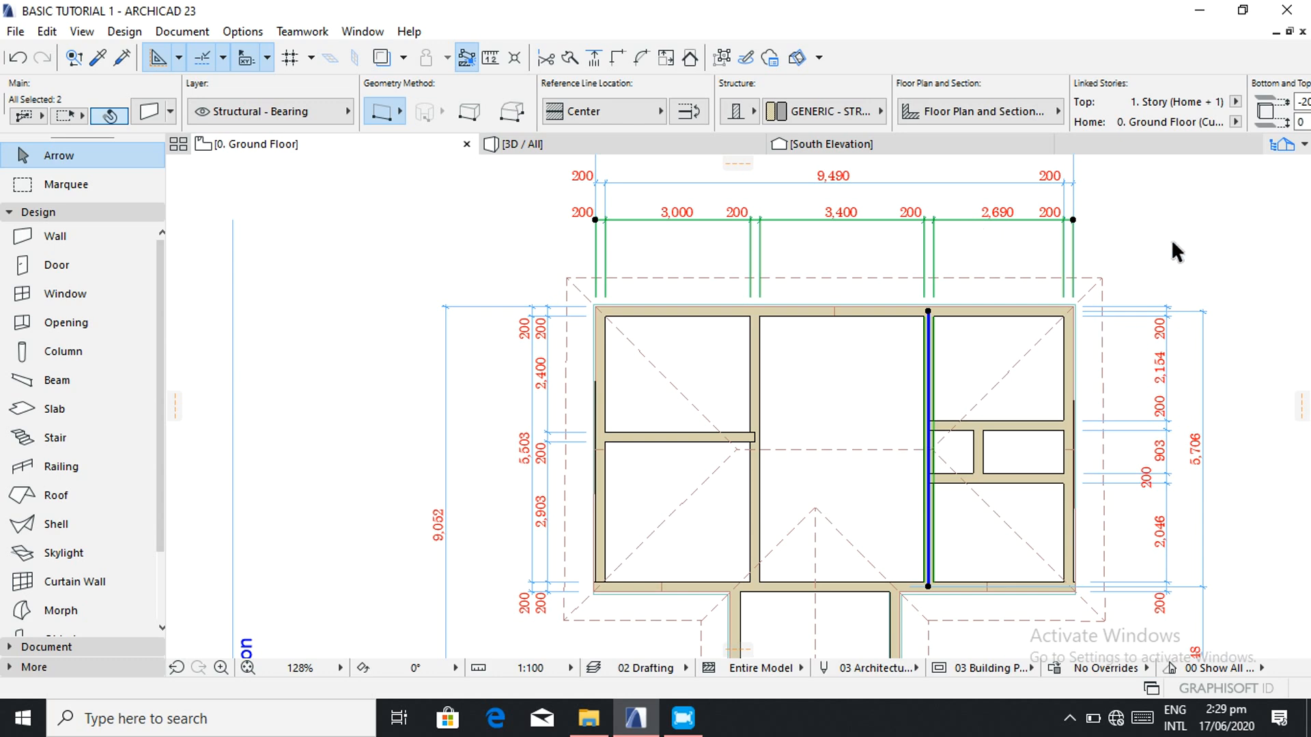
left_click(1124, 269)
- Stretch the west end of the northern east-room partition so it joins the eastern long partition
scroll(983, 448, "up", 3)
left_click(892, 410)
left_click(881, 409)
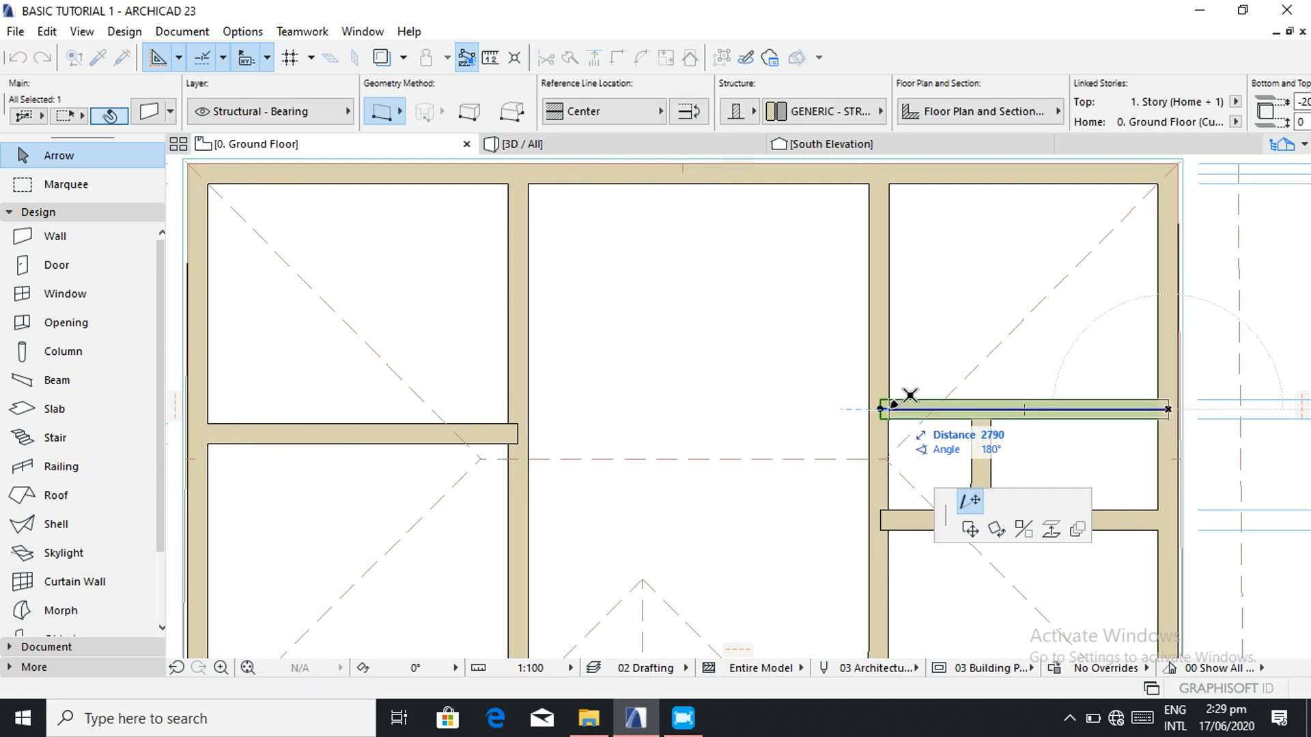
left_click(892, 407)
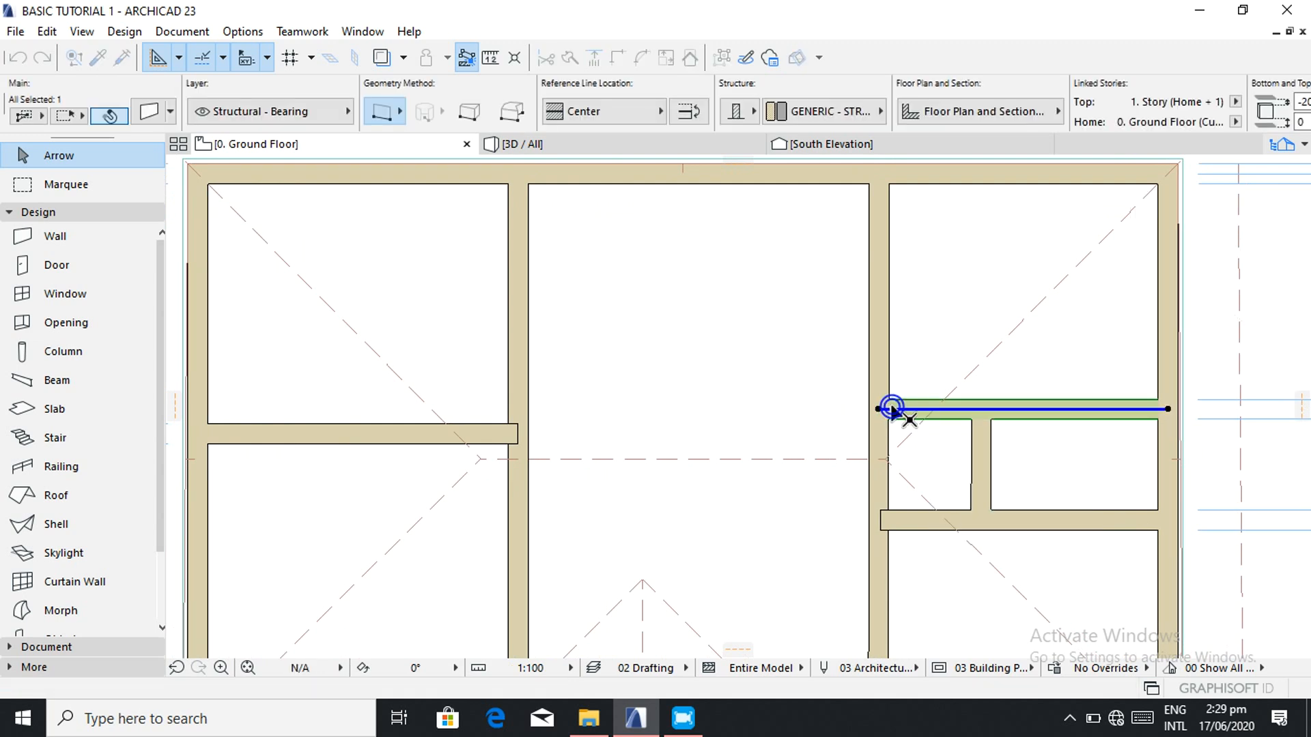
- Stretch the west end of the southern east-room partition so it joins the eastern long partition
scroll(899, 460, "down", 2)
left_click(897, 502)
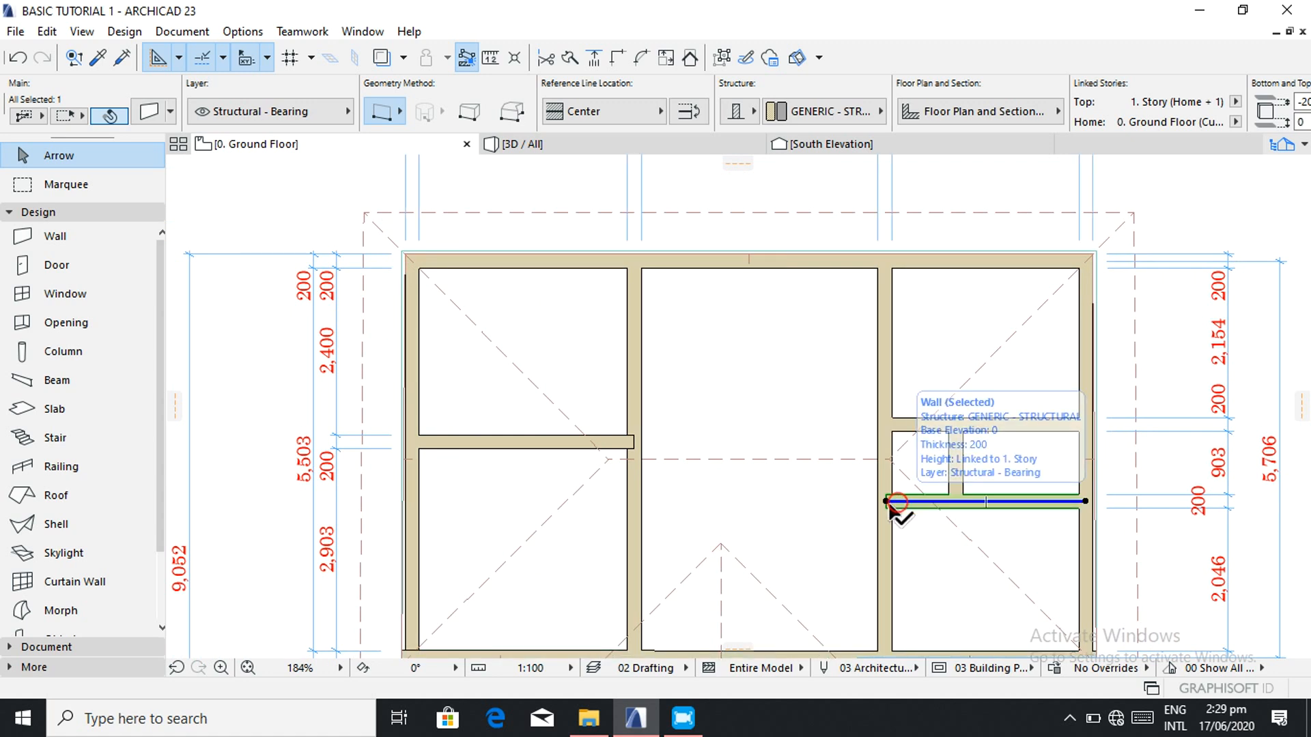
left_click(886, 502)
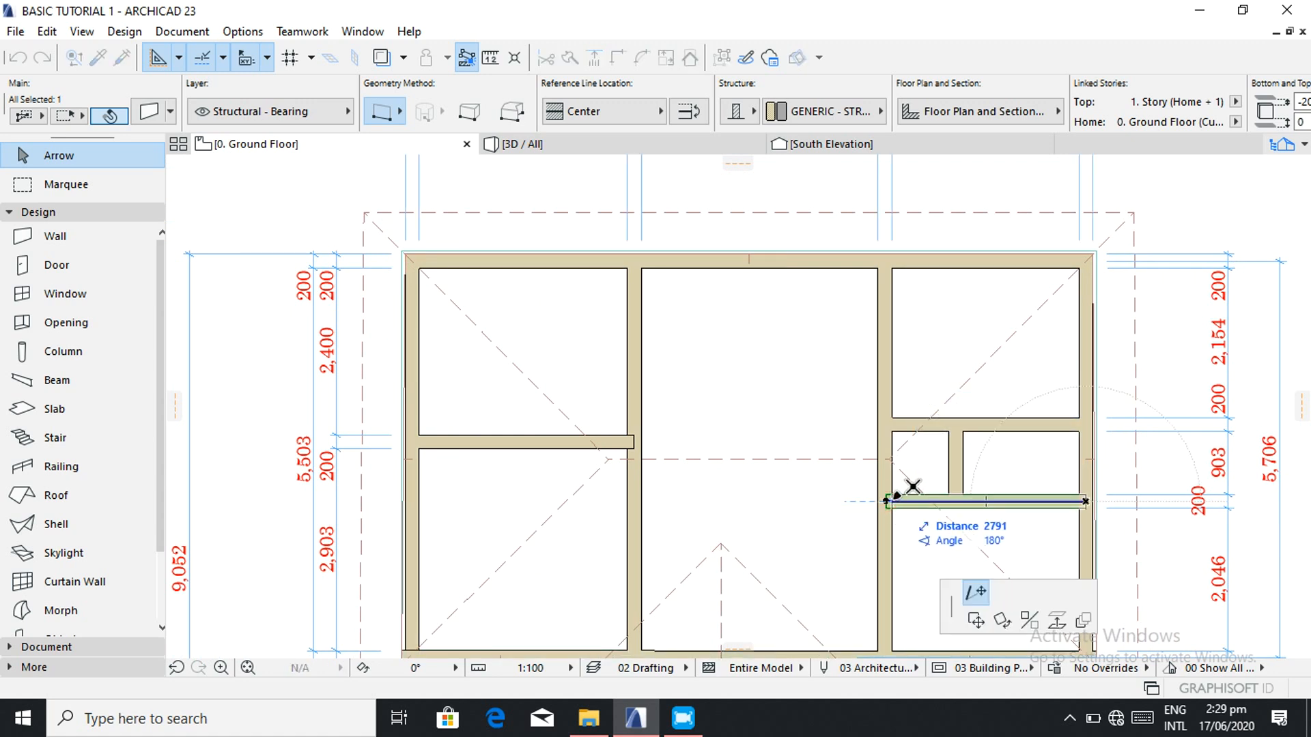
left_click(894, 500)
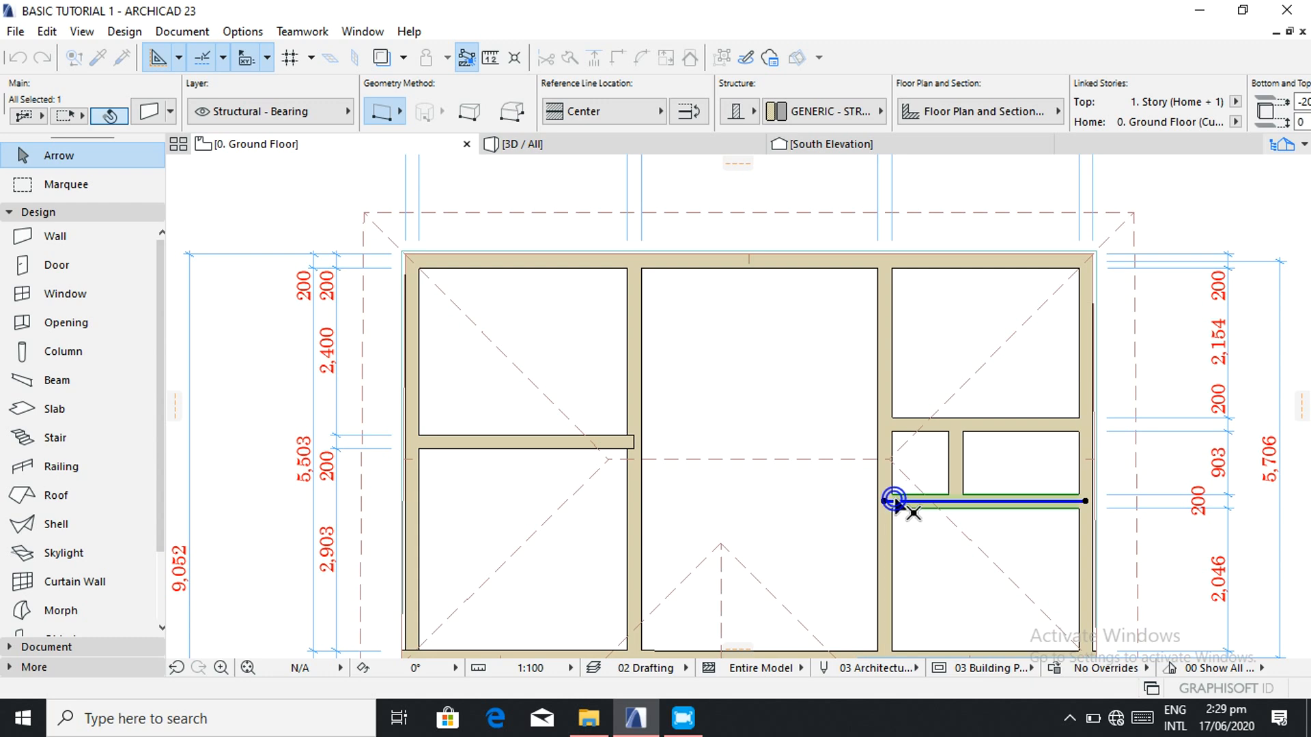
- Inspect the house in the 3D view and return to the ground floor plan
scroll(901, 520, "down", 4)
scroll(956, 504, "down", 3)
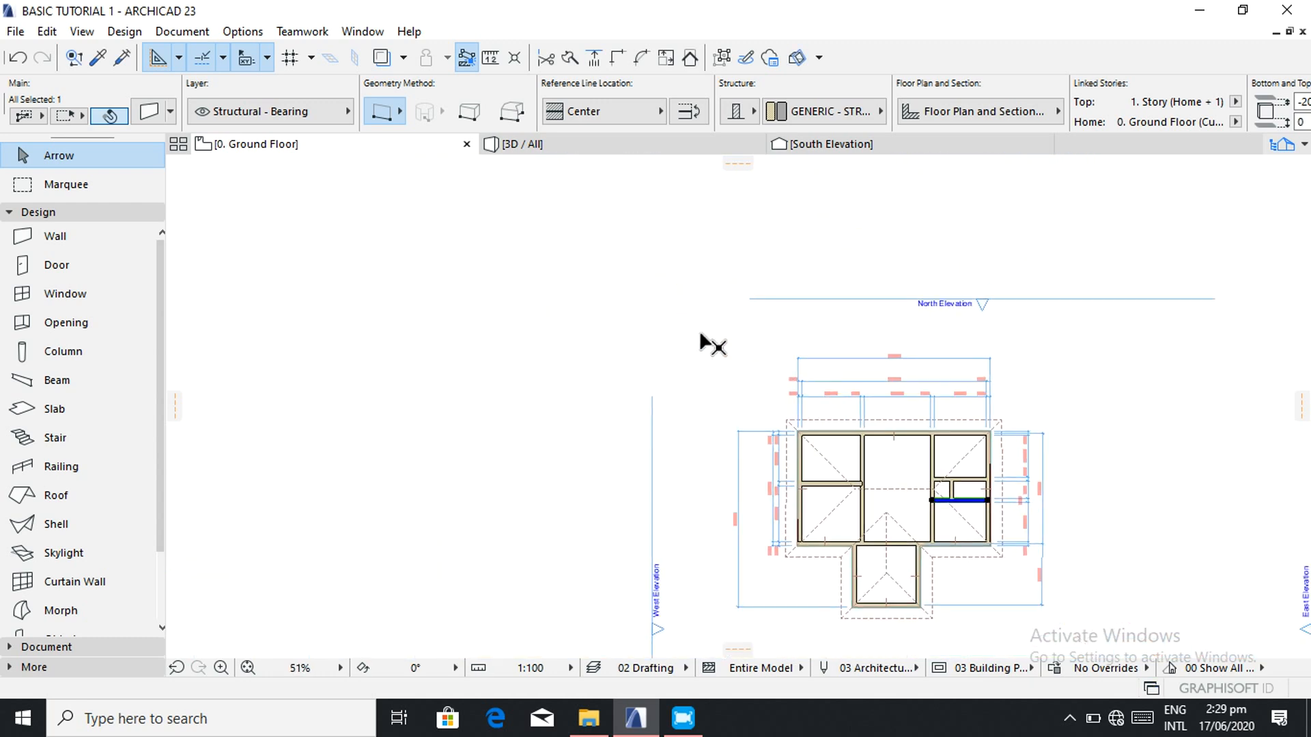
left_click(568, 150)
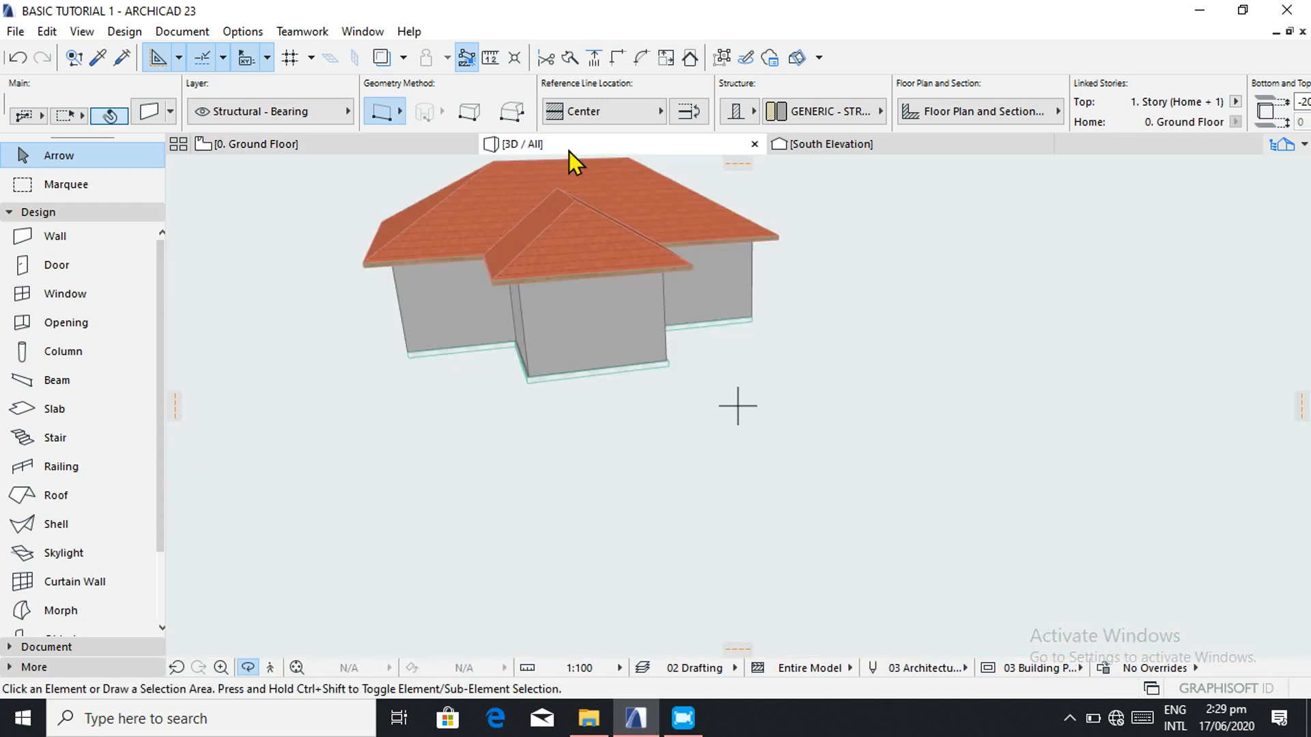
left_click_drag(373, 331, 689, 326)
left_click(338, 144)
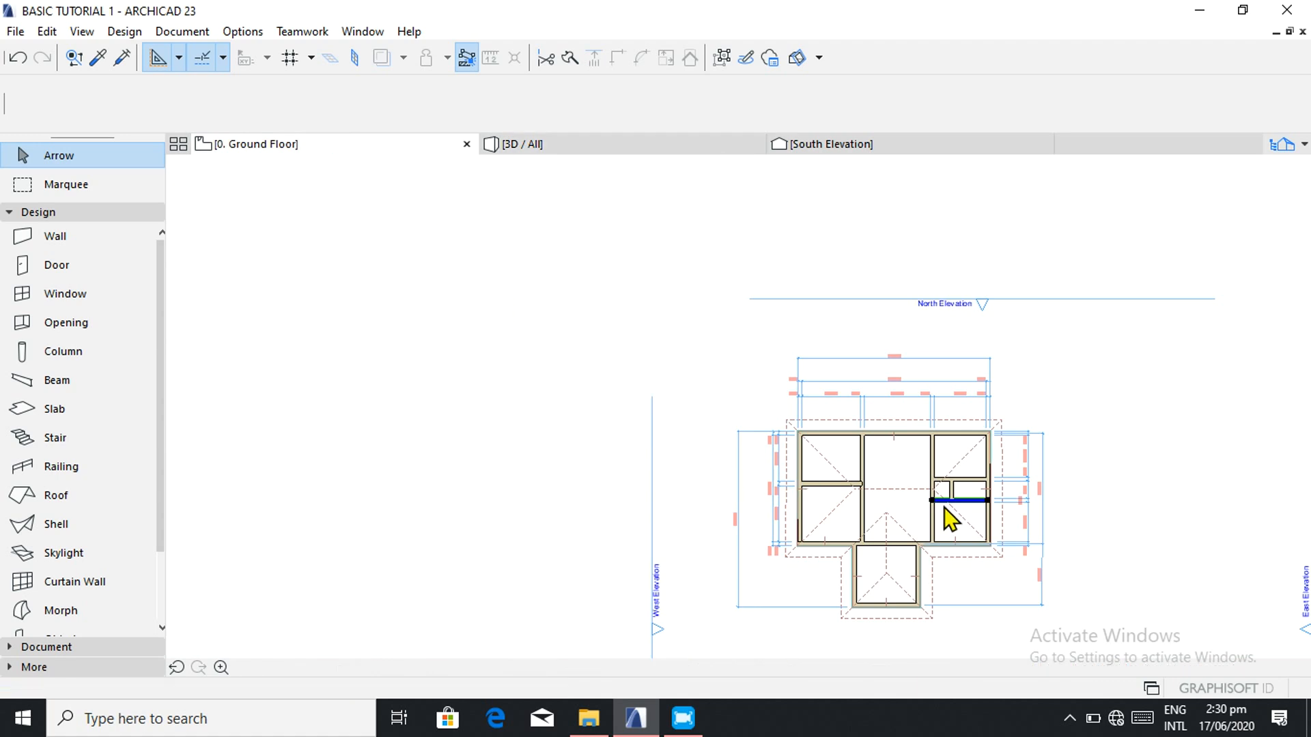
- Adjust the east end of the west rooms' partition so it joins the western long partition
left_click(1125, 455)
scroll(934, 527, "up", 2)
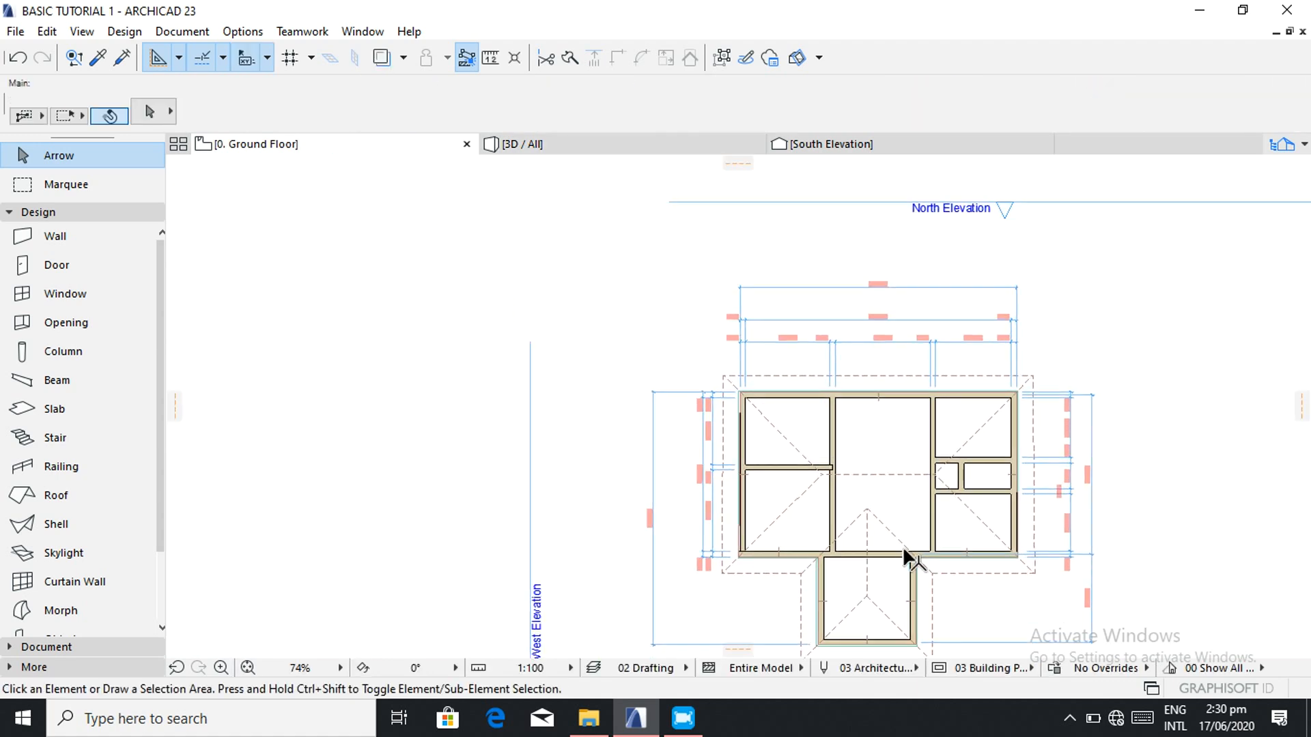
scroll(878, 627, "up", 3)
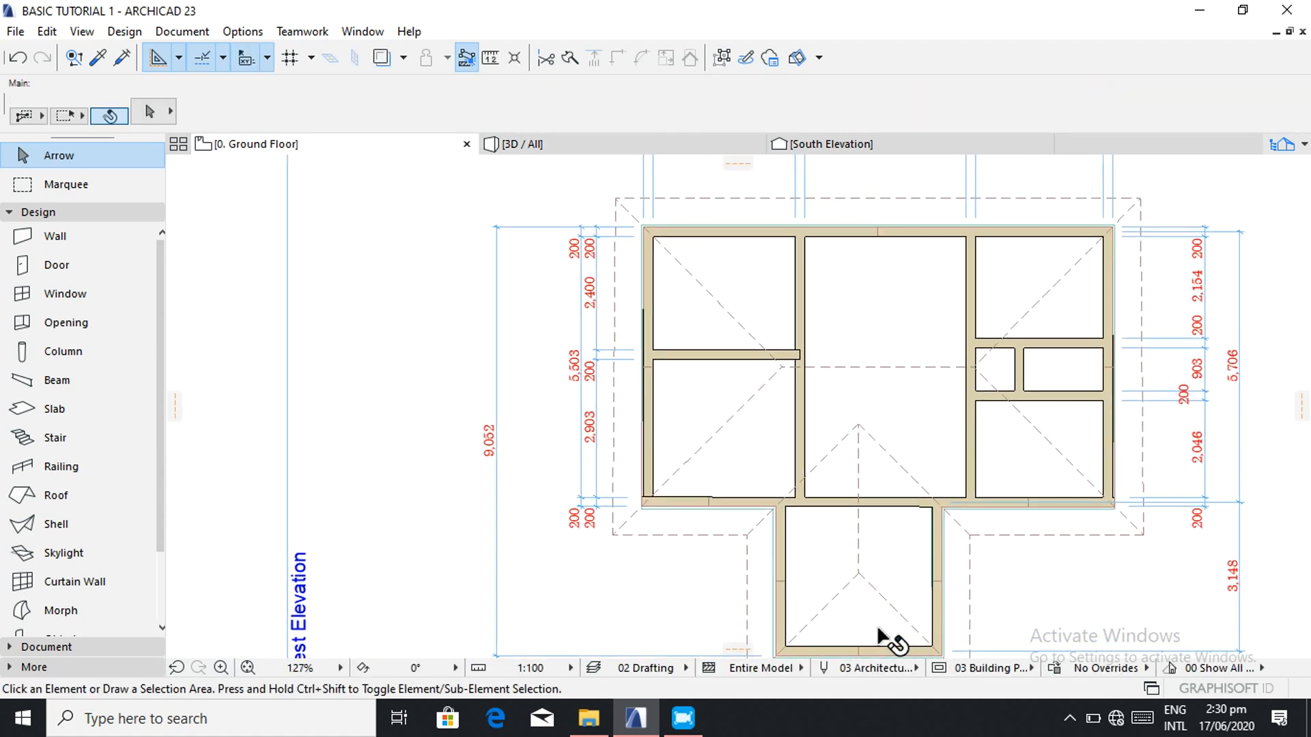
scroll(876, 625, "down", 3)
scroll(881, 635, "up", 1)
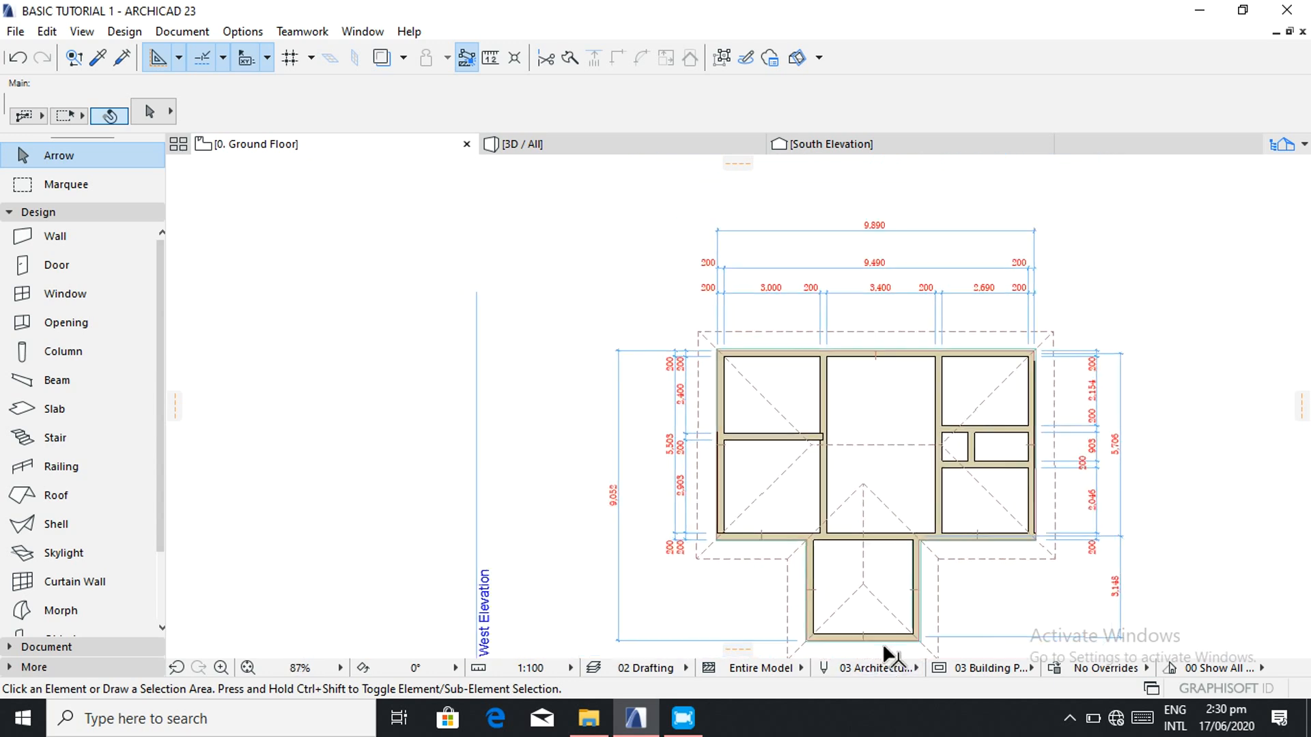
scroll(882, 643, "up", 1)
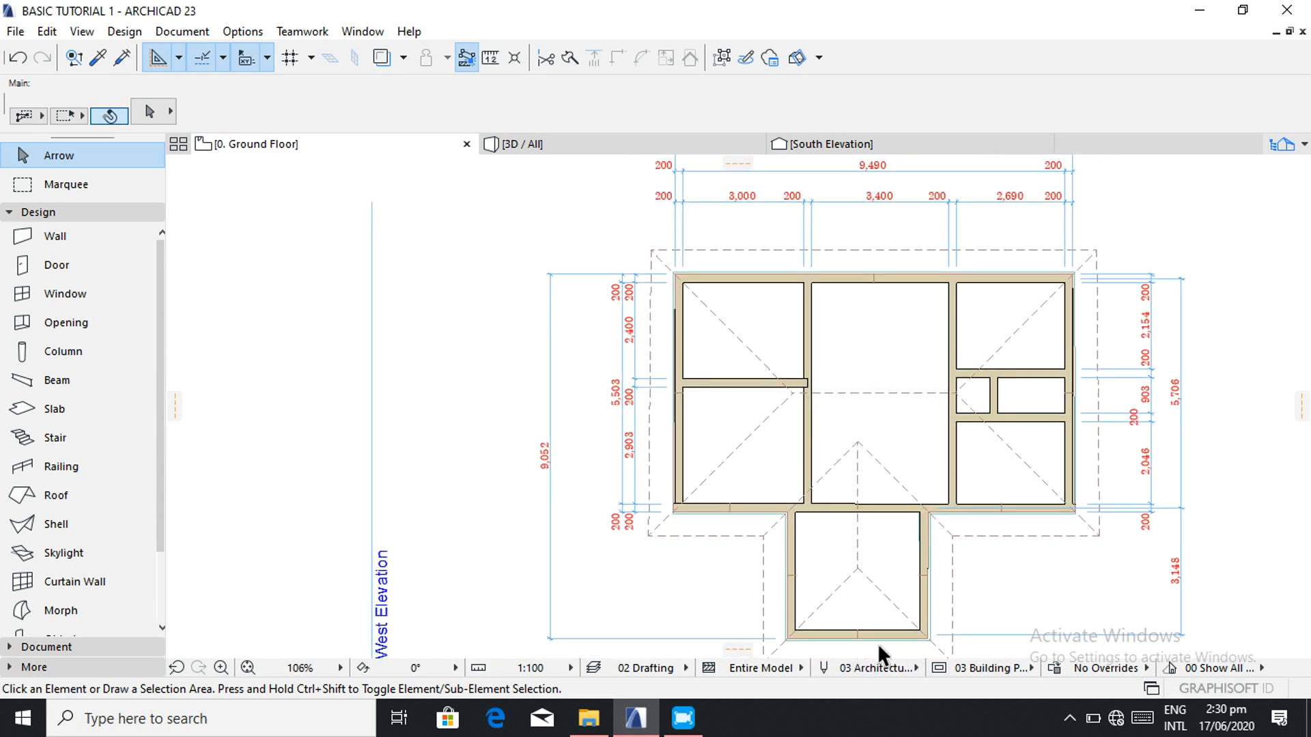
left_click(802, 385)
left_click(802, 384)
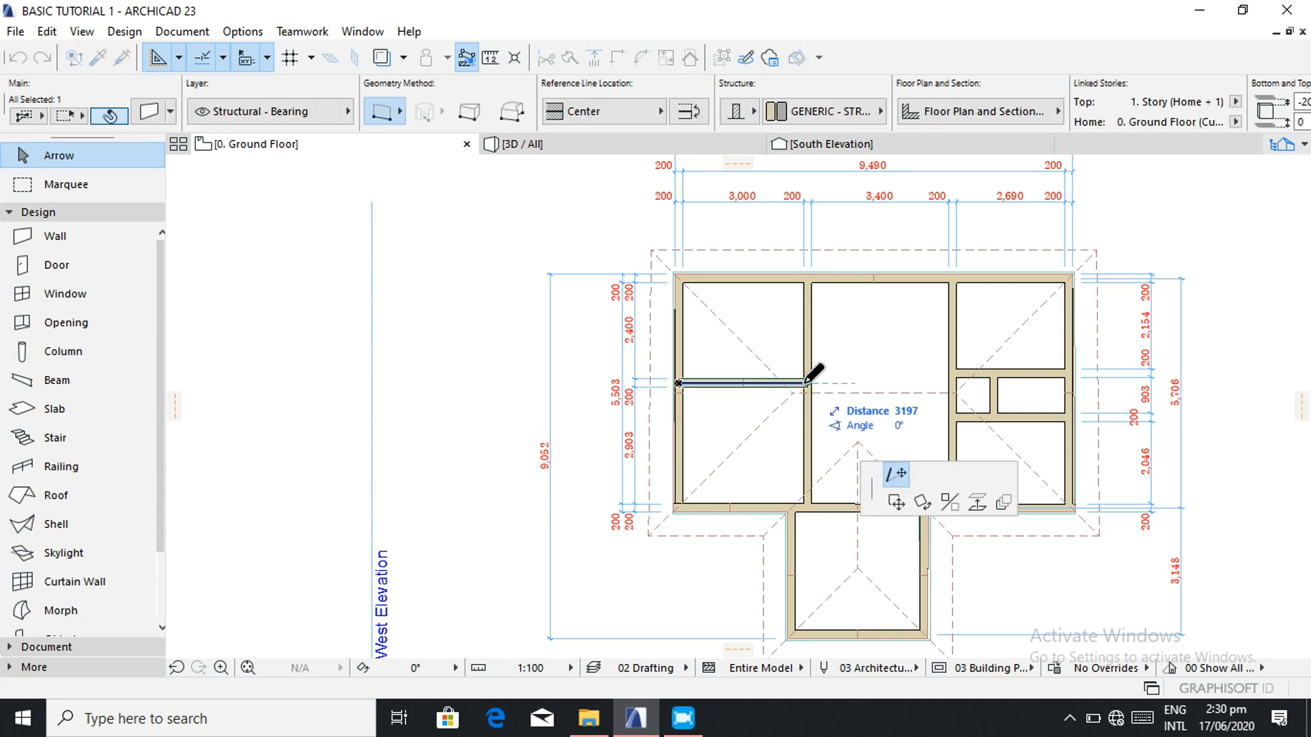
left_click(822, 372)
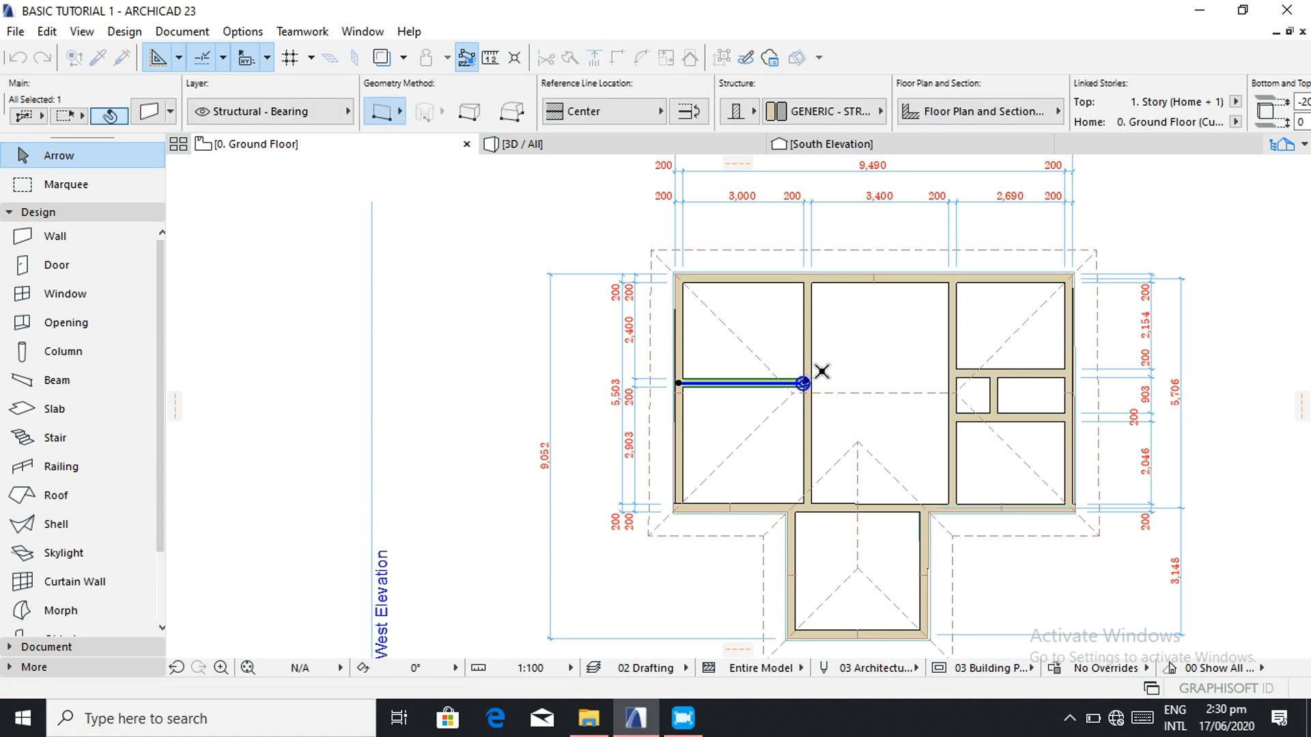
- Create a Generic-category zone named ENTRYPORCH, number 01, in the southern porch room and accept the overlapping zone
left_click(1234, 364)
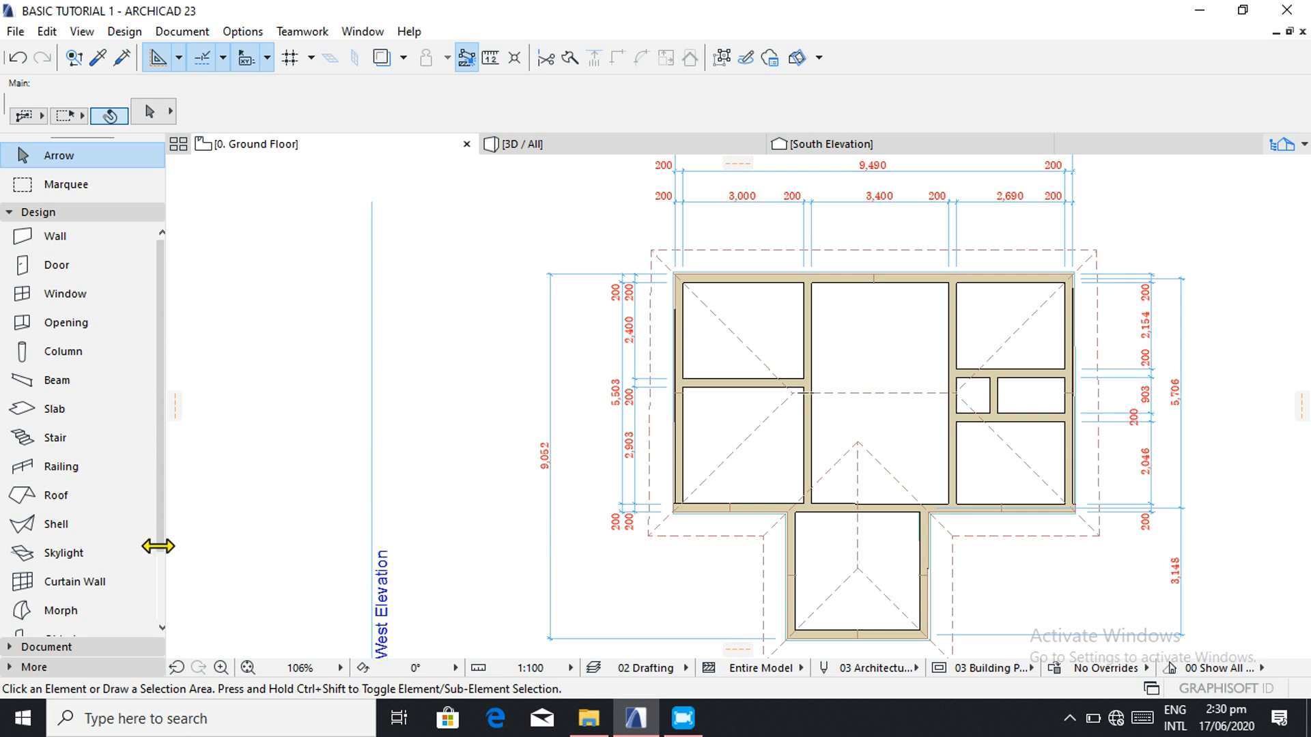
scroll(69, 418, "down", 2)
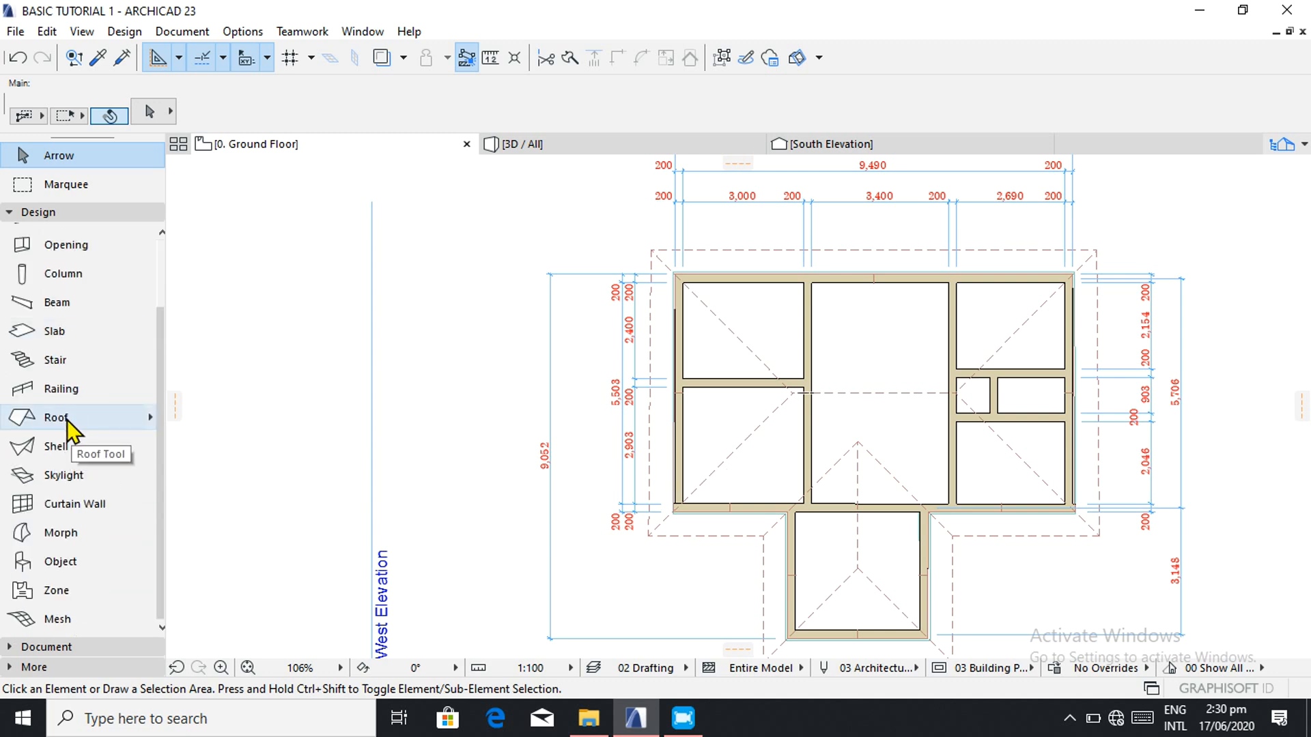
left_click(62, 591)
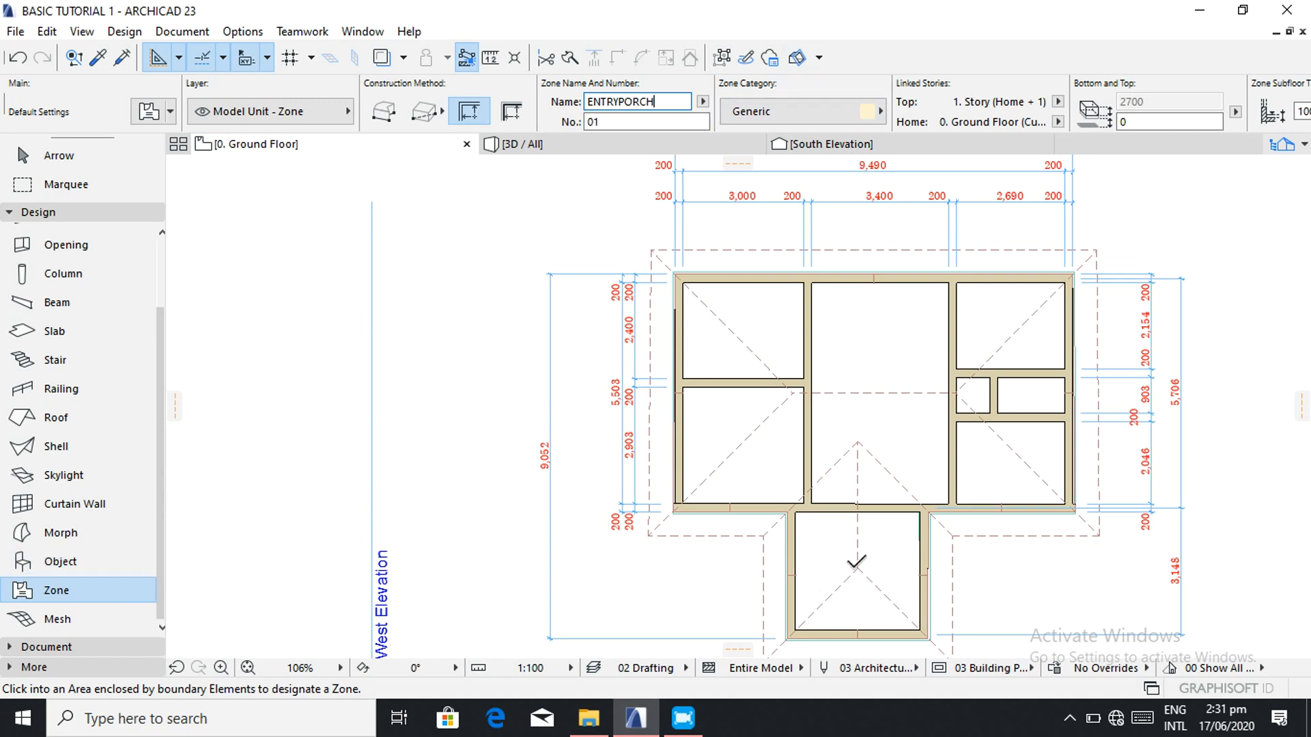
left_click(854, 563)
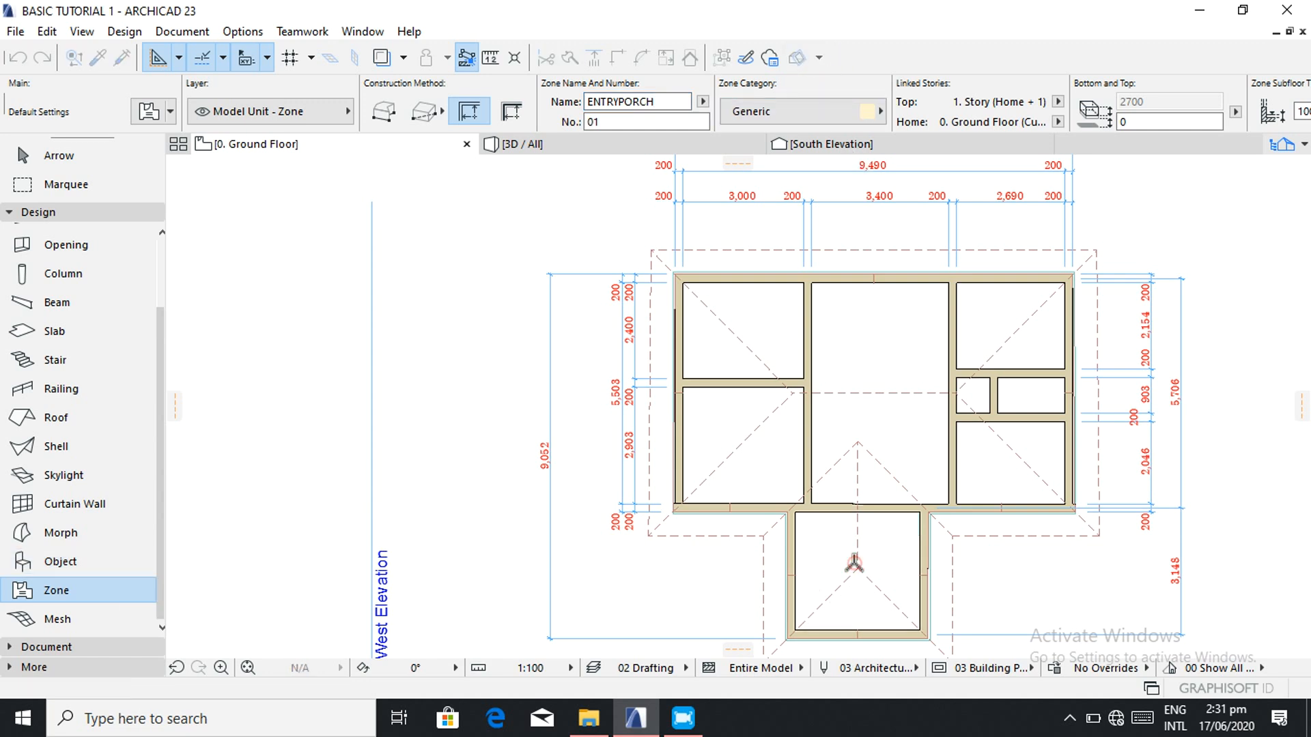
left_click(854, 563)
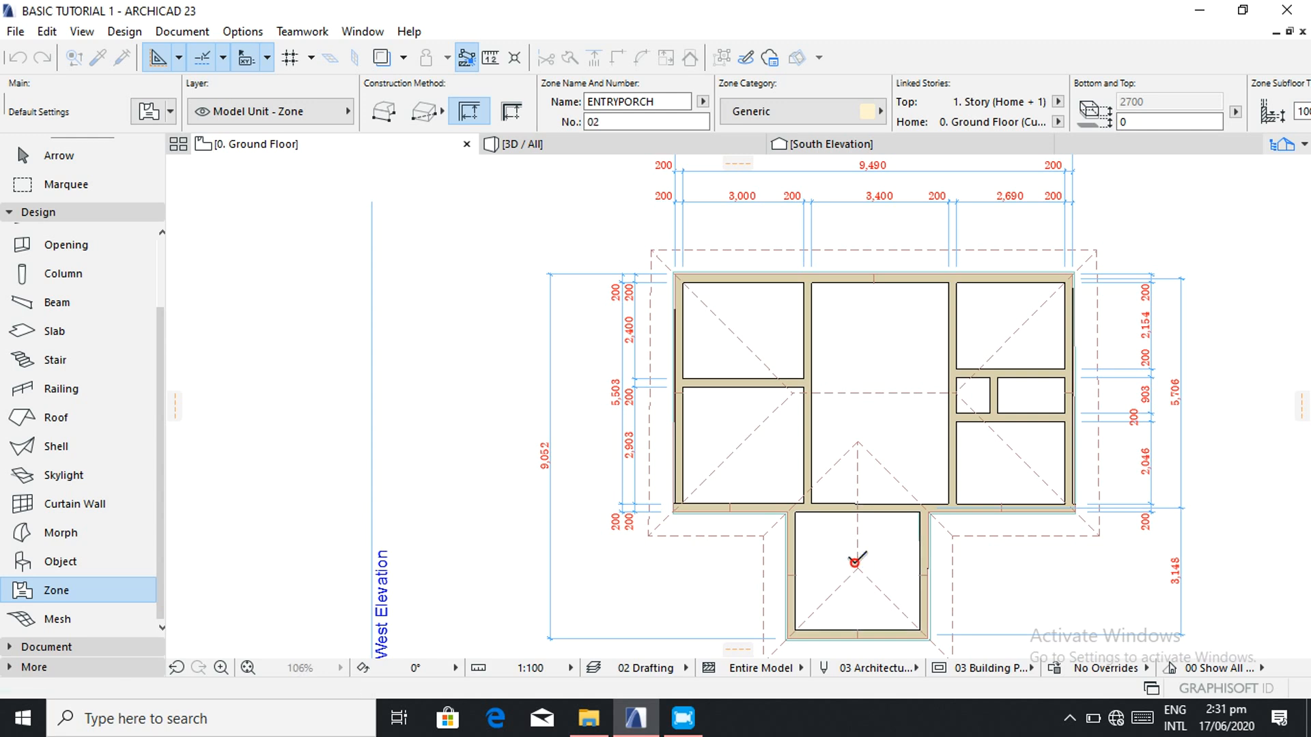
left_click(854, 563)
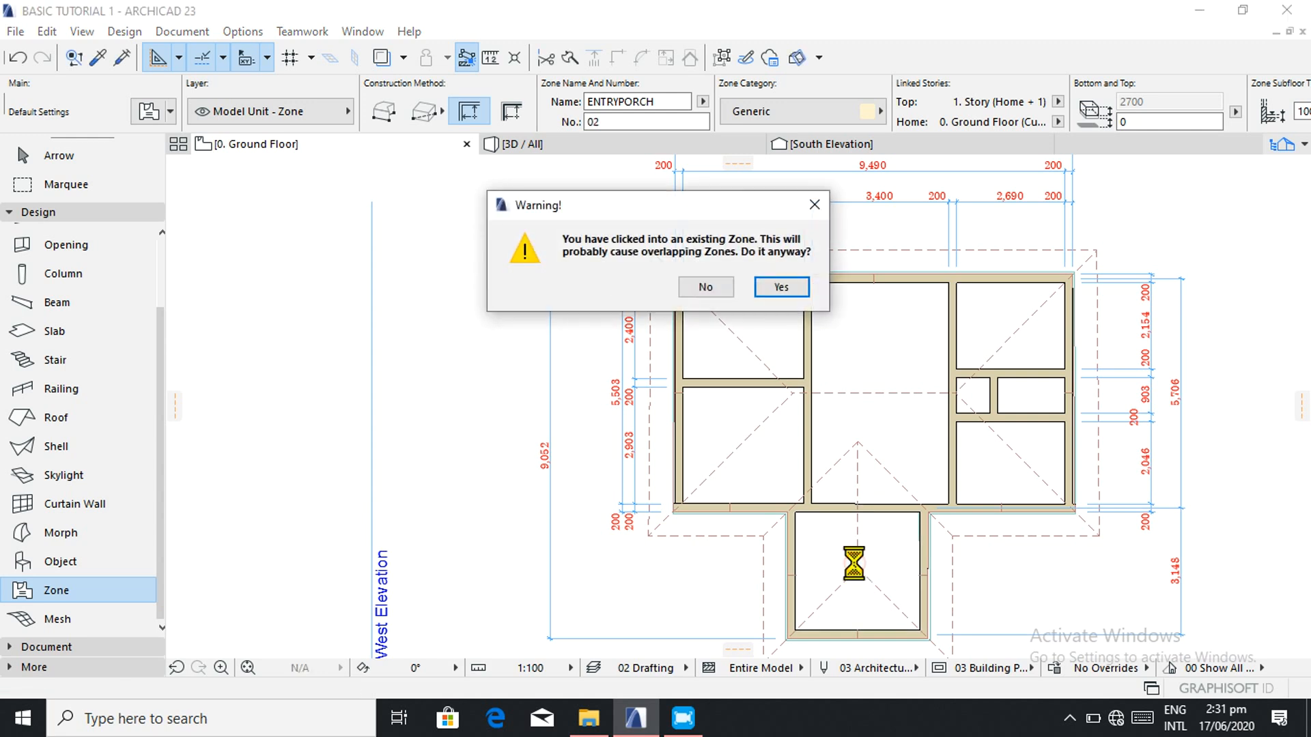
left_click(787, 285)
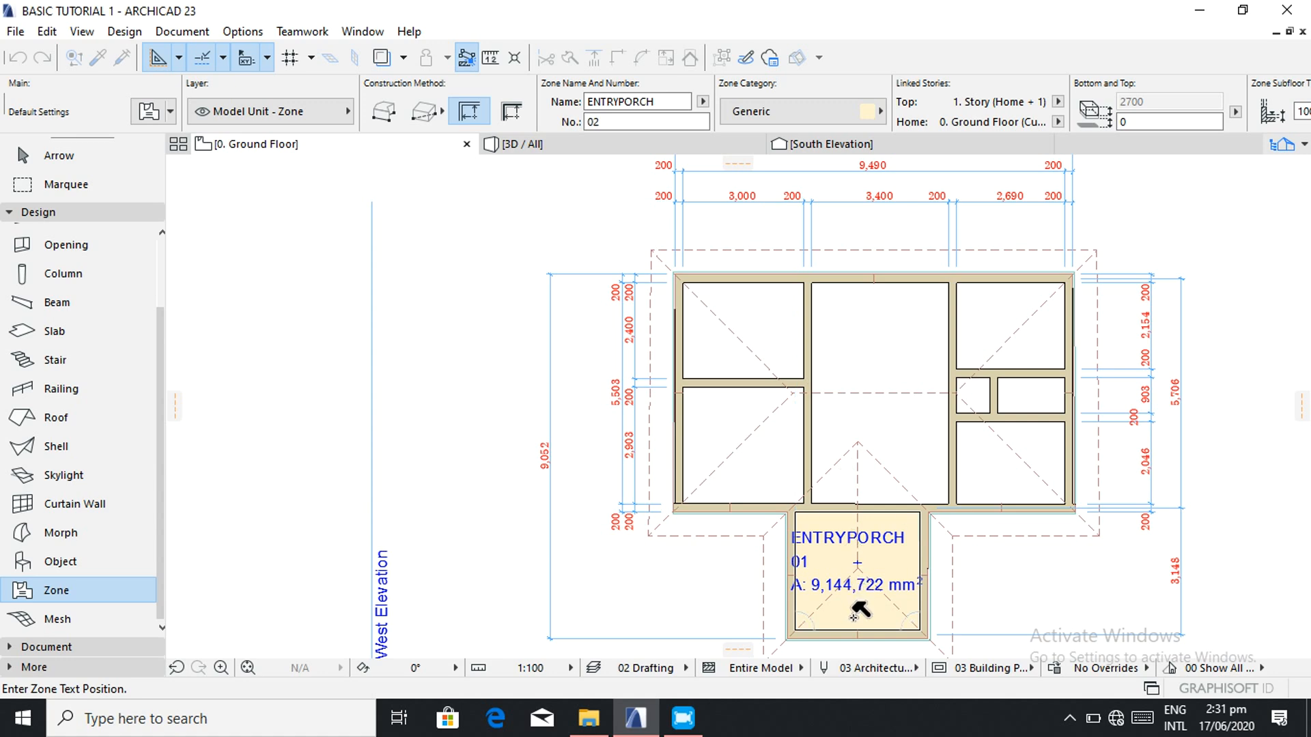
scroll(860, 609, "up", 2)
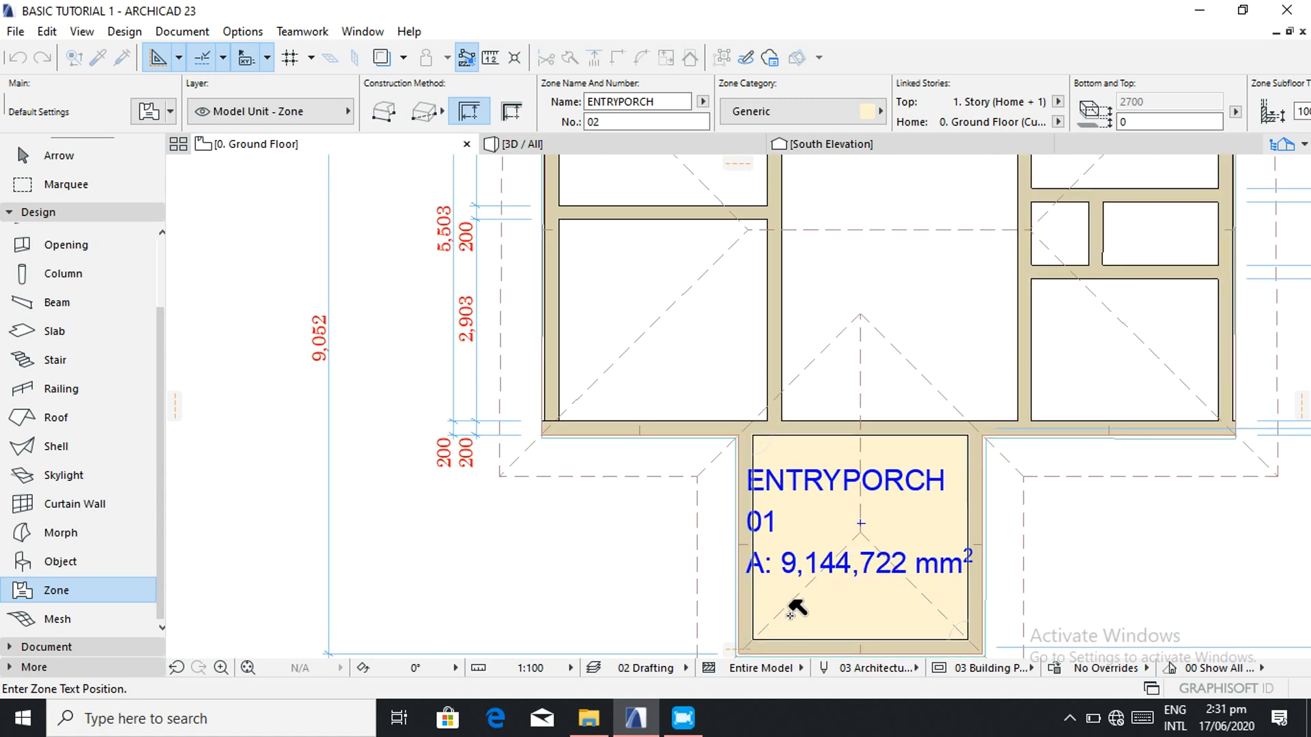
scroll(862, 579, "down", 3)
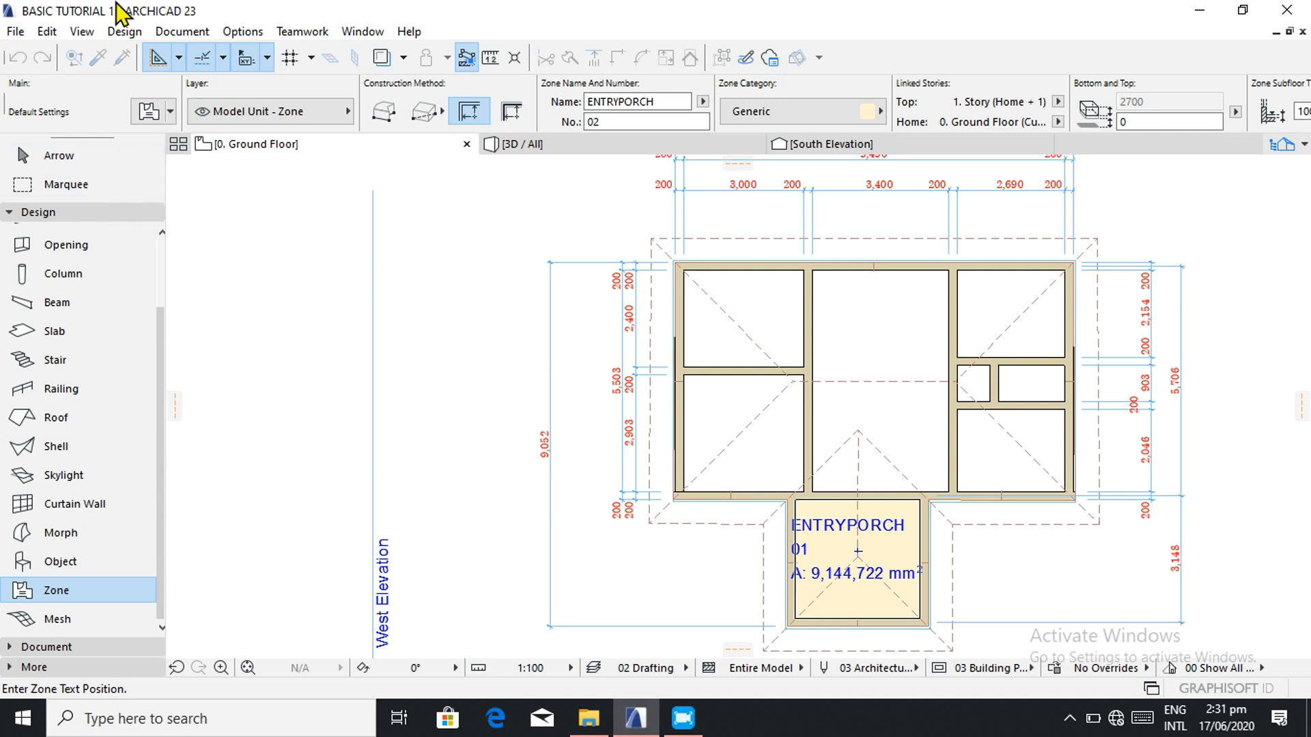
left_click(243, 31)
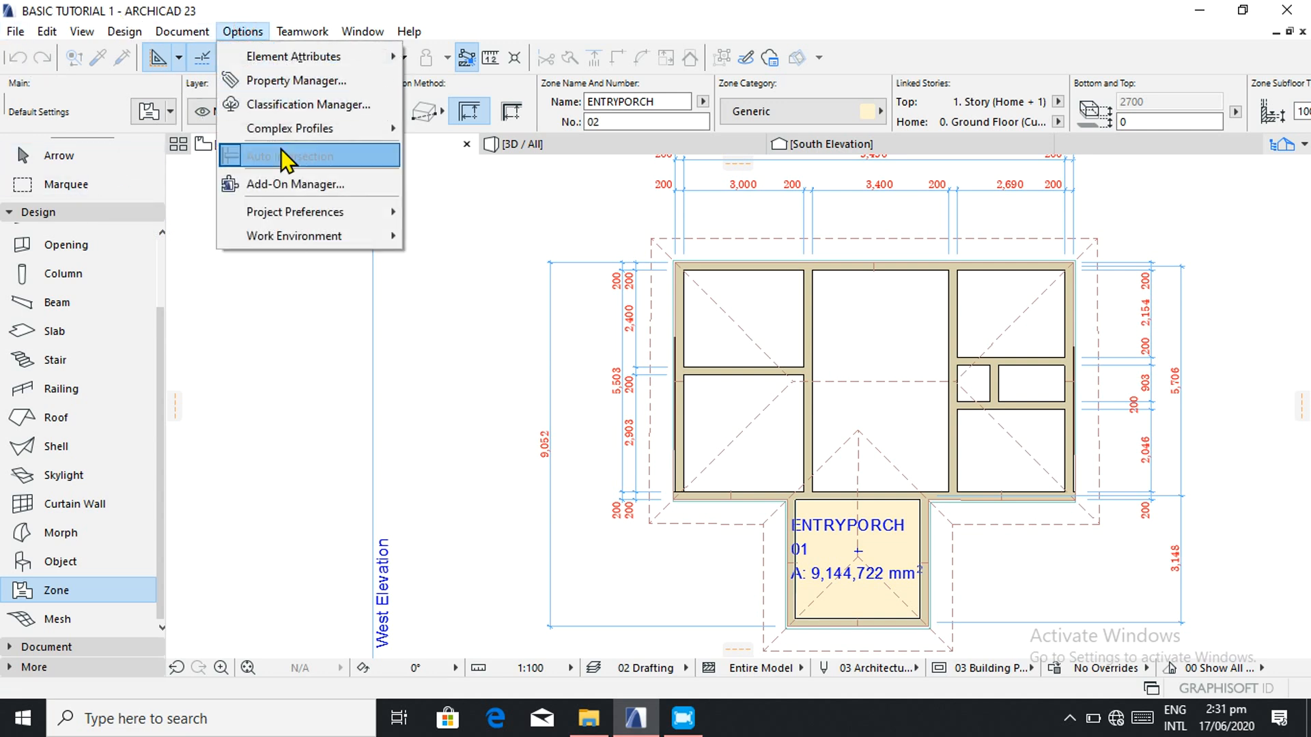
mouse_move(295, 213)
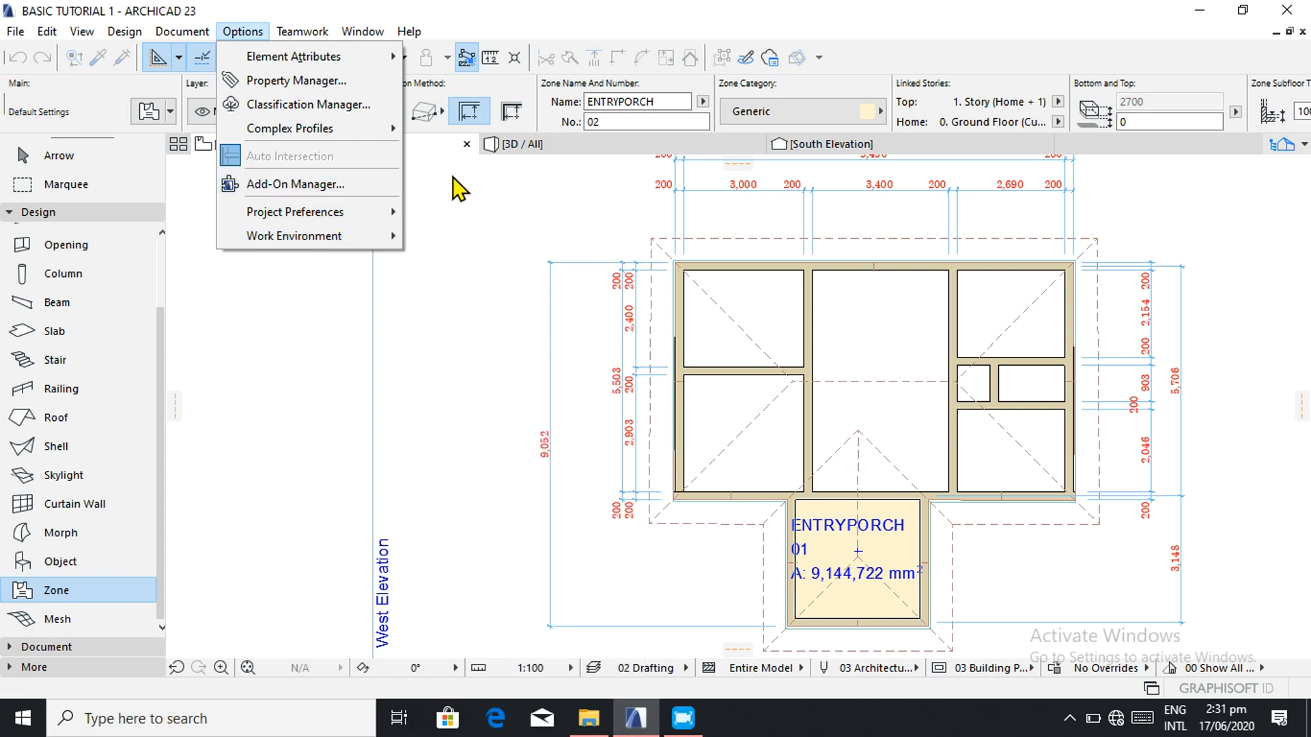
left_click(453, 174)
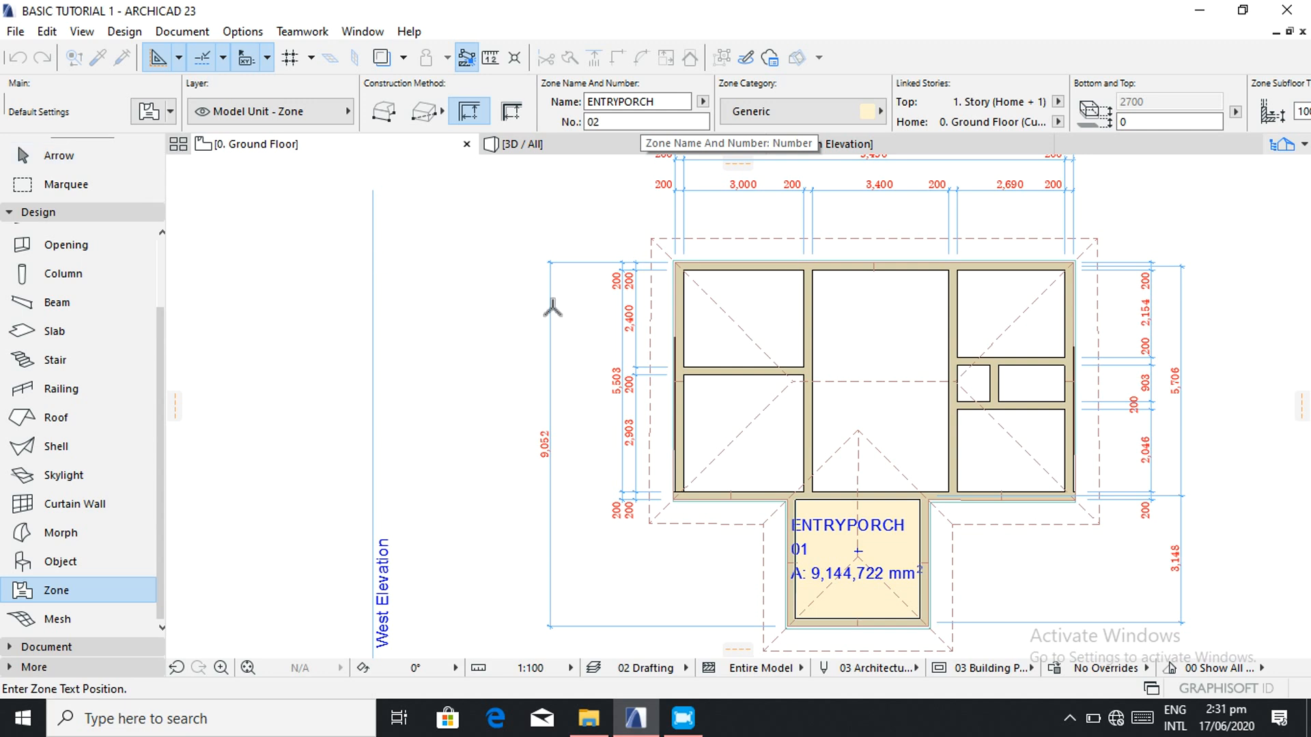
- Place a KITCHEN zone stamp in the northwest room with category 3 Production & Research, and undo the duplicate kitchen zone
left_click(663, 103)
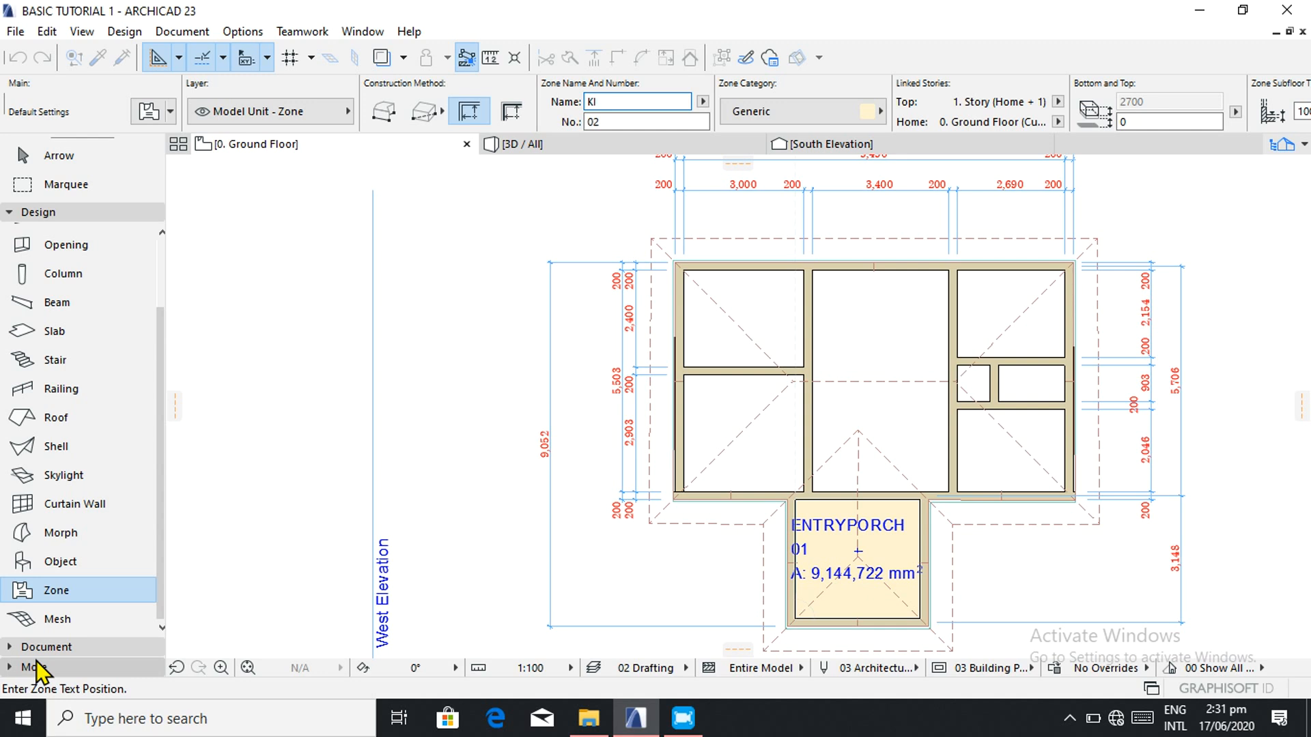
type("KITCHEN")
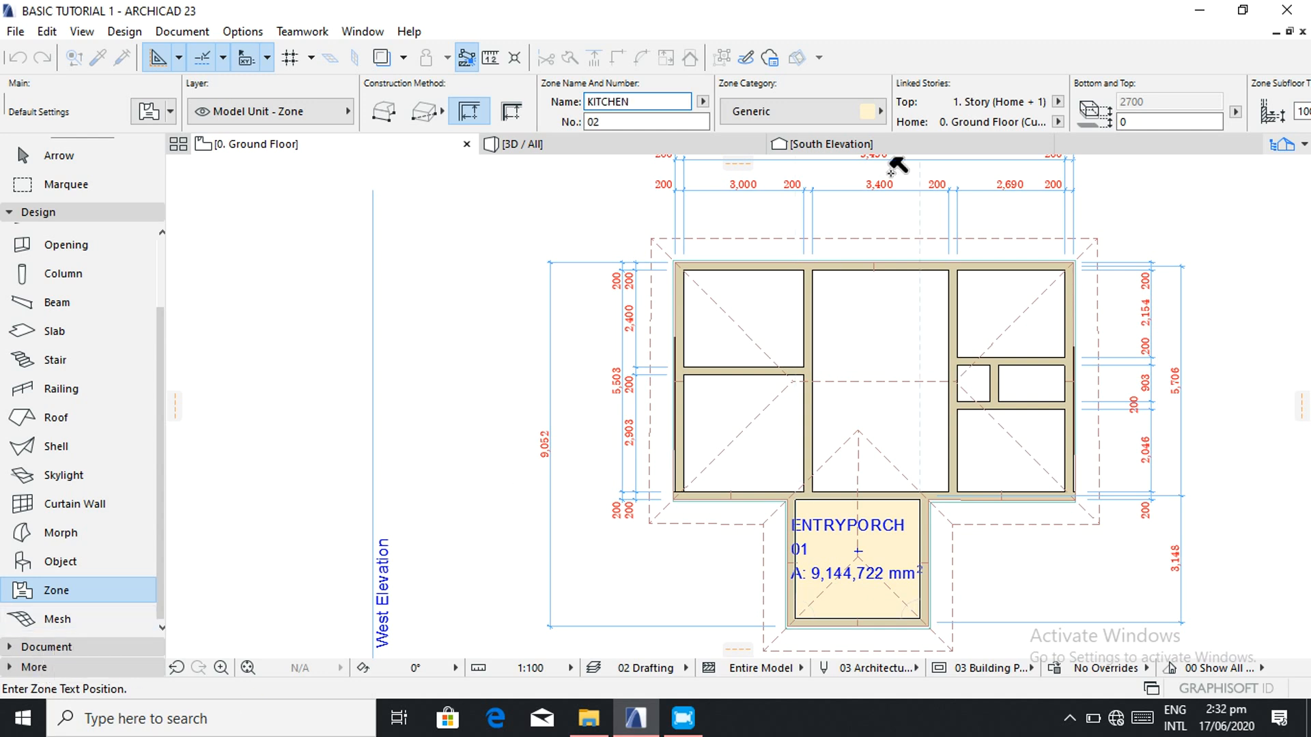
left_click(878, 102)
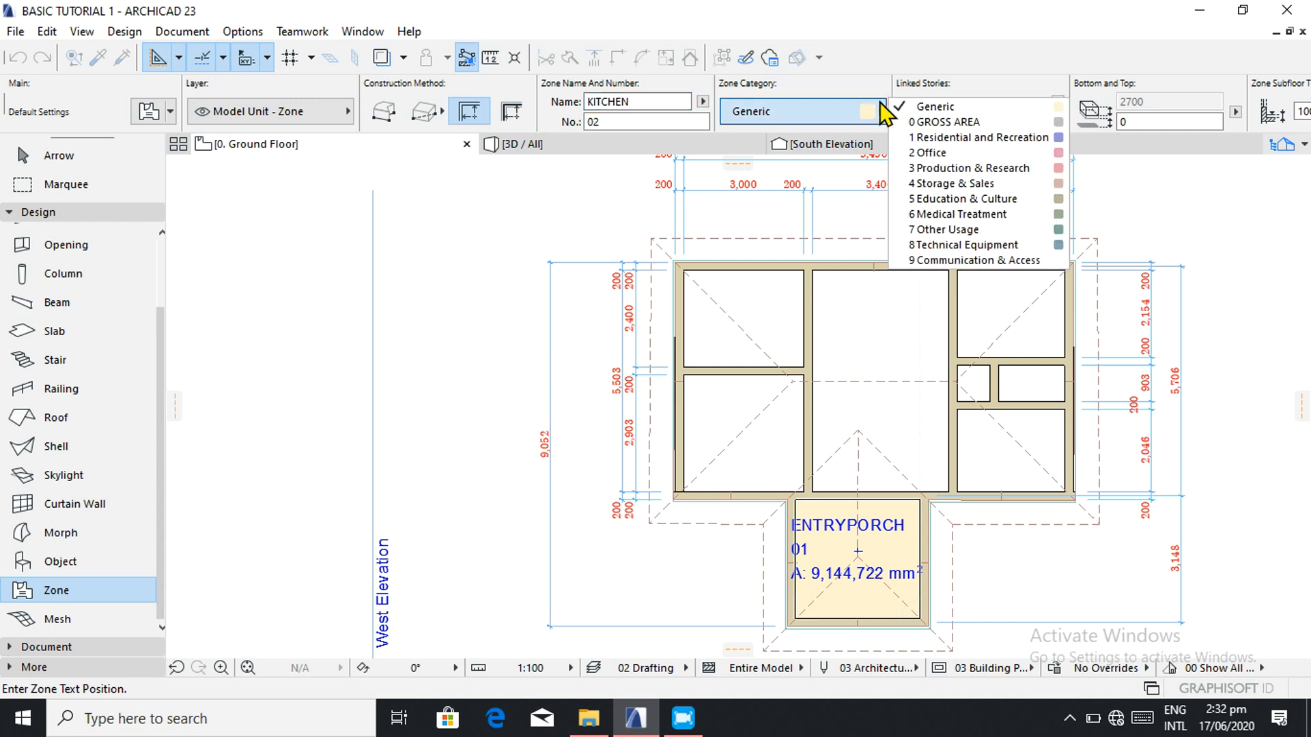
left_click(949, 168)
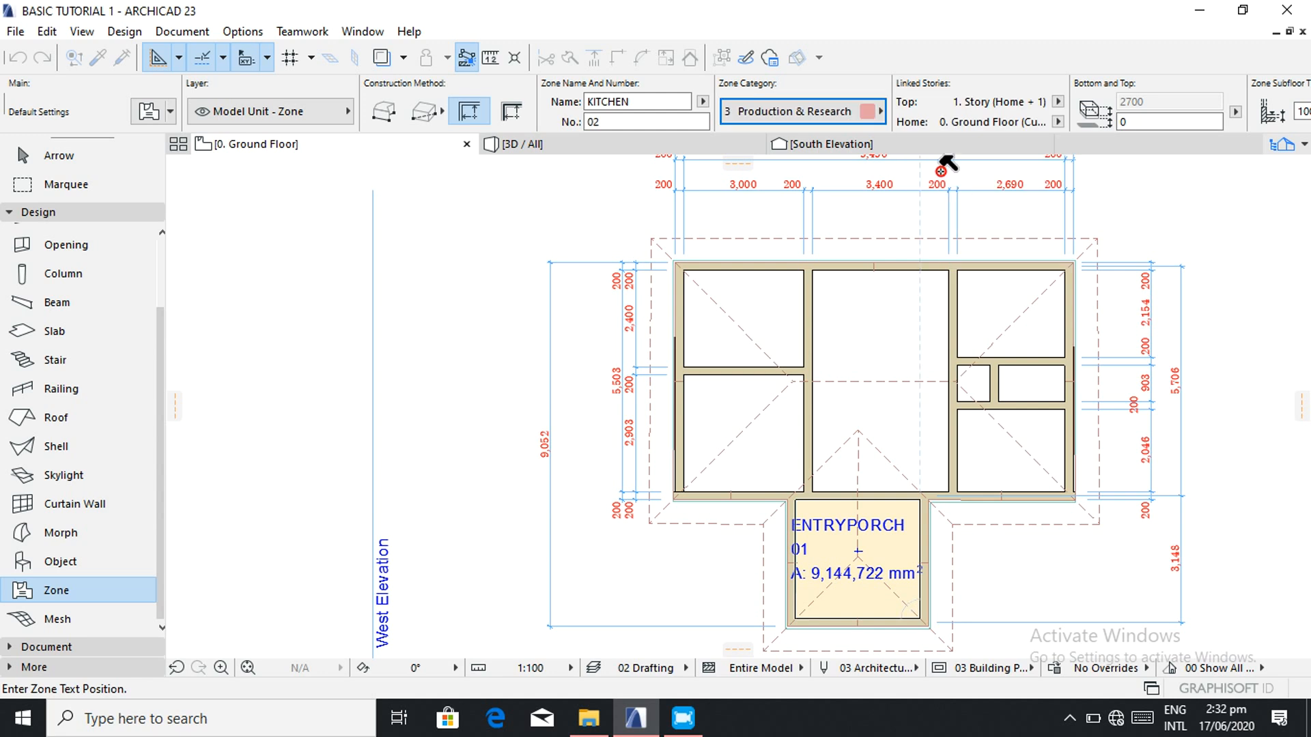
left_click(746, 321)
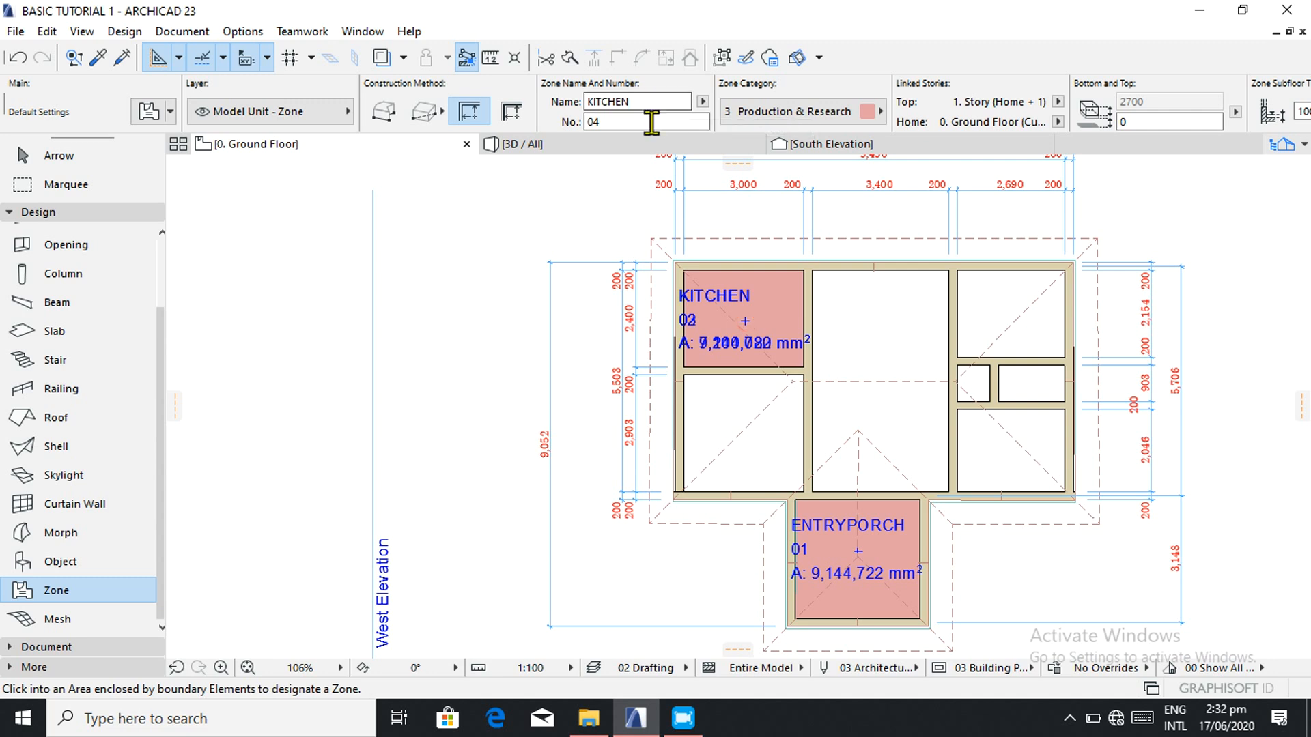
left_click(17, 58)
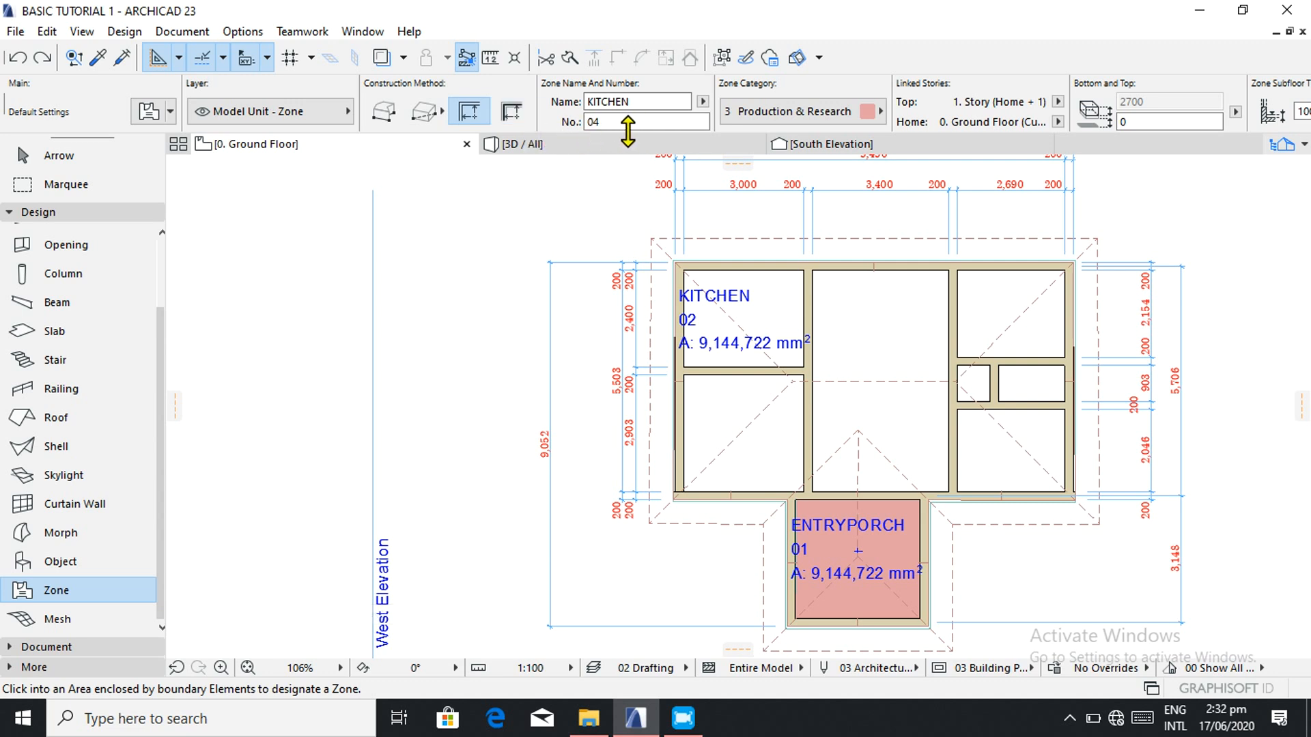
left_click_drag(608, 130, 618, 123)
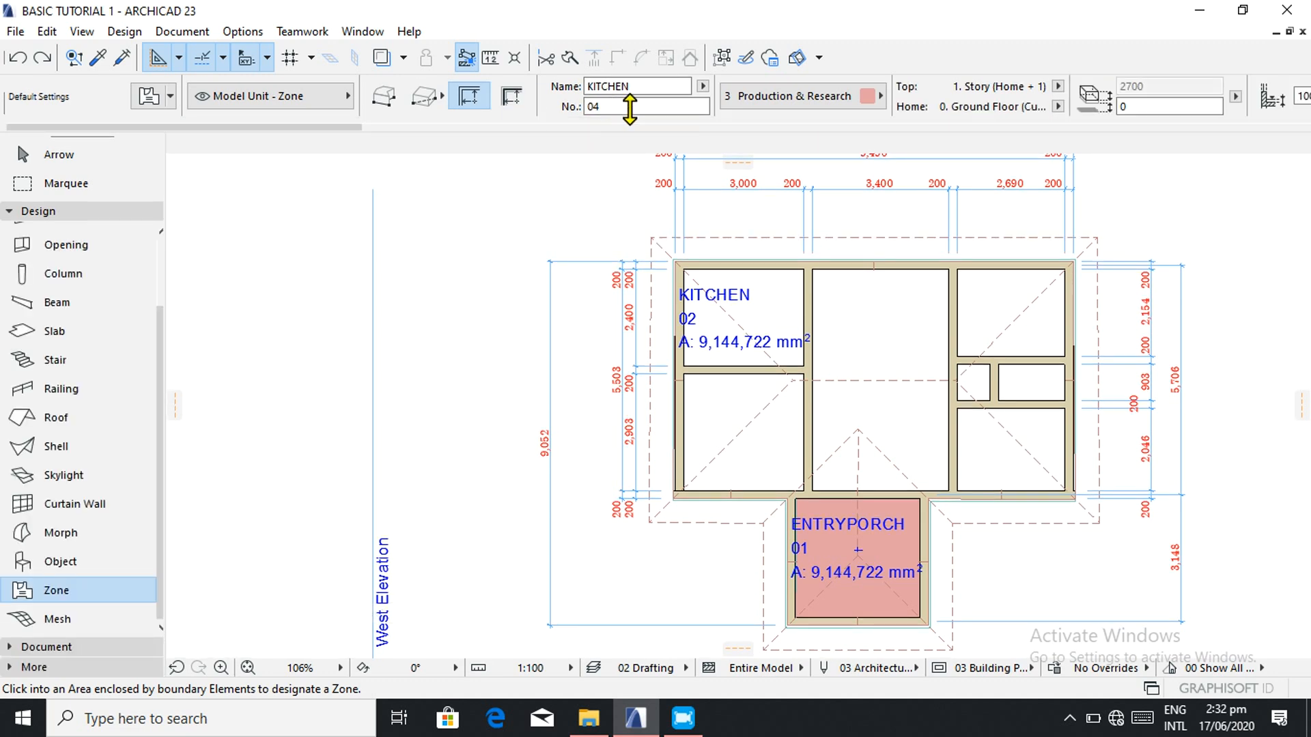
- Create a zone named LOUNGE/DA with category 1 Residential and Recreation in the large central room
left_click(640, 87)
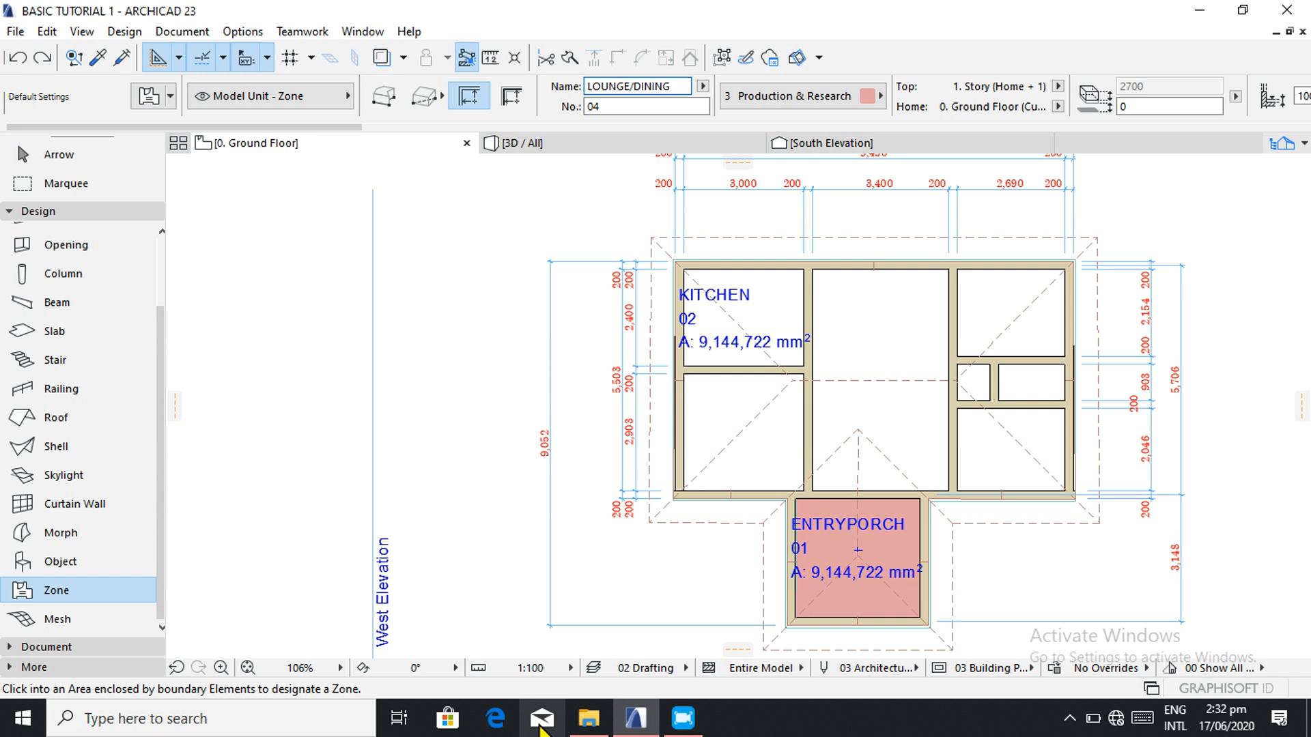
type("REA")
key("BackSpace")
key("BackSpace")
key("BackSpace")
key("BackSpace")
key("BackSpace")
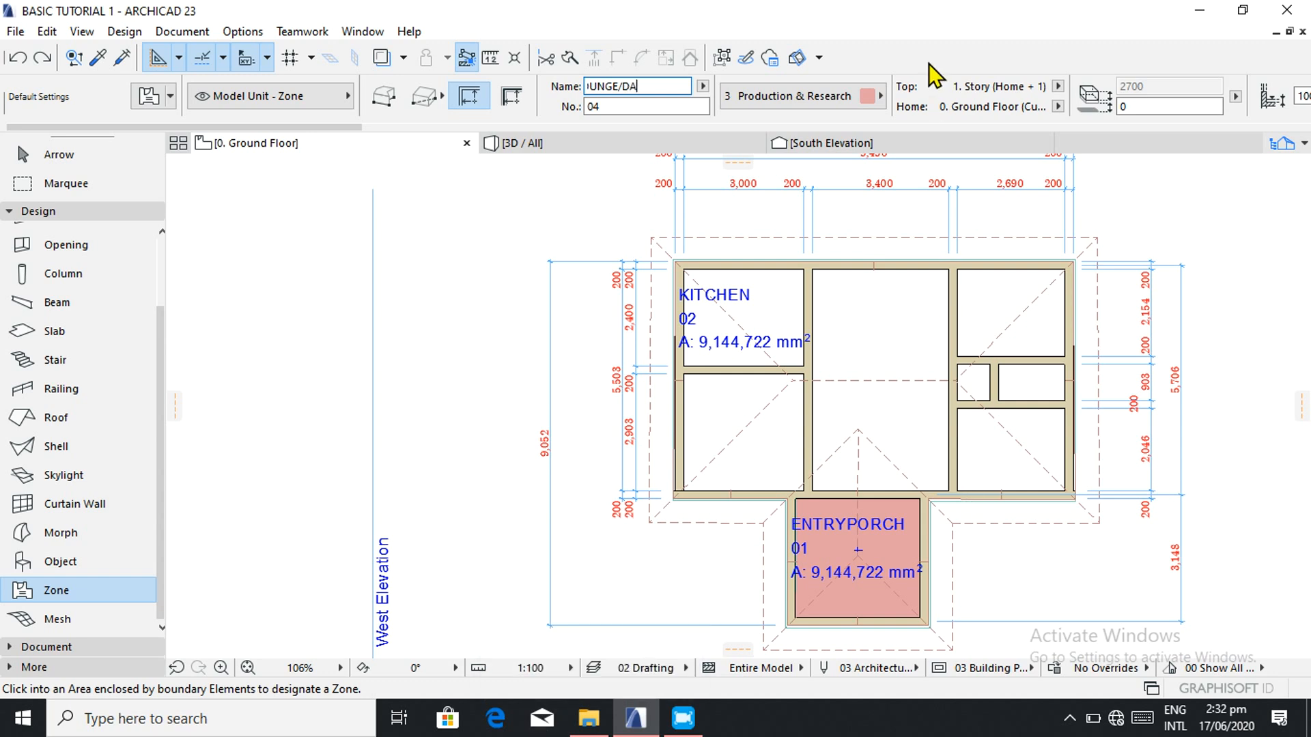
left_click(875, 94)
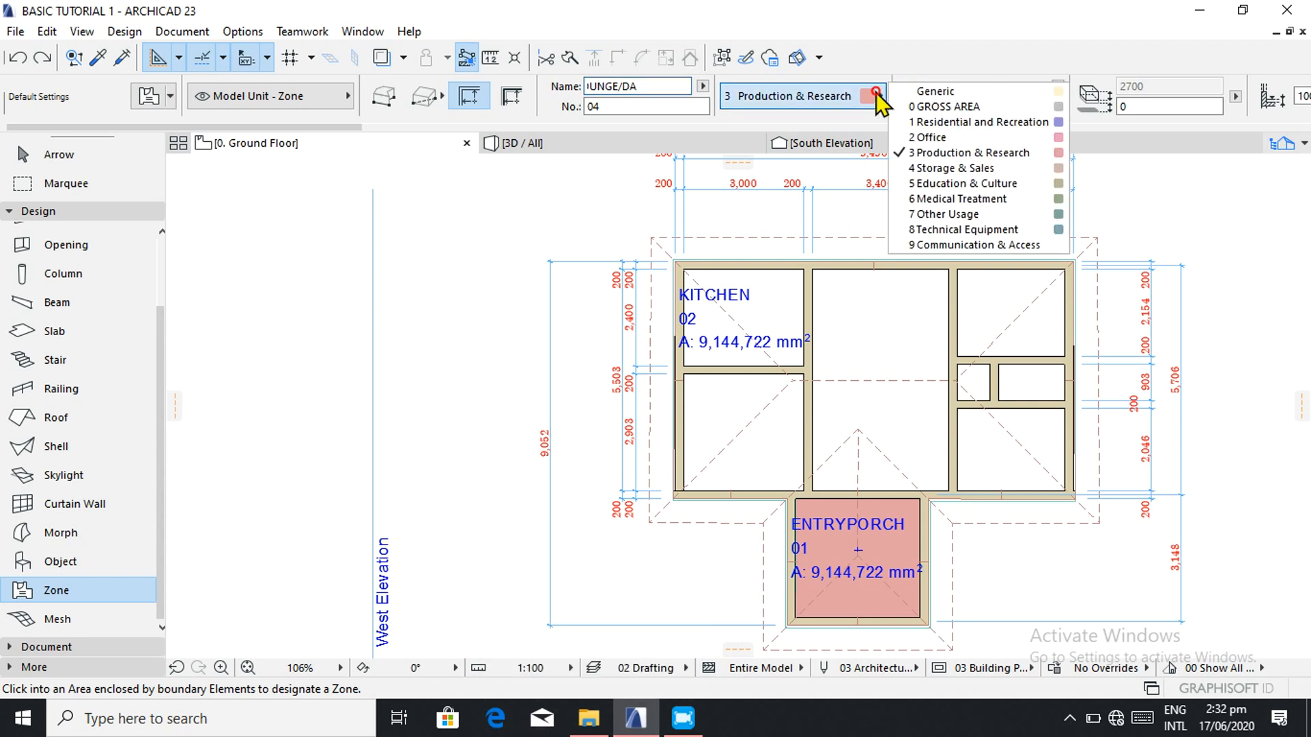
left_click(951, 125)
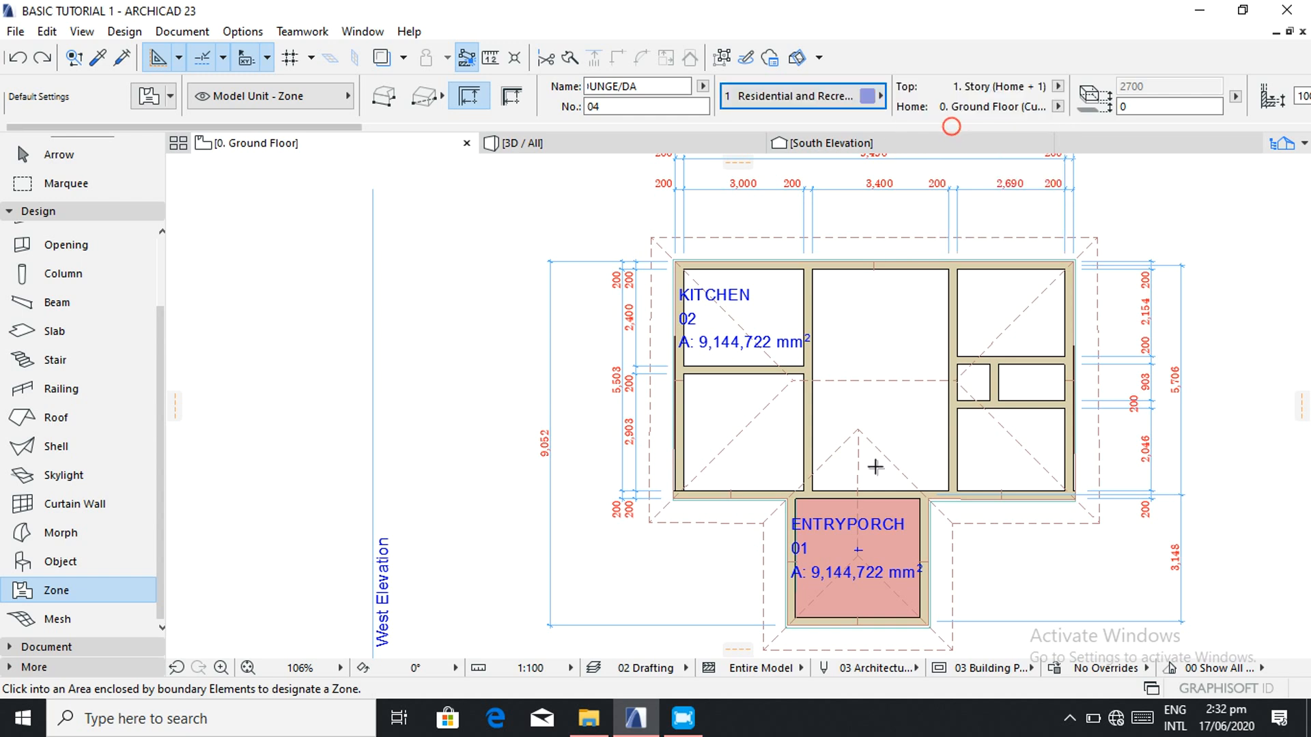
left_click(876, 358)
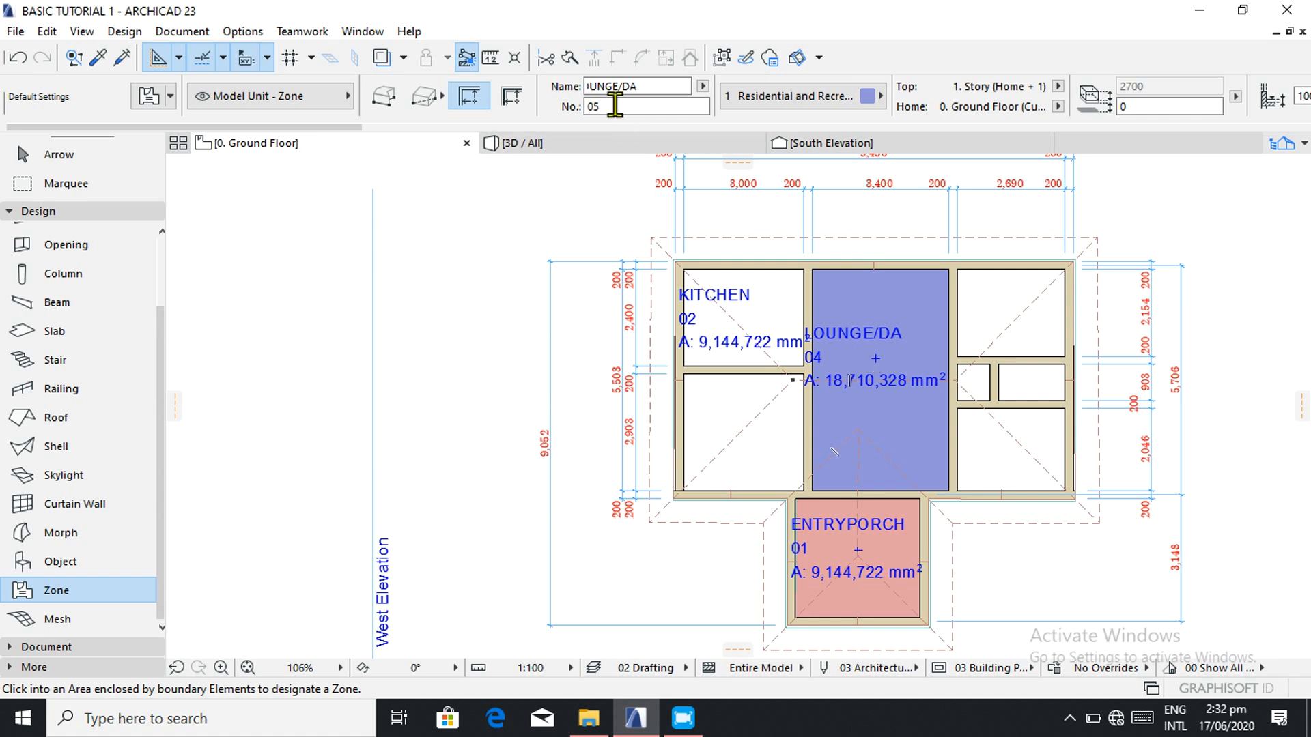
- Create a zone named STORE with number 03 in the southwest room
left_click(642, 87)
key("BackSpace")
key("BackSpace")
key("BackSpace")
left_click(619, 107)
key("BackSpace")
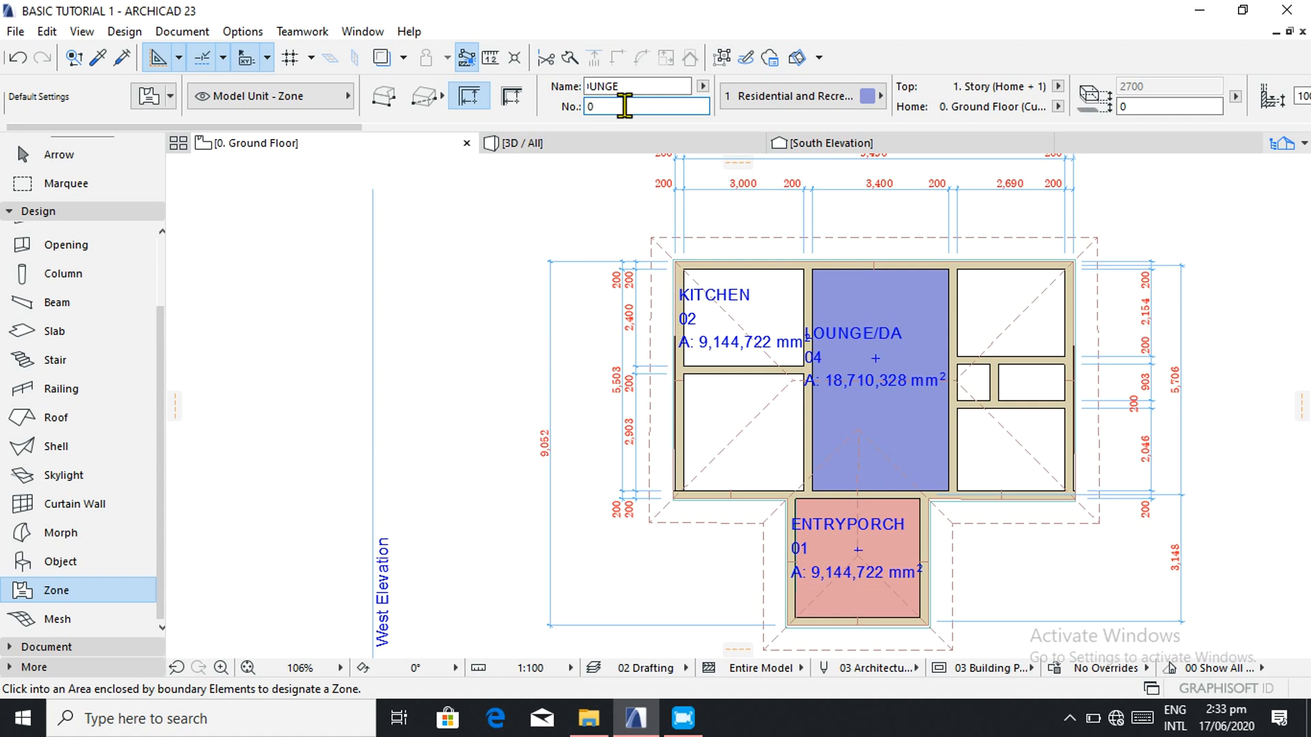
type("3")
left_click(633, 87)
key("BackSpace")
key("BackSpace")
key("BackSpace")
key("BackSpace")
key("BackSpace")
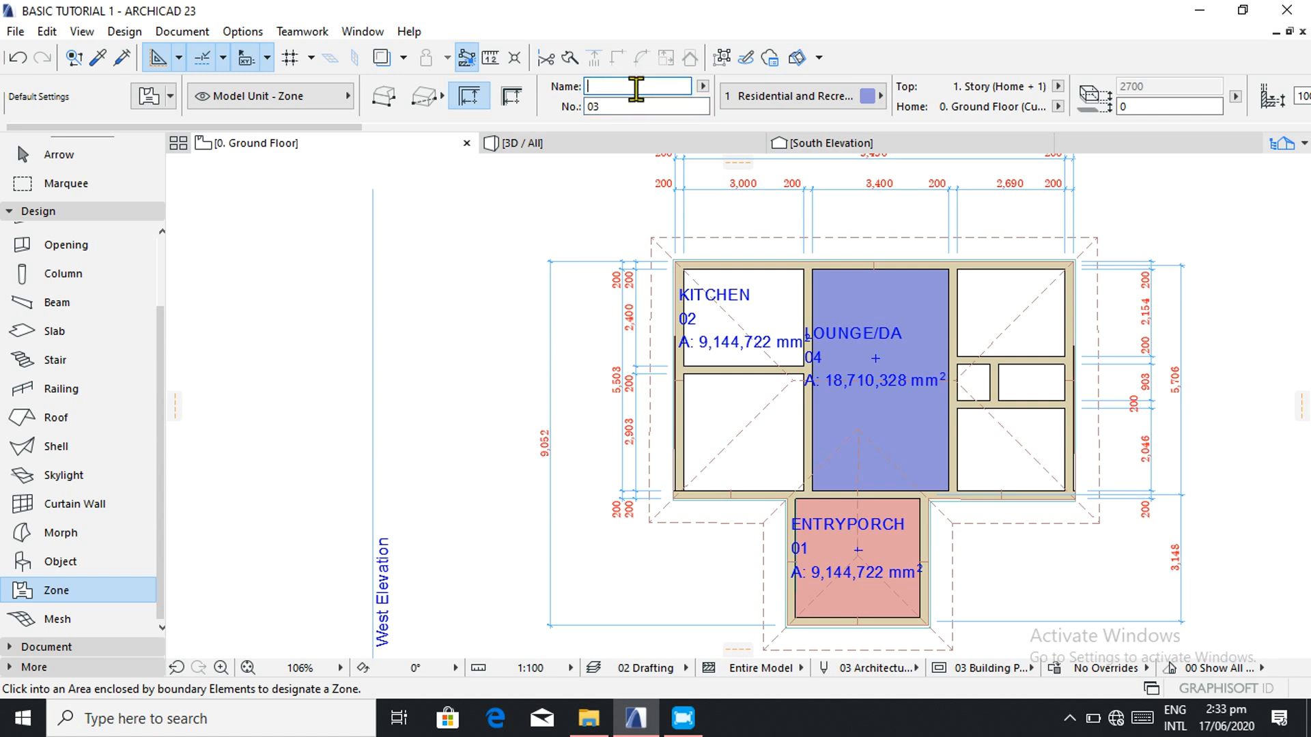
type("B")
type("E")
left_click(734, 423)
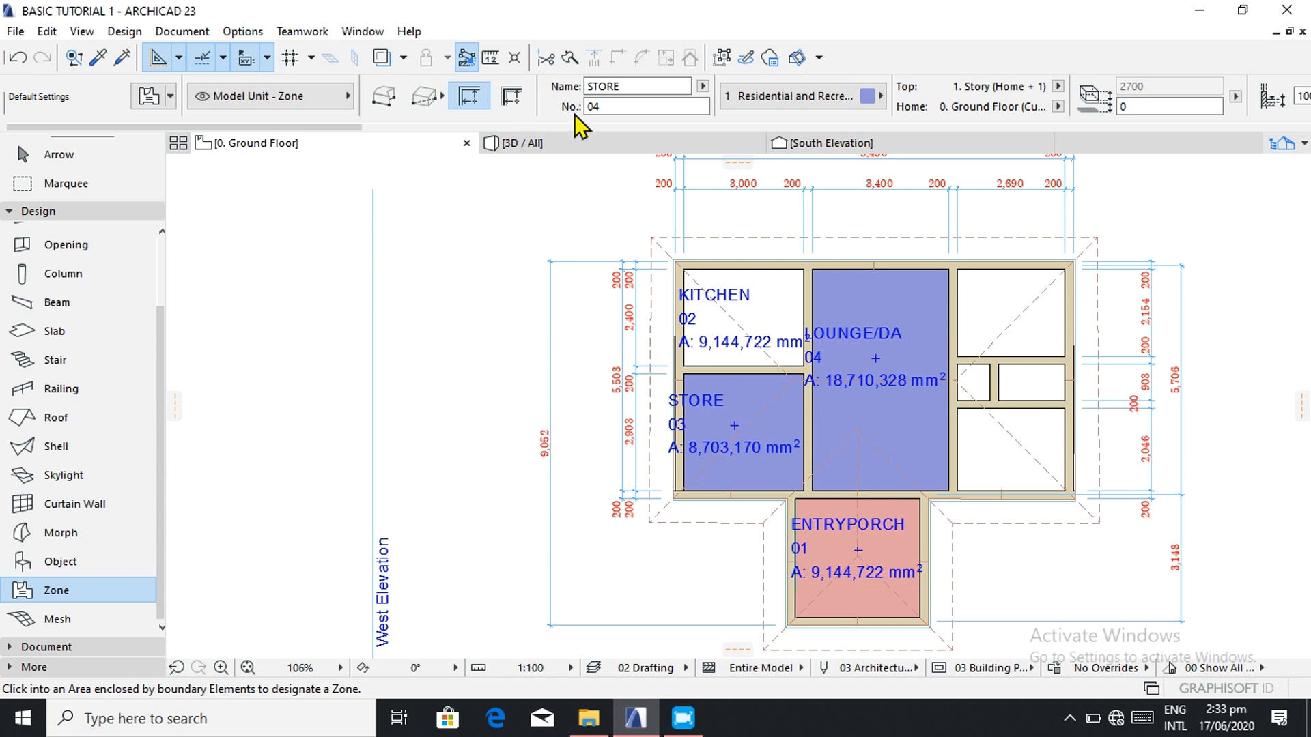
- Create two BEDROOM zones, number 01 in the northeast room and number 02 in the southeast room
left_click(627, 86)
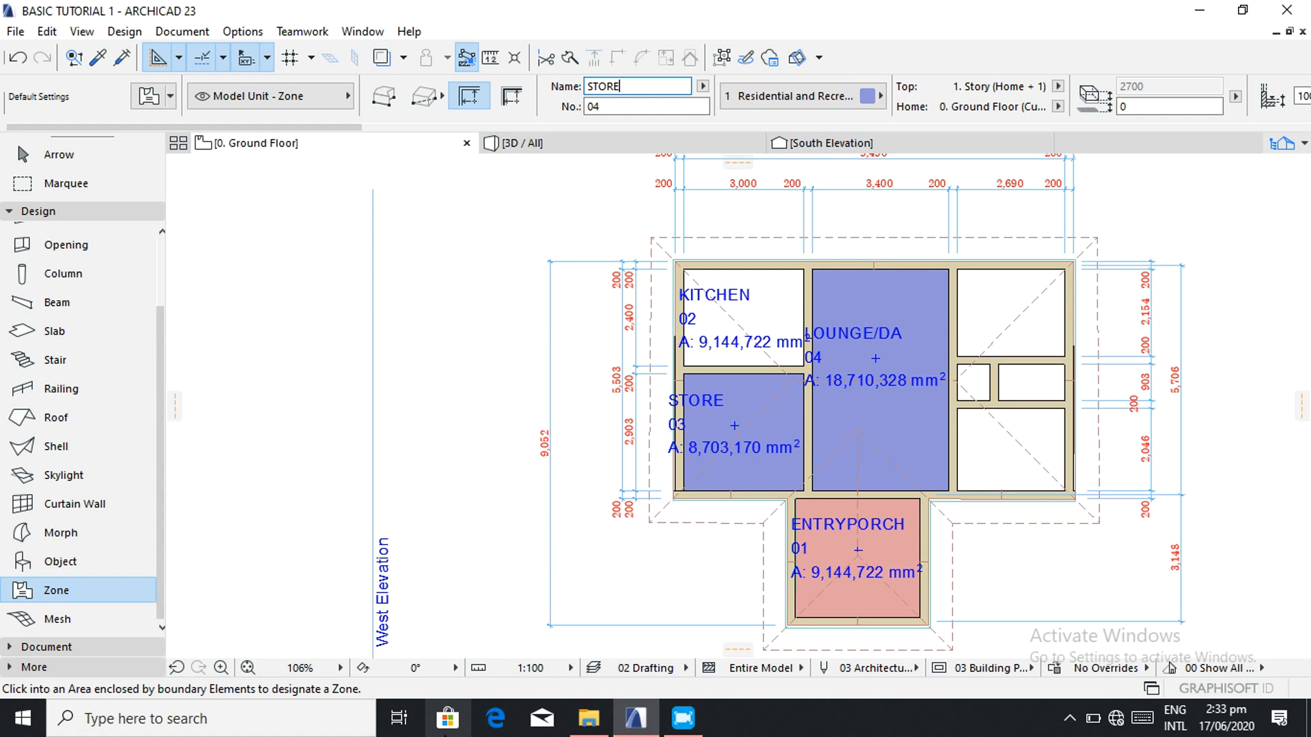
key("BackSpace")
key("BackSpace")
key("BackSpace")
left_click(625, 106)
mouse_move(617, 142)
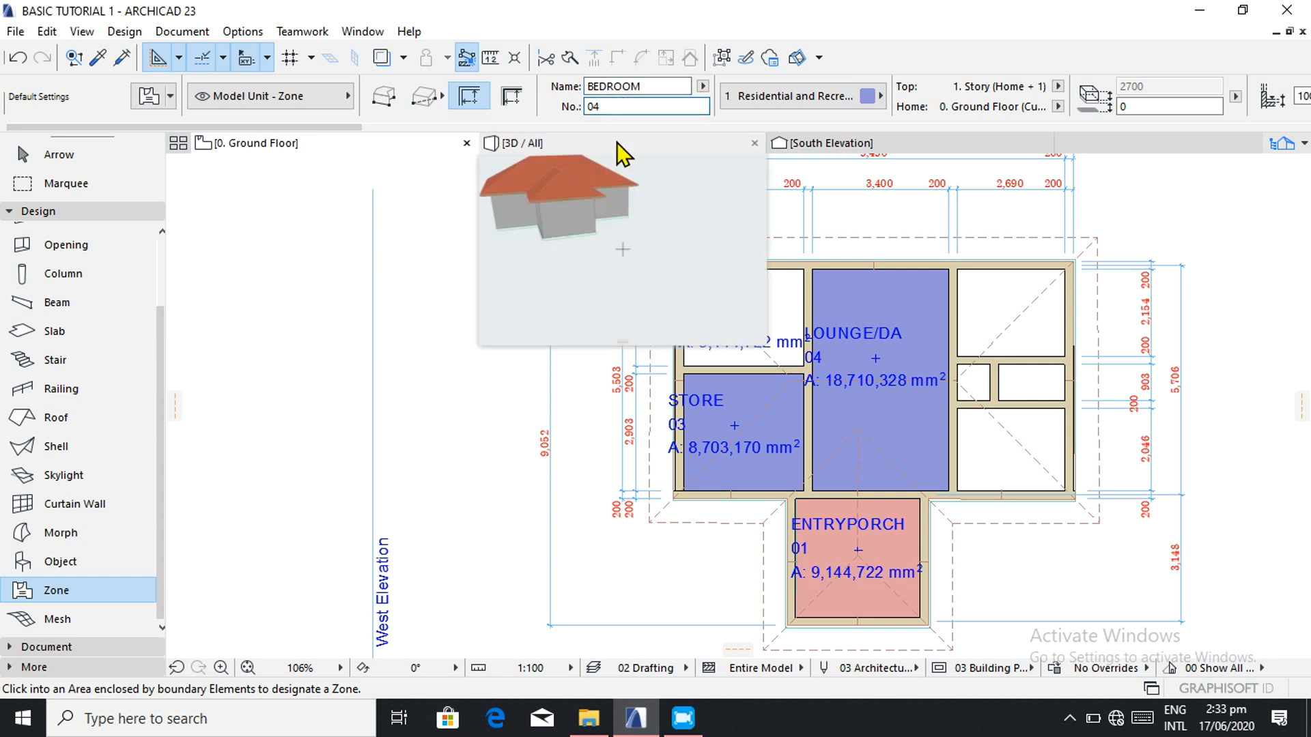
key("BackSpace")
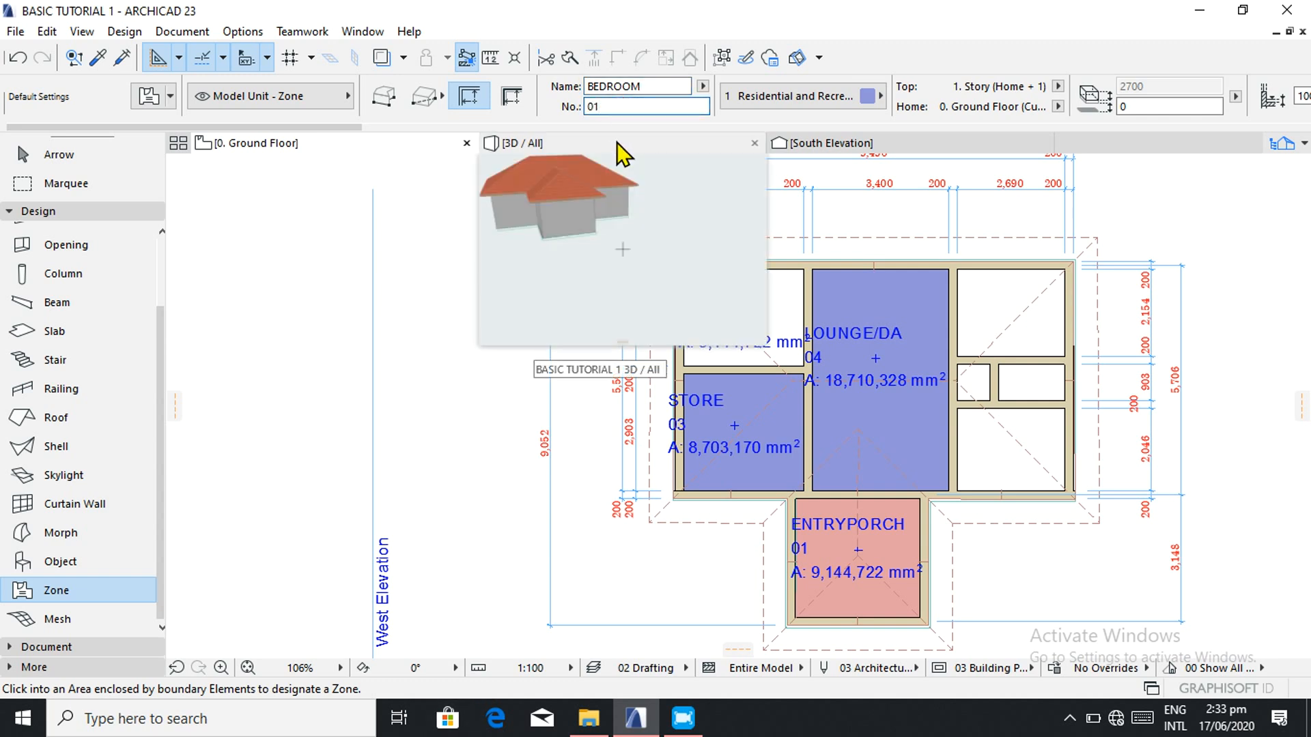
type("1")
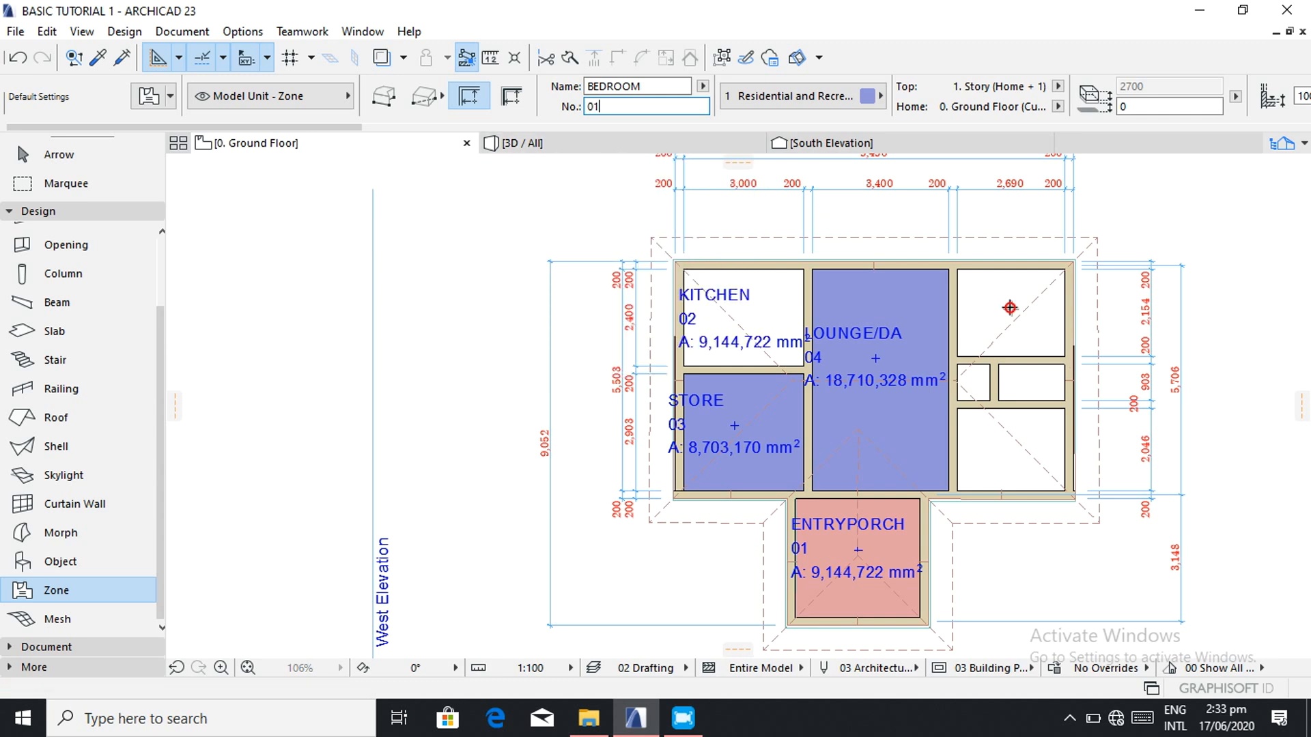
left_click(1011, 307)
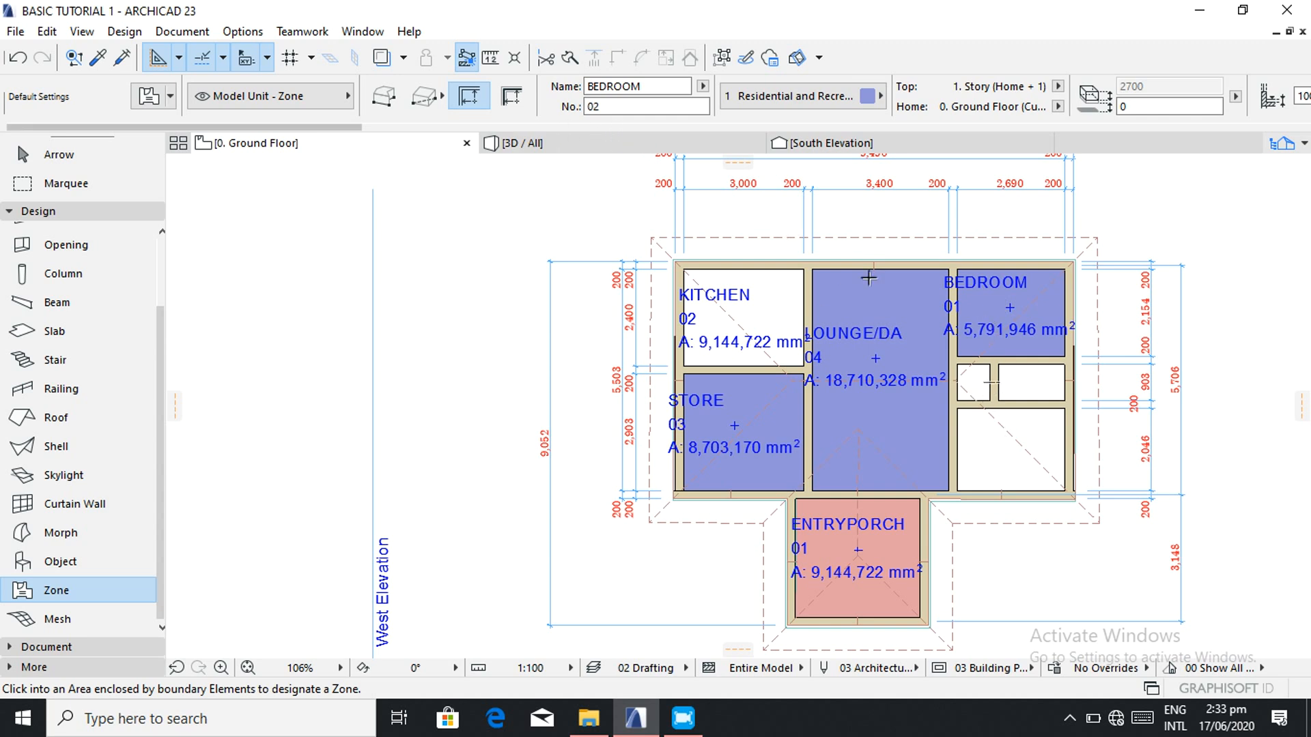
left_click(1010, 445)
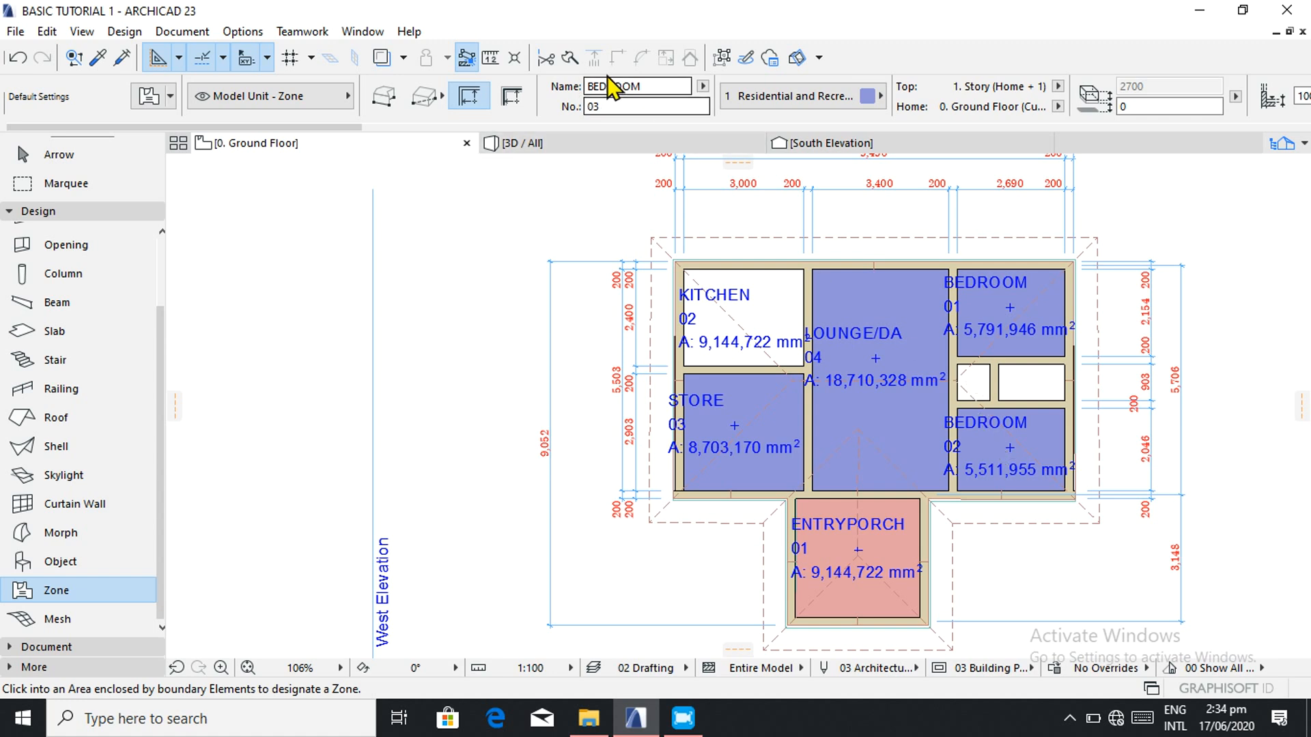
- Create a zone named PASSAGE with number 01 and category 0 GROSS AREA in the small room between the bedrooms
left_click(646, 86)
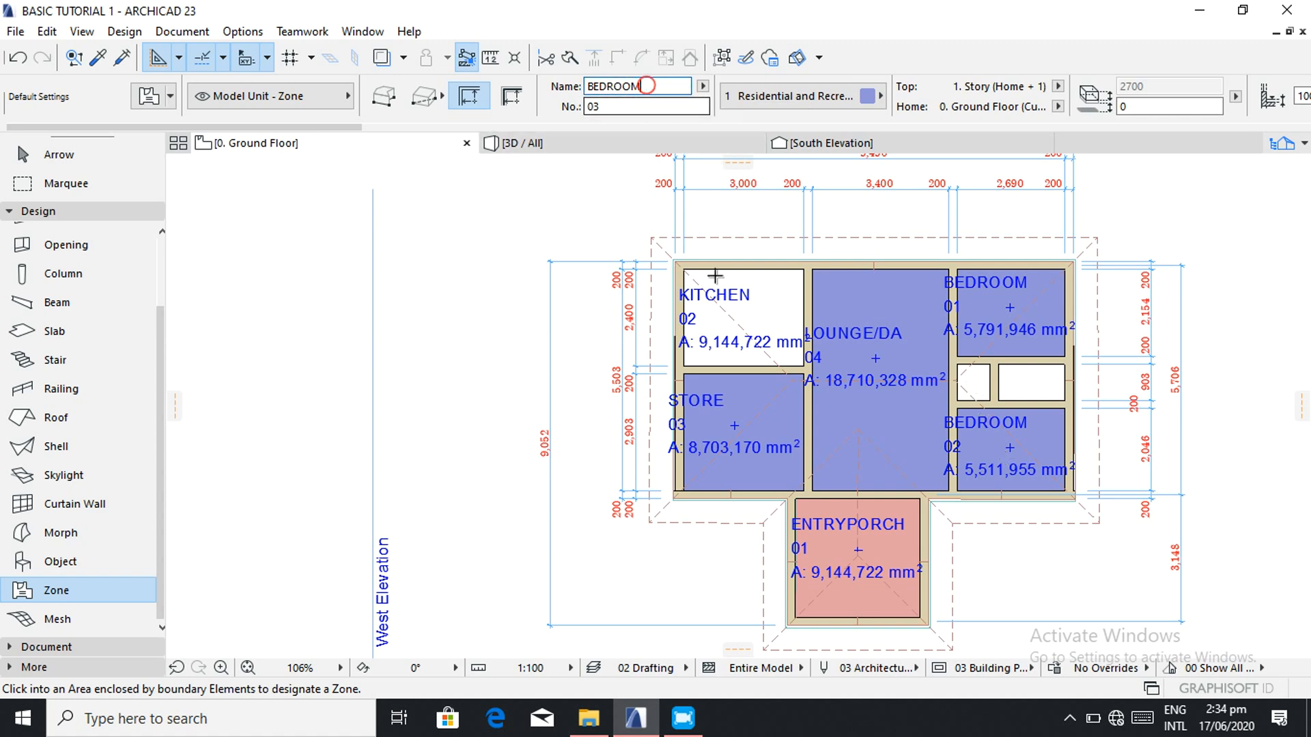
key("BackSpace")
key("BackSpace")
key("BackSpace")
key("BackSpace")
key("BackSpace")
key("BackSpace")
key("BackSpace")
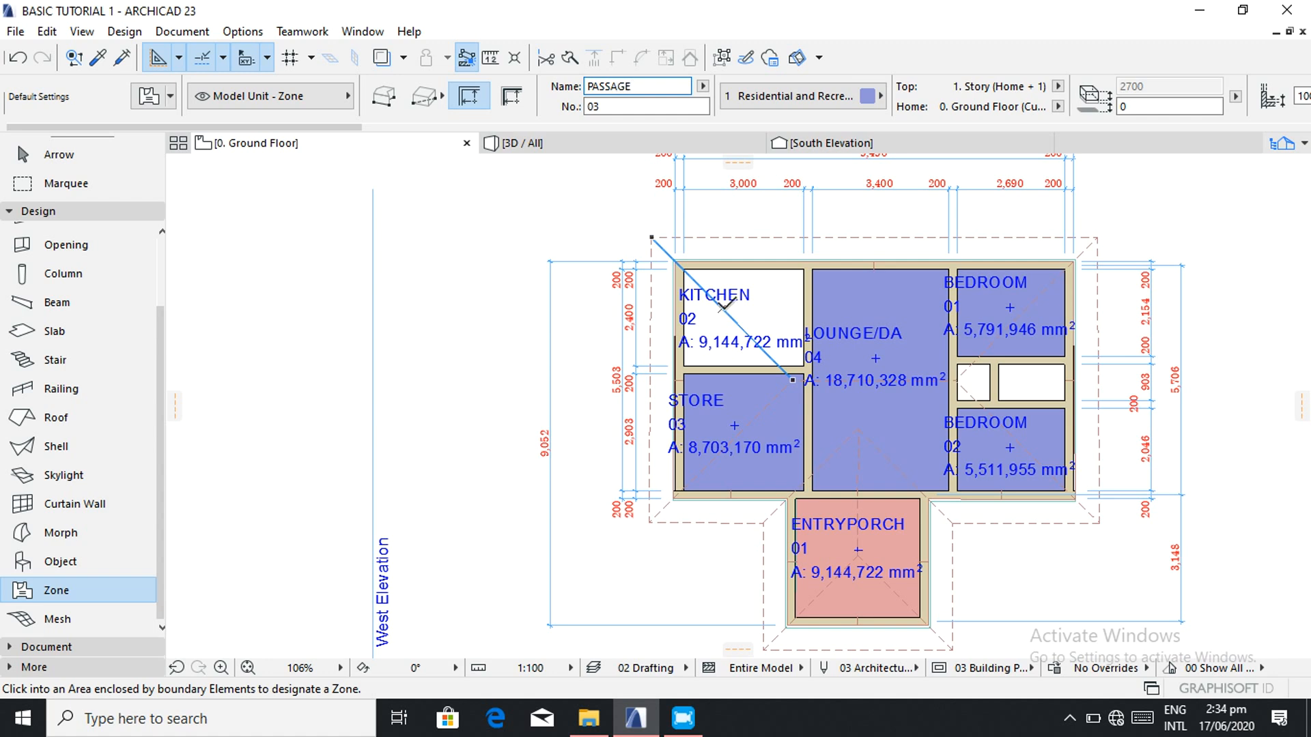
left_click(609, 107)
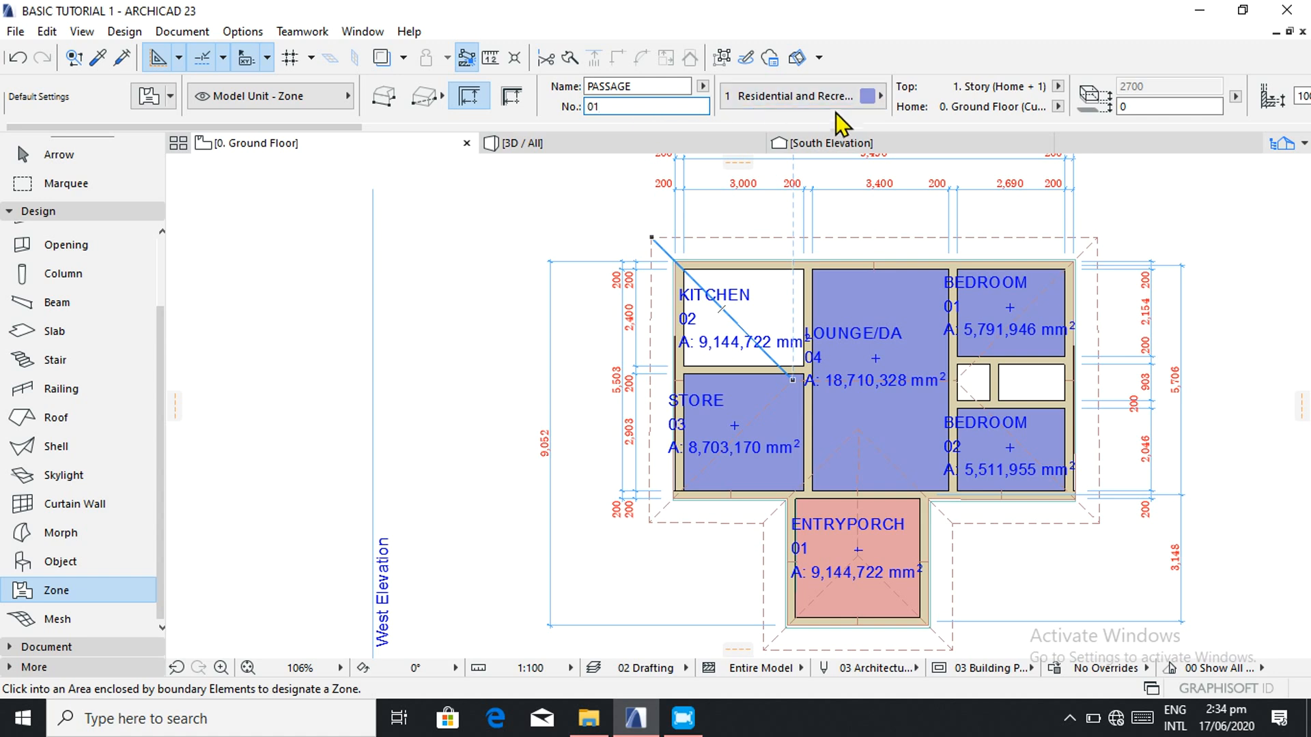
left_click(873, 94)
left_click(924, 102)
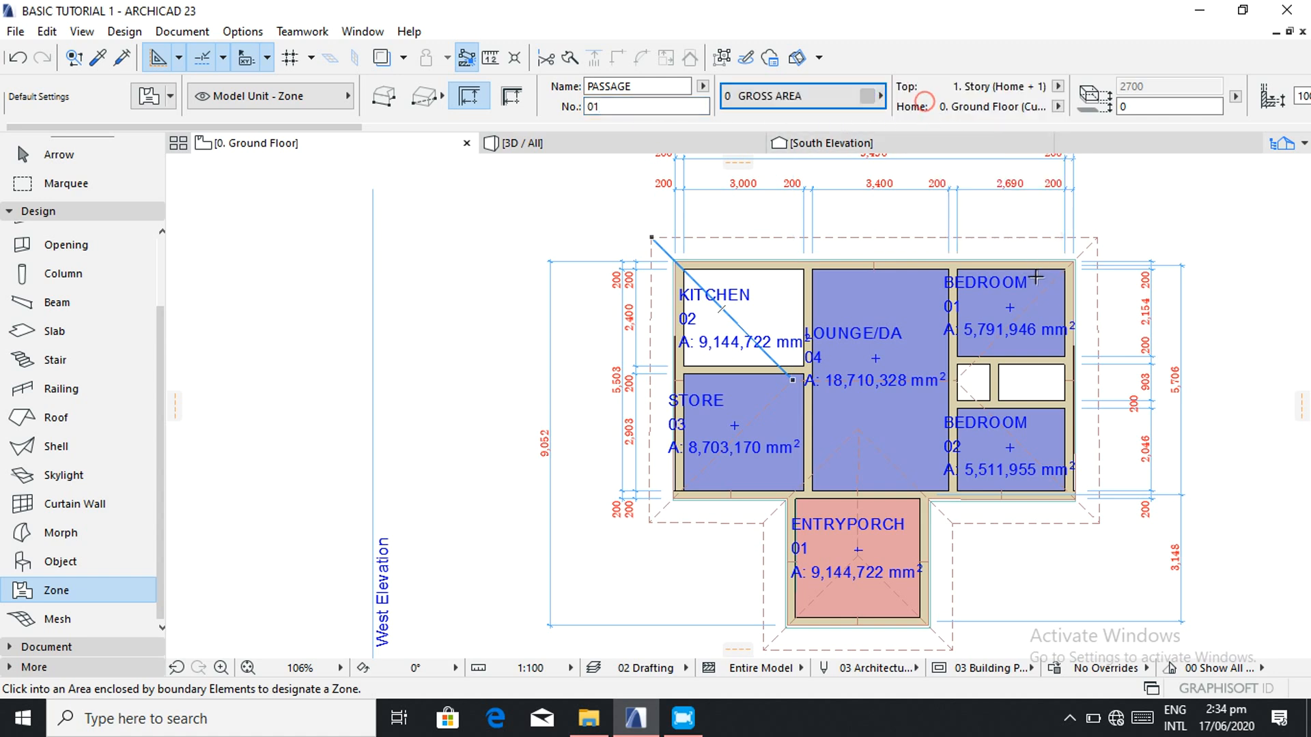
left_click(972, 381)
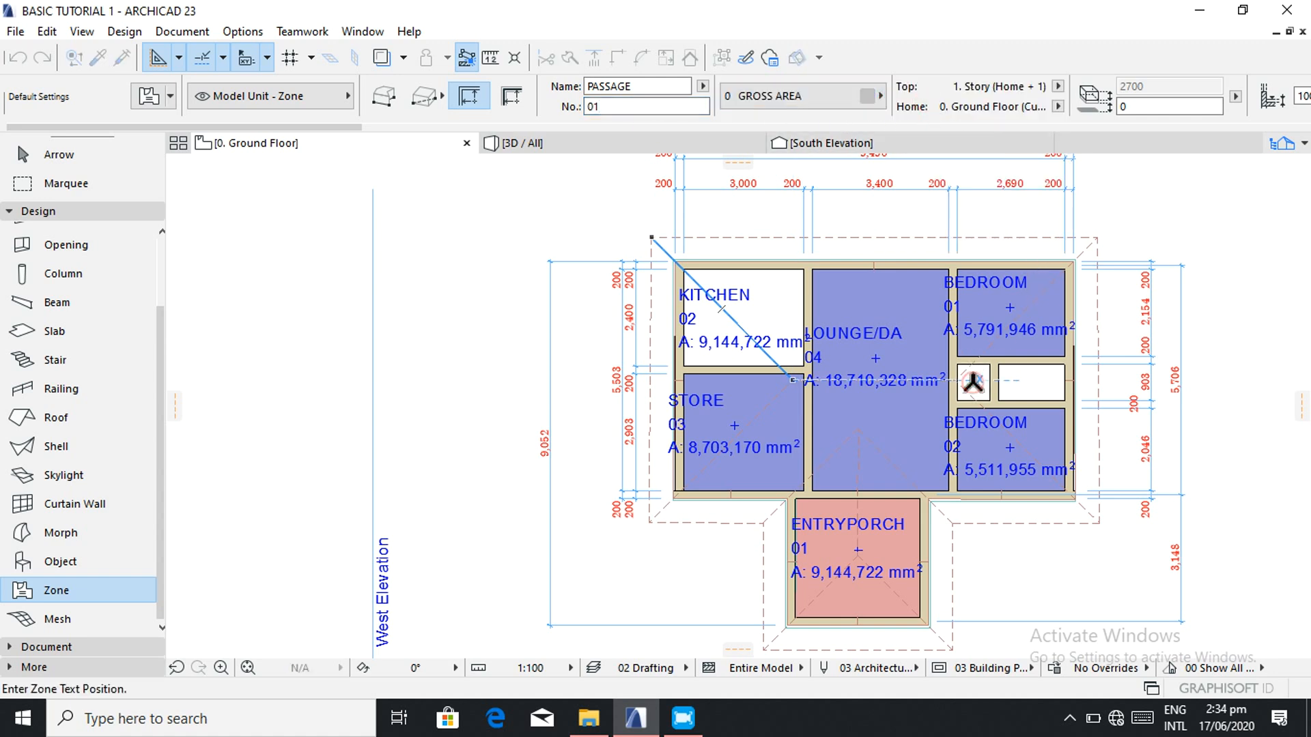
scroll(972, 381, "up", 3)
left_click(972, 380)
left_click(973, 383)
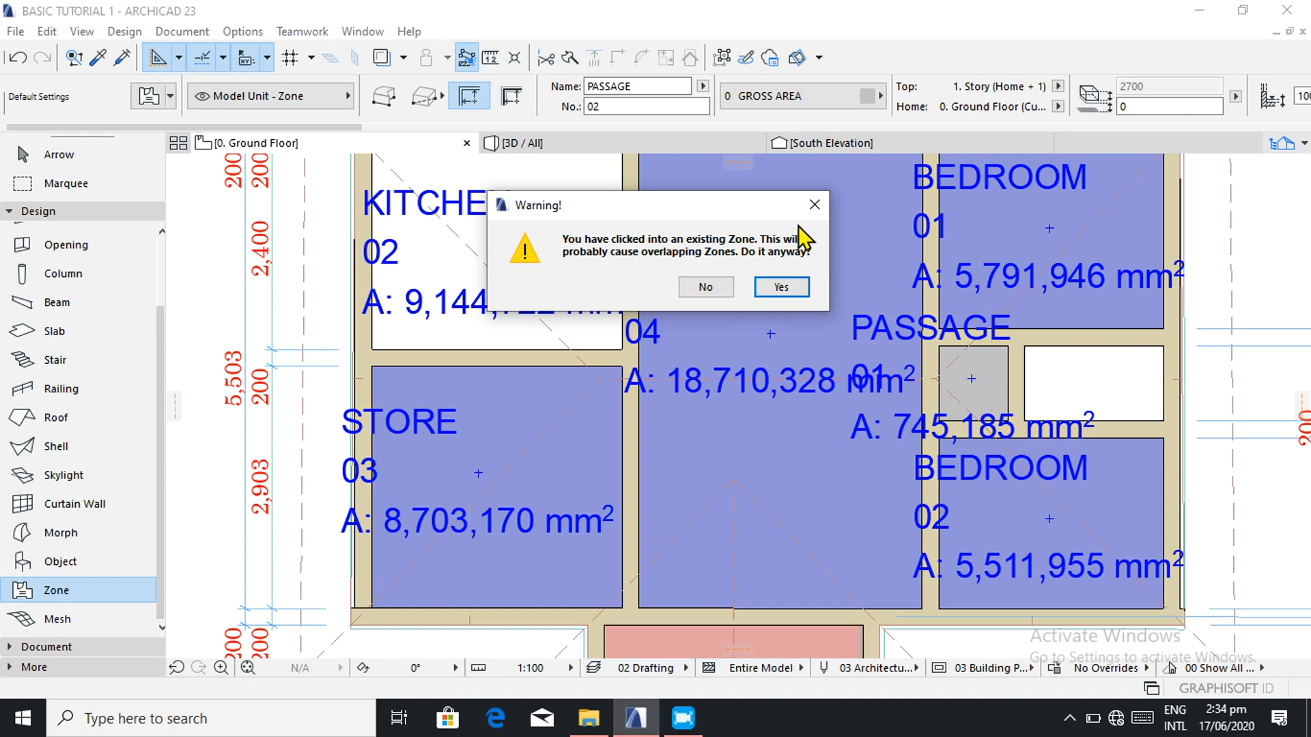
left_click(813, 205)
left_click(783, 331)
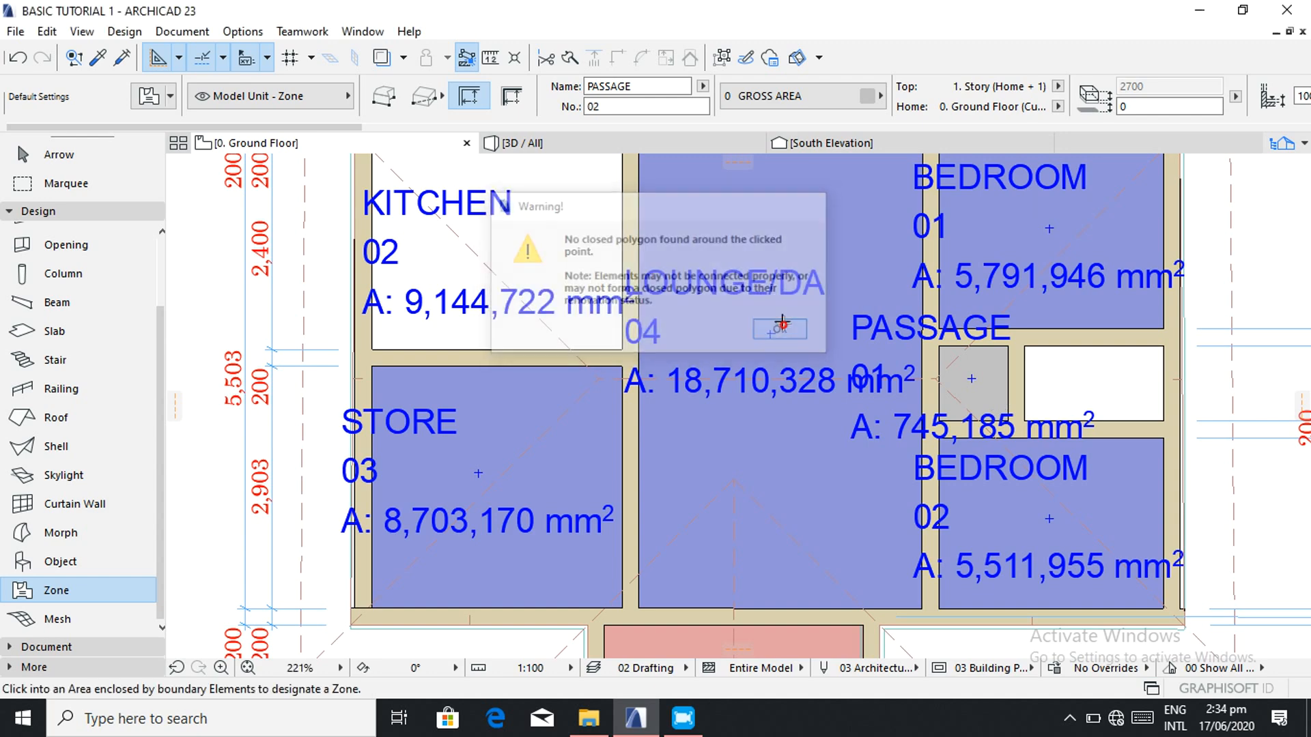
- Create a Bathroom zone with number 01 and category 7 Other Usage in the room east of the passage
left_click(632, 86)
key("BackSpace")
key("BackSpace")
key("BackSpace")
key("BackSpace")
key("BackSpace")
key("BackSpace")
key("BackSpace")
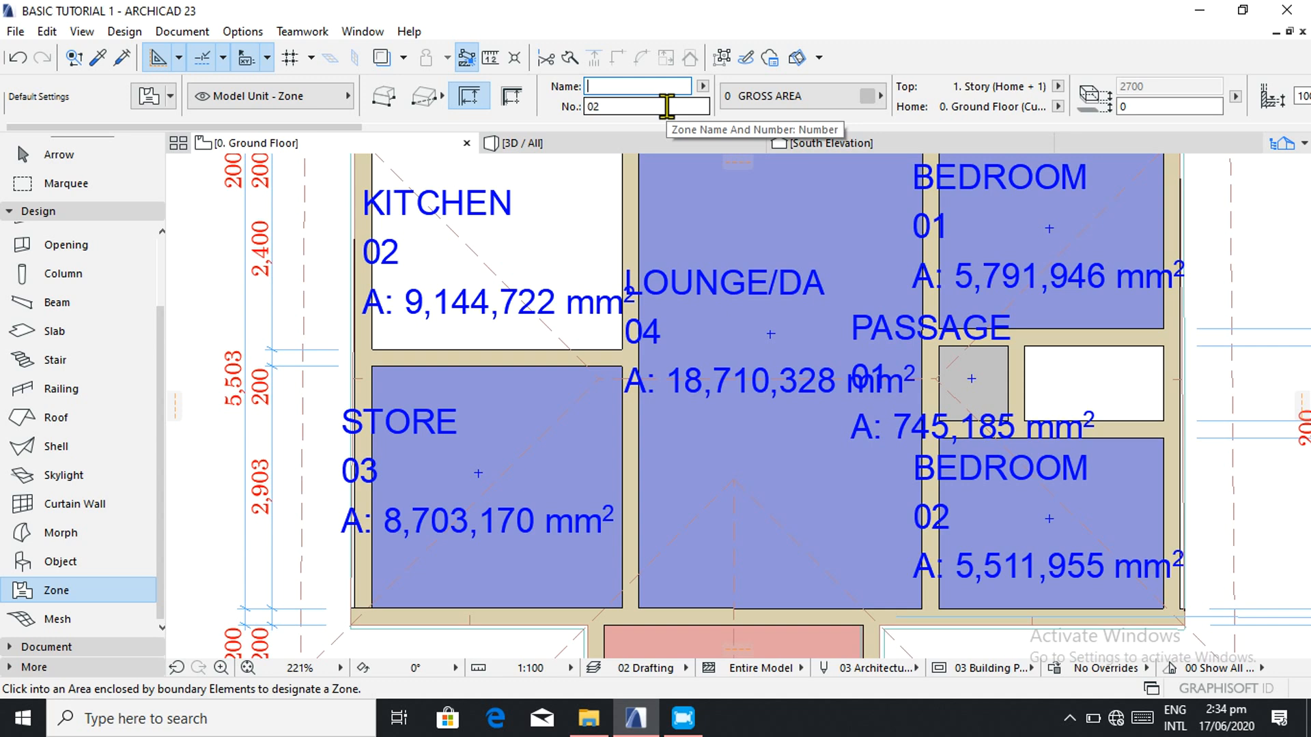
left_click(702, 86)
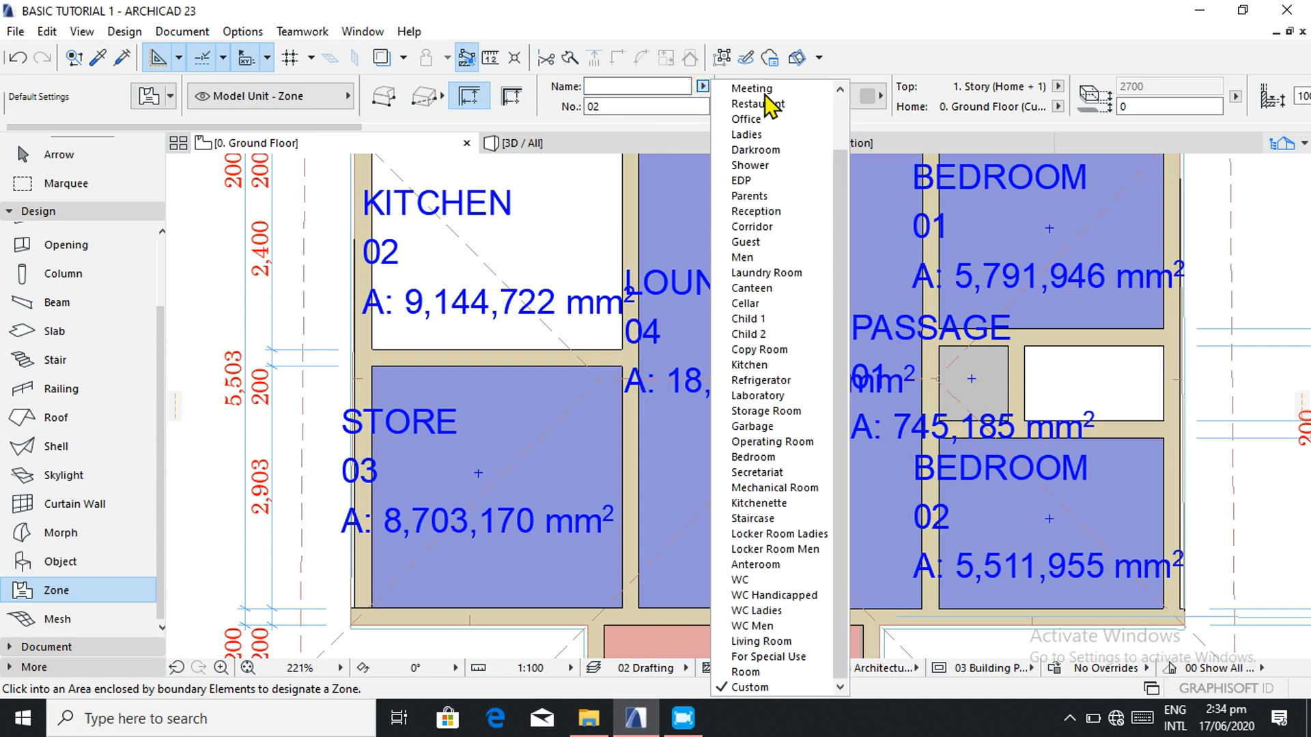
scroll(758, 140, "up", 2)
left_click(759, 134)
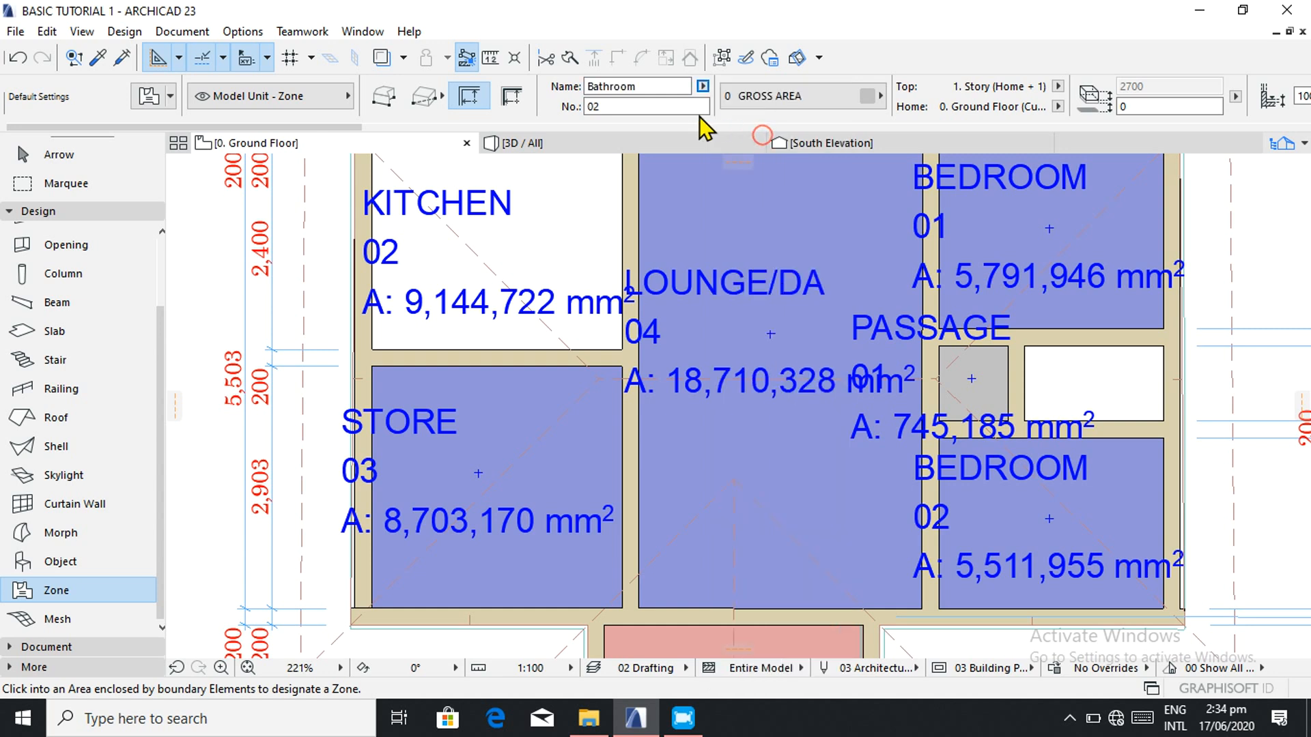
left_click(632, 106)
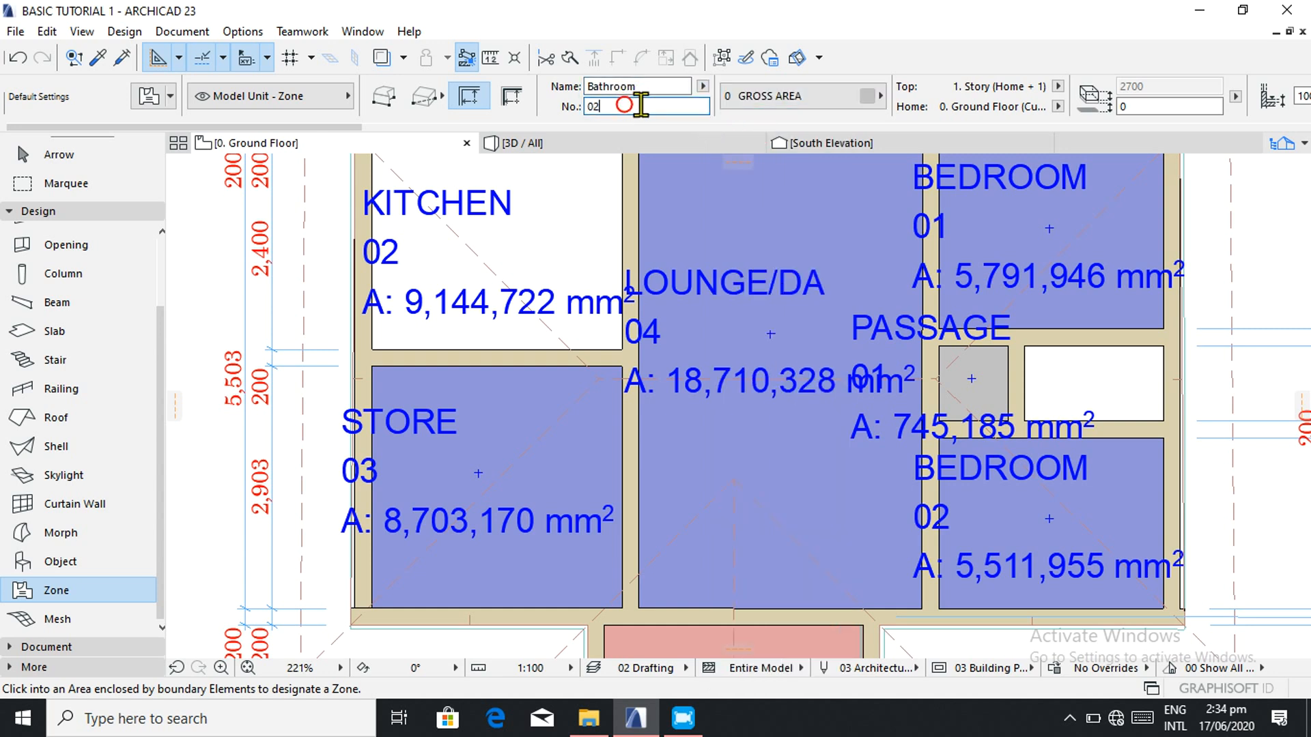
key("BackSpace")
type("1")
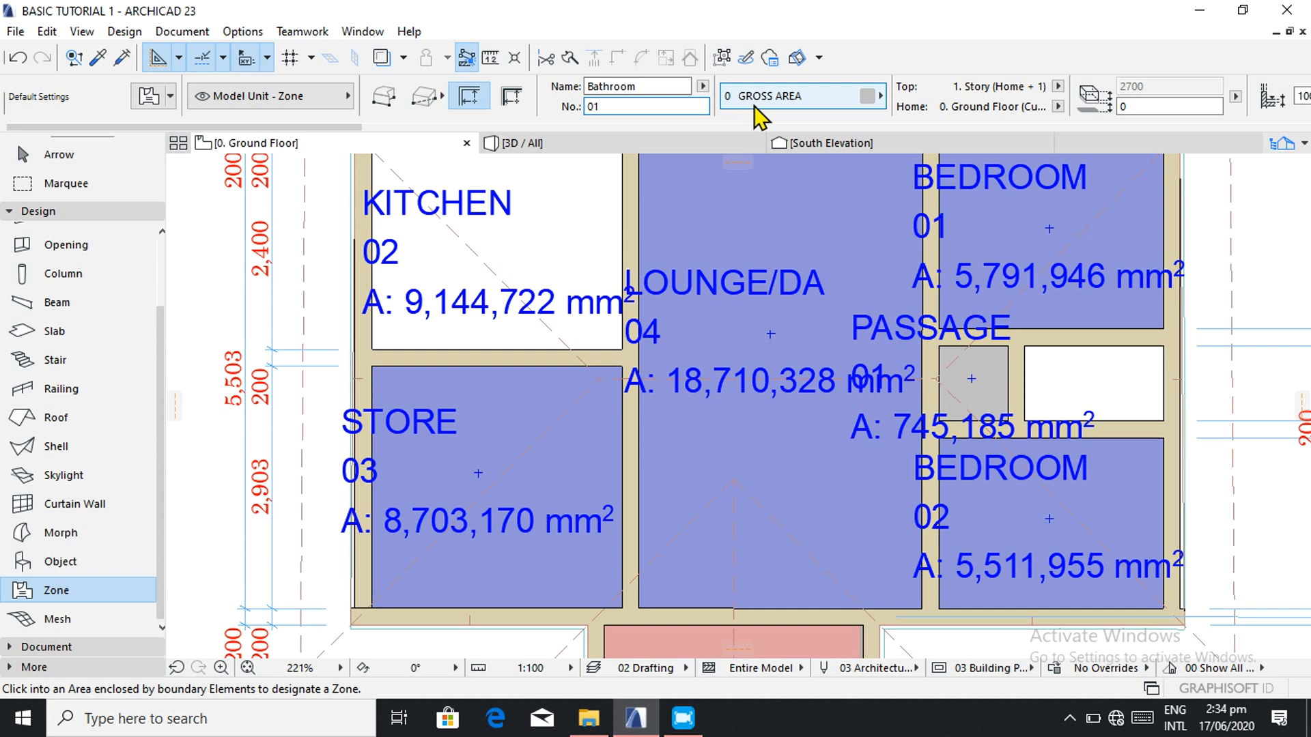
left_click(858, 95)
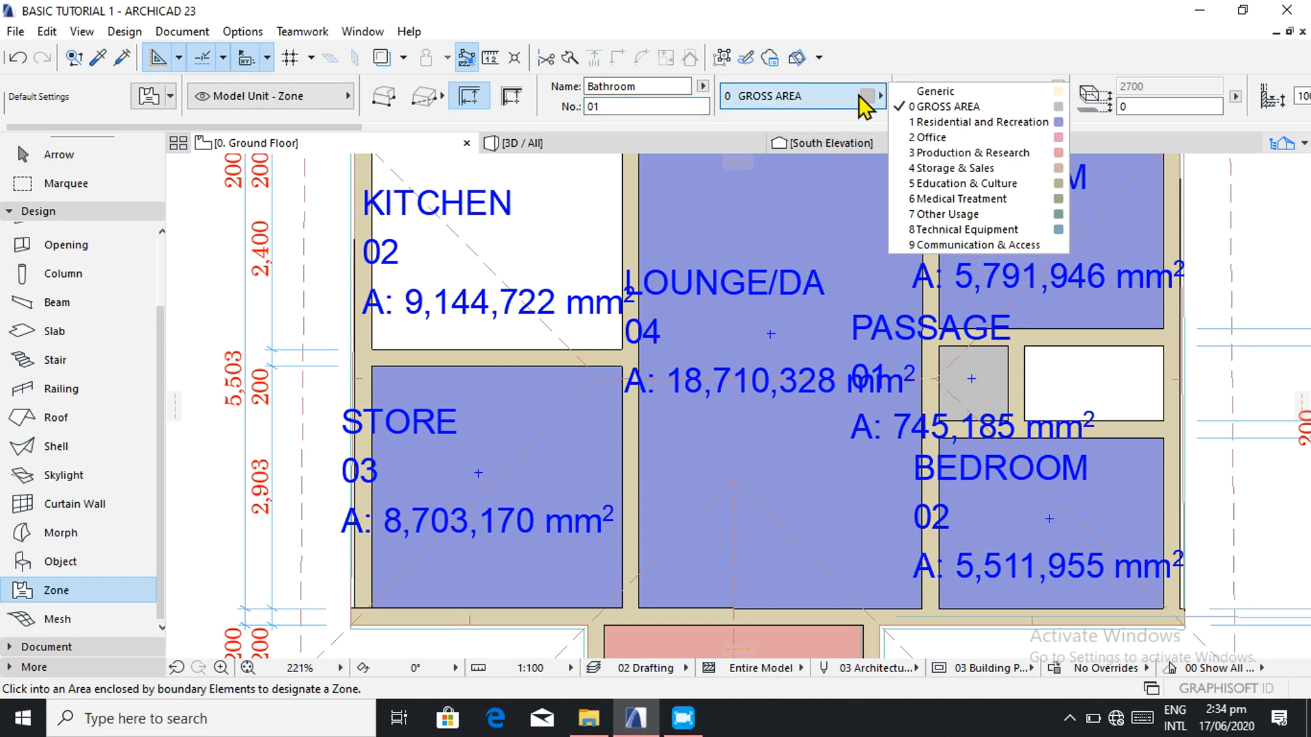
left_click(944, 213)
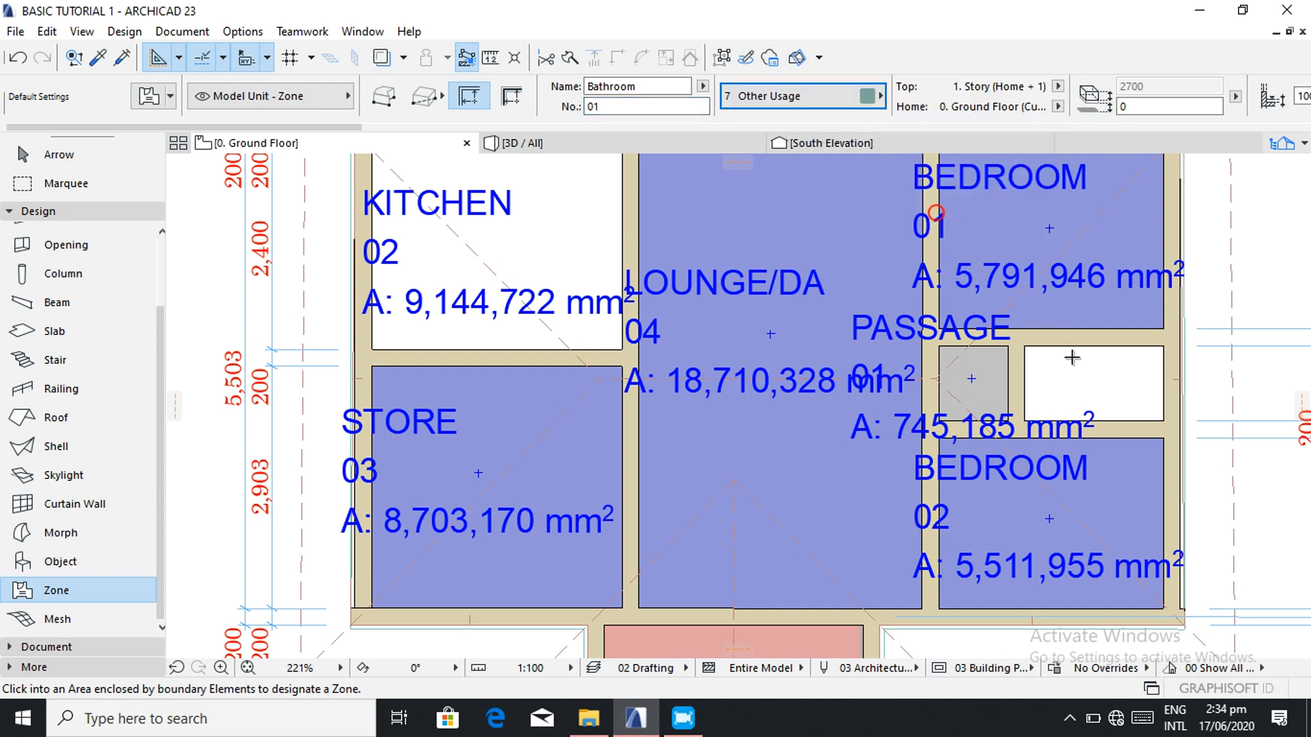
left_click(1114, 377)
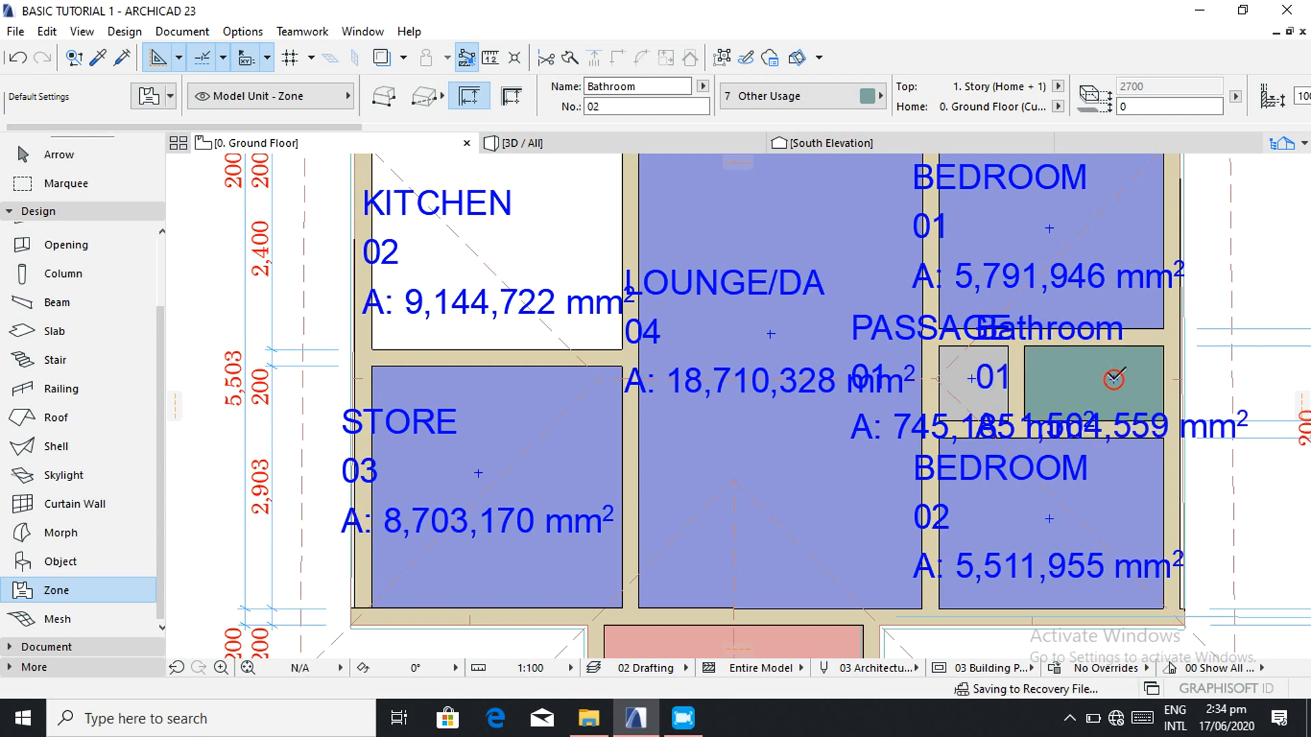
- Review the linear dimension settings in the project preferences
scroll(1114, 378, "down", 5)
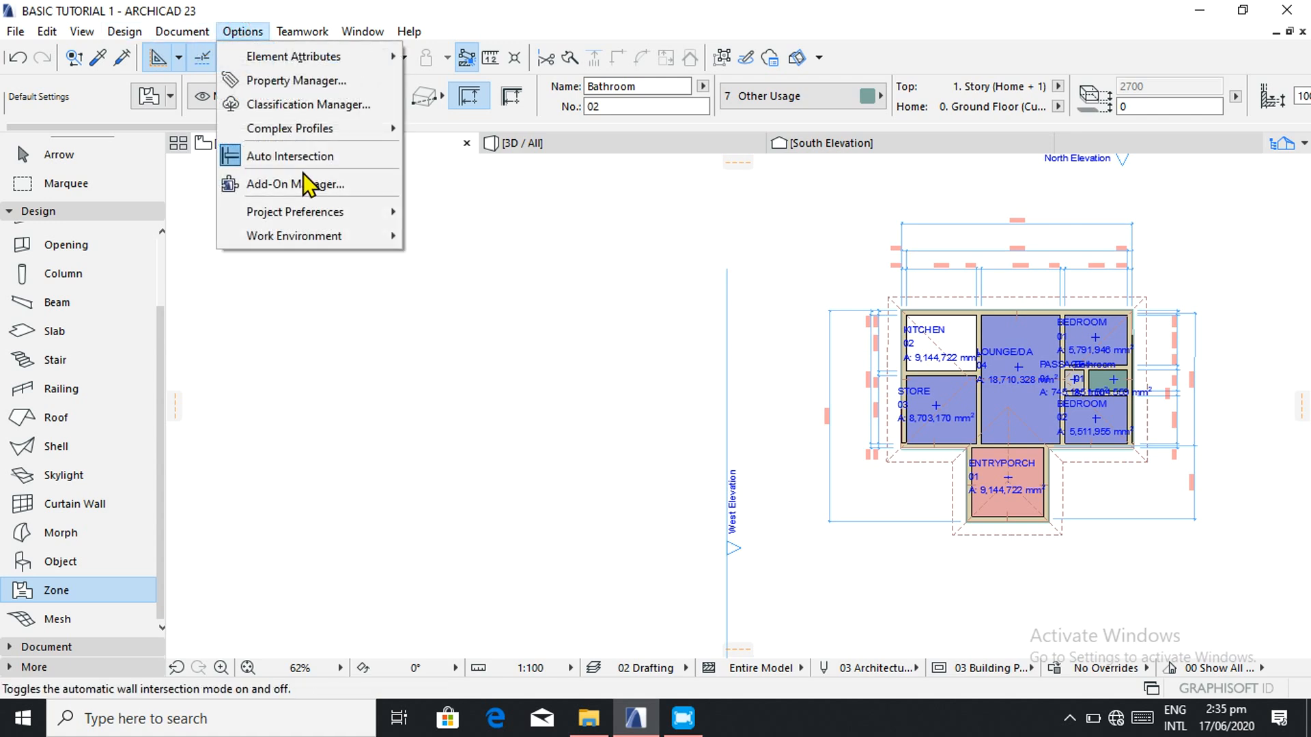
left_click(312, 211)
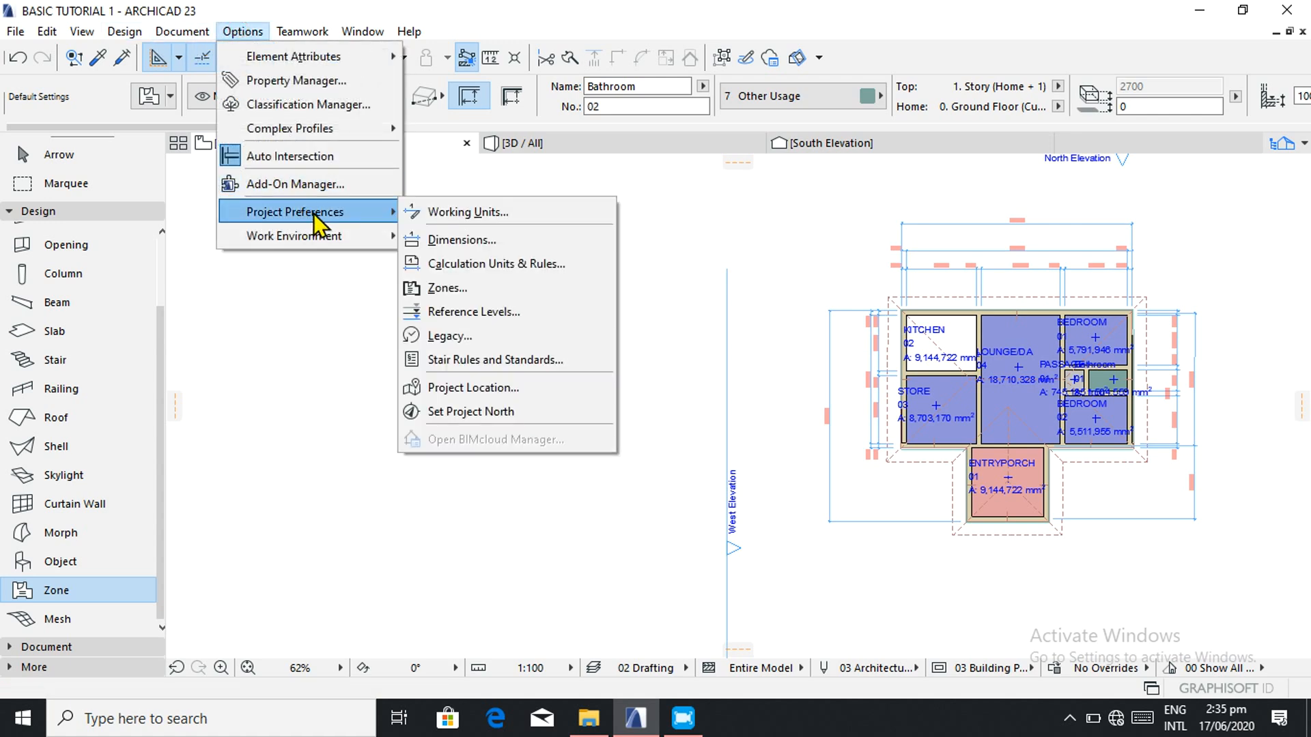
left_click(460, 241)
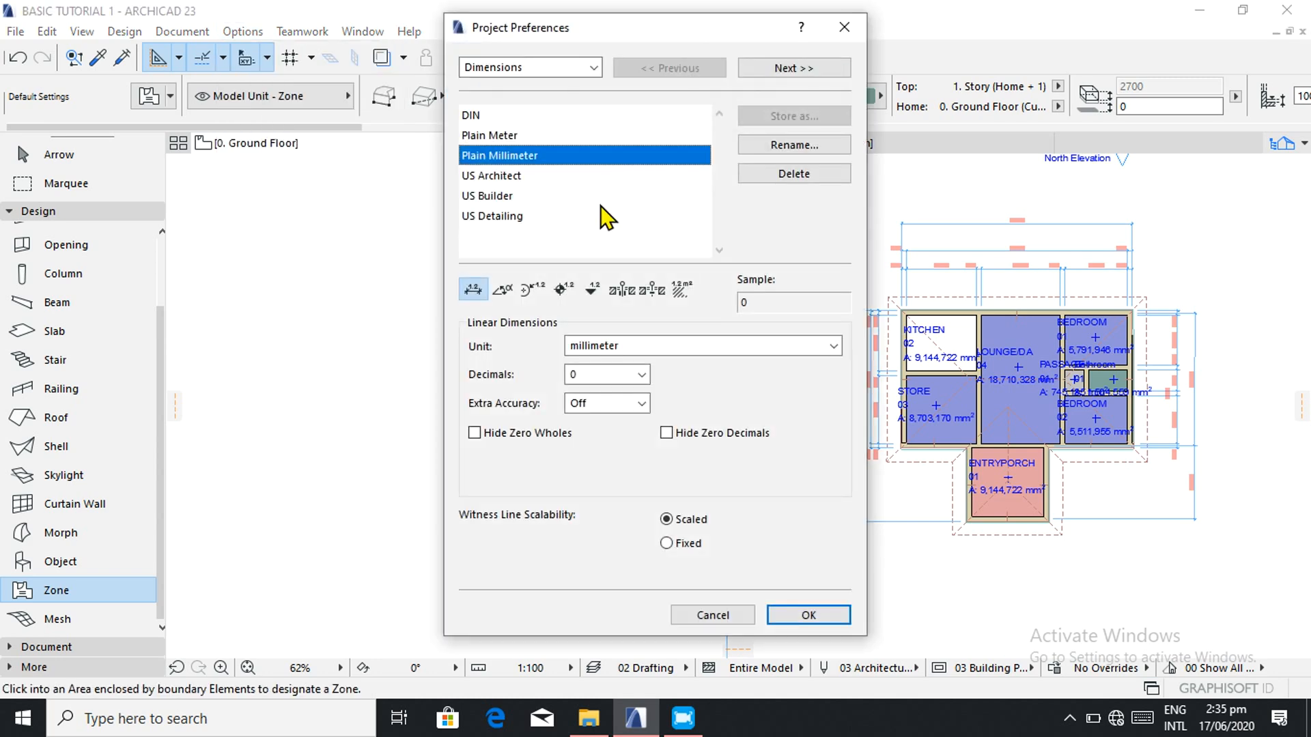
left_click(812, 615)
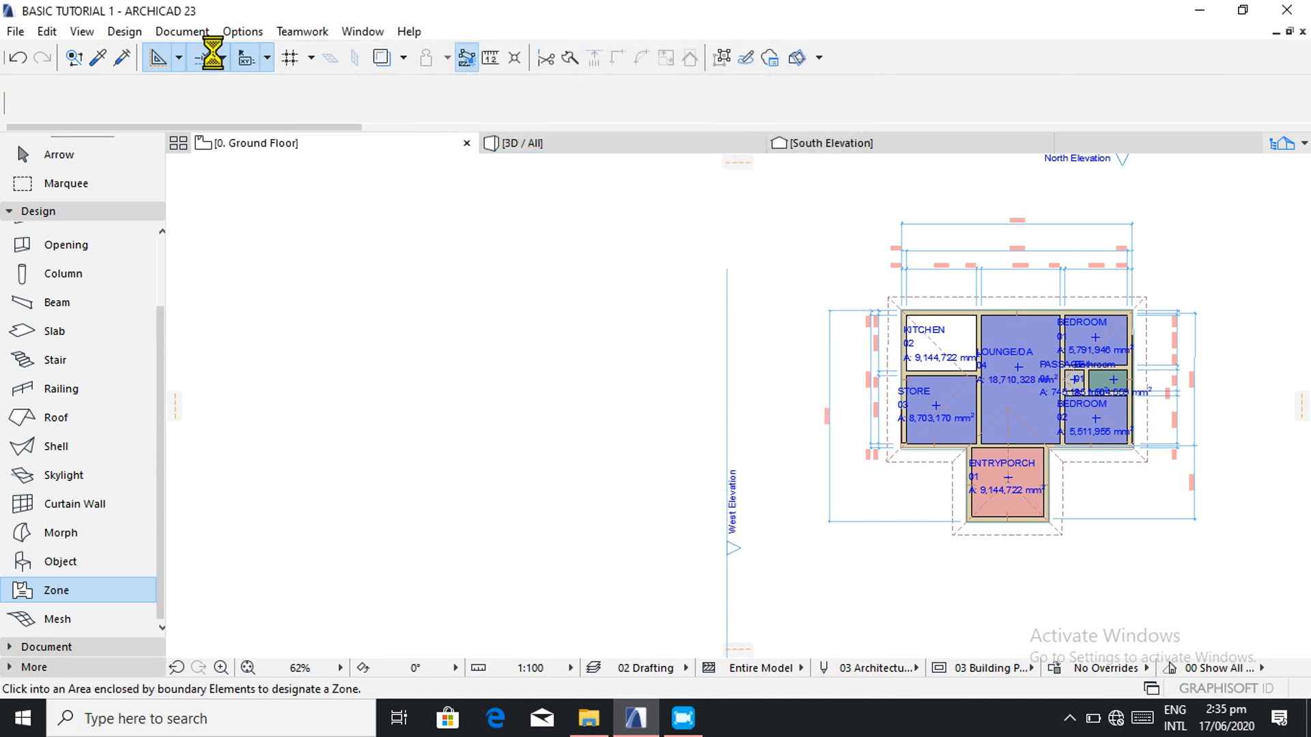
- Check the project's working units and pick square meter as the area unit
left_click(243, 31)
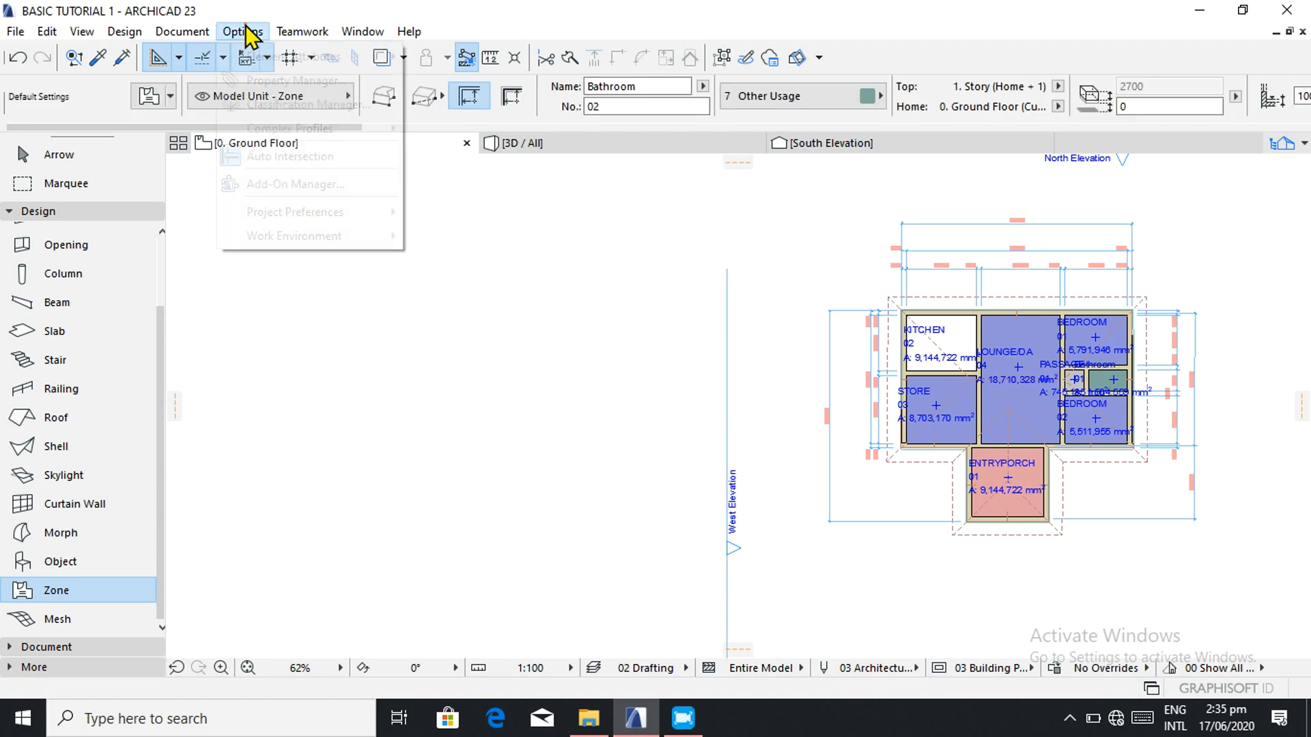
mouse_move(294, 211)
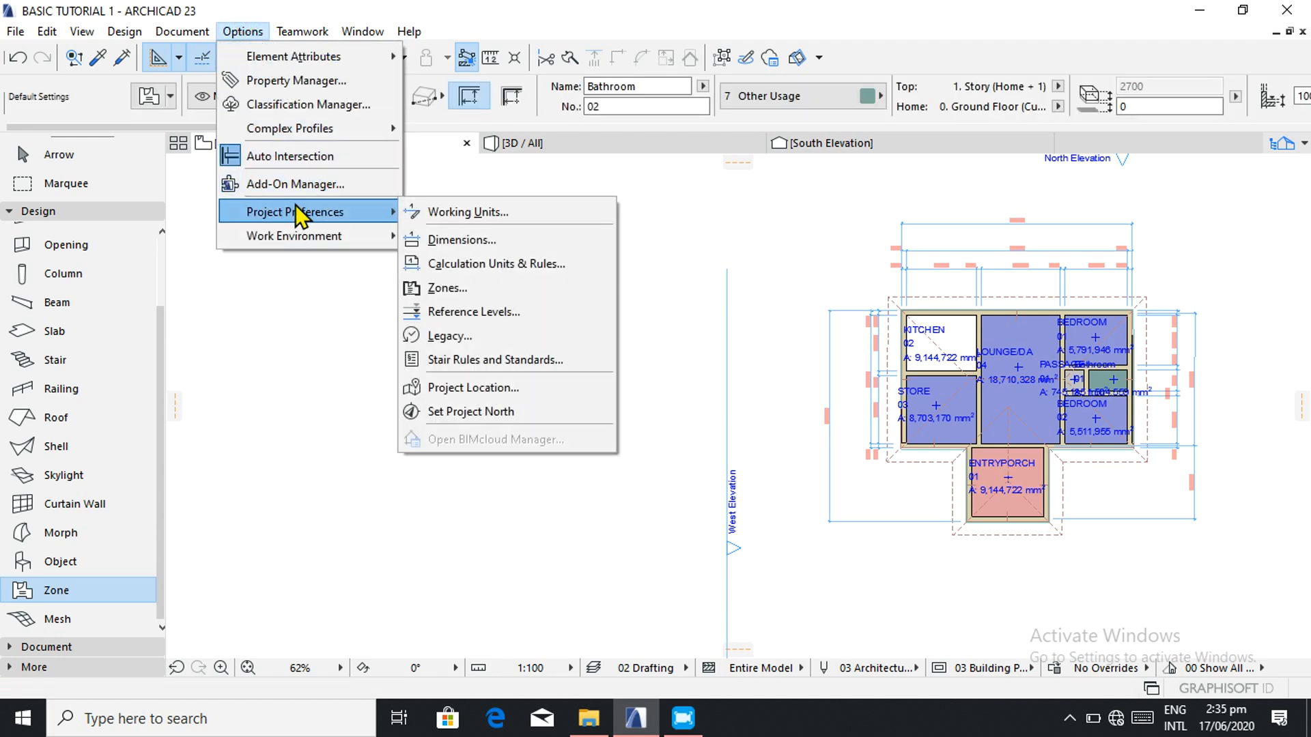
left_click(447, 212)
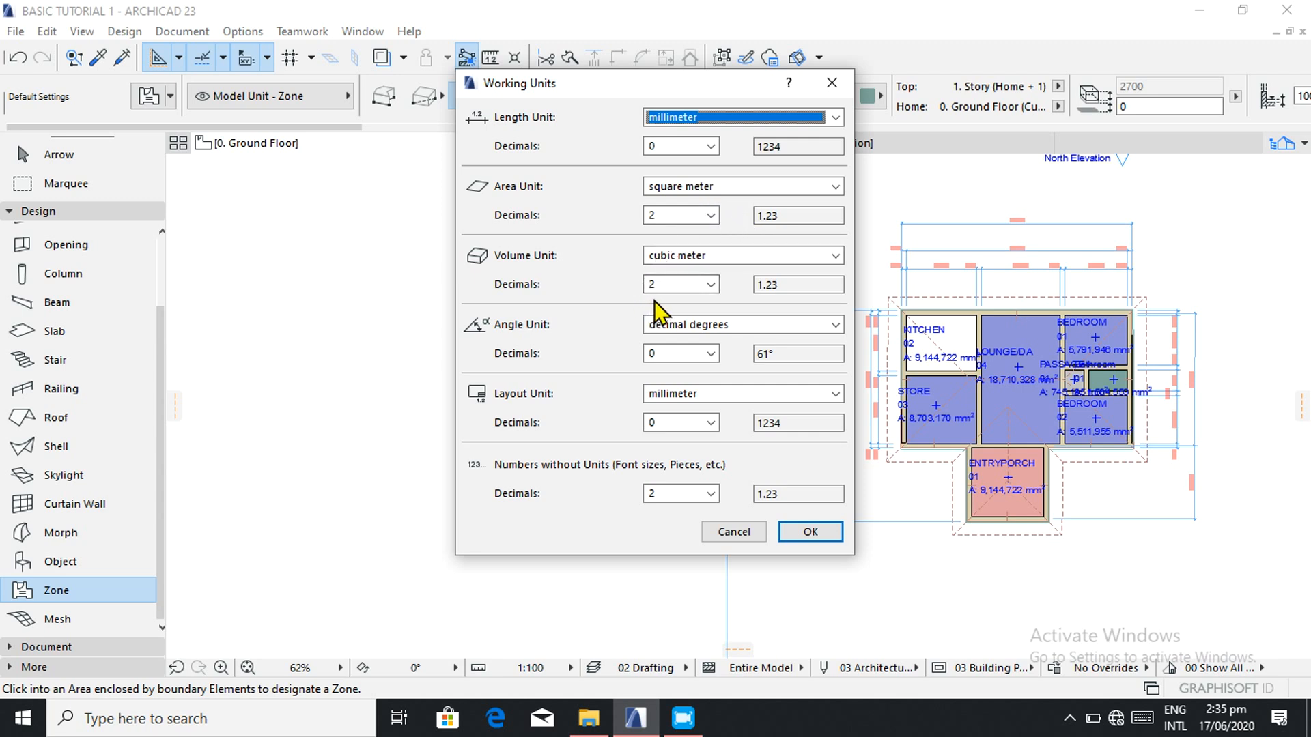
left_click(721, 187)
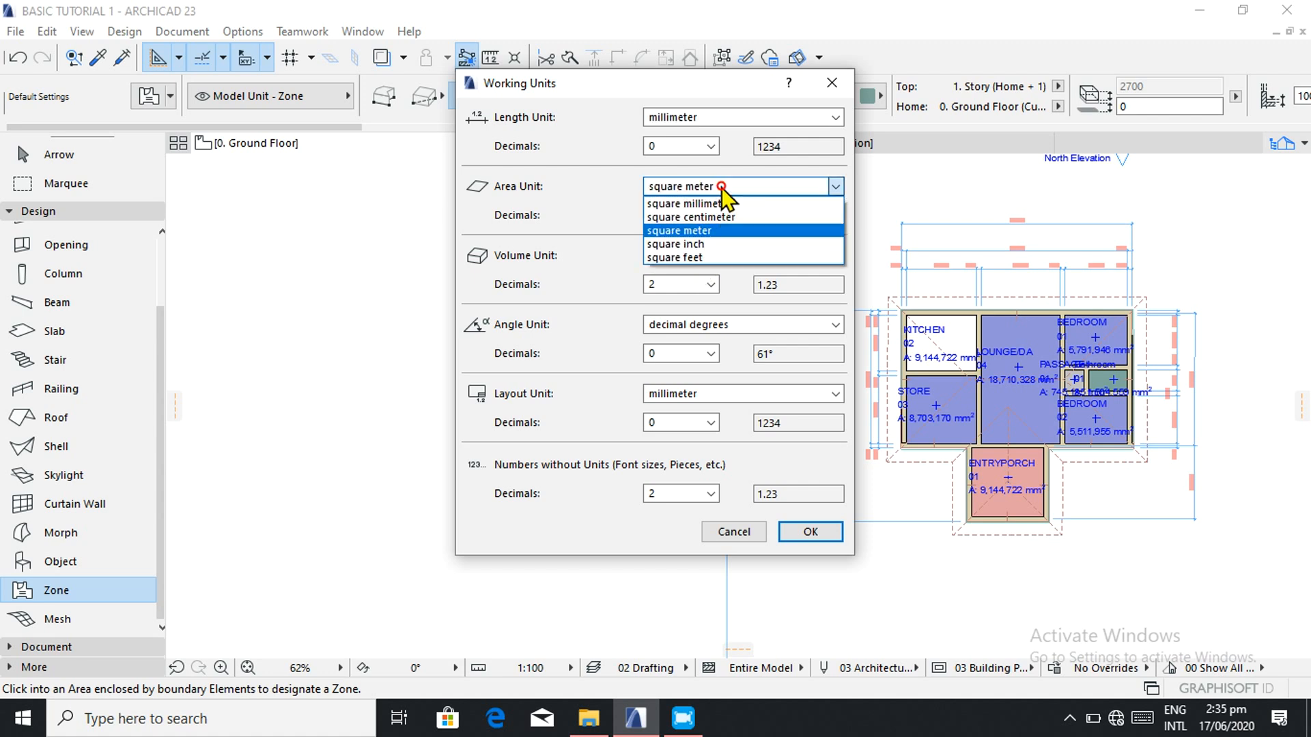
left_click(698, 232)
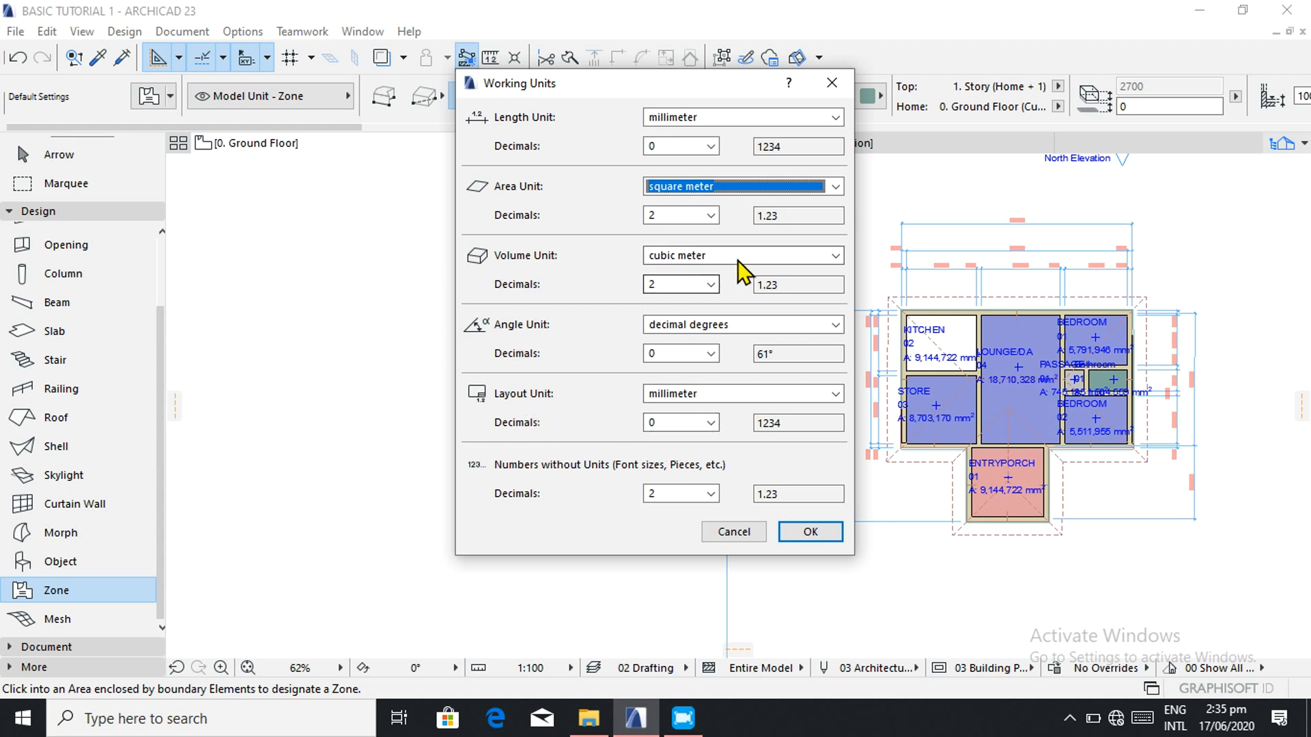
left_click(805, 532)
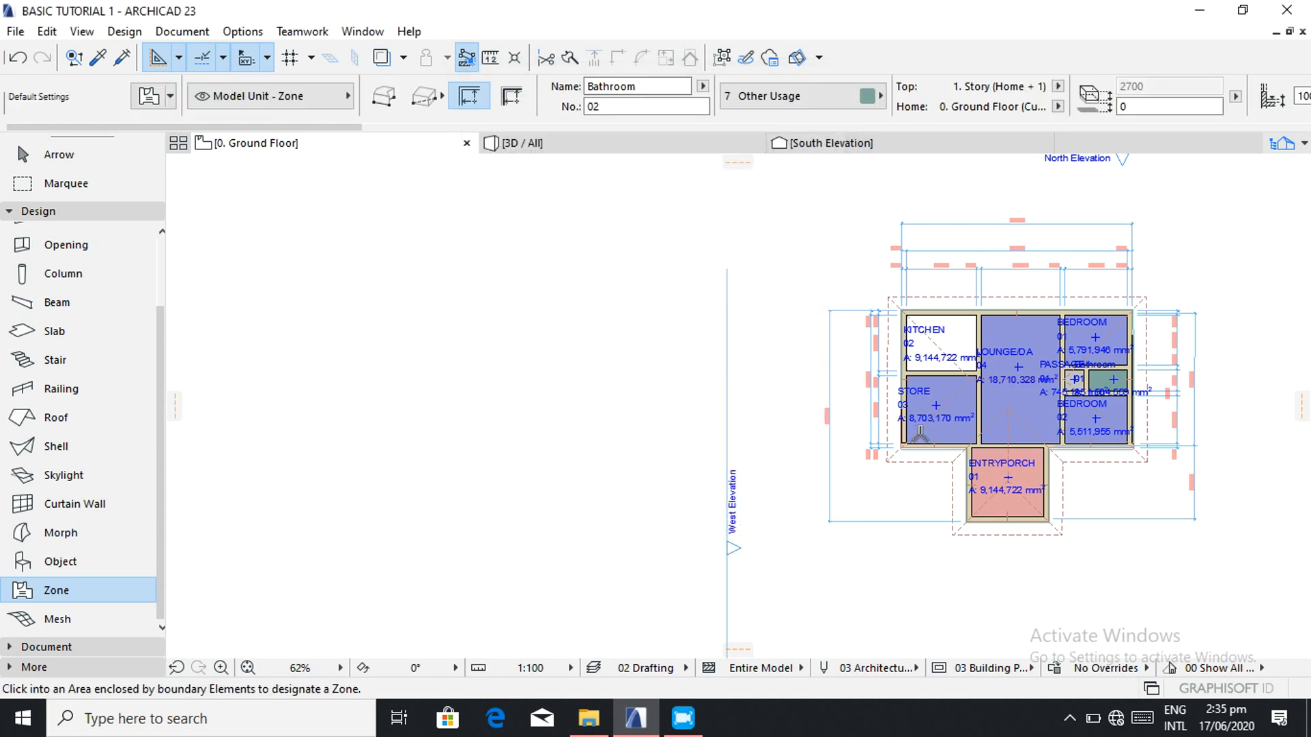
- Undo the Bathroom and PASSAGE zones between the two bedrooms
scroll(983, 393, "up", 5)
scroll(1007, 399, "down", 5)
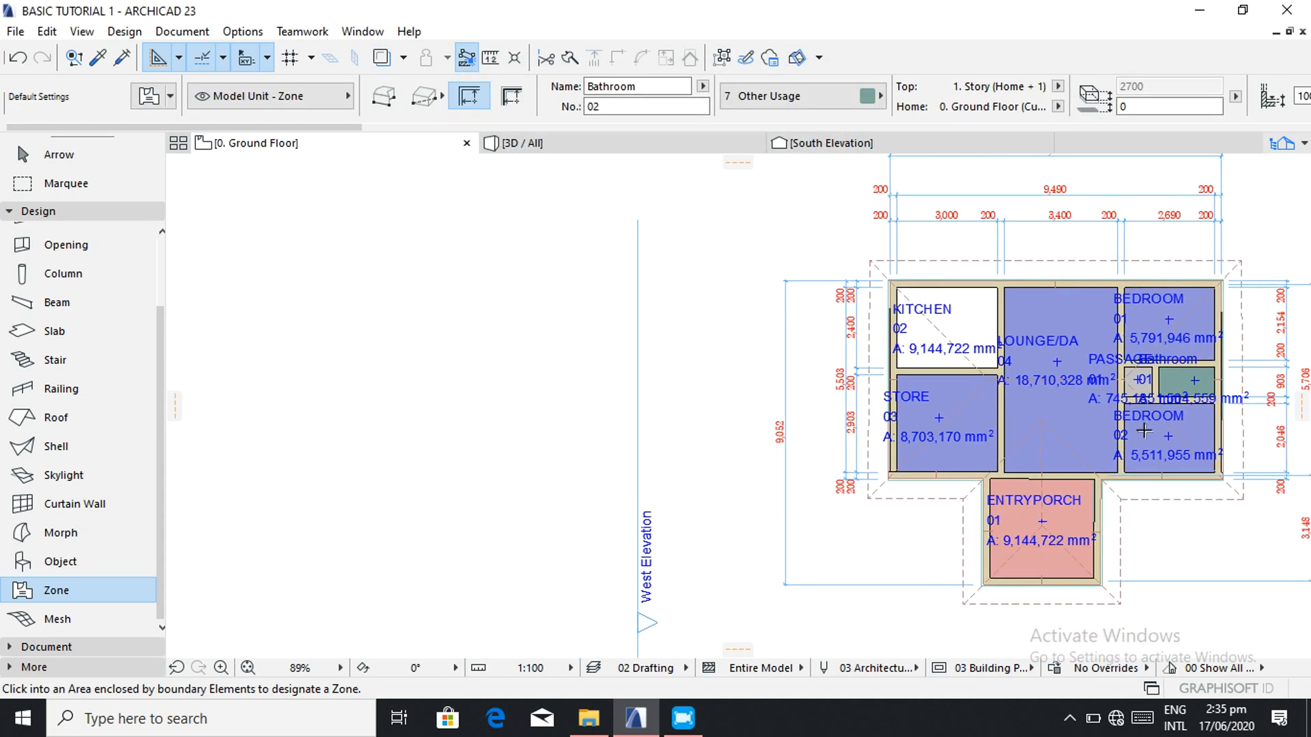
scroll(1241, 427, "up", 5)
scroll(1236, 425, "up", 3)
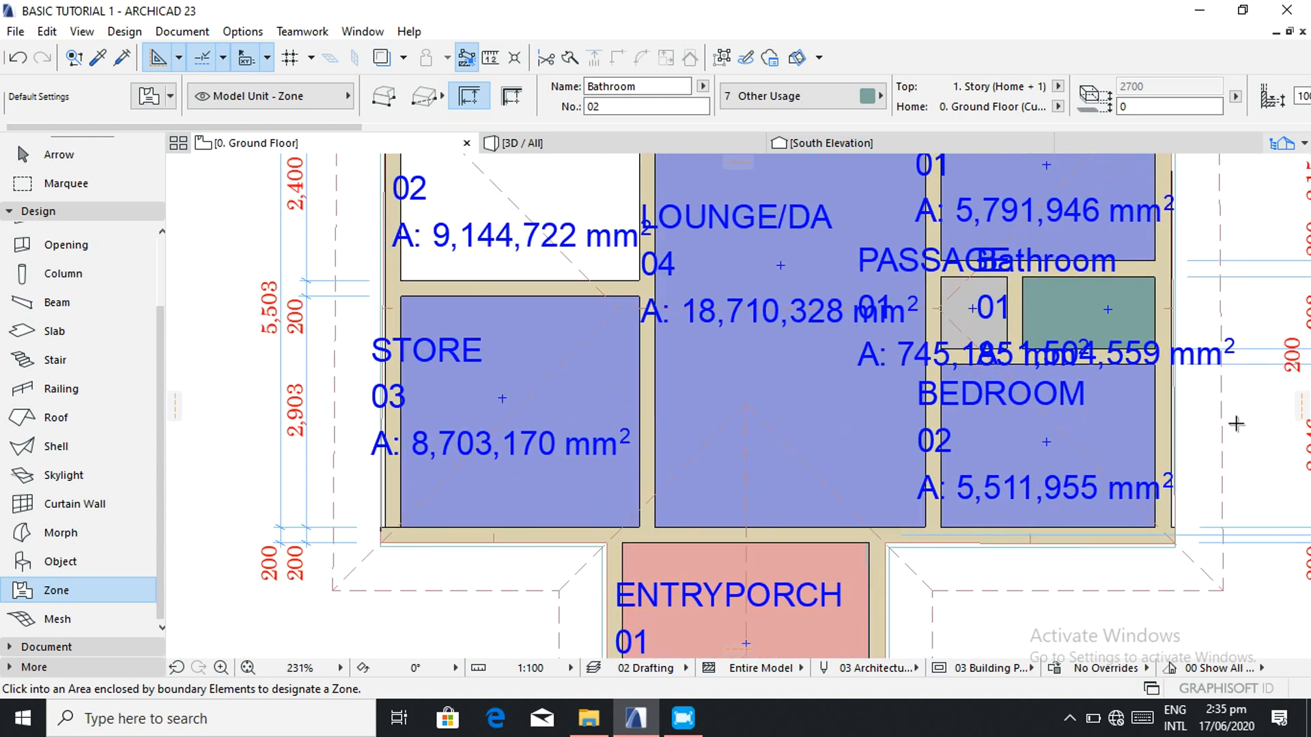
scroll(1139, 401, "down", 2)
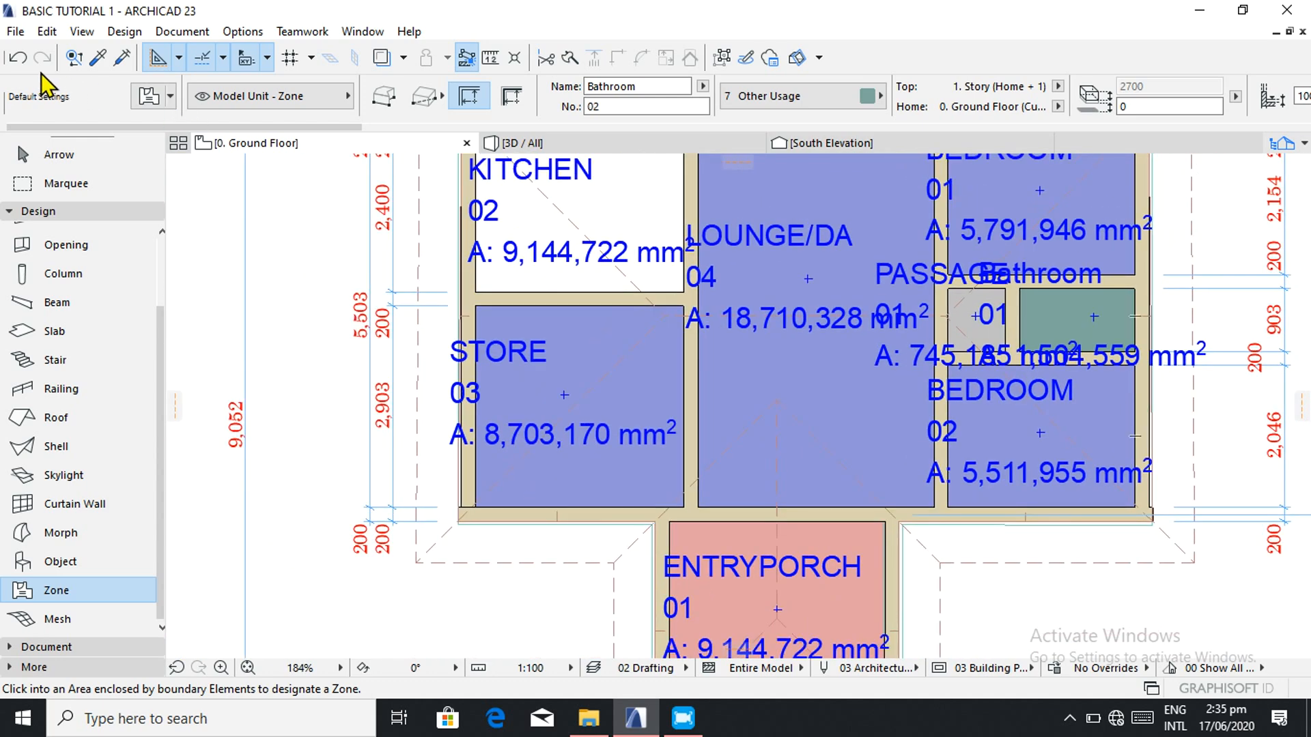
left_click(18, 58)
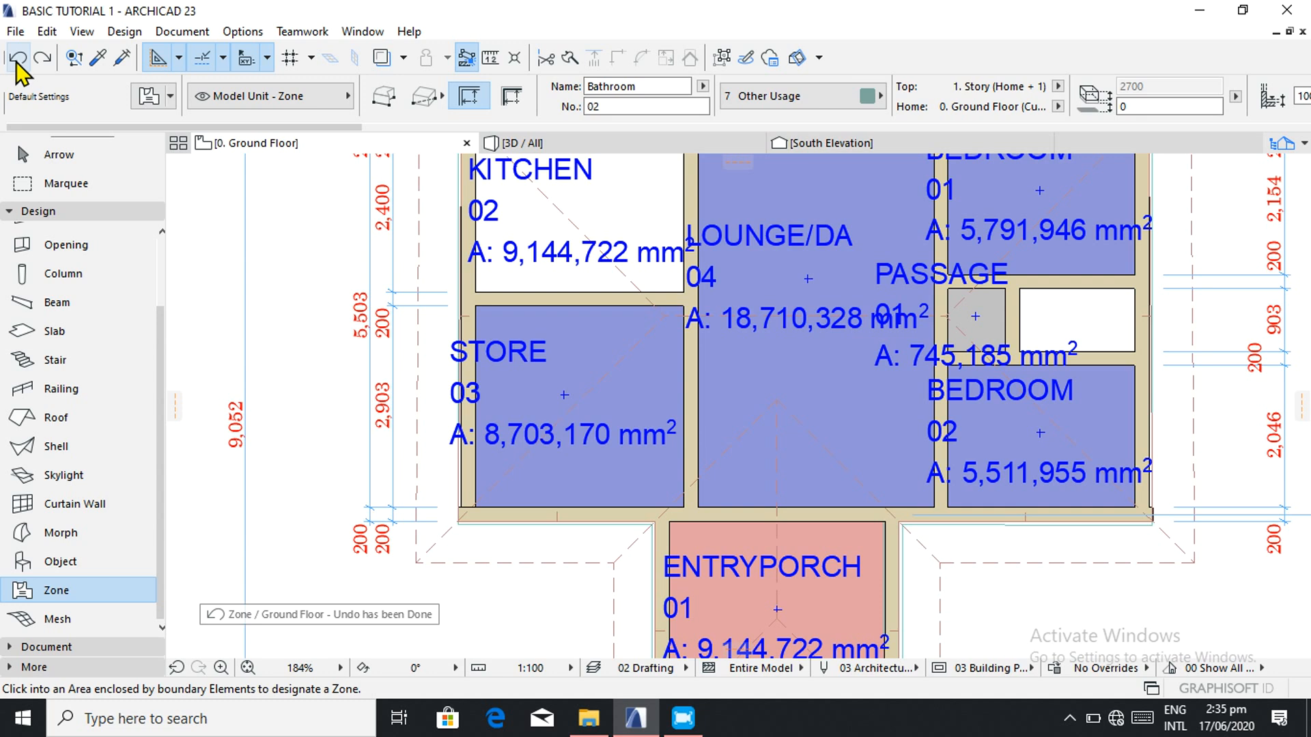
left_click(18, 59)
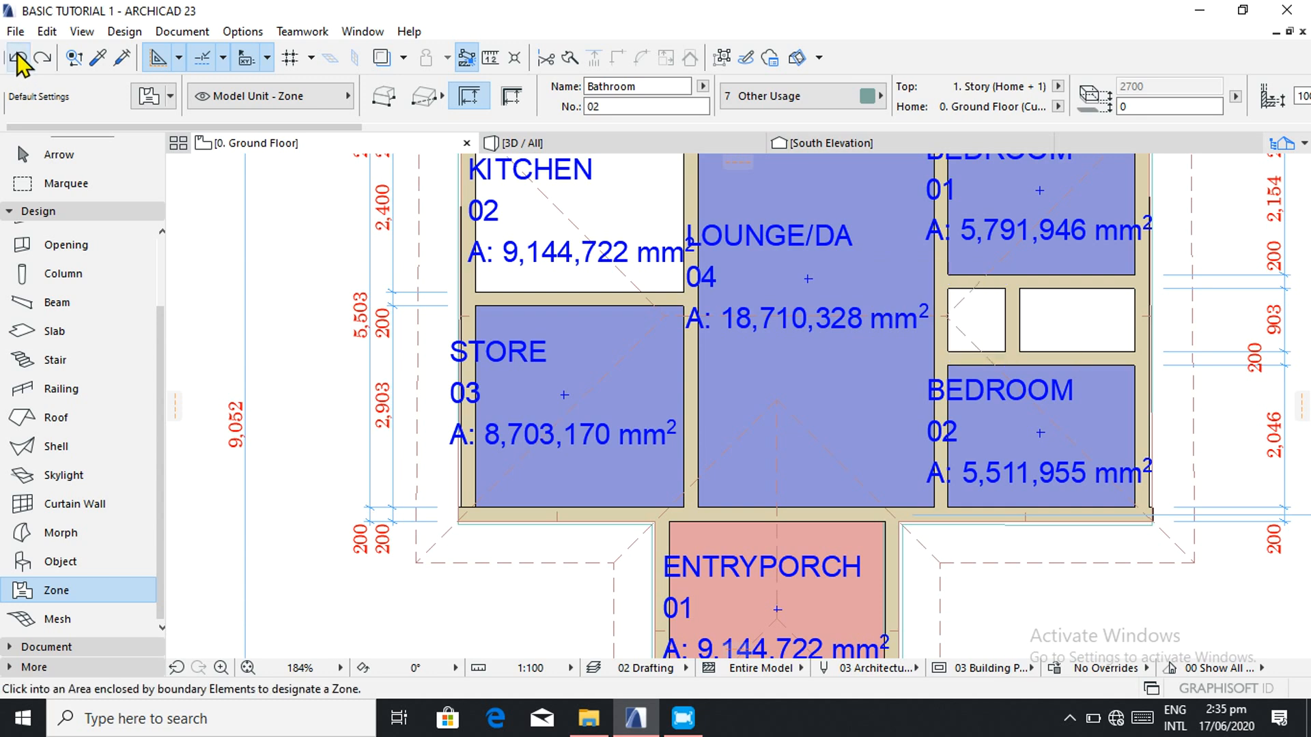
scroll(620, 321, "down", 3)
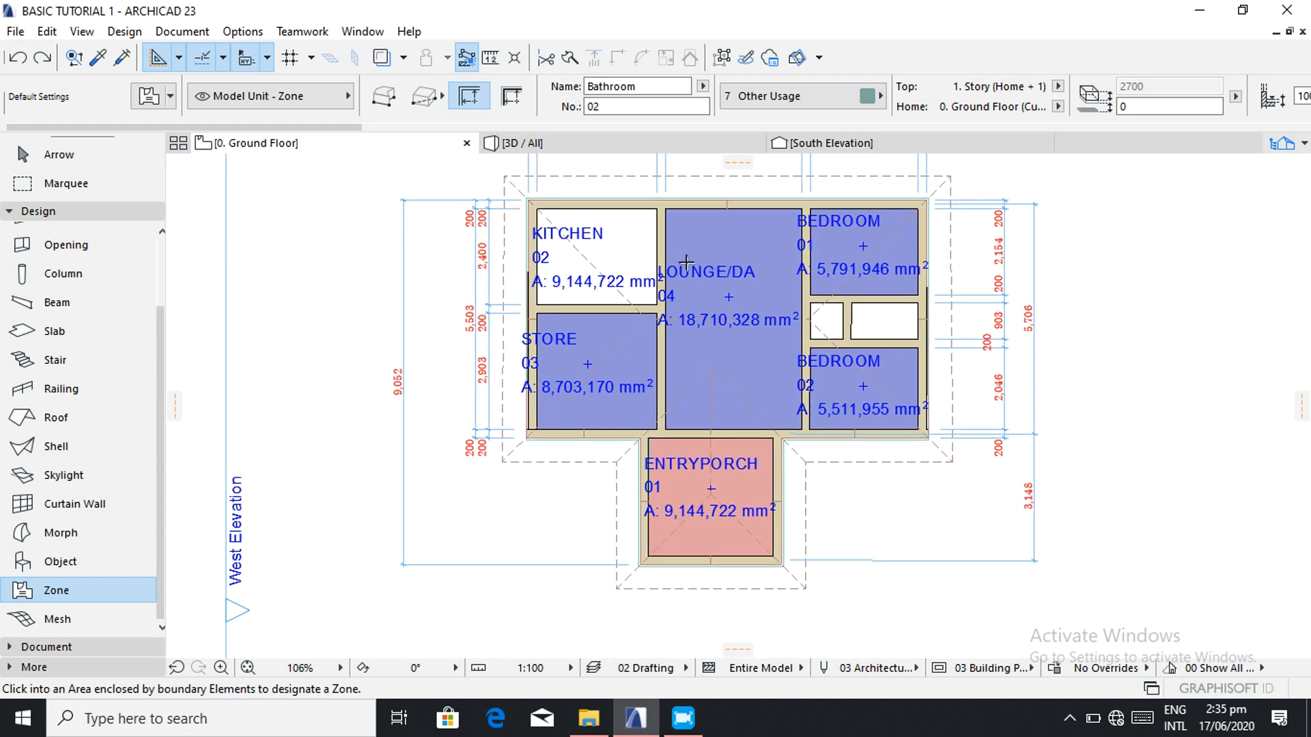
scroll(686, 261, "down", 1)
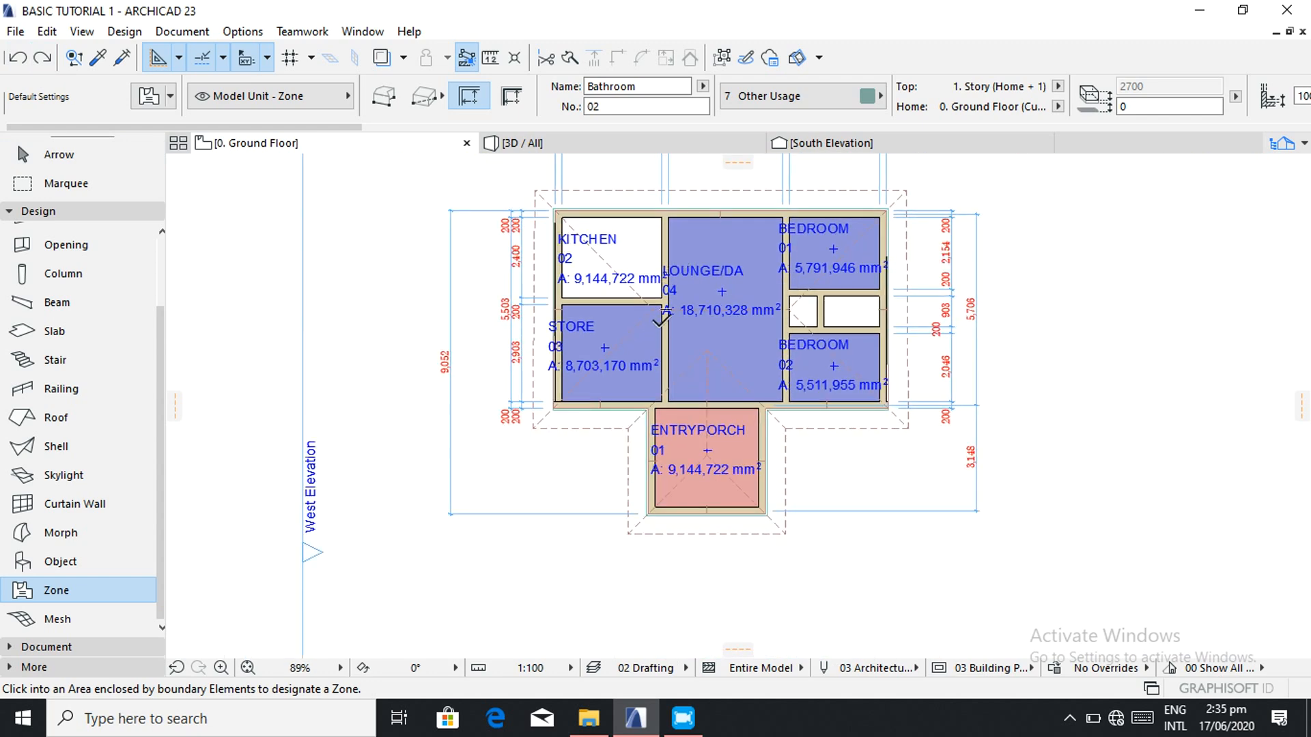